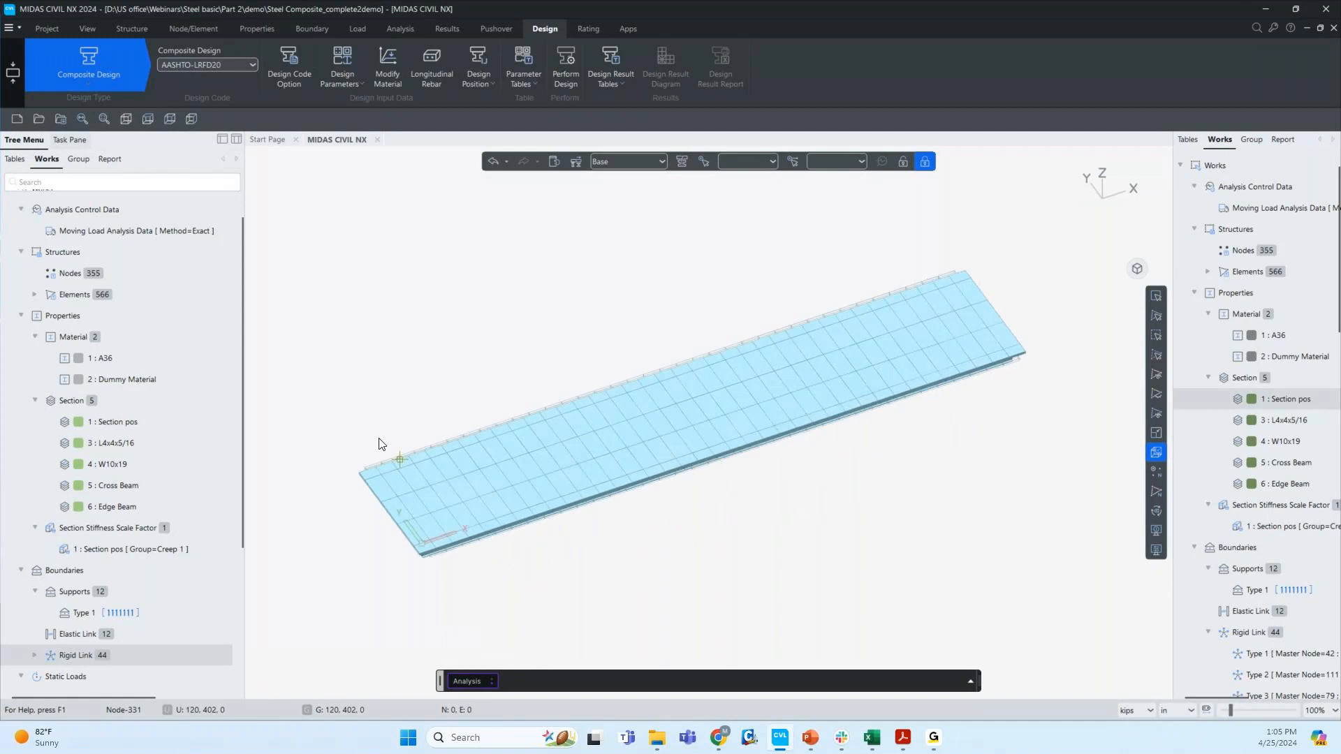
- Examine the composite bridge model from above, from its end elevation and in oblique 3D views
{"action": "middle_click_drag", "start_coordinate": [441, 483], "coordinate": [376, 537], "text": "ctrl"}
{"action": "scroll", "coordinate": [403, 490], "scroll_direction": "up", "scroll_amount": 4}
{"action": "mouse_move", "coordinate": [548, 497]}
{"action": "middle_mouse_down", "text": "ctrl"}
{"action": "mouse_move", "coordinate": [526, 530]}
{"action": "mouse_move", "coordinate": [523, 503]}
{"action": "middle_mouse_up", "text": "ctrl"}
{"action": "scroll", "coordinate": [548, 515], "scroll_direction": "down", "scroll_amount": 4}
{"action": "left_click", "coordinate": [1094, 165]}
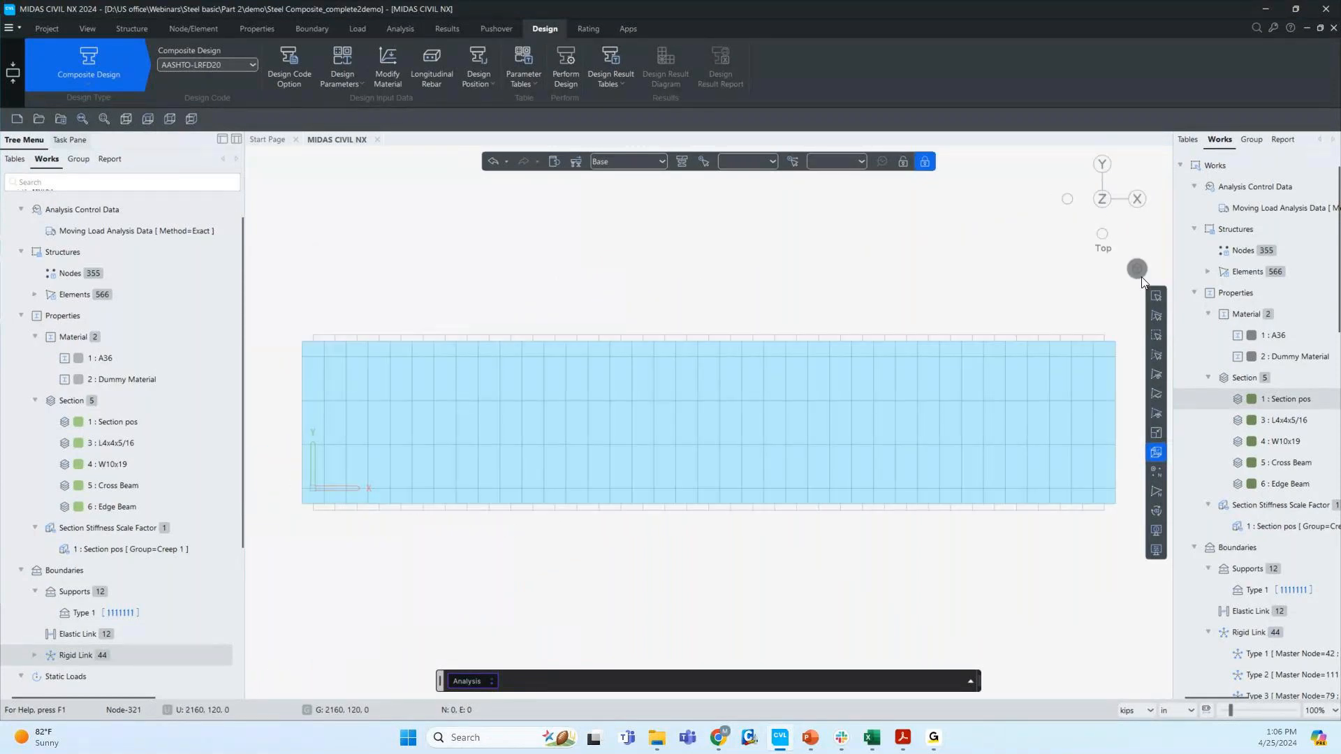
{"action": "left_click", "coordinate": [1135, 268]}
{"action": "left_click", "coordinate": [1100, 164]}
{"action": "left_click", "coordinate": [1137, 199]}
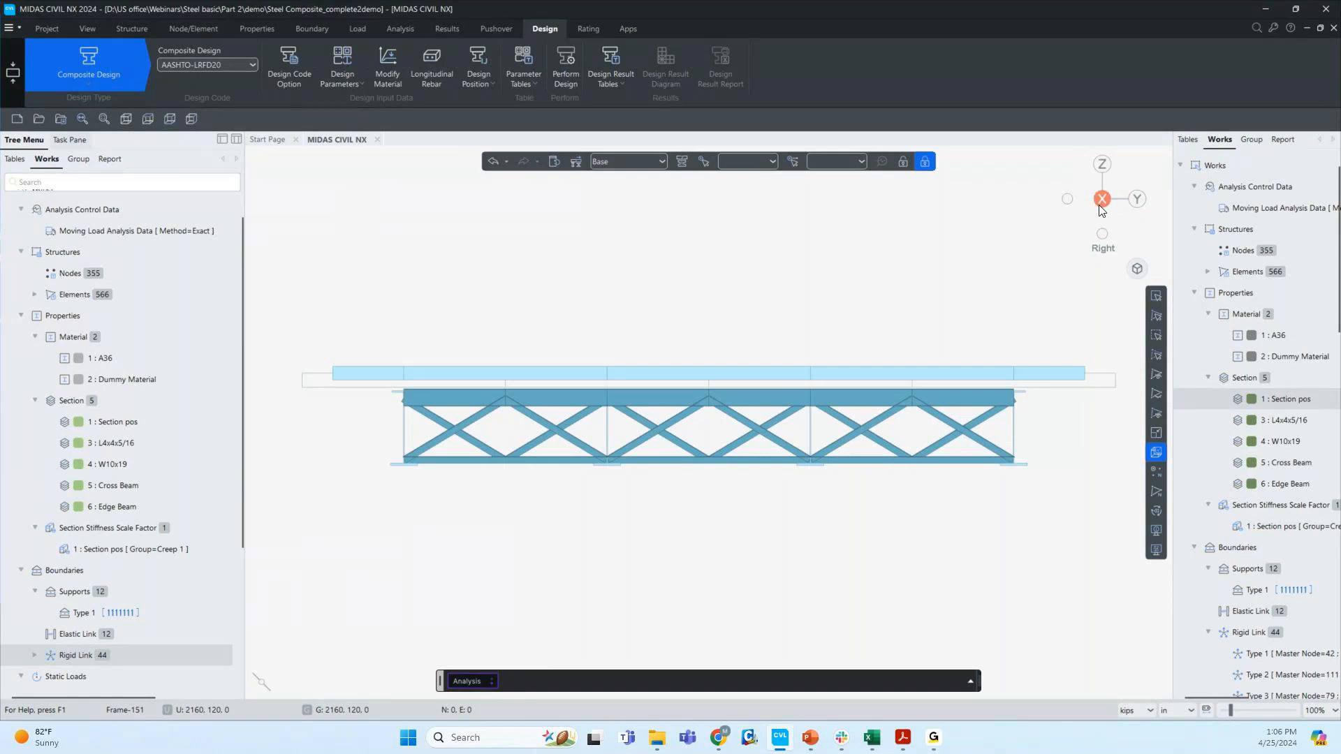
{"action": "left_click", "coordinate": [1138, 200]}
{"action": "middle_click_drag", "start_coordinate": [759, 445], "coordinate": [769, 490], "text": "ctrl"}
{"action": "middle_click_drag", "start_coordinate": [448, 544], "coordinate": [521, 555], "text": "ctrl"}
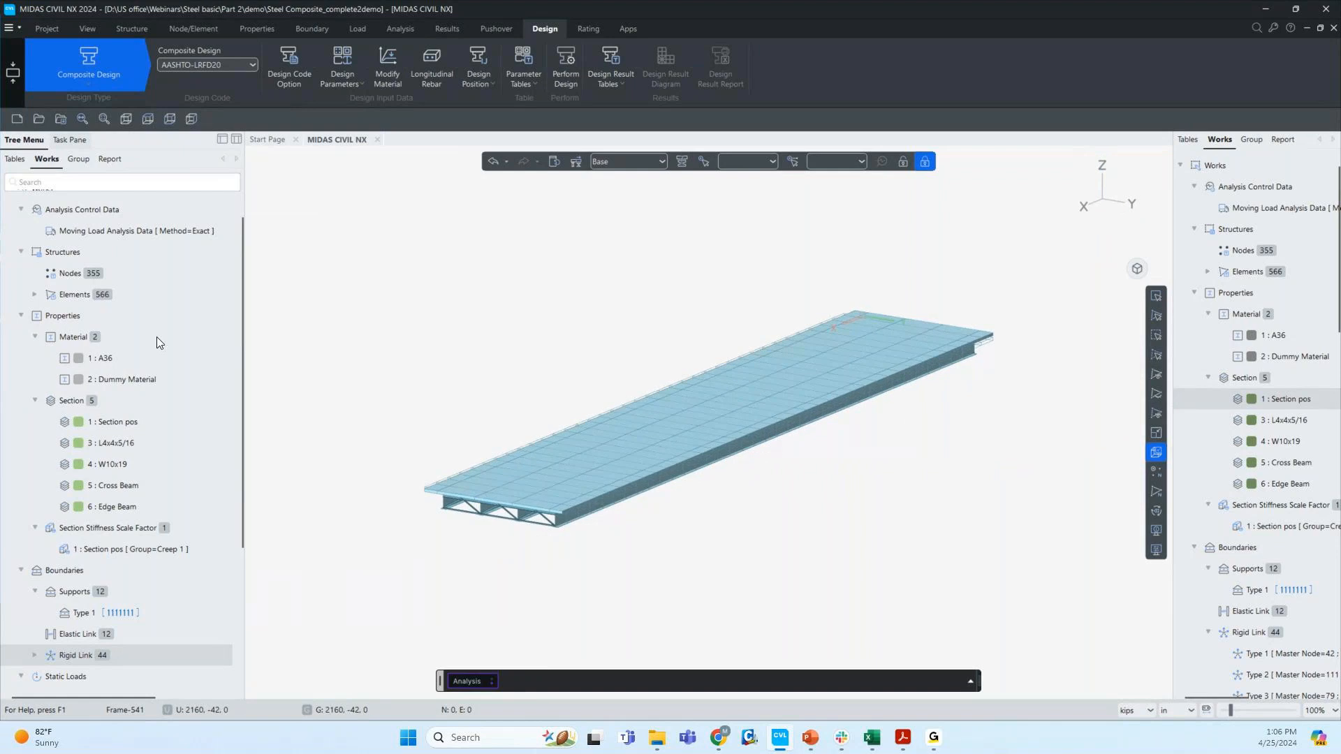
- Review the model's materials, sections, boundaries and load definitions, and list the loads under Static Load Case 2 (DC2)
{"action": "scroll", "coordinate": [159, 355], "scroll_direction": "down", "scroll_amount": 3}
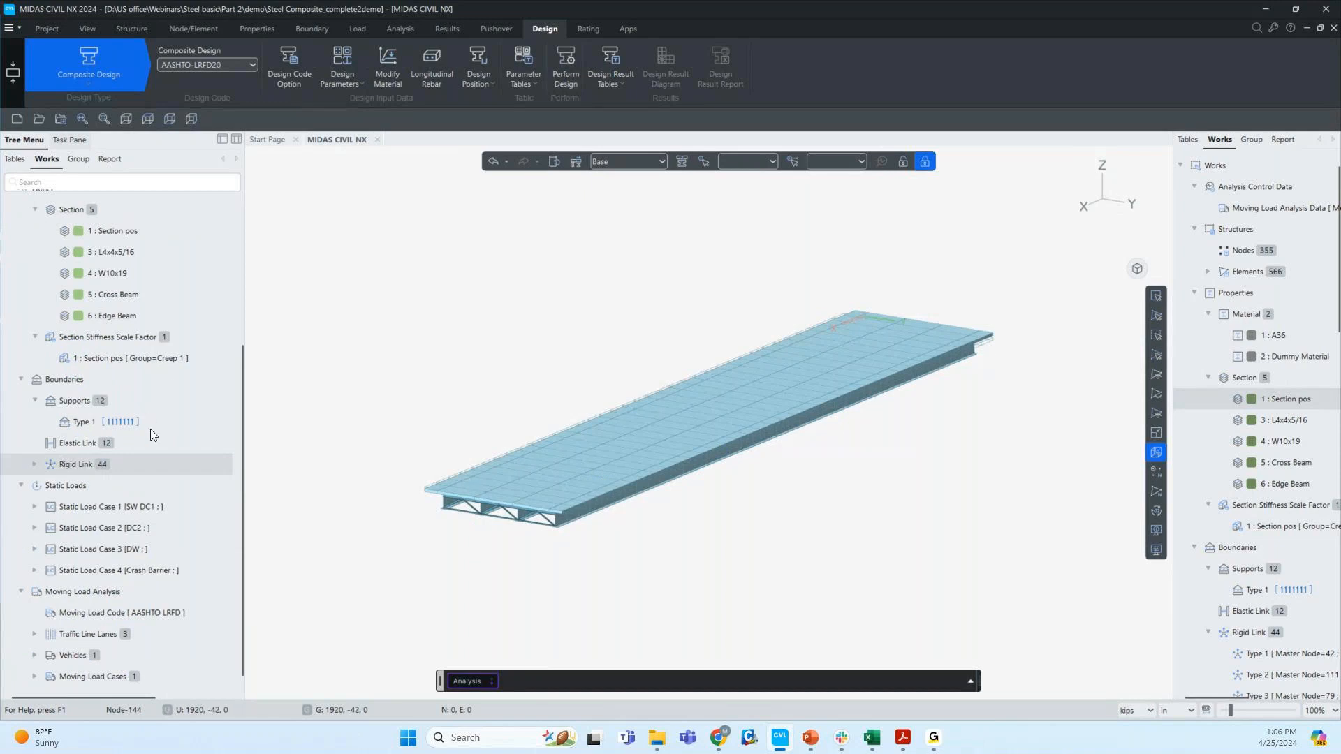
{"action": "scroll", "coordinate": [150, 429], "scroll_direction": "up", "scroll_amount": 3}
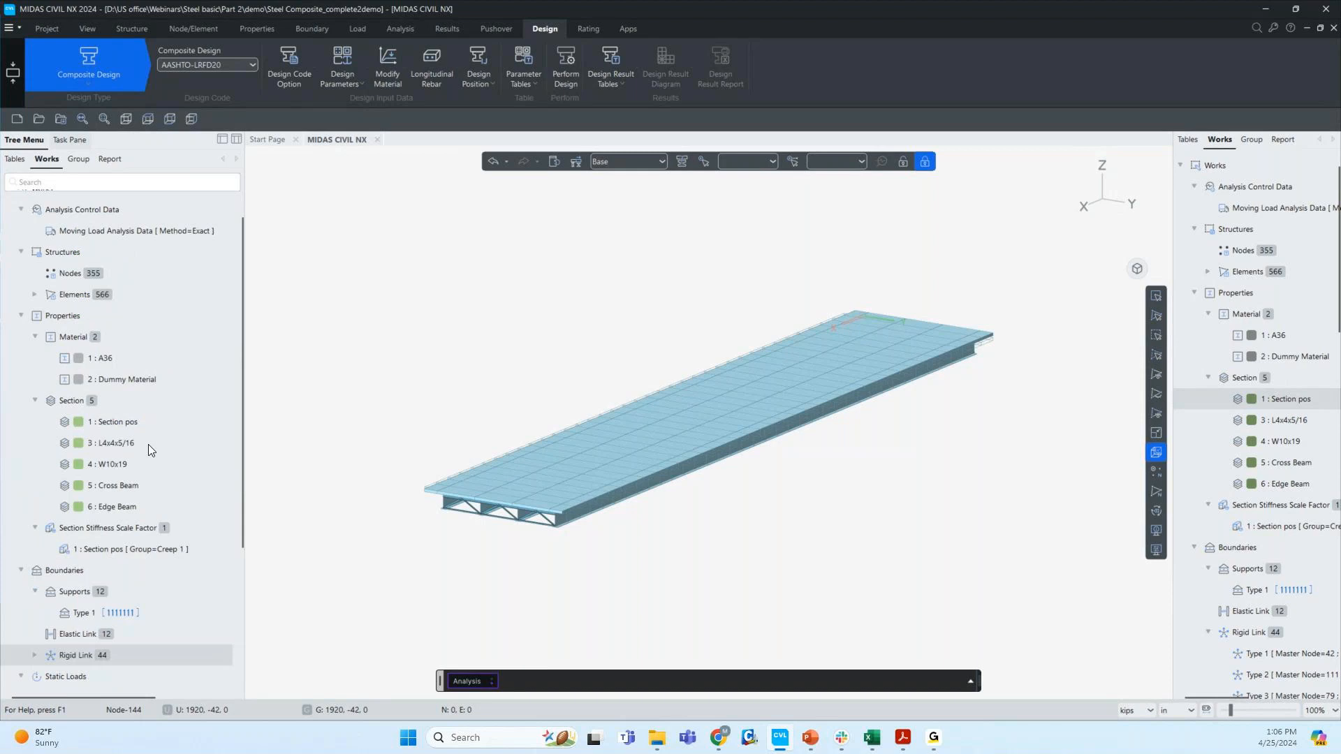
{"action": "scroll", "coordinate": [78, 237], "scroll_direction": "up", "scroll_amount": 1}
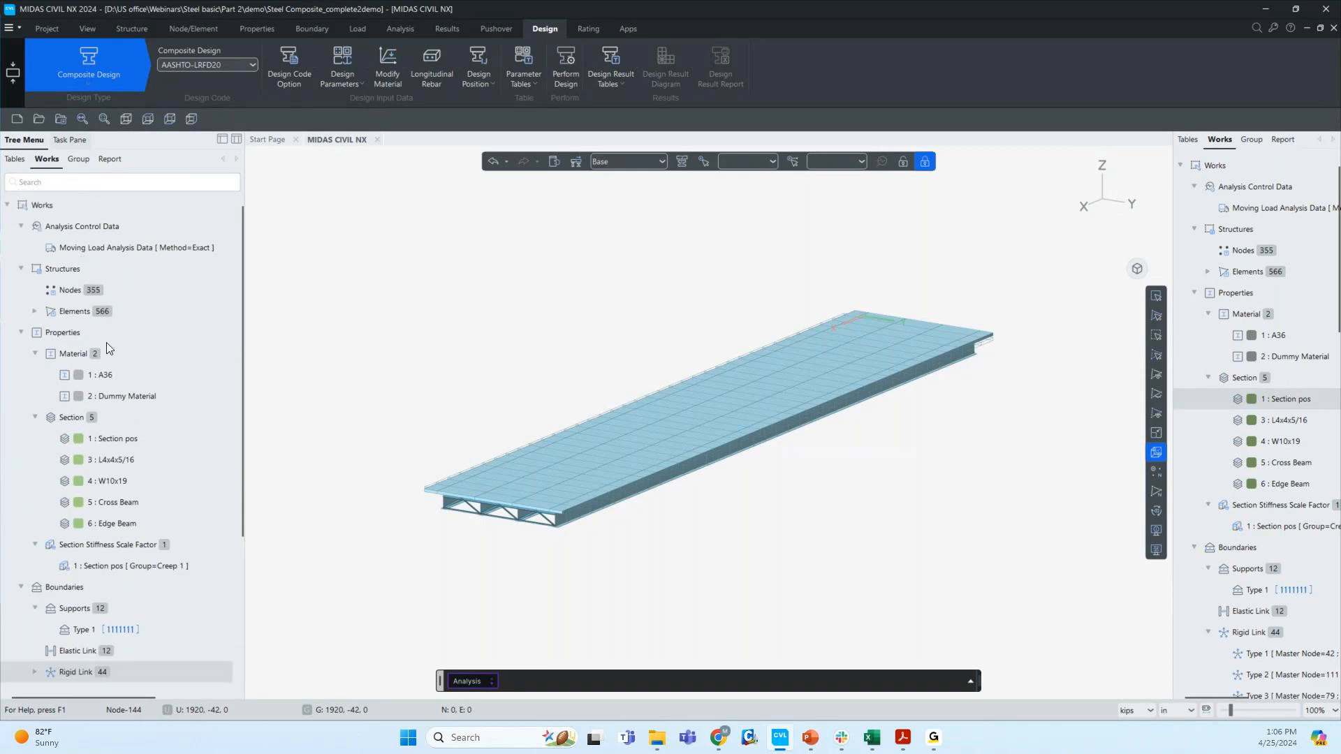
{"action": "scroll", "coordinate": [113, 433], "scroll_direction": "down", "scroll_amount": 3}
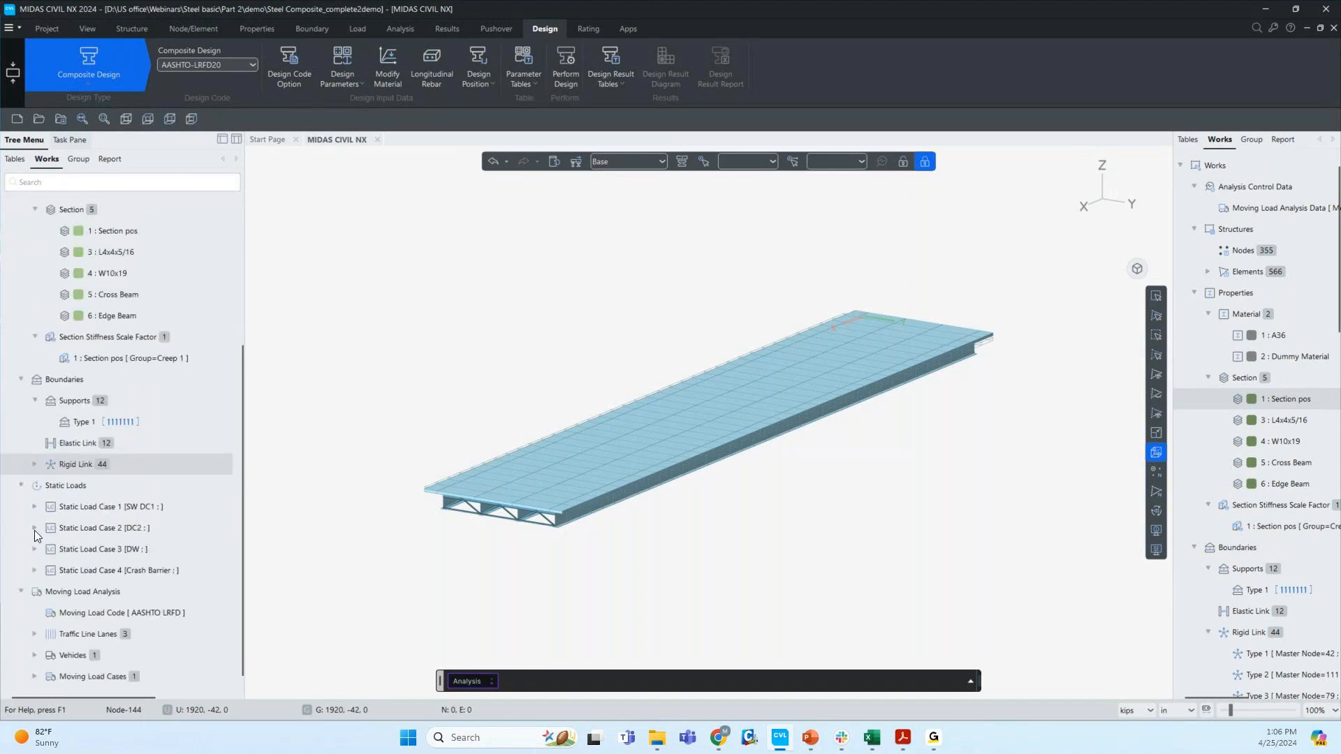
{"action": "left_click", "coordinate": [35, 530]}
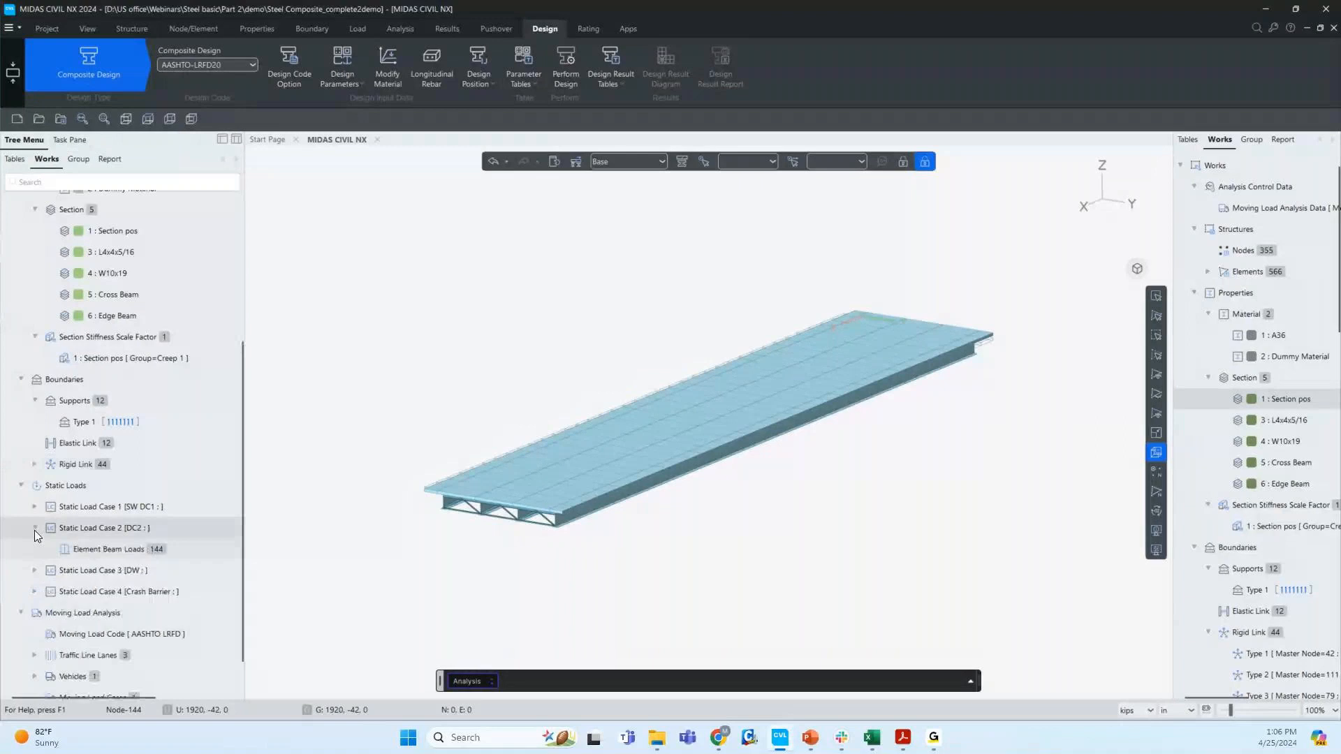
{"action": "scroll", "coordinate": [34, 530], "scroll_direction": "up", "scroll_amount": 3}
- Try to filter the Works tree for the DC2 load case
{"action": "left_click", "coordinate": [84, 183]}
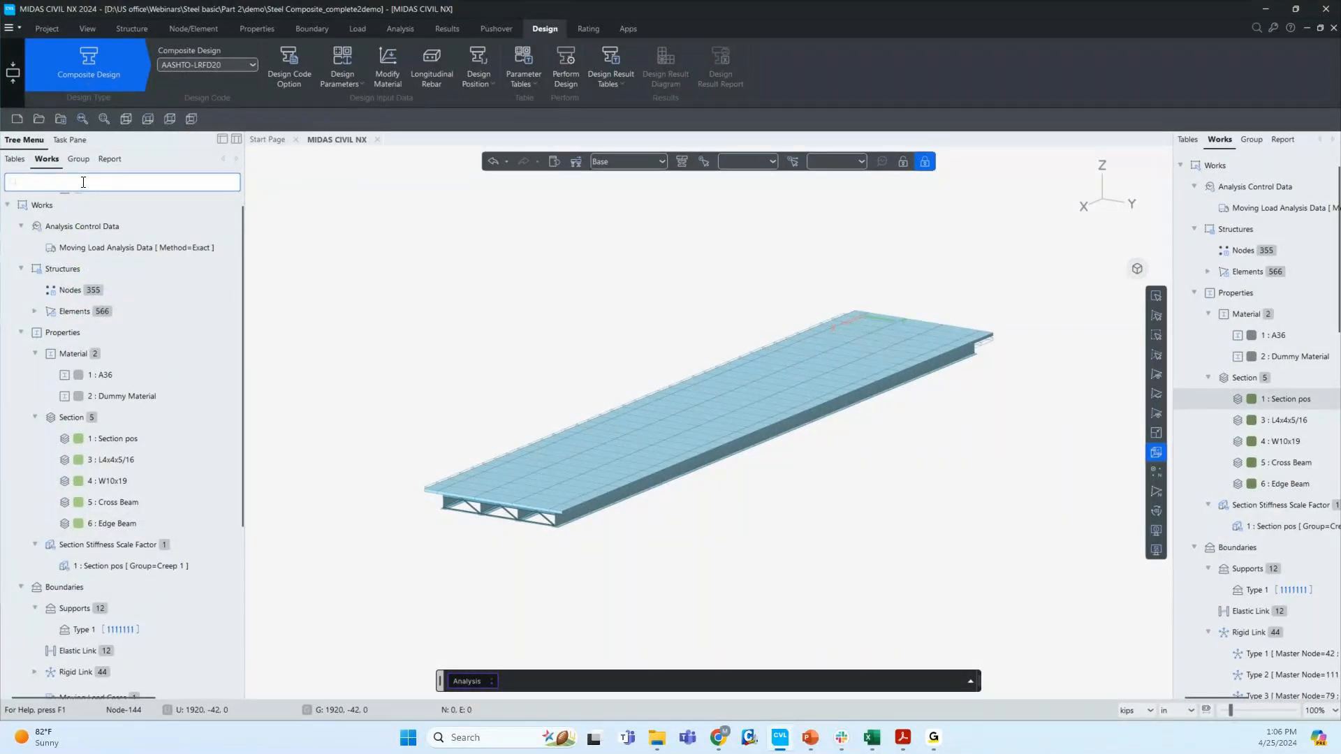
{"action": "type", "text": "dc2"}
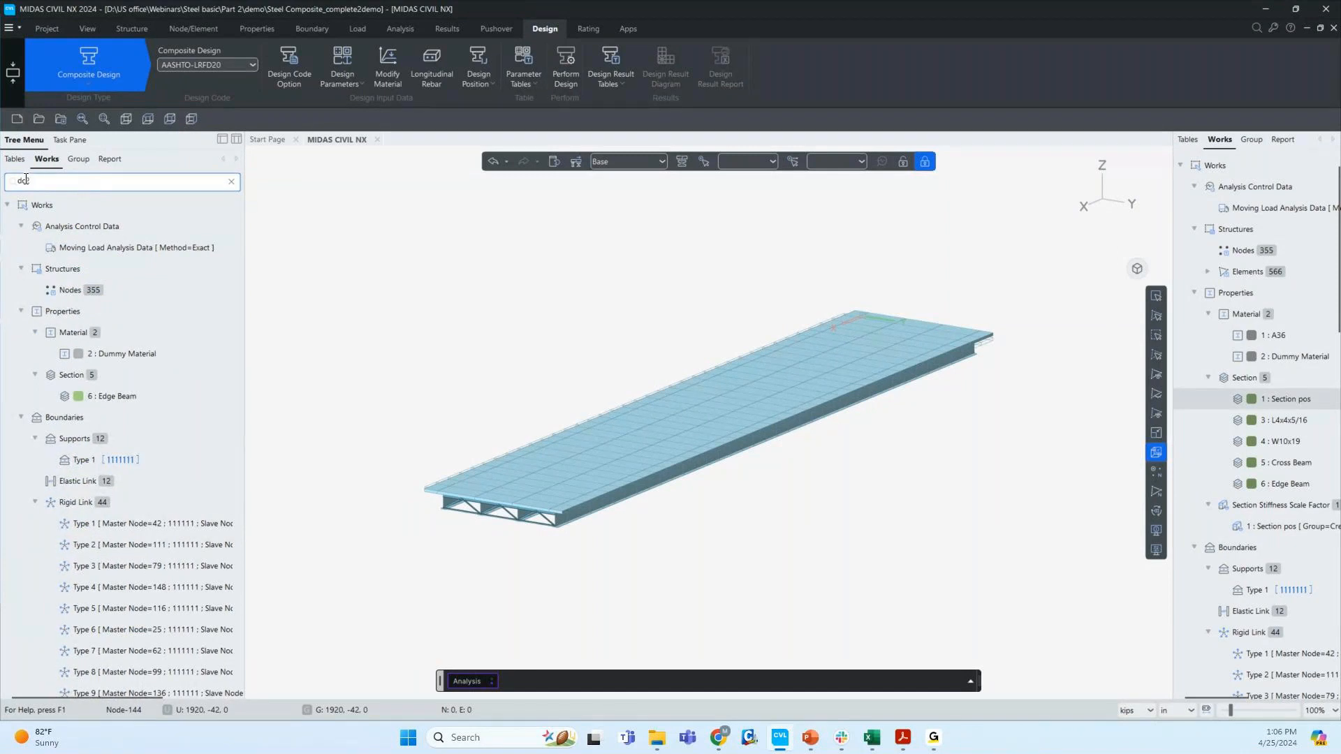
{"action": "key", "text": "ctrl+a"}
{"action": "type", "text": "DC"}
{"action": "left_click", "coordinate": [231, 182]}
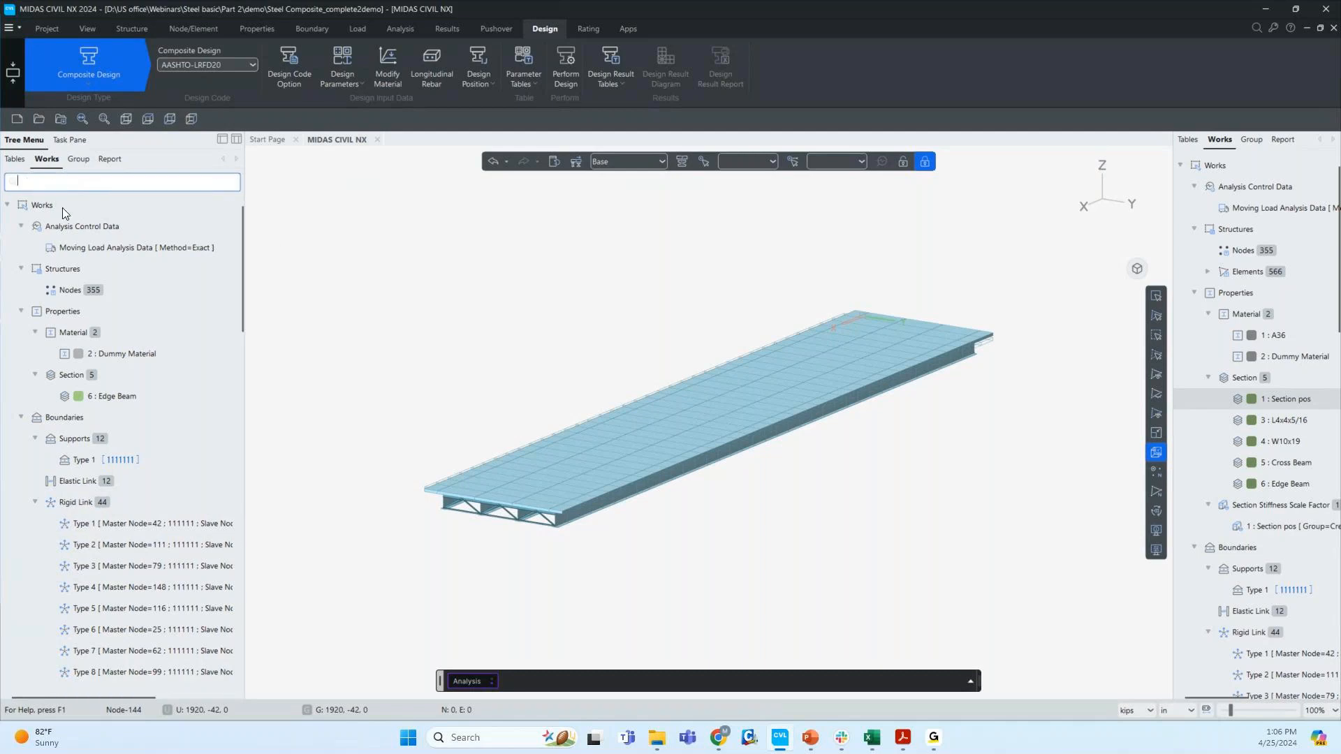
- Filter the Works tree by "beam" and display the element beam loads of Static Load Case 3 (DW) on the model
{"action": "type", "text": "beam"}
{"action": "left_click_drag", "start_coordinate": [41, 498], "coordinate": [81, 460]}
{"action": "right_click", "coordinate": [81, 461]}
{"action": "left_click", "coordinate": [108, 503]}
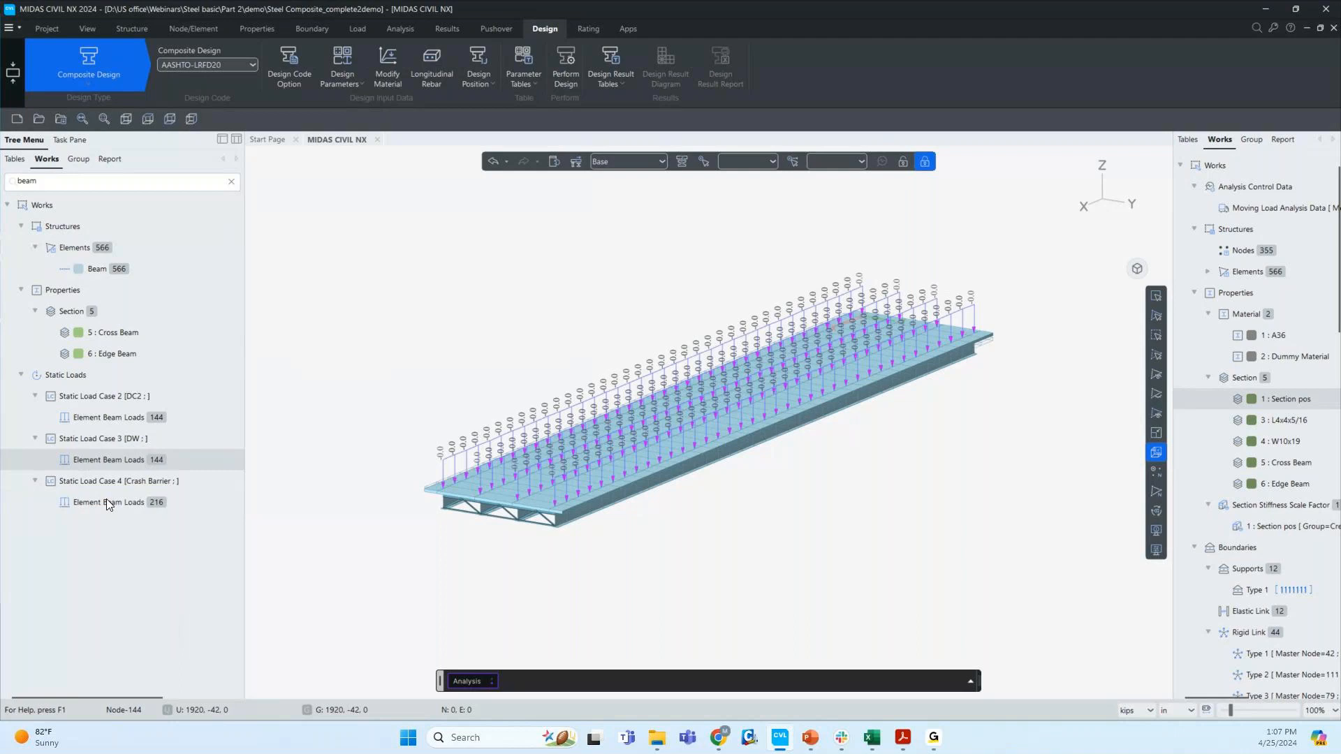
- Change the length unit to ft and enlarge the load labels to 145%
{"action": "middle_click_drag", "start_coordinate": [377, 512], "coordinate": [384, 518], "text": "ctrl"}
{"action": "mouse_move", "coordinate": [1230, 710]}
{"action": "left_mouse_down"}
{"action": "mouse_move", "coordinate": [1255, 711]}
{"action": "mouse_move", "coordinate": [1239, 711]}
{"action": "left_mouse_up"}
{"action": "left_click", "coordinate": [1178, 711]}
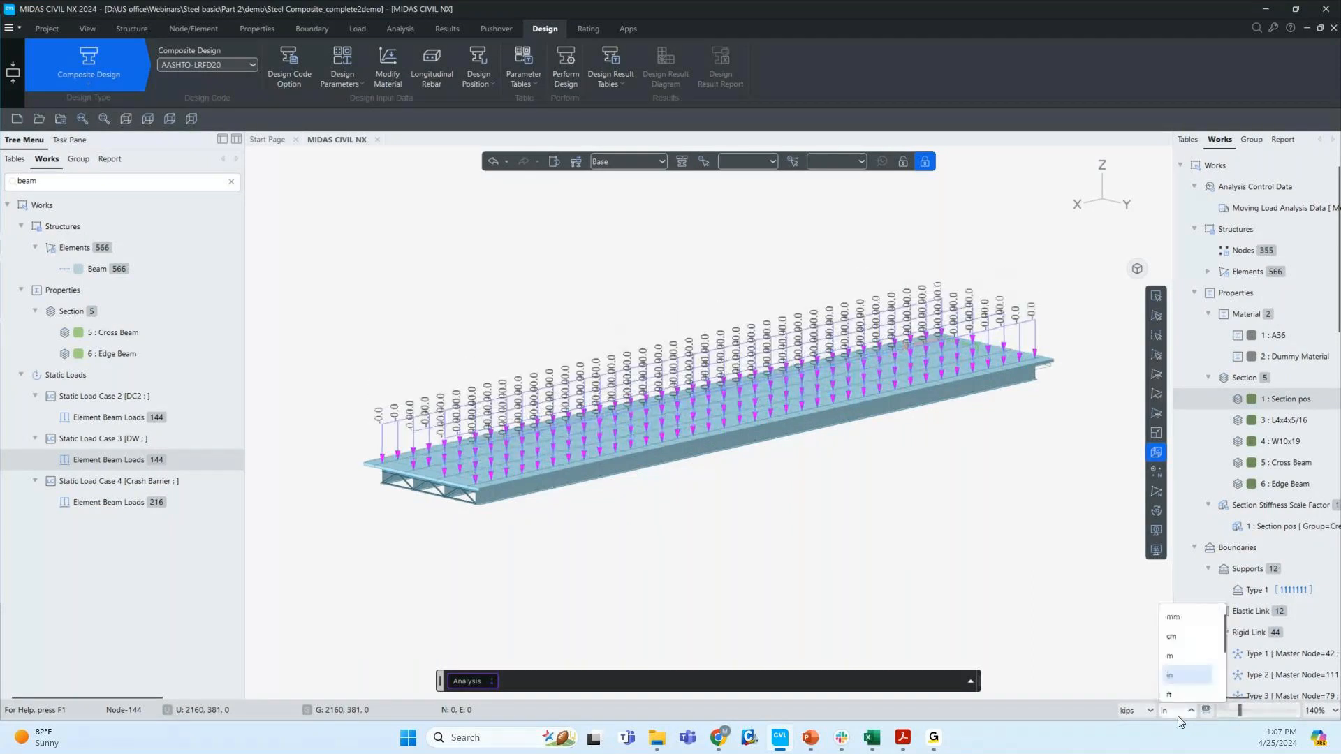
{"action": "left_click", "coordinate": [1171, 695]}
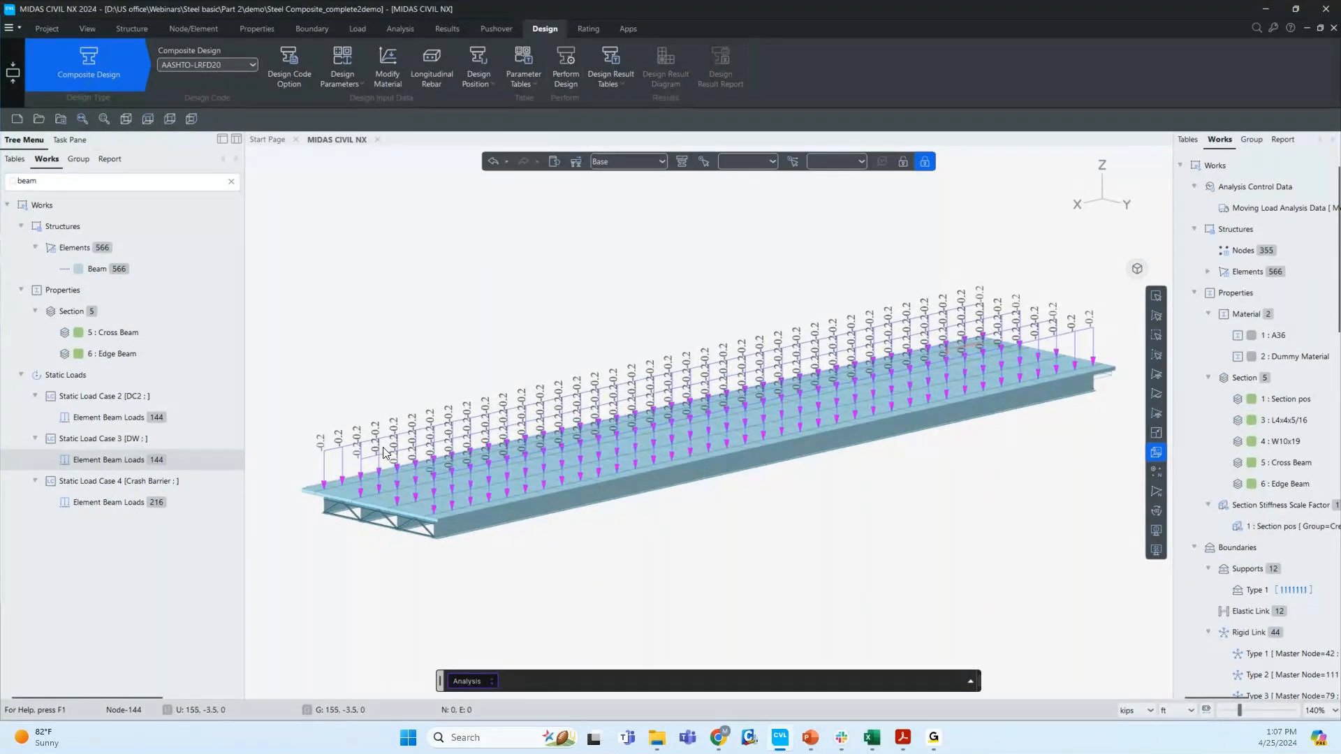
{"action": "mouse_move", "coordinate": [1240, 711]}
{"action": "left_mouse_down"}
{"action": "mouse_move", "coordinate": [1268, 719]}
{"action": "mouse_move", "coordinate": [1243, 723]}
{"action": "left_mouse_up"}
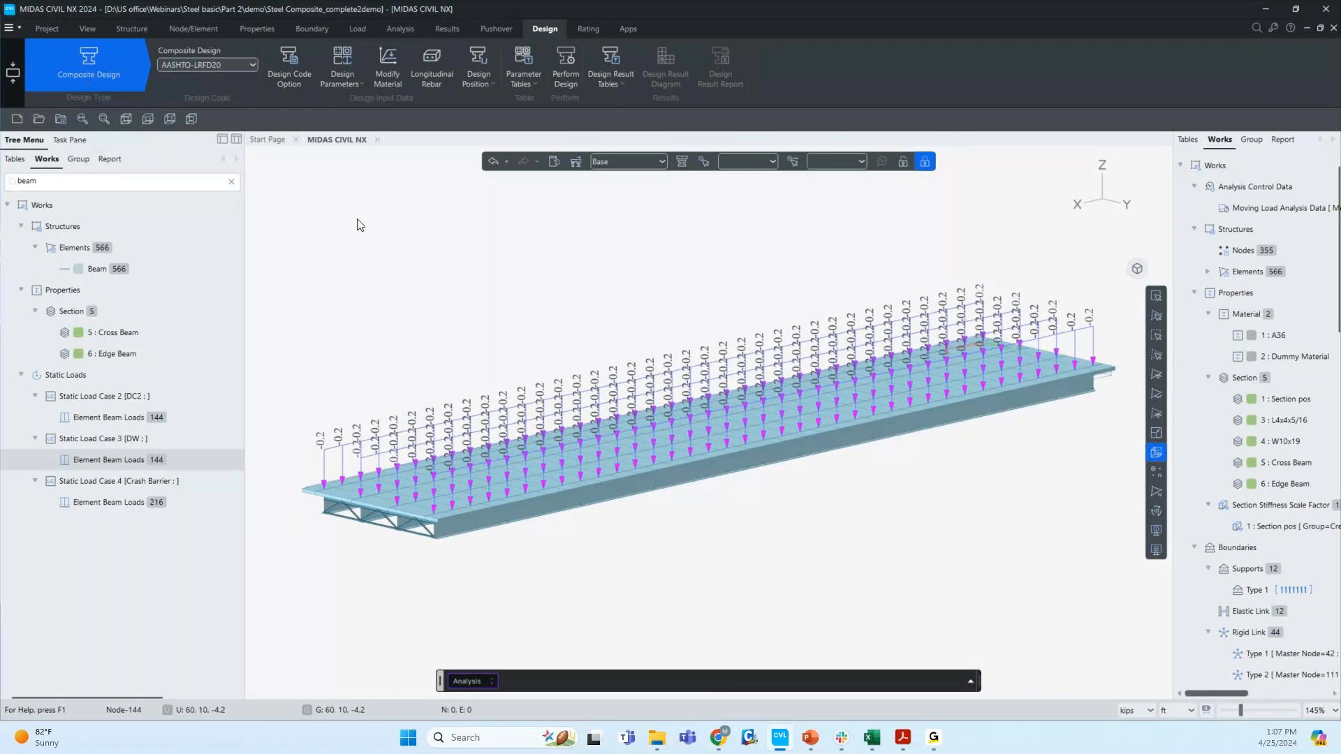
- Clear the Works tree filter and collapse the Rigid Link list
{"action": "left_click", "coordinate": [231, 181]}
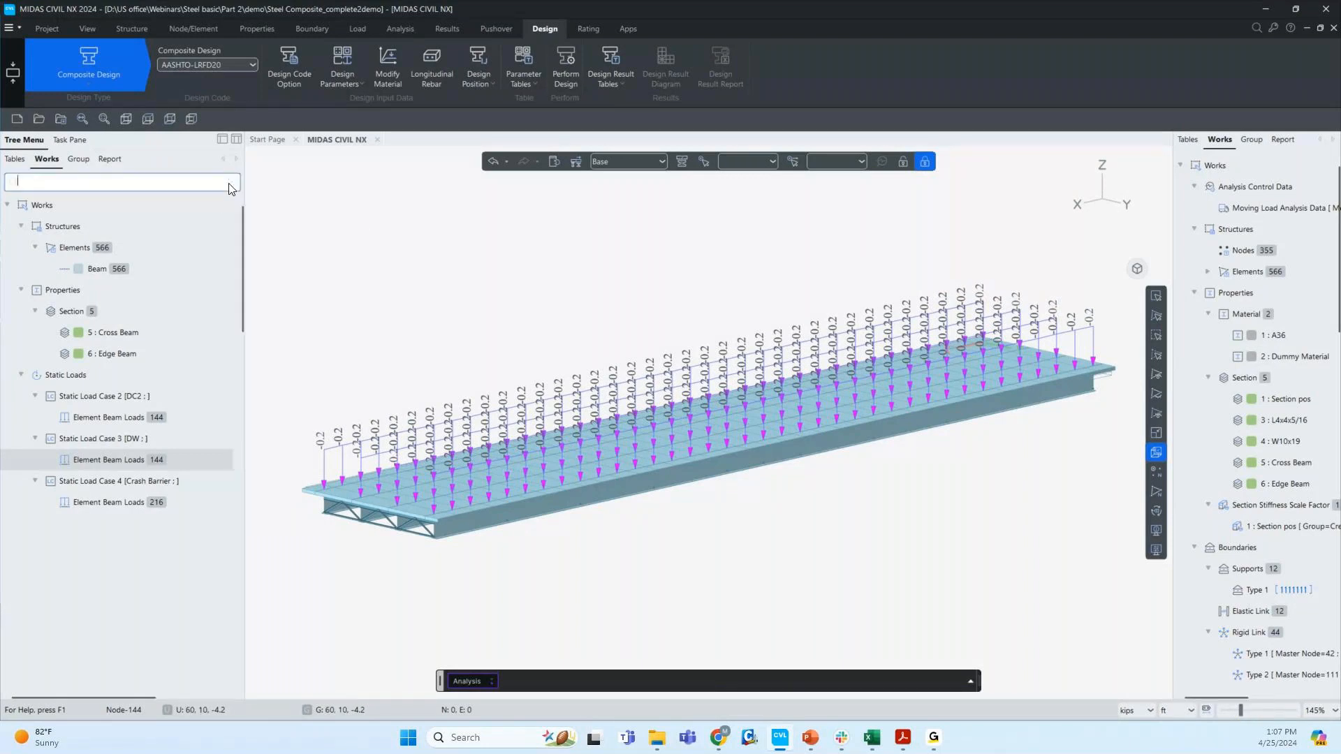
{"action": "right_click", "coordinate": [134, 466]}
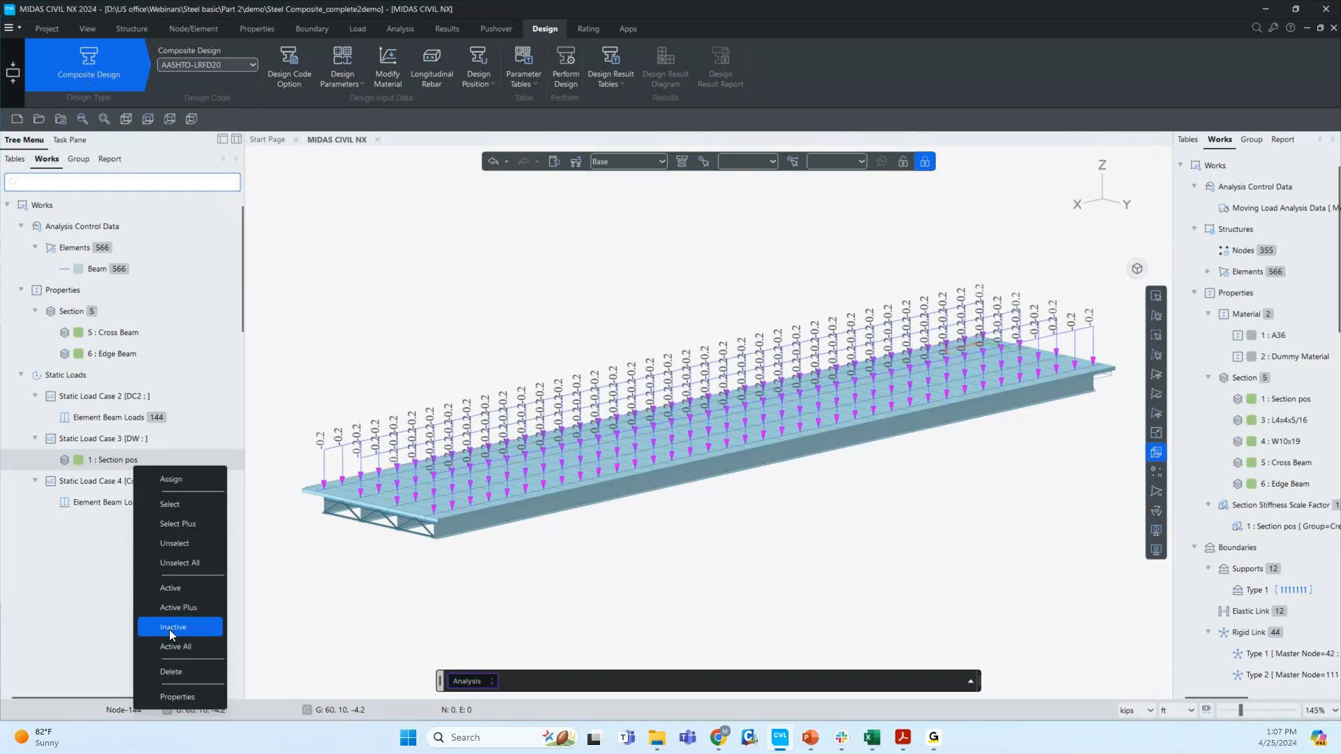
{"action": "left_click", "coordinate": [100, 462]}
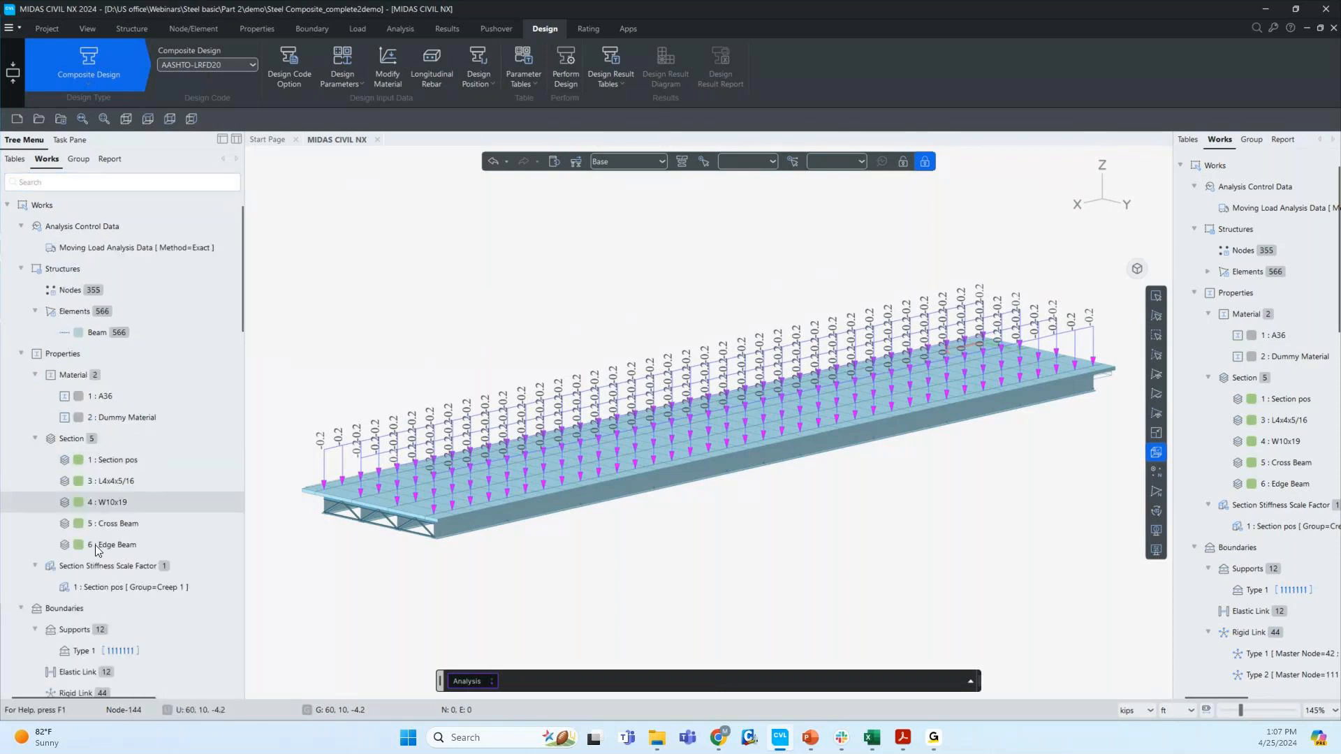
{"action": "scroll", "coordinate": [92, 523], "scroll_direction": "down", "scroll_amount": 10}
{"action": "scroll", "coordinate": [89, 548], "scroll_direction": "up", "scroll_amount": 4}
{"action": "left_click", "coordinate": [34, 311]}
{"action": "scroll", "coordinate": [129, 538], "scroll_direction": "down", "scroll_amount": 1}
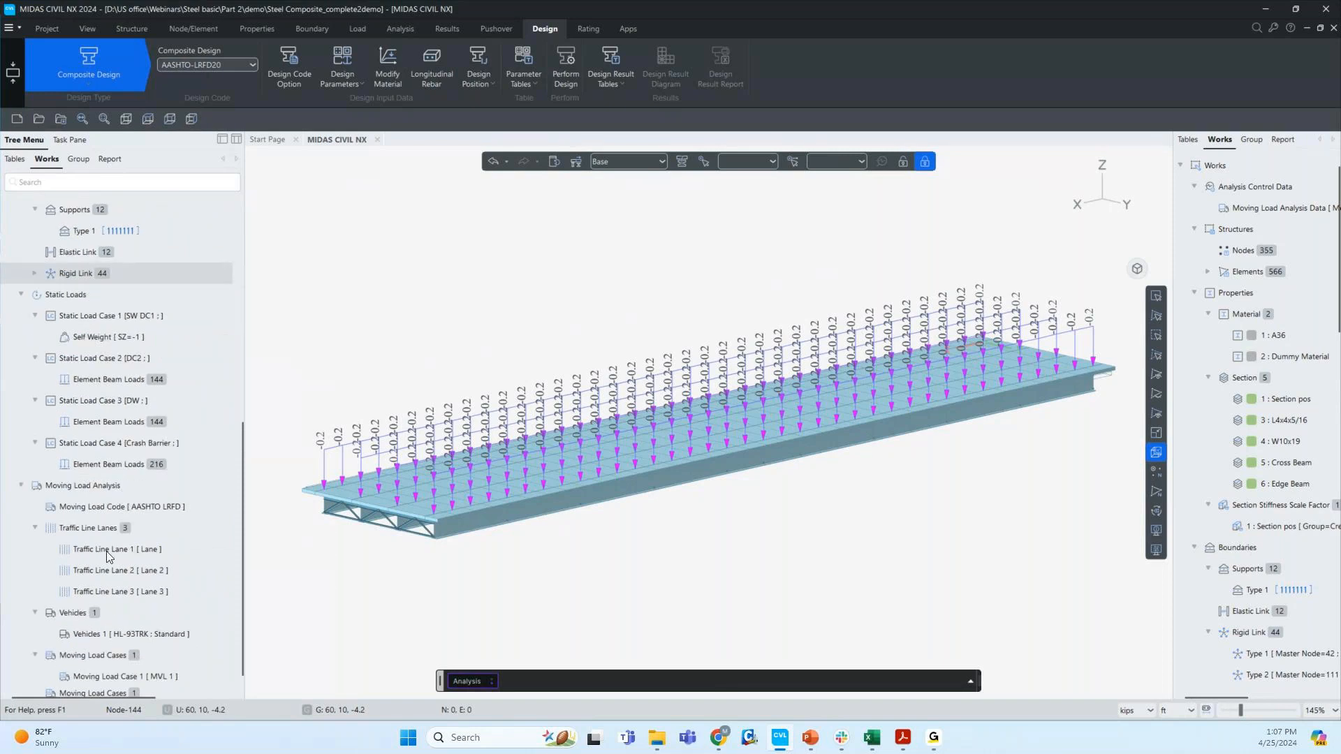
- Turn off the beam load display through the Crash Barrier element beam loads, leaving the bare bridge model in view
{"action": "right_click", "coordinate": [90, 469]}
{"action": "left_click", "coordinate": [127, 518]}
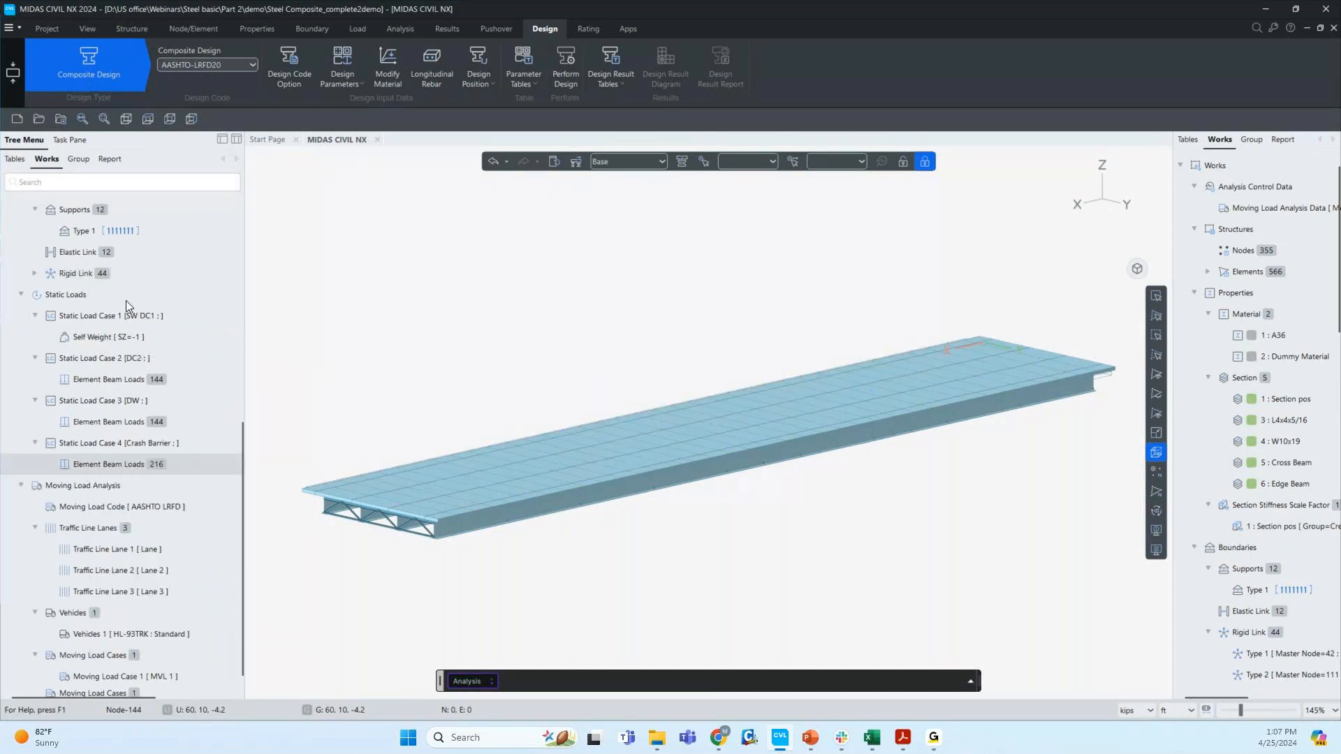
{"action": "scroll", "coordinate": [127, 300], "scroll_direction": "up", "scroll_amount": 5}
{"action": "scroll", "coordinate": [394, 307], "scroll_direction": "up", "scroll_amount": 3}
{"action": "scroll", "coordinate": [426, 341], "scroll_direction": "down", "scroll_amount": 5}
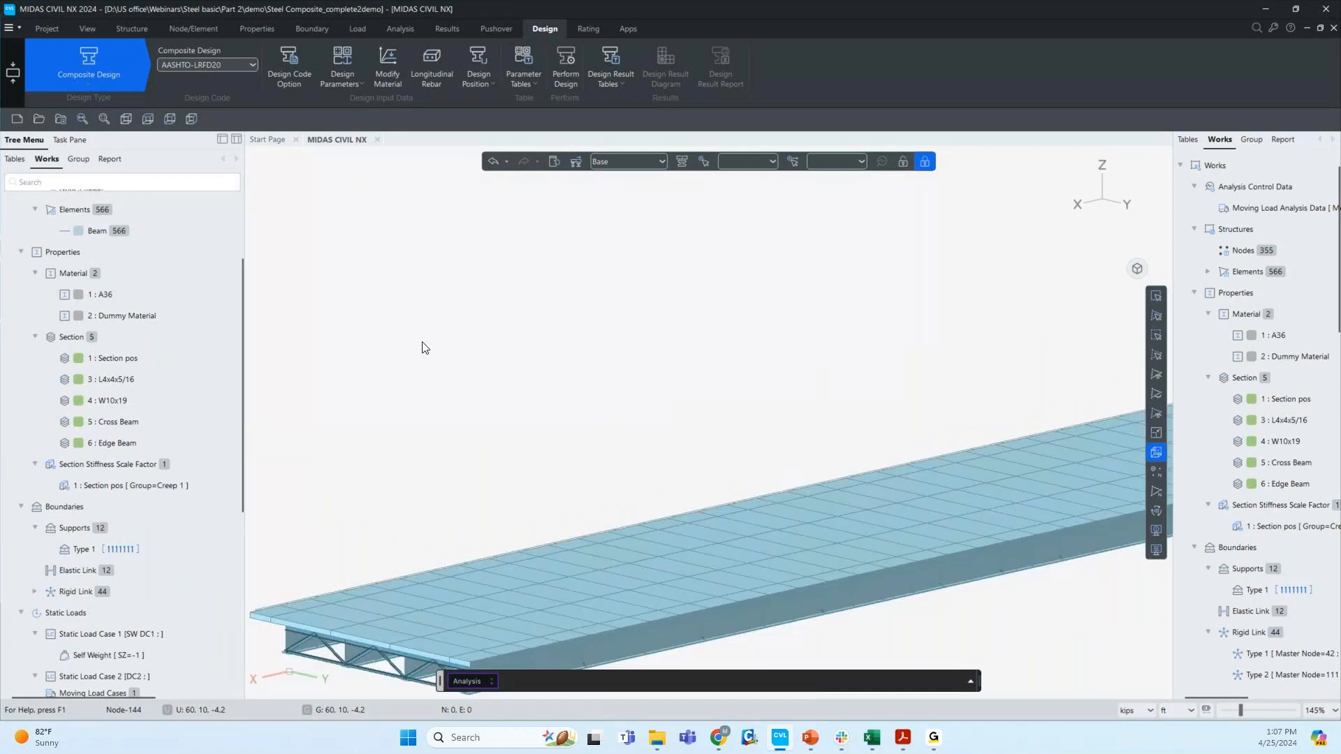
{"action": "middle_click_drag", "start_coordinate": [383, 427], "coordinate": [550, 401]}
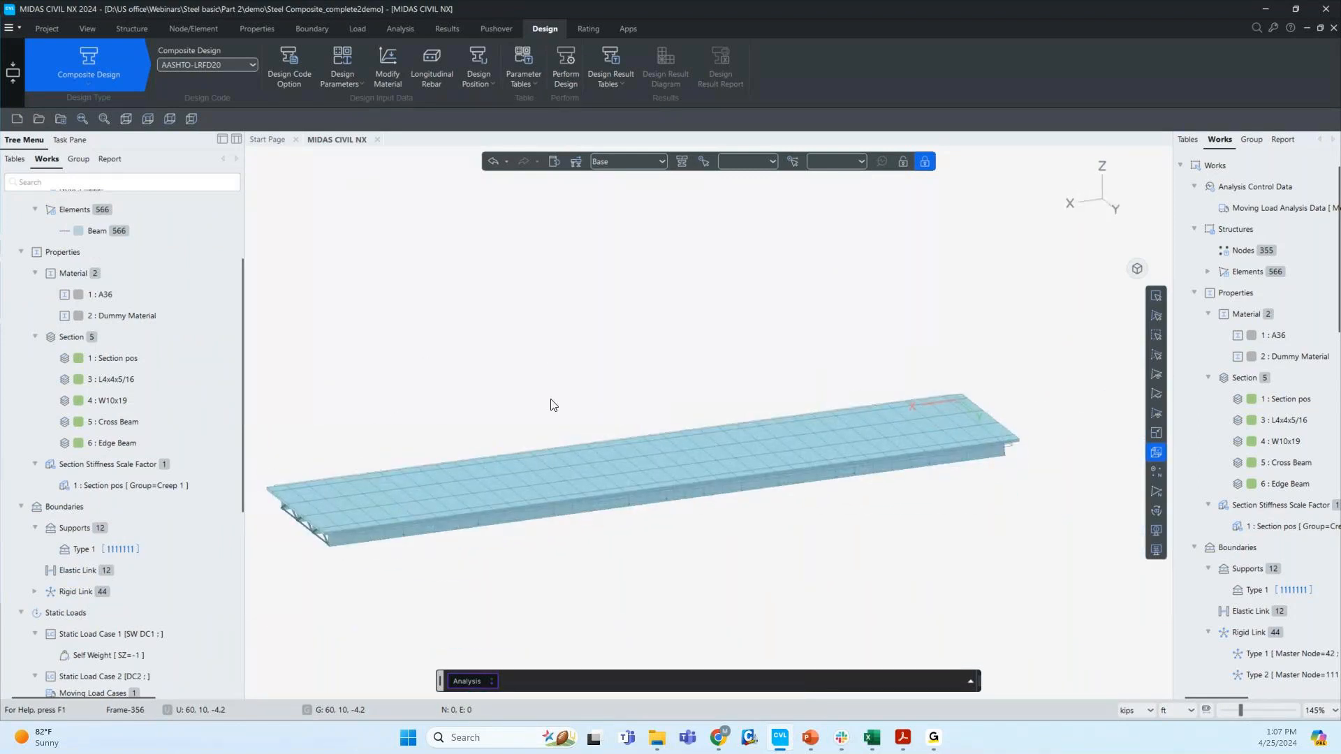
- Set up a Reaction Forces/Moments result for load case ST: SW DC1 with the FZ component
{"action": "left_click", "coordinate": [438, 29]}
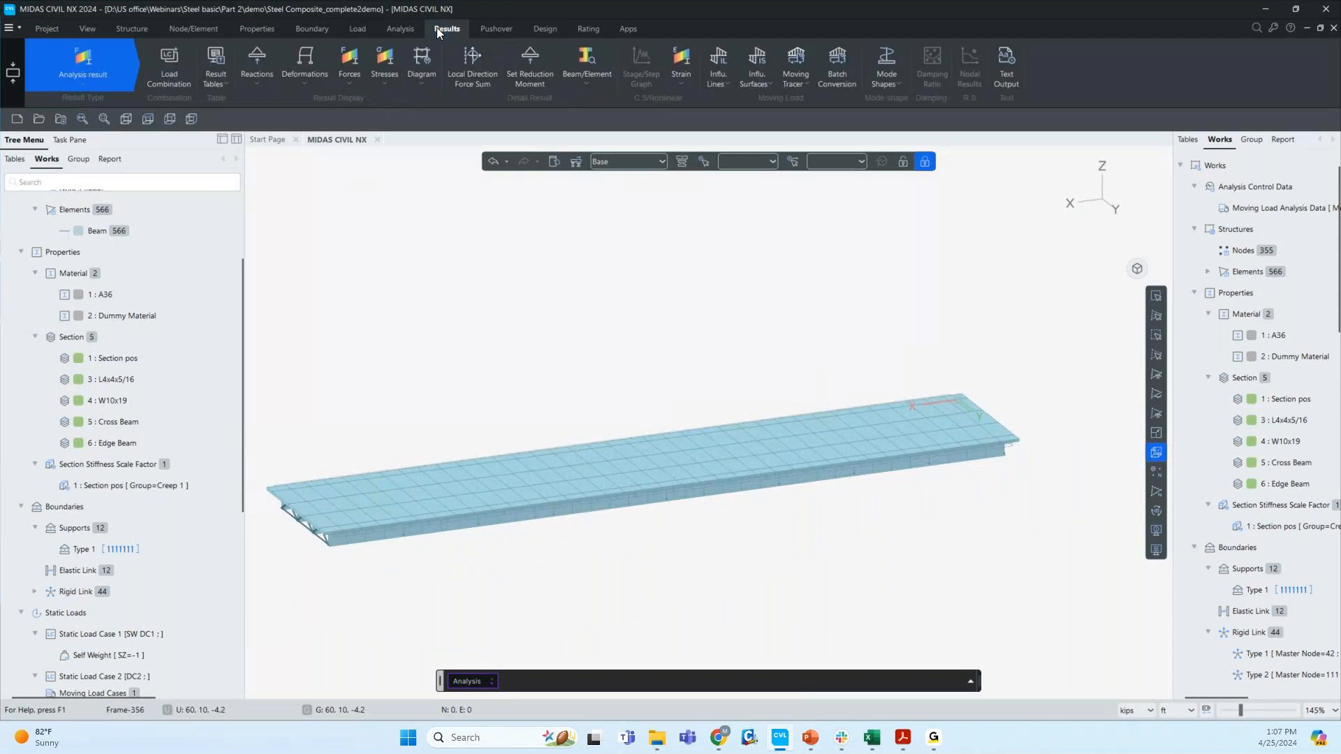
{"action": "left_click", "coordinate": [256, 66]}
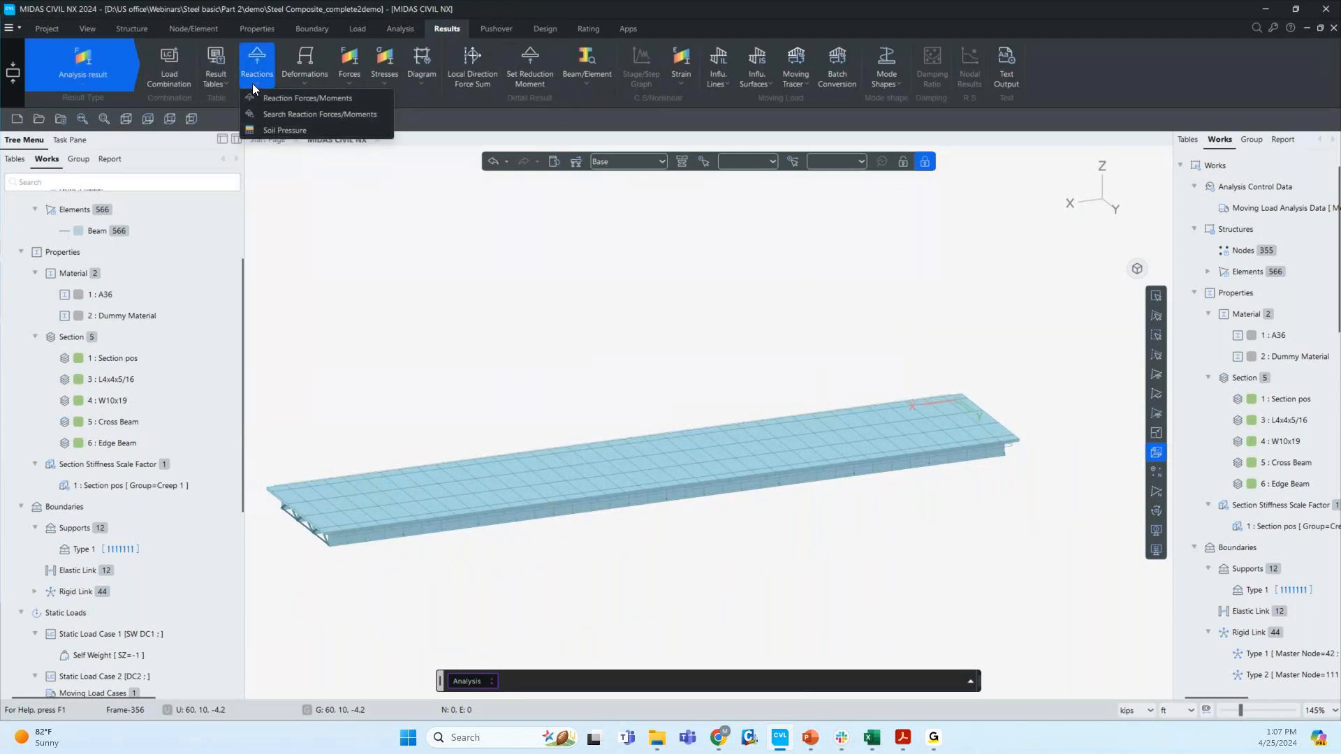
{"action": "left_click", "coordinate": [285, 99]}
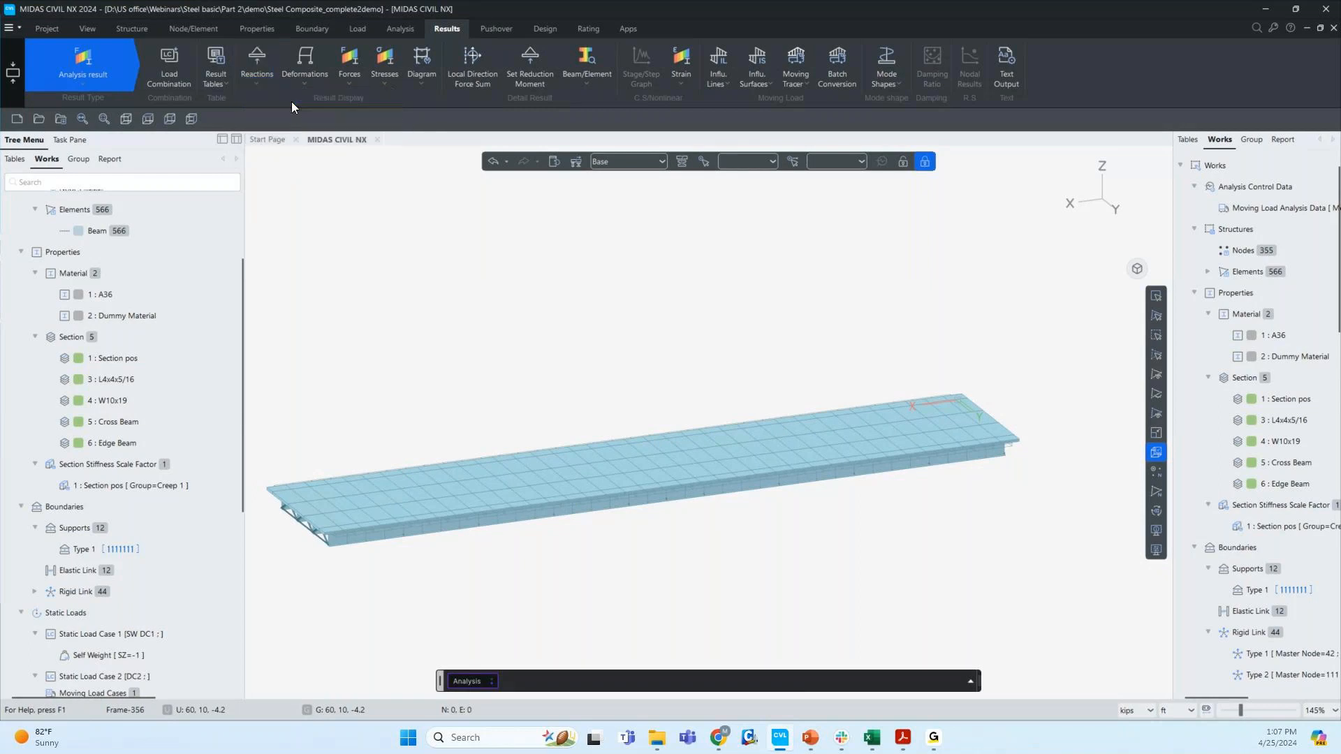
{"action": "left_click", "coordinate": [123, 236]}
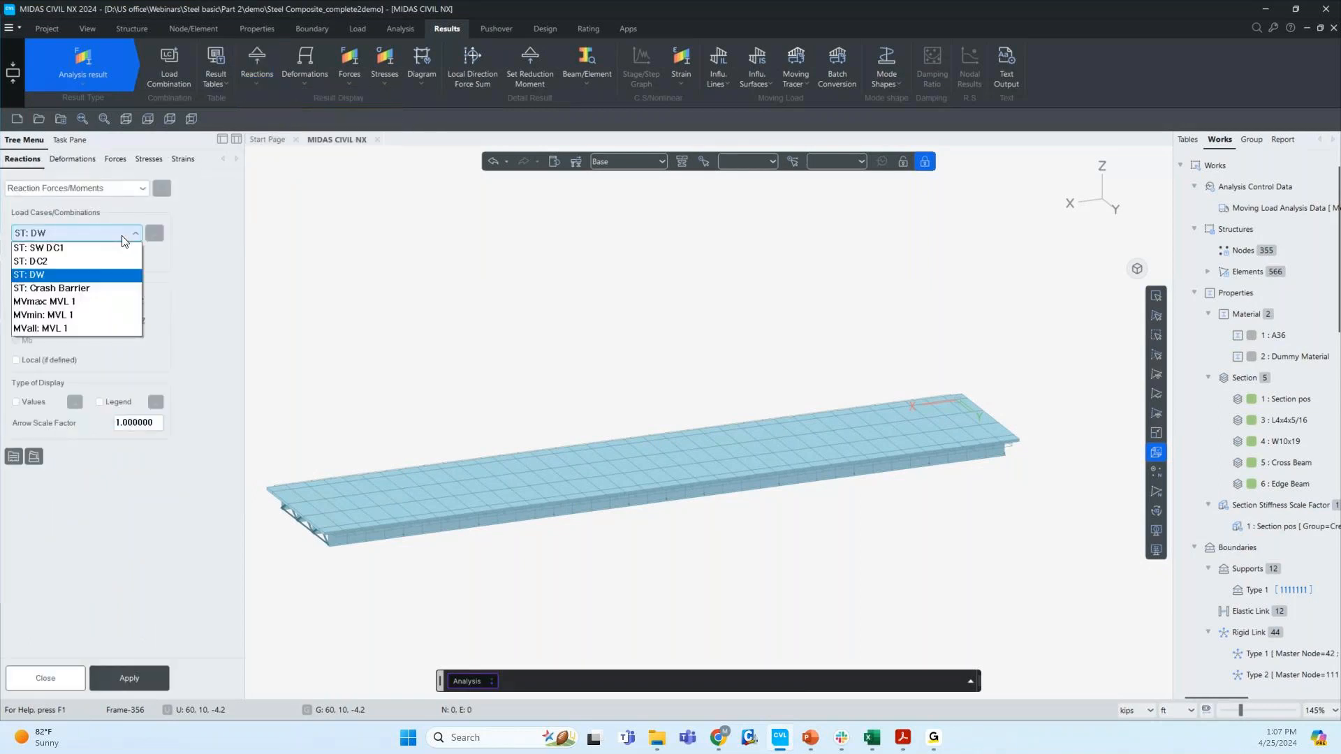
{"action": "left_click", "coordinate": [108, 248]}
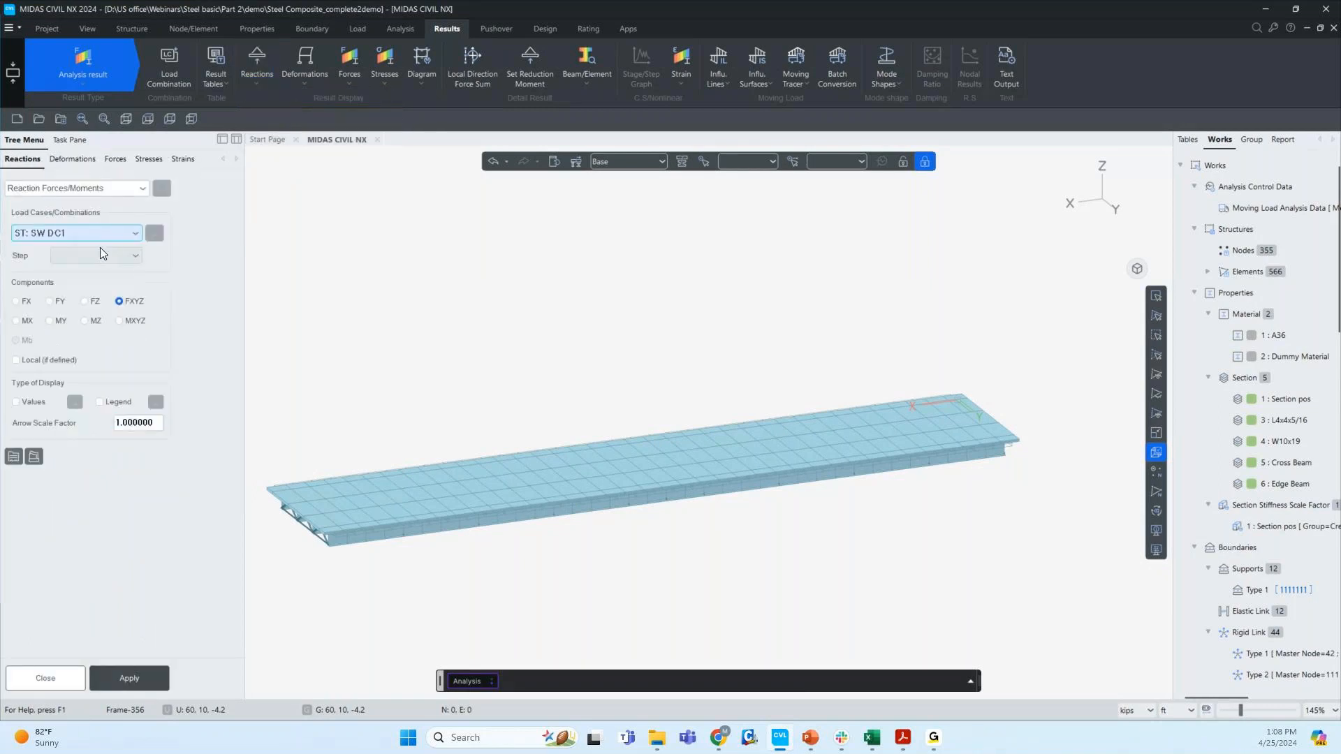
{"action": "left_click", "coordinate": [85, 302]}
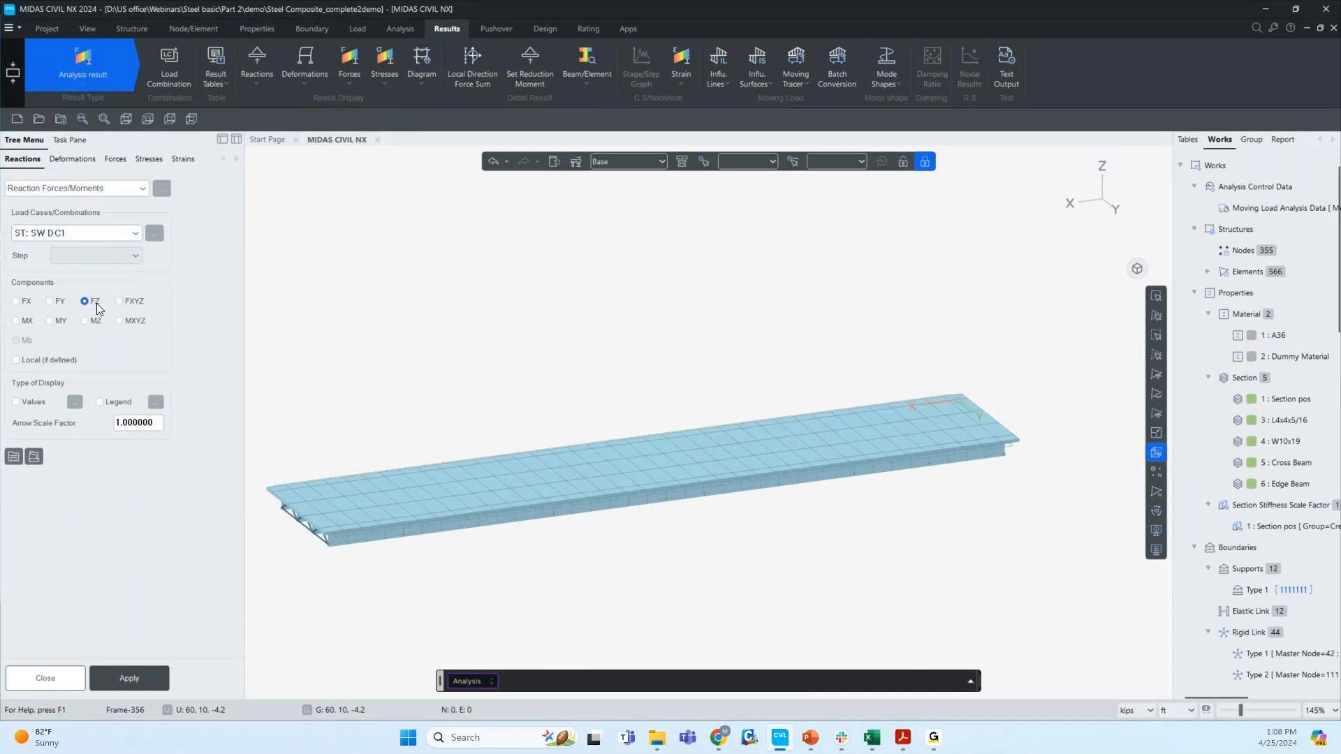
- Show the reaction values and a legend with fixed number format, and apply the reaction display
{"action": "left_click", "coordinate": [100, 401]}
{"action": "left_click", "coordinate": [159, 402]}
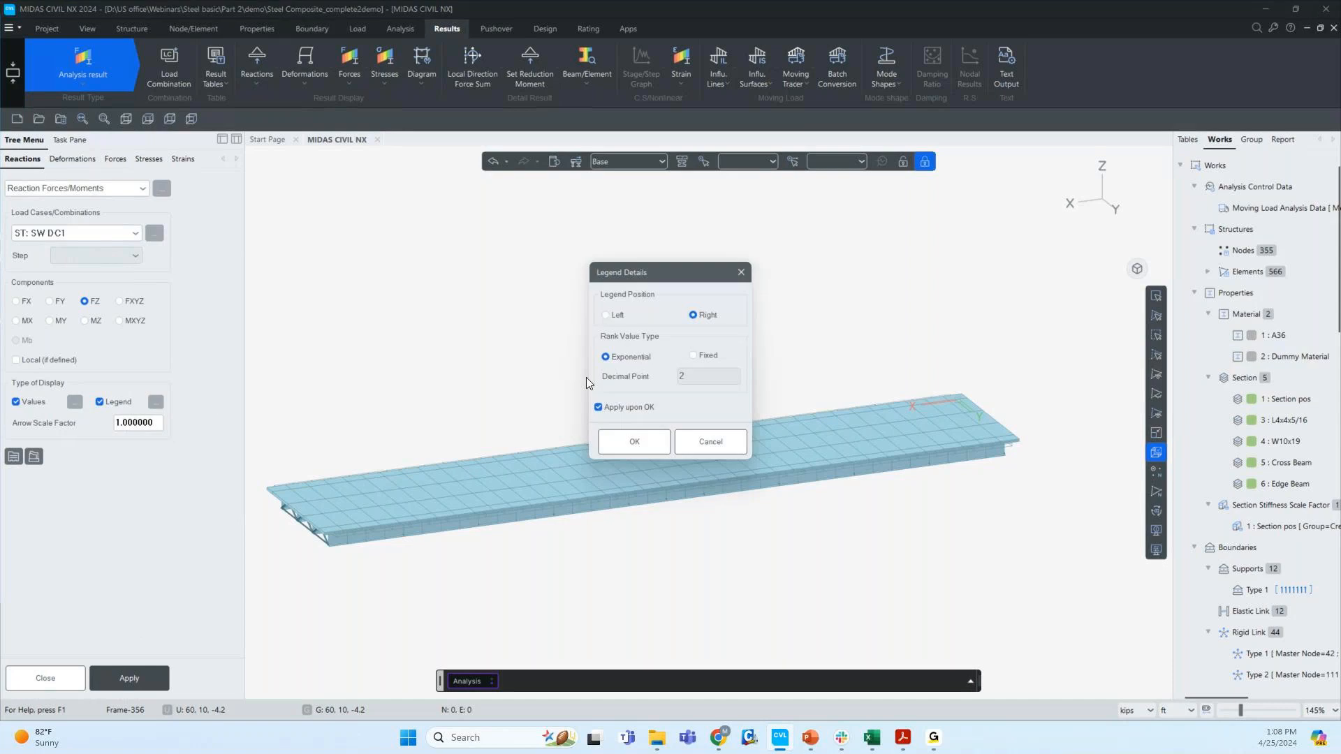
{"action": "left_click", "coordinate": [709, 356]}
{"action": "left_click", "coordinate": [634, 441]}
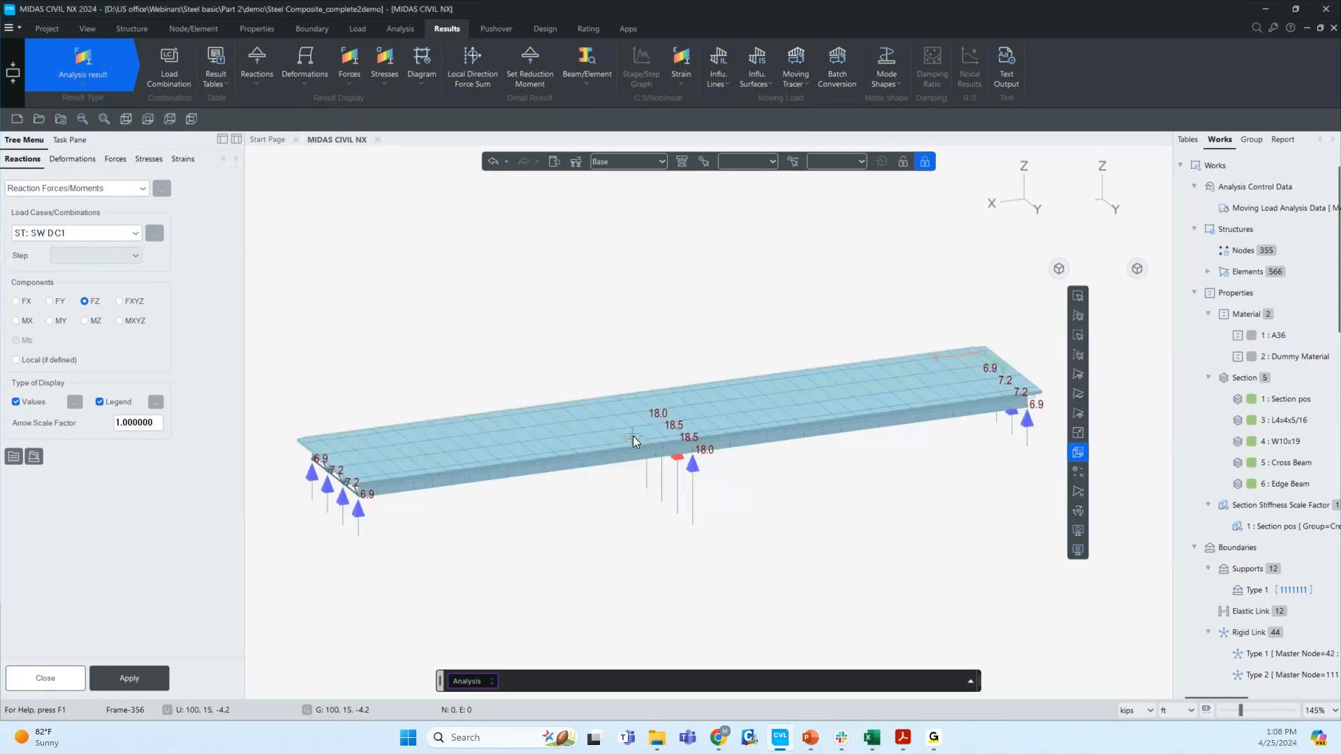
- Enlarge the result labels to 150% and examine the vertical reactions at the supports from several angles
{"action": "middle_click_drag", "start_coordinate": [265, 515], "coordinate": [304, 515], "text": "ctrl"}
{"action": "scroll", "coordinate": [374, 486], "scroll_direction": "up", "scroll_amount": 3}
{"action": "scroll", "coordinate": [370, 493], "scroll_direction": "down", "scroll_amount": 2}
{"action": "scroll", "coordinate": [322, 514], "scroll_direction": "down", "scroll_amount": 2}
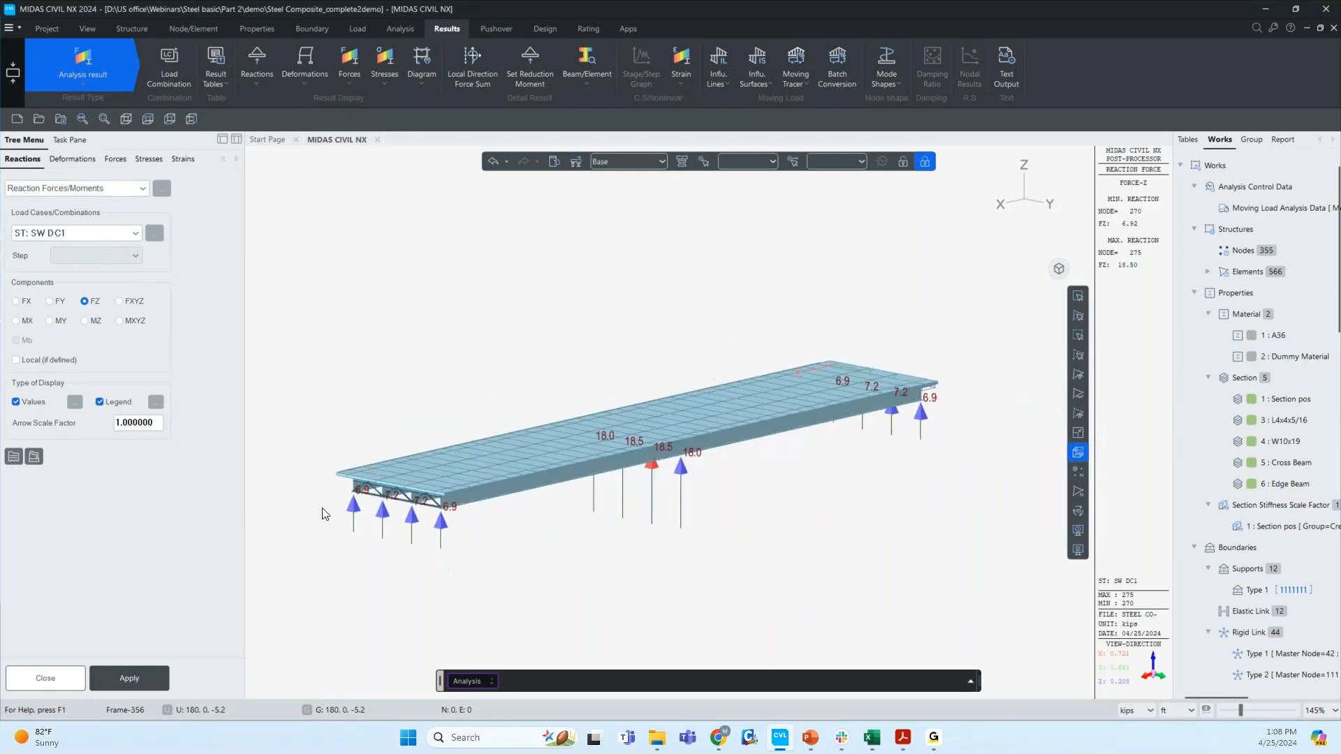
{"action": "middle_click_drag", "start_coordinate": [404, 471], "coordinate": [390, 511], "text": "ctrl"}
{"action": "left_click", "coordinate": [1241, 712]}
{"action": "mouse_move", "coordinate": [1241, 711]}
{"action": "left_mouse_down"}
{"action": "mouse_move", "coordinate": [1261, 713]}
{"action": "mouse_move", "coordinate": [1241, 713]}
{"action": "left_mouse_up"}
{"action": "mouse_move", "coordinate": [579, 574]}
{"action": "middle_mouse_down", "text": "ctrl"}
{"action": "mouse_move", "coordinate": [602, 546]}
{"action": "mouse_move", "coordinate": [589, 554]}
{"action": "middle_mouse_up", "text": "ctrl"}
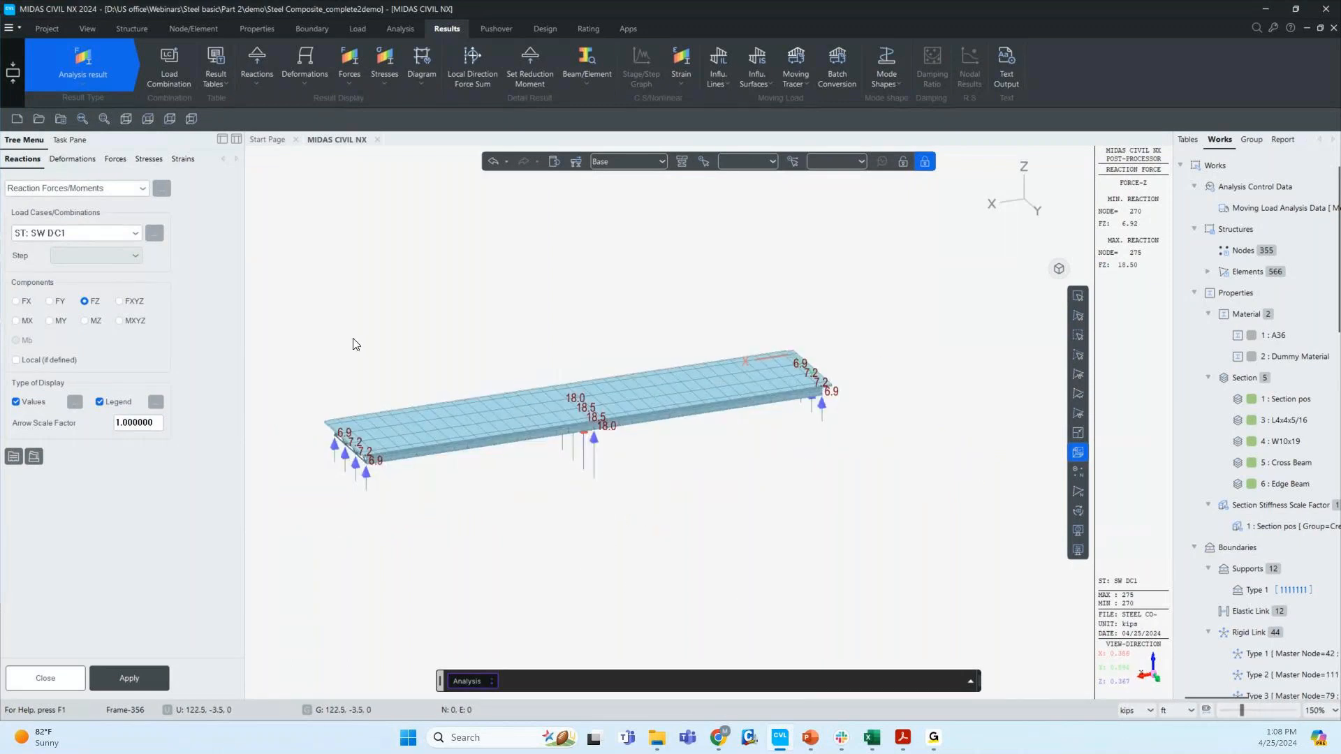
- Generate the reaction result table for nodes 1to355 under load case SW DC1(ST)
{"action": "left_click", "coordinate": [166, 194]}
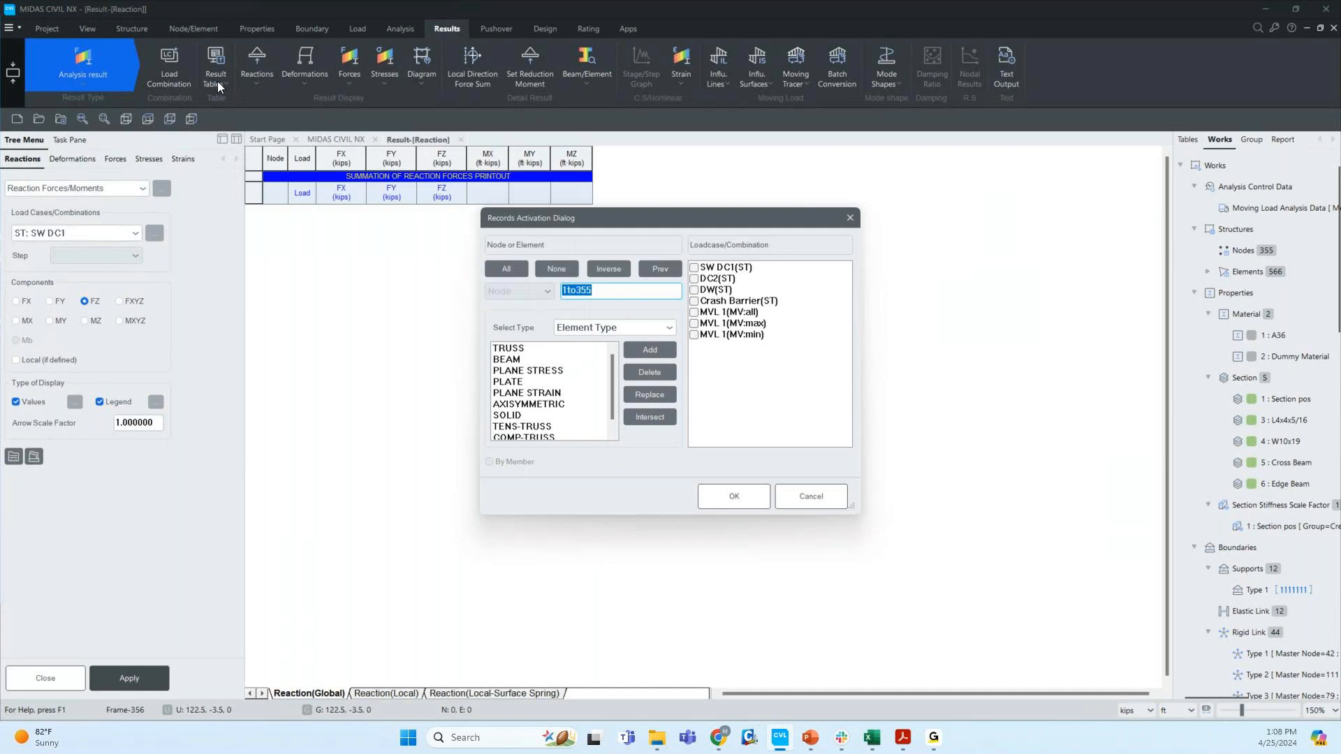
{"action": "left_click", "coordinate": [695, 269]}
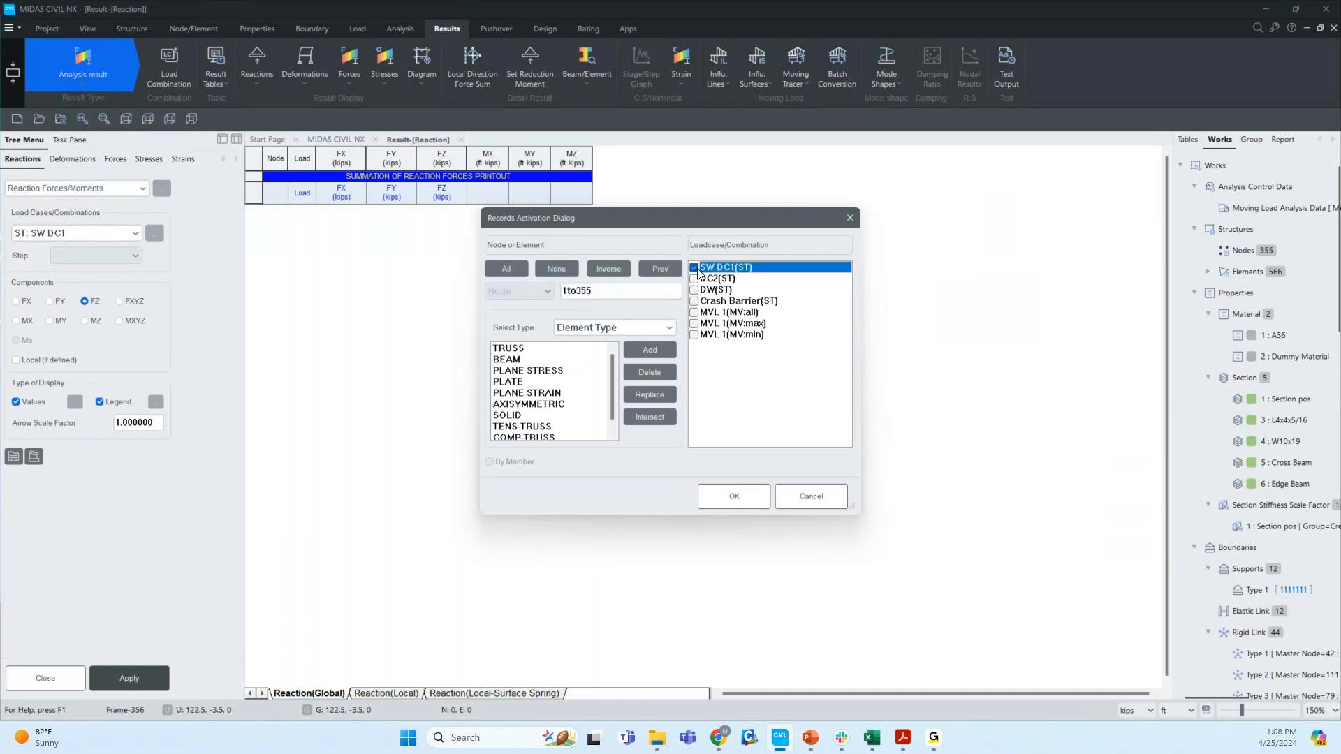
{"action": "left_click", "coordinate": [732, 496]}
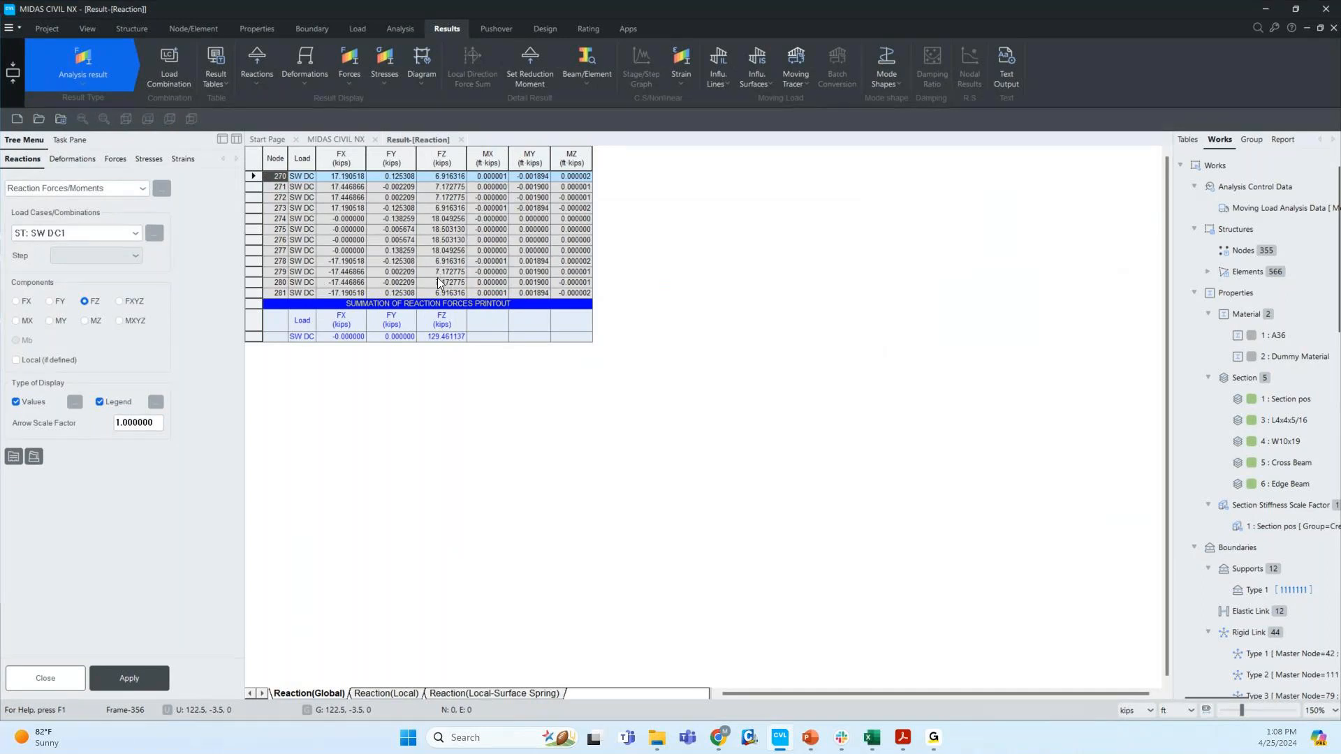
- Select the reaction records of nodes 270 to 281 in the table and bring up their Export to Excel option
{"action": "left_click_drag", "start_coordinate": [280, 177], "coordinate": [589, 311]}
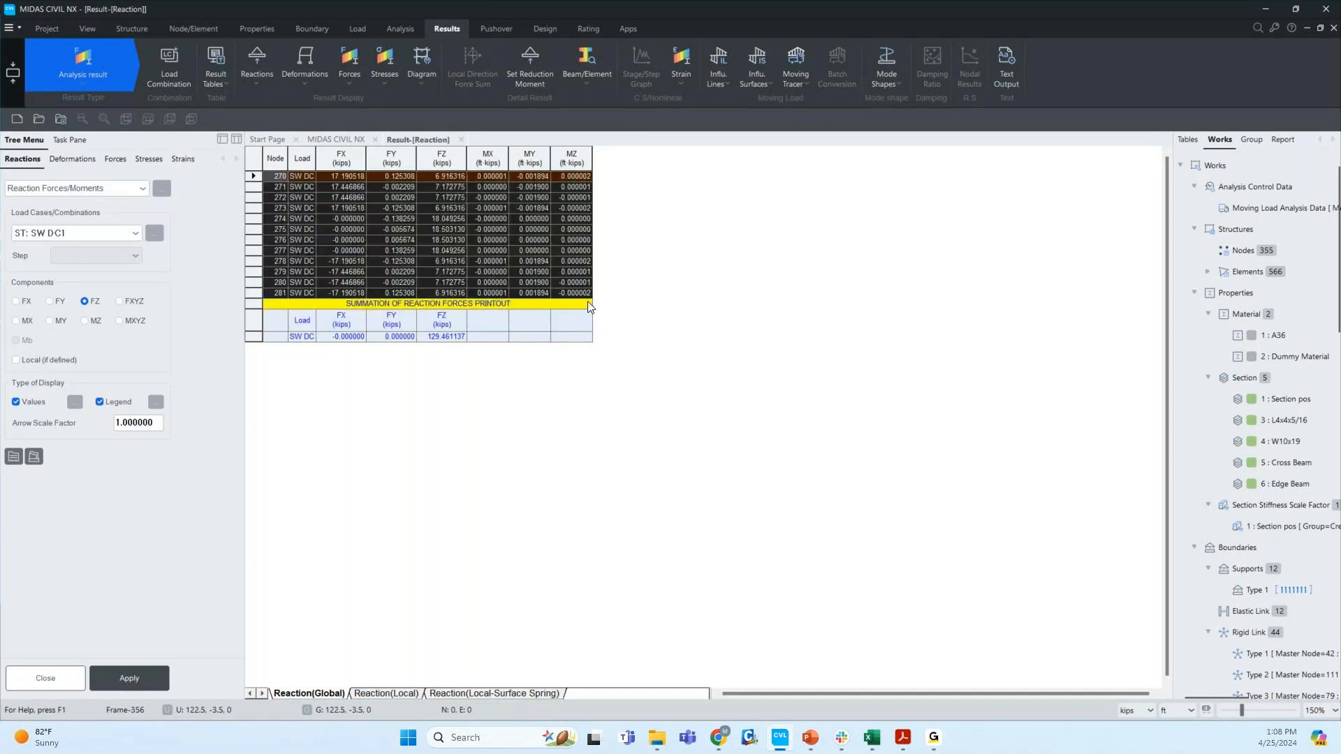
{"action": "right_click", "coordinate": [412, 211]}
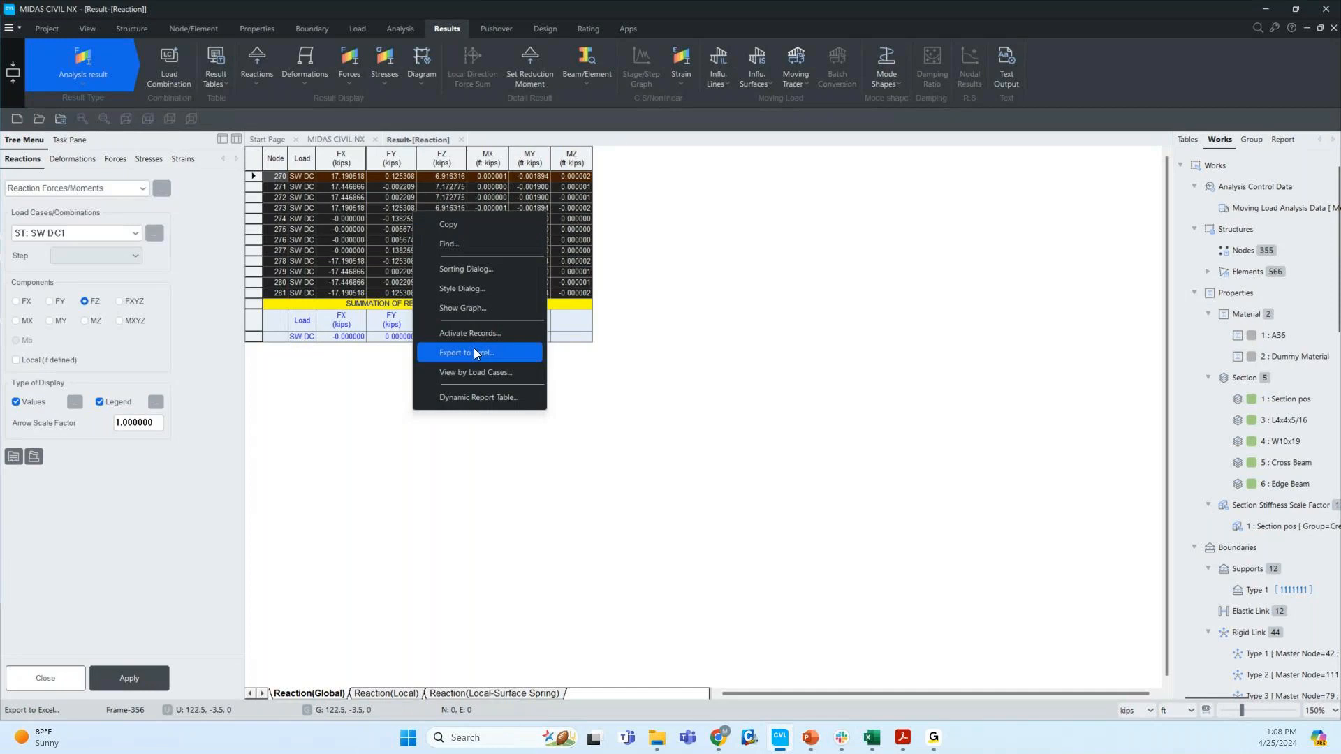
{"action": "left_click", "coordinate": [531, 353]}
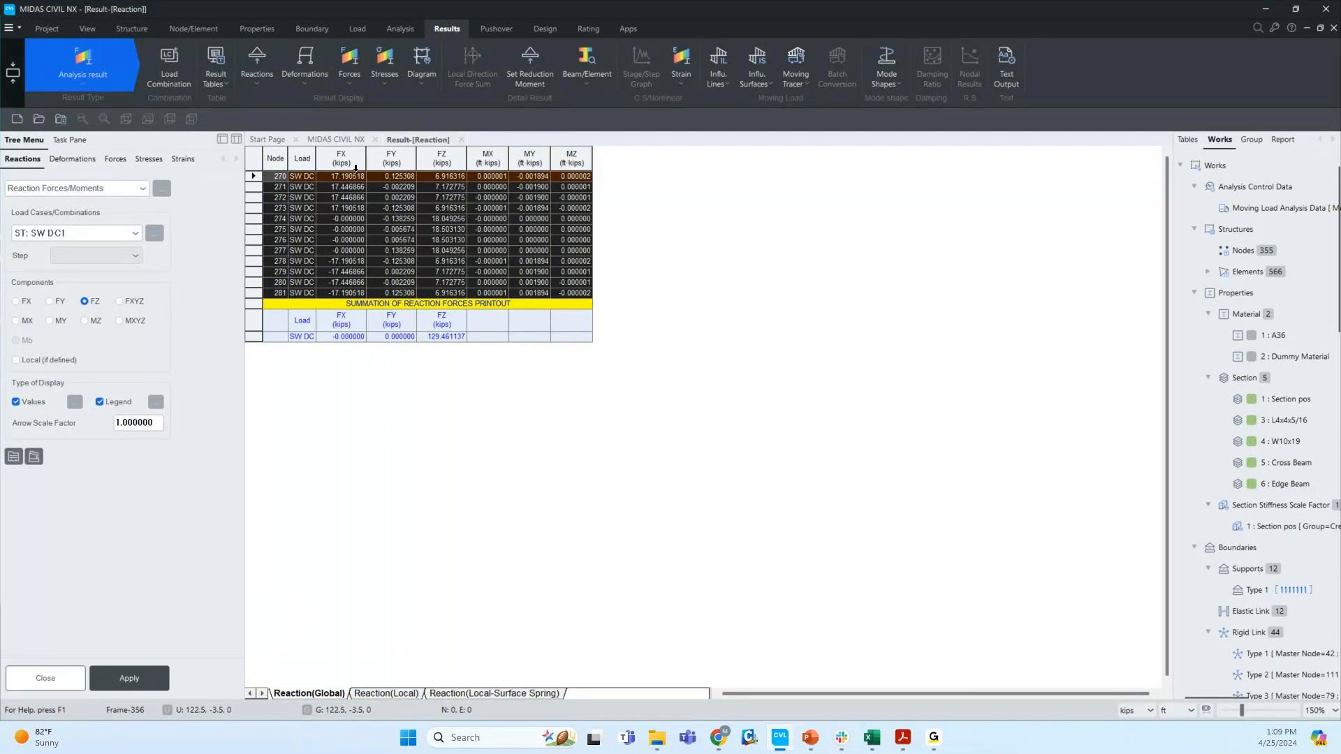
- Close the reaction result table and the reaction settings, and consult the Reactions slide in the presentation
{"action": "left_click", "coordinate": [638, 27]}
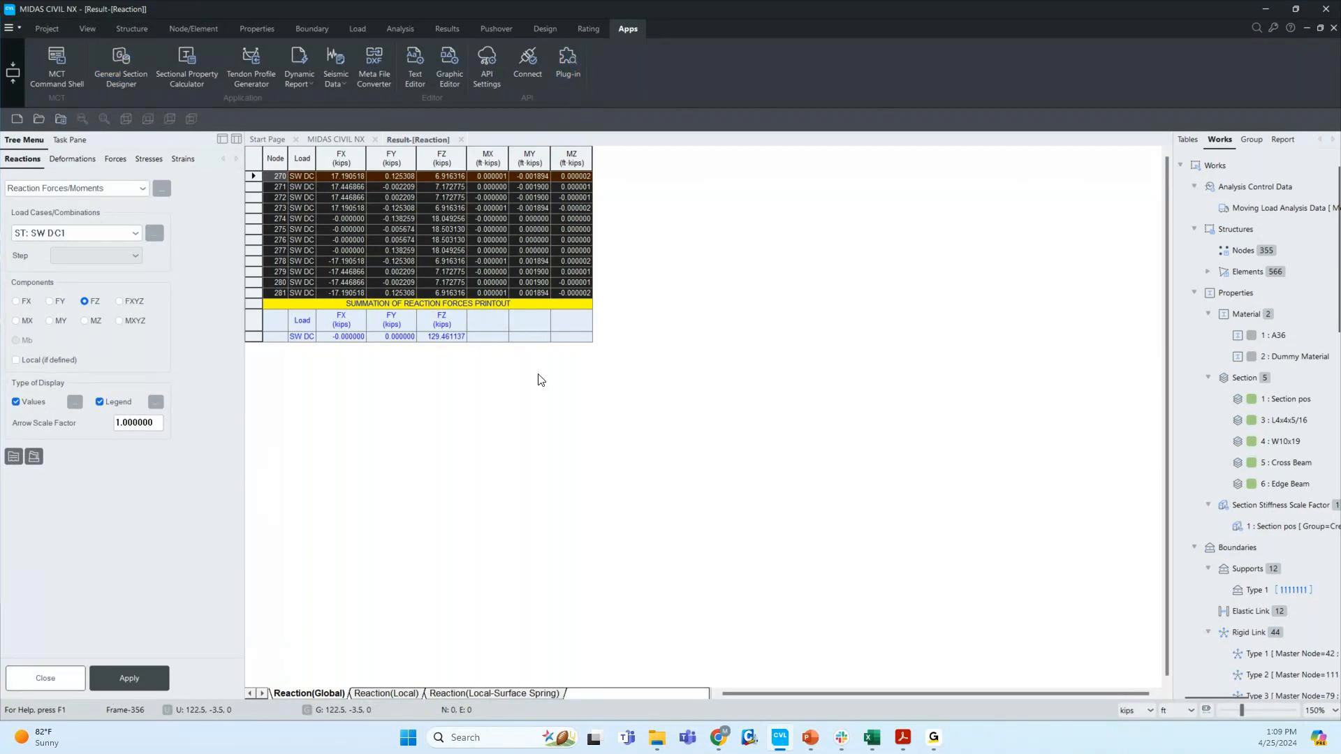
{"action": "left_click", "coordinate": [460, 140]}
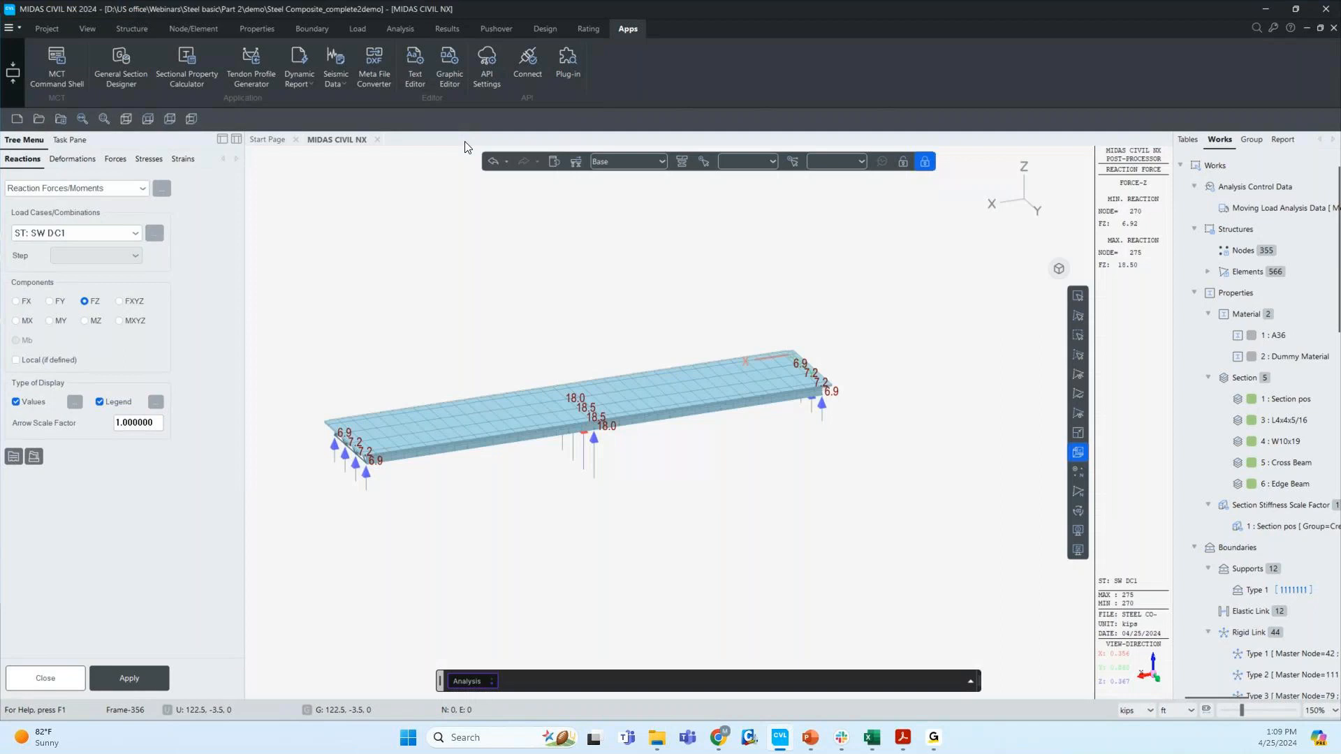
{"action": "left_click", "coordinate": [52, 684]}
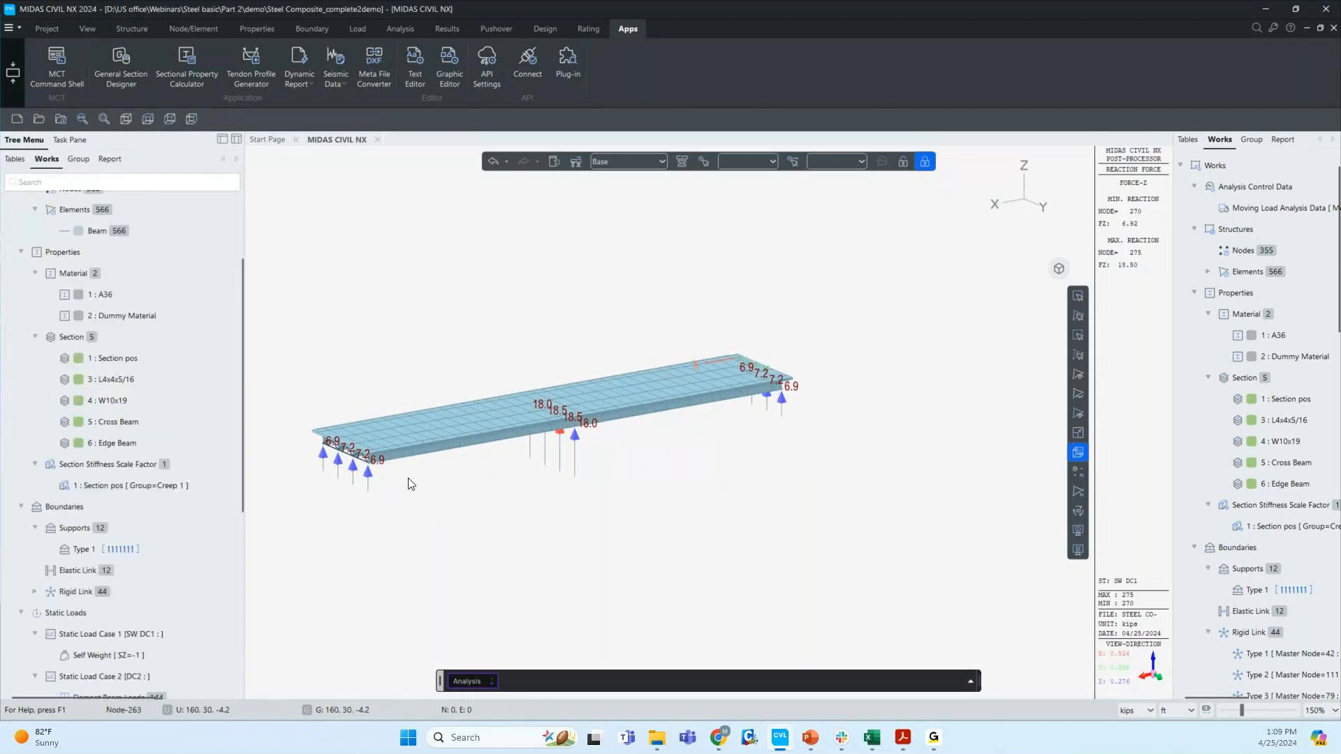
{"action": "key", "text": "alt+Tab"}
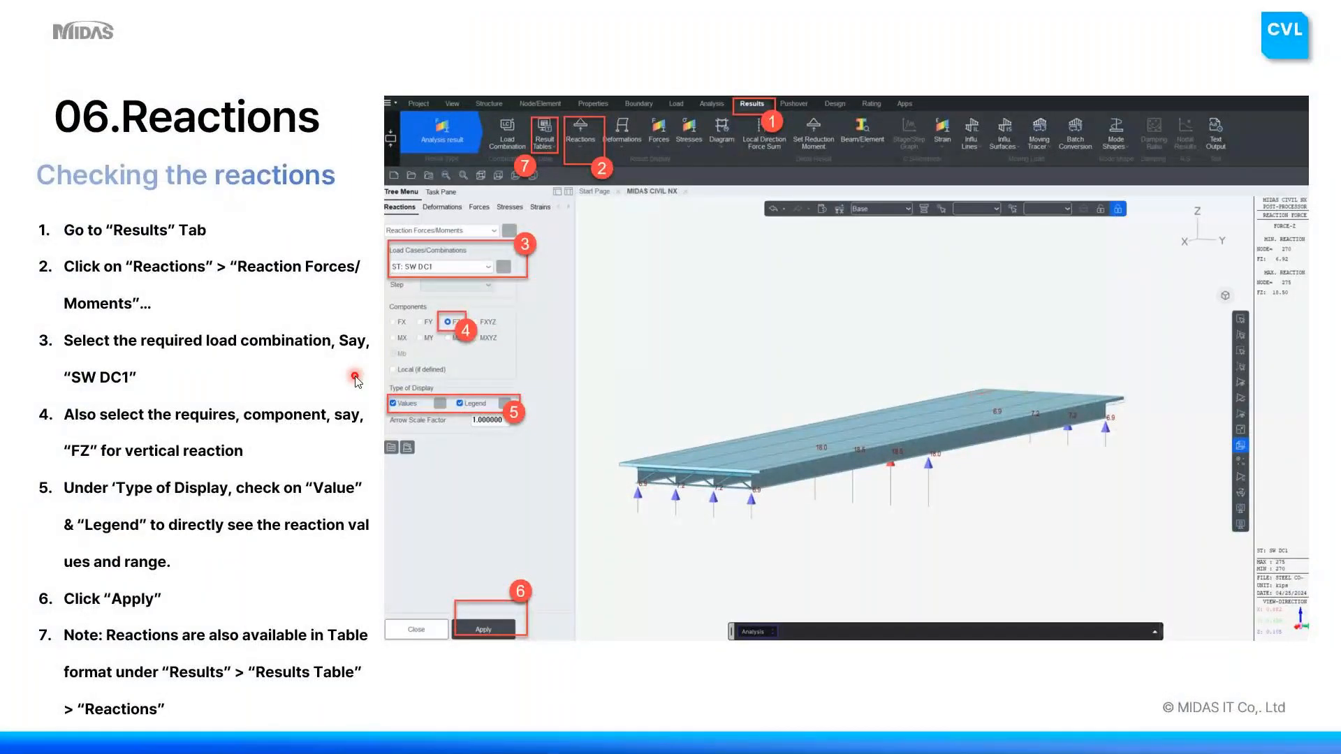
{"action": "key", "text": "Right"}
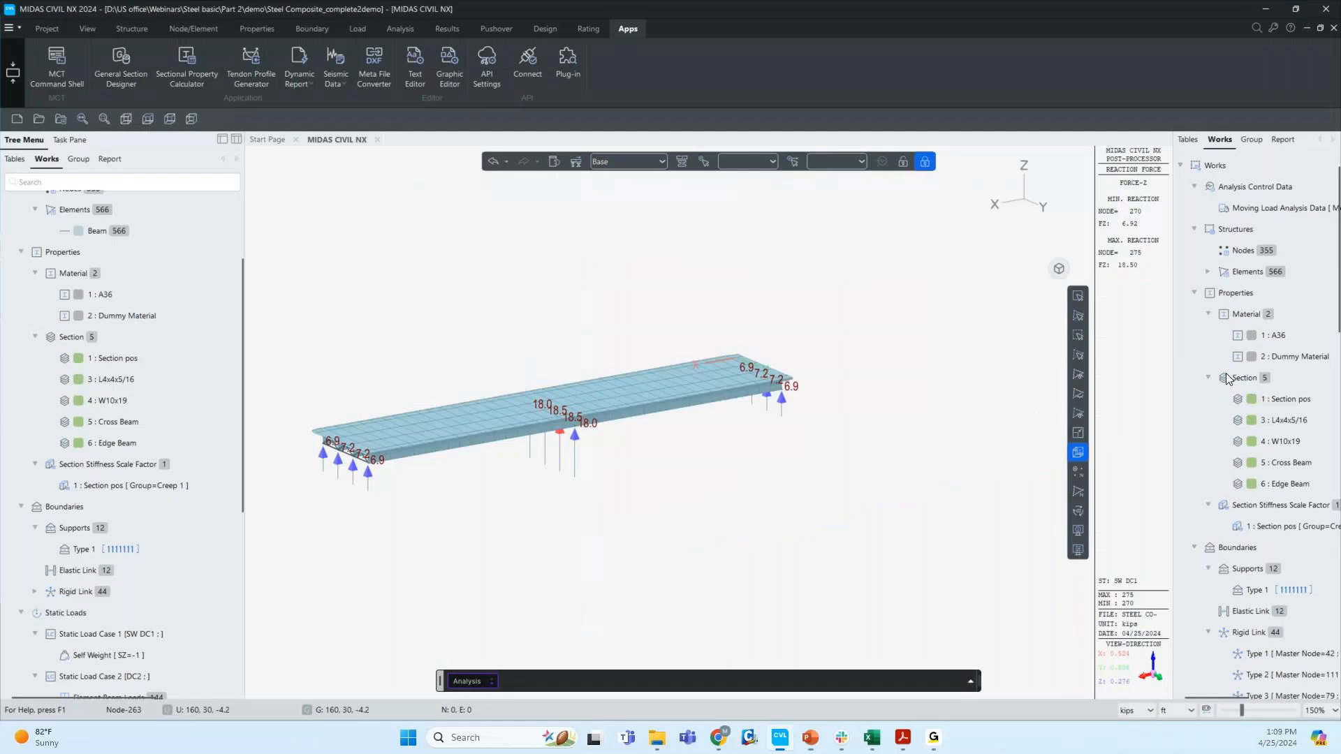
- Display the My beam diagram for load case ST: SW DC1 with solid fill, contour, values and legend
{"action": "left_click", "coordinate": [457, 29]}
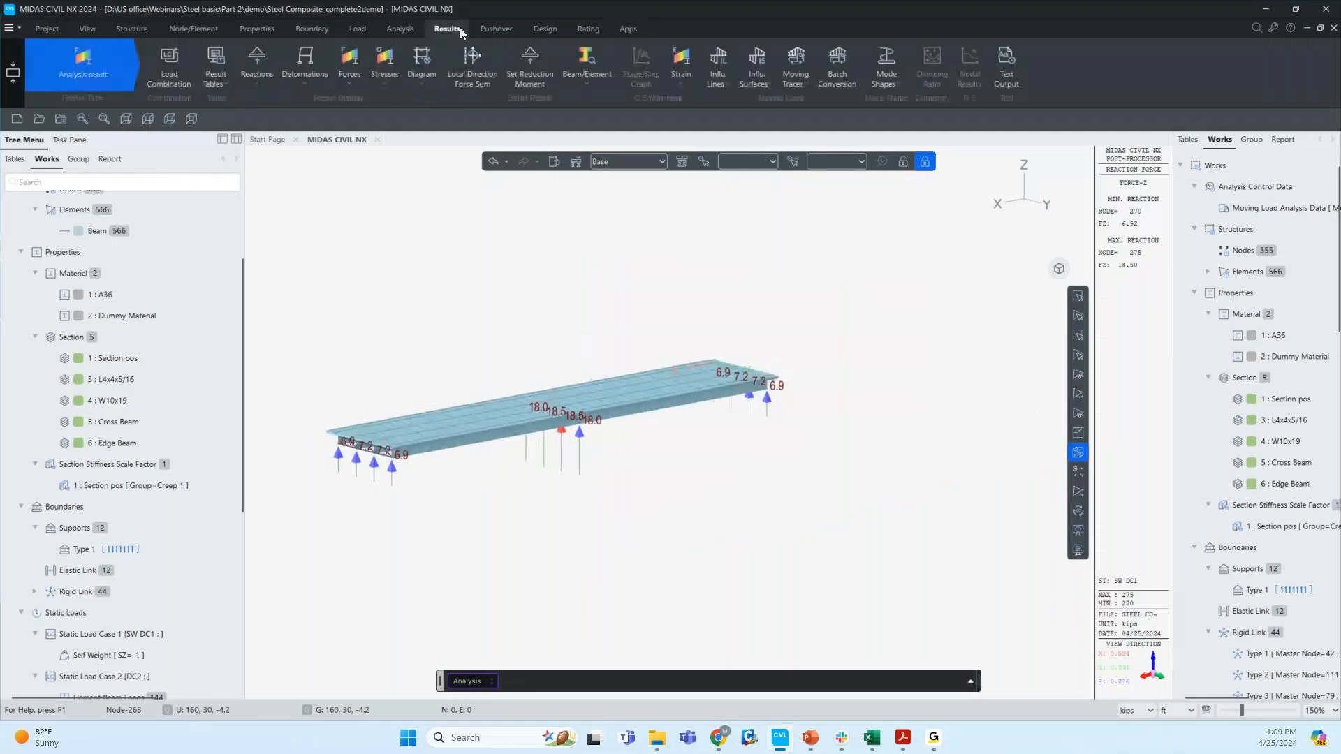
{"action": "left_click", "coordinate": [342, 83]}
{"action": "left_click", "coordinate": [367, 131]}
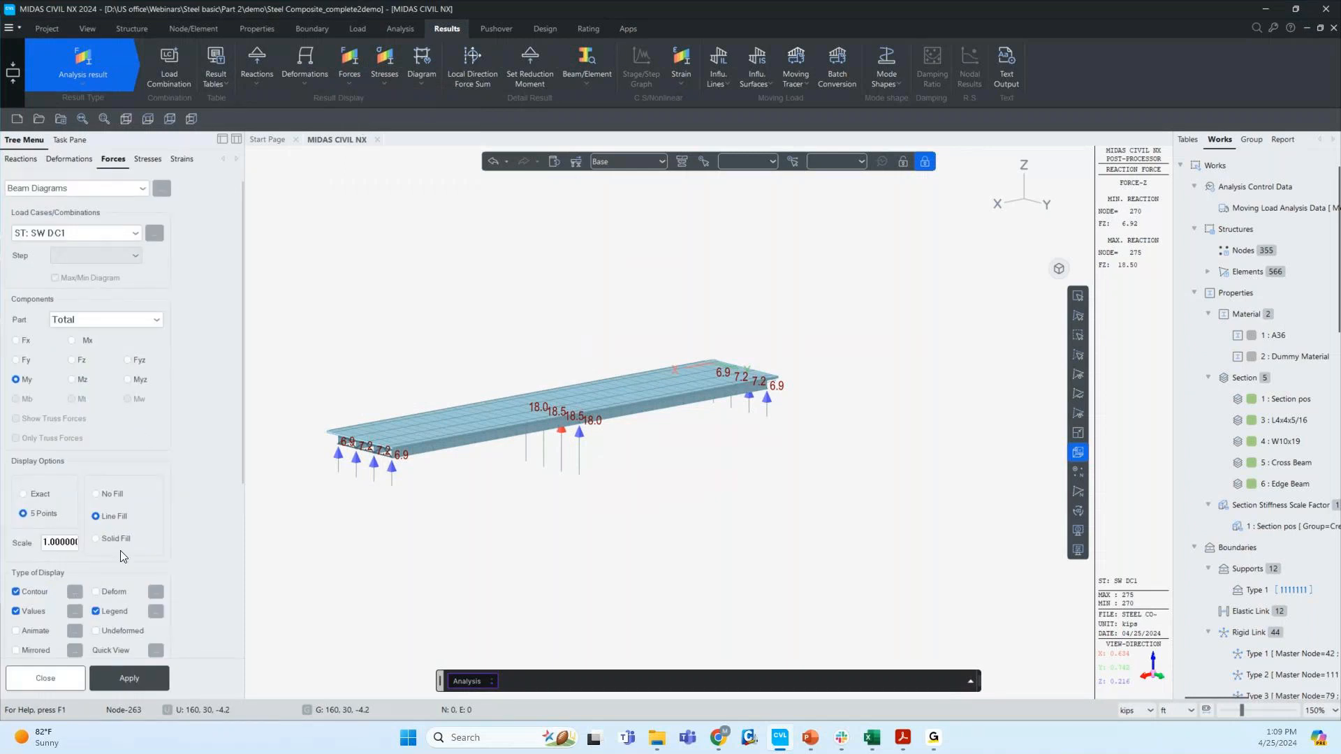
{"action": "left_click", "coordinate": [97, 539]}
{"action": "scroll", "coordinate": [108, 274], "scroll_direction": "down", "scroll_amount": 1}
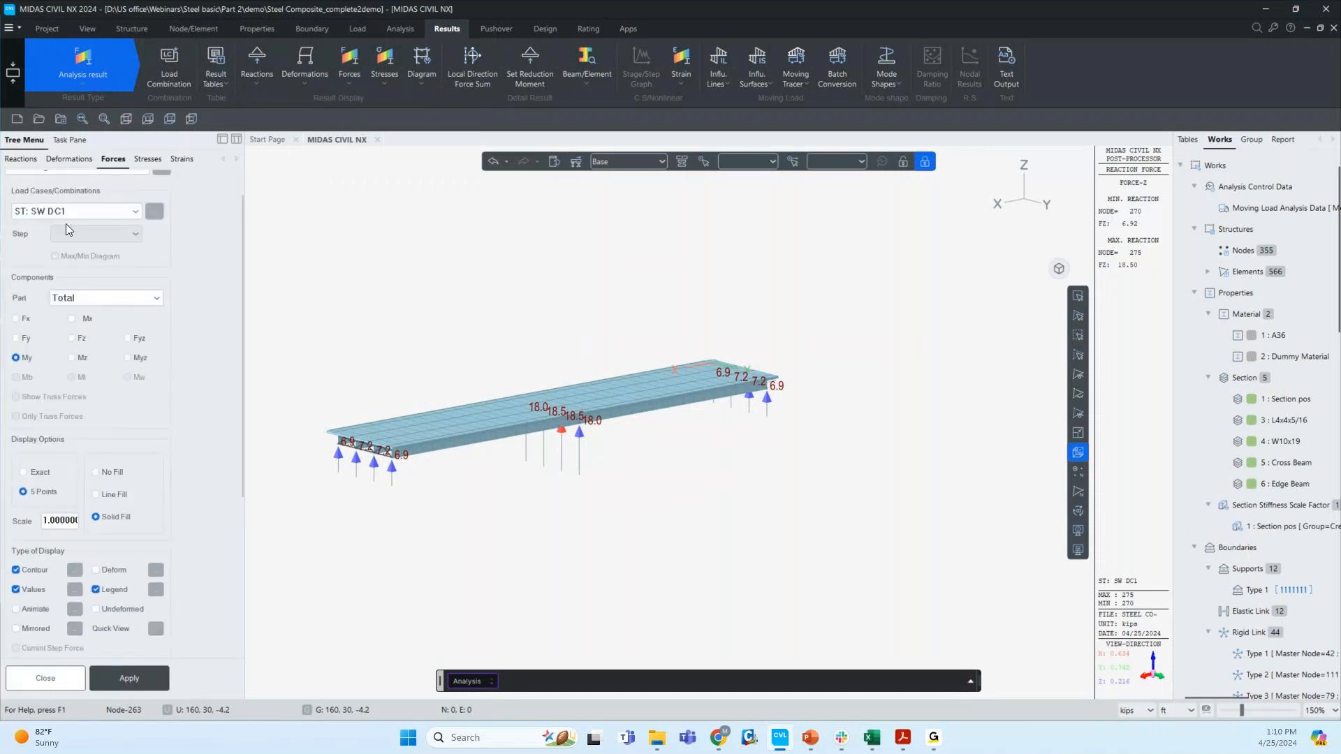
{"action": "scroll", "coordinate": [223, 458], "scroll_direction": "down", "scroll_amount": 5}
{"action": "left_click", "coordinate": [135, 677]}
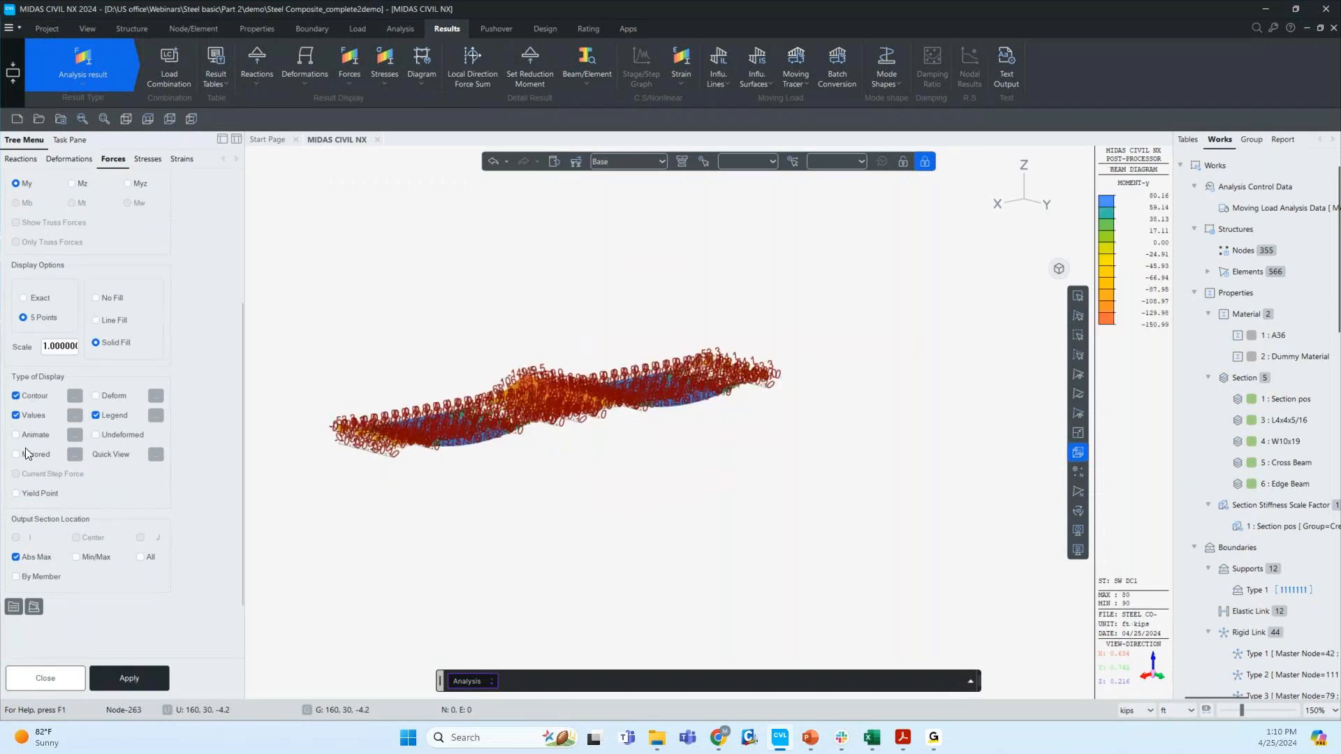
- Turn off the values on the My moment diagram and examine the contours against the legend
{"action": "left_click", "coordinate": [42, 414]}
{"action": "left_click", "coordinate": [140, 674]}
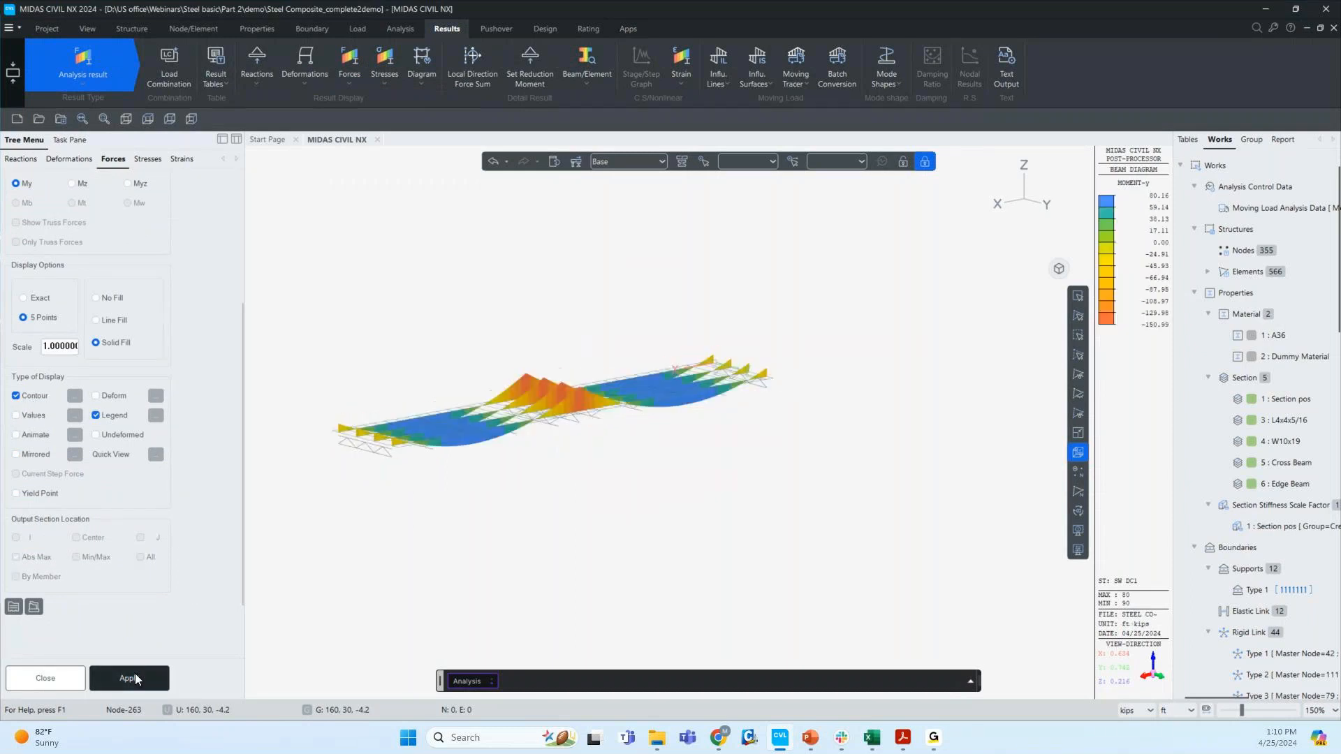
{"action": "mouse_move", "coordinate": [377, 548]}
{"action": "middle_mouse_down"}
{"action": "mouse_move", "coordinate": [374, 568]}
{"action": "mouse_move", "coordinate": [383, 555]}
{"action": "middle_mouse_up"}
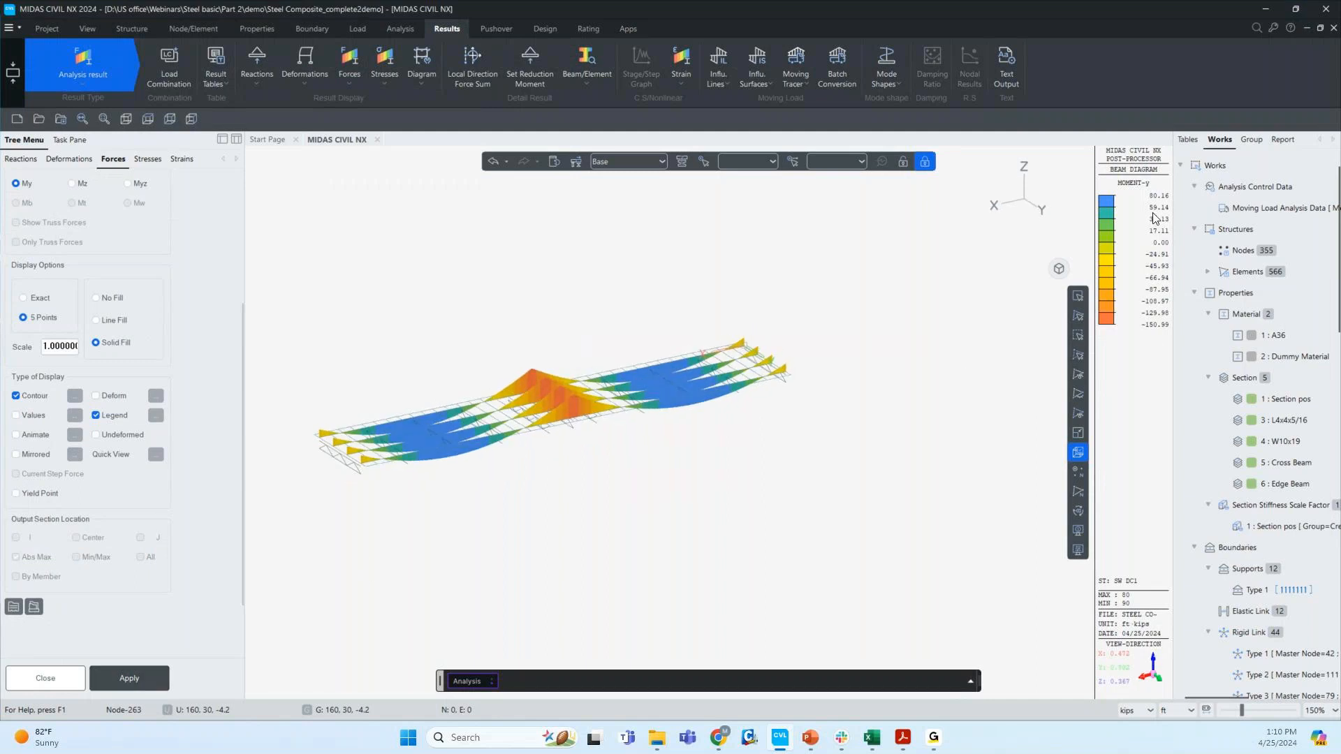
{"action": "mouse_move", "coordinate": [720, 522]}
{"action": "middle_mouse_down"}
{"action": "mouse_move", "coordinate": [738, 525]}
{"action": "mouse_move", "coordinate": [726, 528]}
{"action": "middle_mouse_up"}
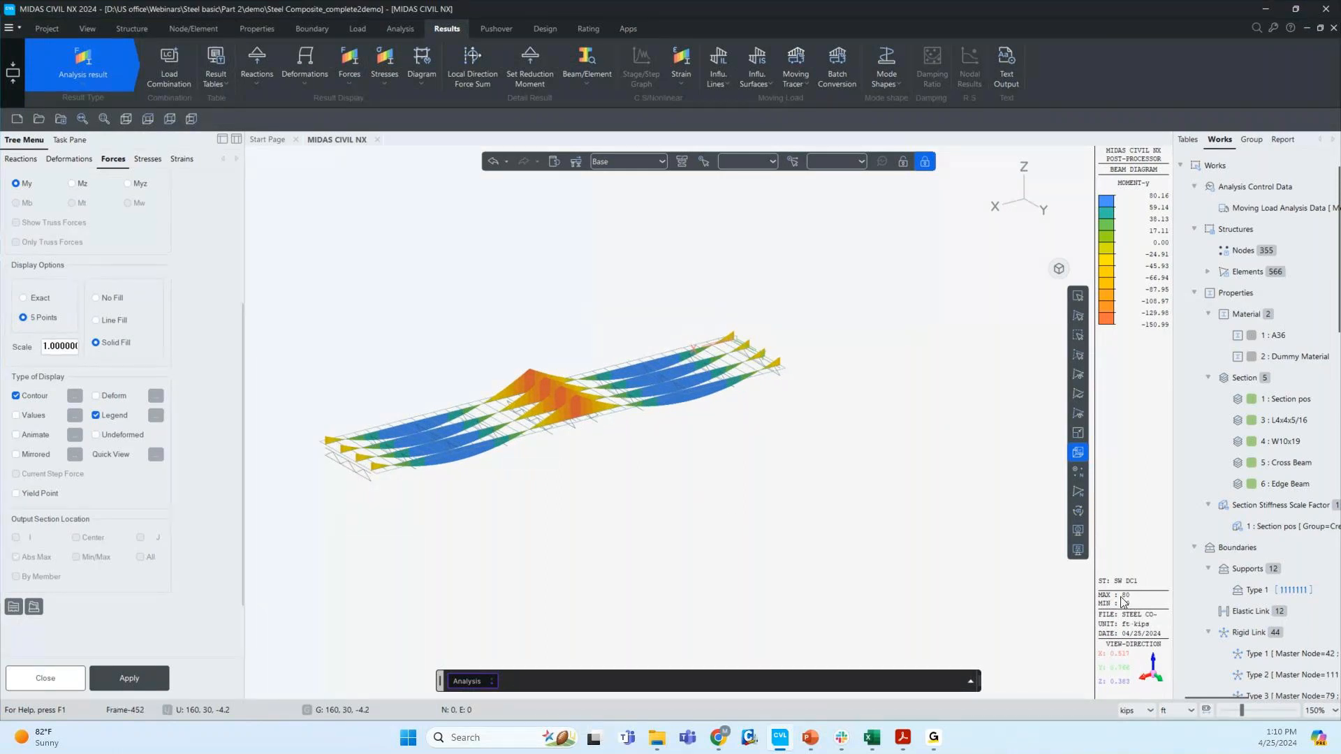
- Select element 80 by its number and locate it in the moment diagram
{"action": "left_click", "coordinate": [826, 164]}
{"action": "type", "text": "80"}
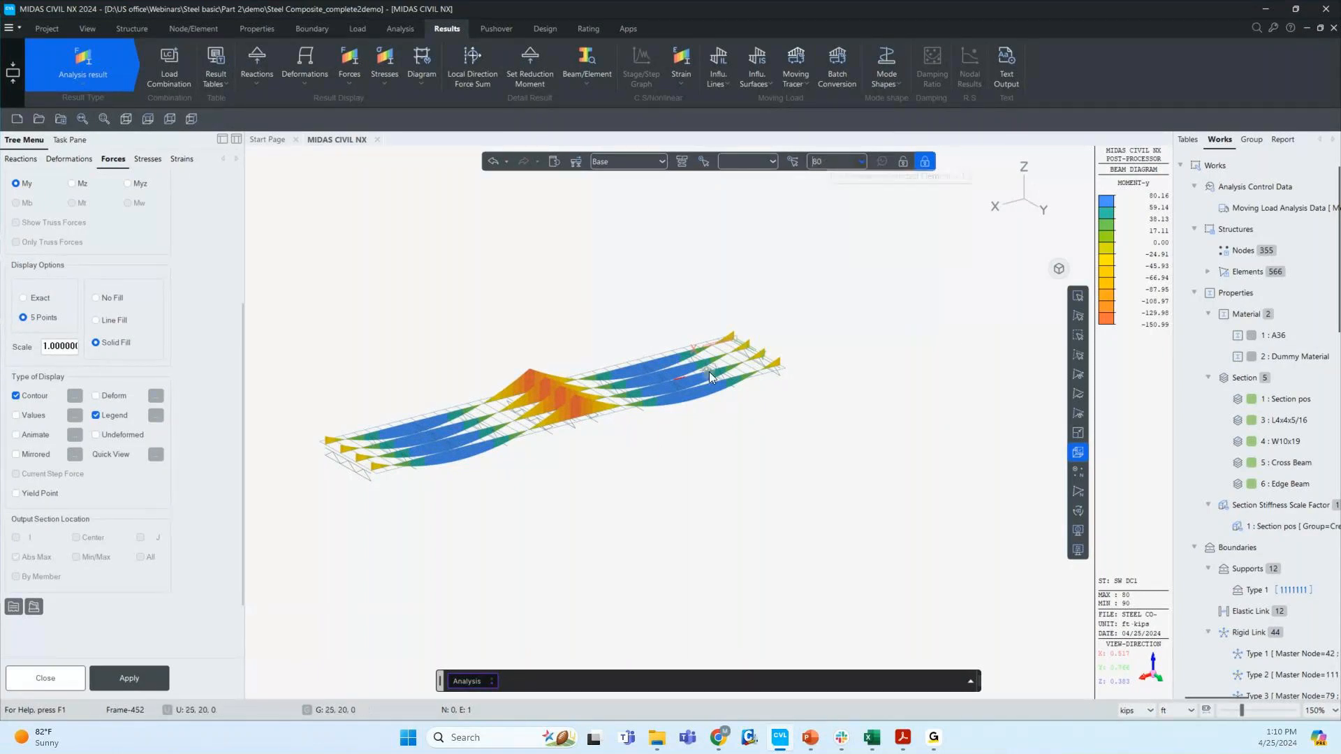
{"action": "scroll", "coordinate": [691, 389], "scroll_direction": "up", "scroll_amount": 2}
{"action": "scroll", "coordinate": [689, 384], "scroll_direction": "up", "scroll_amount": 2}
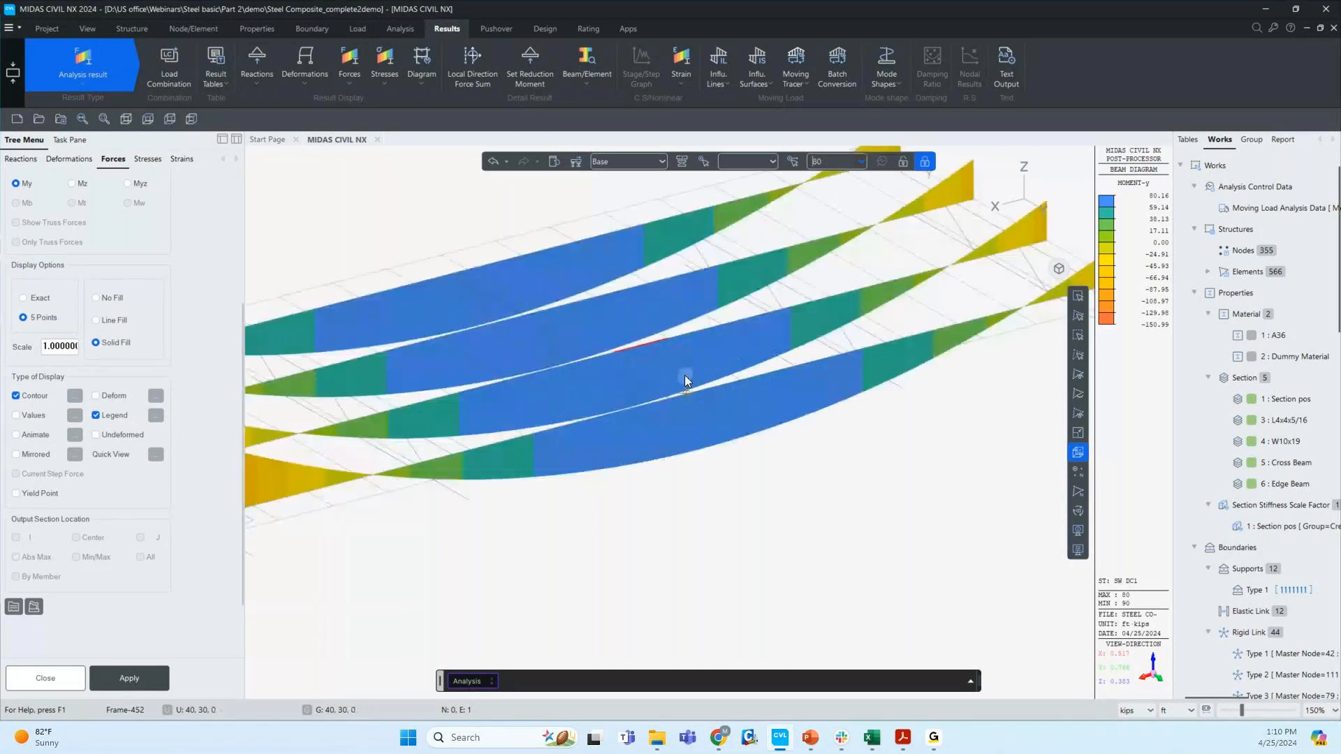
{"action": "scroll", "coordinate": [645, 354], "scroll_direction": "down", "scroll_amount": 1}
{"action": "scroll", "coordinate": [664, 496], "scroll_direction": "down", "scroll_amount": 1}
{"action": "mouse_move", "coordinate": [600, 524]}
{"action": "middle_mouse_down", "text": "ctrl"}
{"action": "mouse_move", "coordinate": [577, 527]}
{"action": "mouse_move", "coordinate": [601, 526]}
{"action": "mouse_move", "coordinate": [591, 530]}
{"action": "middle_mouse_up", "text": "ctrl"}
{"action": "scroll", "coordinate": [586, 449], "scroll_direction": "down", "scroll_amount": 2}
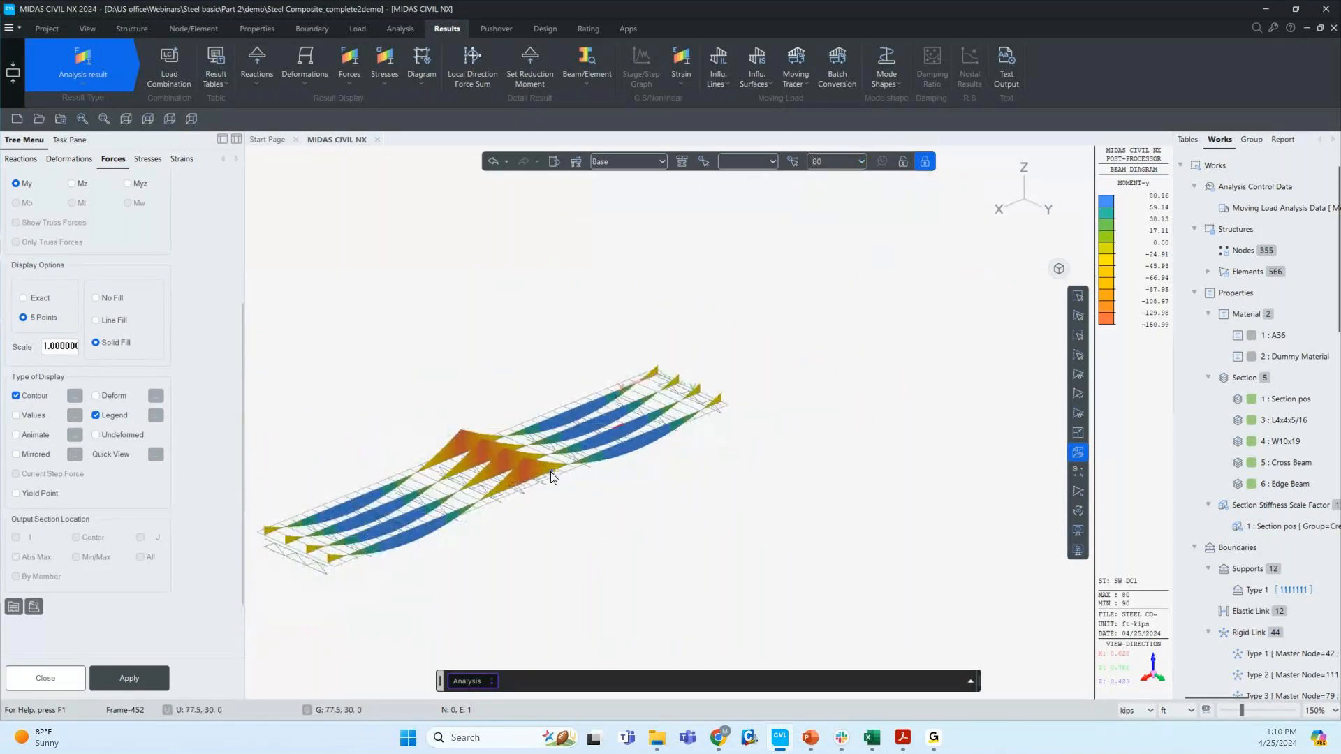
{"action": "middle_click_drag", "start_coordinate": [503, 543], "coordinate": [472, 506], "text": "ctrl"}
- Display the Fz shear beam diagram for load case ST: SW DC1, examine it, and close the beam diagram settings
{"action": "scroll", "coordinate": [167, 314], "scroll_direction": "up", "scroll_amount": 3}
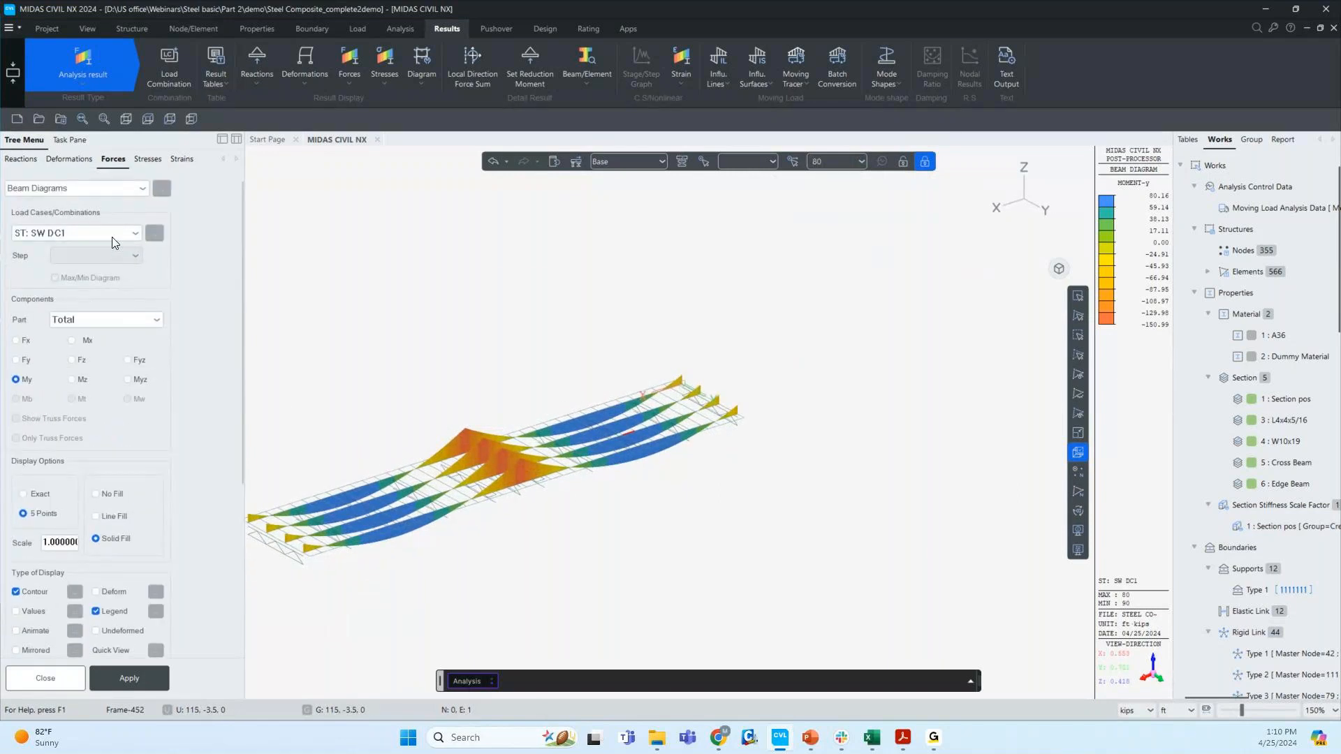
{"action": "left_click", "coordinate": [113, 237]}
{"action": "left_click", "coordinate": [112, 238]}
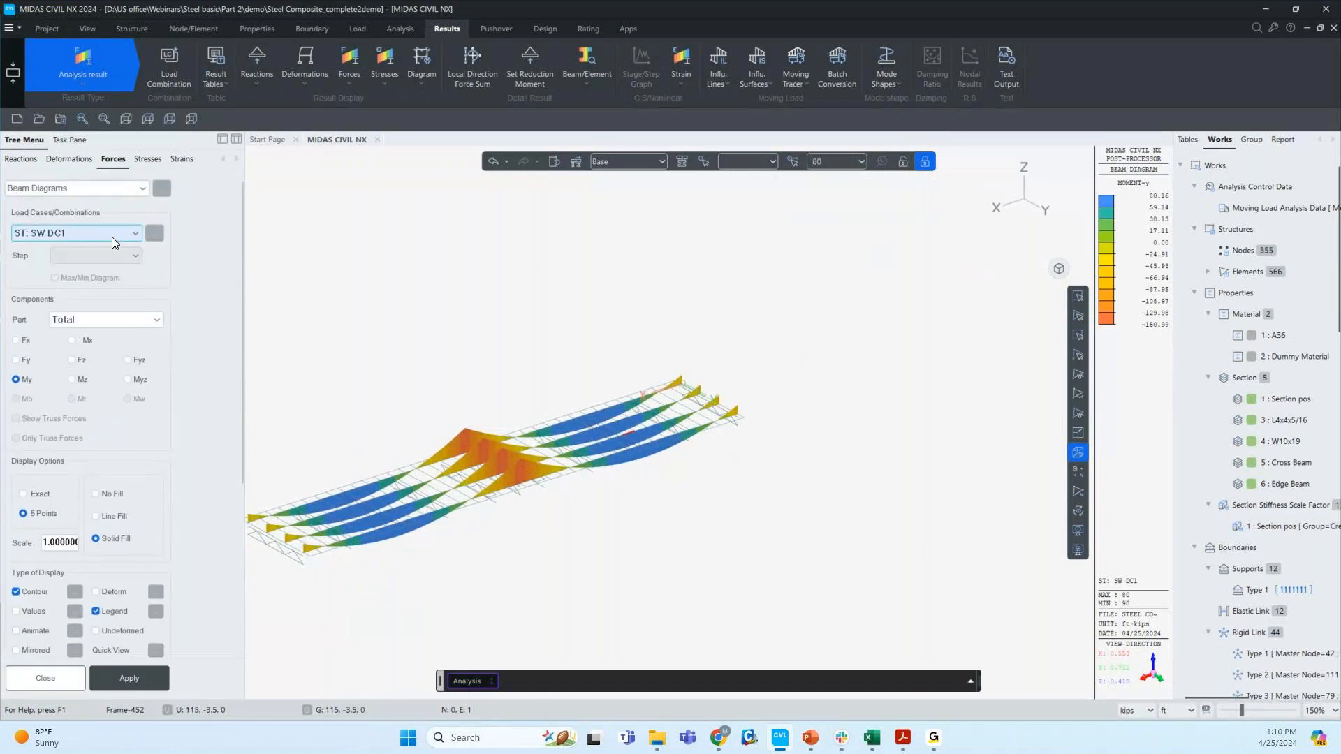
{"action": "left_click", "coordinate": [72, 360]}
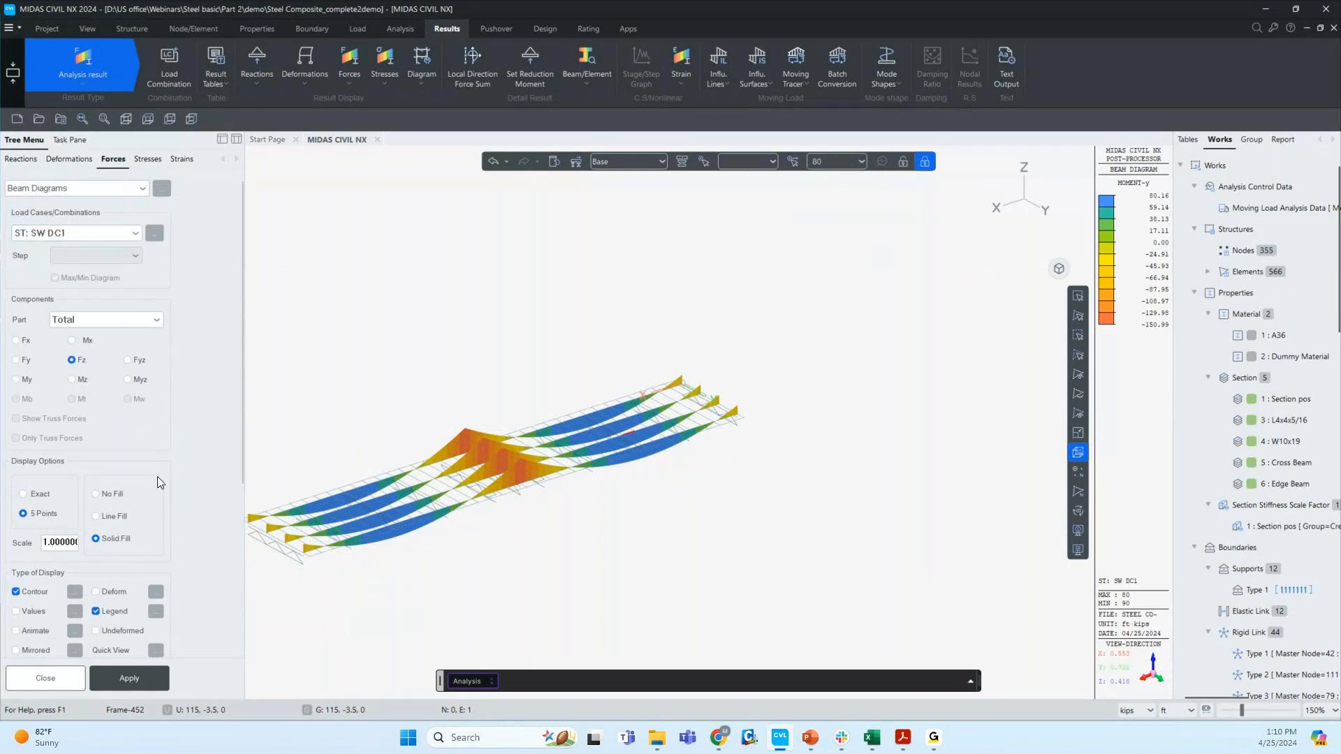
{"action": "scroll", "coordinate": [160, 482], "scroll_direction": "down", "scroll_amount": 5}
{"action": "left_click", "coordinate": [148, 678]}
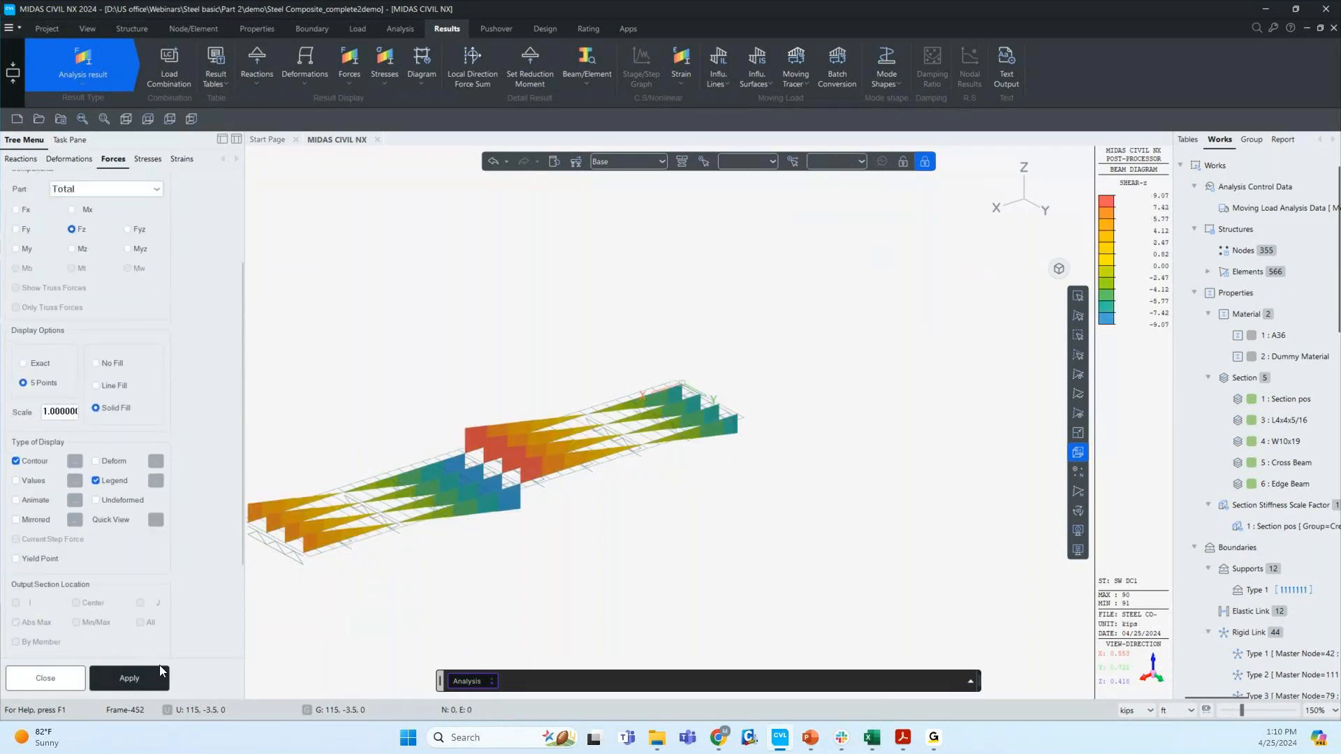
{"action": "middle_click_drag", "start_coordinate": [472, 580], "coordinate": [520, 461]}
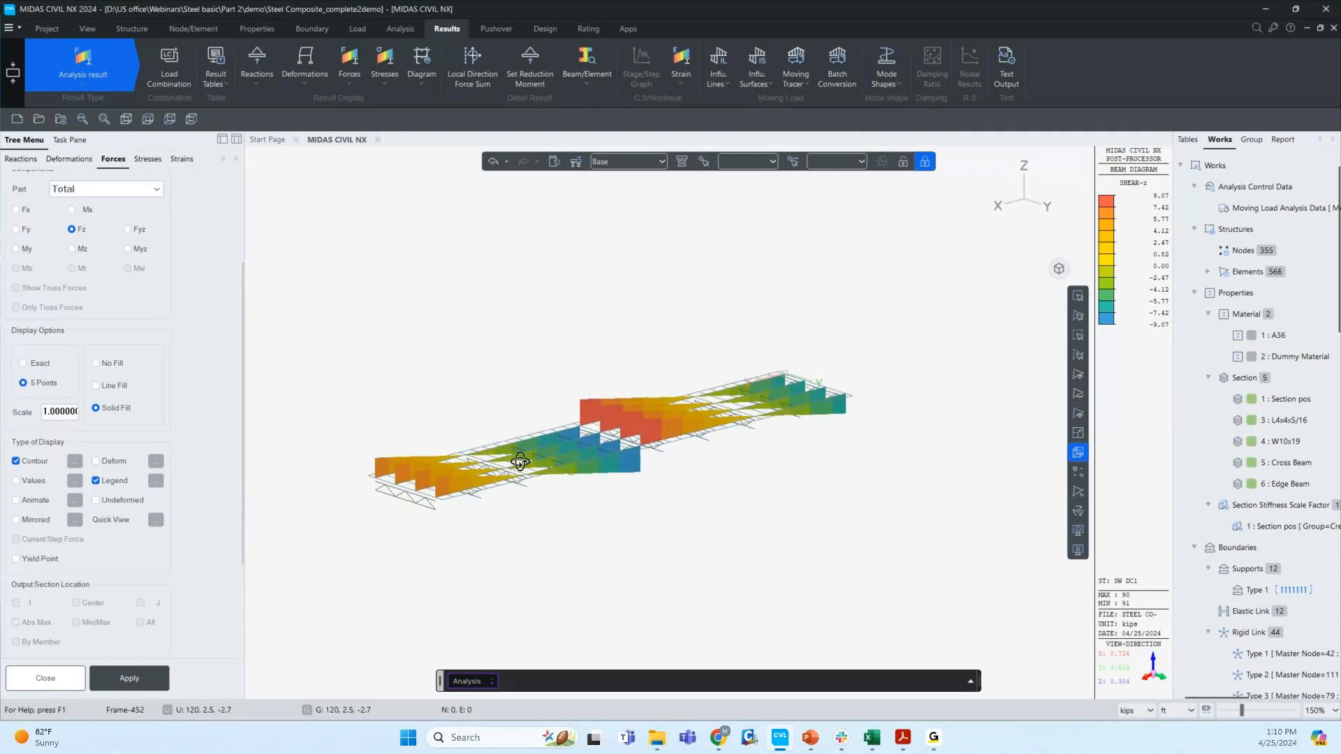
{"action": "left_click", "coordinate": [46, 678]}
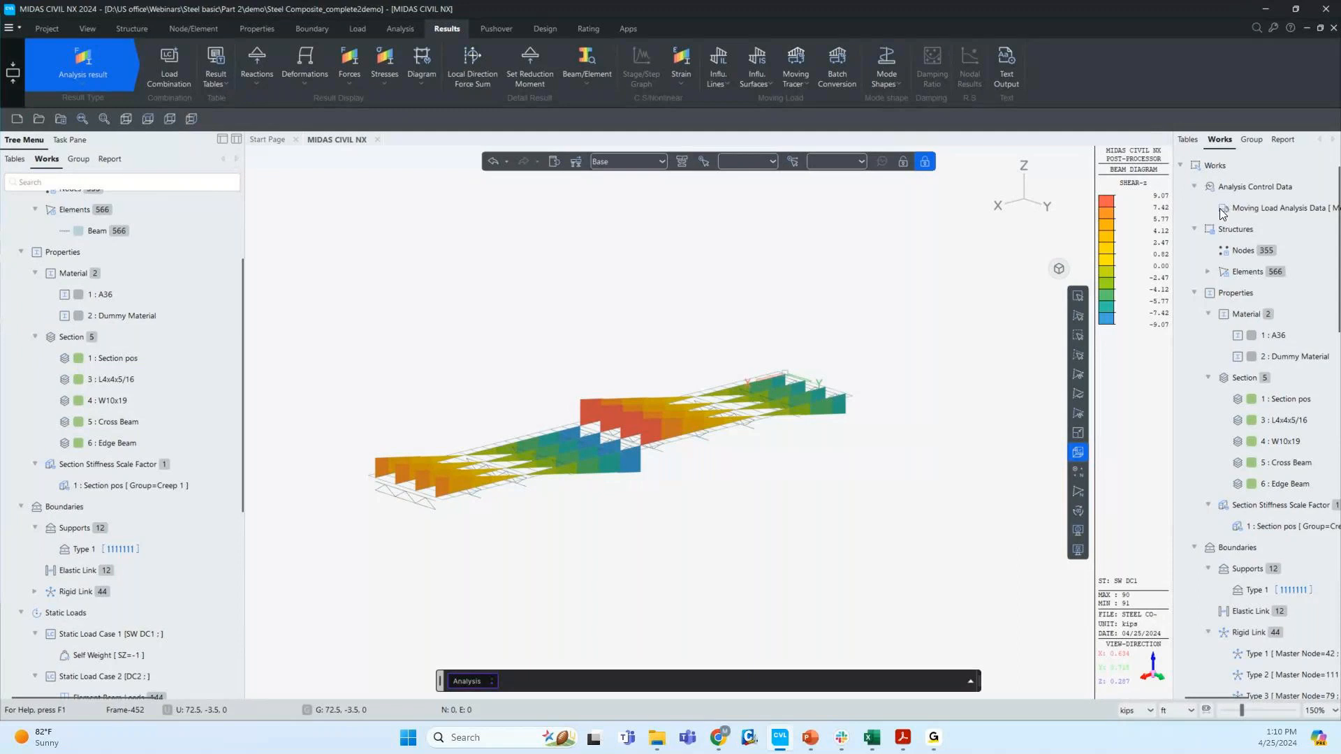
- Hide the second tree menu and show it again
{"action": "right_click", "coordinate": [1070, 92]}
{"action": "left_click", "coordinate": [363, 256]}
{"action": "left_click", "coordinate": [223, 140]}
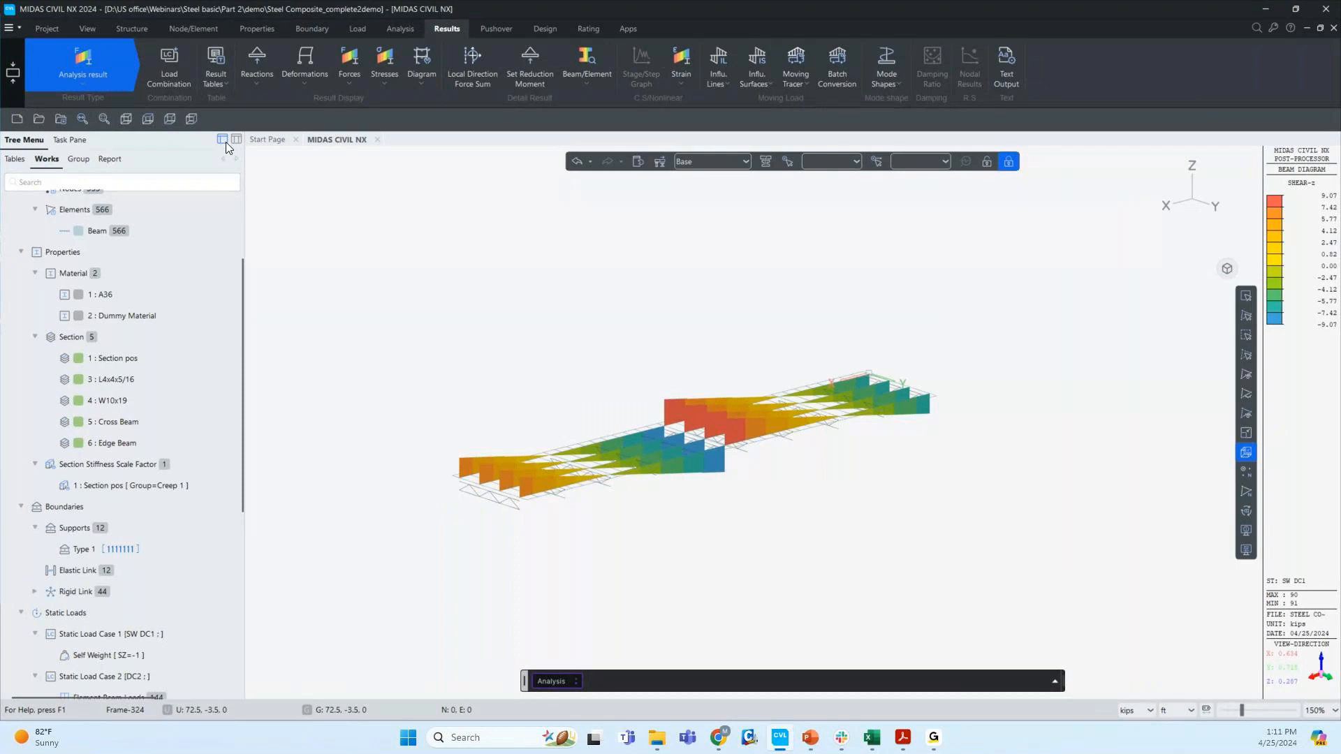
{"action": "left_click", "coordinate": [233, 141]}
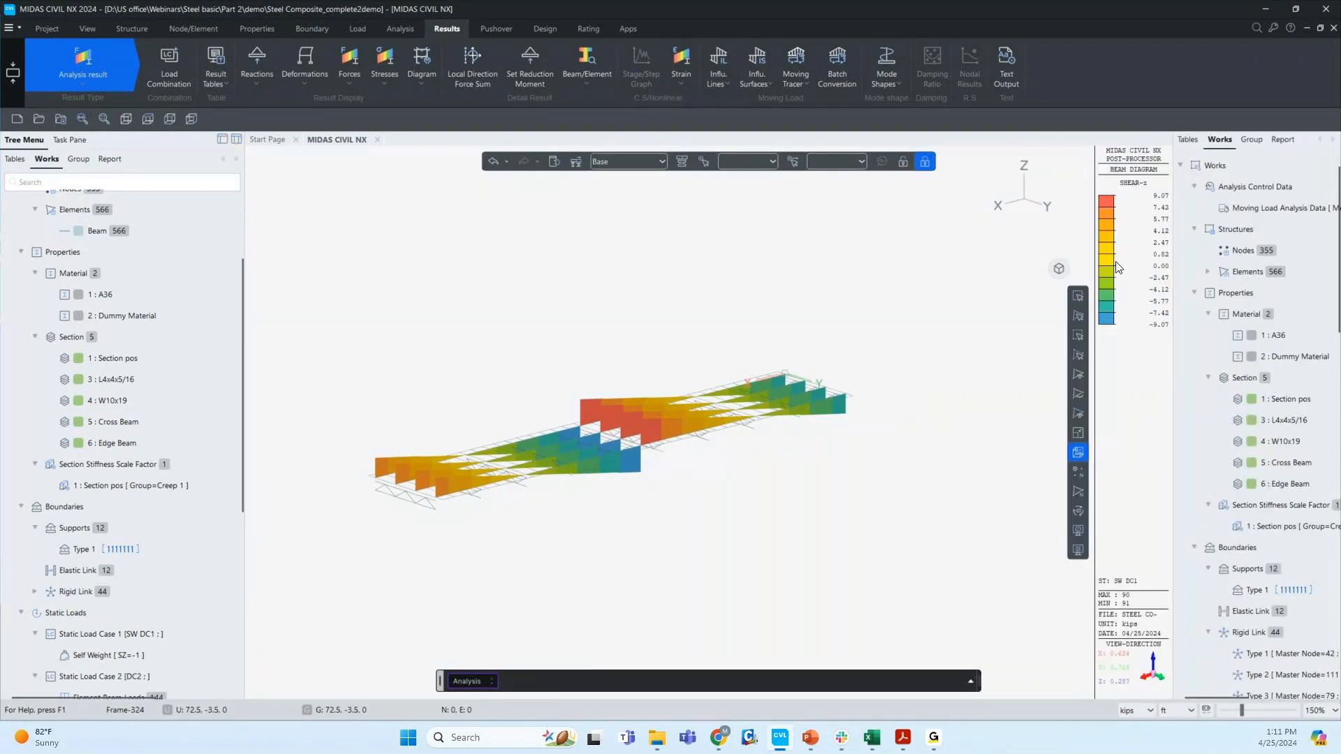
- Examine the shear diagram from another angle, and look through the construction stage selection and the Construction Stage definitions
{"action": "left_click_drag", "start_coordinate": [624, 259], "coordinate": [621, 279]}
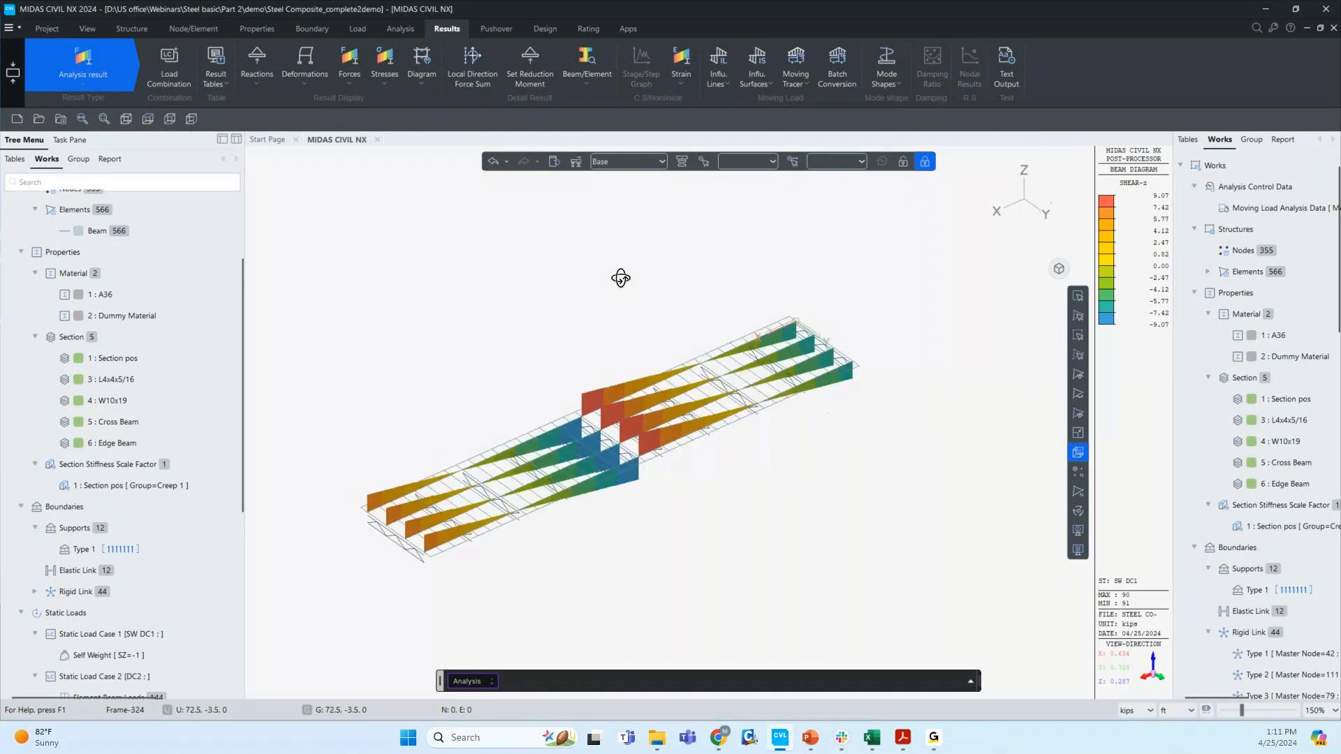
{"action": "middle_click_drag", "start_coordinate": [621, 278], "coordinate": [620, 266], "text": "ctrl"}
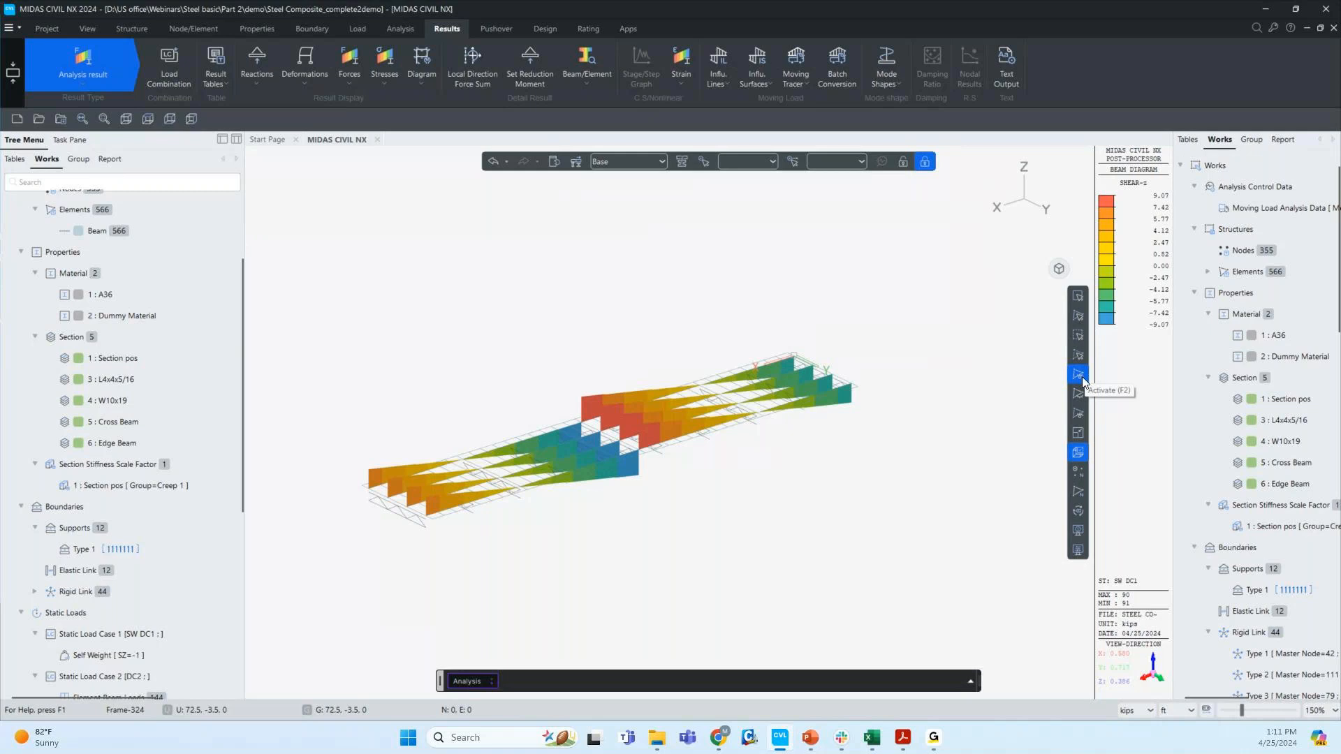
{"action": "left_click", "coordinate": [1081, 451]}
{"action": "left_click", "coordinate": [639, 163]}
{"action": "left_click", "coordinate": [642, 174]}
{"action": "left_click", "coordinate": [575, 162]}
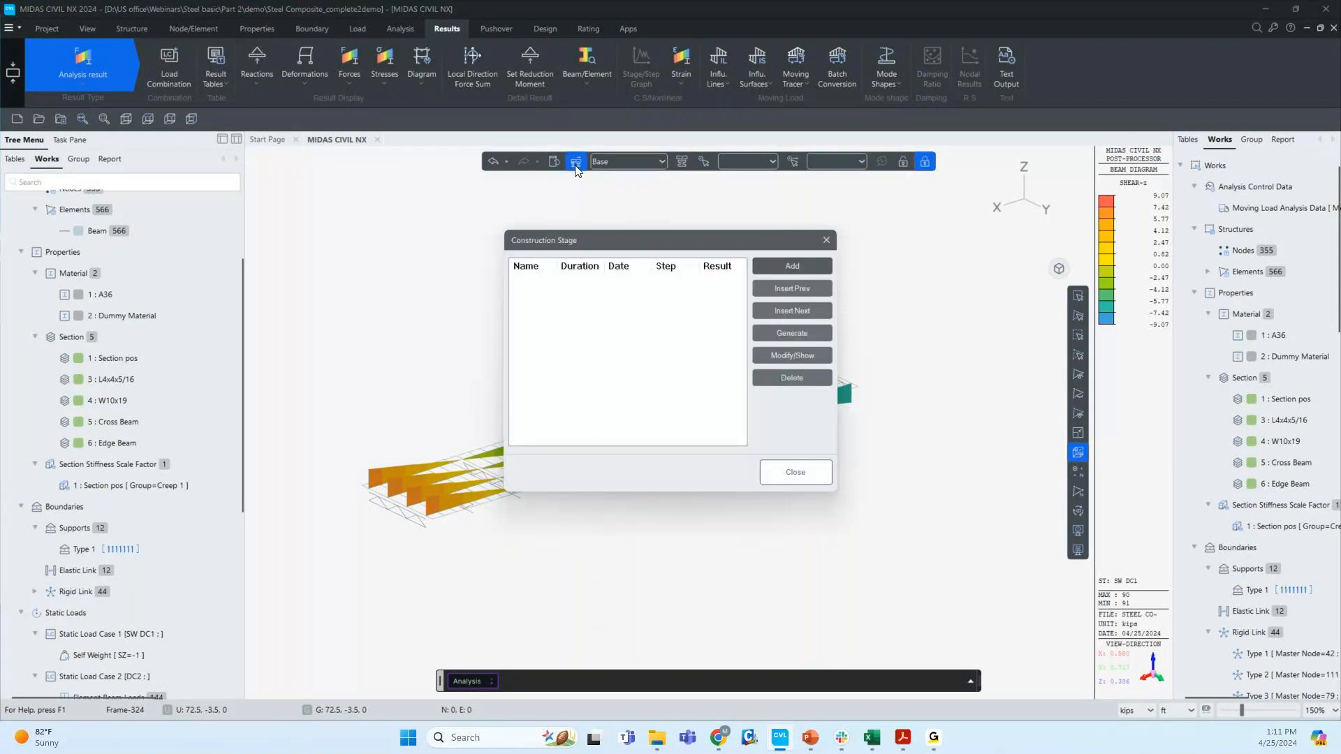
{"action": "left_click", "coordinate": [827, 244]}
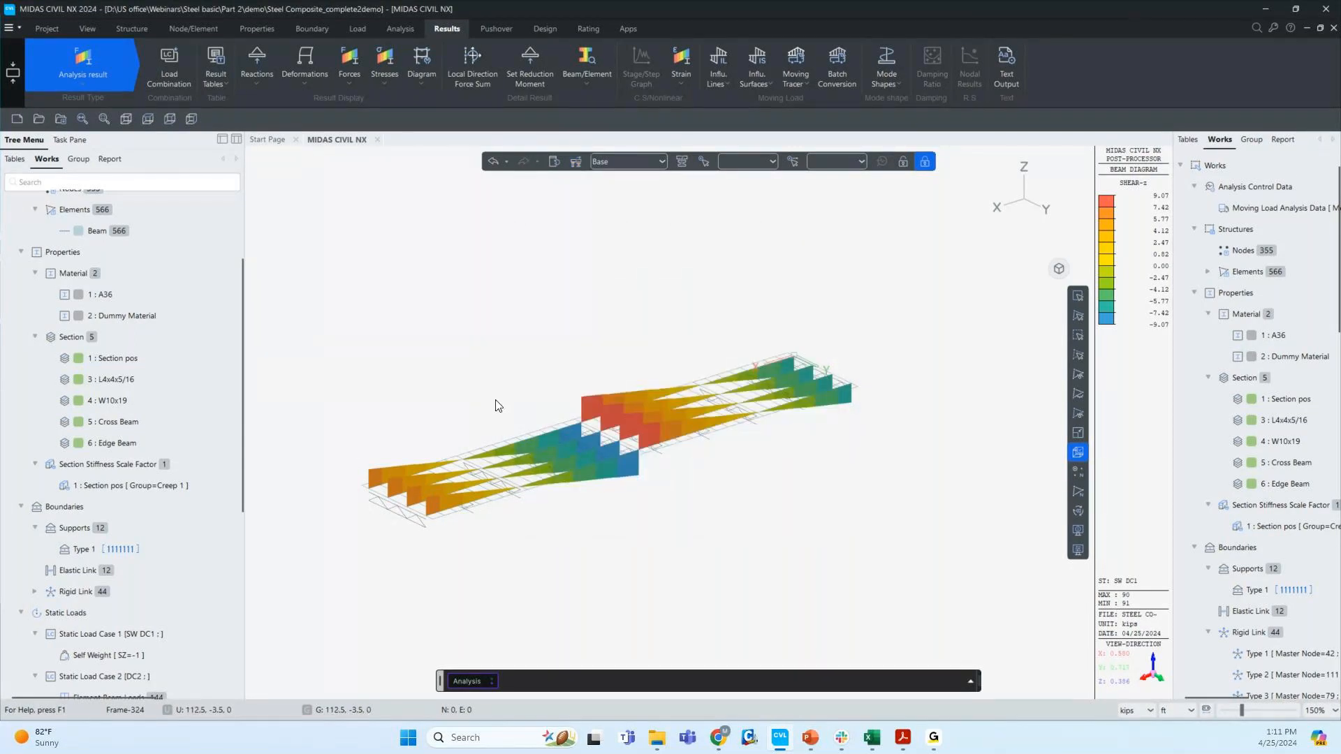
- Display the Beam Stresses Diagram for ST: SW DC1 with the maximum Combined component, line fill, contour and legend
{"action": "scroll", "coordinate": [441, 390], "scroll_direction": "down", "scroll_amount": 1}
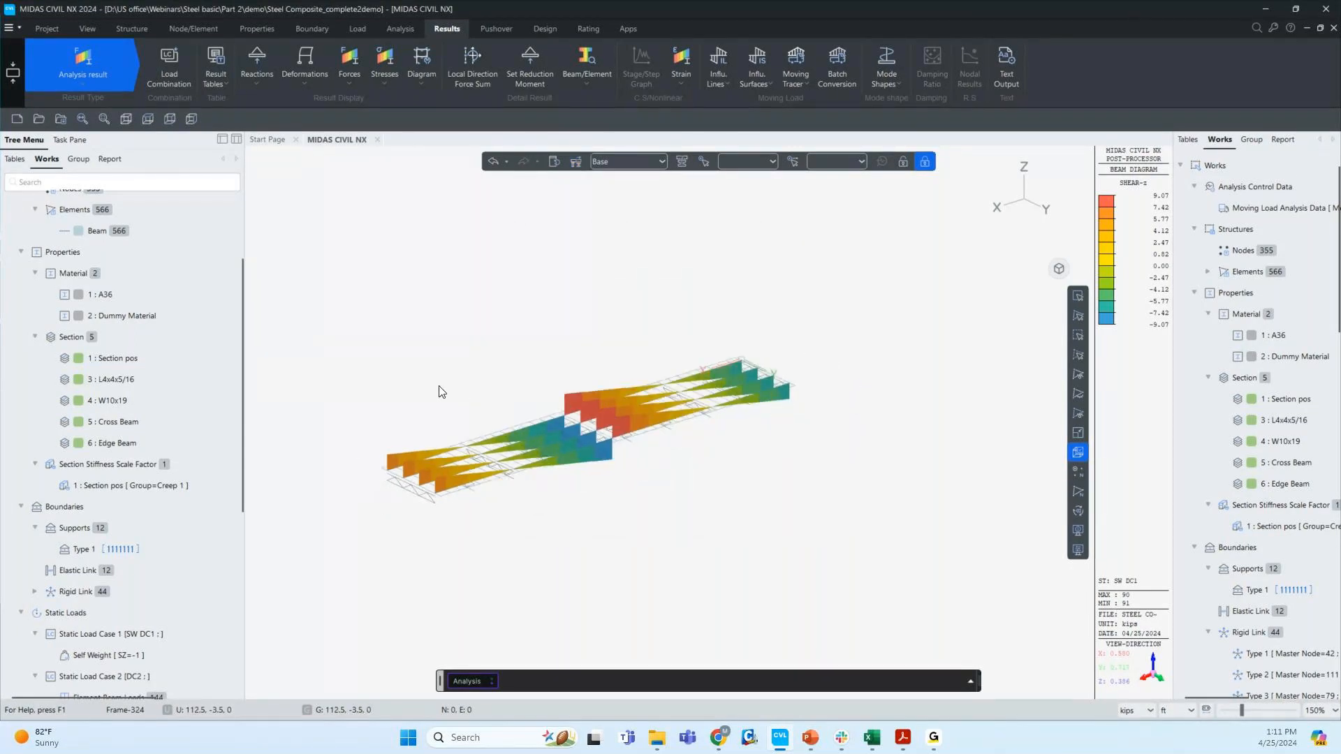
{"action": "left_click", "coordinate": [349, 85]}
{"action": "left_click", "coordinate": [383, 78]}
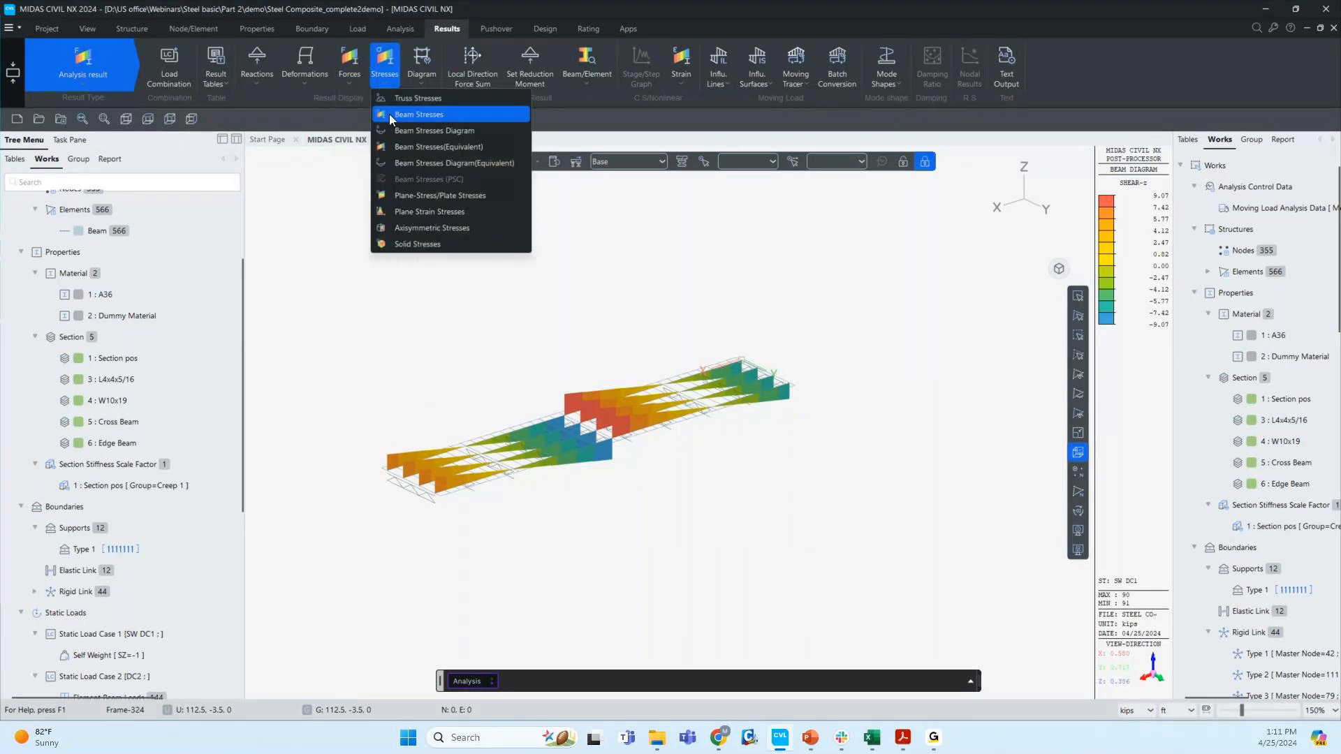
{"action": "left_click", "coordinate": [414, 131]}
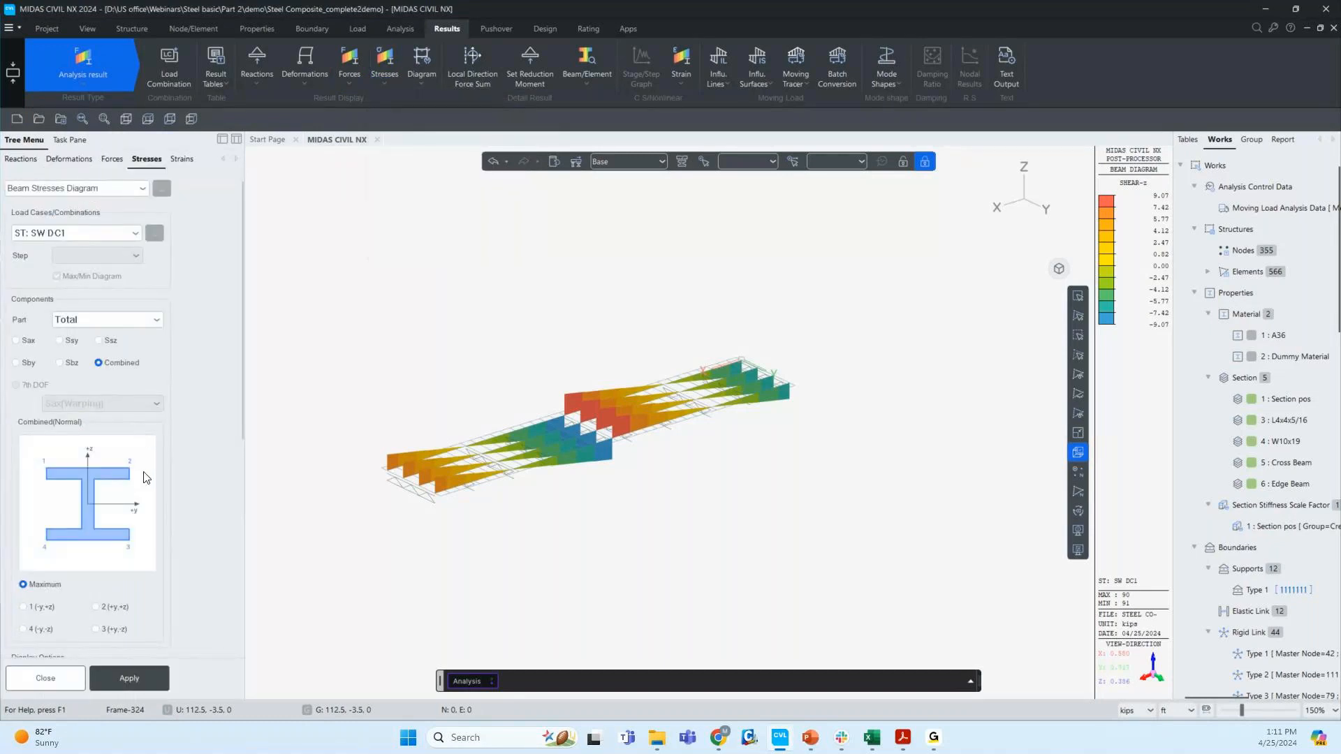
{"action": "scroll", "coordinate": [146, 478], "scroll_direction": "down", "scroll_amount": 2}
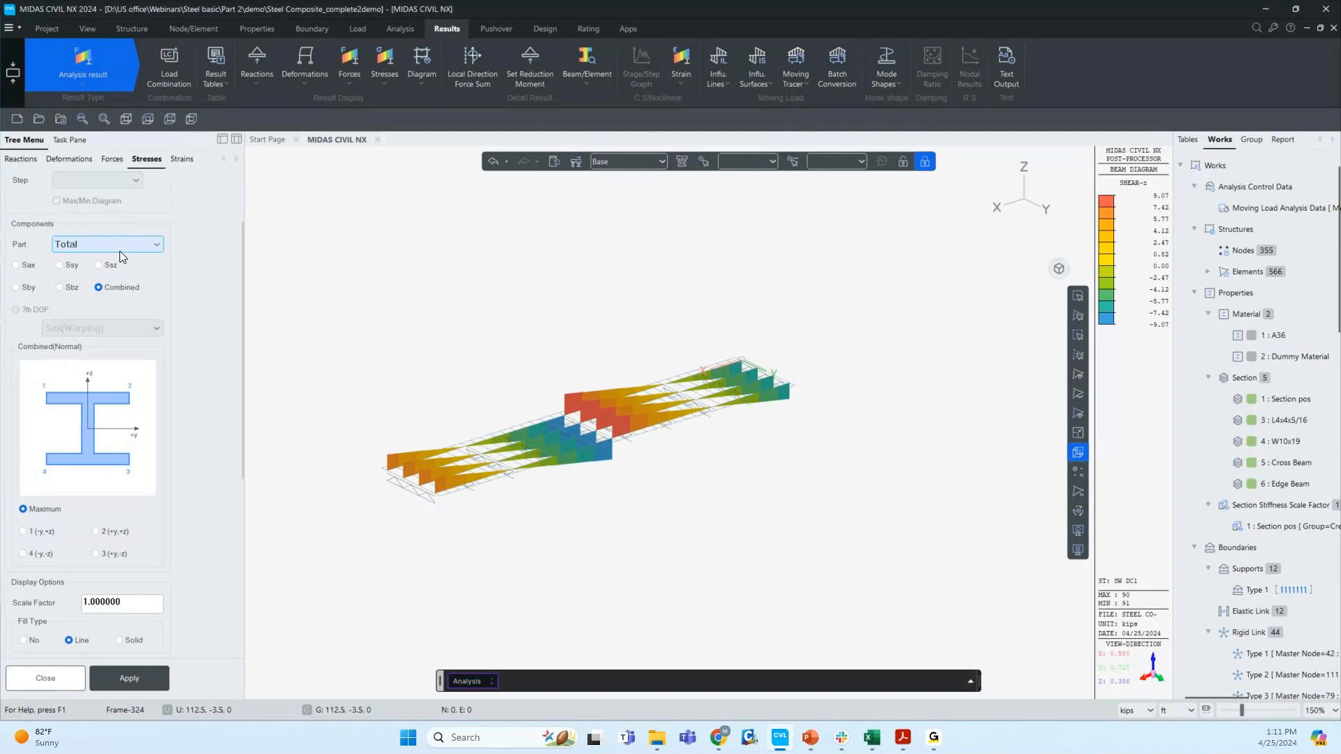
{"action": "scroll", "coordinate": [136, 649], "scroll_direction": "down", "scroll_amount": 5}
{"action": "left_click", "coordinate": [128, 668]}
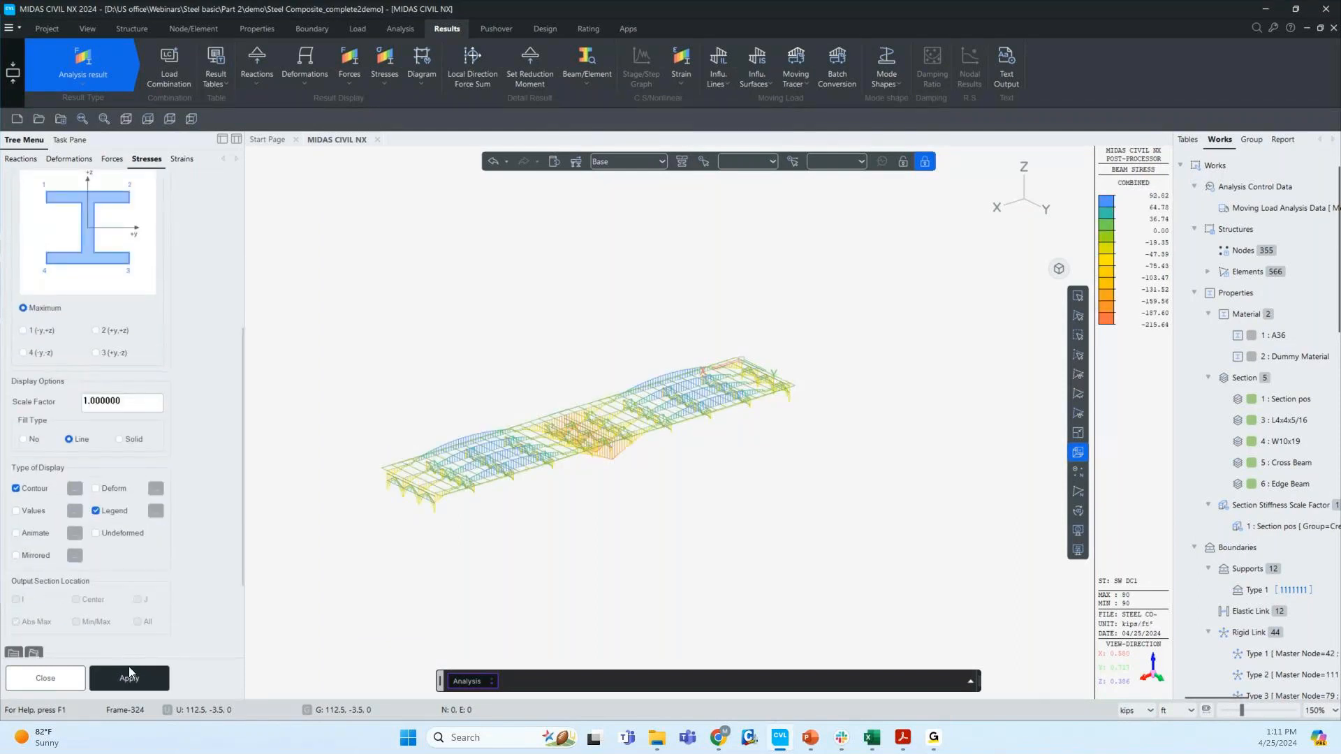
- Examine the maximum combined stress diagram, and switch the displayed Combined stress to section point 1 (-y,+z)
{"action": "middle_click_drag", "start_coordinate": [321, 528], "coordinate": [502, 505], "text": "ctrl"}
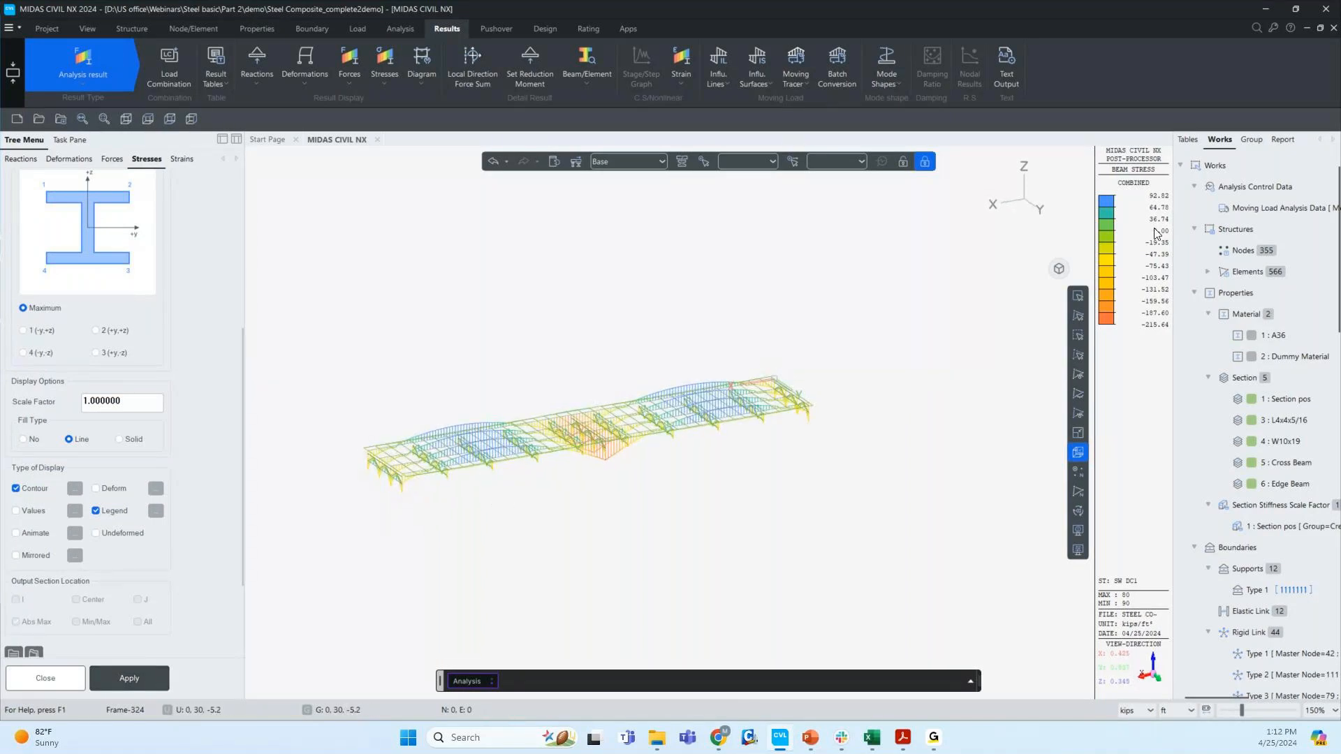
{"action": "middle_click_drag", "start_coordinate": [505, 539], "coordinate": [535, 541], "text": "ctrl"}
{"action": "scroll", "coordinate": [196, 434], "scroll_direction": "up", "scroll_amount": 3}
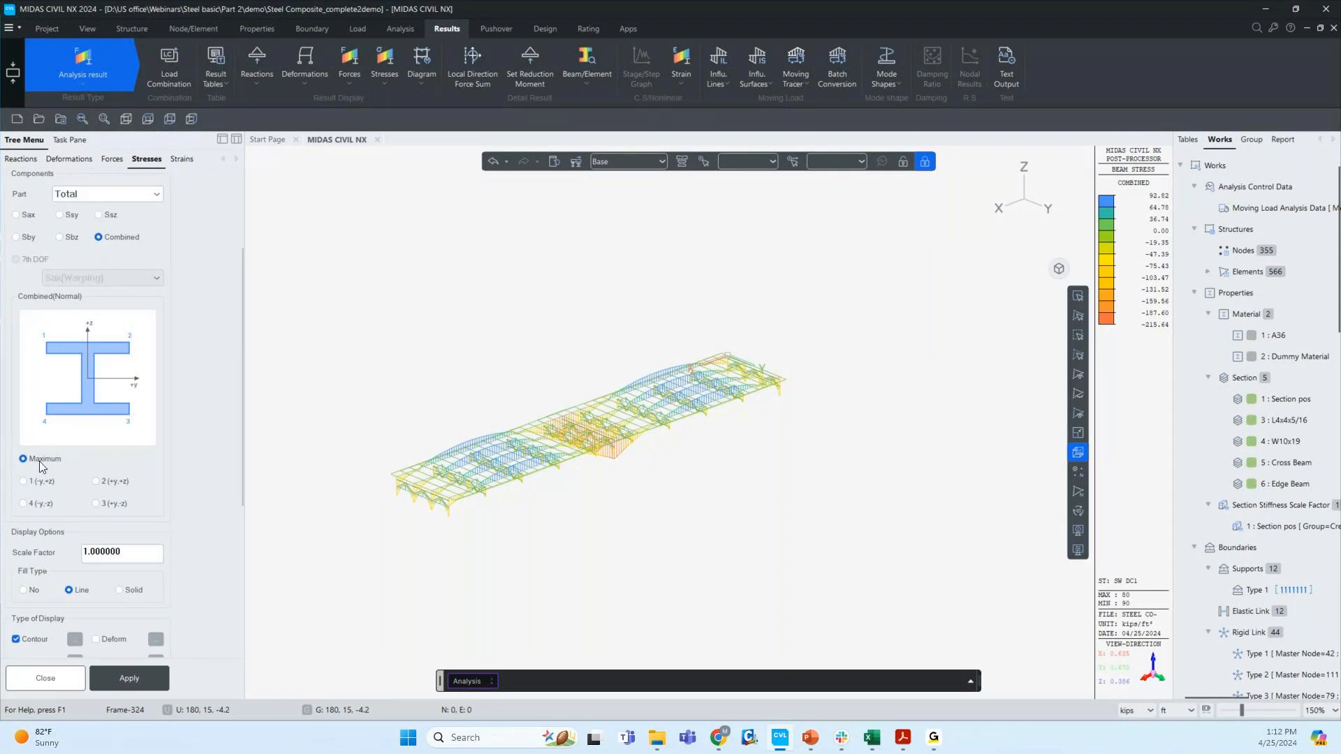
{"action": "left_click", "coordinate": [35, 483]}
{"action": "left_click", "coordinate": [130, 678]}
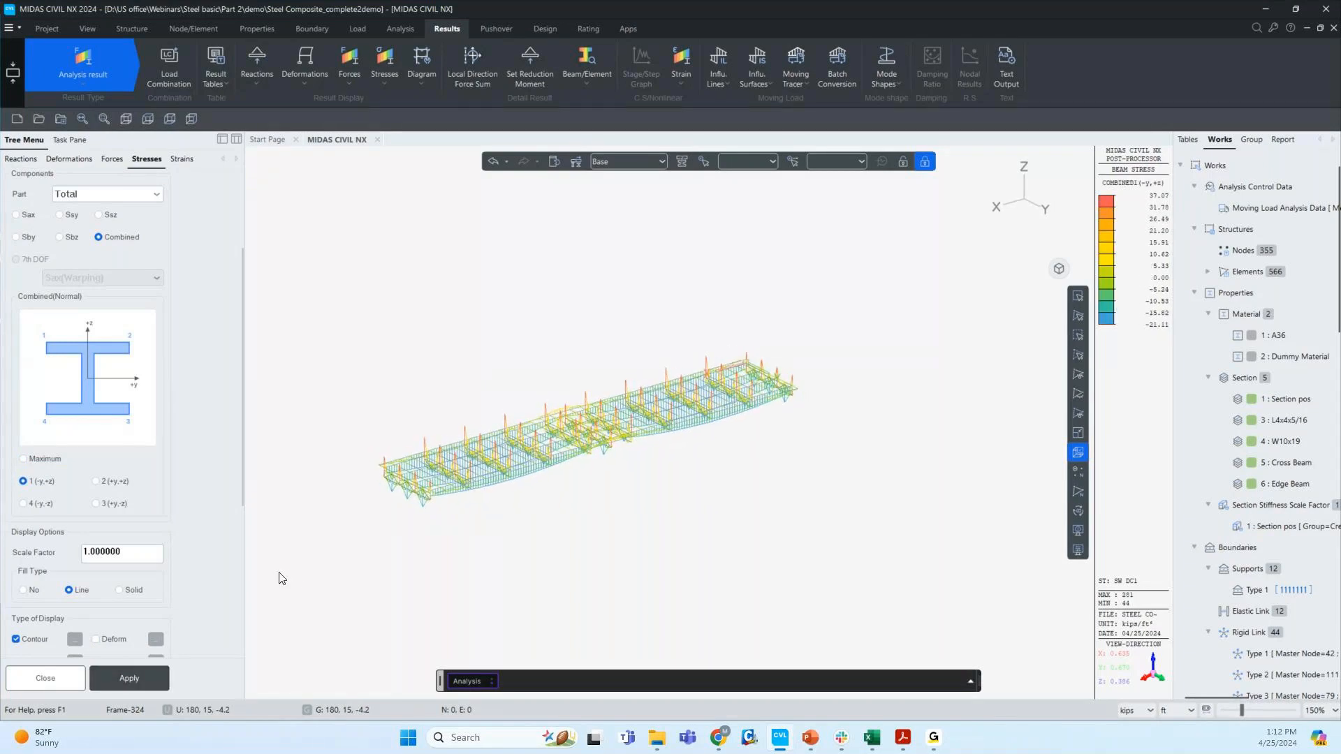
- Open the Beam Stress result table for elements 1to566 with load case SW DC1(ST) and parts i and j
{"action": "scroll", "coordinate": [162, 465], "scroll_direction": "down", "scroll_amount": 1}
{"action": "scroll", "coordinate": [162, 464], "scroll_direction": "up", "scroll_amount": 4}
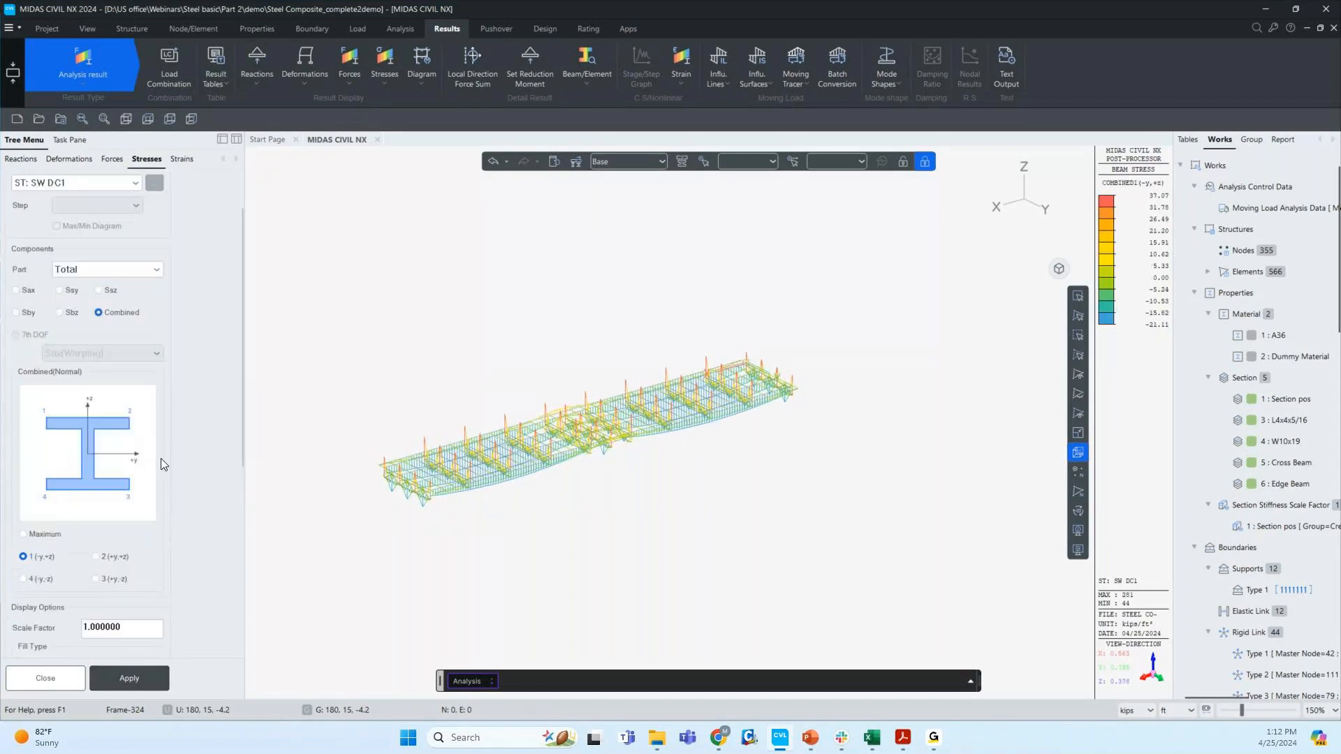
{"action": "scroll", "coordinate": [162, 465], "scroll_direction": "up", "scroll_amount": 2}
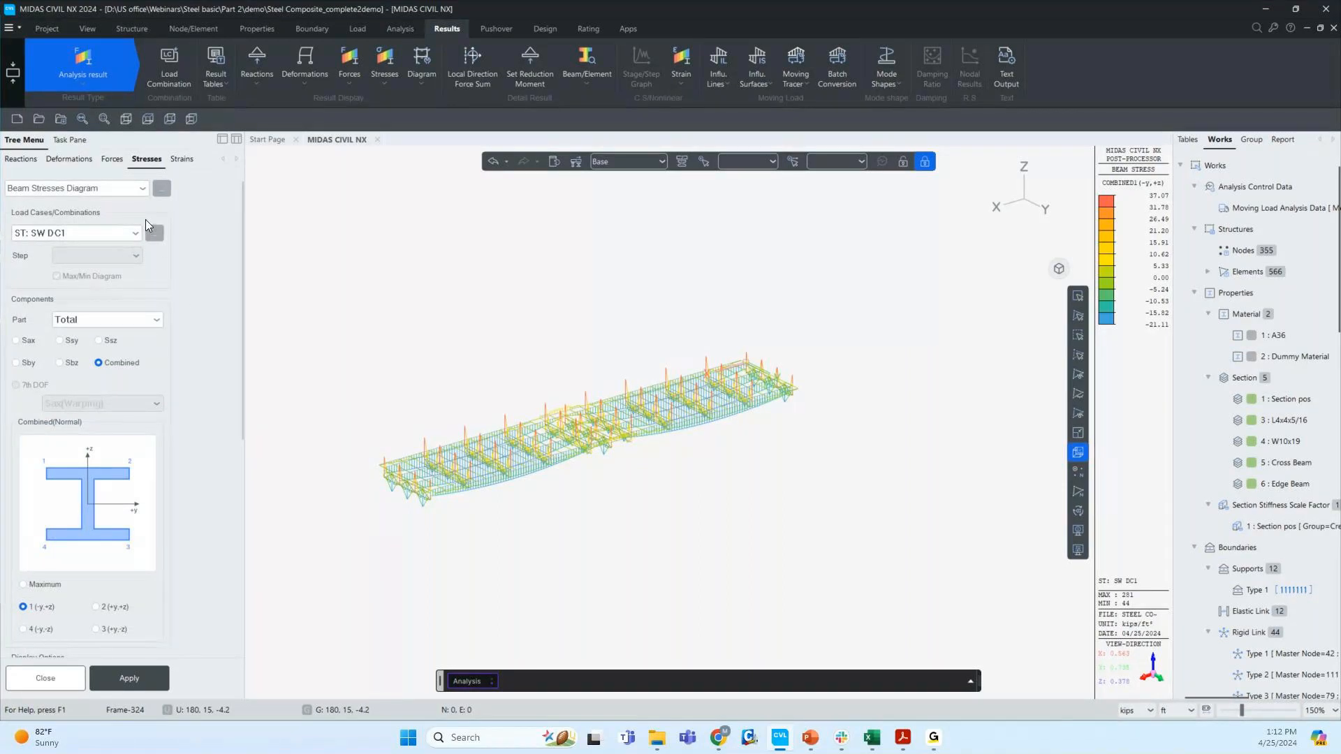
{"action": "left_click", "coordinate": [104, 360]}
{"action": "left_click", "coordinate": [165, 196]}
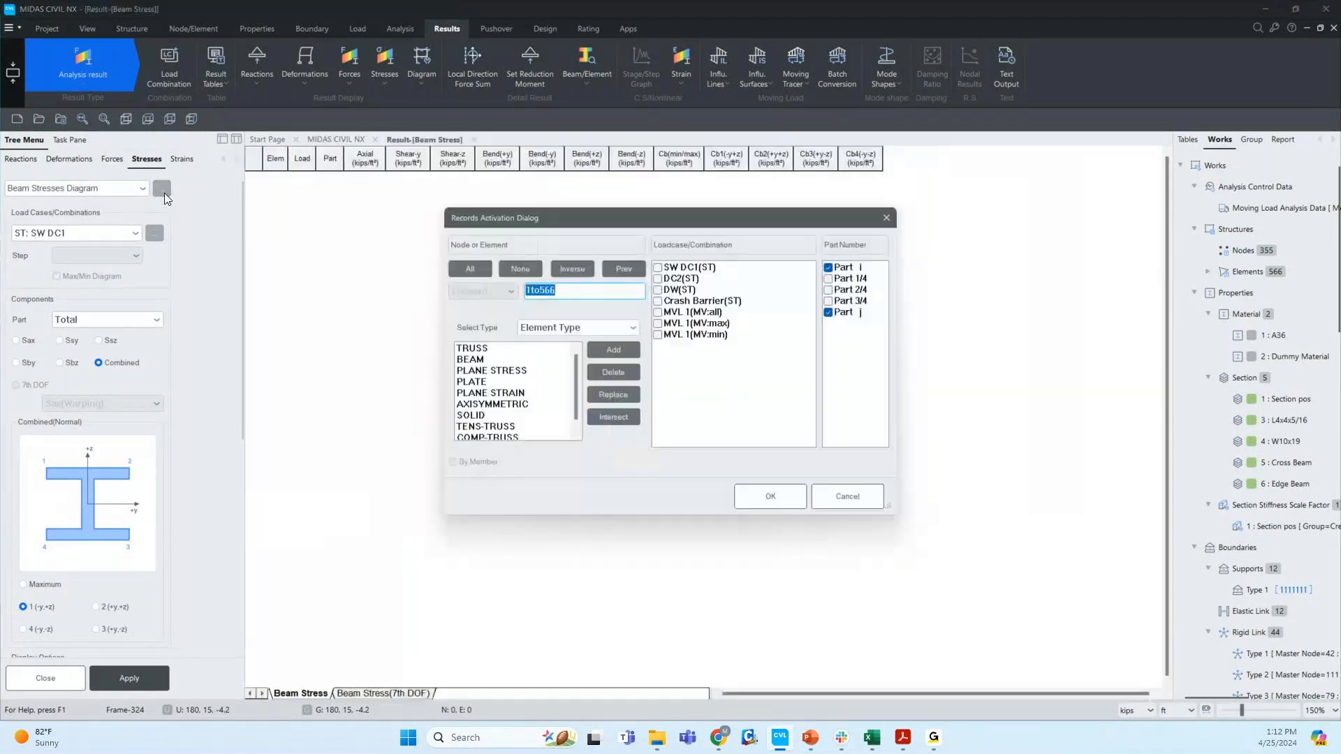
{"action": "left_click", "coordinate": [657, 267]}
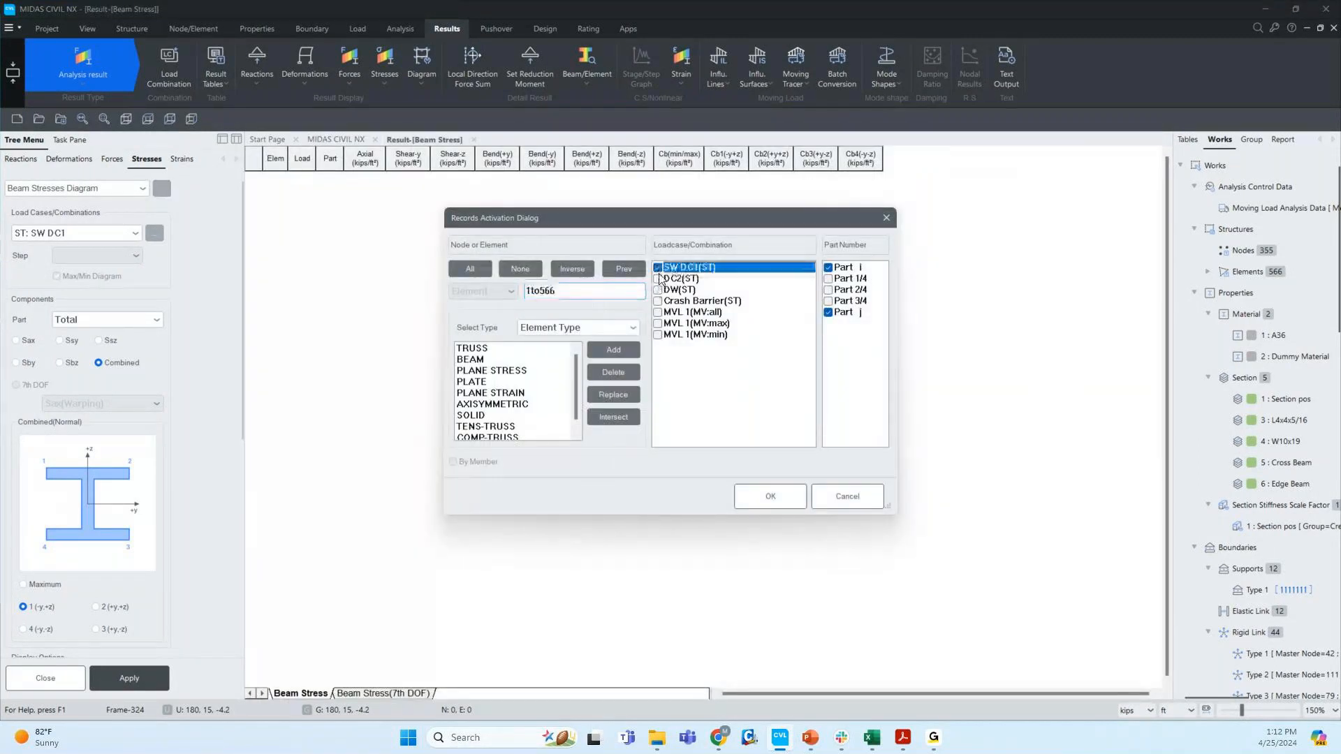
{"action": "left_click", "coordinate": [766, 493]}
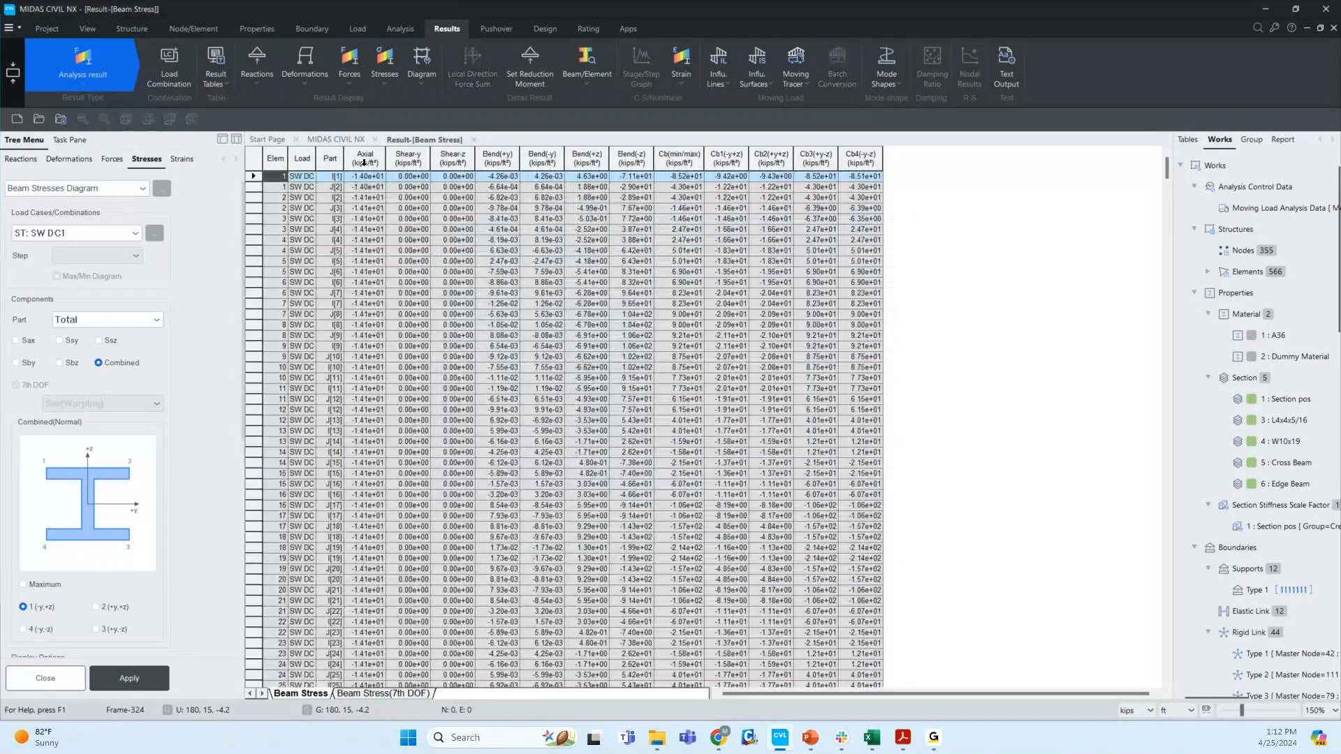
- Examine the Axial, Bend(+y), Cb(min/max) and Cb1(-y+z) columns of the Beam Stress table, and close the table
{"action": "left_click", "coordinate": [364, 159]}
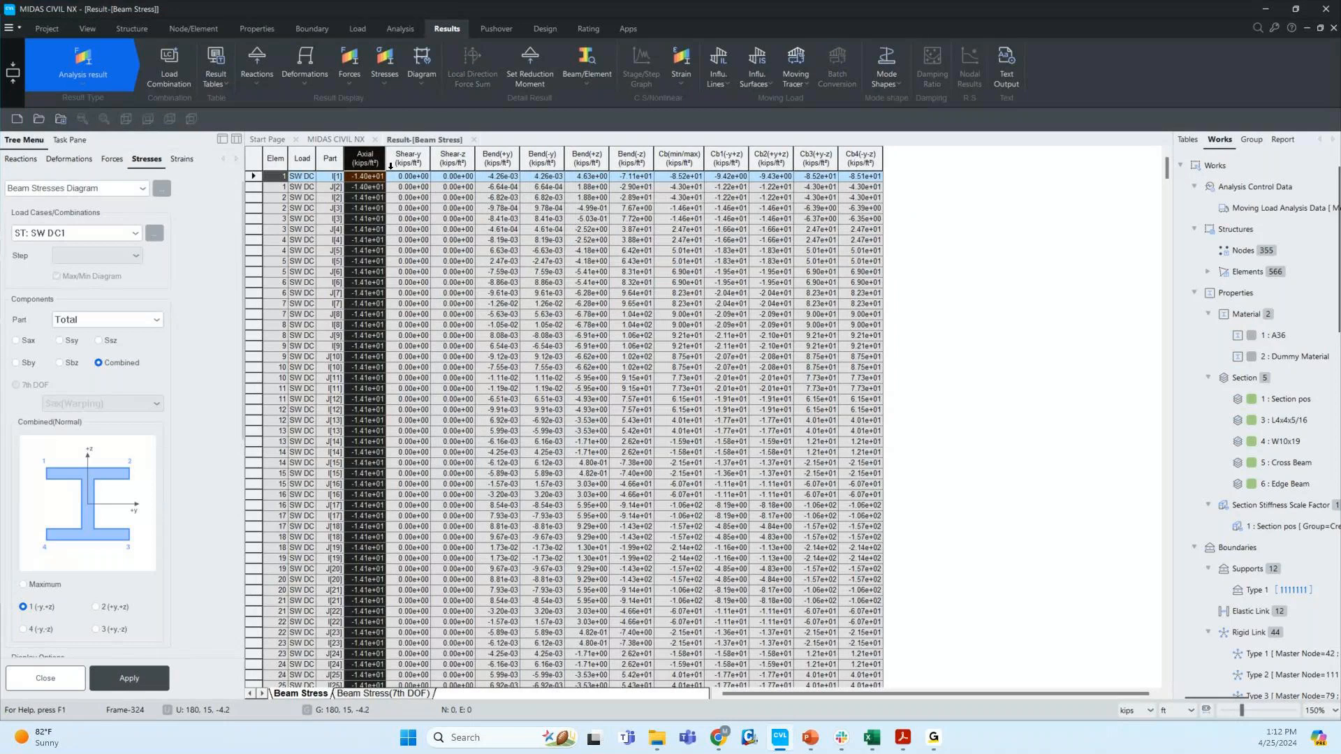
{"action": "left_click", "coordinate": [498, 159]}
{"action": "left_click", "coordinate": [679, 159]}
{"action": "left_click", "coordinate": [726, 158]}
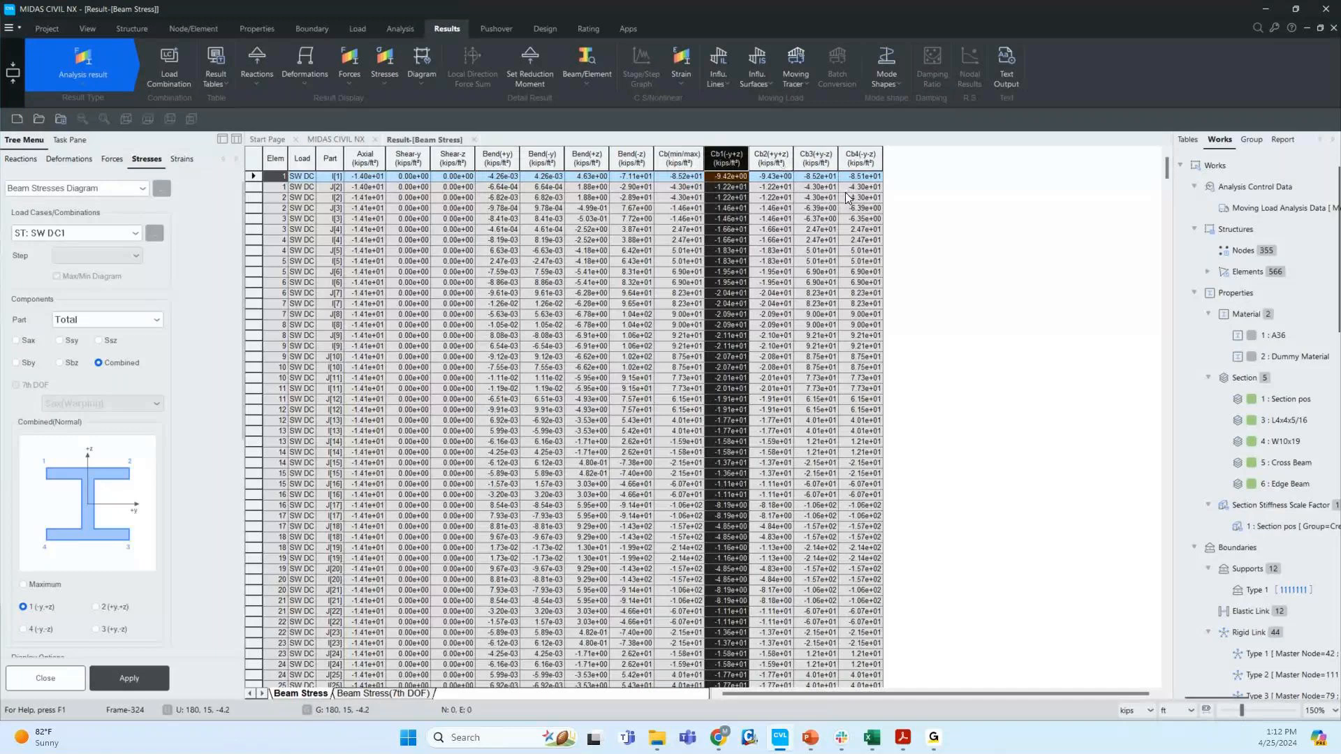
{"action": "left_click", "coordinate": [473, 139]}
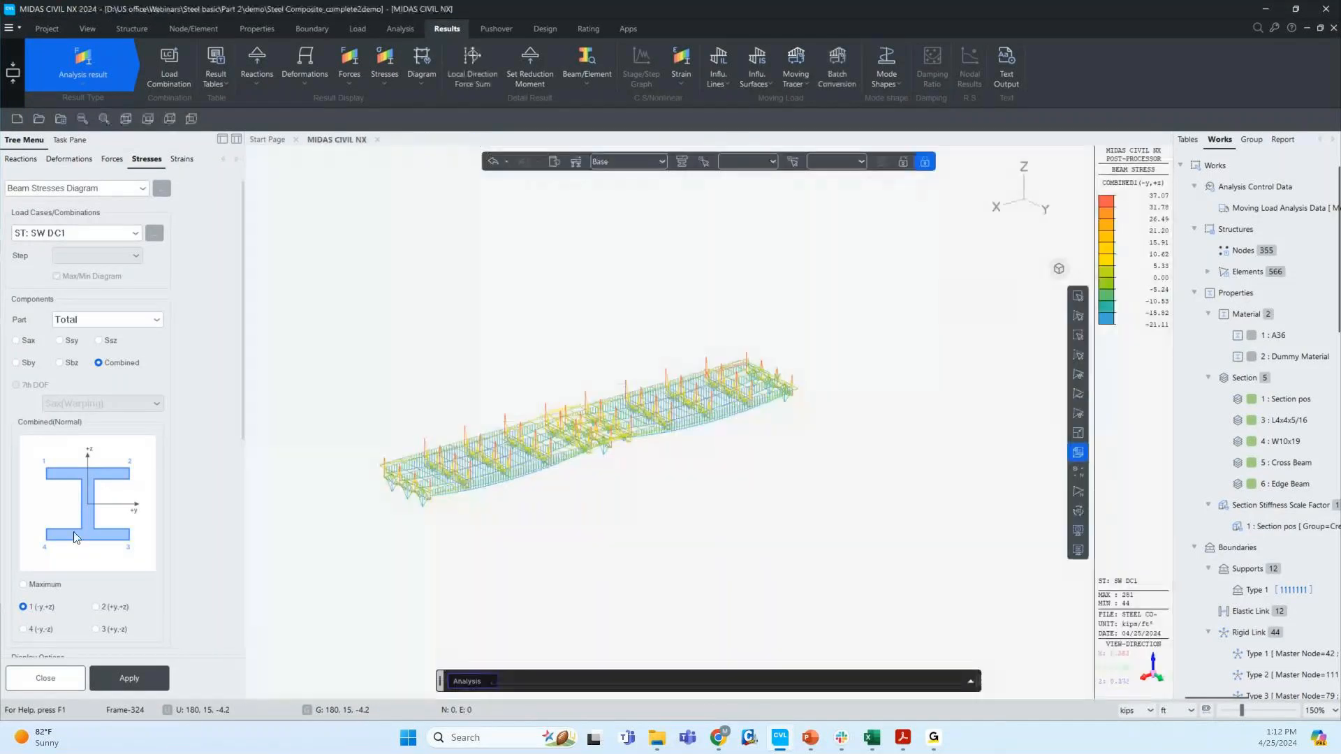
- Close the beam stress settings and examine the combined stress diagram of the girders and cross frames from several angles and up close
{"action": "scroll", "coordinate": [178, 584], "scroll_direction": "down", "scroll_amount": 3}
{"action": "scroll", "coordinate": [175, 577], "scroll_direction": "down", "scroll_amount": 2}
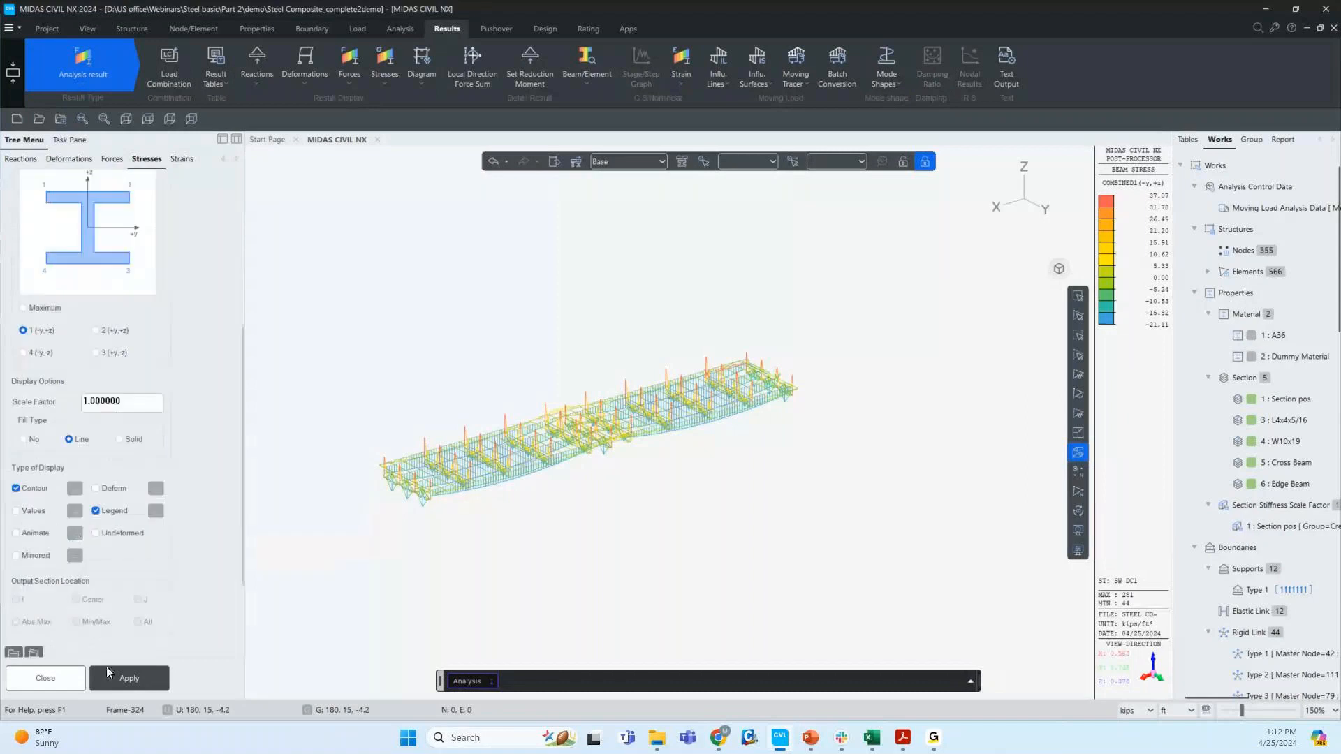
{"action": "left_click", "coordinate": [59, 678]}
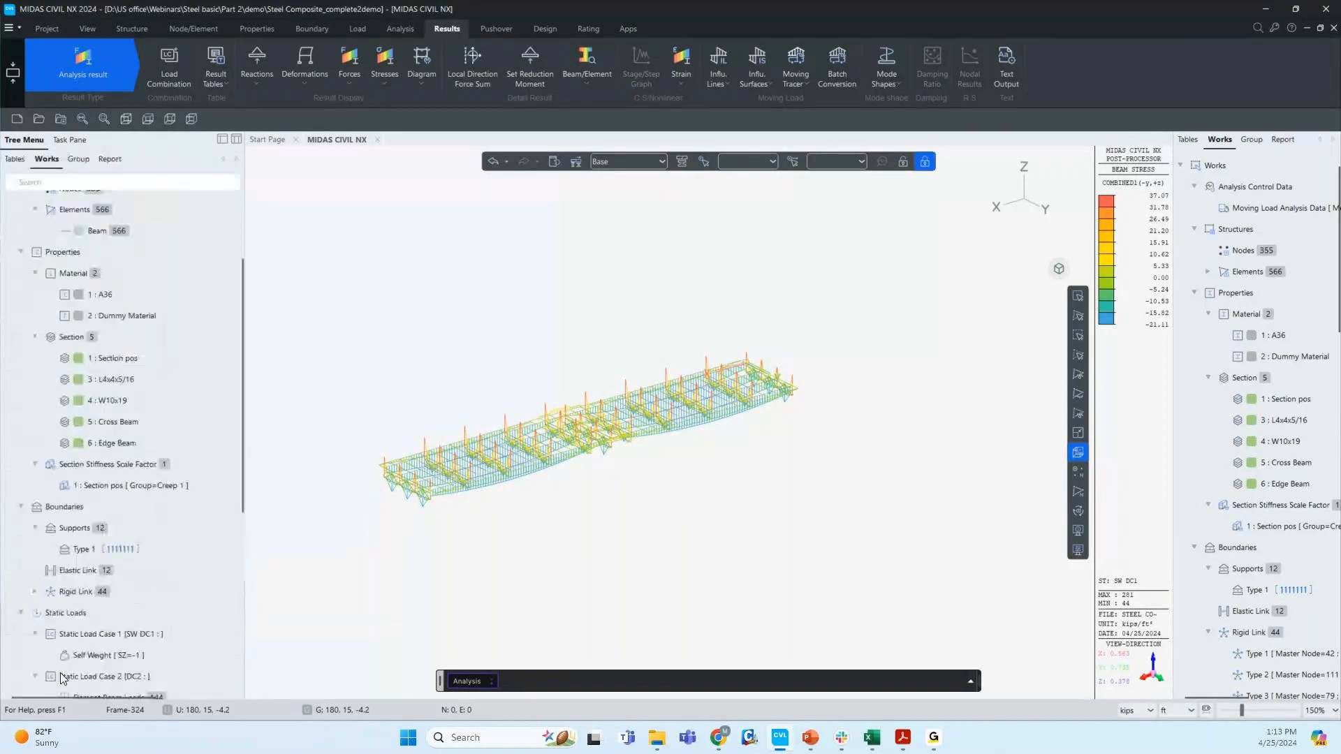
{"action": "middle_click_drag", "start_coordinate": [394, 444], "coordinate": [416, 228], "text": "ctrl"}
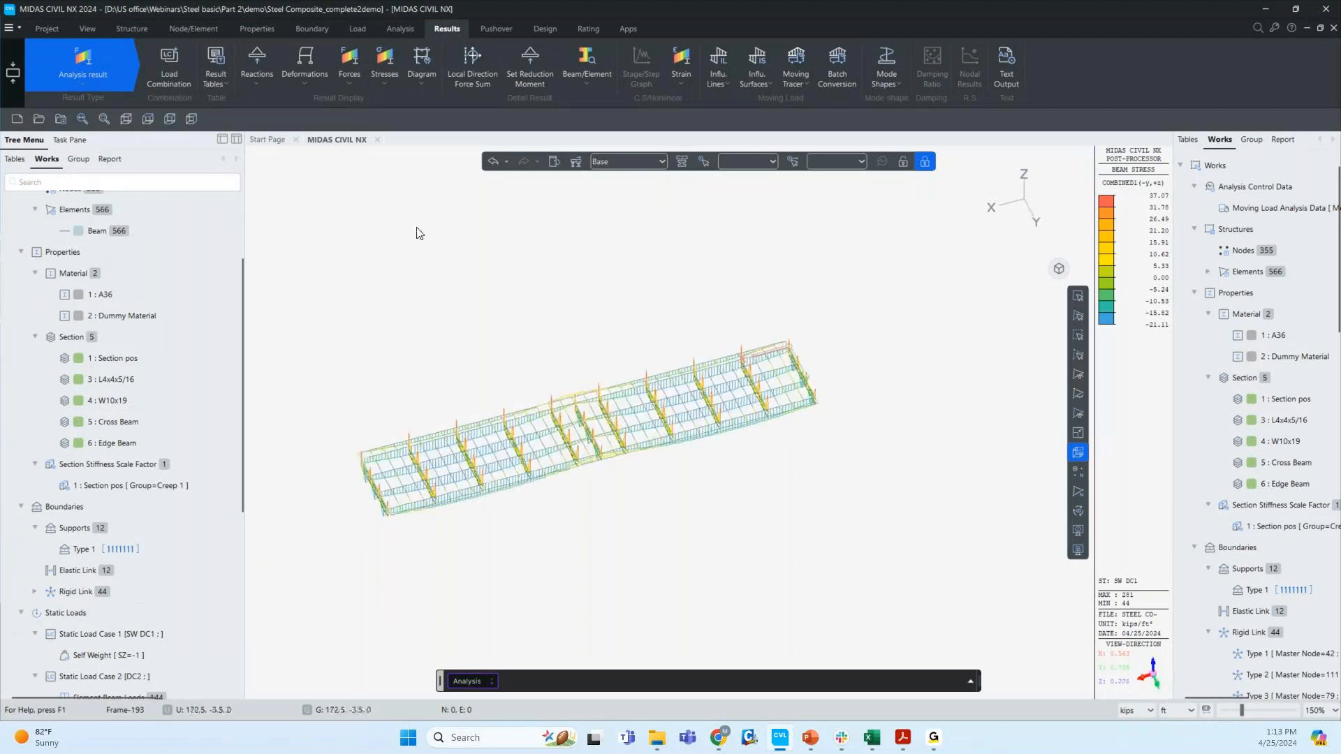
{"action": "scroll", "coordinate": [485, 508], "scroll_direction": "up", "scroll_amount": 2}
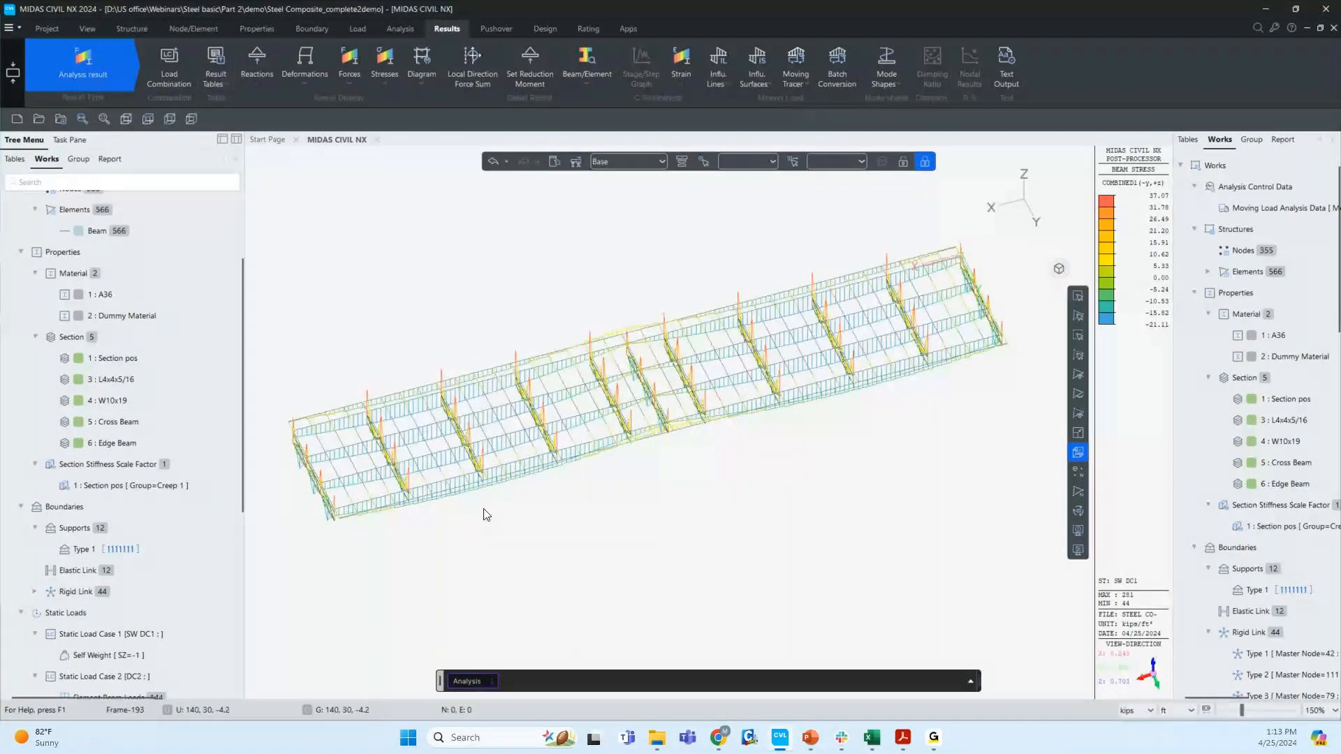
{"action": "middle_click_drag", "start_coordinate": [486, 514], "coordinate": [508, 500], "text": "ctrl"}
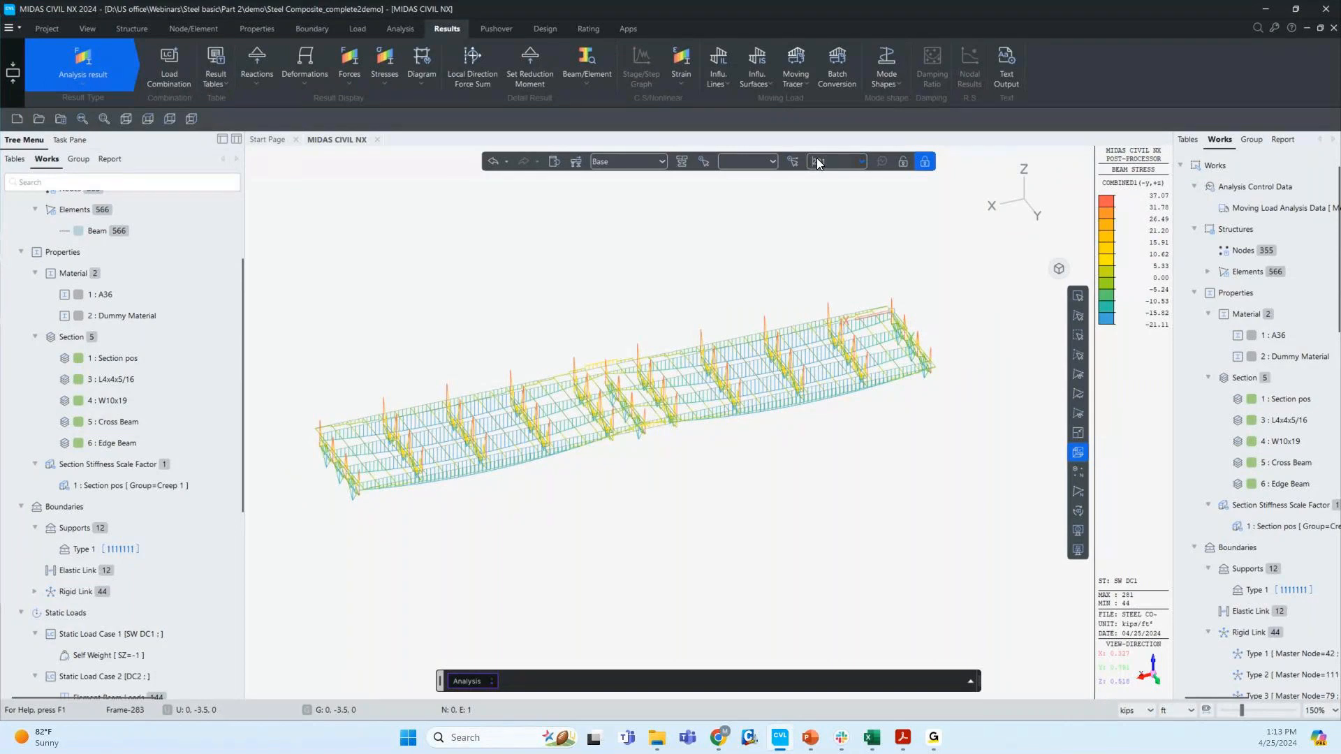
{"action": "middle_click_drag", "start_coordinate": [466, 492], "coordinate": [515, 487], "text": "ctrl"}
{"action": "scroll", "coordinate": [515, 487], "scroll_direction": "up", "scroll_amount": 5}
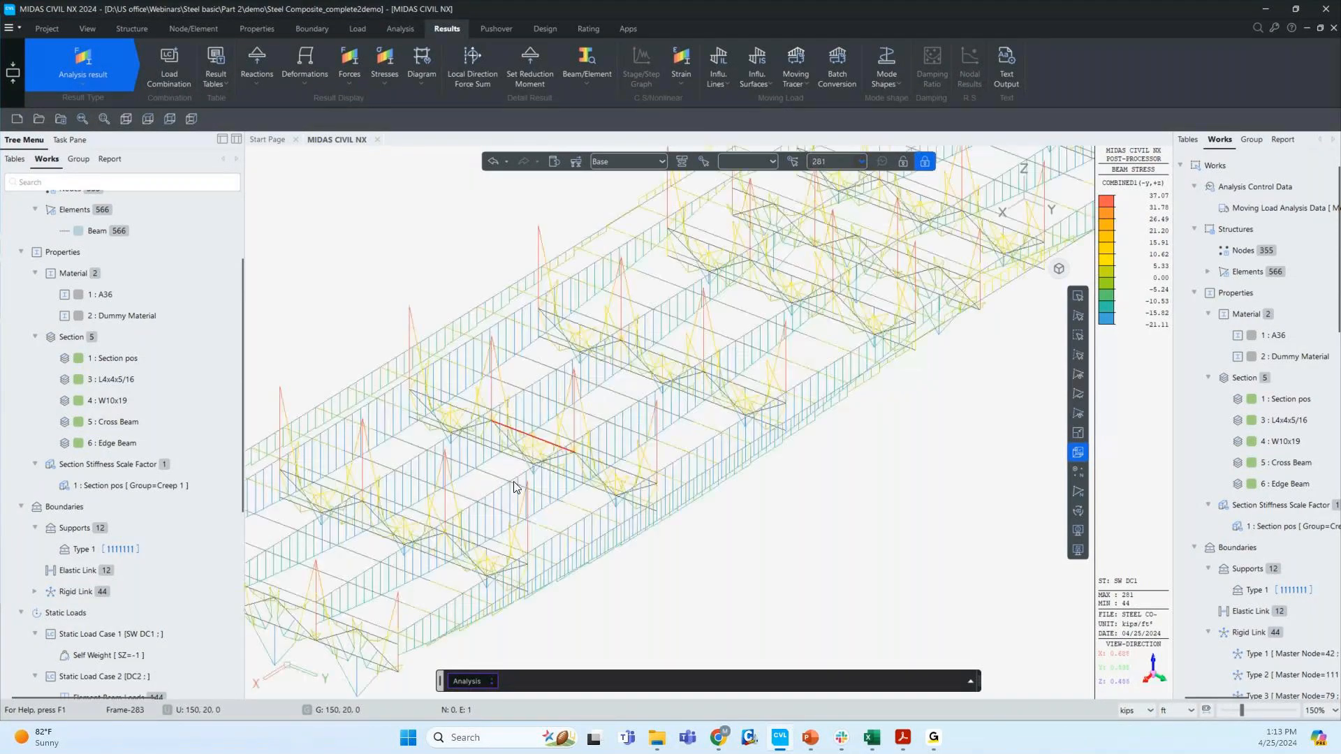
{"action": "scroll", "coordinate": [457, 427], "scroll_direction": "down", "scroll_amount": 4}
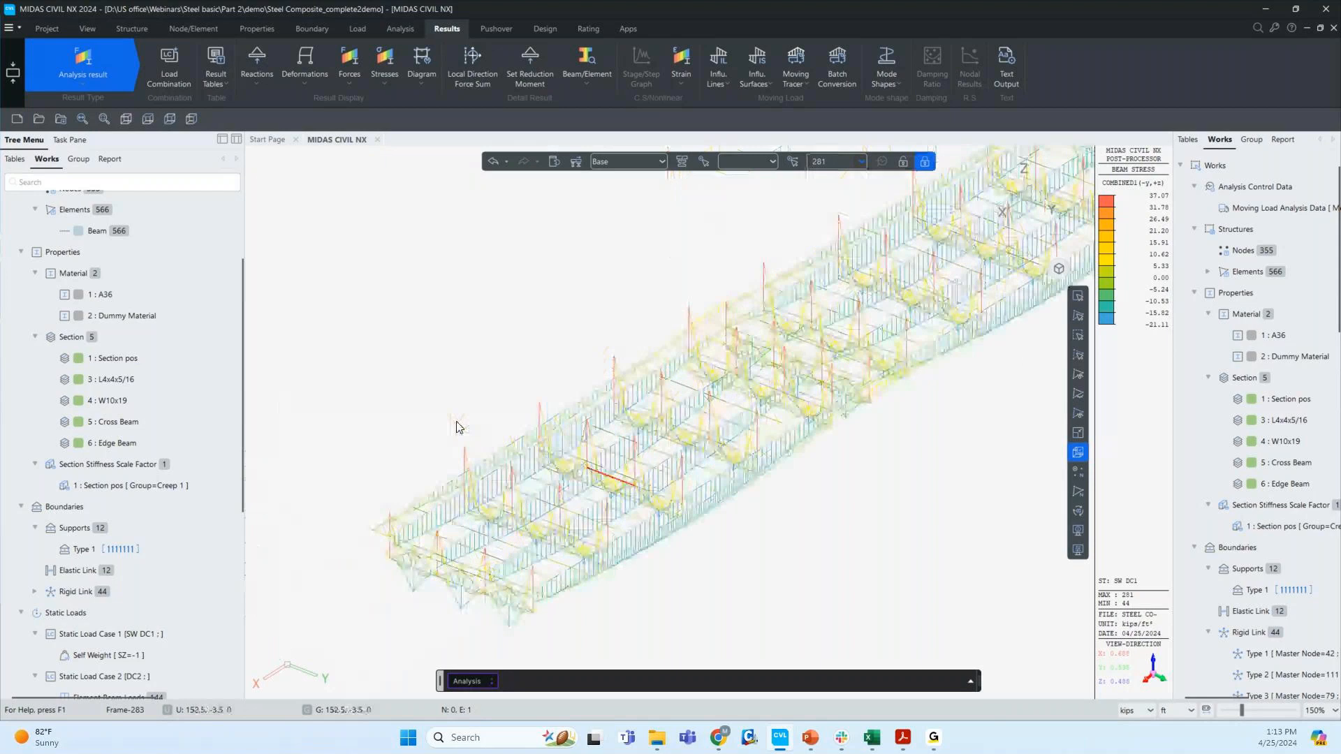
{"action": "scroll", "coordinate": [382, 395], "scroll_direction": "down", "scroll_amount": 3}
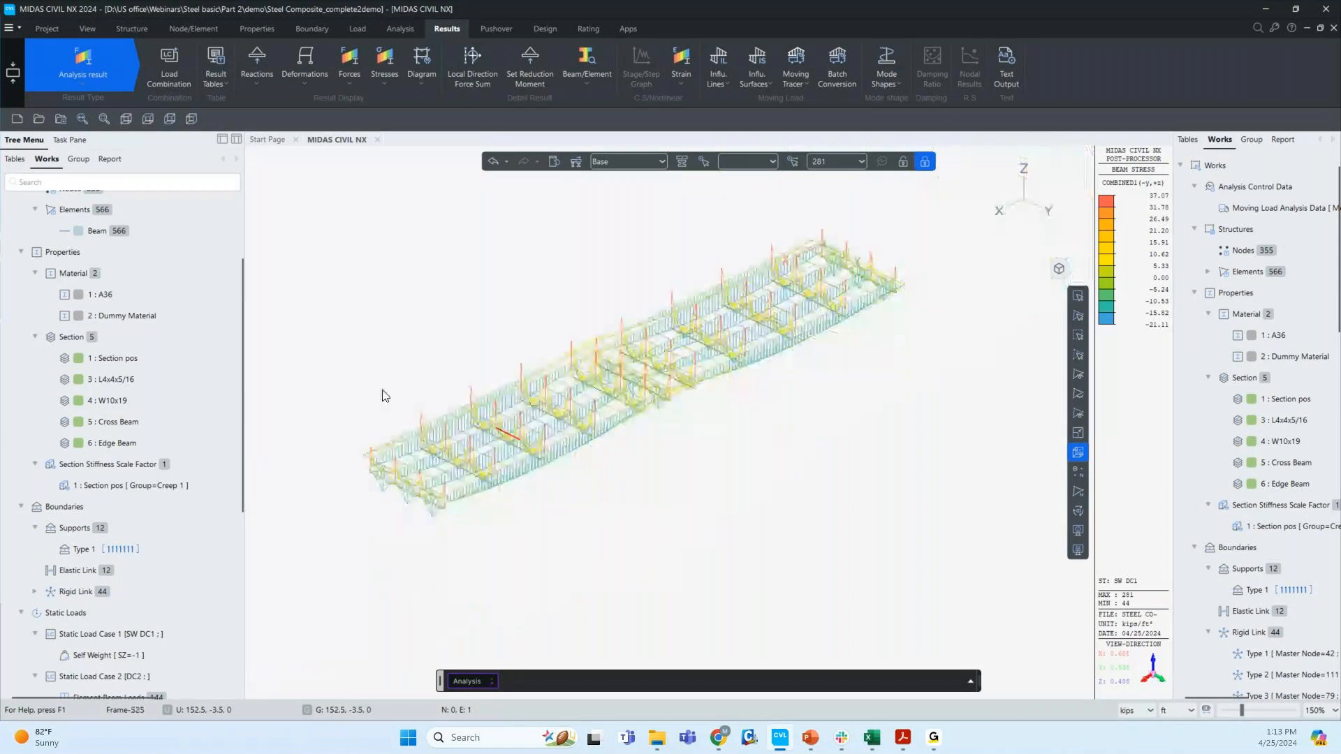
- Display the Truss Forces for ST: SW DC1 with all forces, contour and legend, and close the truss force settings
{"action": "left_click", "coordinate": [350, 85]}
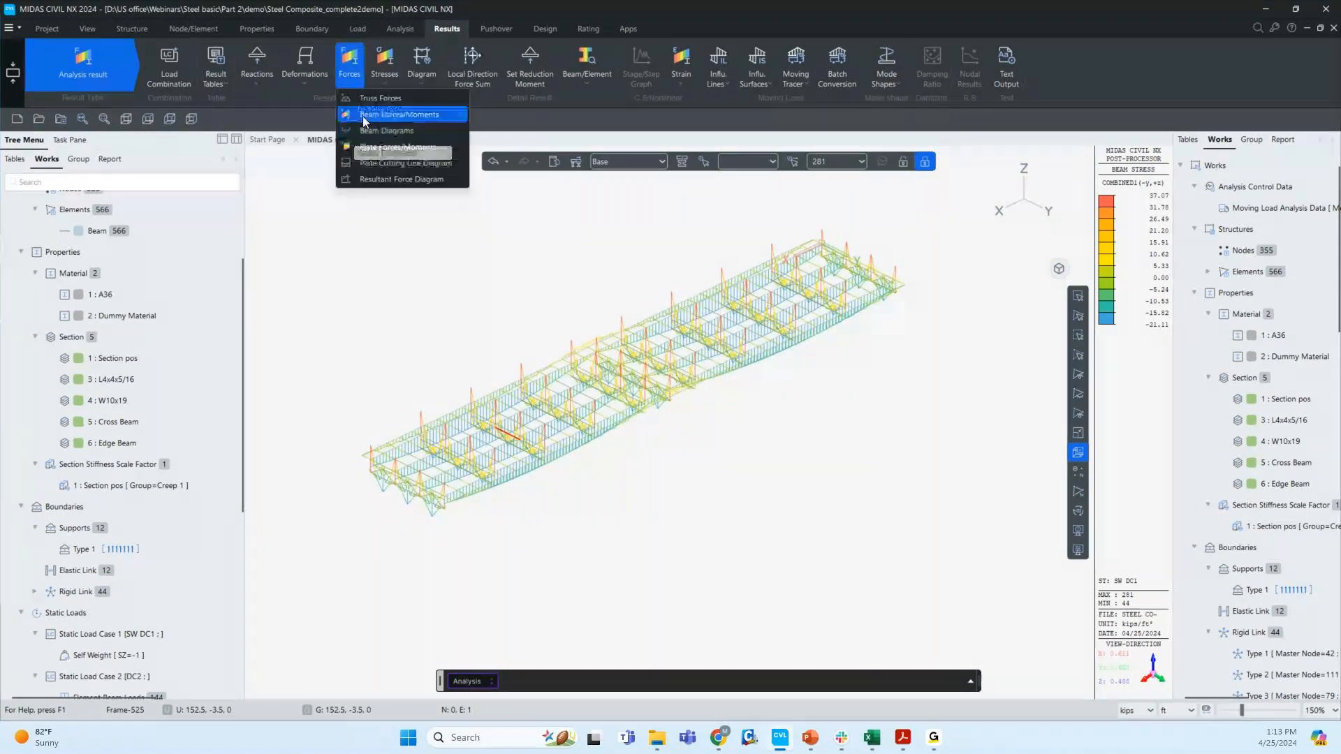
{"action": "left_click", "coordinate": [371, 100]}
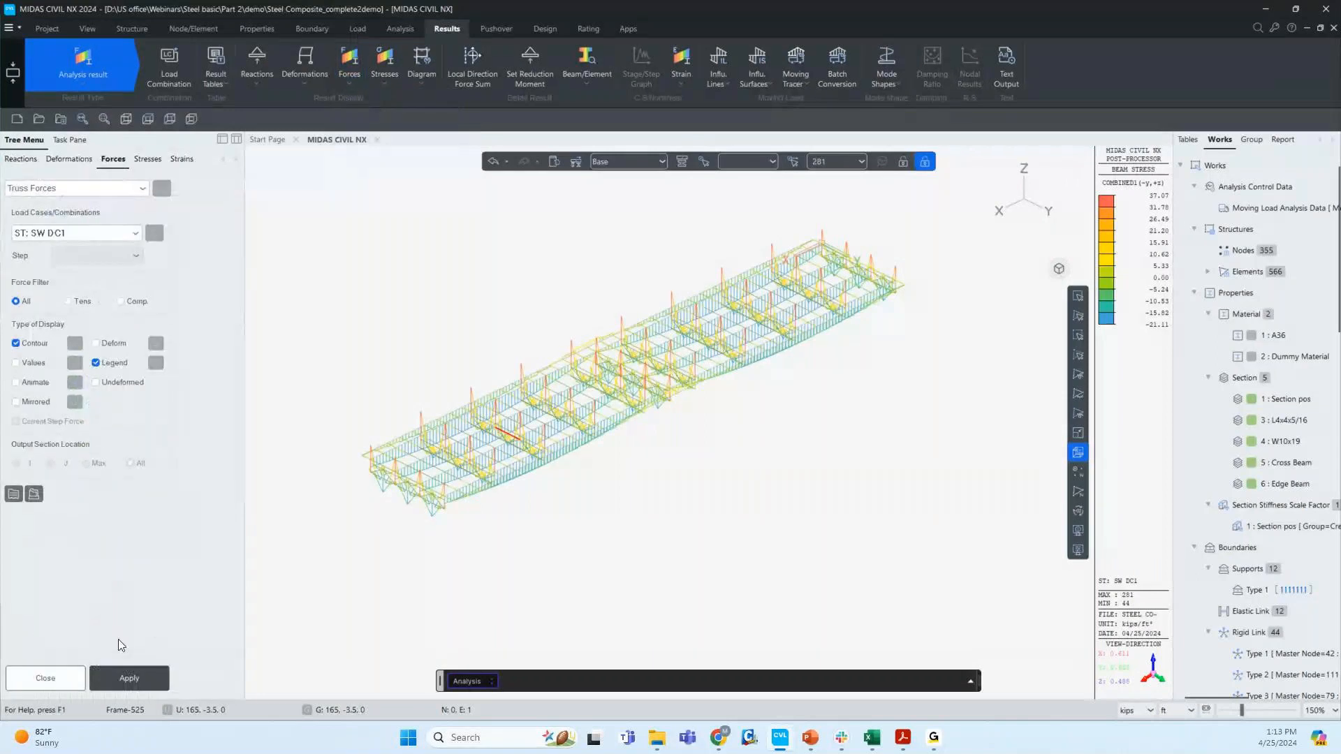
{"action": "left_click", "coordinate": [129, 676]}
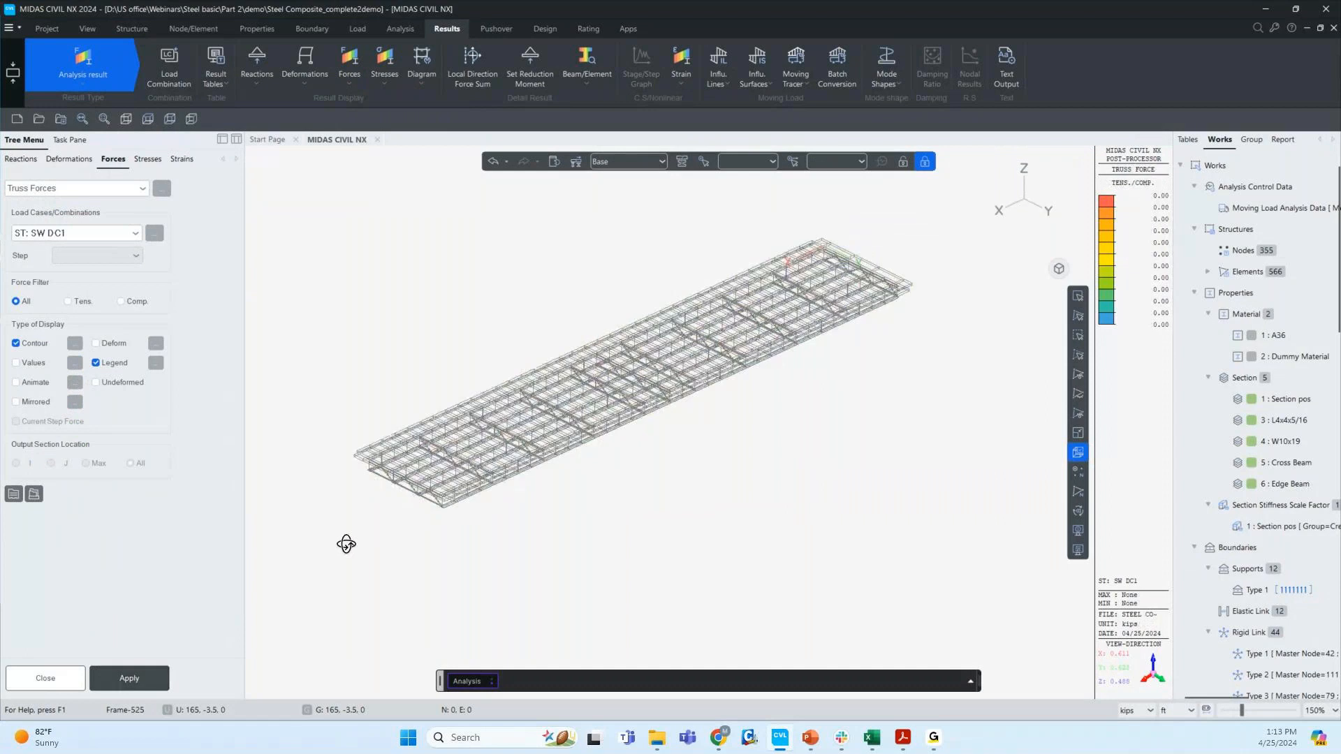
{"action": "left_click", "coordinate": [45, 678]}
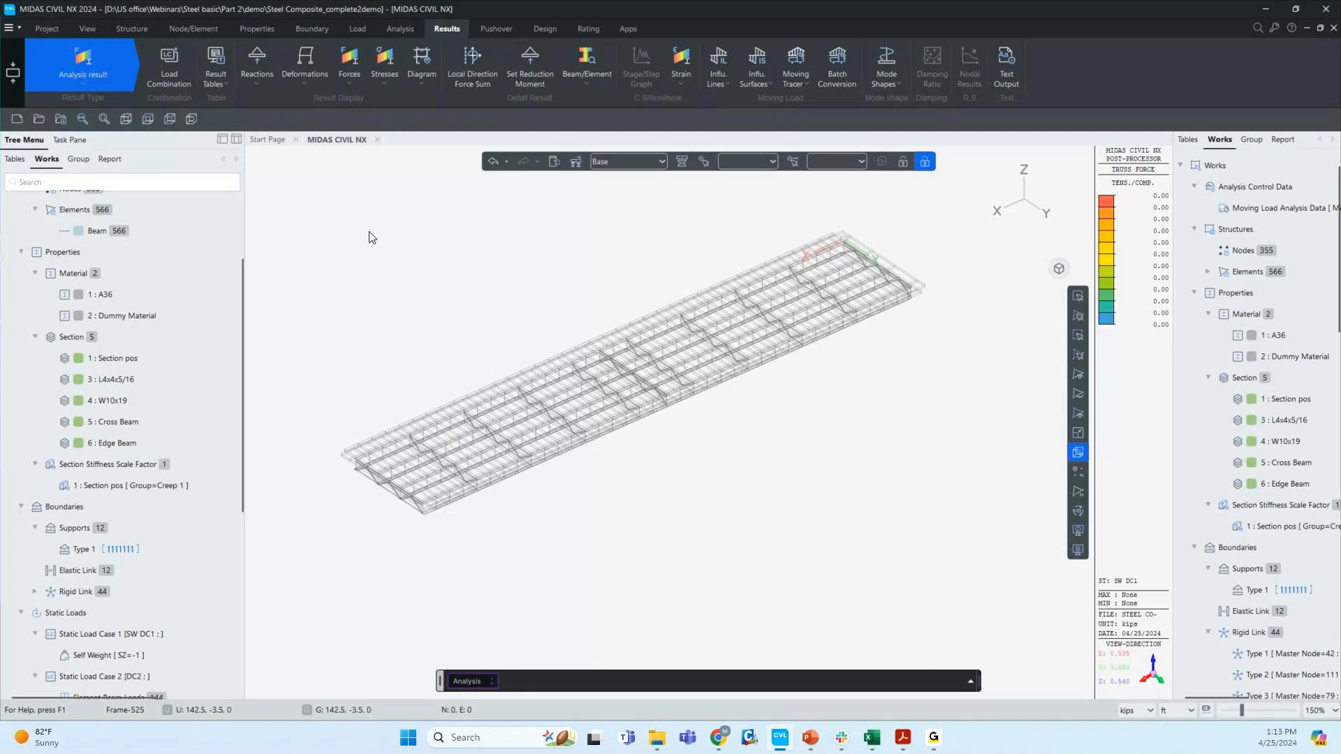
- Display the DZ Displacement Contour for ST: SW DC1 with contour, legend and the deformed shape
{"action": "left_click", "coordinate": [305, 82]}
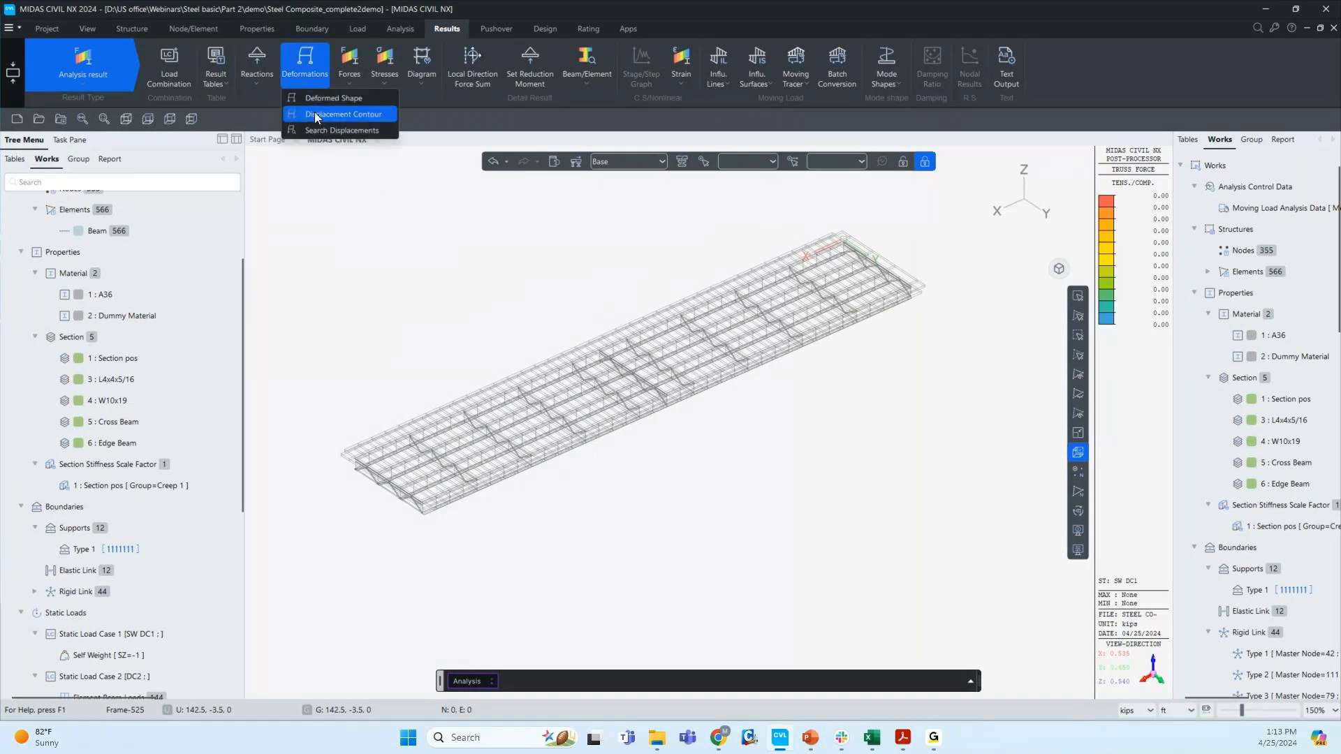
{"action": "left_click", "coordinate": [315, 112]}
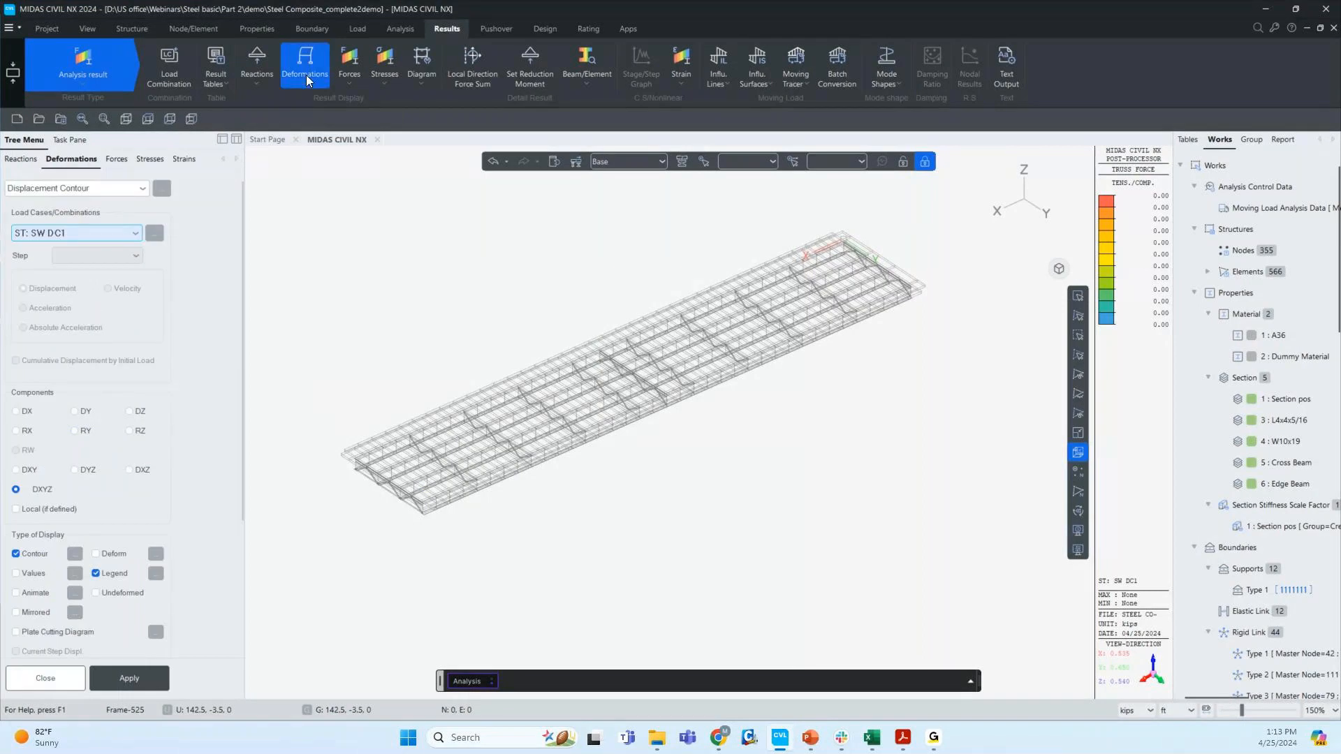
{"action": "left_click", "coordinate": [130, 412]}
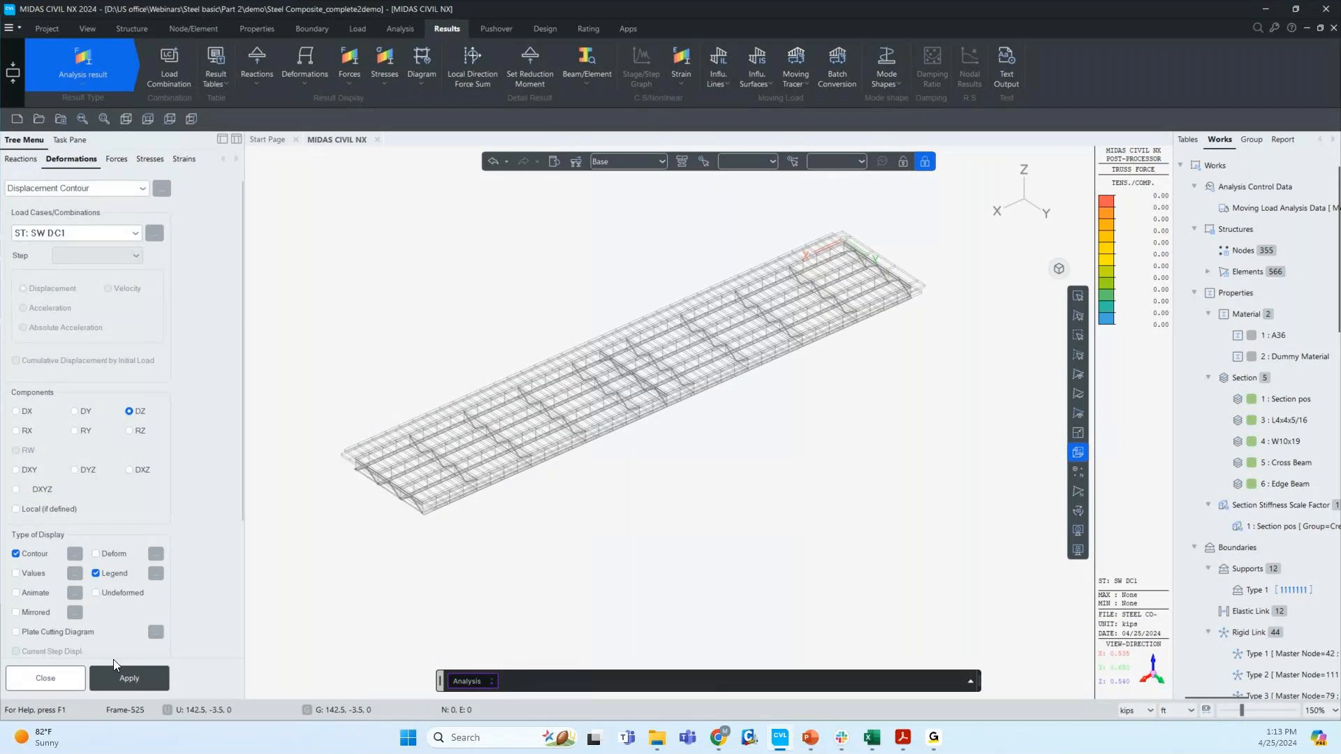
{"action": "left_click", "coordinate": [125, 674]}
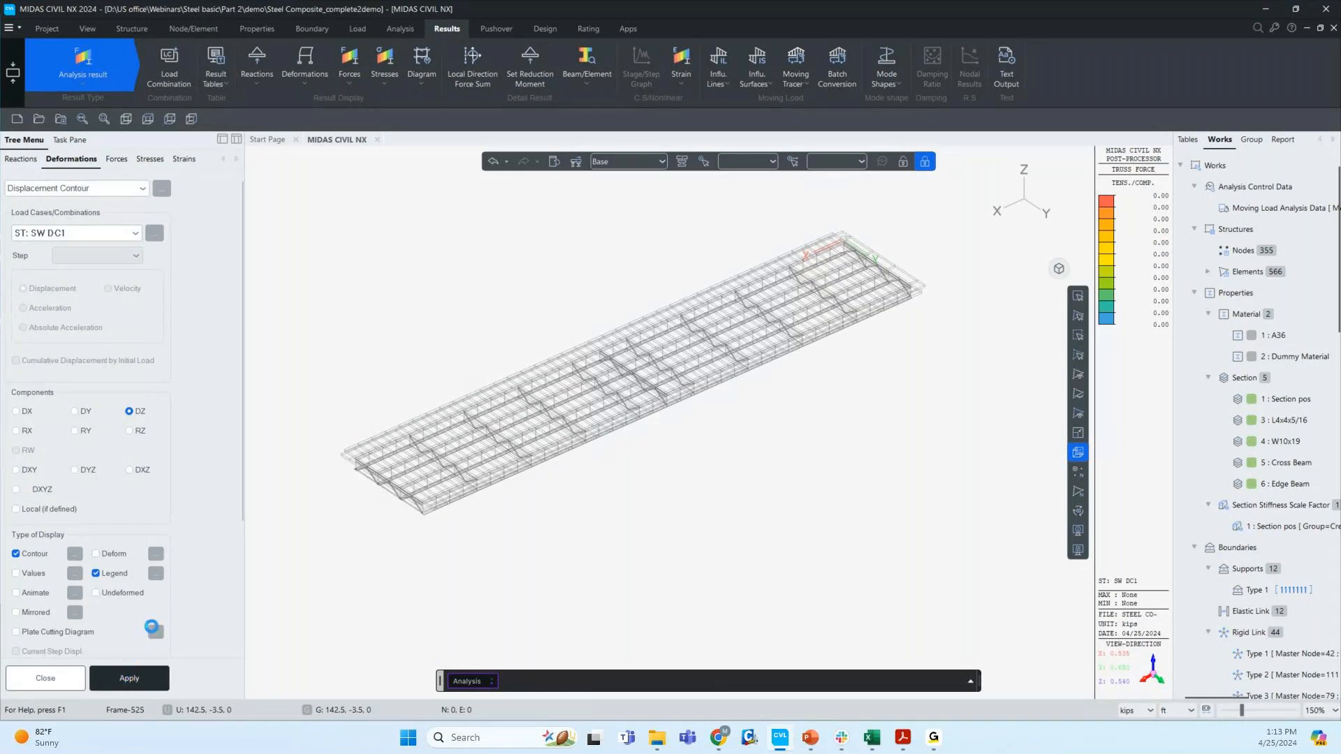
{"action": "left_click", "coordinate": [120, 553]}
{"action": "left_click", "coordinate": [133, 678]}
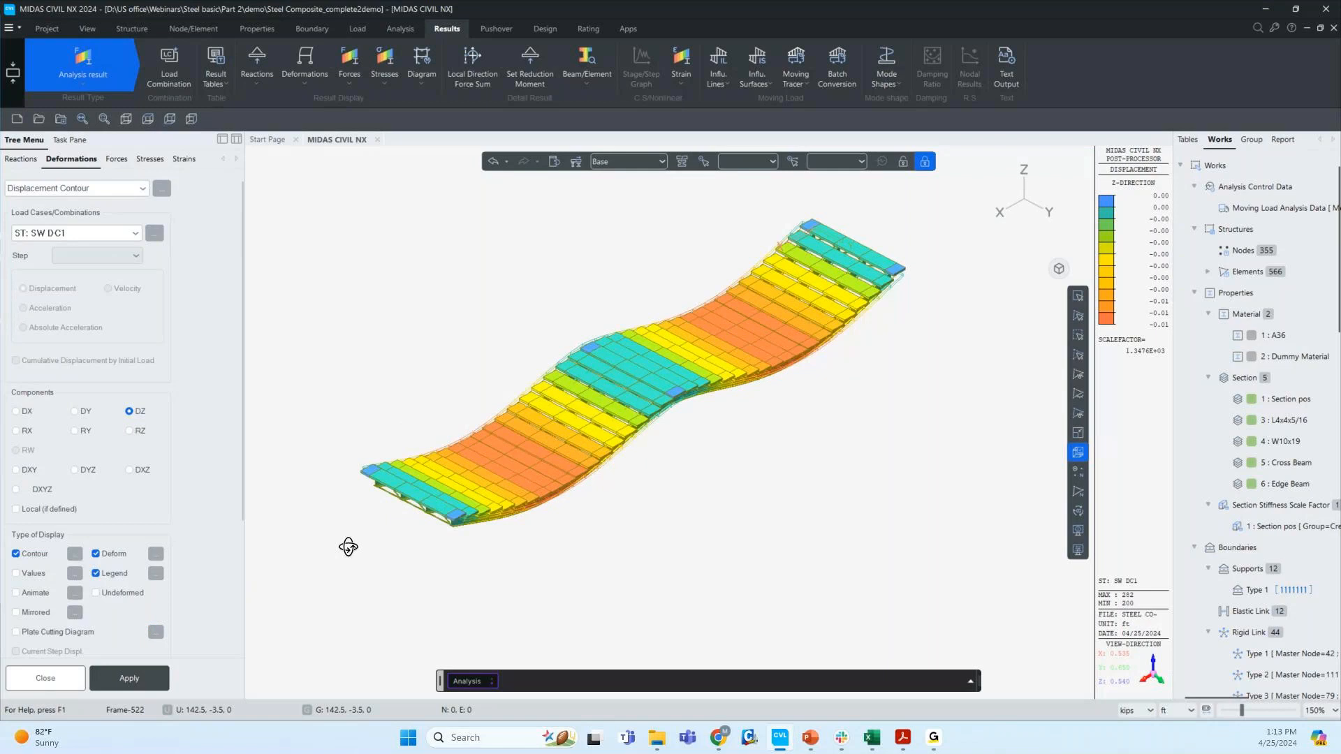
{"action": "middle_click_drag", "start_coordinate": [349, 547], "coordinate": [344, 549], "text": "ctrl"}
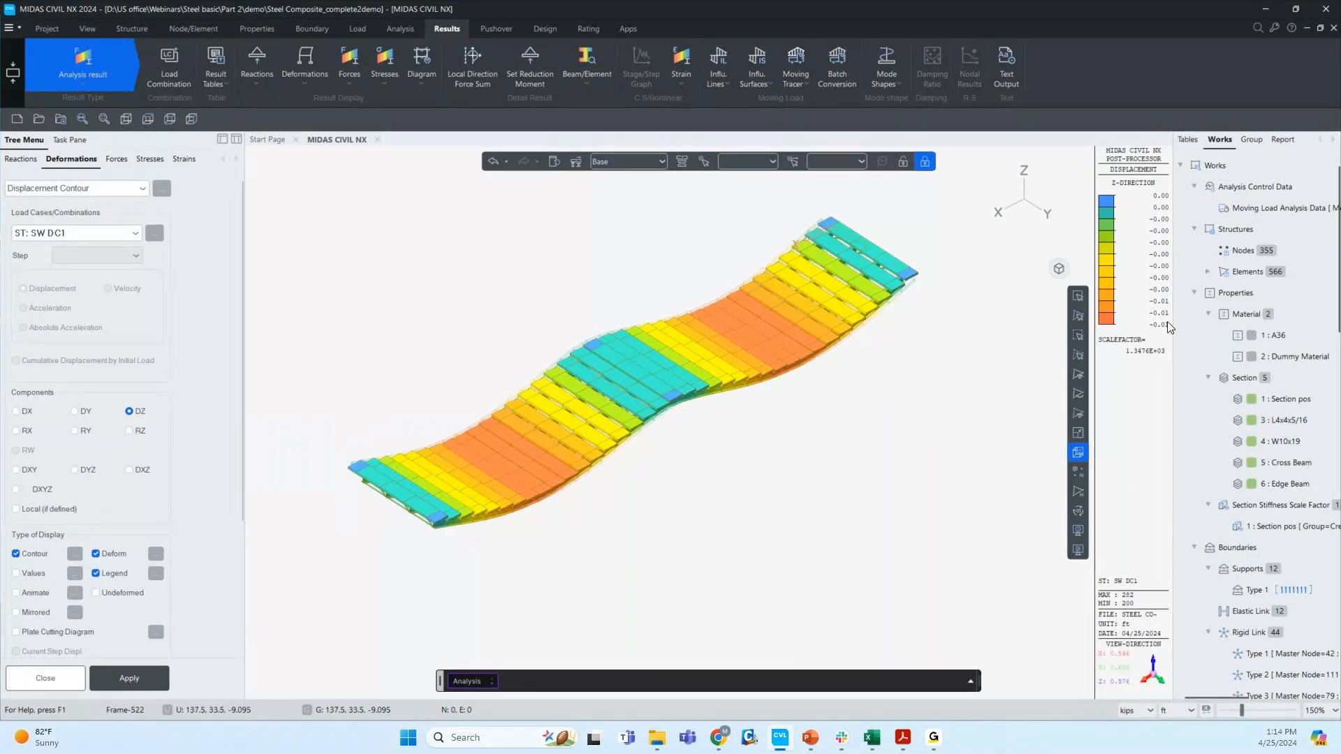
- Change the model's length unit to inches and examine the DZ displacement values on the deformed bridge
{"action": "left_click", "coordinate": [1169, 710]}
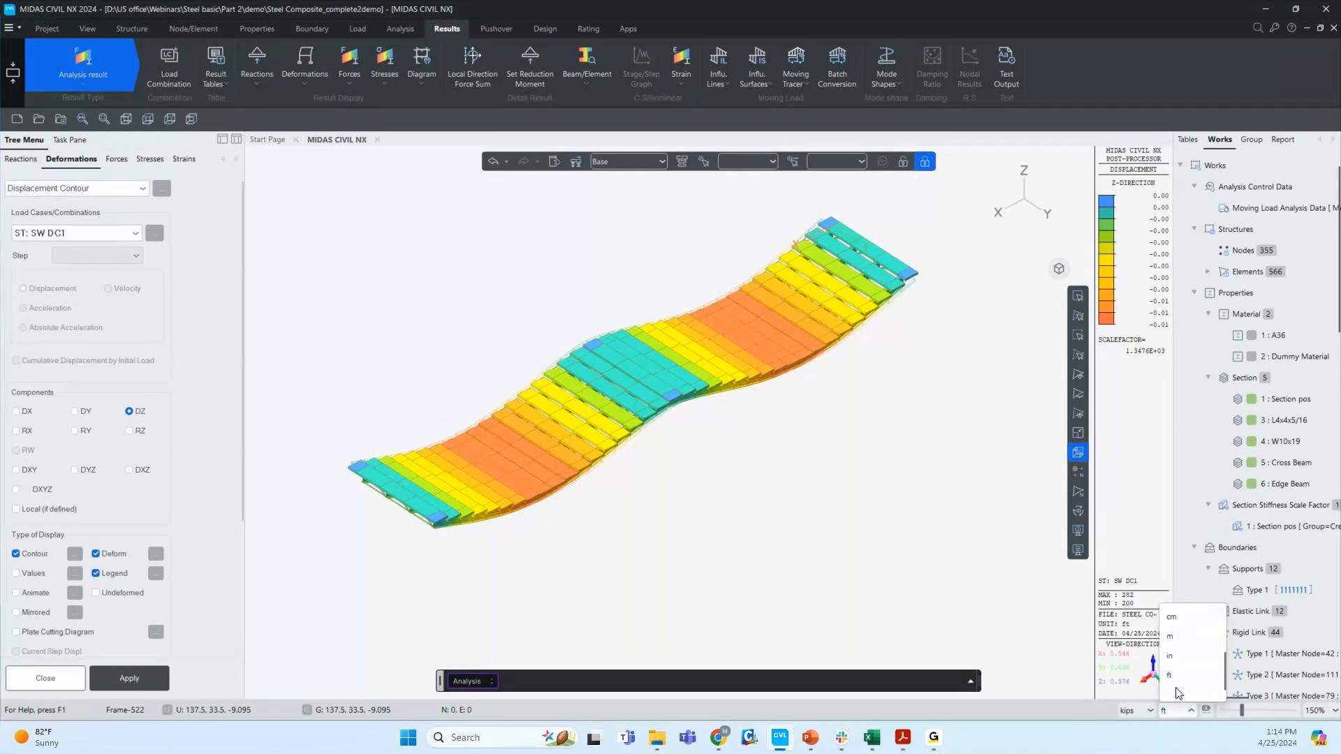
{"action": "left_click", "coordinate": [1177, 659]}
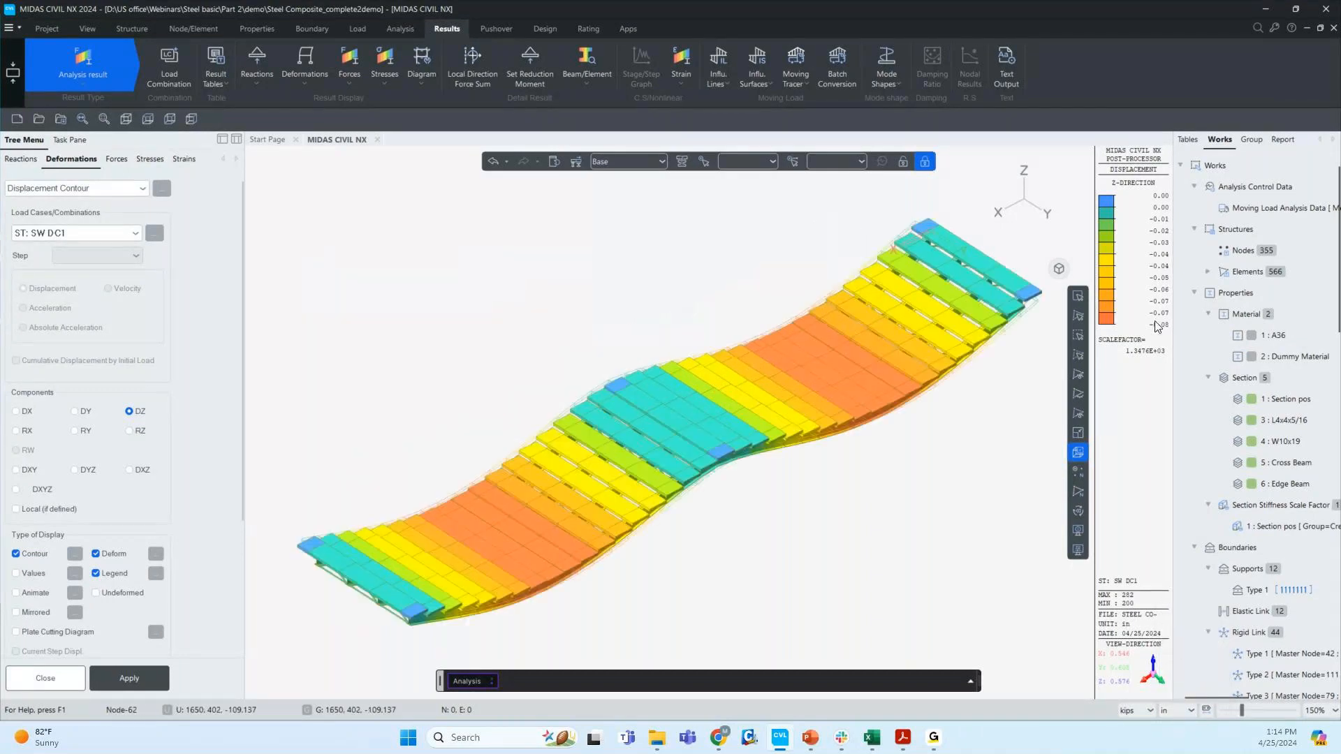
{"action": "middle_click_drag", "start_coordinate": [687, 593], "coordinate": [688, 574]}
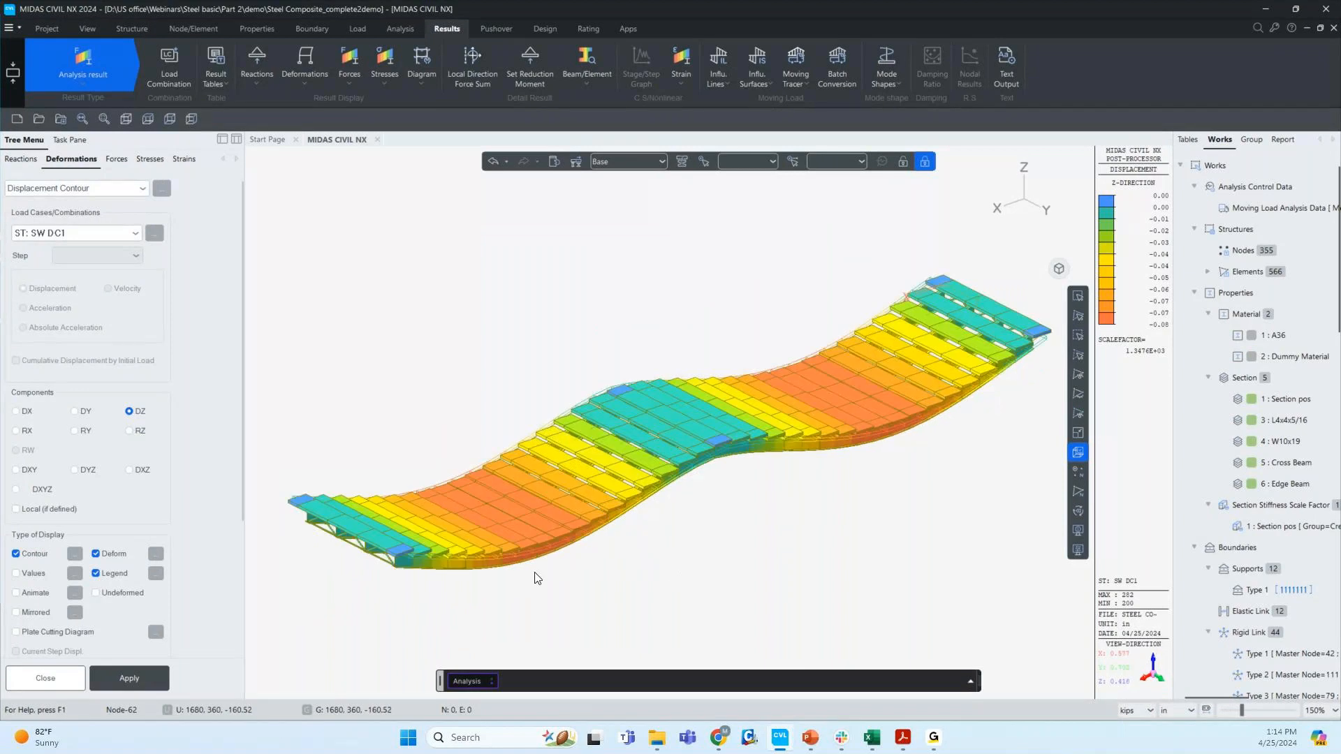
- Turn off the deformed shape in the displacement contour and examine the undeformed bridge from another angle
{"action": "left_click", "coordinate": [96, 553]}
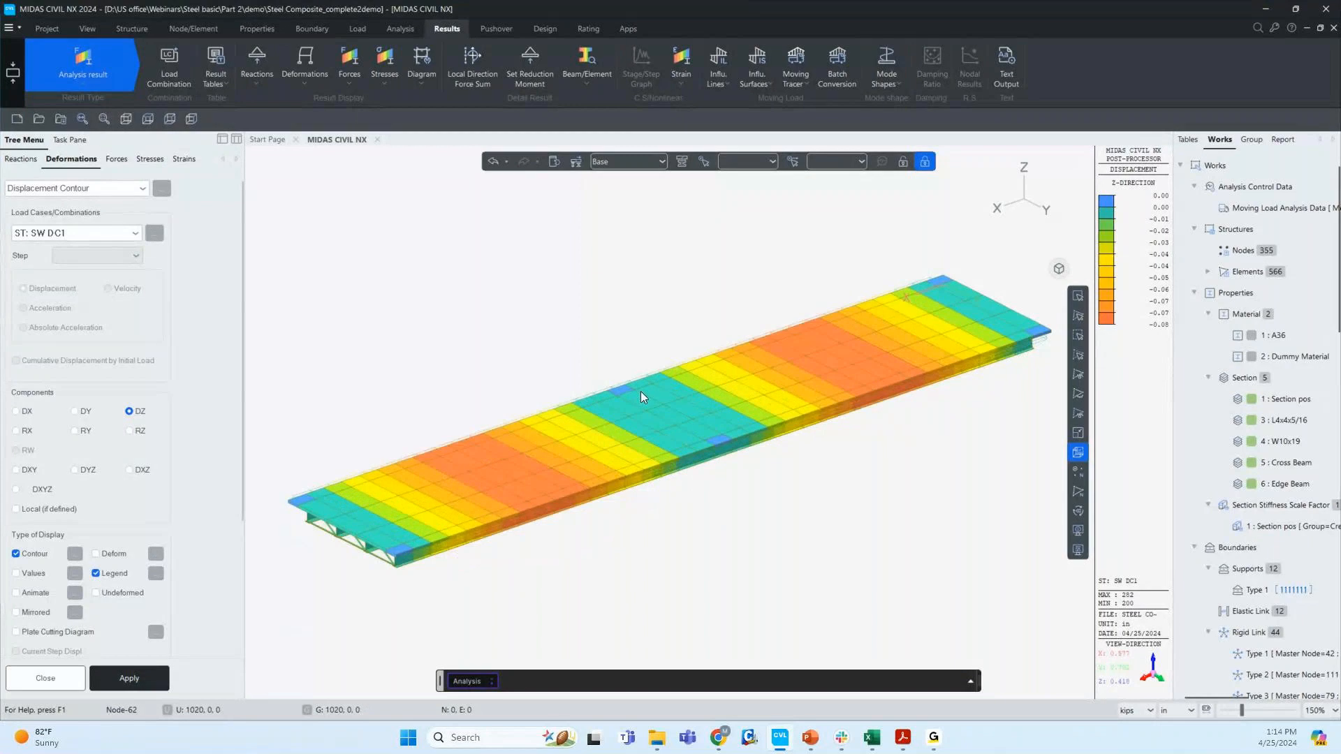
{"action": "scroll", "coordinate": [517, 385], "scroll_direction": "down", "scroll_amount": 2}
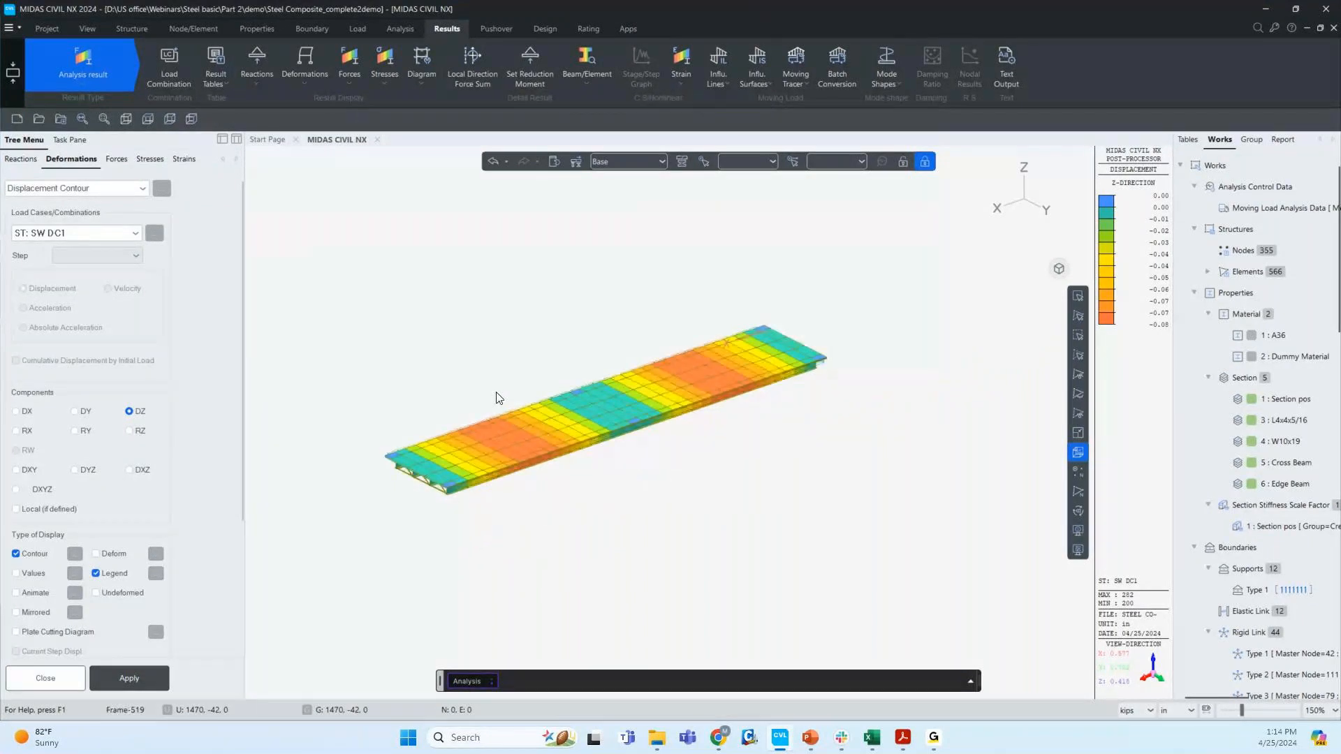
{"action": "middle_click_drag", "start_coordinate": [441, 408], "coordinate": [433, 406], "text": "ctrl"}
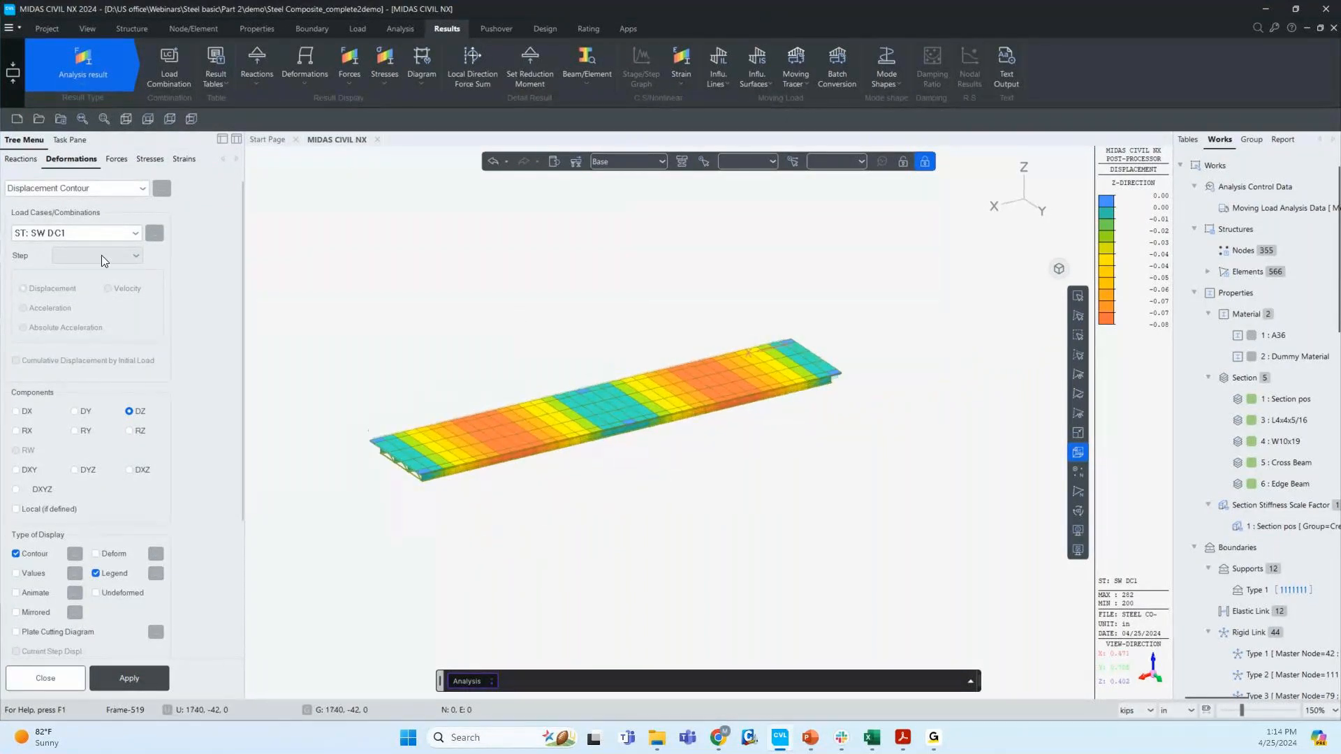
- Open the displacement results table for nodes 1to355 with load case SW DC1(ST)
{"action": "left_click", "coordinate": [161, 190]}
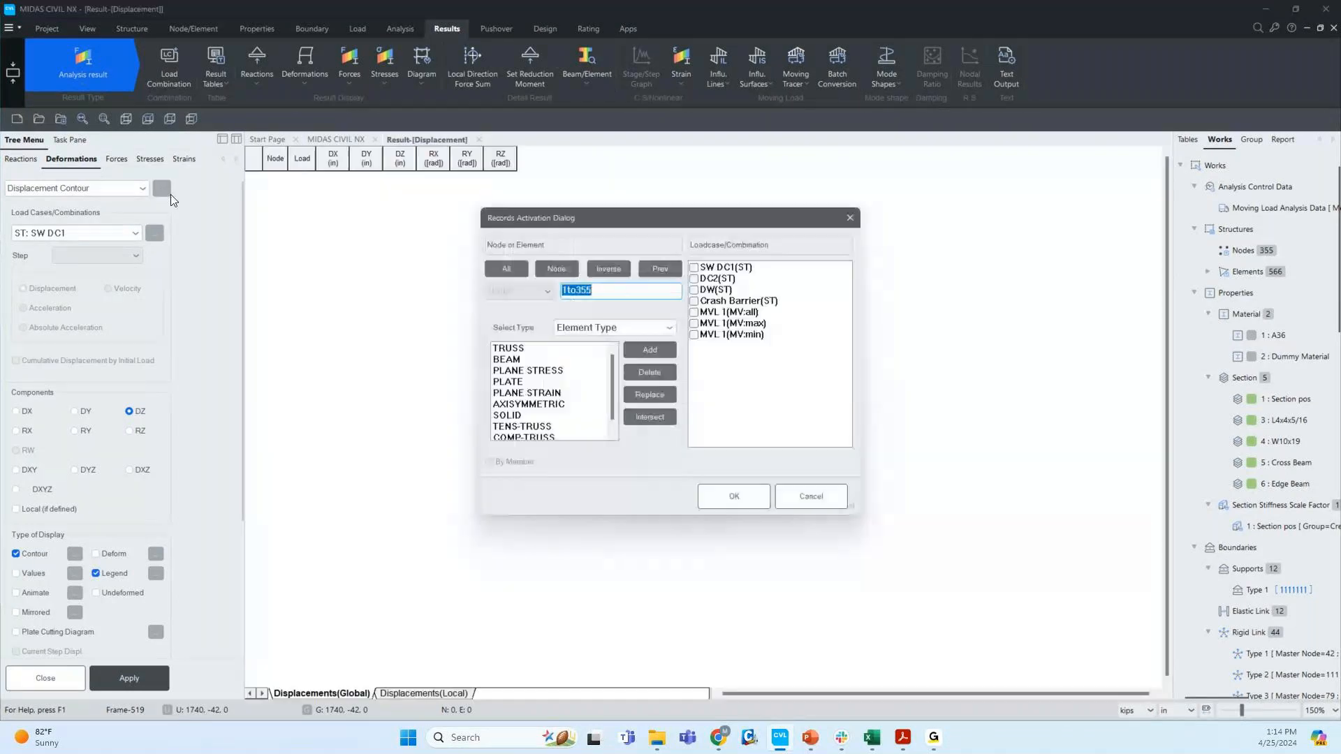
{"action": "left_click", "coordinate": [695, 269]}
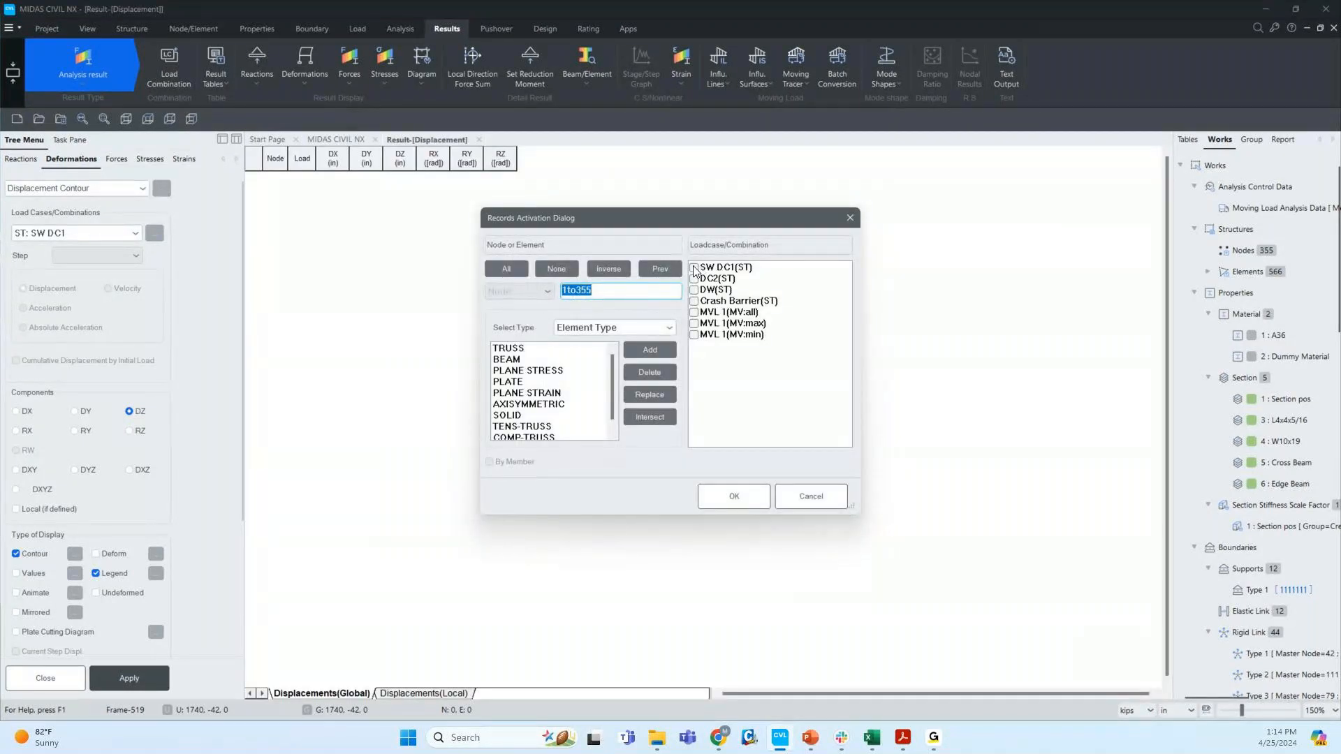
{"action": "left_click", "coordinate": [742, 497]}
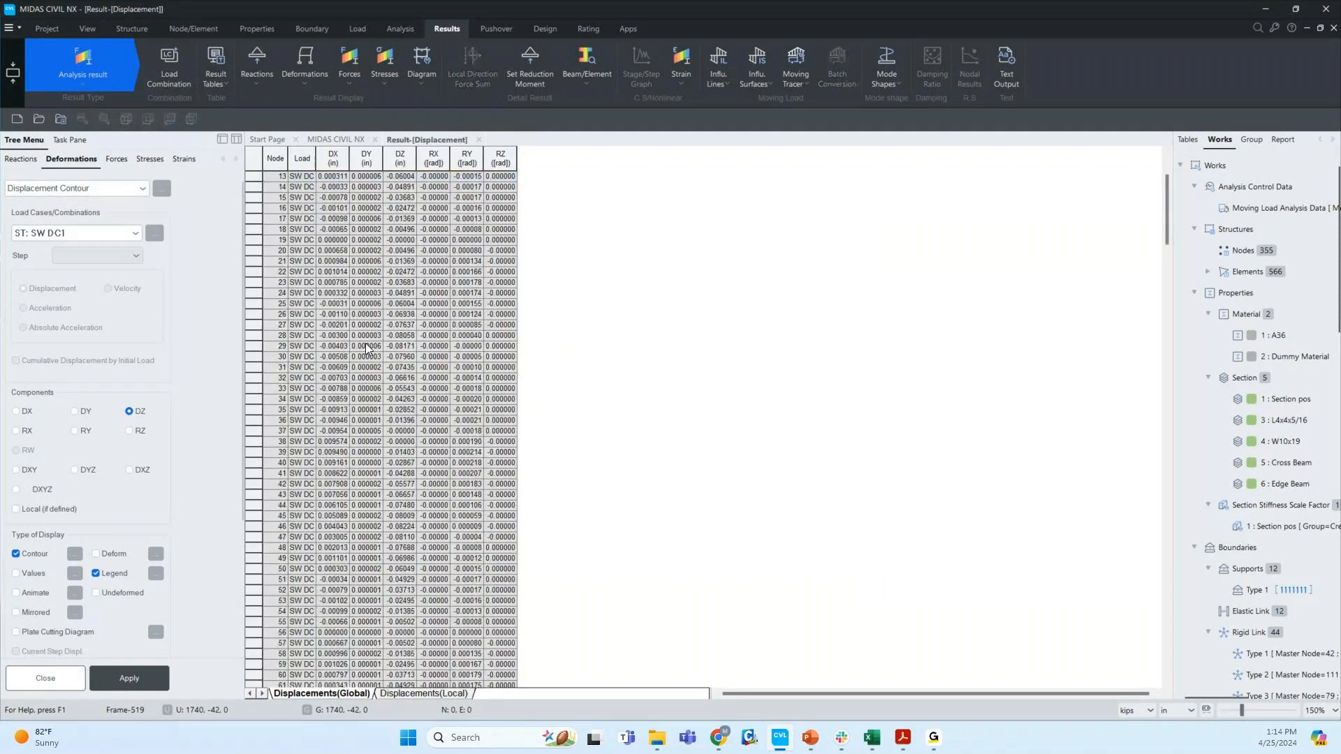
- Sort the displacement table by DZ ascending, giving DZ priority over Load Order and Node
{"action": "right_click", "coordinate": [415, 216]}
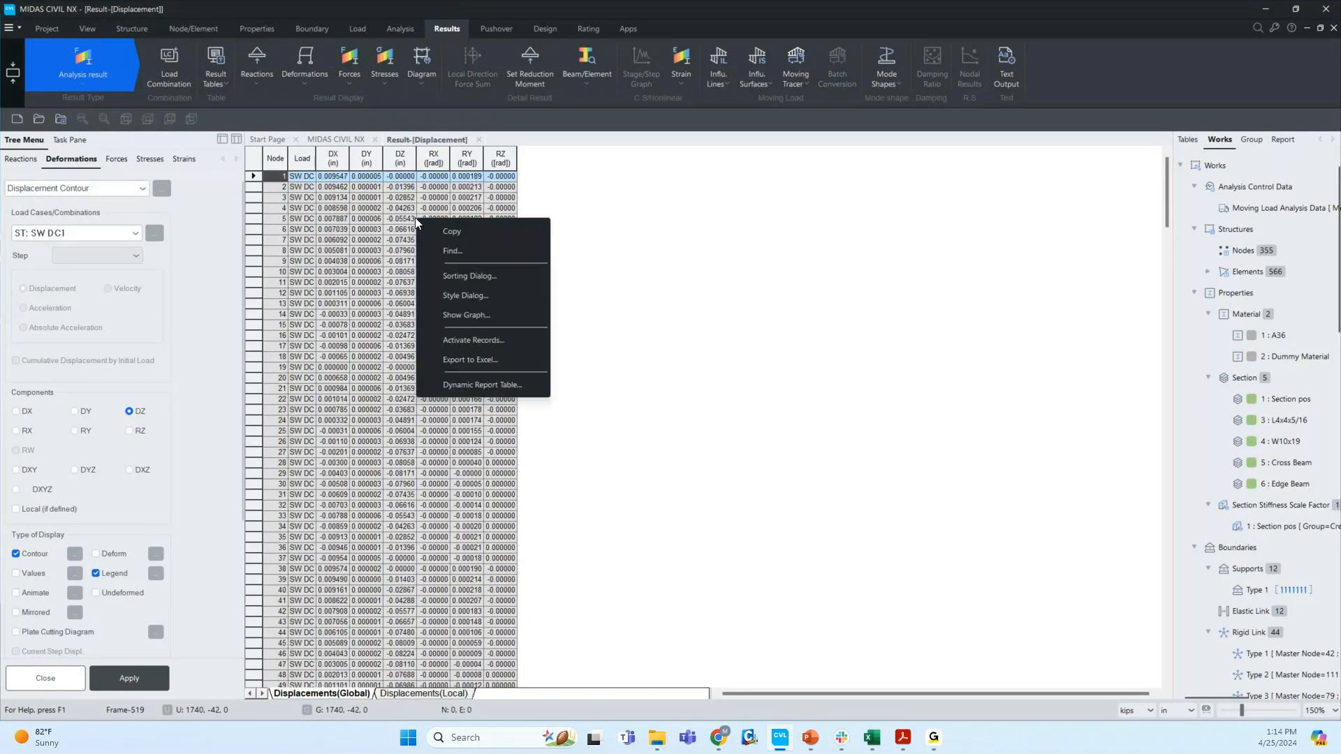
{"action": "left_click", "coordinate": [462, 275]}
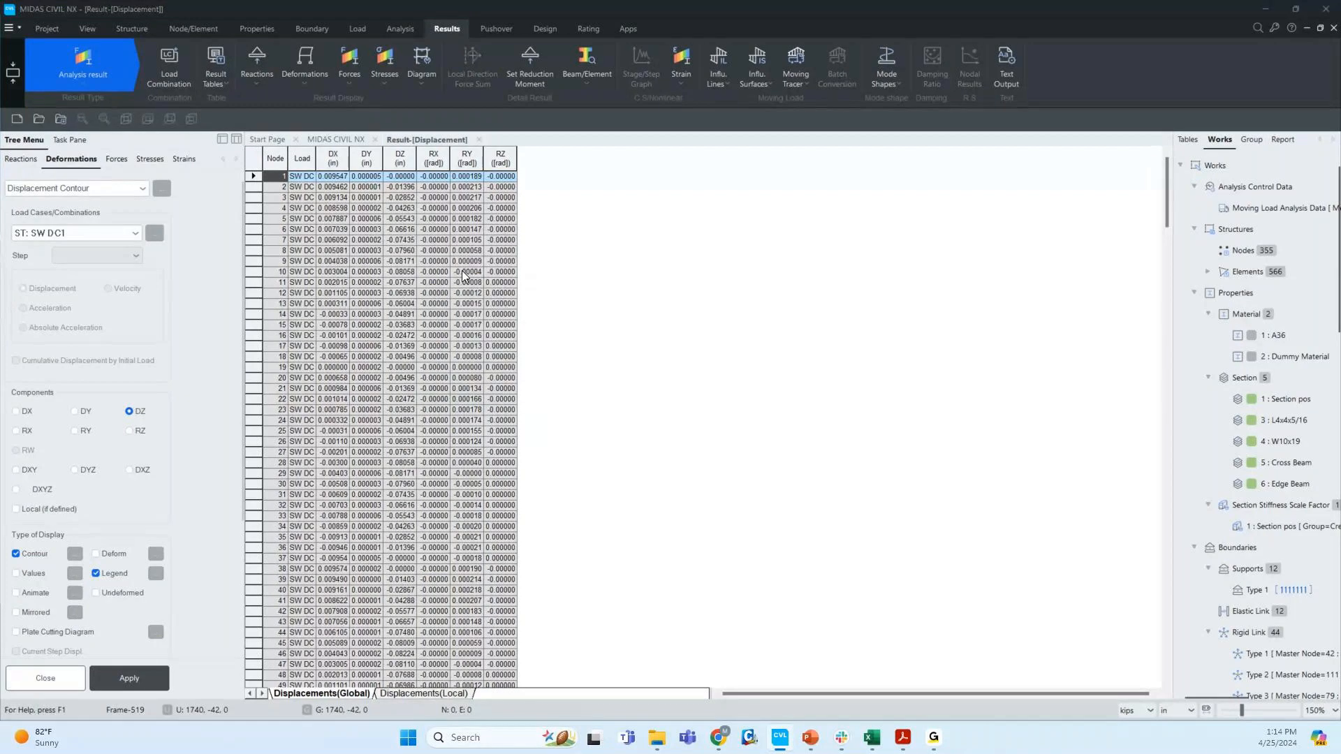
{"action": "left_click", "coordinate": [531, 367]}
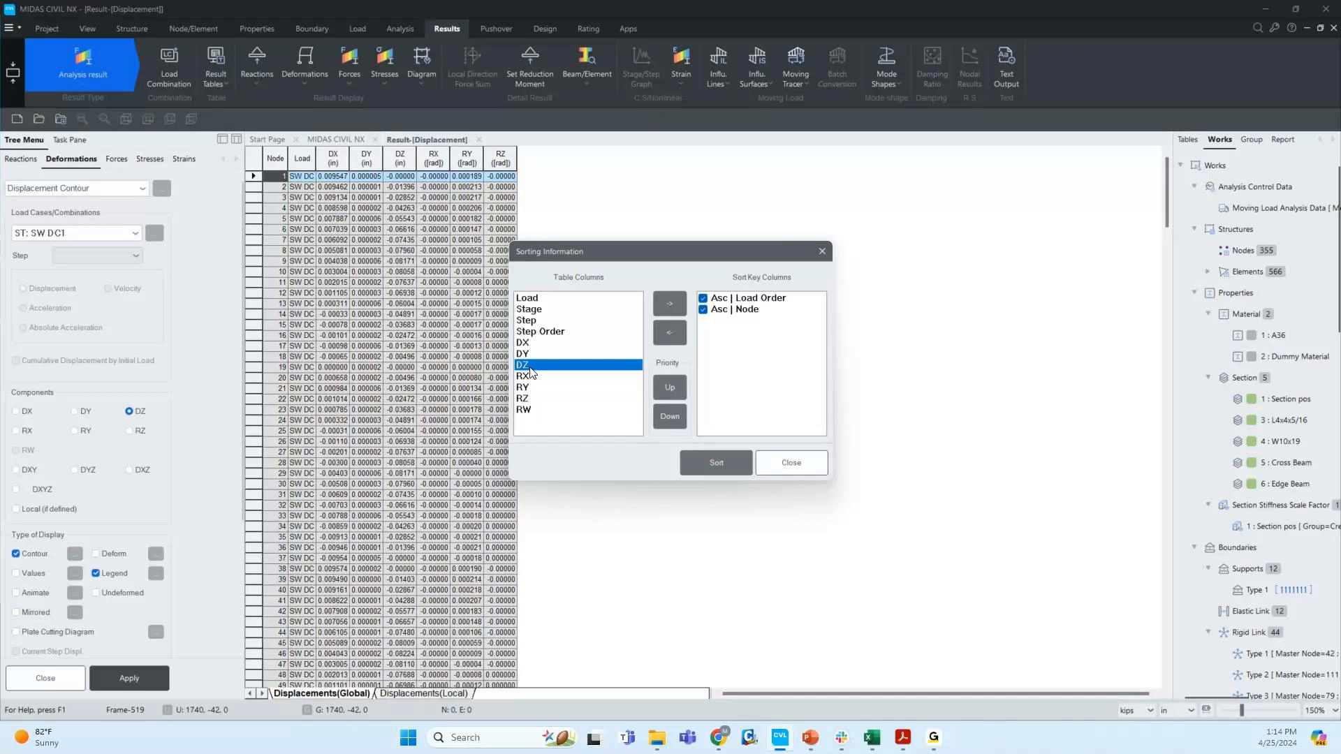
{"action": "left_click", "coordinate": [669, 303]}
{"action": "left_click", "coordinate": [681, 388]}
{"action": "left_click", "coordinate": [681, 389]}
{"action": "left_click", "coordinate": [719, 462]}
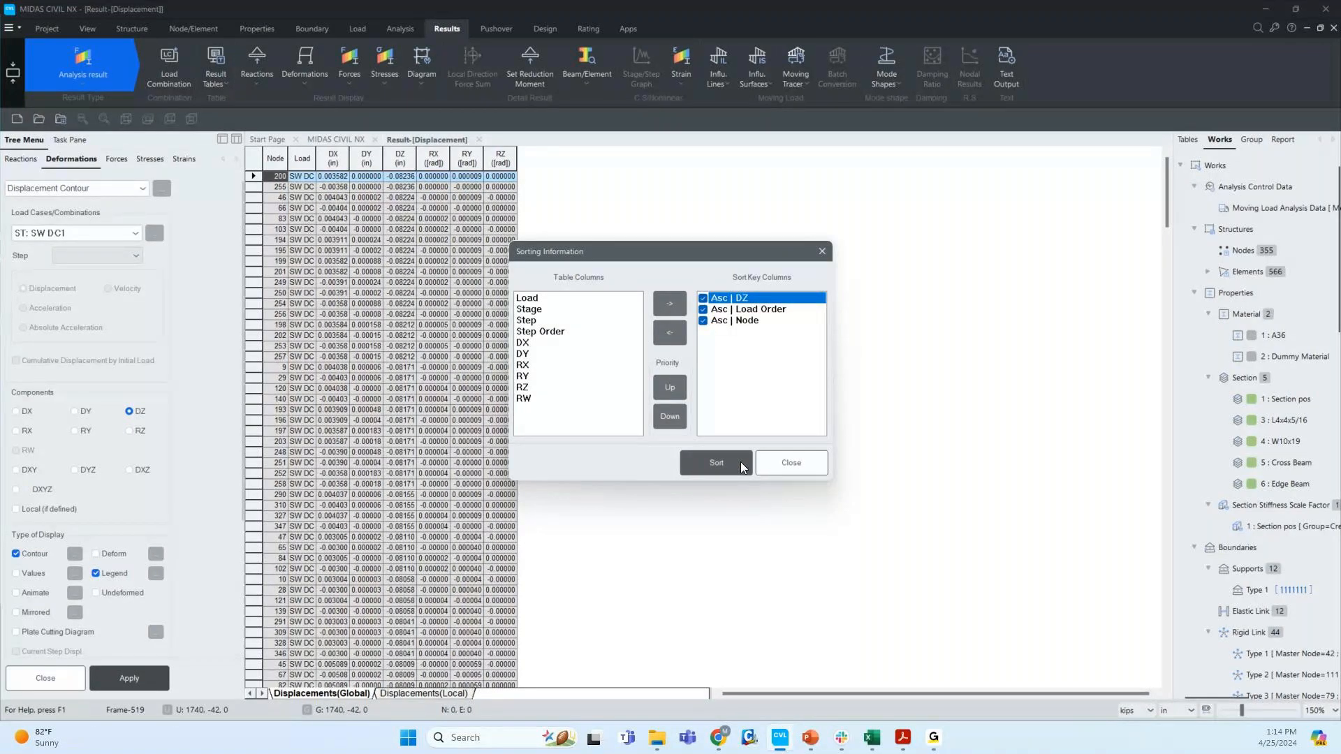
{"action": "left_click", "coordinate": [740, 465]}
- Examine the sorted DZ displacements, including the first row's value, and close the table and the displacement contour settings
{"action": "scroll", "coordinate": [403, 209], "scroll_direction": "down", "scroll_amount": 10}
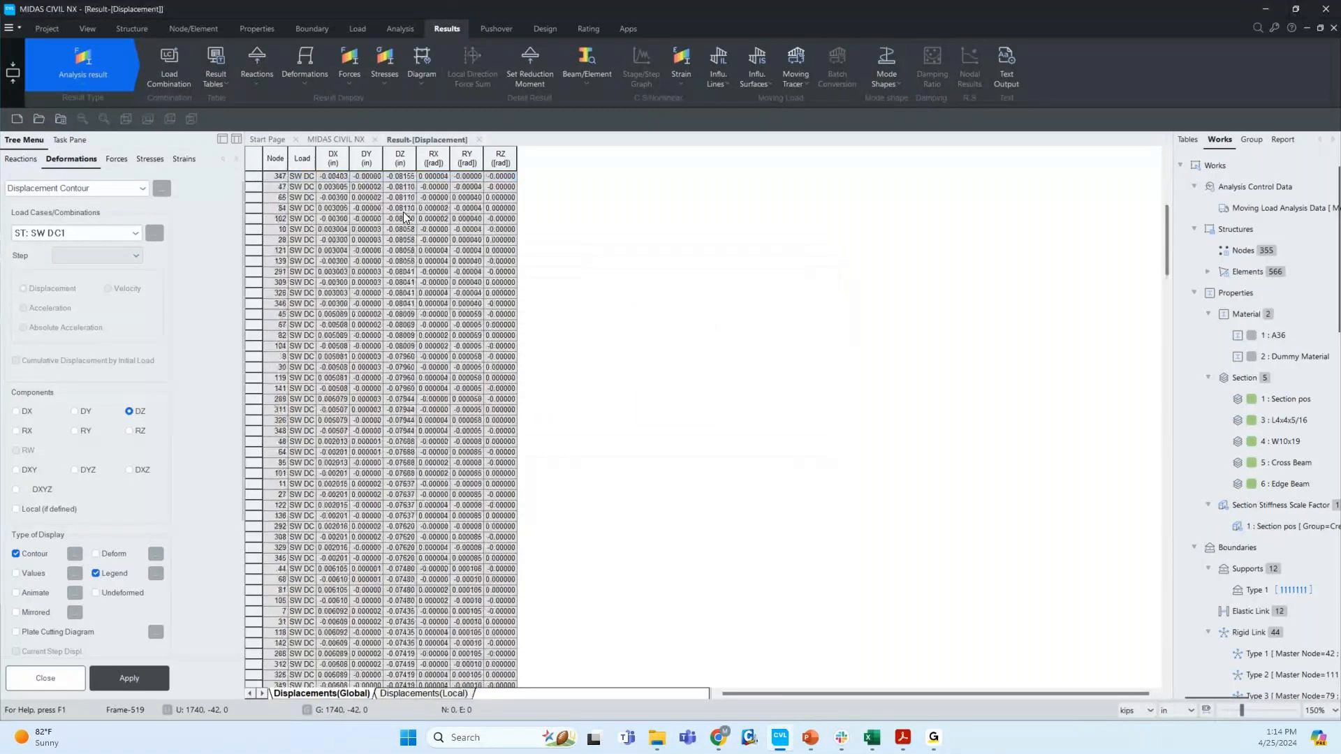
{"action": "left_click_drag", "start_coordinate": [1166, 241], "coordinate": [1188, 192]}
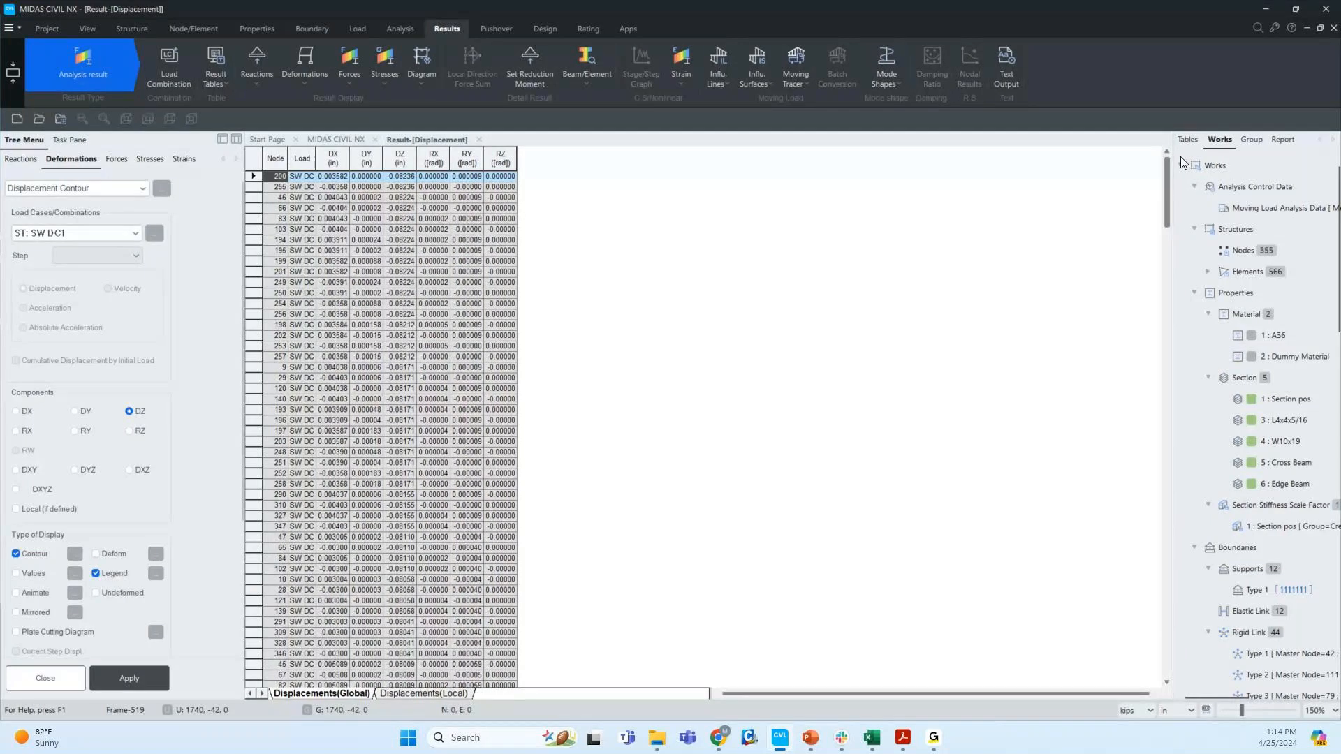
{"action": "left_click", "coordinate": [391, 177]}
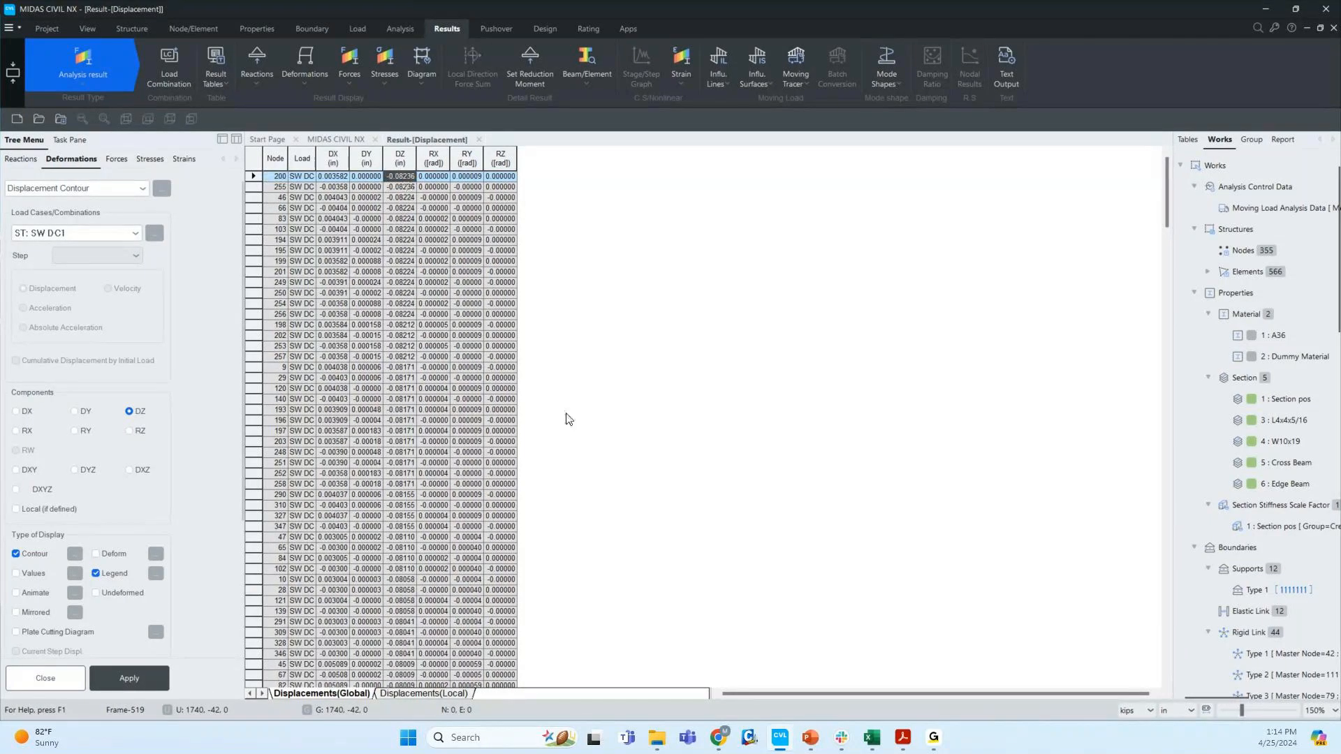
{"action": "left_click", "coordinate": [478, 140]}
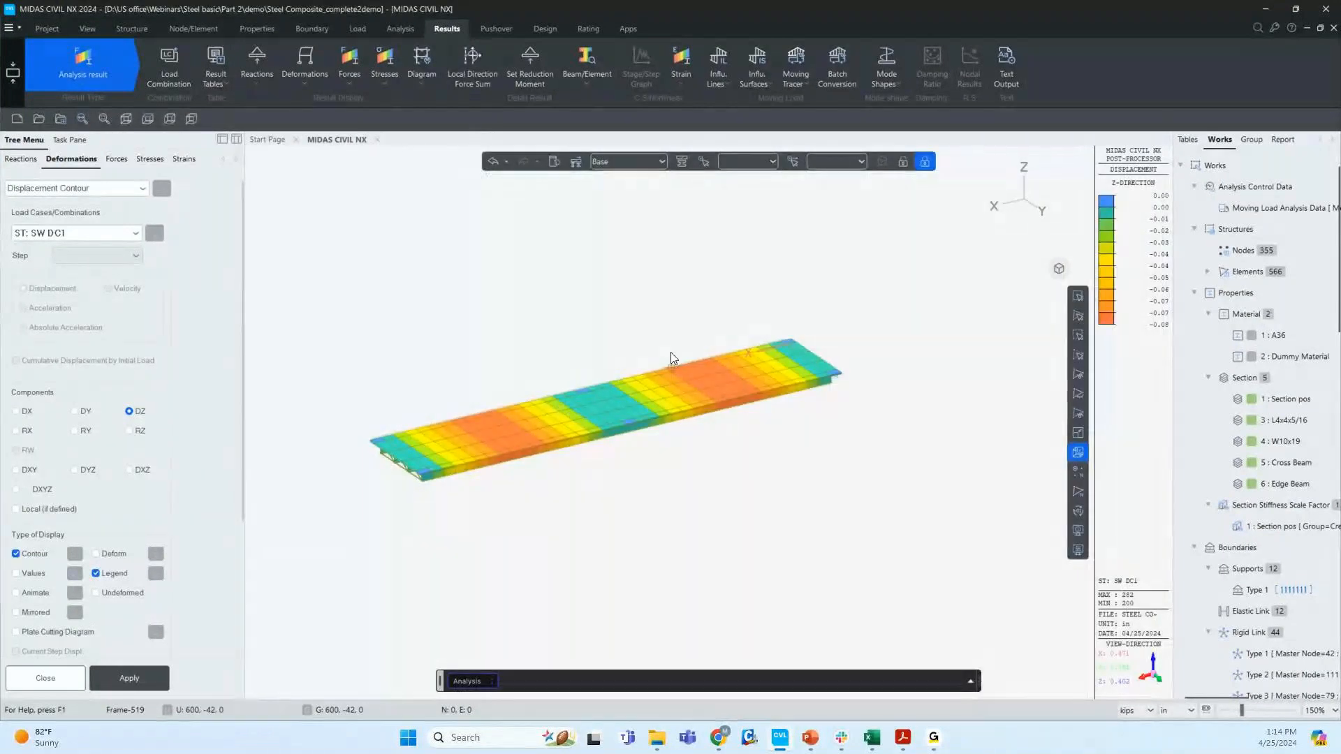
{"action": "middle_click_drag", "start_coordinate": [843, 469], "coordinate": [732, 481]}
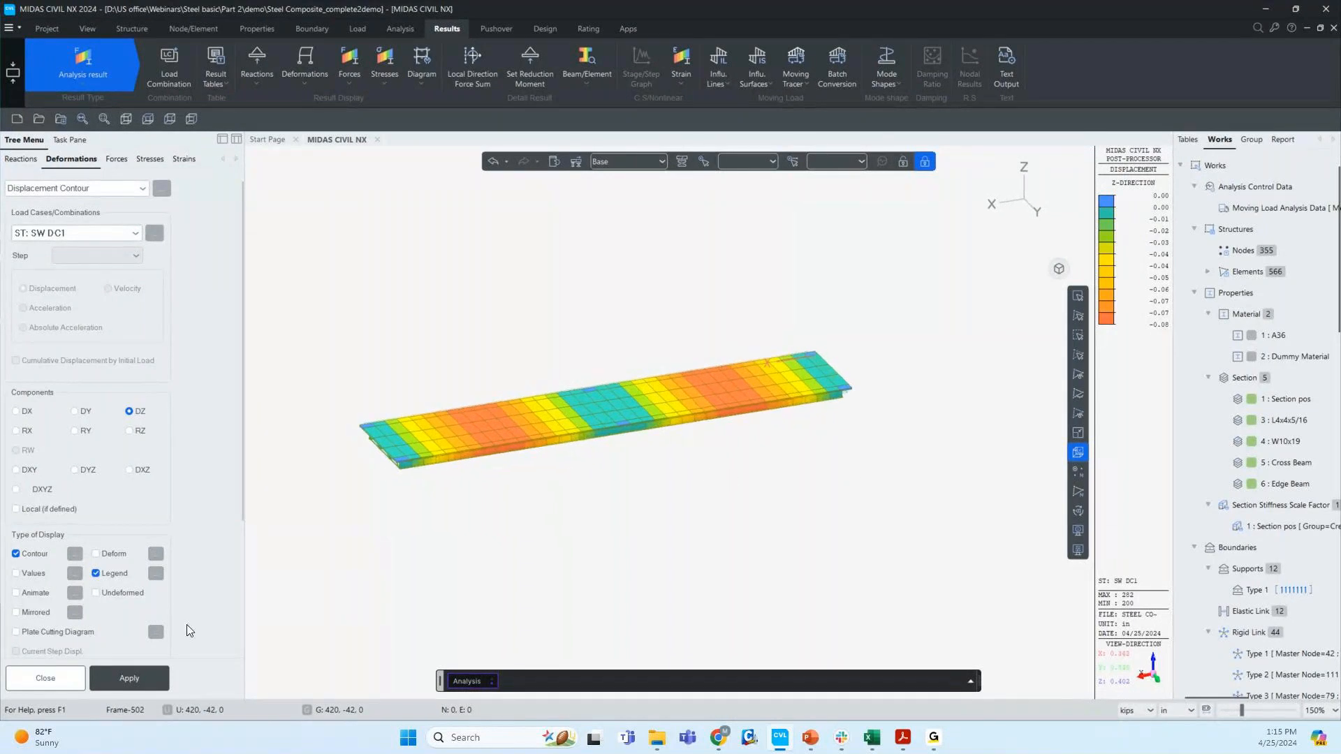
{"action": "left_click", "coordinate": [72, 683]}
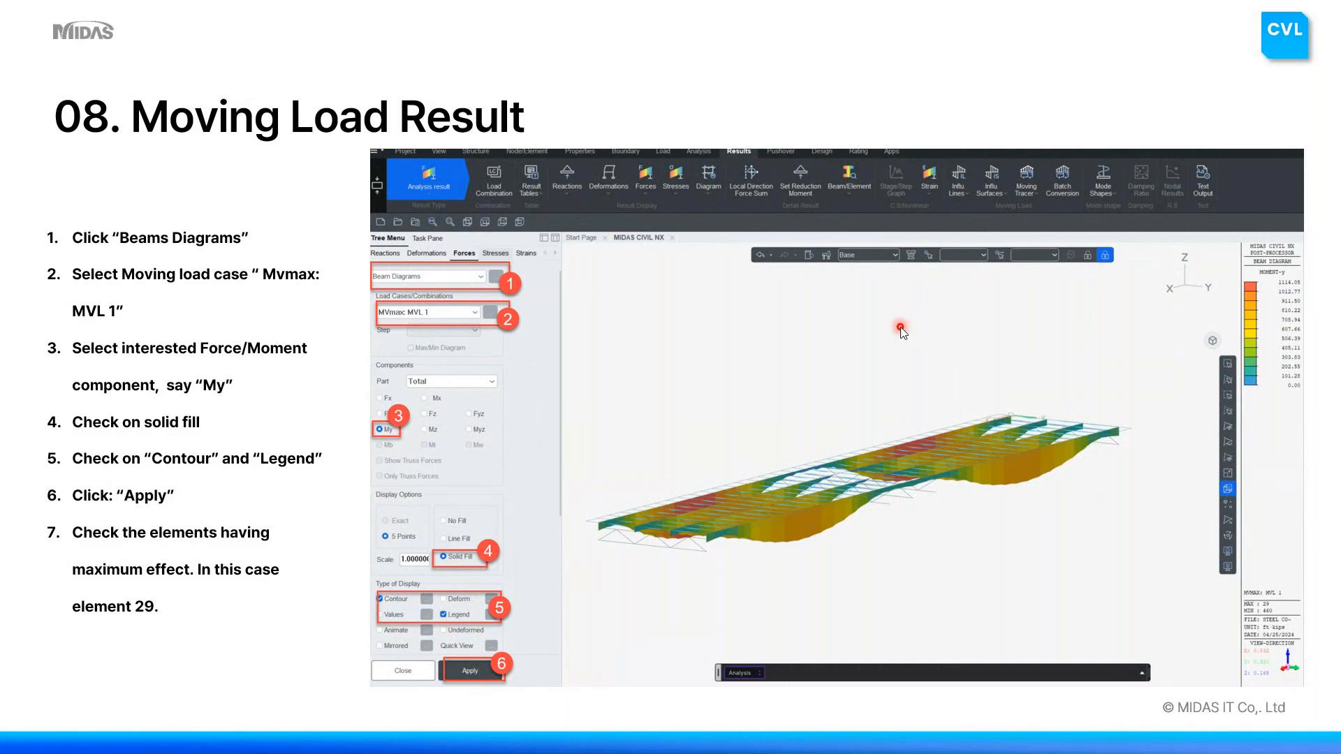
- Switch back to MIDAS CIVIL NX and collapse the Boundaries and Static Loads groups in the works tree
{"action": "key", "text": "alt+Tab"}
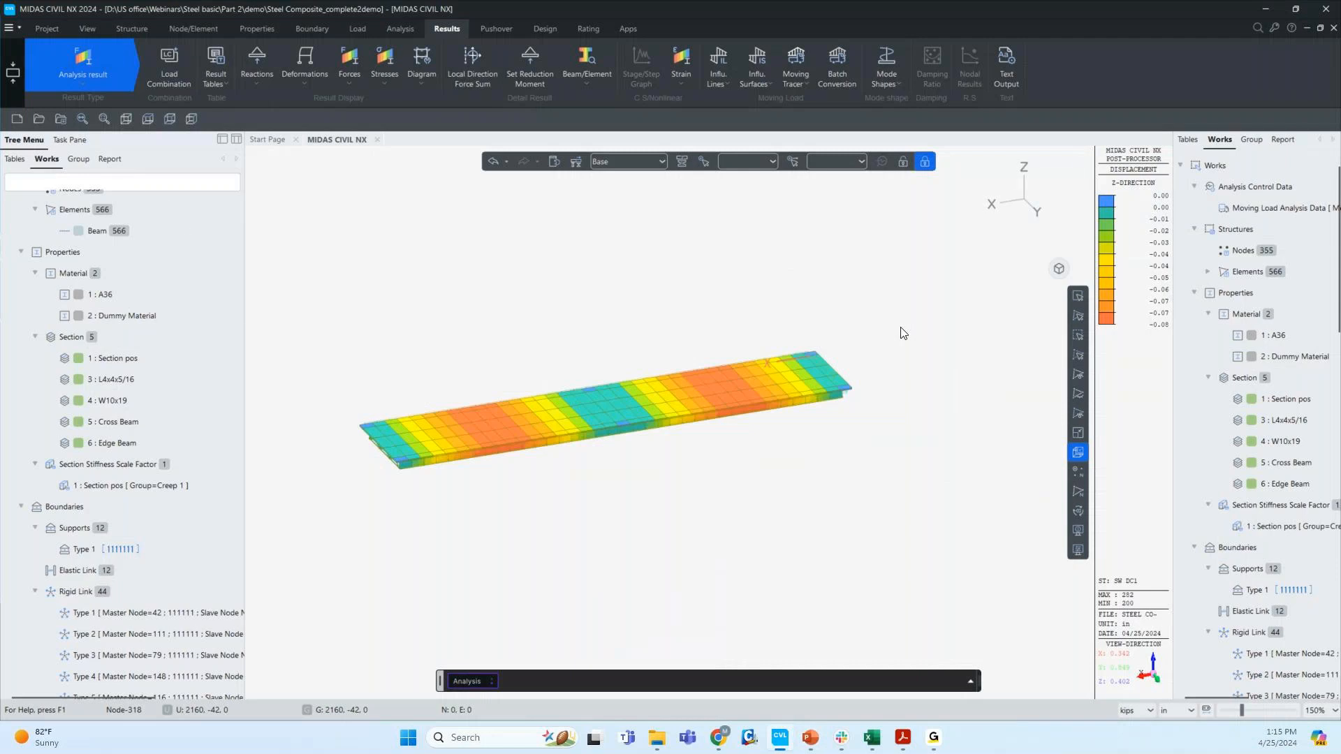
{"action": "left_click", "coordinate": [35, 338]}
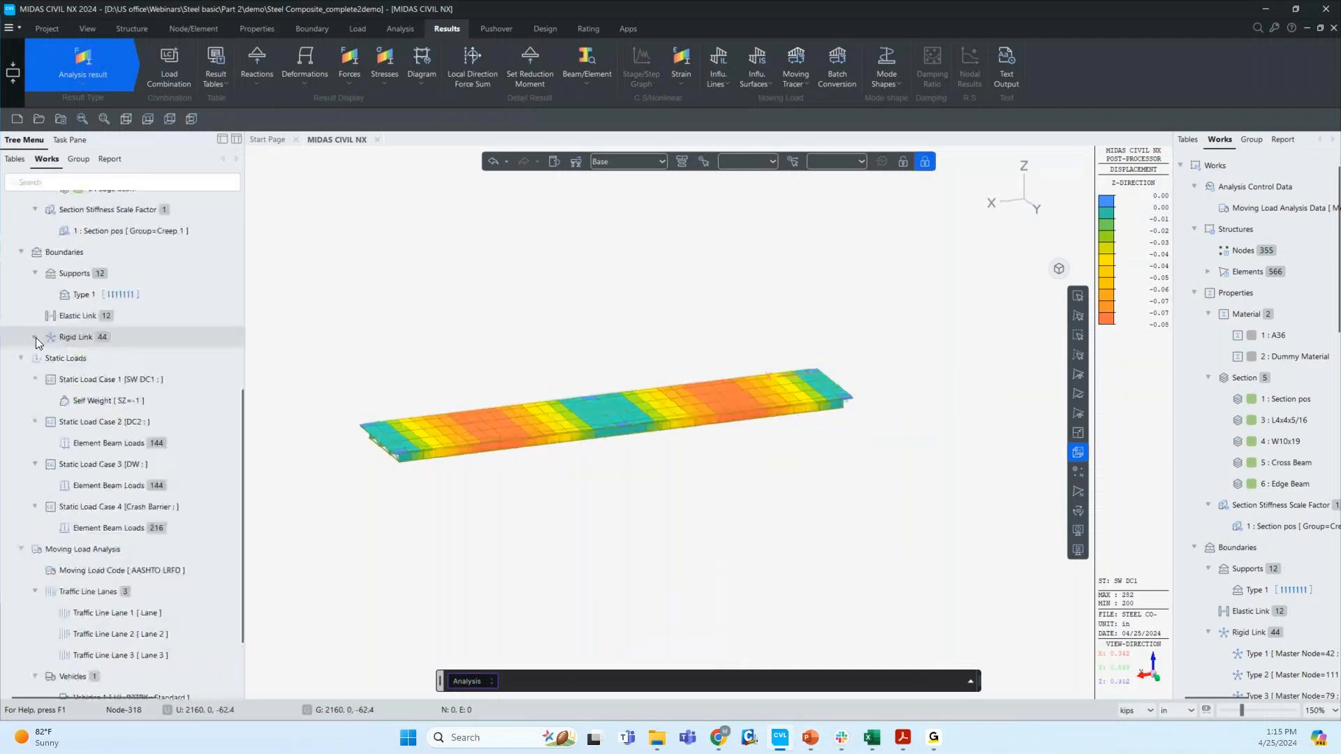
{"action": "left_click", "coordinate": [21, 254]}
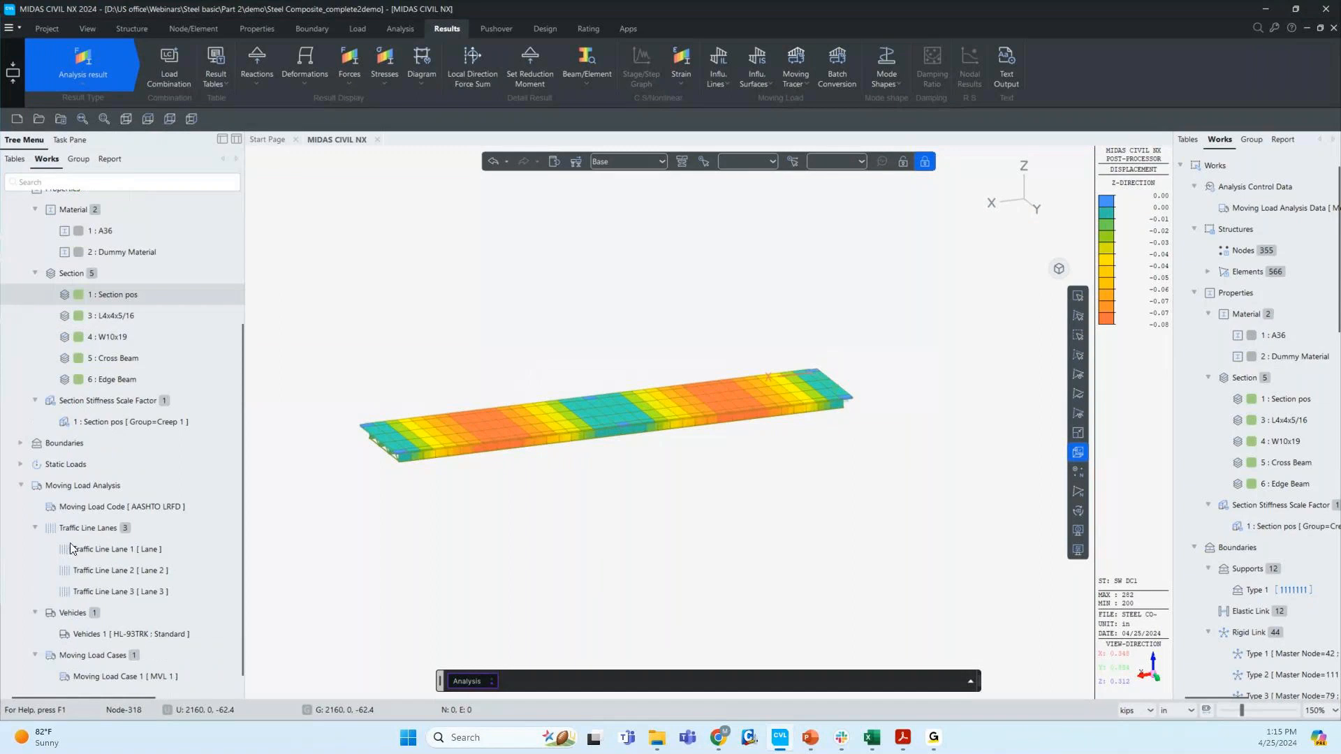
{"action": "left_click", "coordinate": [19, 292]}
- Display Traffic Line Lanes 1 to 3 on the bridge deck and examine the lane layout up close
{"action": "left_click", "coordinate": [98, 592], "text": "shift"}
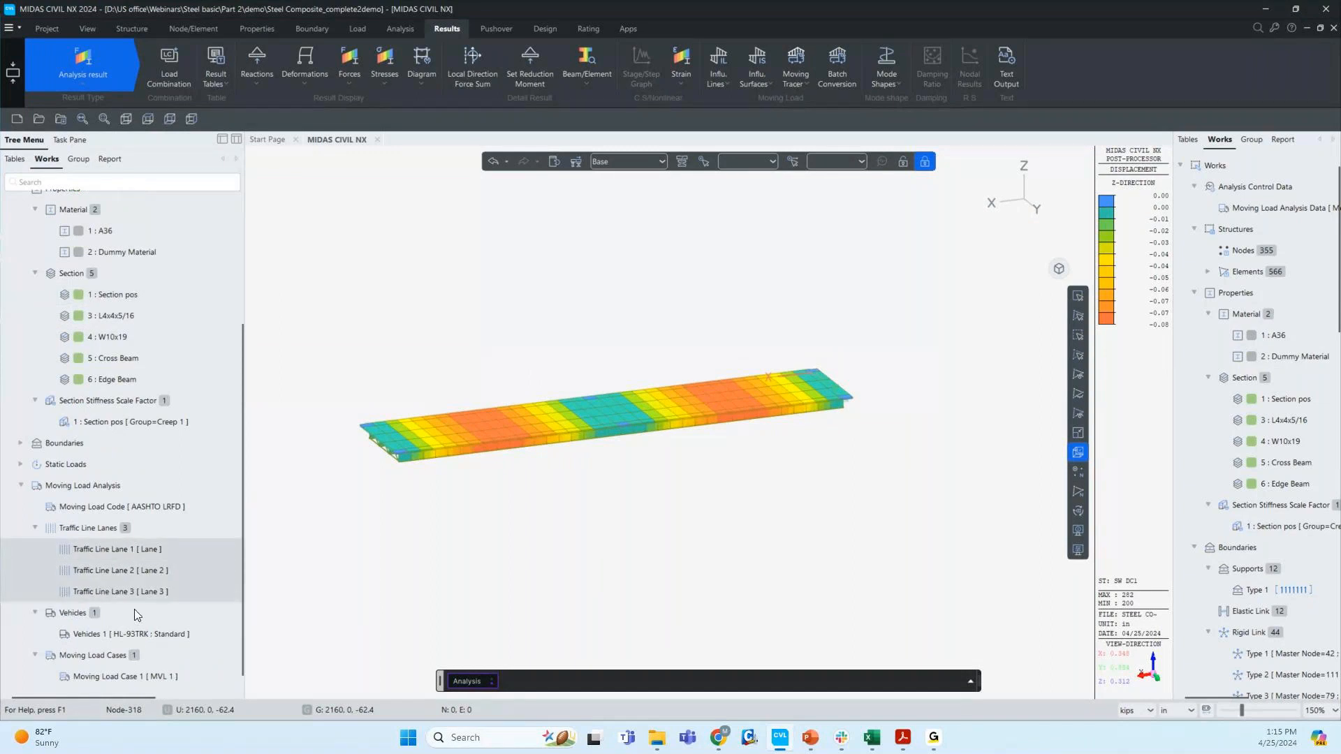
{"action": "right_click", "coordinate": [119, 592]}
{"action": "left_click", "coordinate": [140, 619]}
{"action": "middle_click_drag", "start_coordinate": [317, 521], "coordinate": [339, 530], "text": "ctrl"}
{"action": "scroll", "coordinate": [341, 494], "scroll_direction": "up", "scroll_amount": 5}
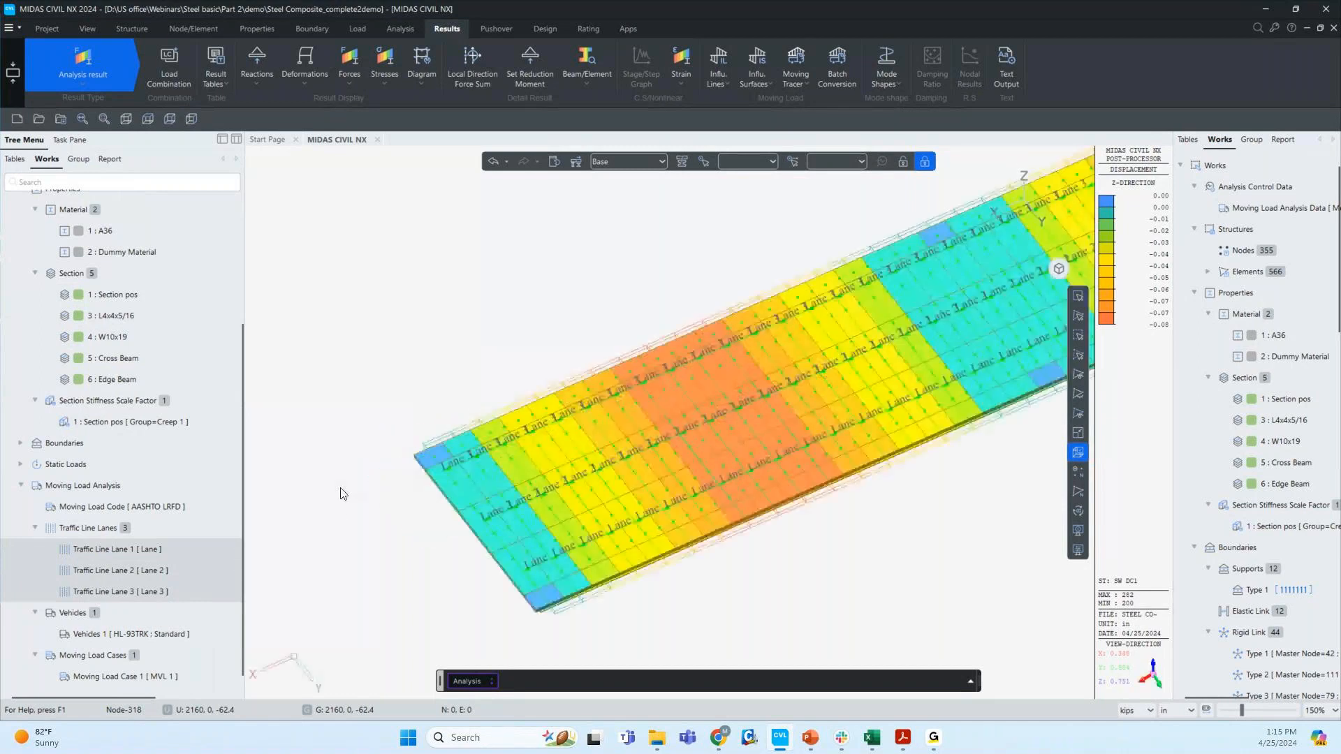
{"action": "scroll", "coordinate": [347, 482], "scroll_direction": "up", "scroll_amount": 3}
{"action": "scroll", "coordinate": [346, 482], "scroll_direction": "down", "scroll_amount": 2}
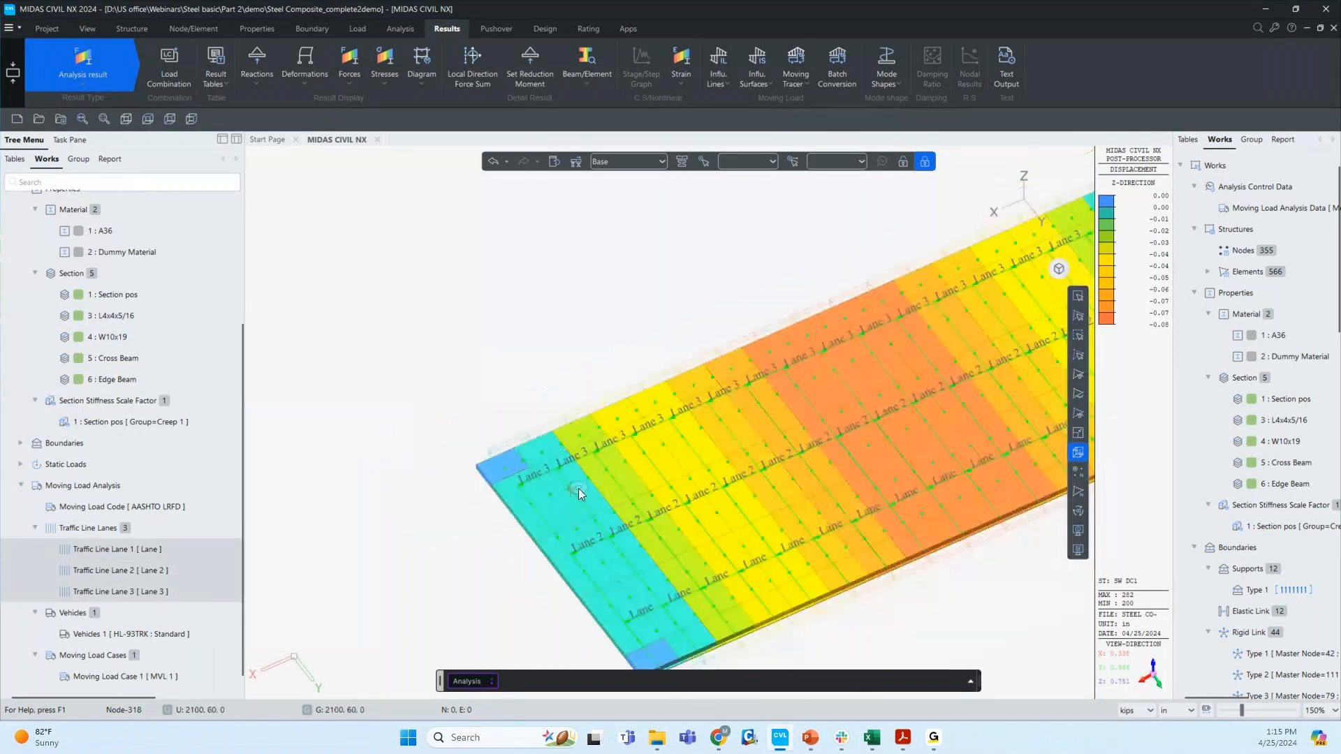
- Review the definition of the HL-93TRK standard vehicular load and close it
{"action": "right_click", "coordinate": [114, 637]}
{"action": "left_click", "coordinate": [155, 675]}
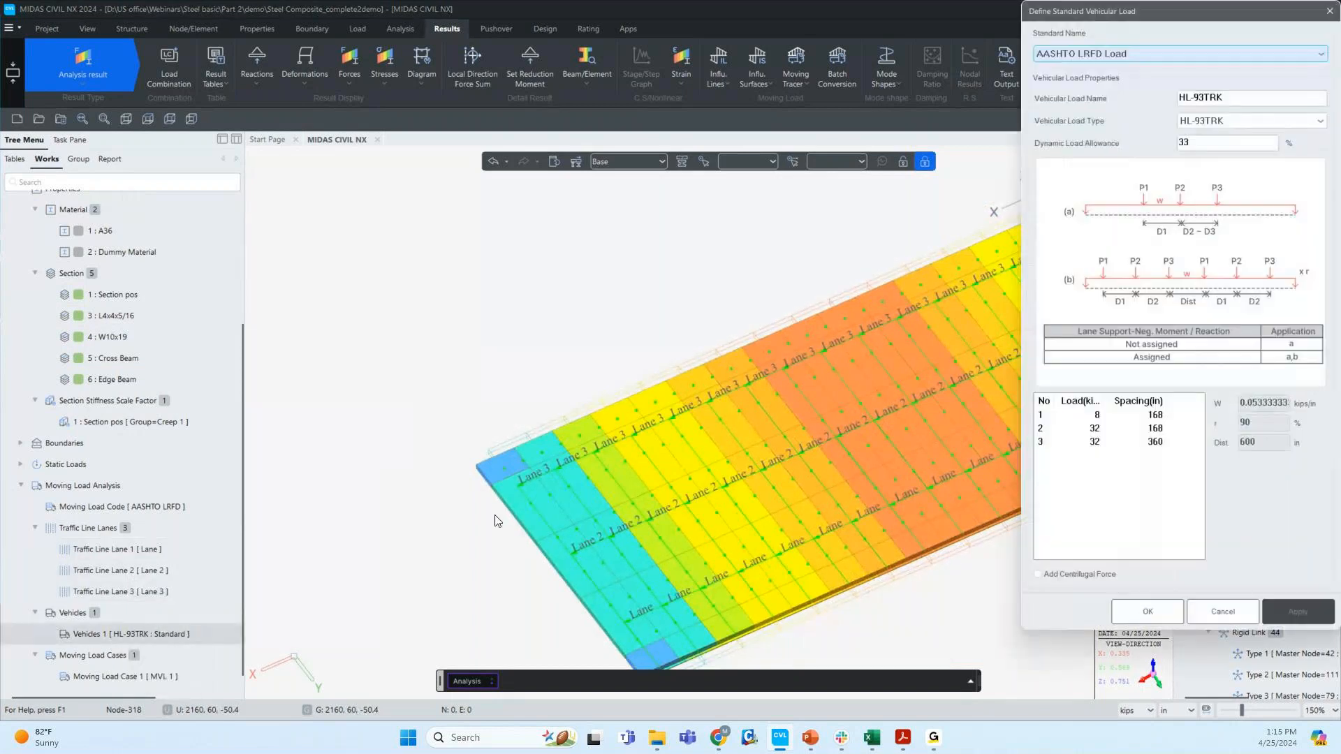
{"action": "left_click_drag", "start_coordinate": [1118, 32], "coordinate": [467, 79]}
{"action": "left_click", "coordinate": [592, 659]}
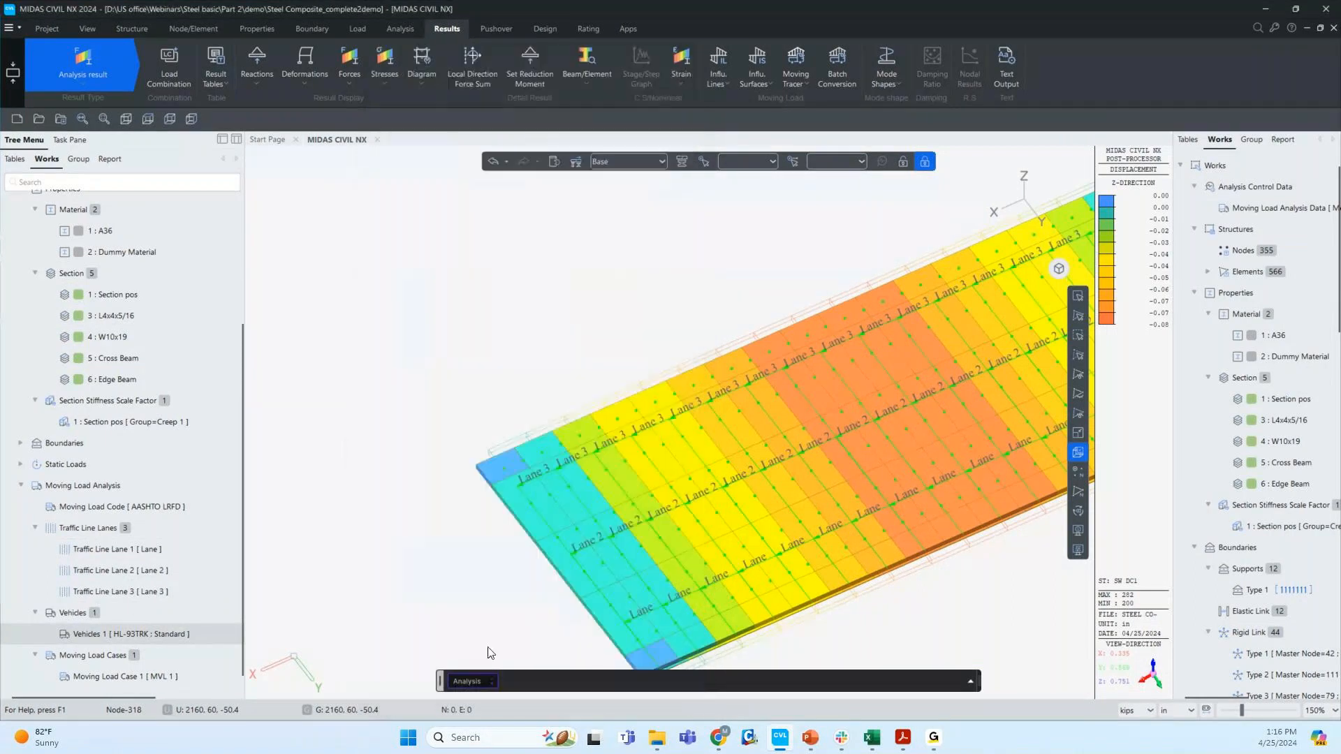
- Review the MVL 1 moving load case definition and its HL-93TRK sub-load case, leaving the sub-load case unmodified
{"action": "left_click", "coordinate": [111, 676]}
{"action": "right_click", "coordinate": [111, 677]}
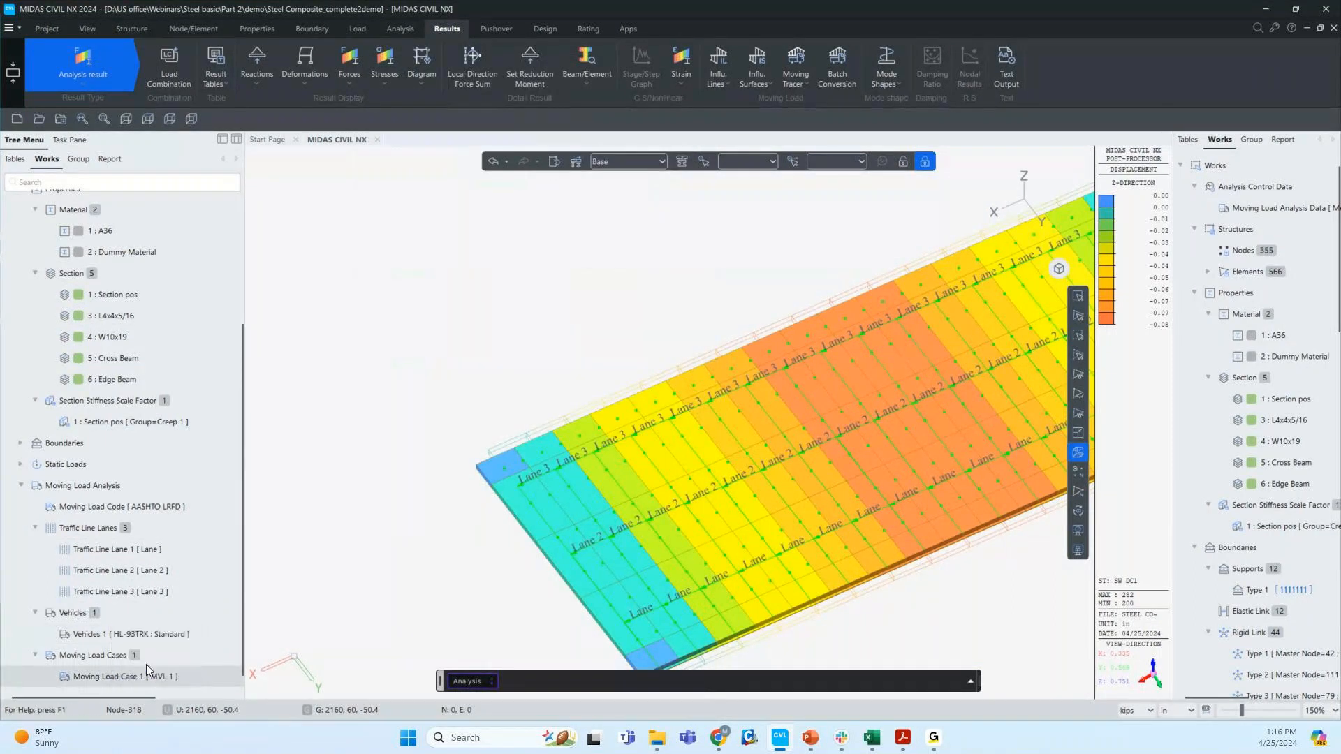
{"action": "left_click", "coordinate": [148, 669]}
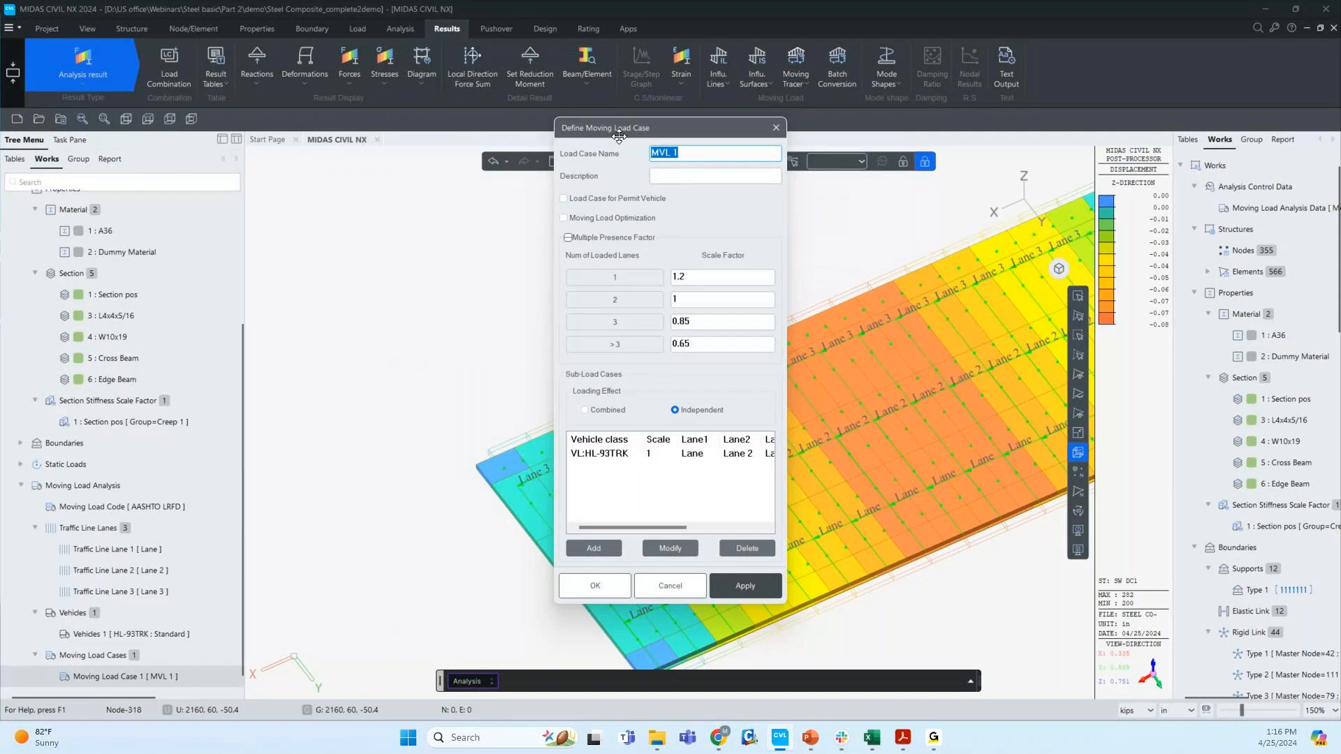
{"action": "left_click_drag", "start_coordinate": [619, 136], "coordinate": [403, 147]}
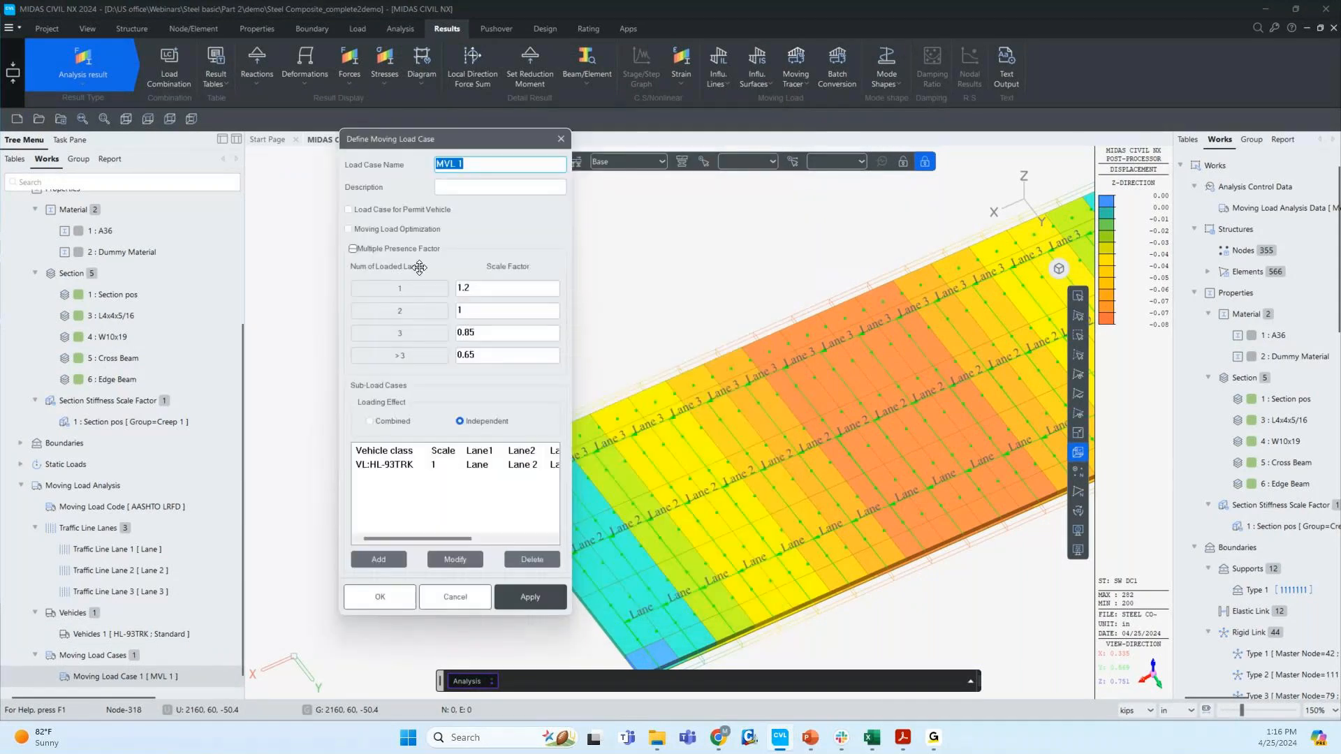
{"action": "left_click", "coordinate": [418, 469]}
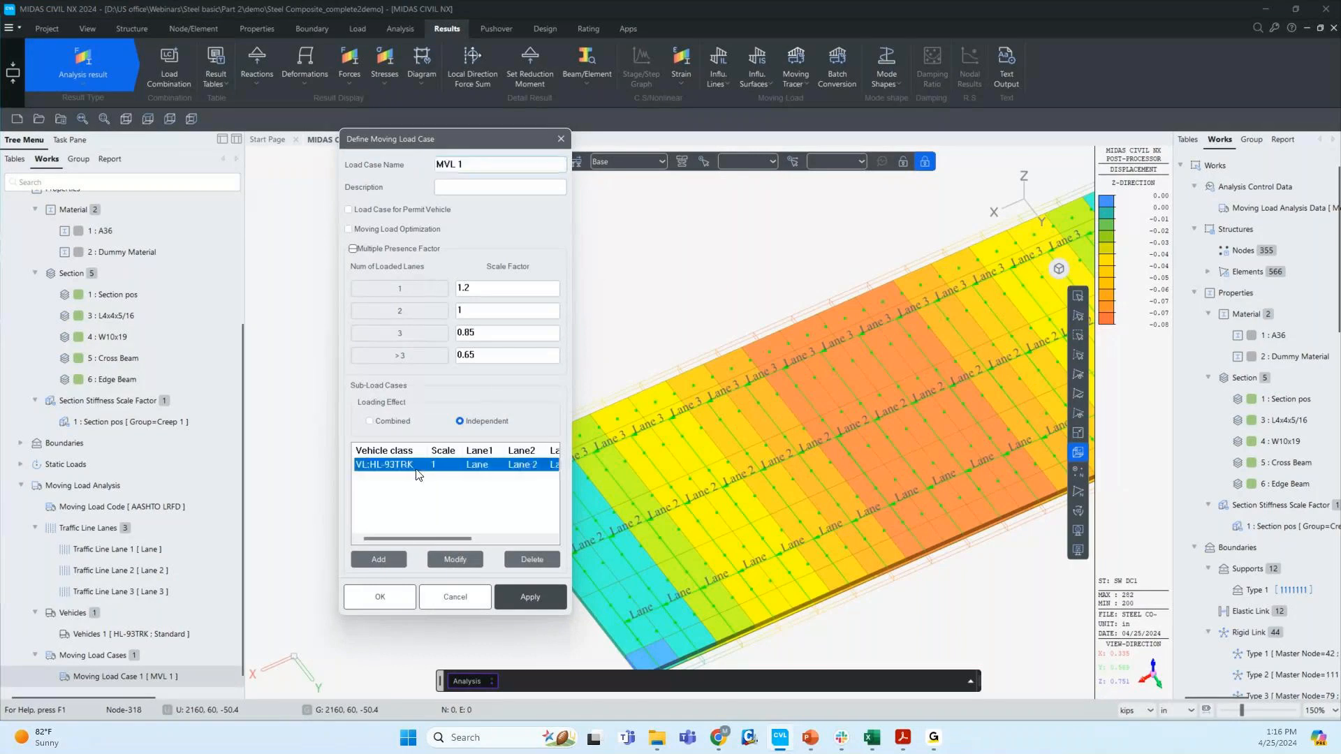
{"action": "left_click", "coordinate": [447, 561]}
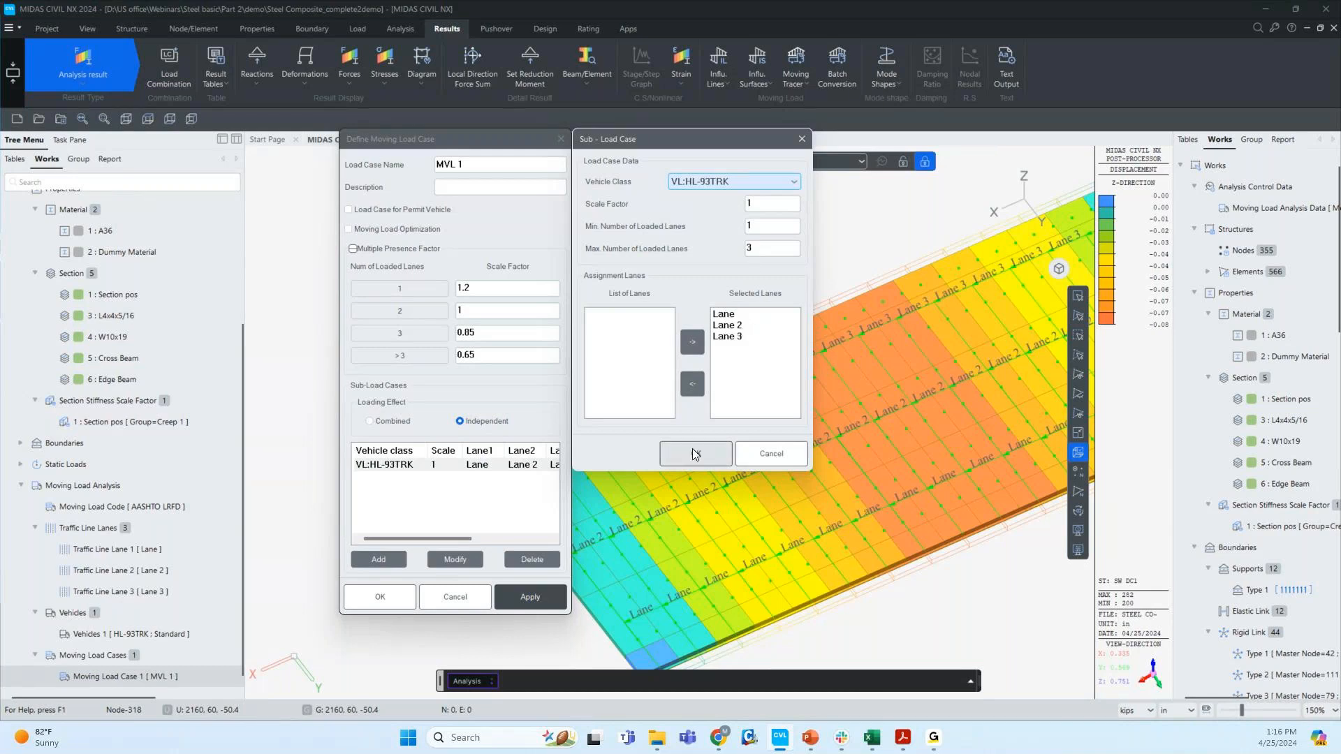
{"action": "left_click", "coordinate": [768, 461]}
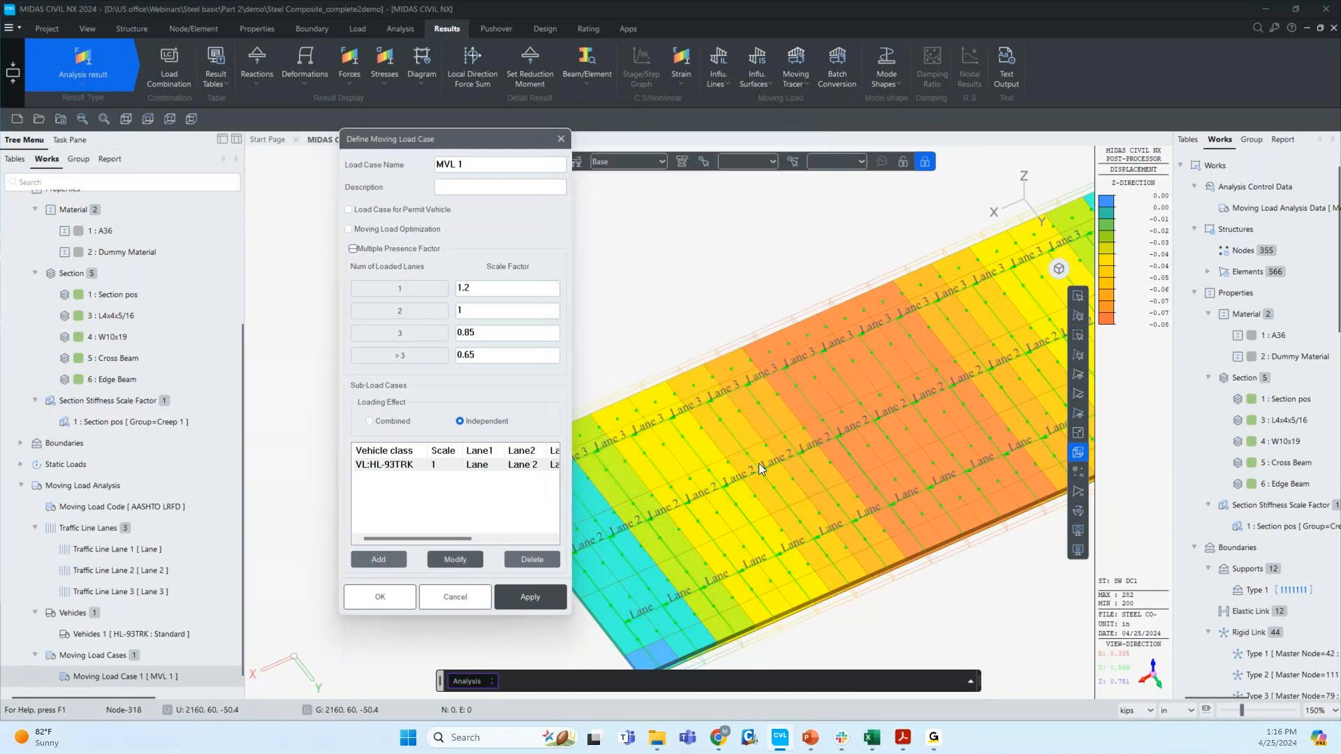
- Examine the settings for adding a sub-load case with vehicle class VL:HL-93TRK, and close the MVL 1 definition without saving
{"action": "left_click", "coordinate": [367, 559]}
{"action": "left_click", "coordinate": [691, 180]}
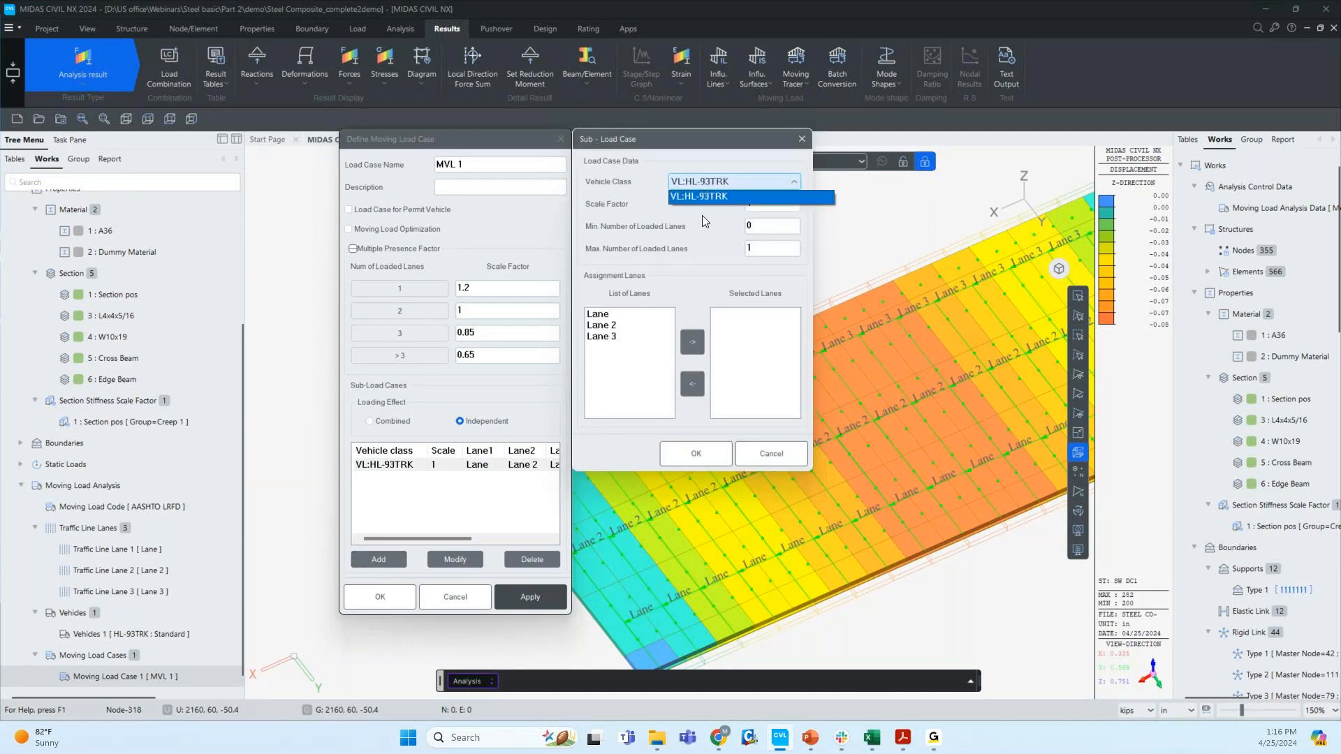
{"action": "left_click", "coordinate": [702, 197]}
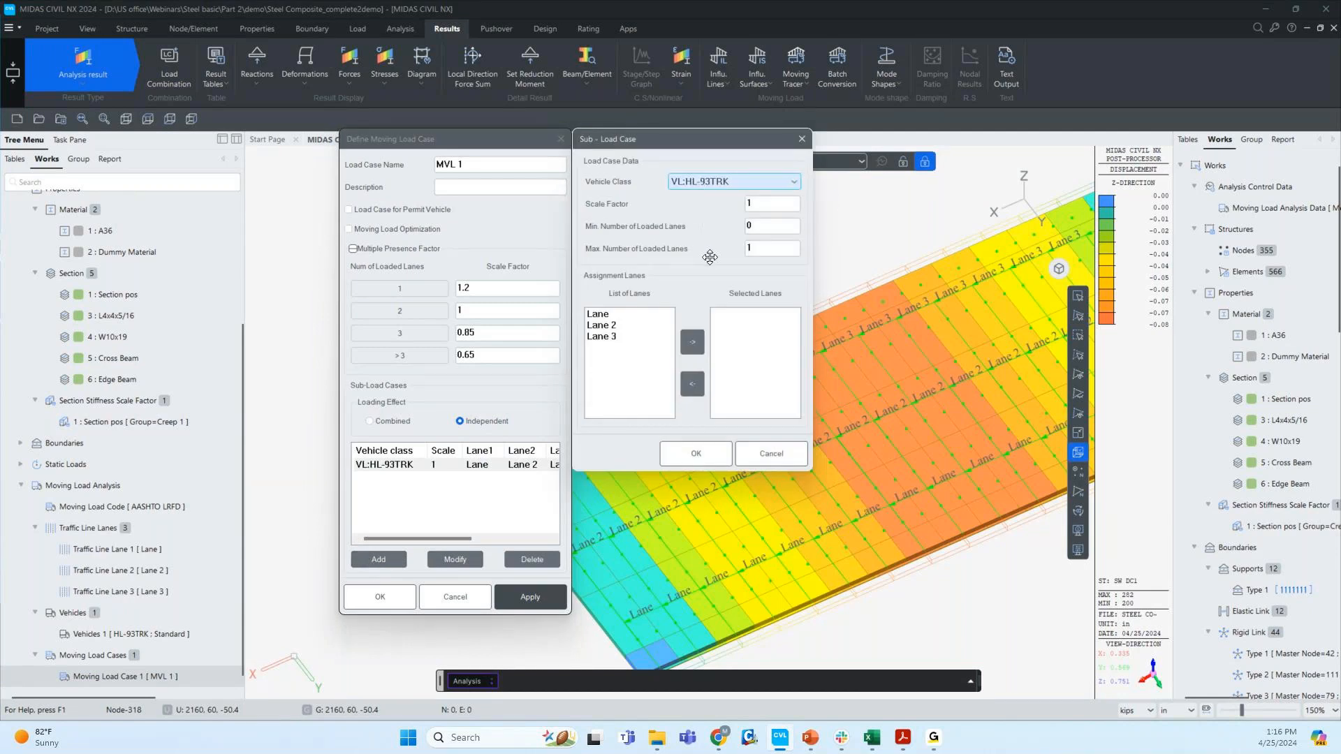
{"action": "left_click", "coordinate": [681, 455]}
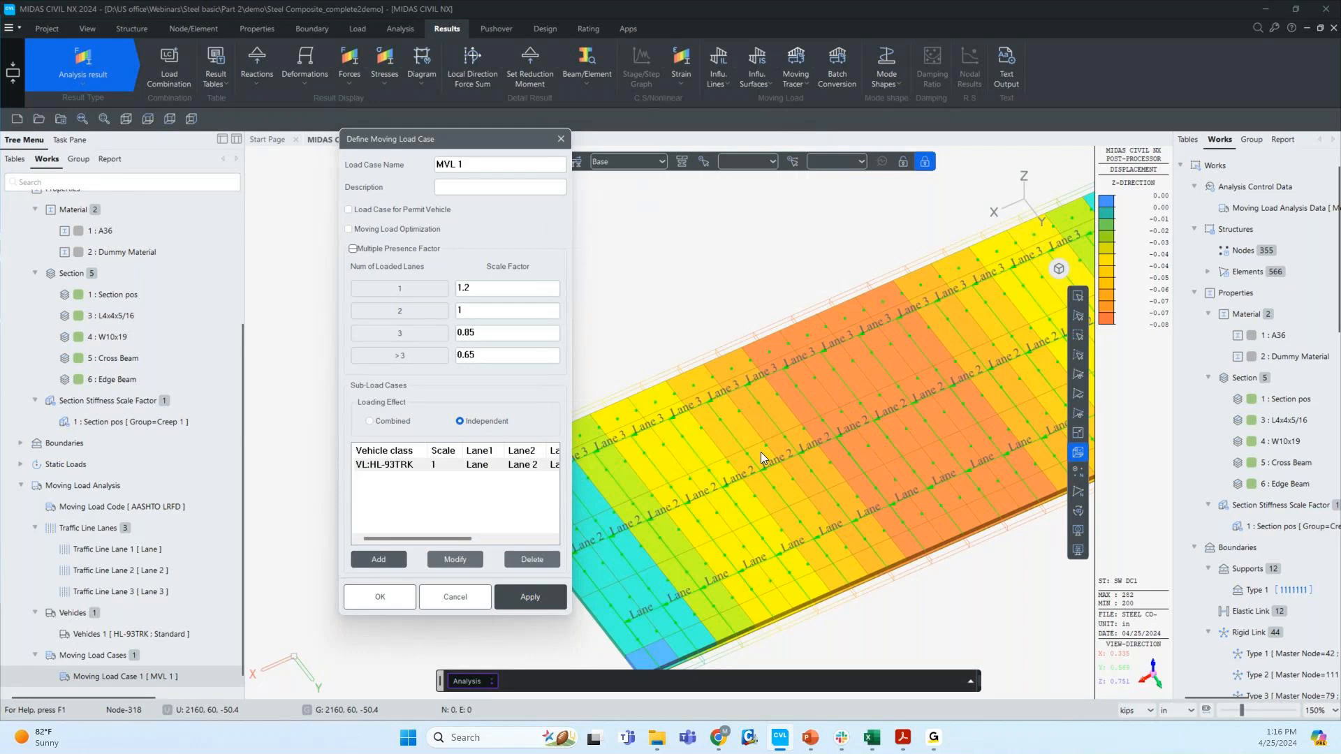
{"action": "left_click", "coordinate": [446, 604]}
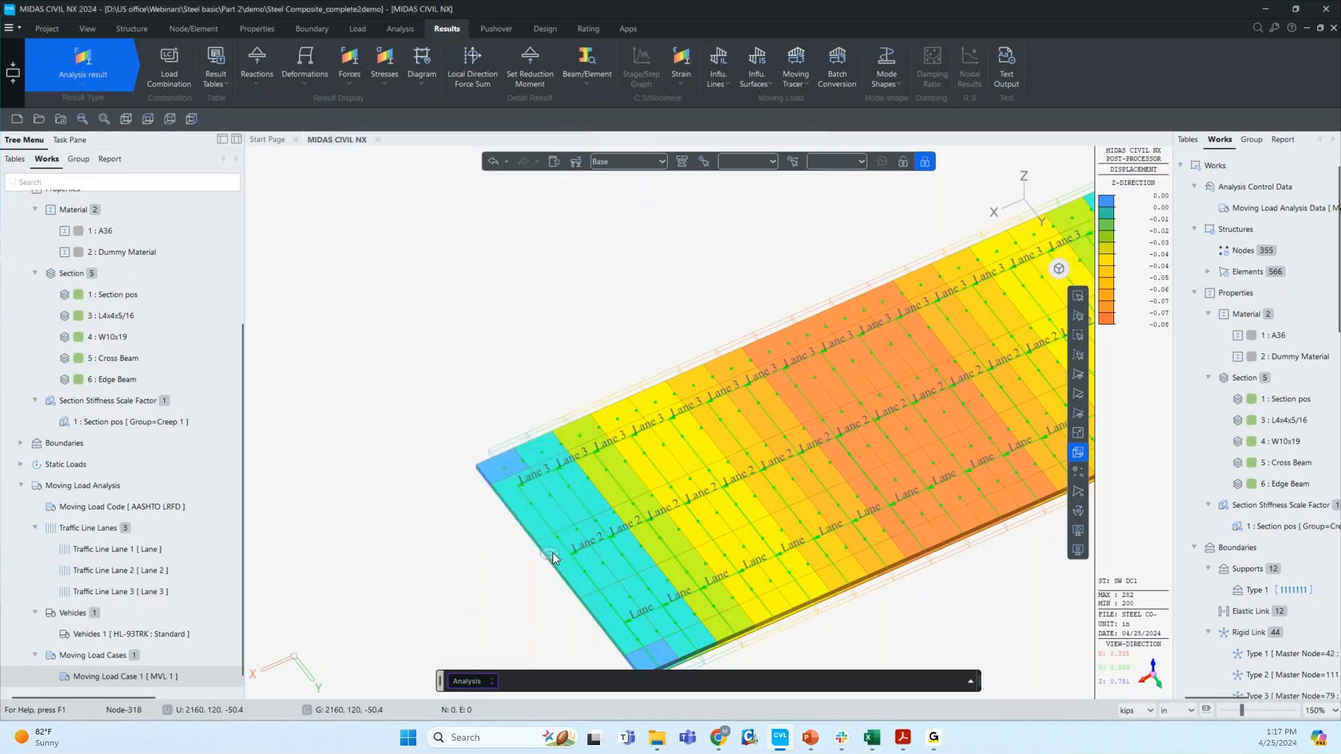
- Display the My beam diagrams for the load case MVmax: MVL 1 on the bridge
{"action": "scroll", "coordinate": [569, 434], "scroll_direction": "down", "scroll_amount": 1}
{"action": "scroll", "coordinate": [502, 443], "scroll_direction": "down", "scroll_amount": 3}
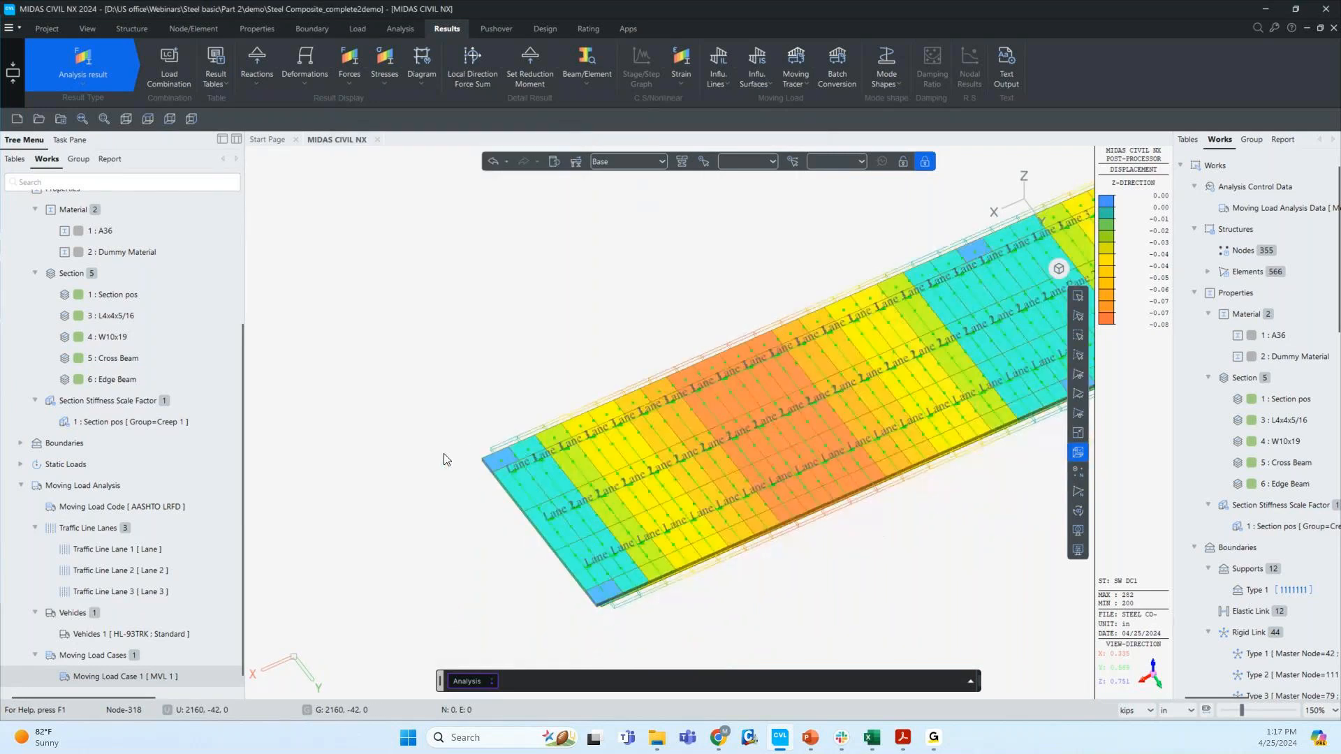
{"action": "mouse_move", "coordinate": [536, 370]}
{"action": "middle_mouse_down", "text": "ctrl"}
{"action": "mouse_move", "coordinate": [485, 405]}
{"action": "mouse_move", "coordinate": [536, 364]}
{"action": "middle_mouse_up", "text": "ctrl"}
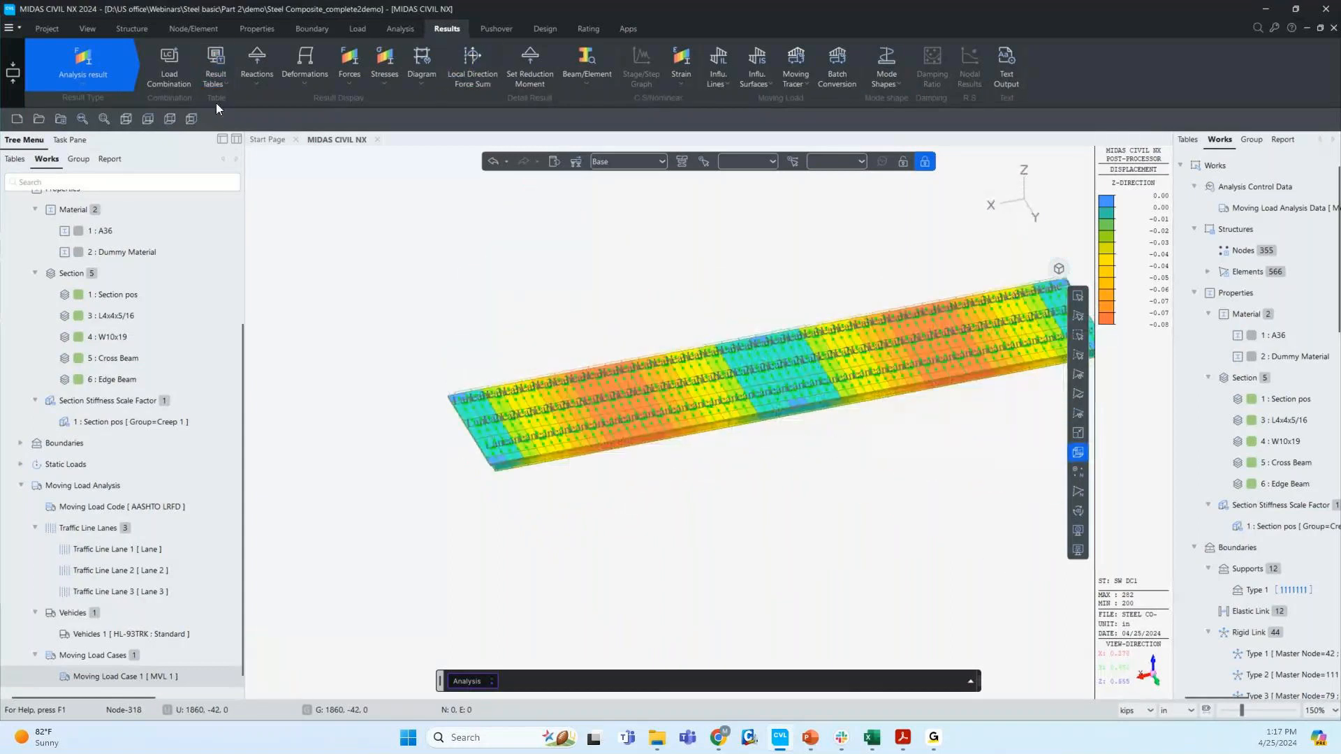
{"action": "left_click", "coordinate": [345, 82]}
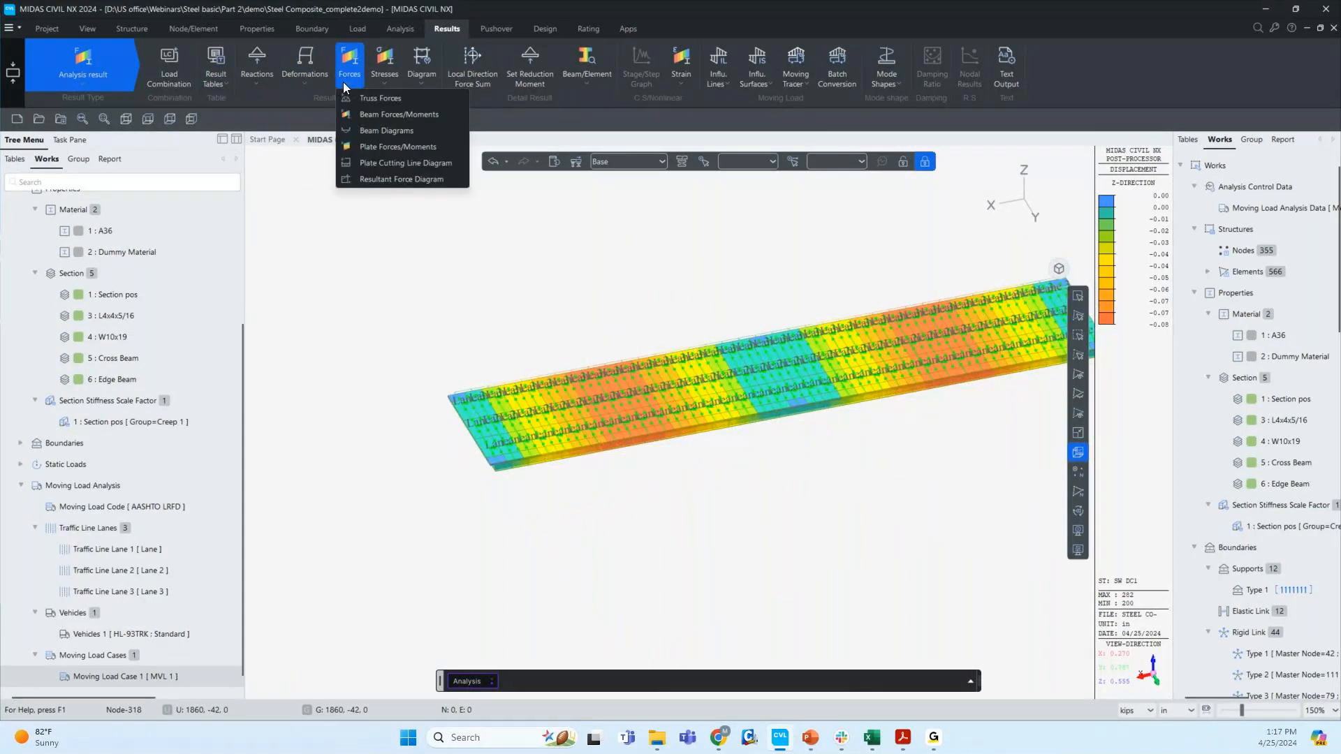
{"action": "left_click", "coordinate": [386, 131]}
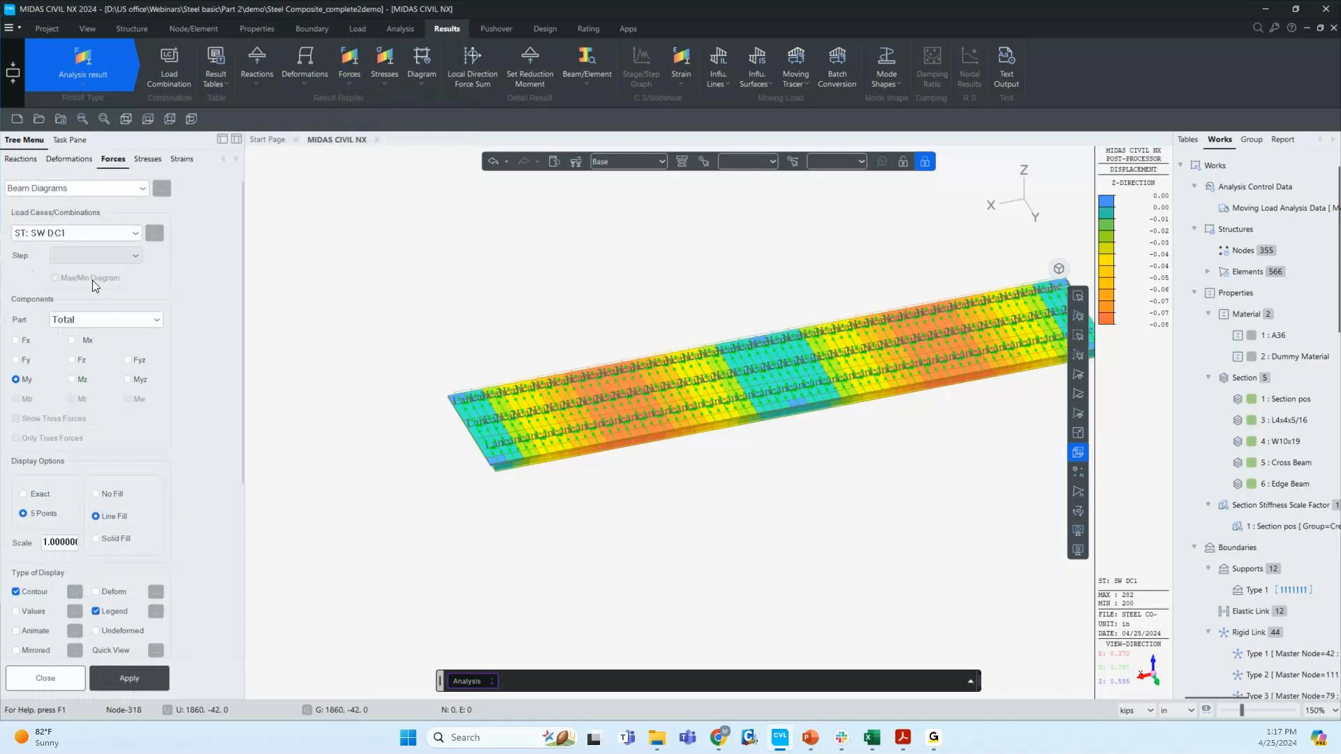
{"action": "left_click", "coordinate": [89, 235]}
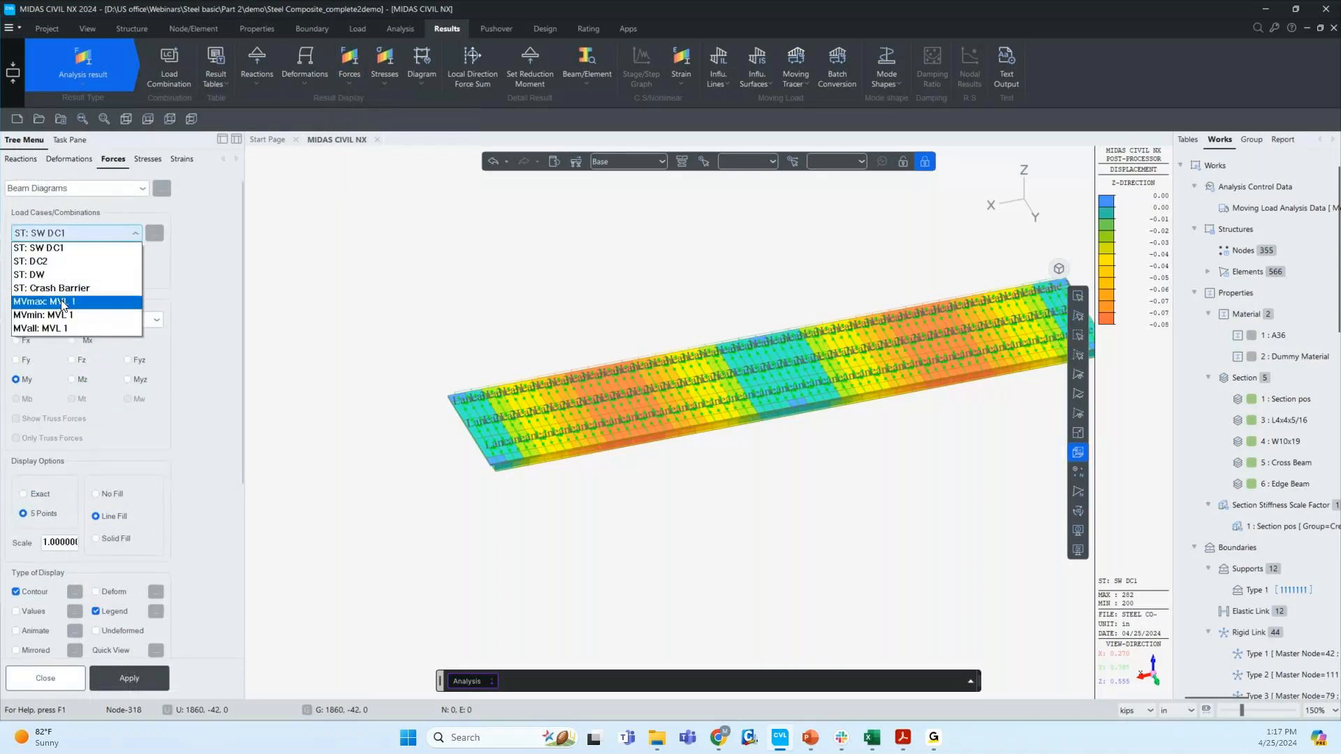
{"action": "left_click", "coordinate": [61, 304]}
{"action": "left_click", "coordinate": [121, 673]}
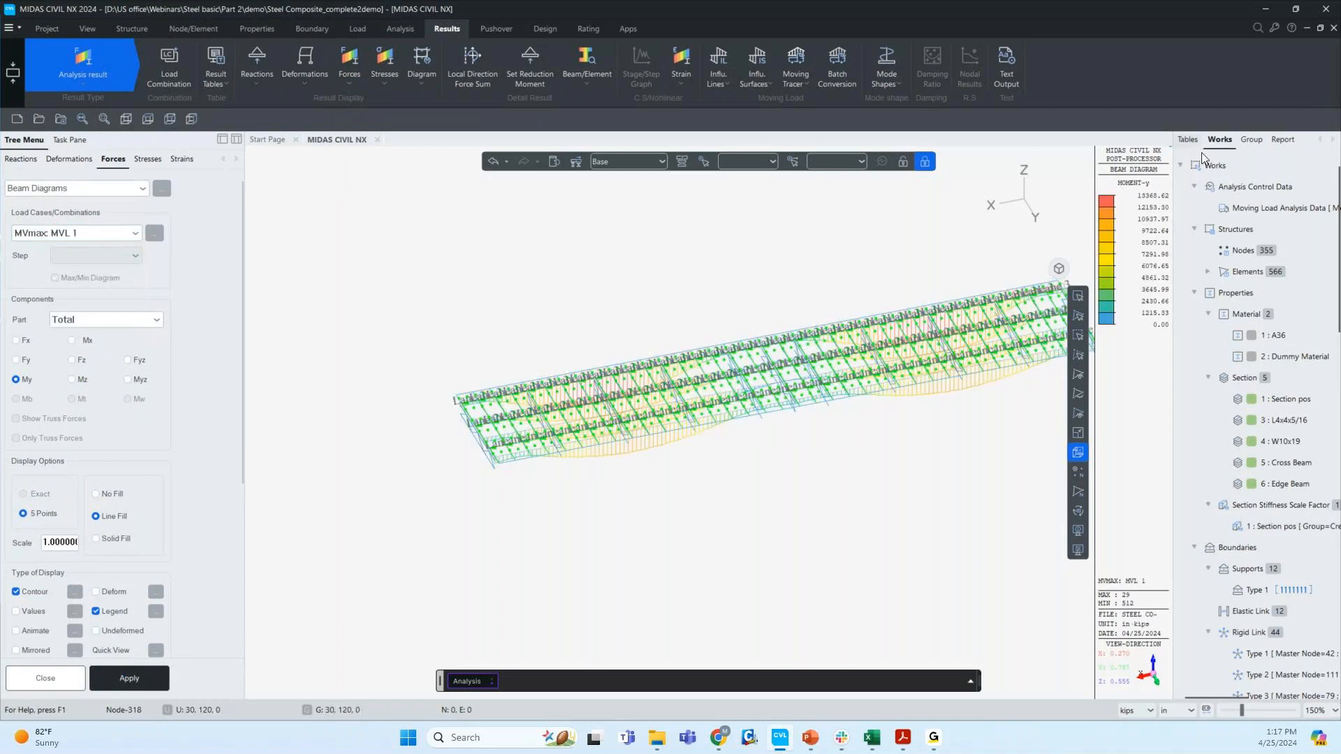
- Hide the traffic line lanes from the model view
{"action": "scroll", "coordinate": [1214, 609], "scroll_direction": "down", "scroll_amount": 4}
{"action": "scroll", "coordinate": [1216, 516], "scroll_direction": "up", "scroll_amount": 4}
{"action": "scroll", "coordinate": [1219, 320], "scroll_direction": "down", "scroll_amount": 9}
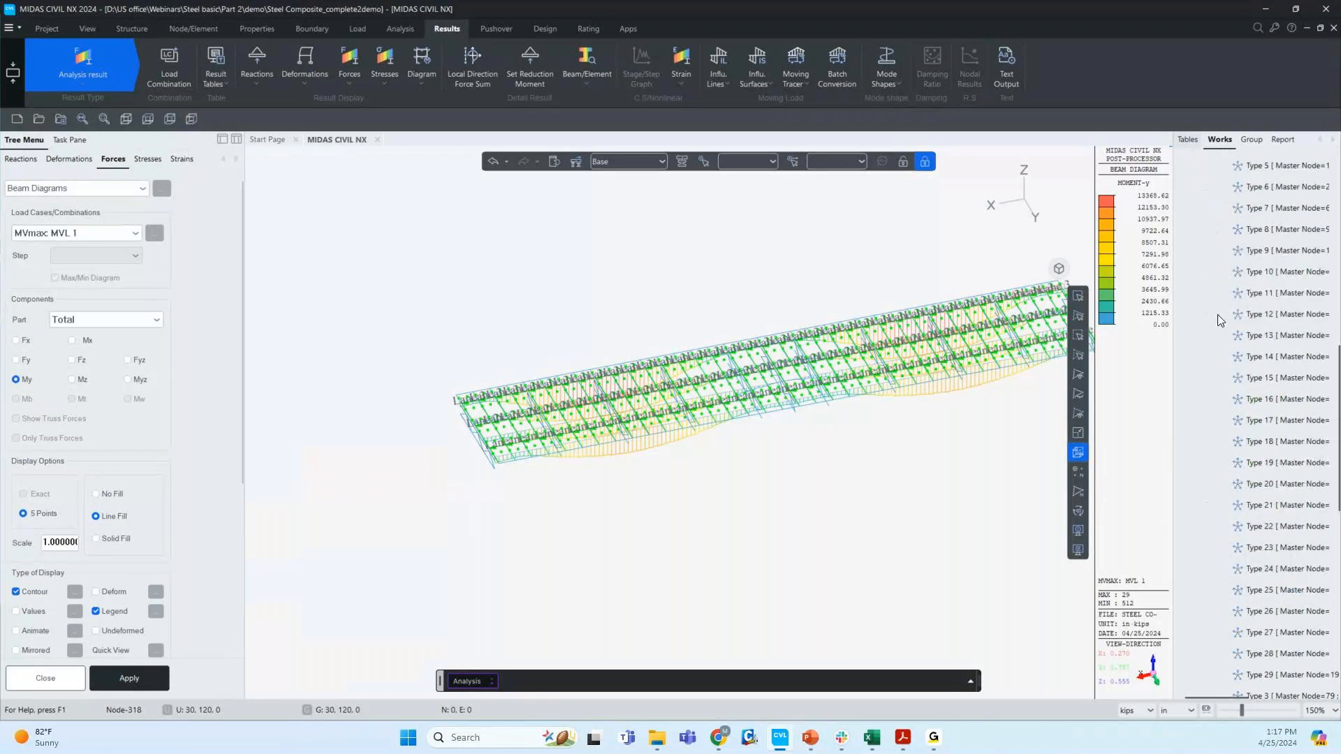
{"action": "scroll", "coordinate": [1221, 374], "scroll_direction": "up", "scroll_amount": 7}
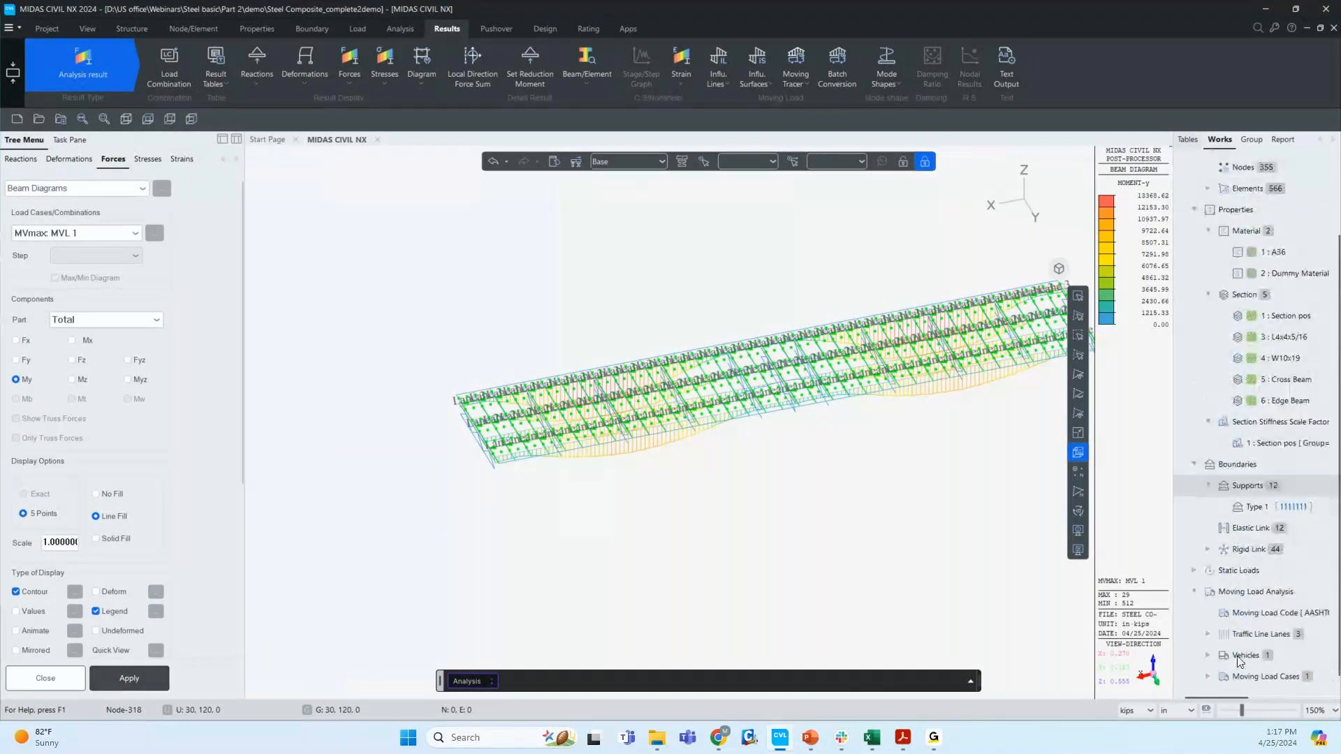
{"action": "left_click", "coordinate": [1206, 634]}
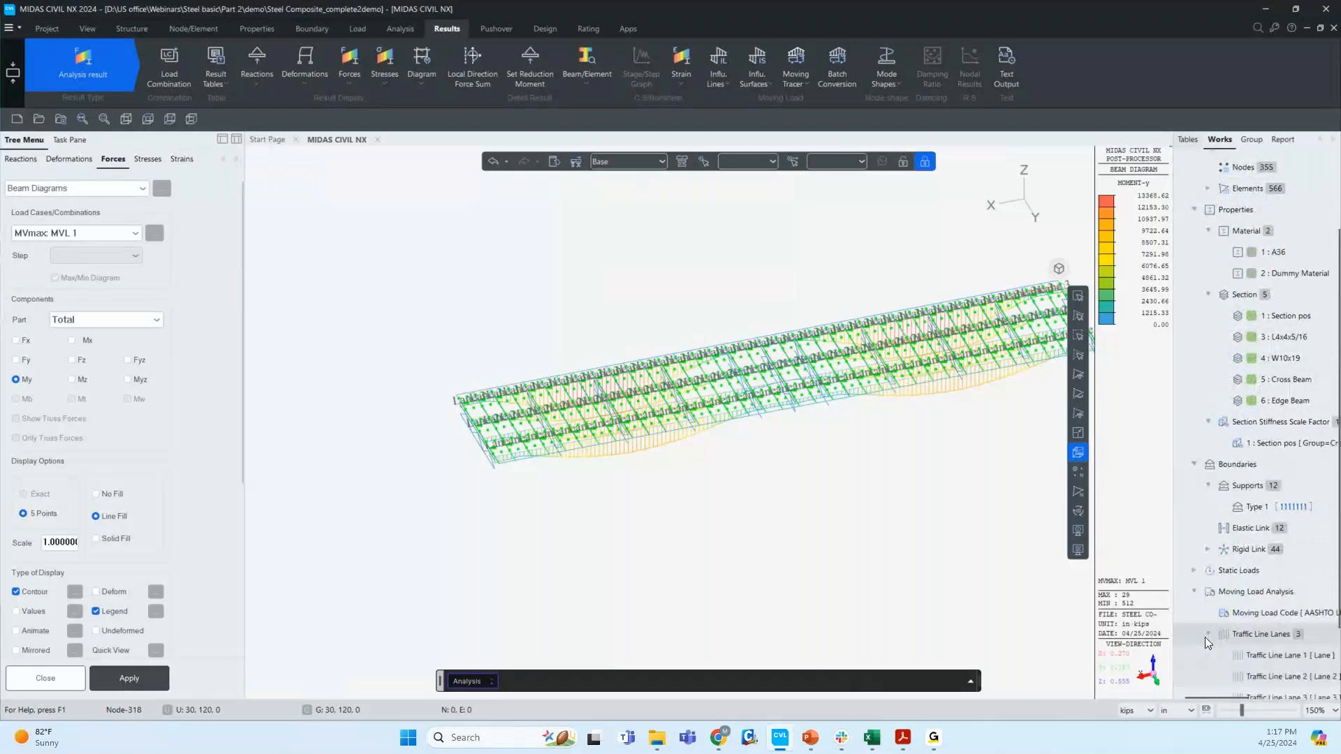
{"action": "right_click", "coordinate": [1260, 634]}
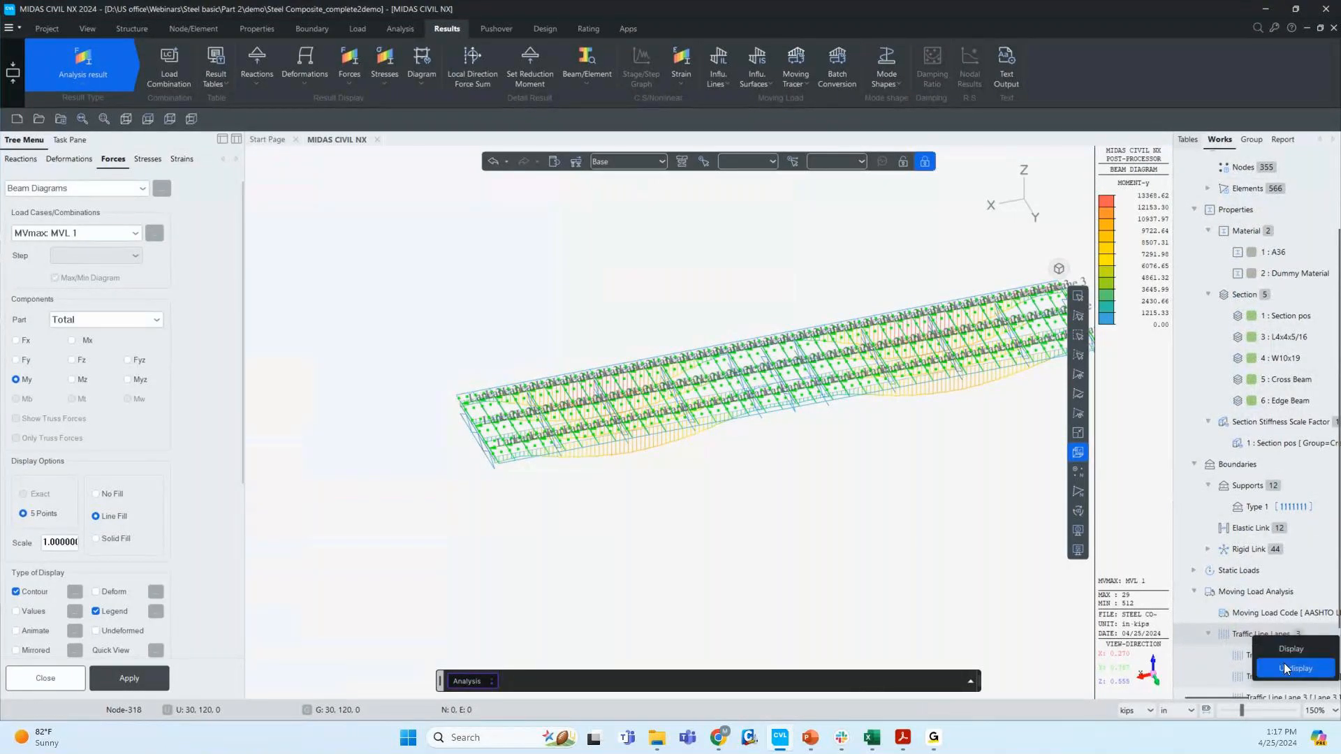
{"action": "left_click", "coordinate": [1283, 668]}
- Show the beam moment diagrams with solid fill and set the length unit to ft
{"action": "left_click", "coordinate": [96, 538]}
{"action": "left_click", "coordinate": [129, 678]}
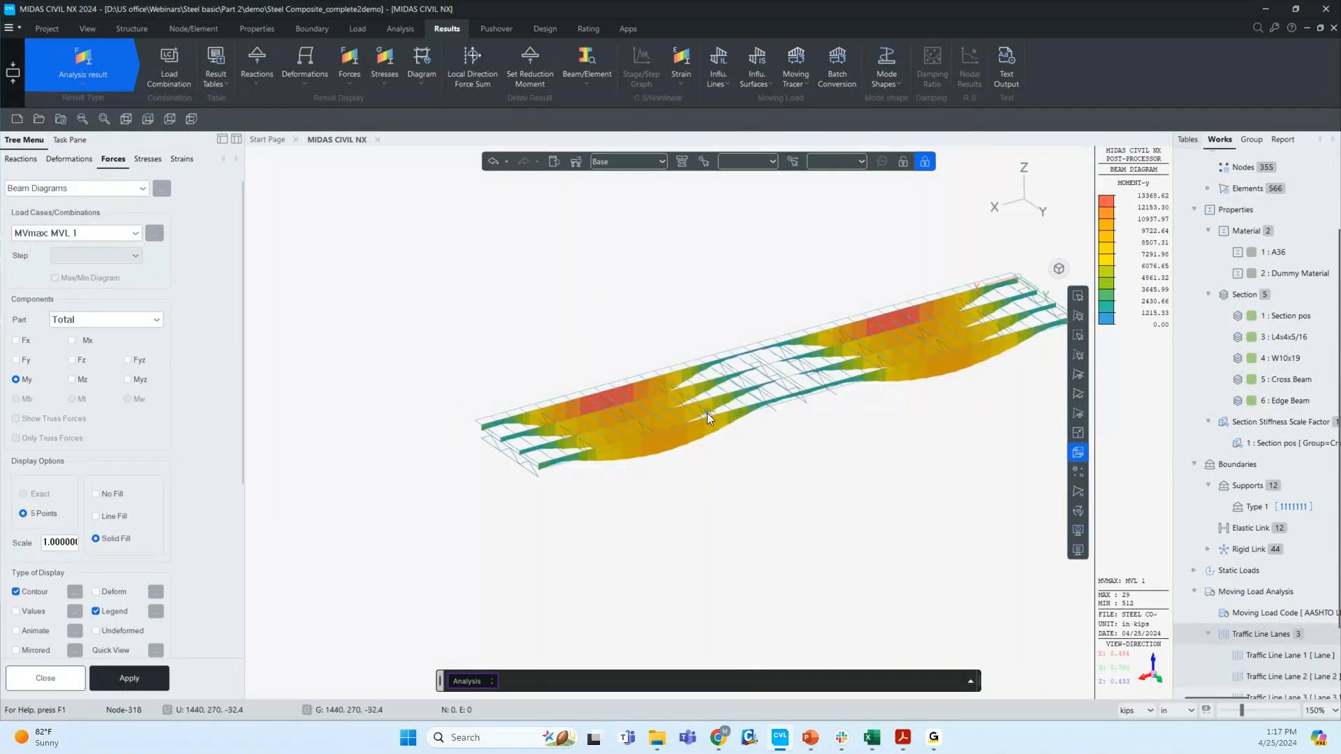
{"action": "middle_click_drag", "start_coordinate": [707, 412], "coordinate": [700, 418], "text": "ctrl"}
{"action": "left_click", "coordinate": [1173, 709]}
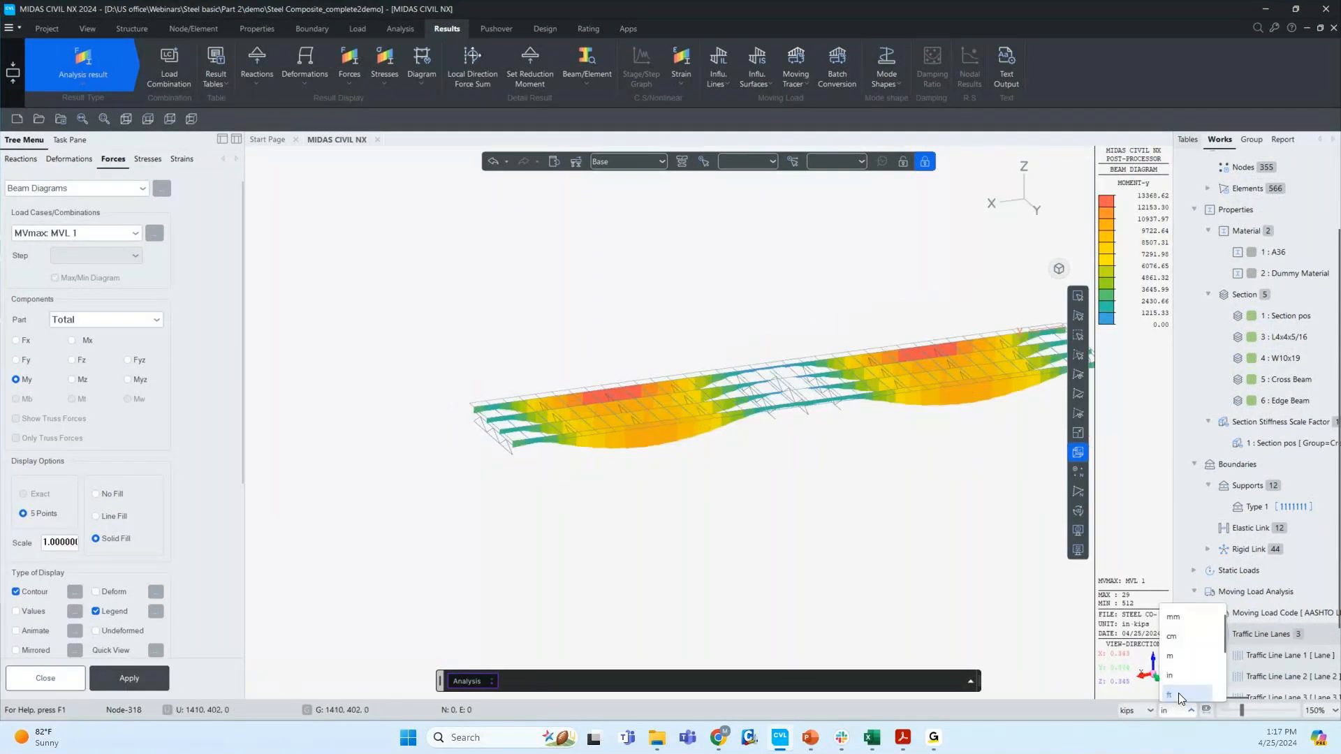
{"action": "left_click", "coordinate": [1180, 695]}
{"action": "middle_click_drag", "start_coordinate": [1027, 381], "coordinate": [829, 384]}
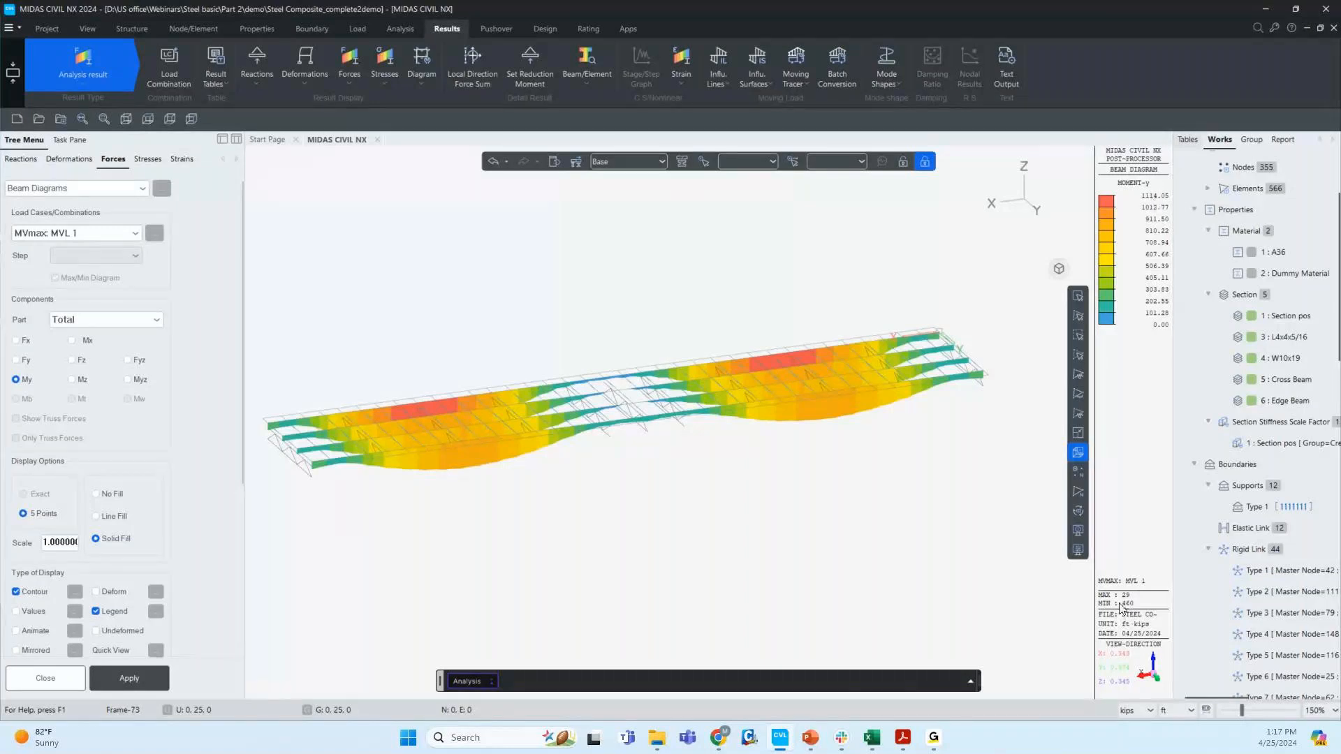
- Select element 29 and examine the peak moment regions along the girders from several angles
{"action": "left_click", "coordinate": [826, 168]}
{"action": "type", "text": "29"}
{"action": "key", "text": "Return"}
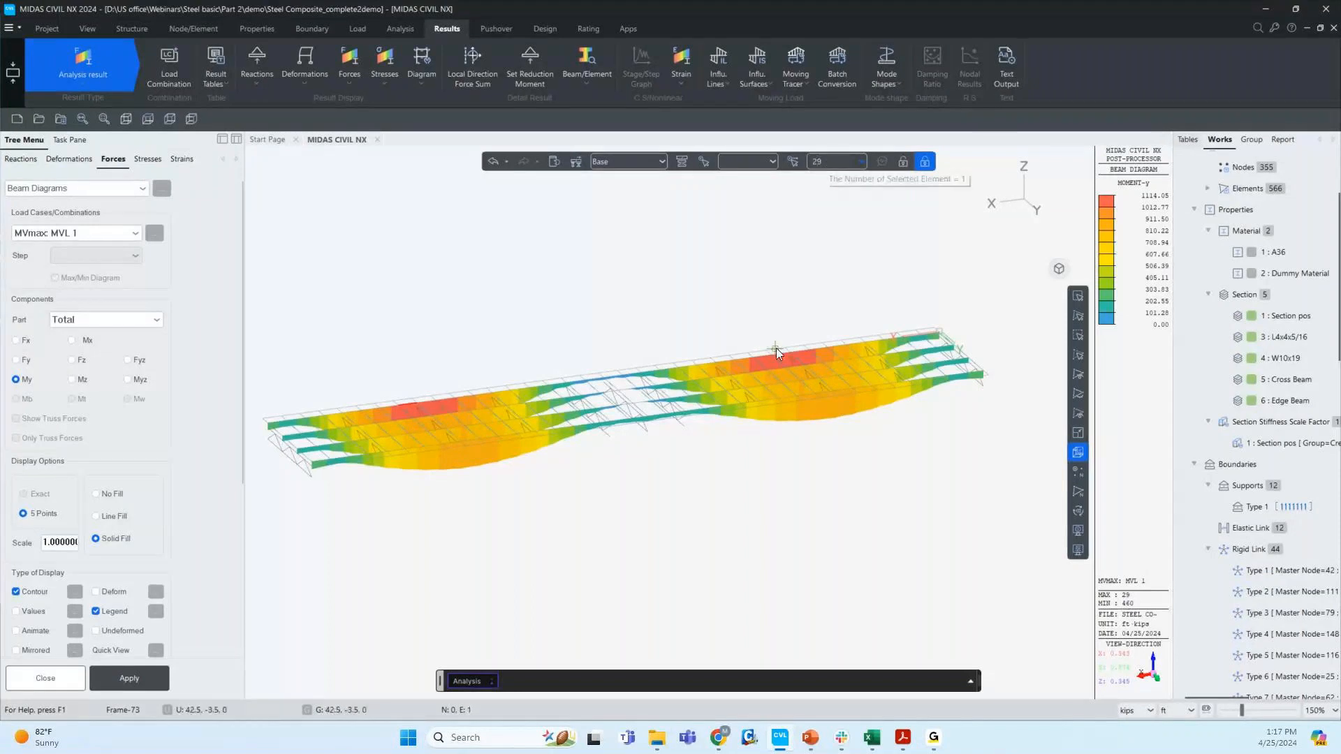
{"action": "middle_click_drag", "start_coordinate": [902, 349], "coordinate": [581, 354], "text": "ctrl"}
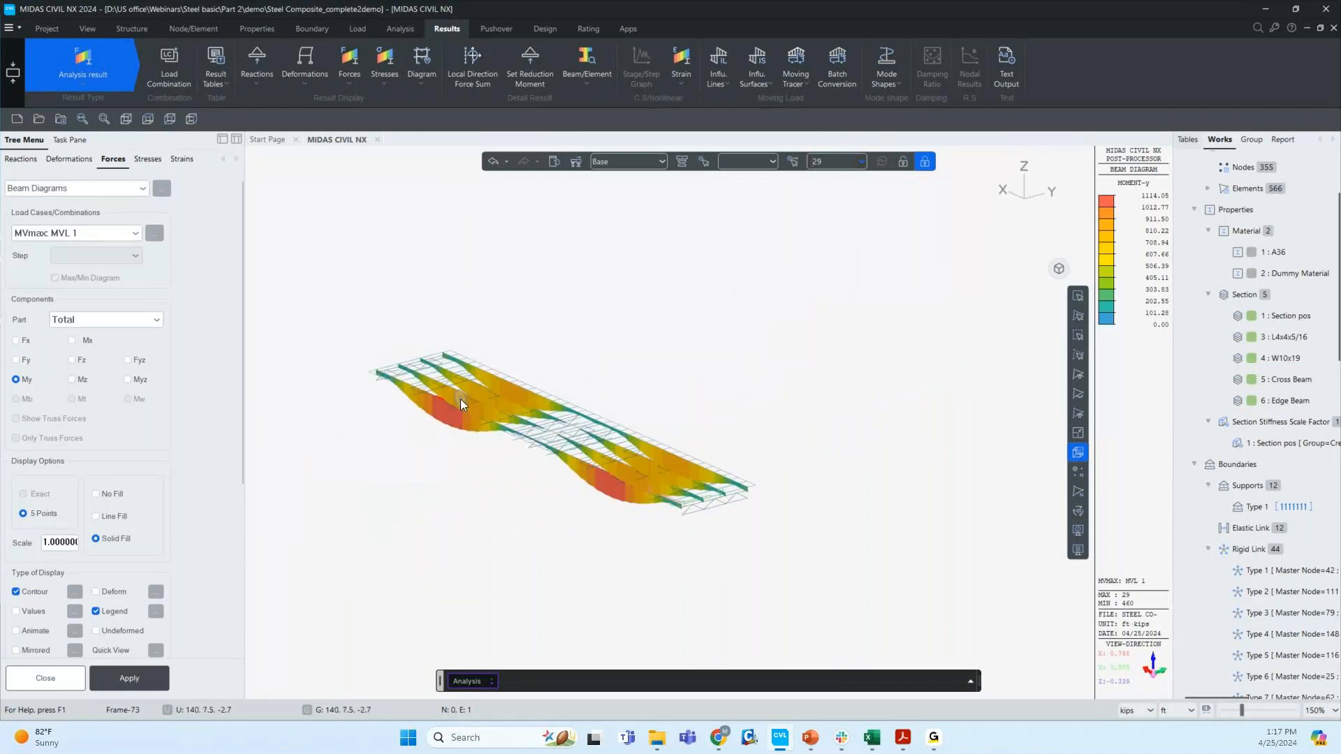
{"action": "middle_click_drag", "start_coordinate": [433, 399], "coordinate": [568, 518], "text": "ctrl"}
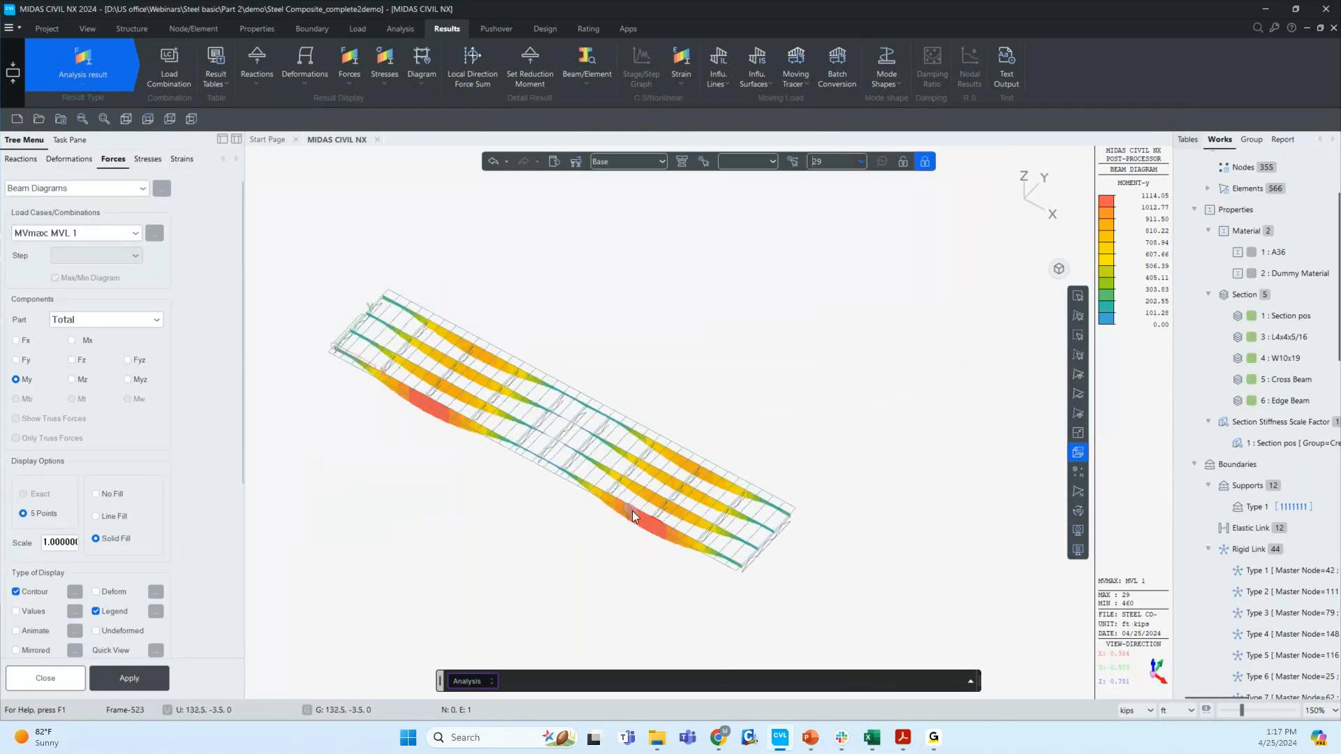
{"action": "scroll", "coordinate": [634, 511], "scroll_direction": "up", "scroll_amount": 3}
{"action": "scroll", "coordinate": [634, 512], "scroll_direction": "up", "scroll_amount": 2}
{"action": "scroll", "coordinate": [640, 510], "scroll_direction": "up", "scroll_amount": 3}
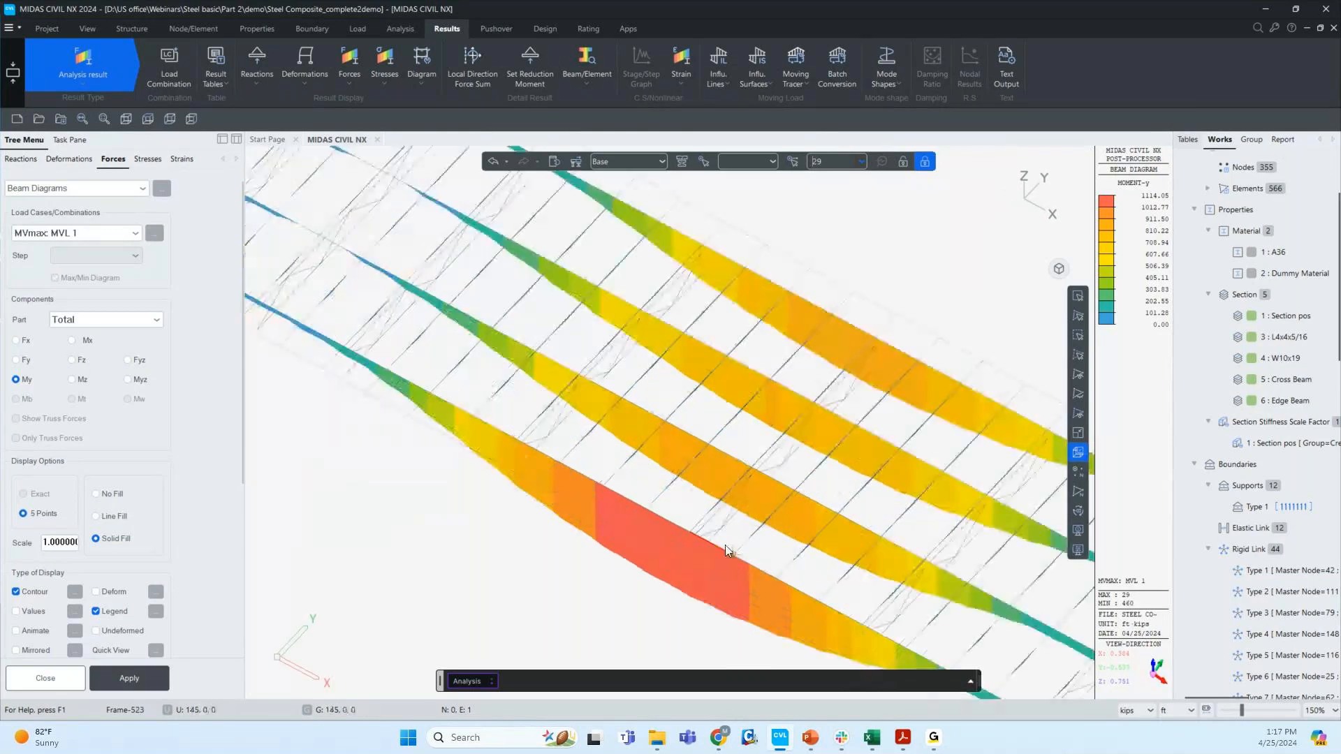
{"action": "scroll", "coordinate": [726, 547], "scroll_direction": "down", "scroll_amount": 5}
{"action": "middle_click_drag", "start_coordinate": [726, 547], "coordinate": [593, 489], "text": "ctrl"}
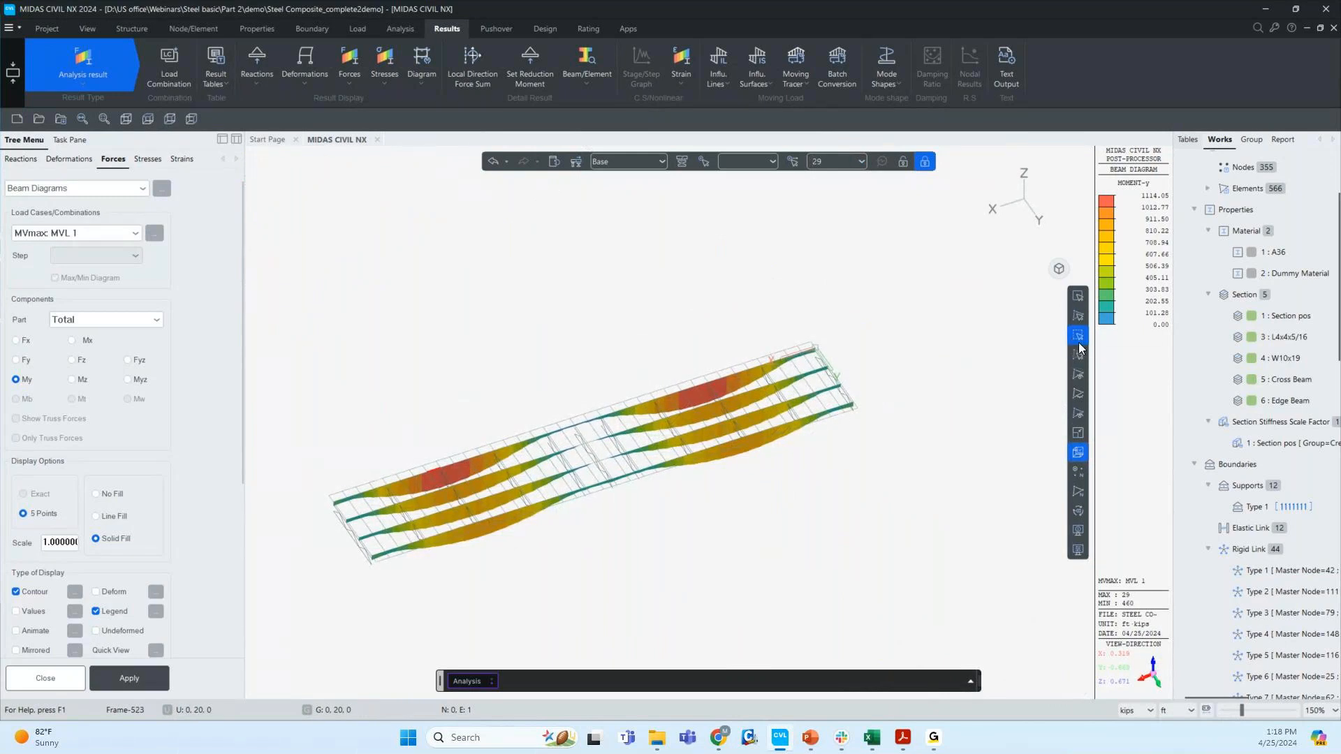
- Isolate element 29 to inspect its moment diagram, and reactivate the whole bridge model
{"action": "left_click", "coordinate": [1079, 375]}
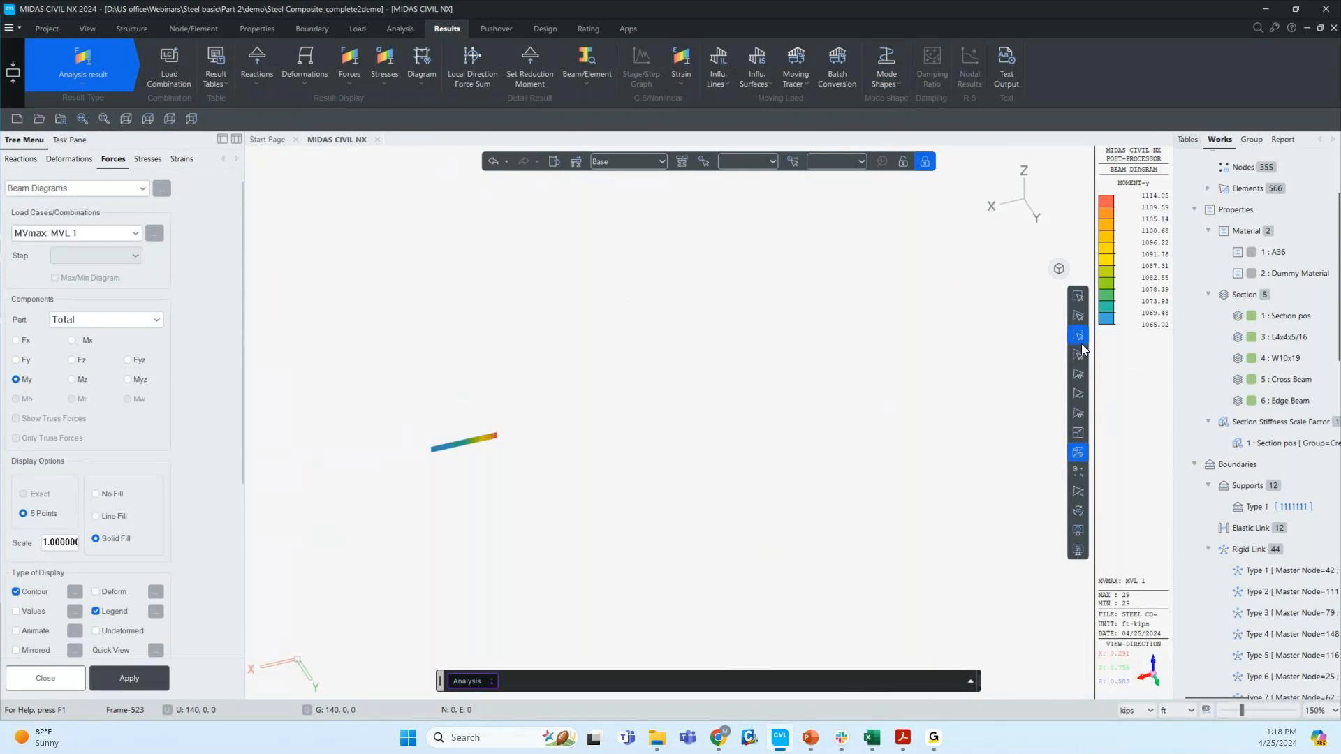
{"action": "left_click", "coordinate": [1079, 414]}
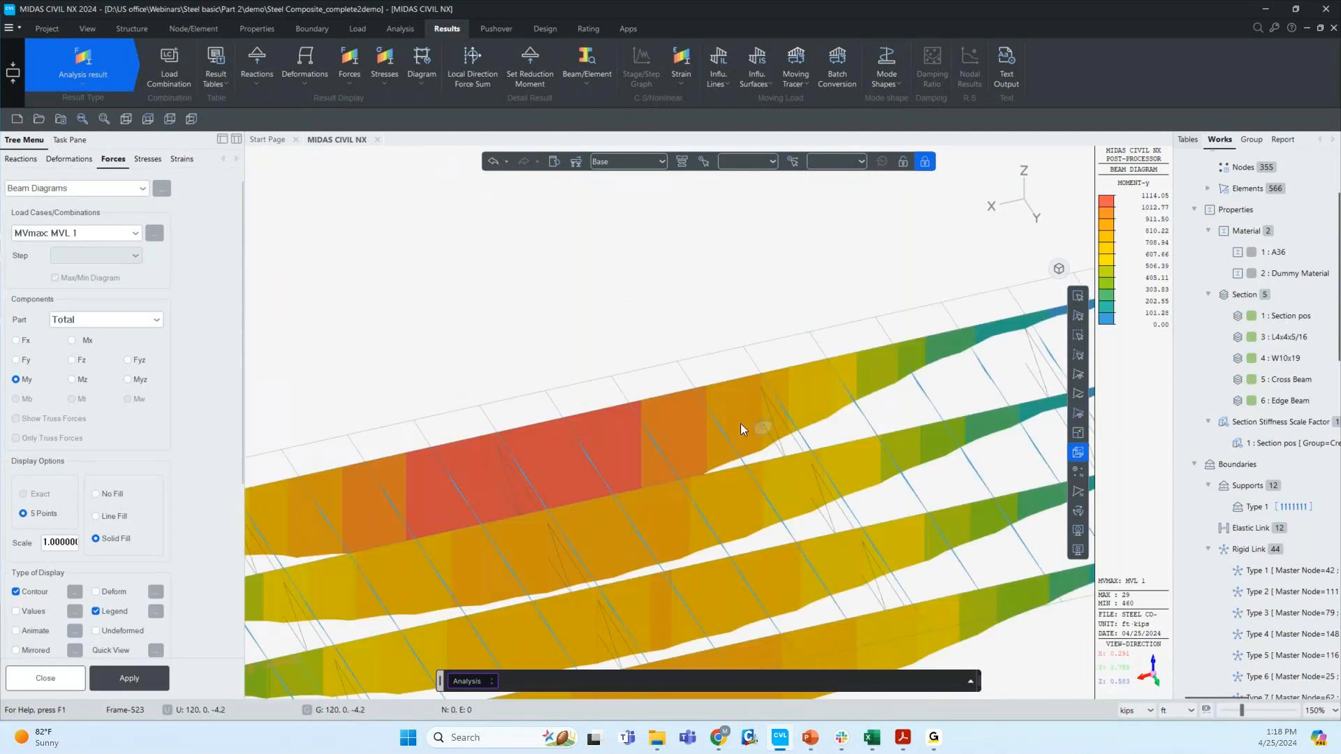
{"action": "scroll", "coordinate": [593, 358], "scroll_direction": "down", "scroll_amount": 5}
{"action": "middle_click_drag", "start_coordinate": [586, 365], "coordinate": [646, 279], "text": "ctrl"}
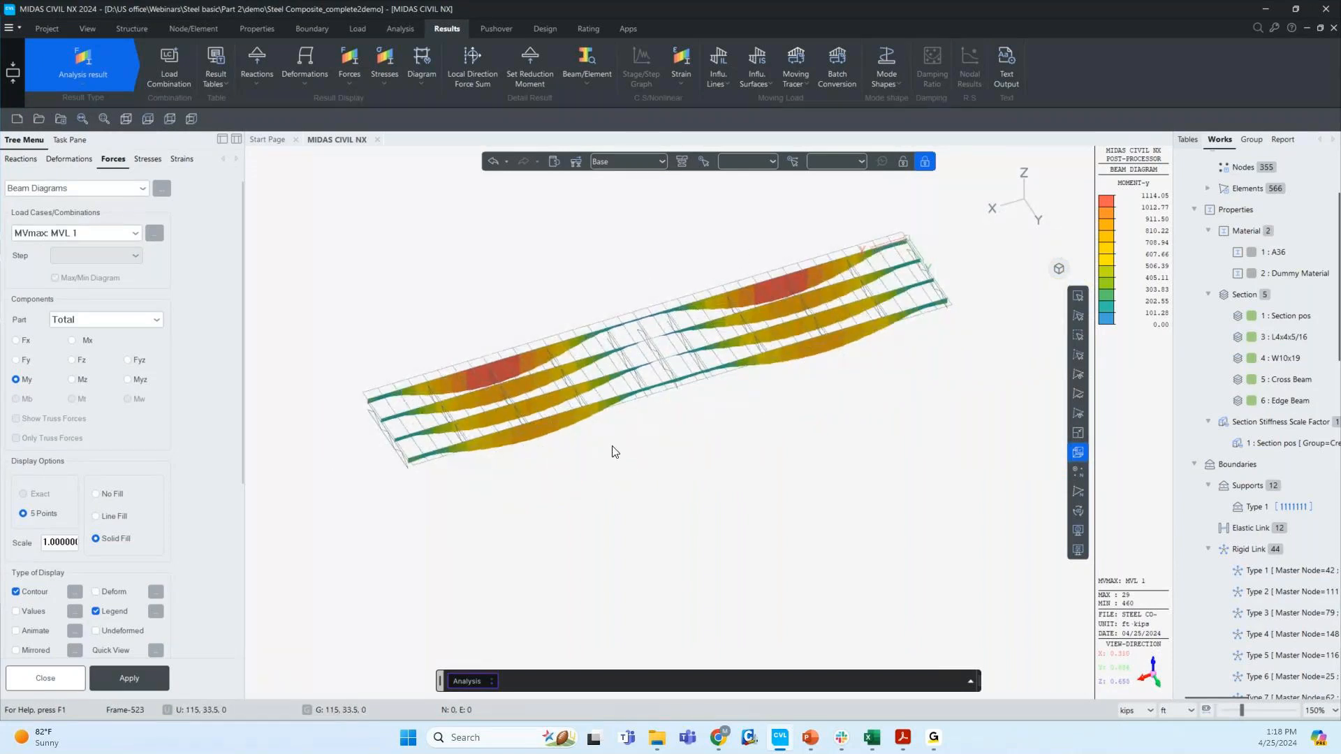
- Display the My beam diagrams for the load case MVmin: MVL 1
{"action": "left_click", "coordinate": [77, 232]}
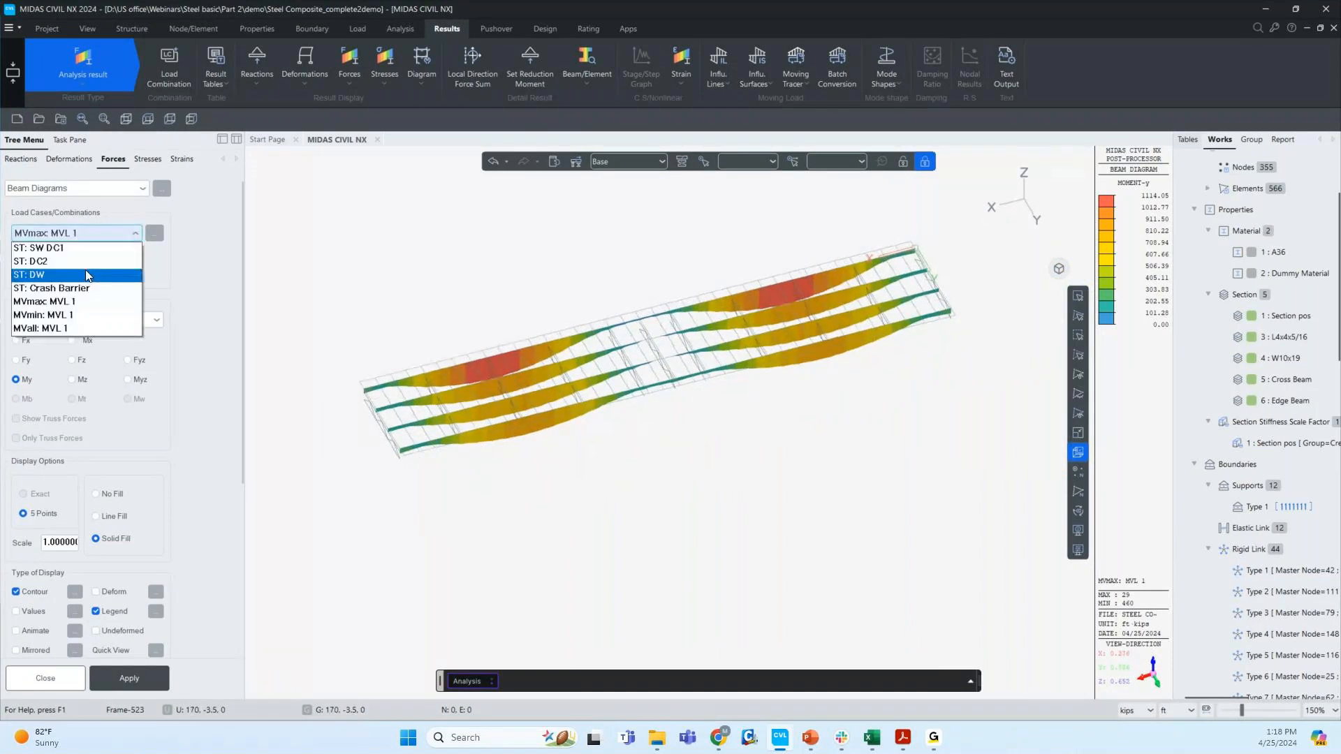
{"action": "left_click", "coordinate": [80, 309]}
{"action": "left_click", "coordinate": [149, 688]}
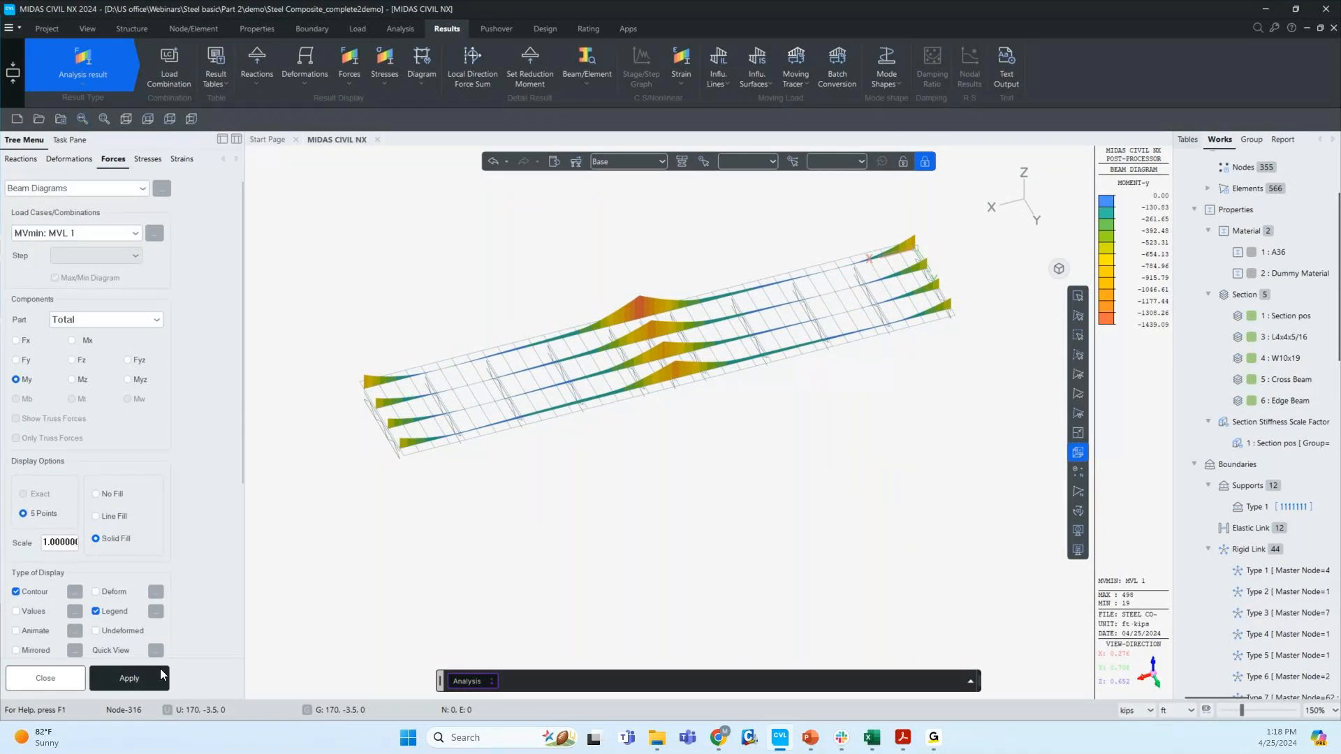
- Display the My moment envelope for MVall: MVL 1 with the max/min diagram enabled
{"action": "left_click", "coordinate": [76, 233]}
{"action": "left_click", "coordinate": [42, 330]}
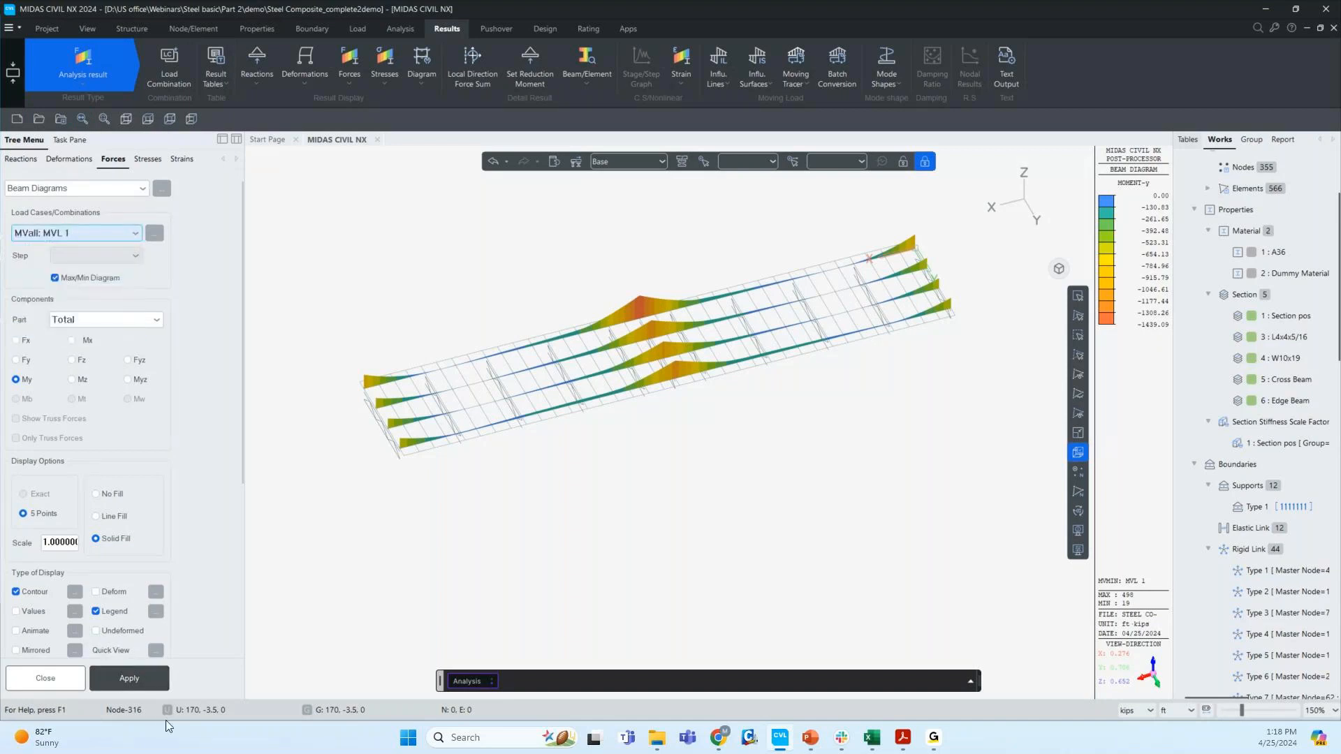
{"action": "left_click", "coordinate": [124, 679]}
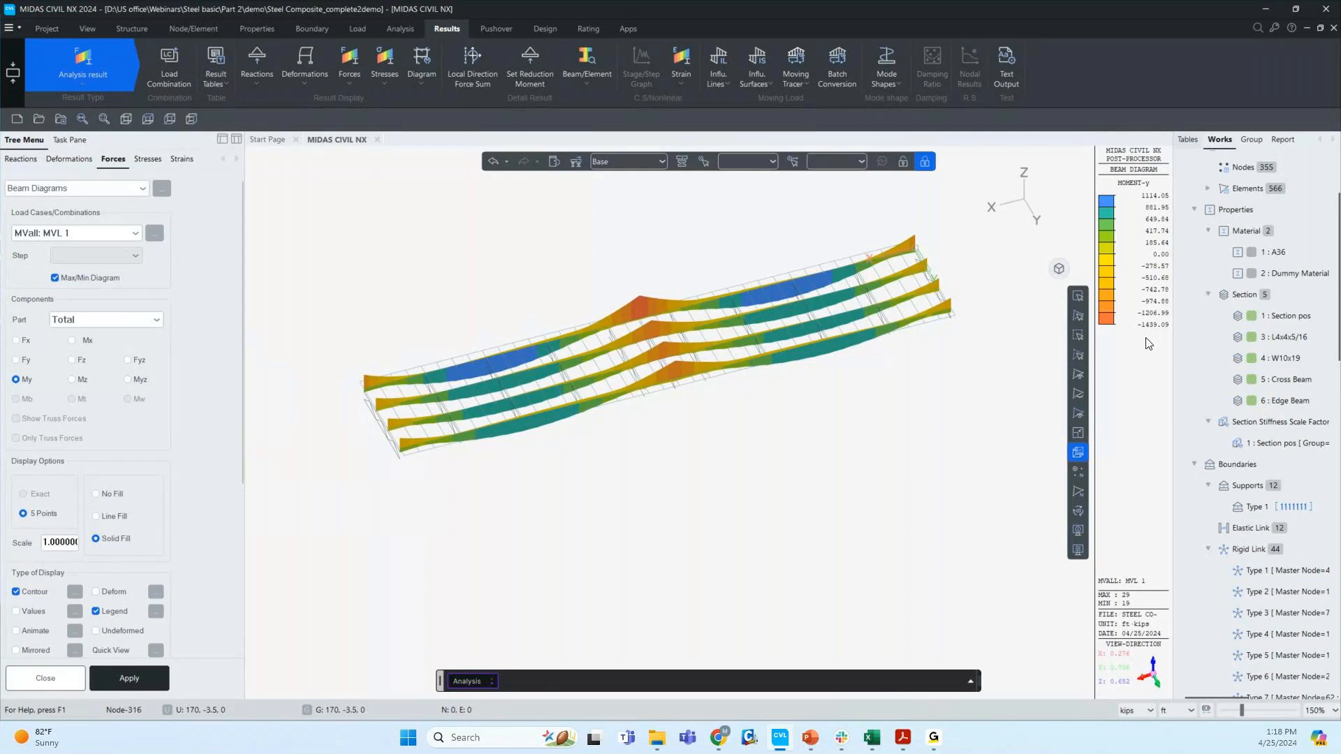
{"action": "mouse_move", "coordinate": [447, 581]}
{"action": "middle_mouse_down"}
{"action": "mouse_move", "coordinate": [482, 554]}
{"action": "mouse_move", "coordinate": [458, 567]}
{"action": "middle_mouse_up"}
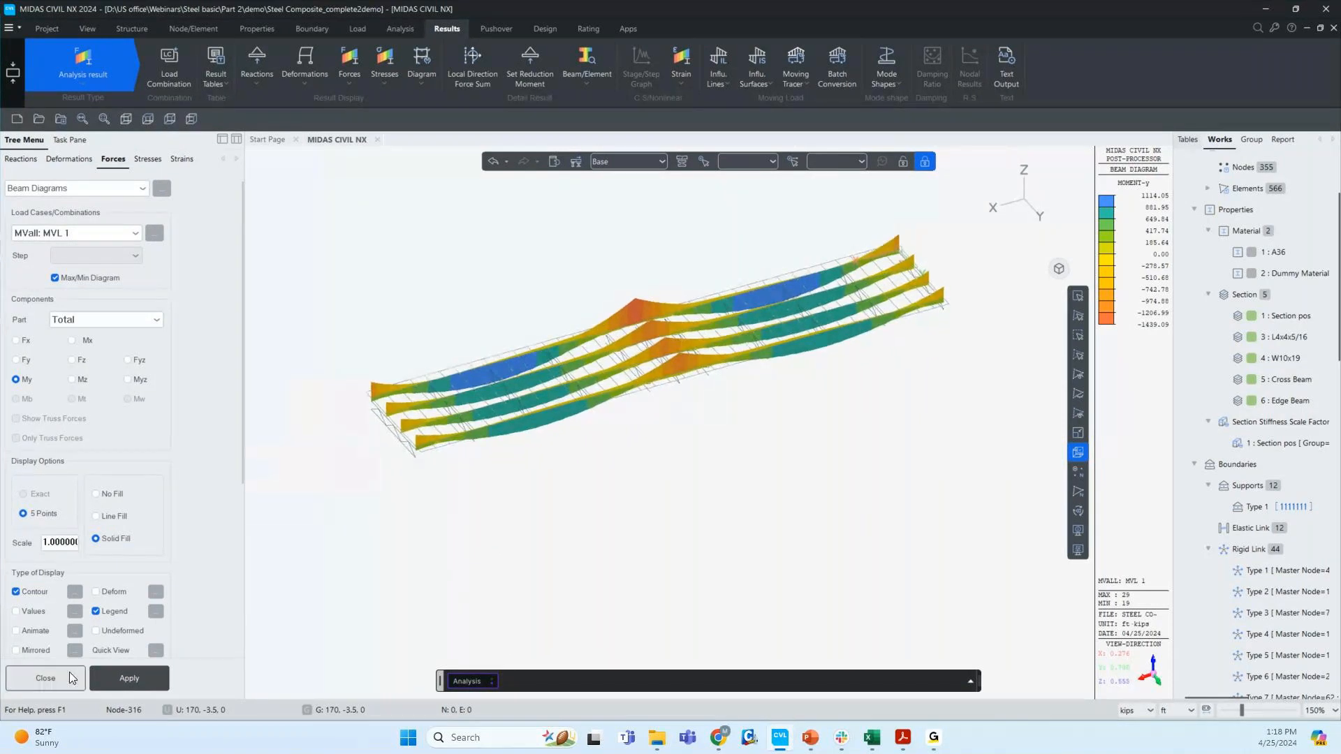
- Display the DZ displacement contour for MVmax: MVL 1 with the deformed shape and inspect the bridge deck
{"action": "left_click", "coordinate": [304, 85]}
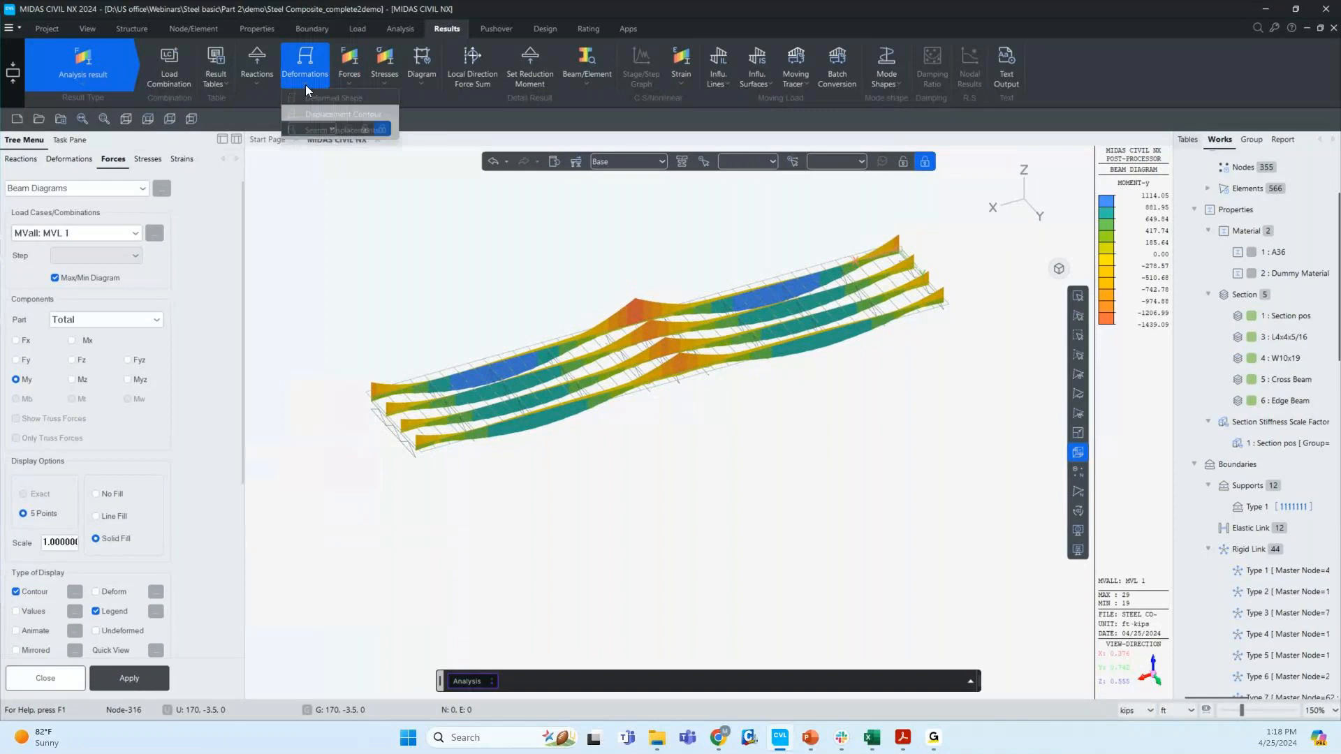
{"action": "left_click", "coordinate": [342, 114]}
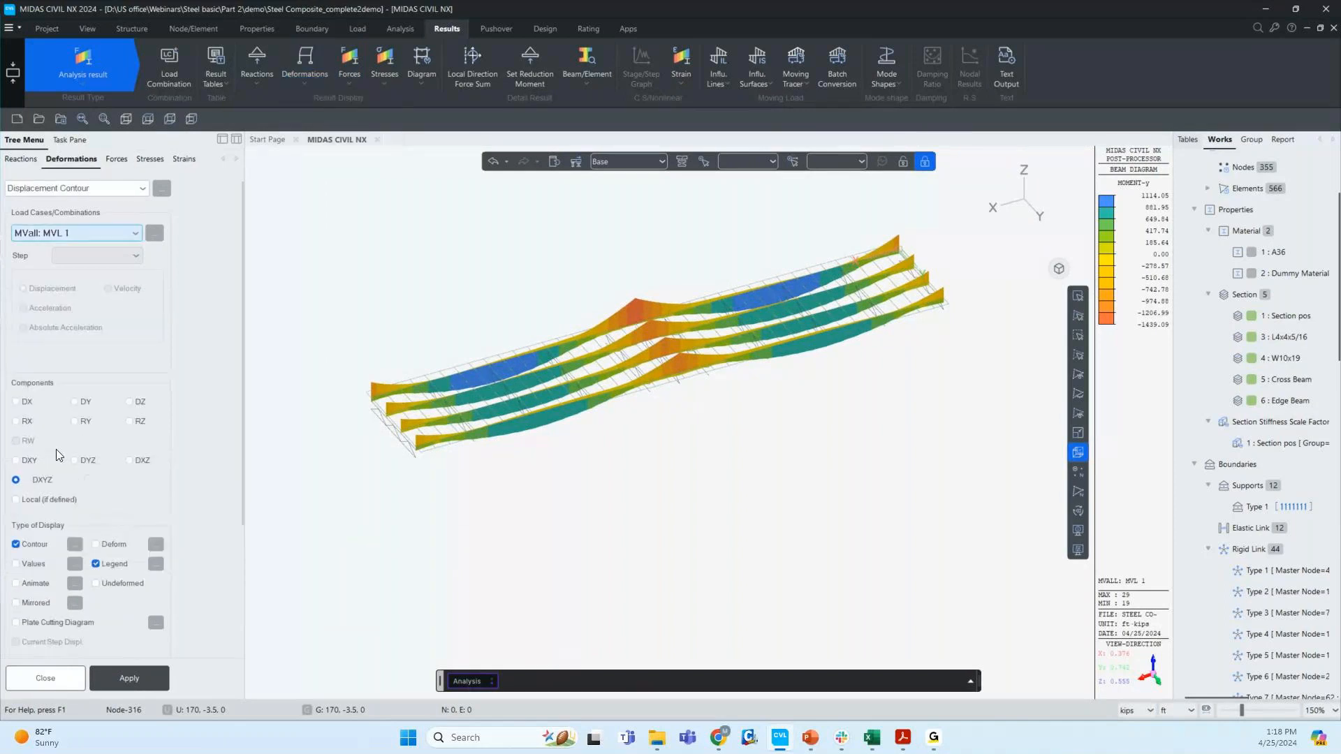
{"action": "left_click", "coordinate": [94, 233]}
{"action": "left_click", "coordinate": [49, 288]}
{"action": "left_click", "coordinate": [130, 402]}
{"action": "left_click", "coordinate": [96, 544]}
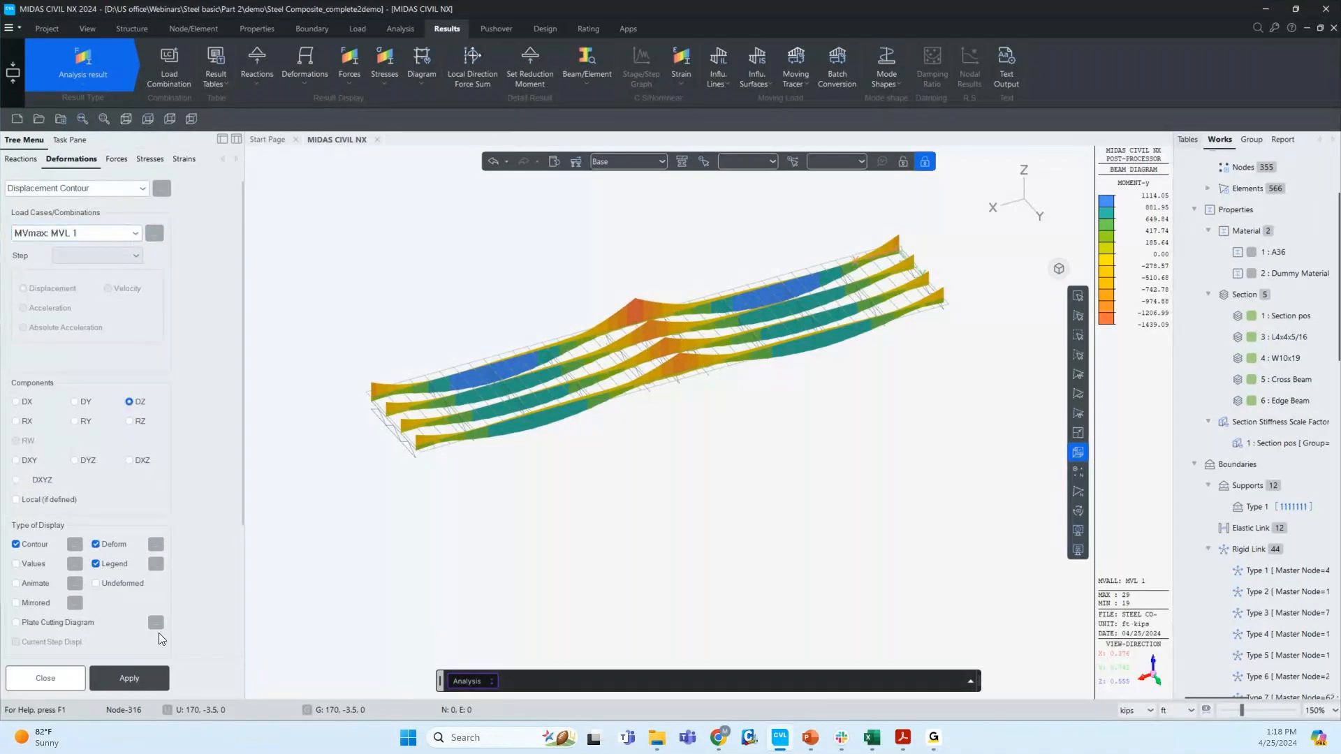
{"action": "left_click", "coordinate": [160, 674]}
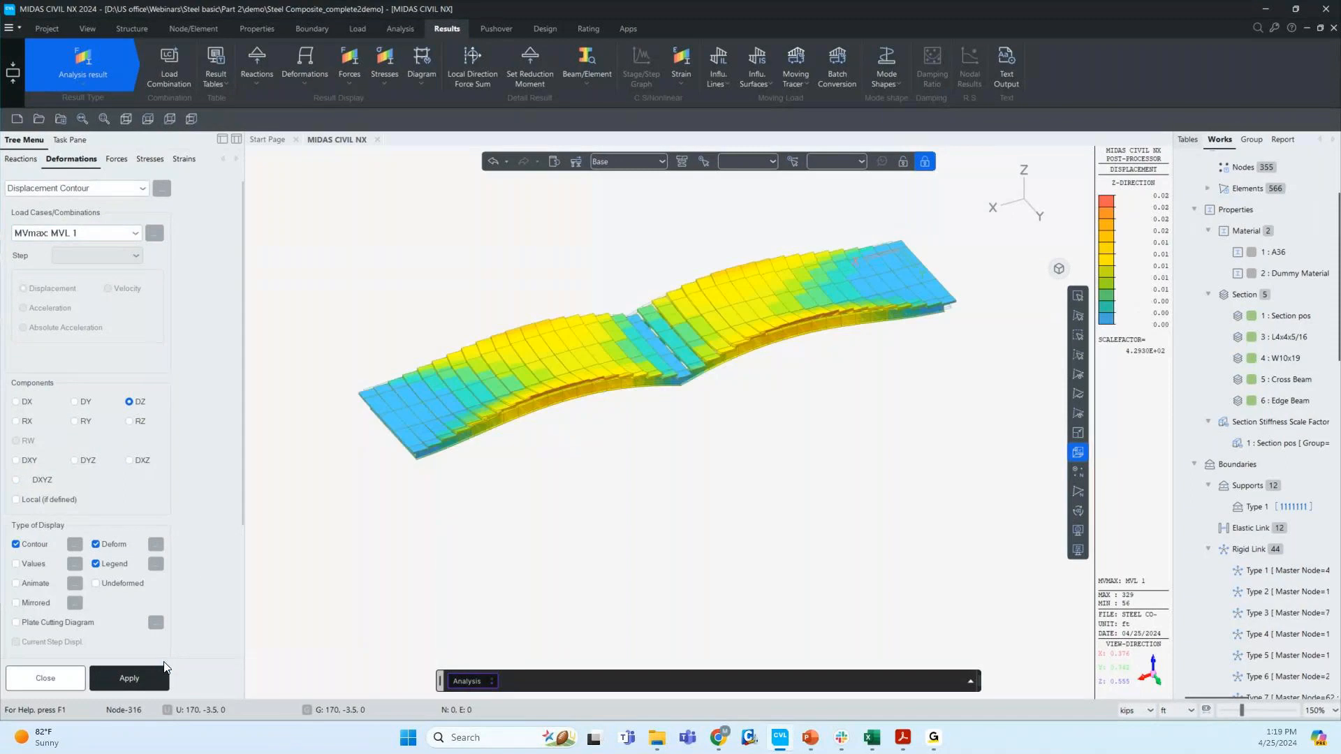
{"action": "middle_click_drag", "start_coordinate": [373, 547], "coordinate": [412, 535], "text": "ctrl"}
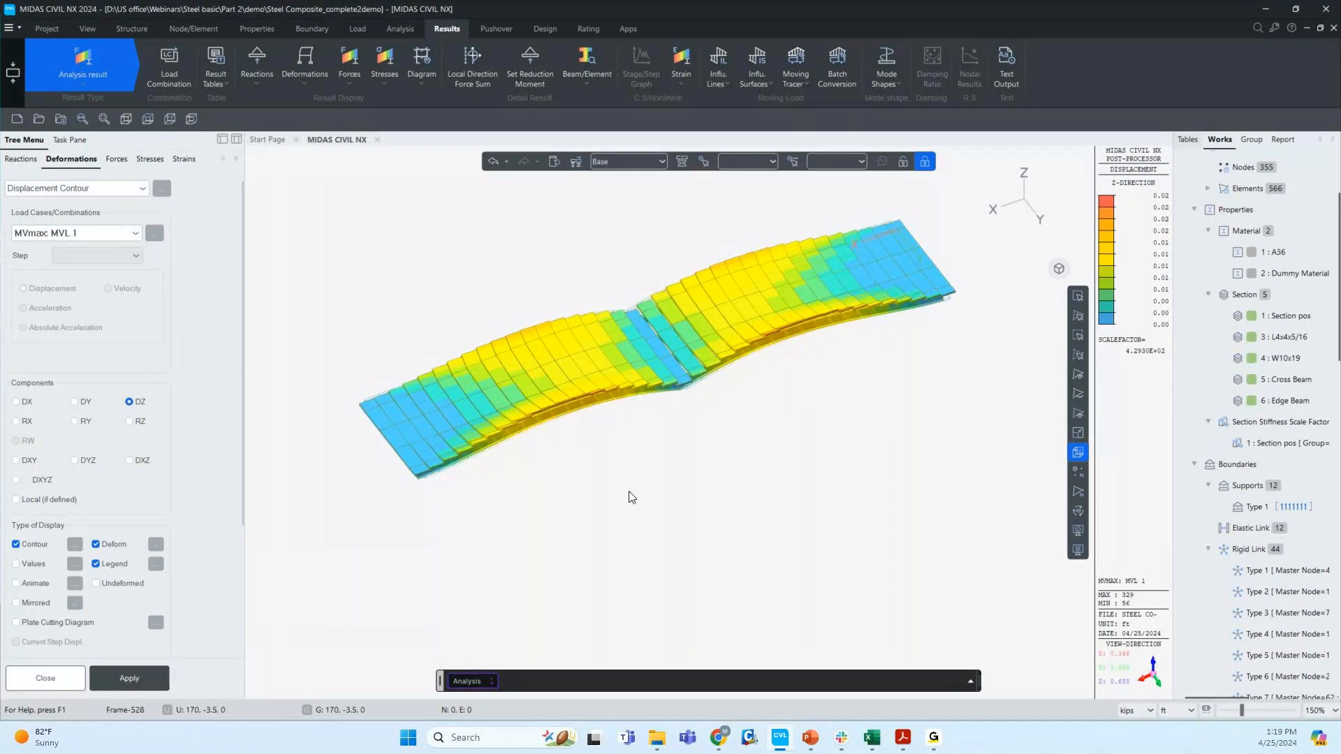
{"action": "middle_click_drag", "start_coordinate": [538, 437], "coordinate": [515, 482], "text": "ctrl"}
- Set the deformation type of the displacement contour to Real Deform
{"action": "left_click", "coordinate": [156, 544]}
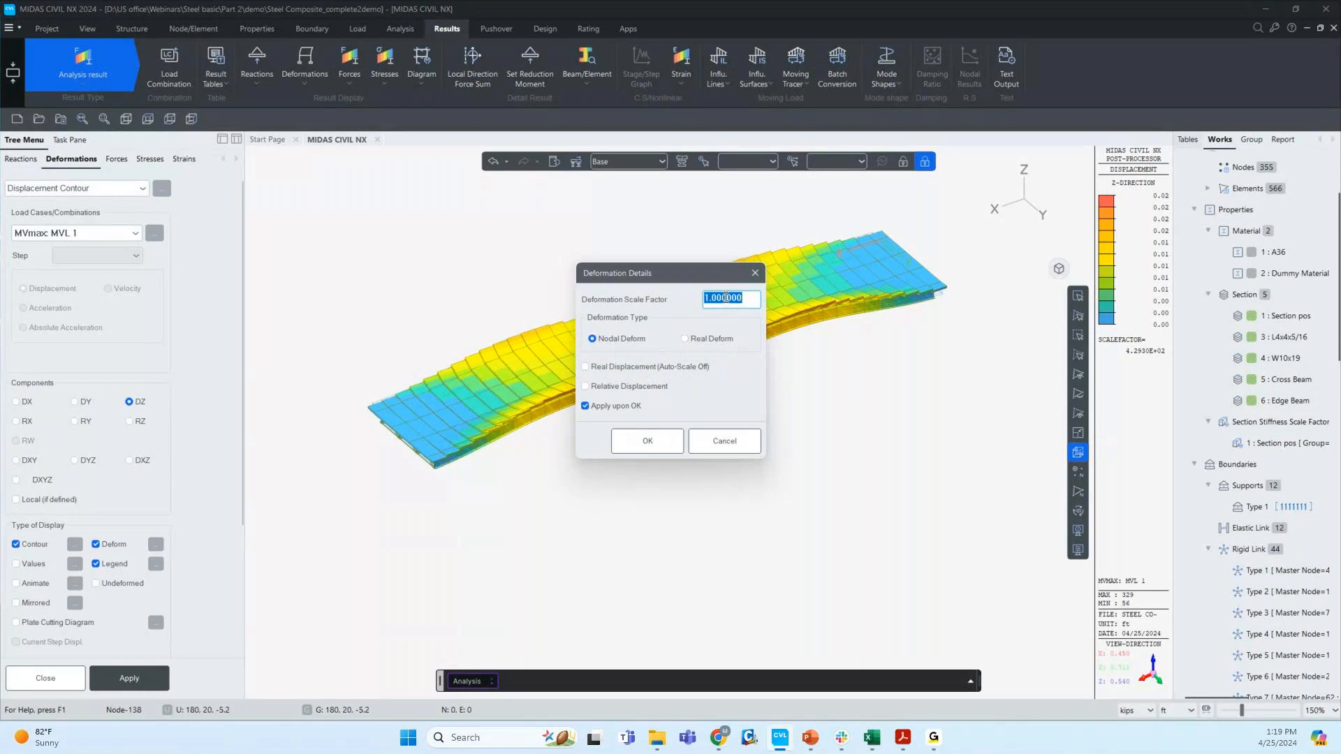
{"action": "left_click", "coordinate": [684, 338]}
{"action": "left_click", "coordinate": [659, 445]}
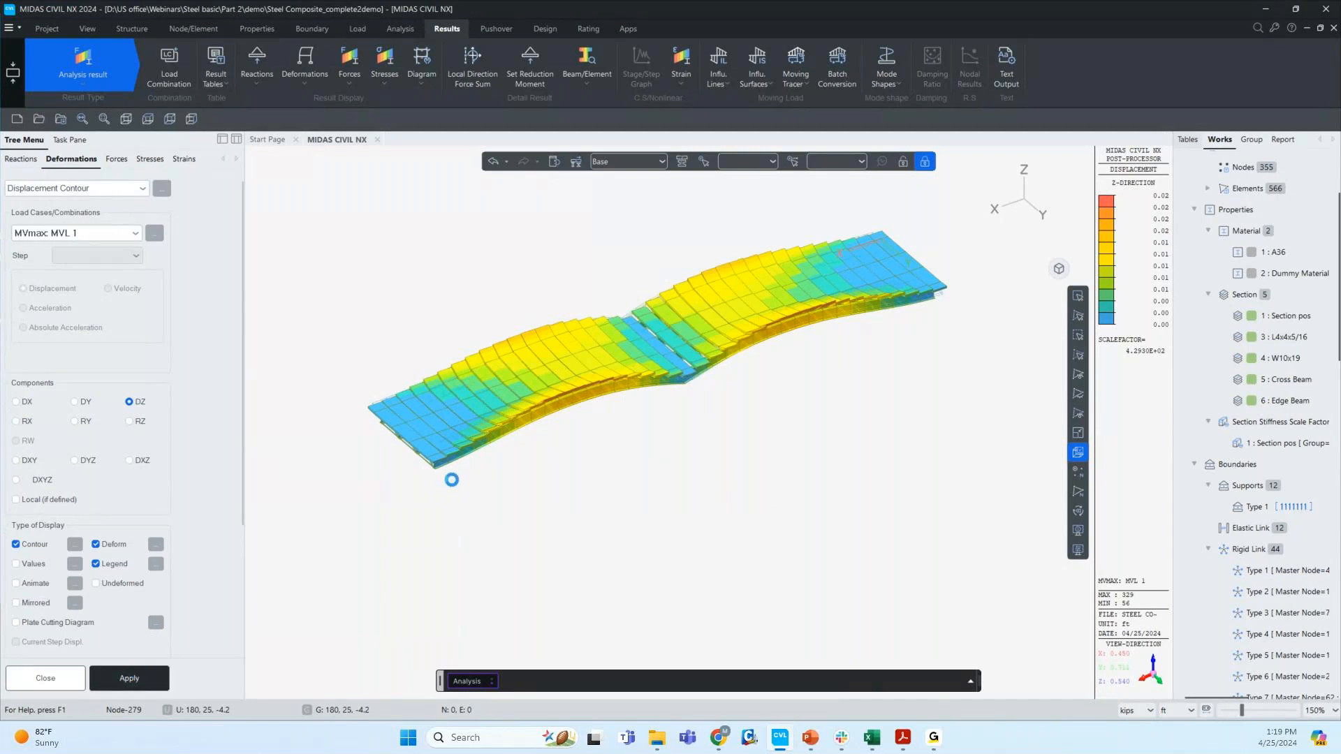
{"action": "middle_click_drag", "start_coordinate": [440, 482], "coordinate": [367, 497], "text": "ctrl"}
- Turn off the deformed shape so the DZ contour is drawn on the undeformed bridge
{"action": "left_click", "coordinate": [116, 545]}
{"action": "left_click", "coordinate": [140, 674]}
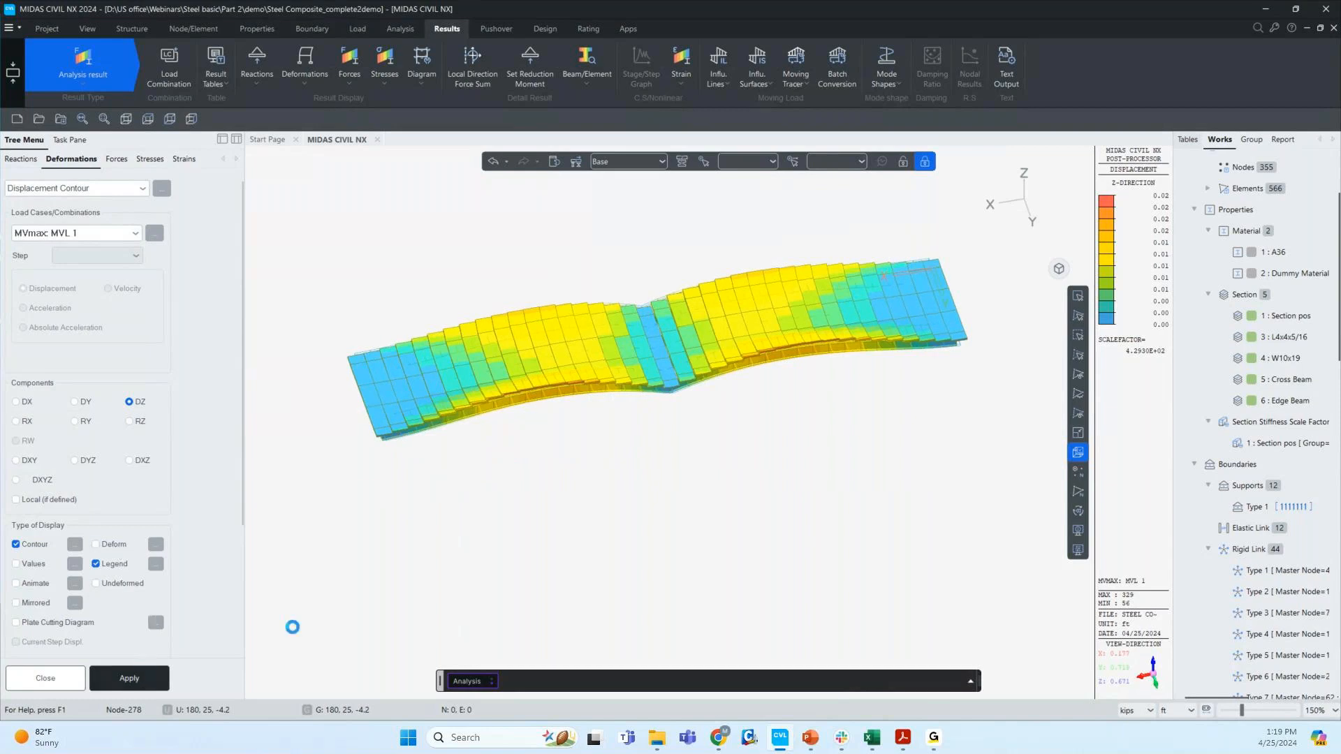
{"action": "middle_click_drag", "start_coordinate": [326, 590], "coordinate": [453, 483], "text": "ctrl"}
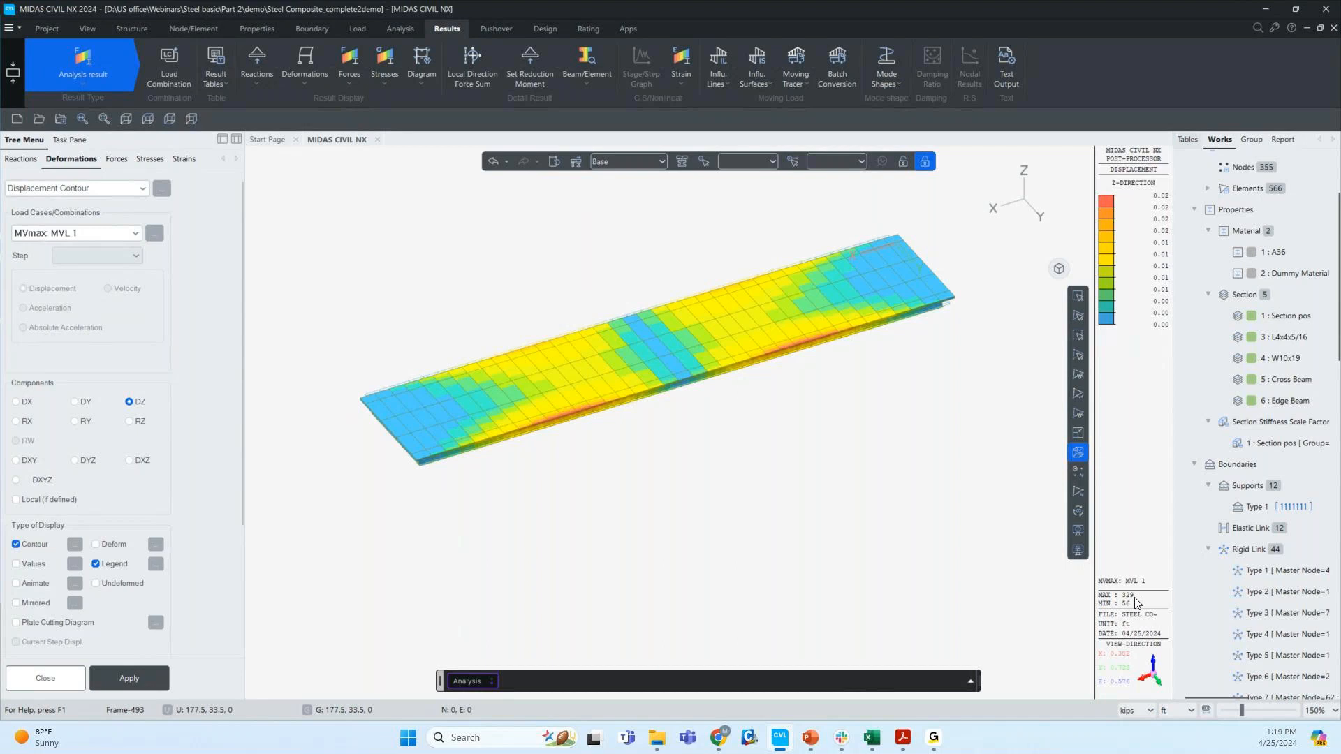
- Display the My beam diagram for load case MVmax: MVL 1 with line fill and contour
{"action": "left_click", "coordinate": [74, 238]}
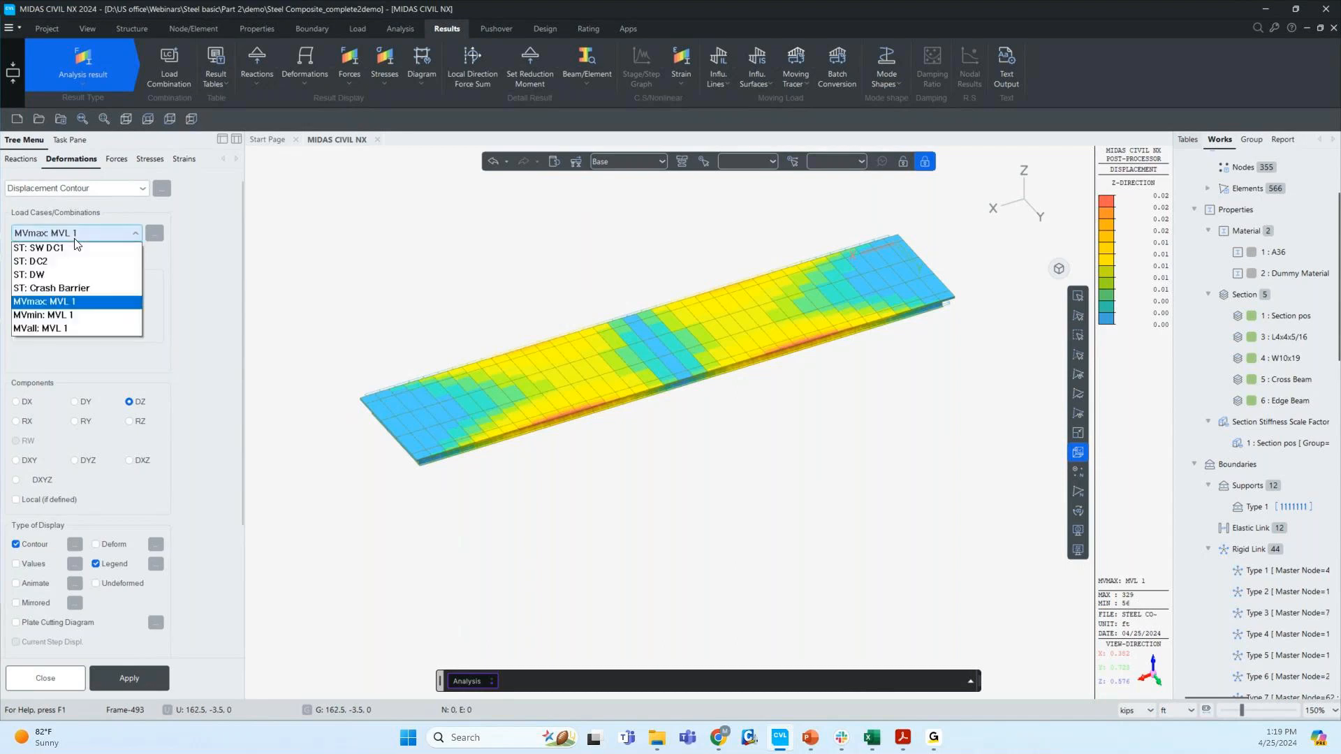
{"action": "left_click", "coordinate": [52, 302]}
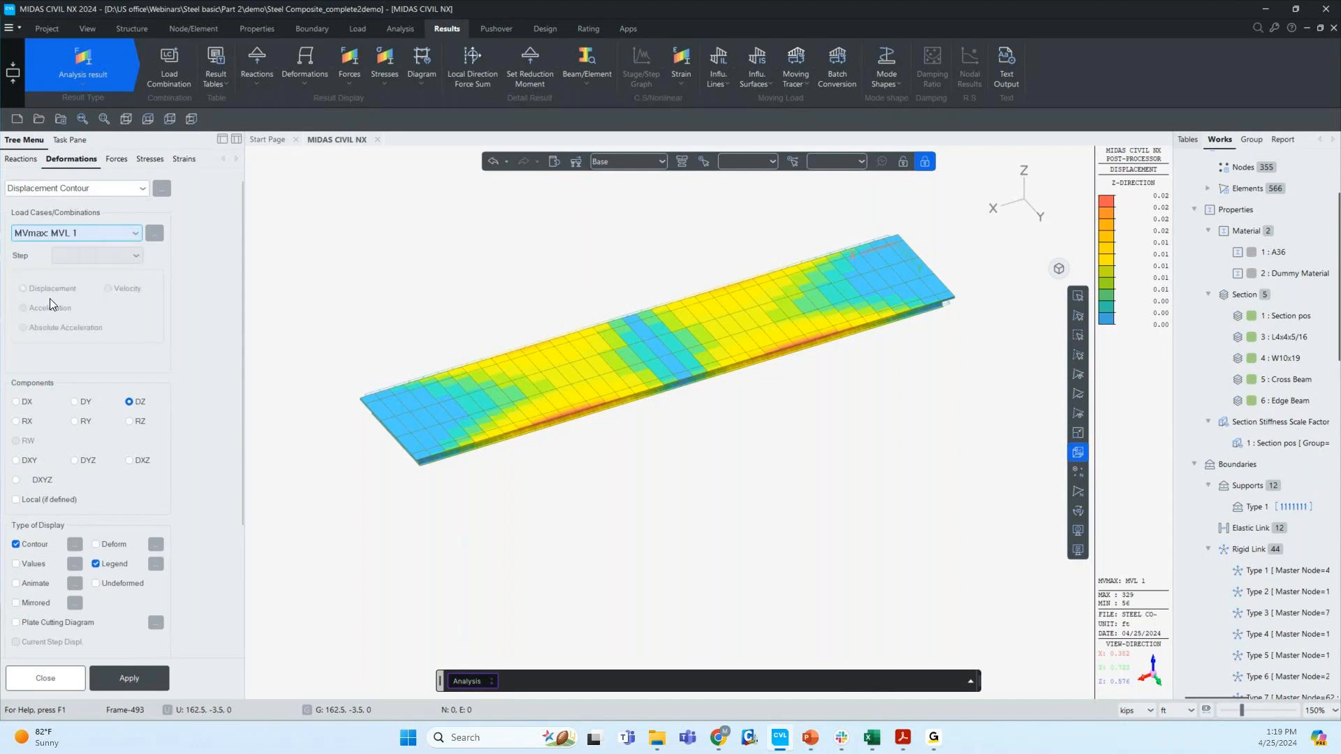
{"action": "left_click", "coordinate": [346, 85]}
{"action": "left_click", "coordinate": [371, 134]}
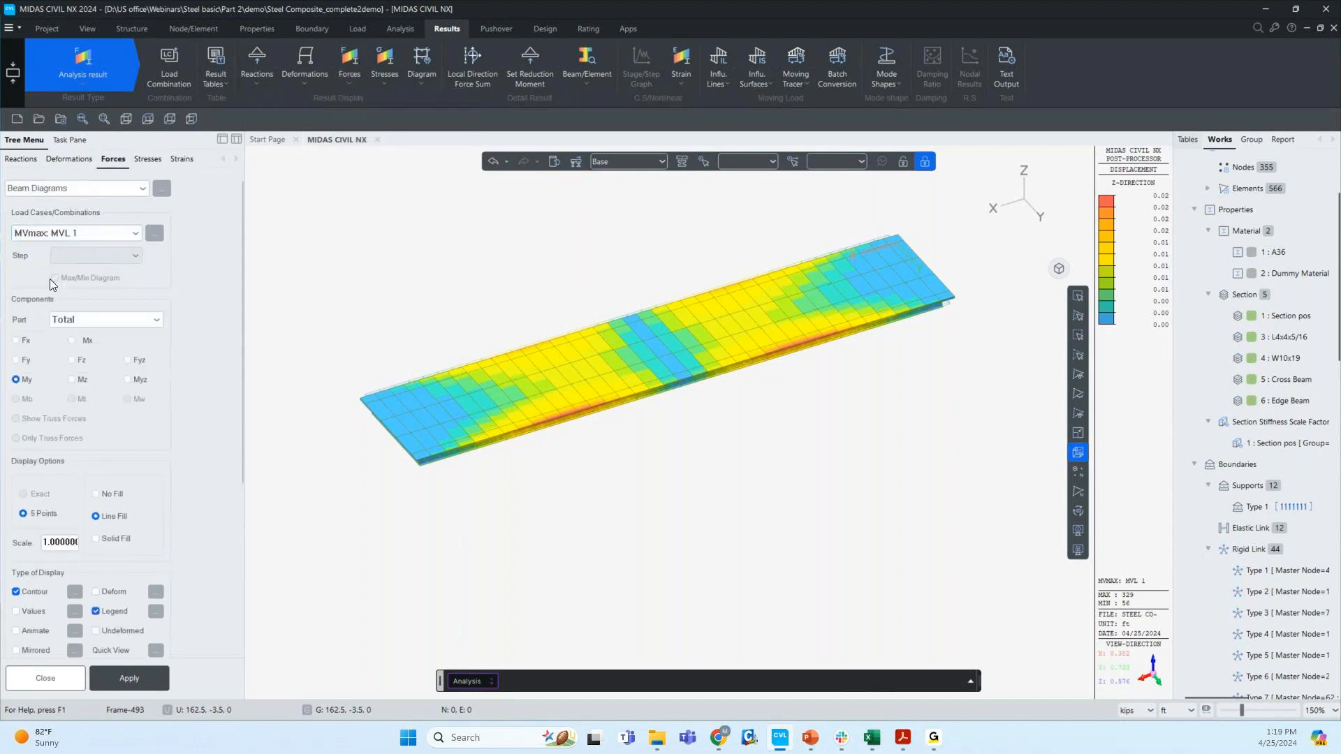
{"action": "left_click", "coordinate": [121, 669]}
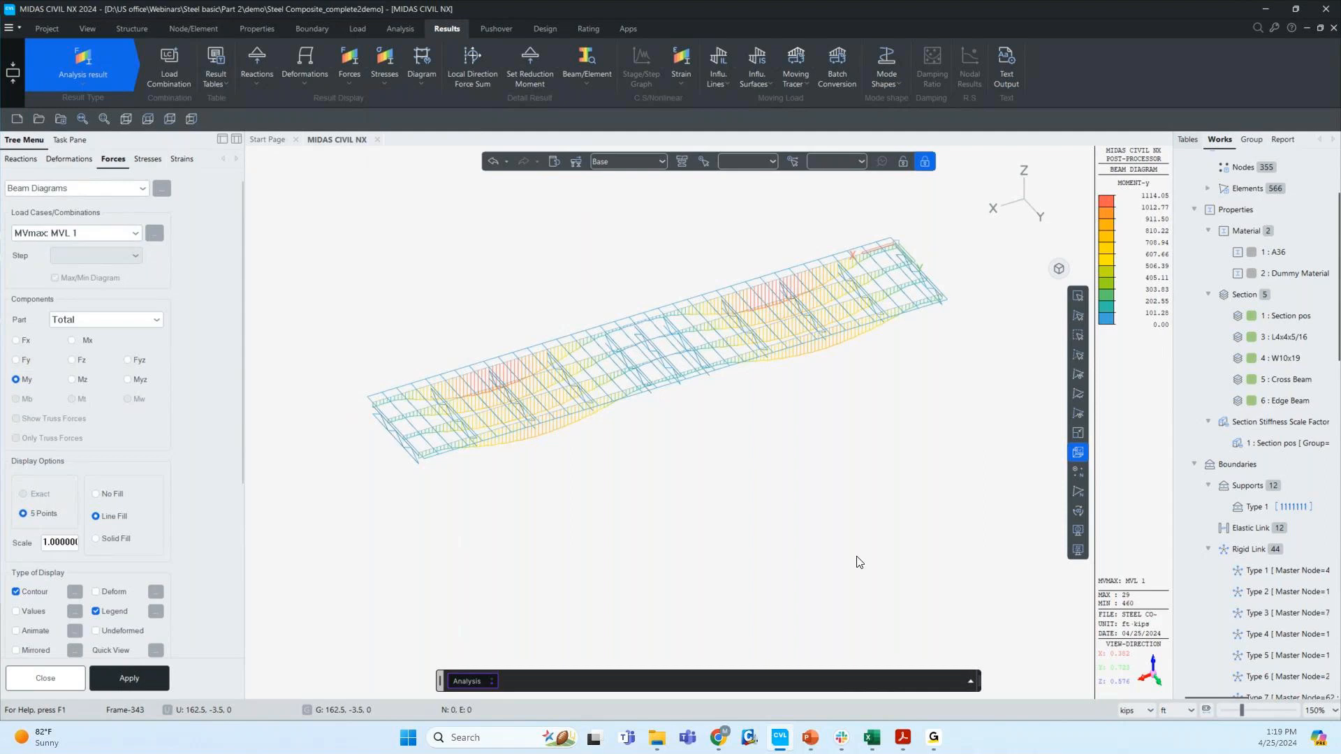
- Run the moving load tracer for beam forces/moments on key element 29, part i, component My, under MVmax: MVL 1
{"action": "left_click", "coordinate": [808, 83]}
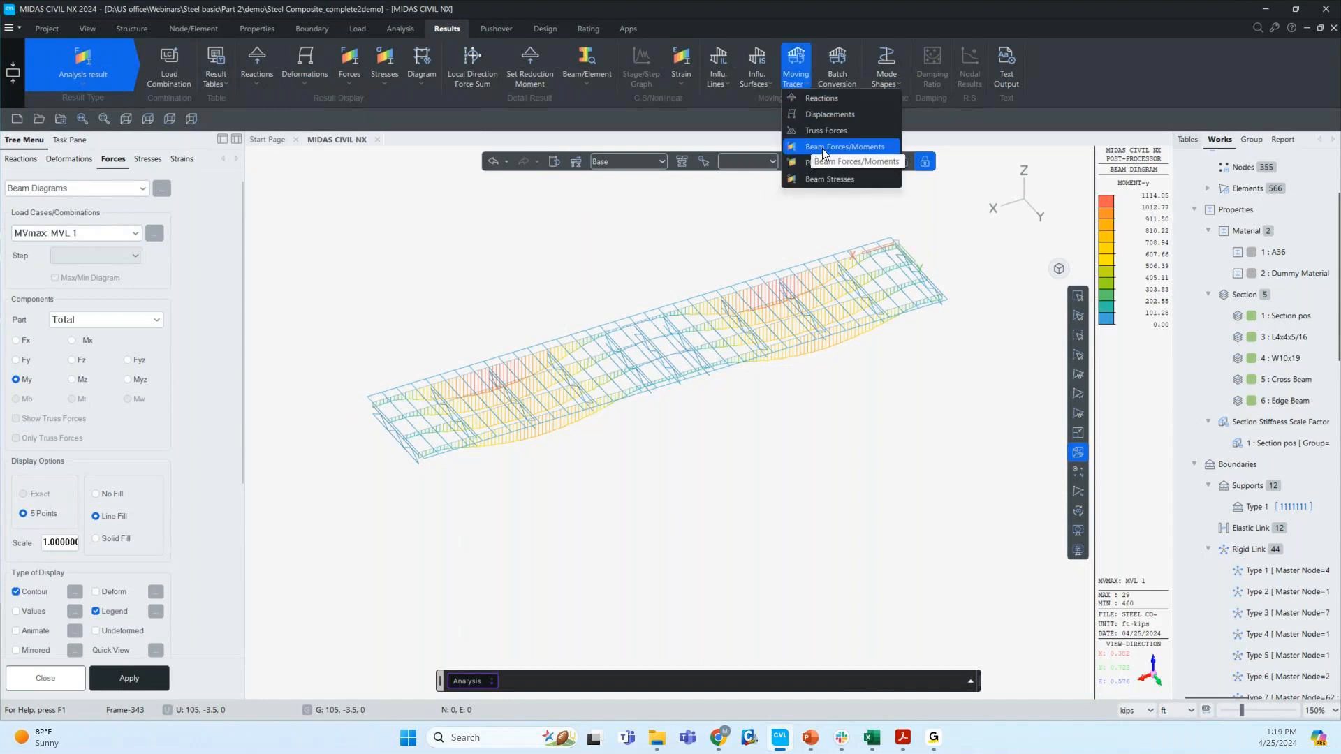
{"action": "left_click", "coordinate": [824, 148]}
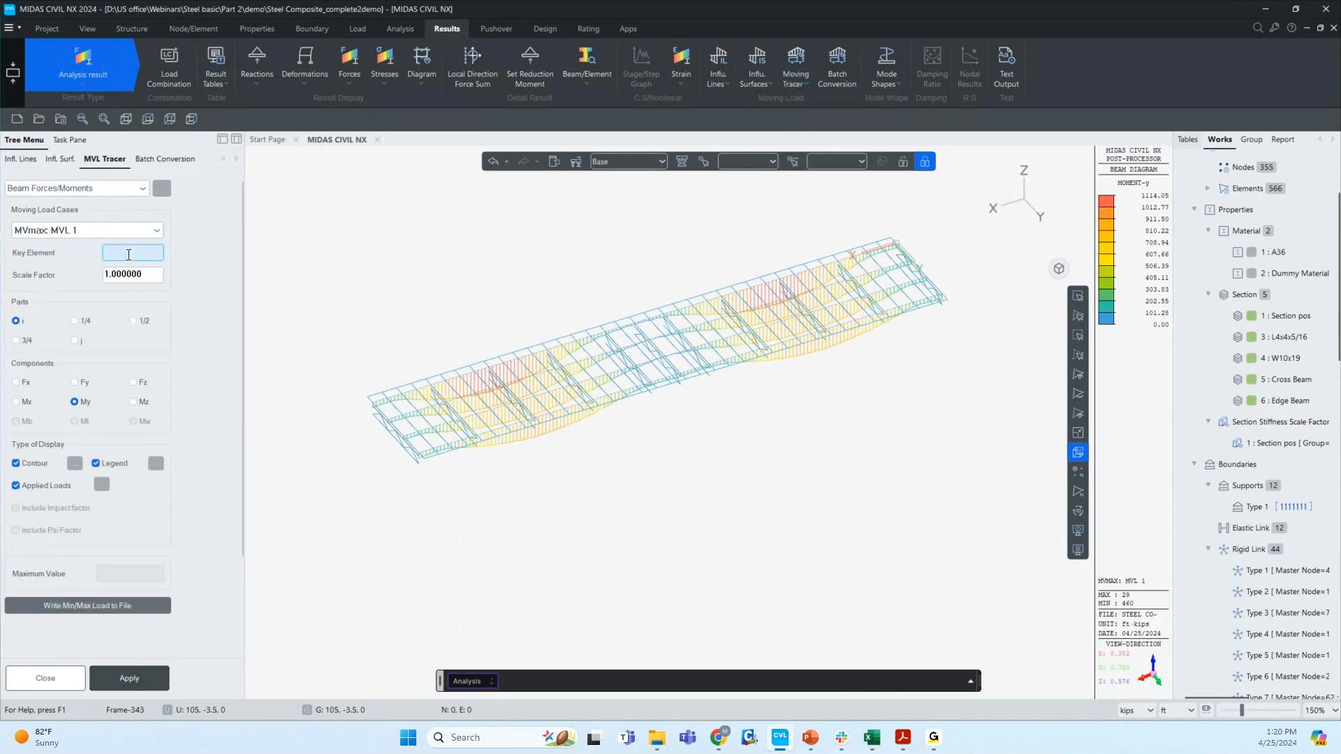
{"action": "type", "text": "29"}
{"action": "scroll", "coordinate": [140, 419], "scroll_direction": "down", "scroll_amount": 1}
{"action": "left_click", "coordinate": [134, 677]}
- Examine the traced vehicle and lane load positions on the bridge deck from several angles
{"action": "mouse_move", "coordinate": [400, 529]}
{"action": "middle_mouse_down", "text": "ctrl"}
{"action": "mouse_move", "coordinate": [443, 503]}
{"action": "mouse_move", "coordinate": [455, 517]}
{"action": "middle_mouse_up", "text": "ctrl"}
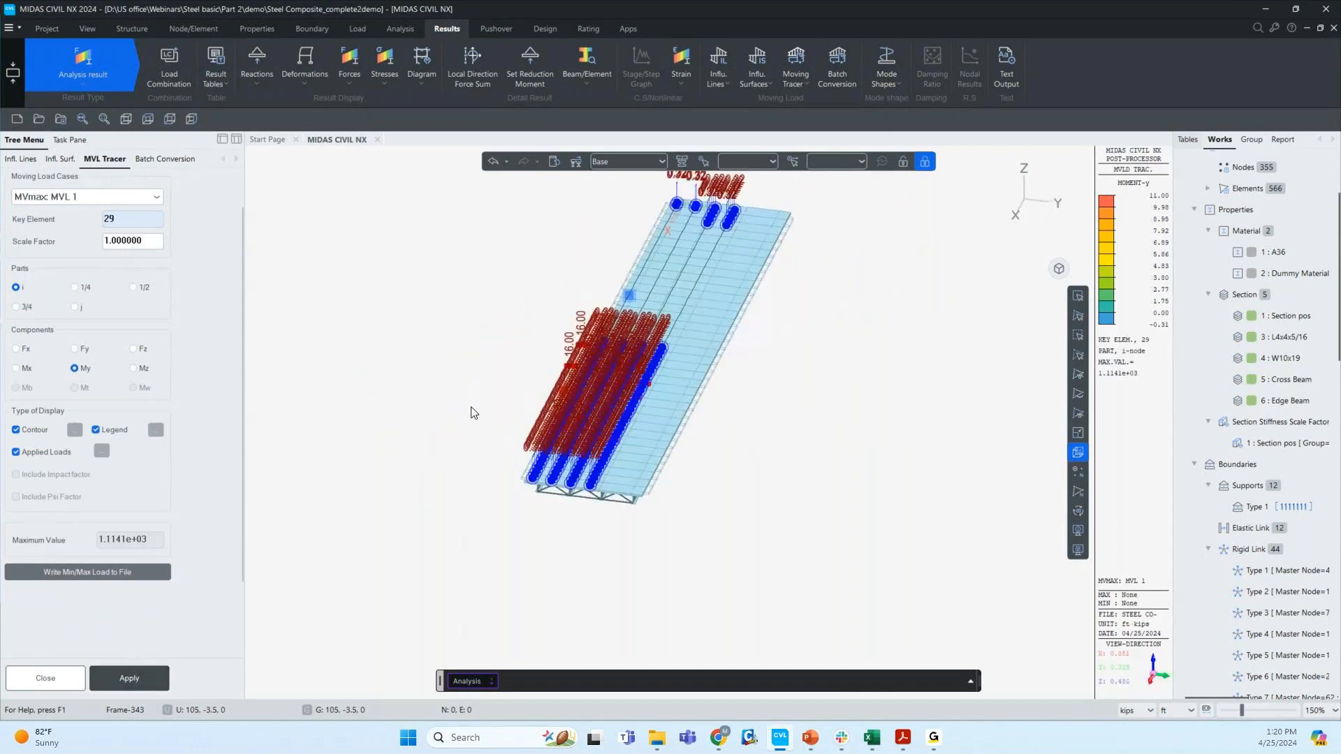
{"action": "scroll", "coordinate": [471, 412], "scroll_direction": "up", "scroll_amount": 2}
{"action": "scroll", "coordinate": [472, 412], "scroll_direction": "up", "scroll_amount": 3}
{"action": "middle_click_drag", "start_coordinate": [630, 515], "coordinate": [640, 467]}
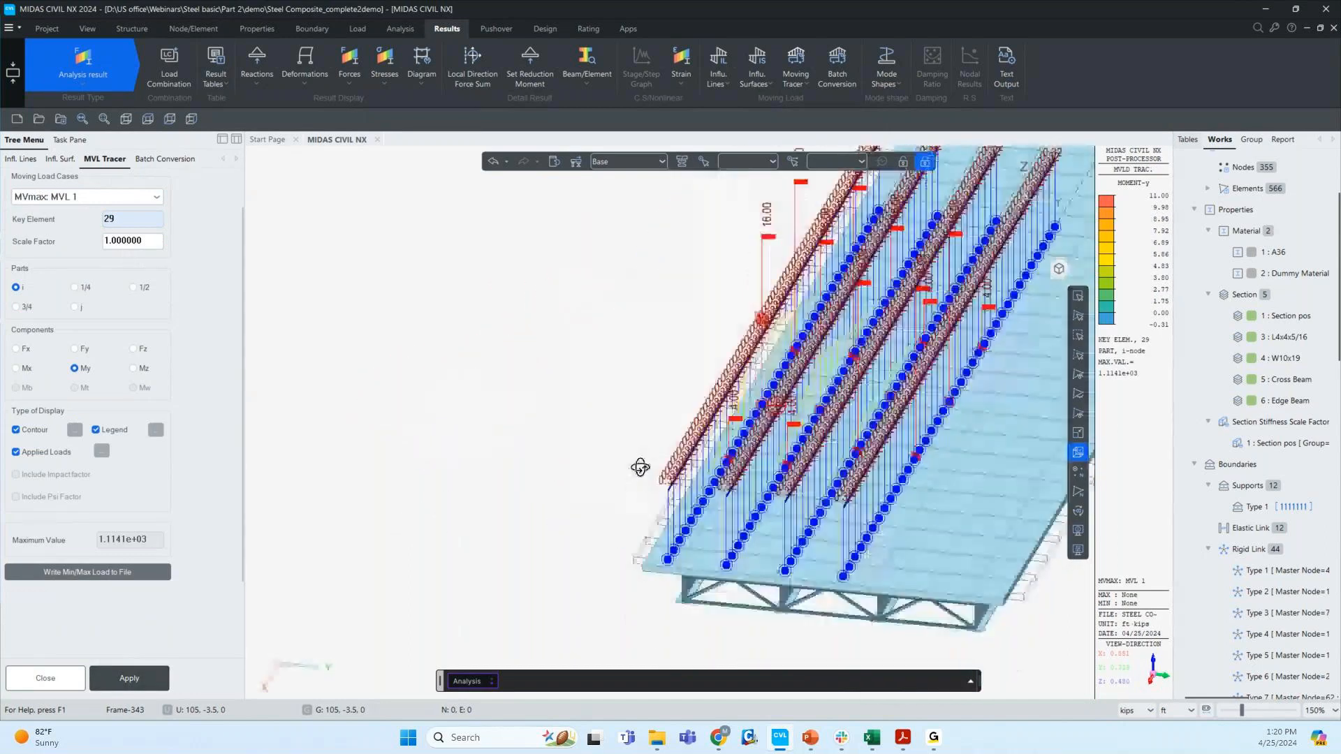
{"action": "middle_click_drag", "start_coordinate": [540, 542], "coordinate": [576, 467], "text": "ctrl"}
{"action": "scroll", "coordinate": [483, 489], "scroll_direction": "down", "scroll_amount": 4}
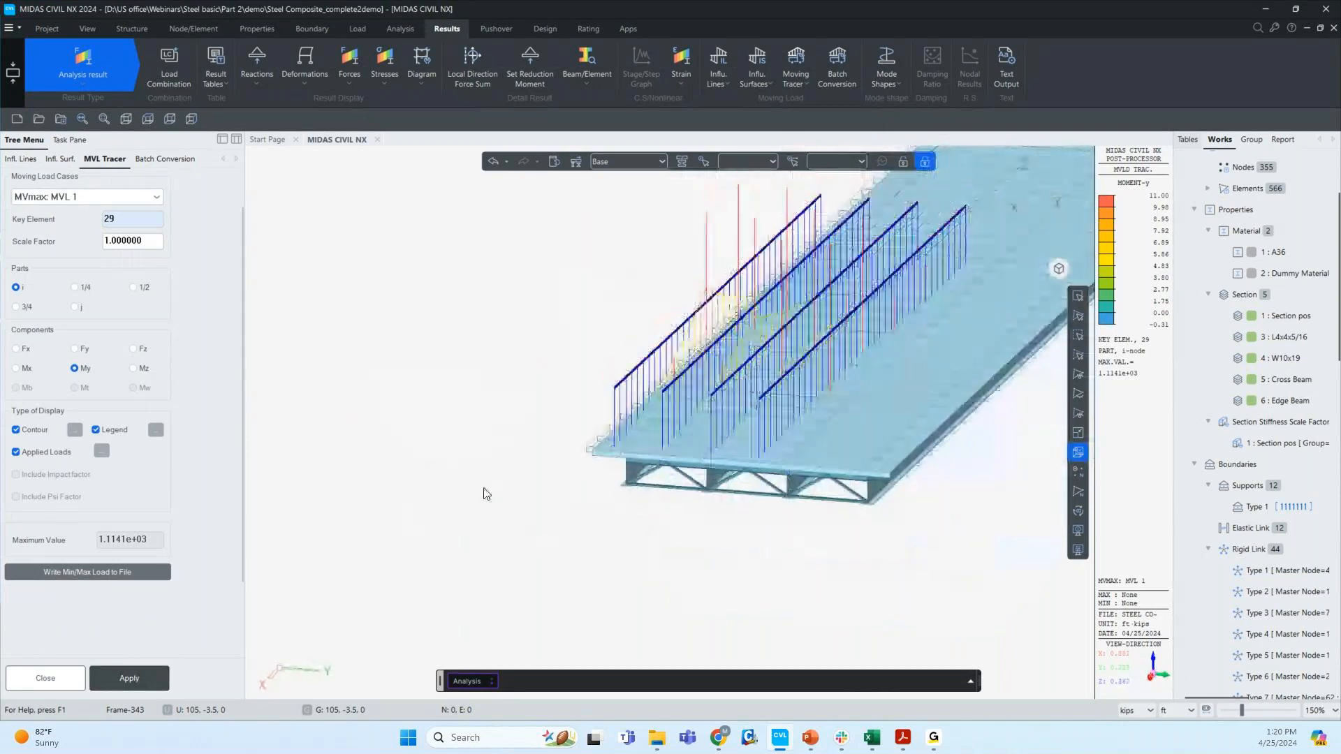
{"action": "middle_click_drag", "start_coordinate": [450, 522], "coordinate": [568, 541], "text": "ctrl"}
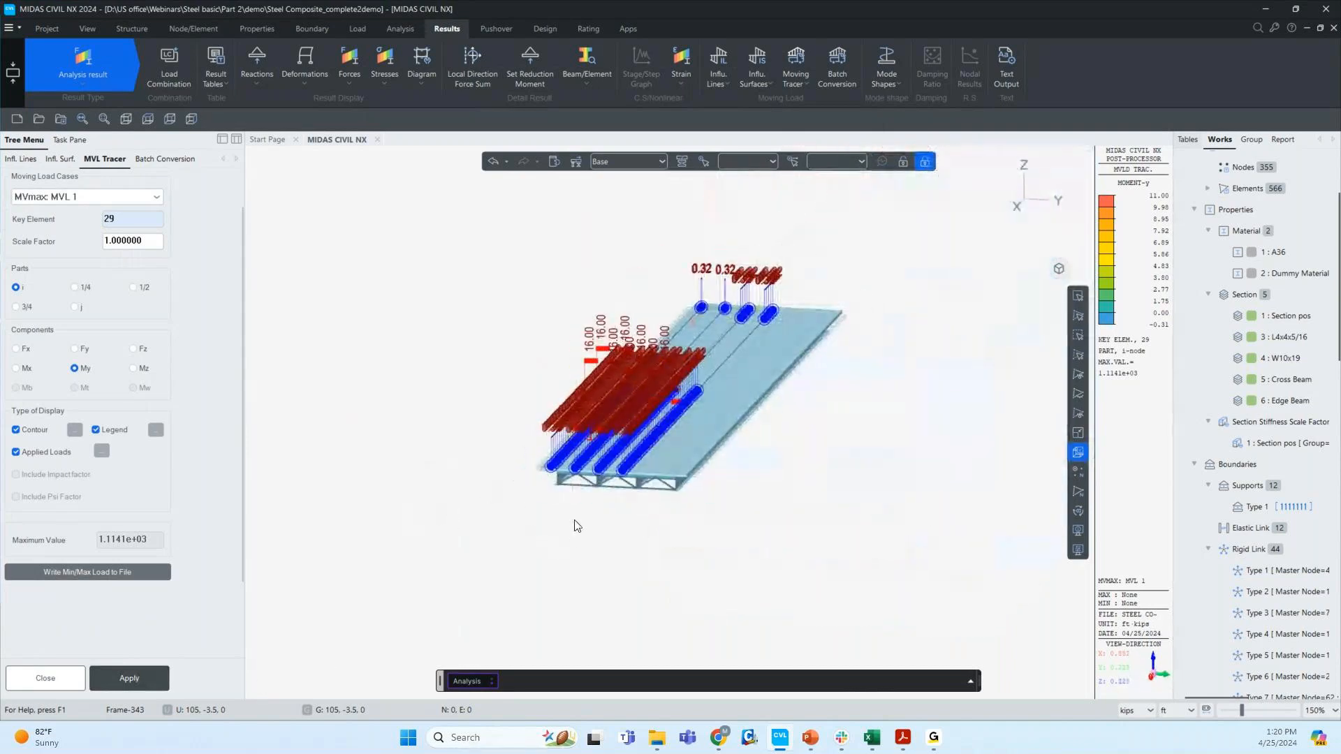
{"action": "middle_click_drag", "start_coordinate": [557, 527], "coordinate": [439, 573]}
{"action": "mouse_move", "coordinate": [357, 573]}
{"action": "middle_mouse_down", "text": "ctrl"}
{"action": "mouse_move", "coordinate": [392, 577]}
{"action": "mouse_move", "coordinate": [383, 570]}
{"action": "middle_mouse_up", "text": "ctrl"}
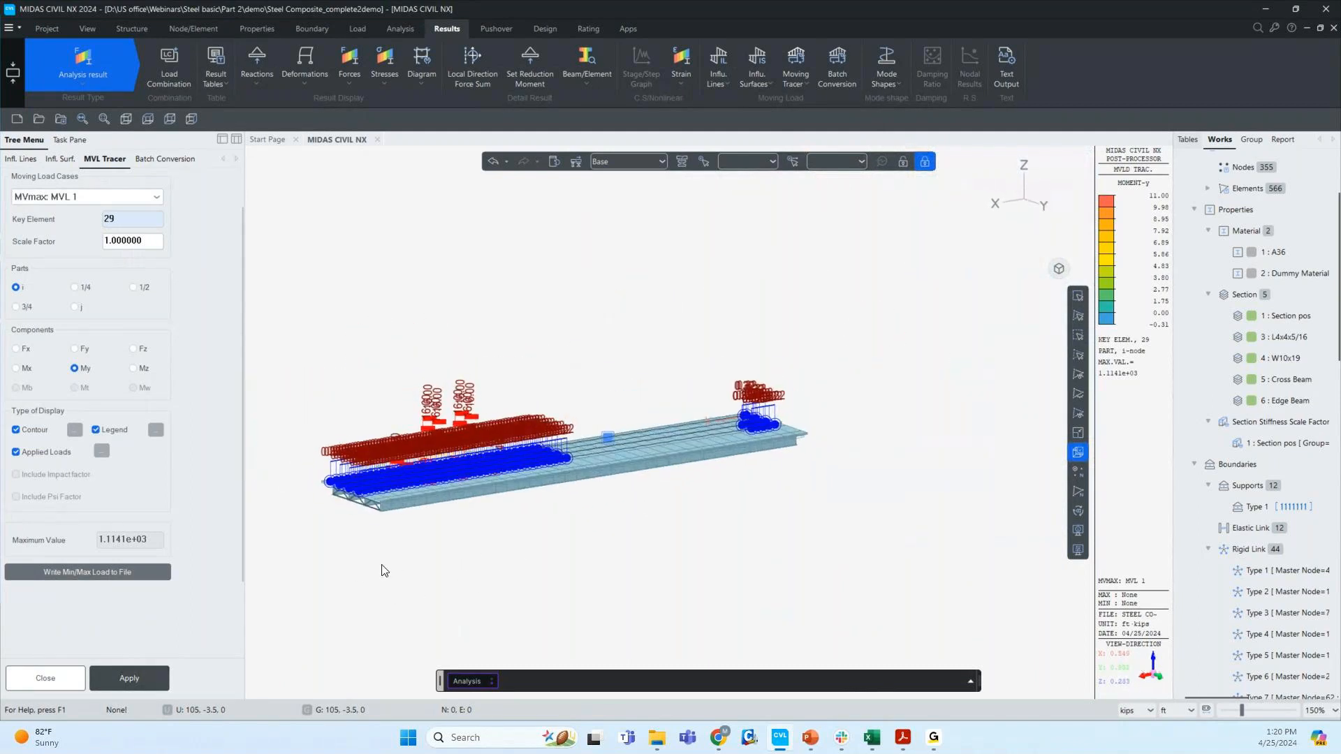
- View the local beam force table for elements 1to566 under MVL 1(MV:max) at parts i and j, and close it
{"action": "left_click", "coordinate": [222, 83]}
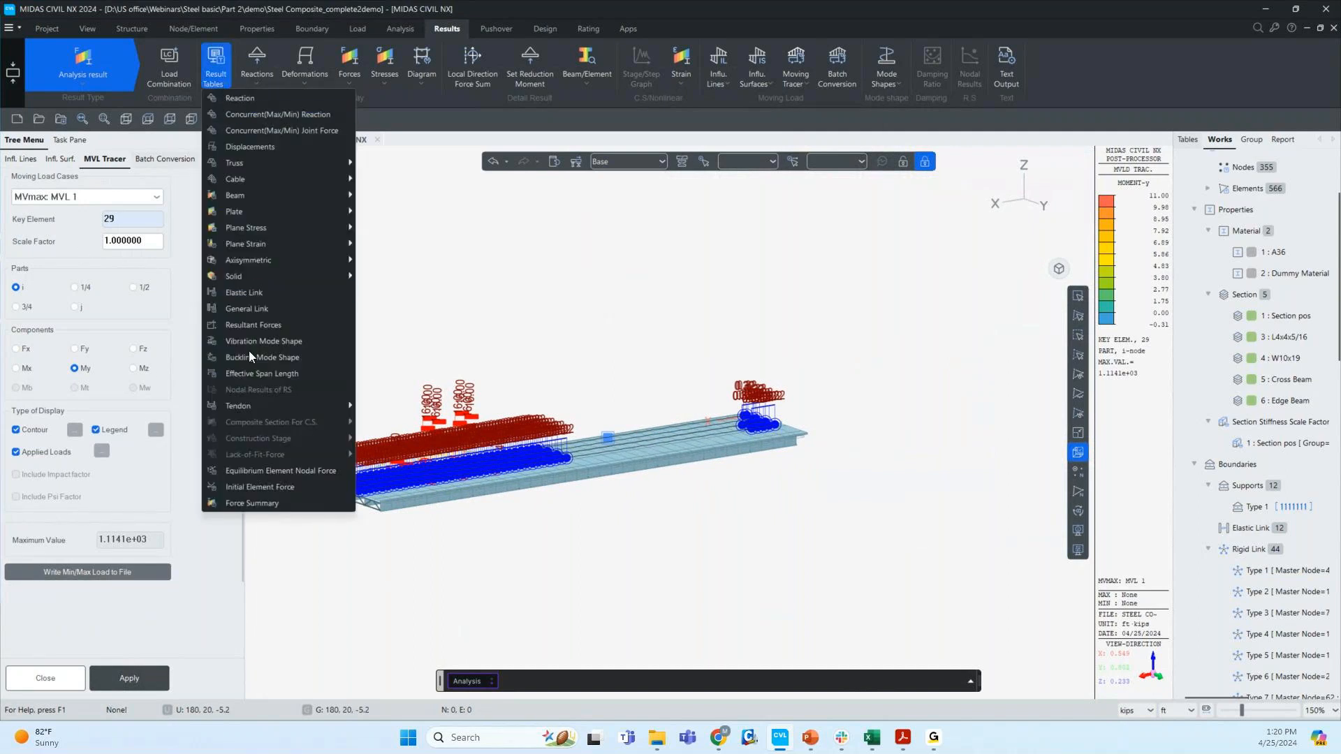
{"action": "mouse_move", "coordinate": [261, 179]}
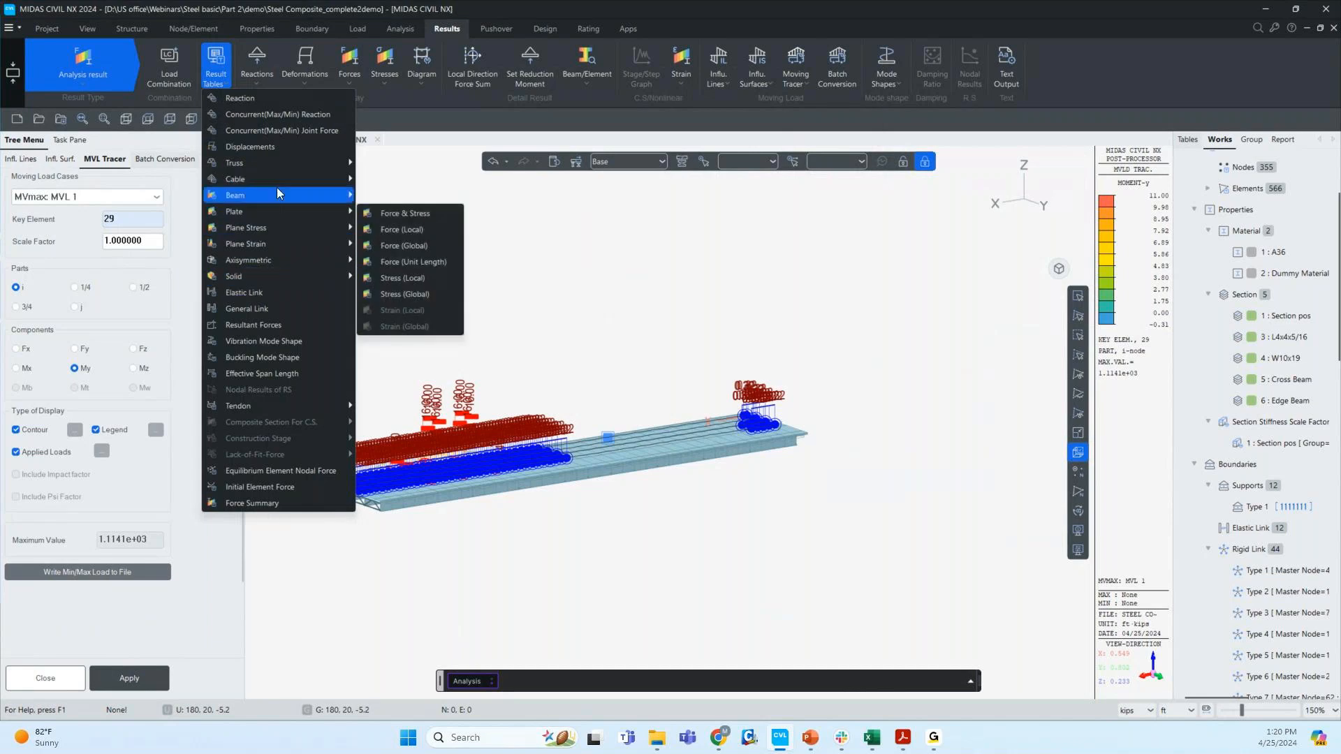
{"action": "left_click", "coordinate": [417, 222]}
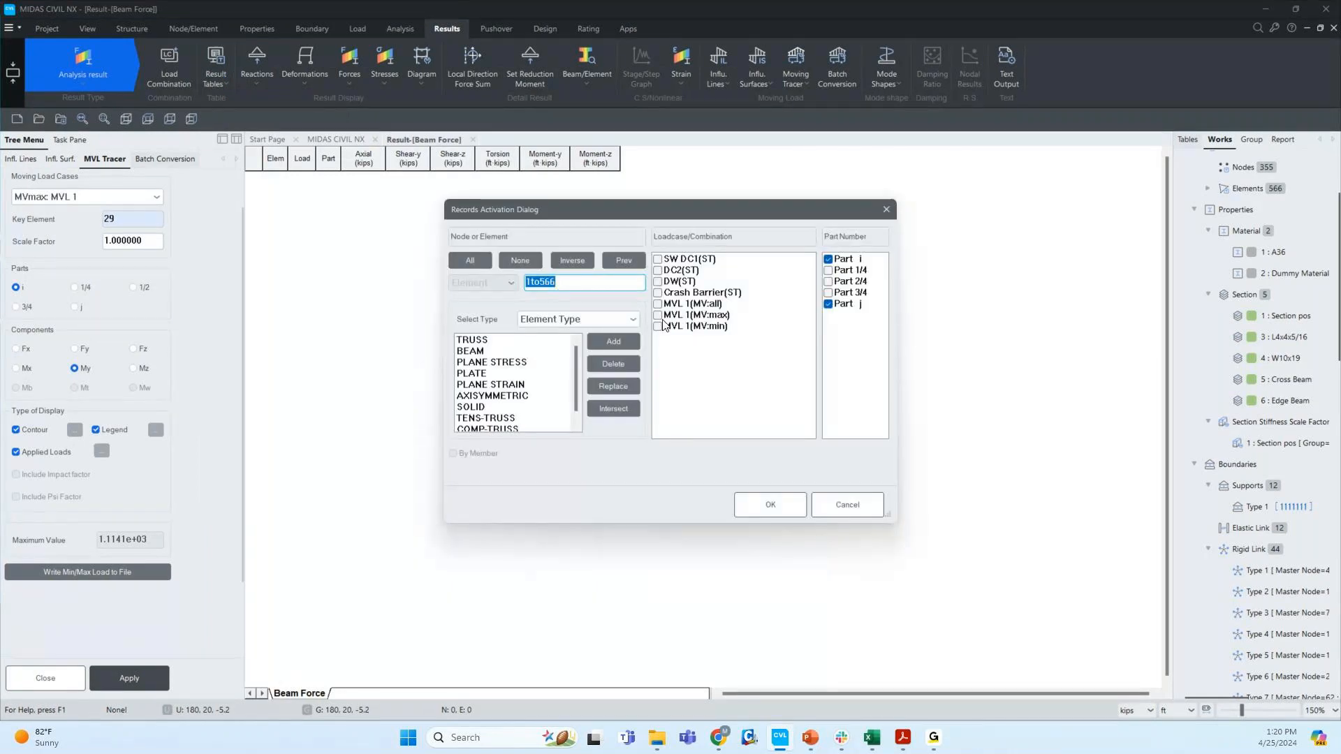
{"action": "left_click", "coordinate": [668, 314]}
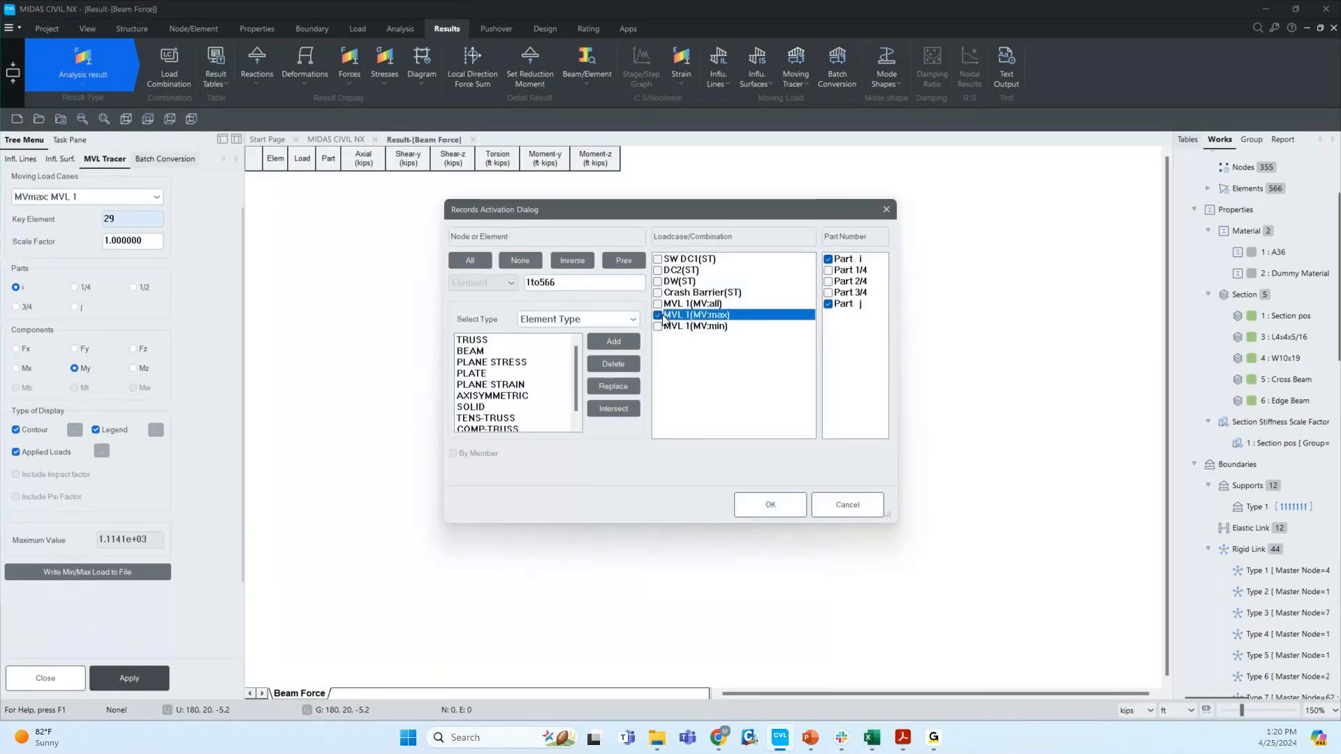
{"action": "left_click", "coordinate": [774, 503]}
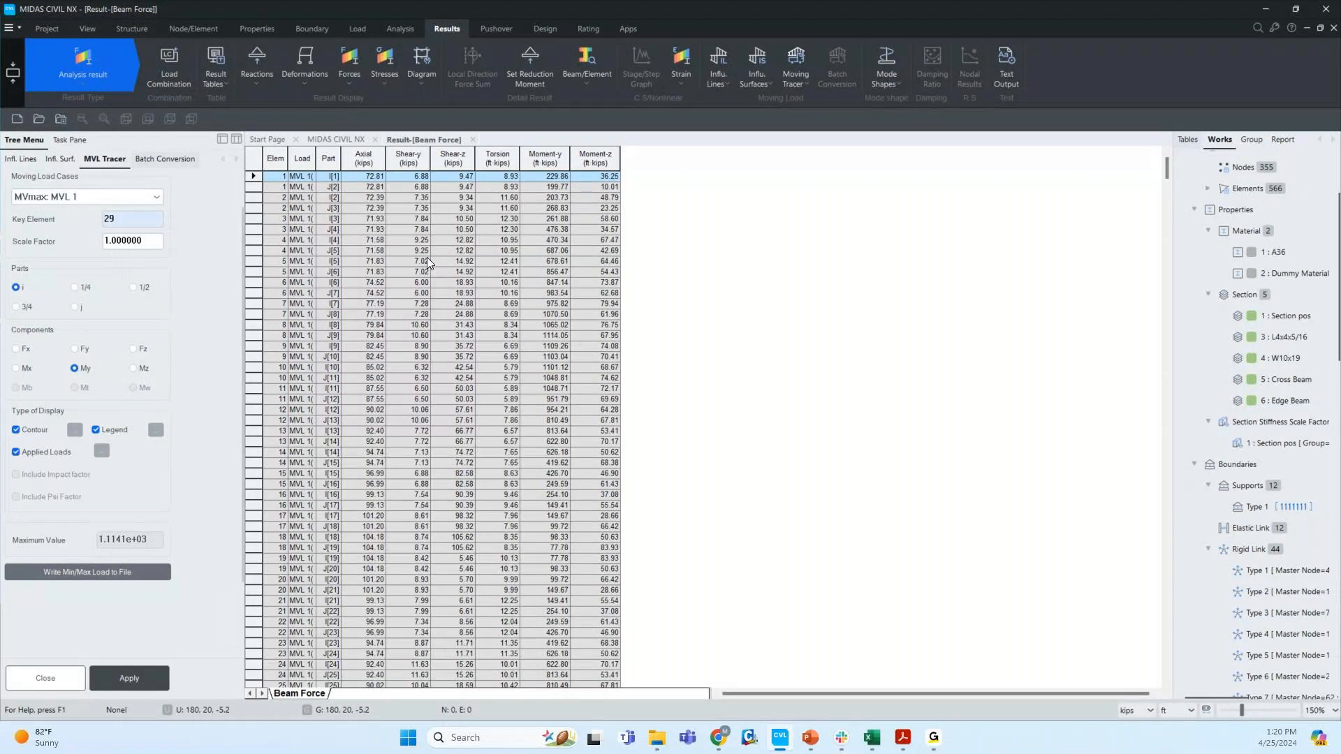
{"action": "left_click", "coordinate": [472, 140]}
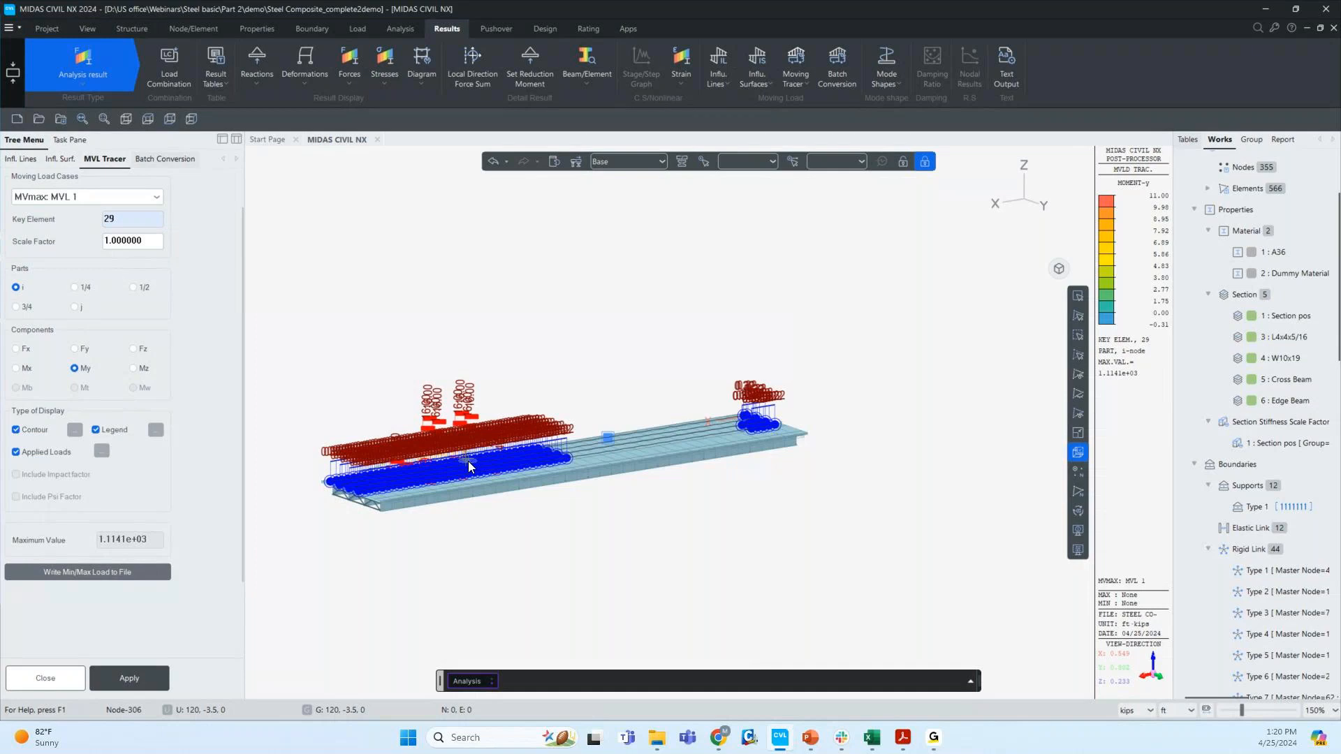
- Write the traced moving load out as a static load to the file MVmaxMVL1My29.mct in the suggested folder
{"action": "left_click", "coordinate": [58, 579]}
{"action": "left_click_drag", "start_coordinate": [634, 193], "coordinate": [377, 195]}
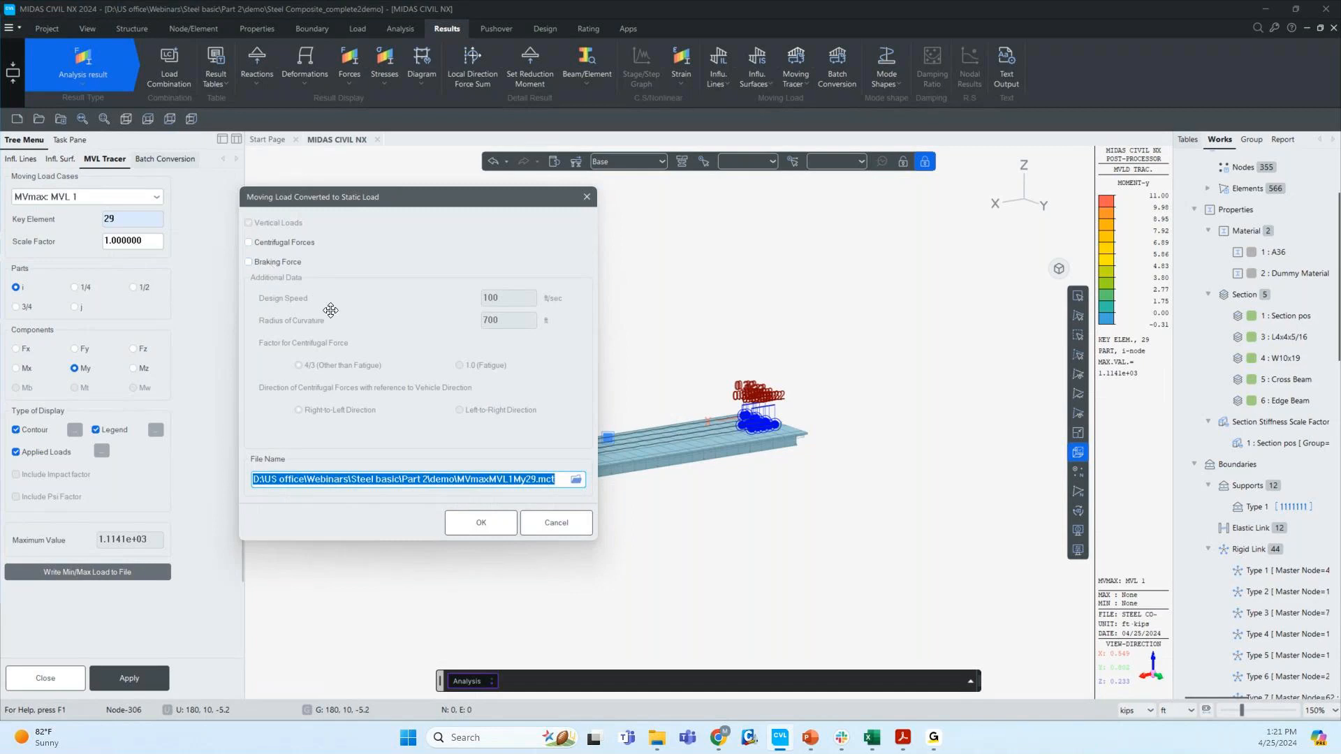
{"action": "left_click", "coordinate": [482, 523]}
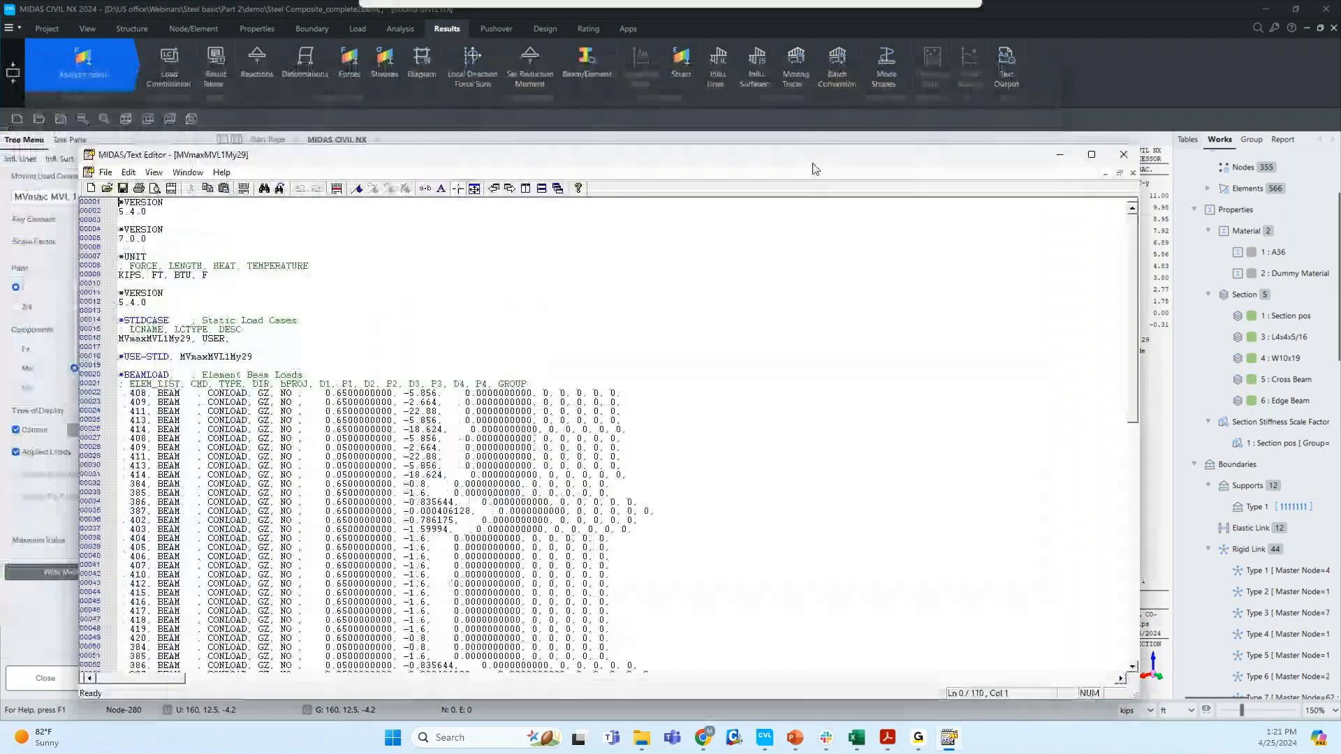
{"action": "left_click_drag", "start_coordinate": [814, 169], "coordinate": [851, 152]}
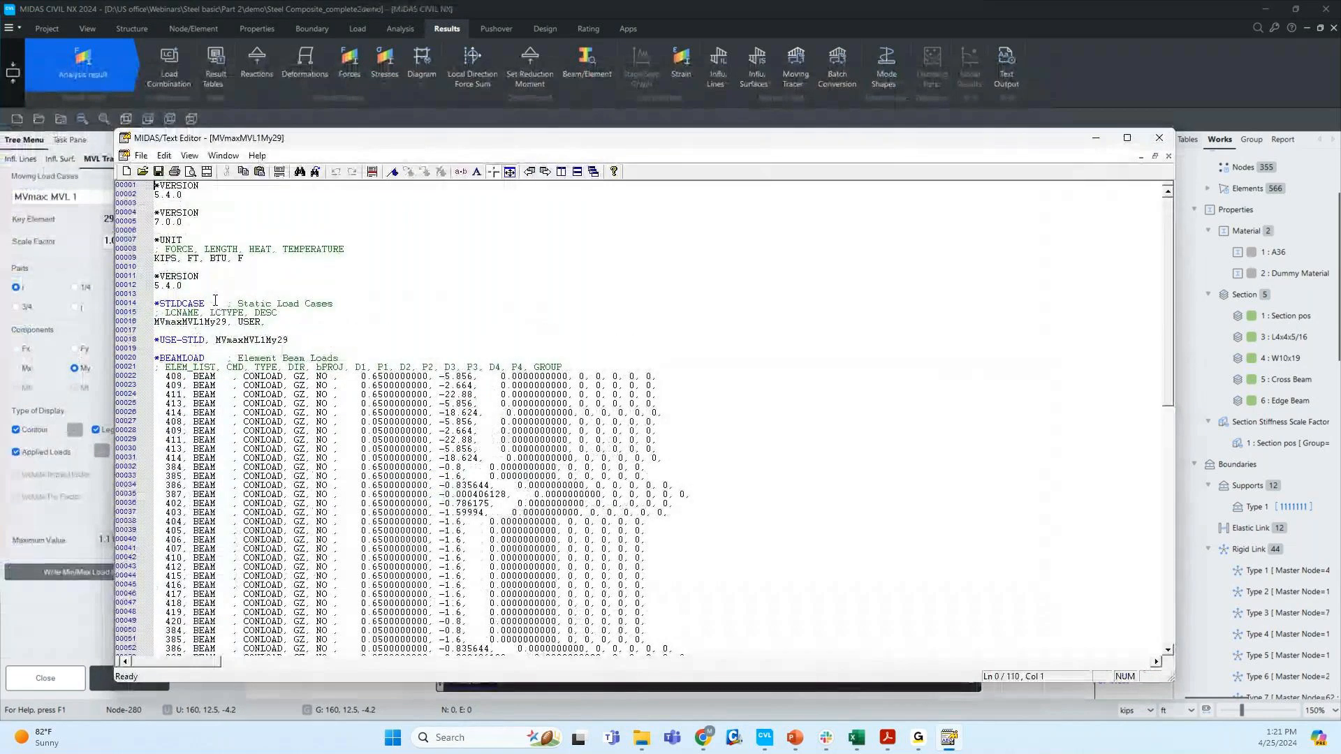
- Copy the entire exported load file text into the MCT Command Shell and run it, accepting deletion of the analysis results
{"action": "key", "text": "ctrl+a"}
{"action": "left_click", "coordinate": [1095, 138]}
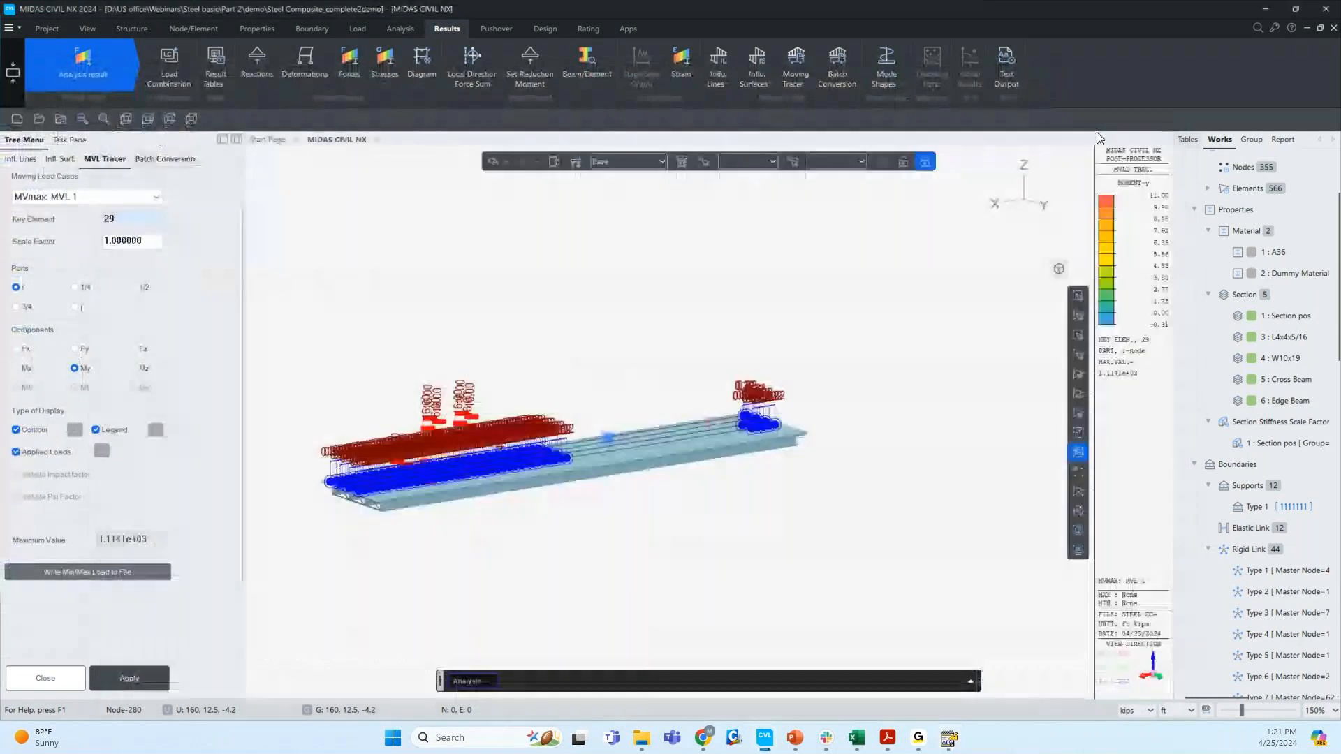
{"action": "left_click", "coordinate": [612, 34]}
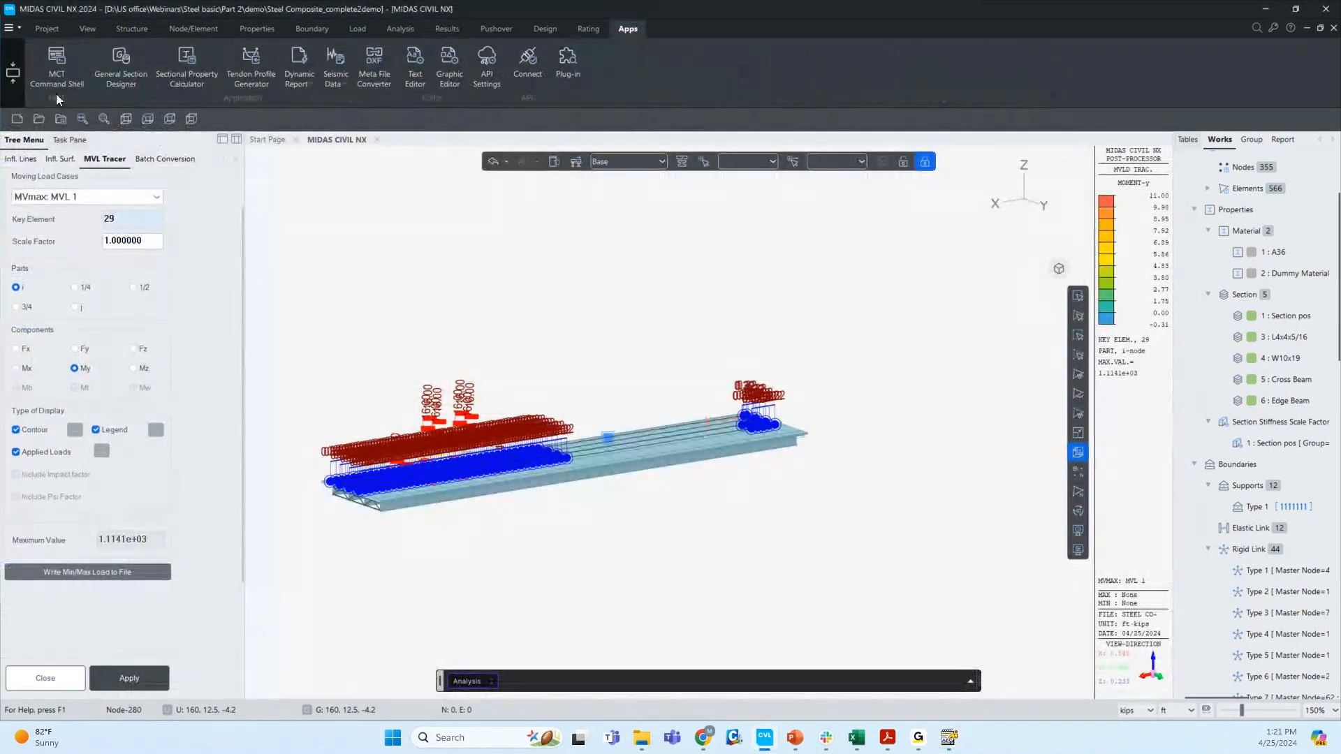
{"action": "left_click", "coordinate": [57, 68]}
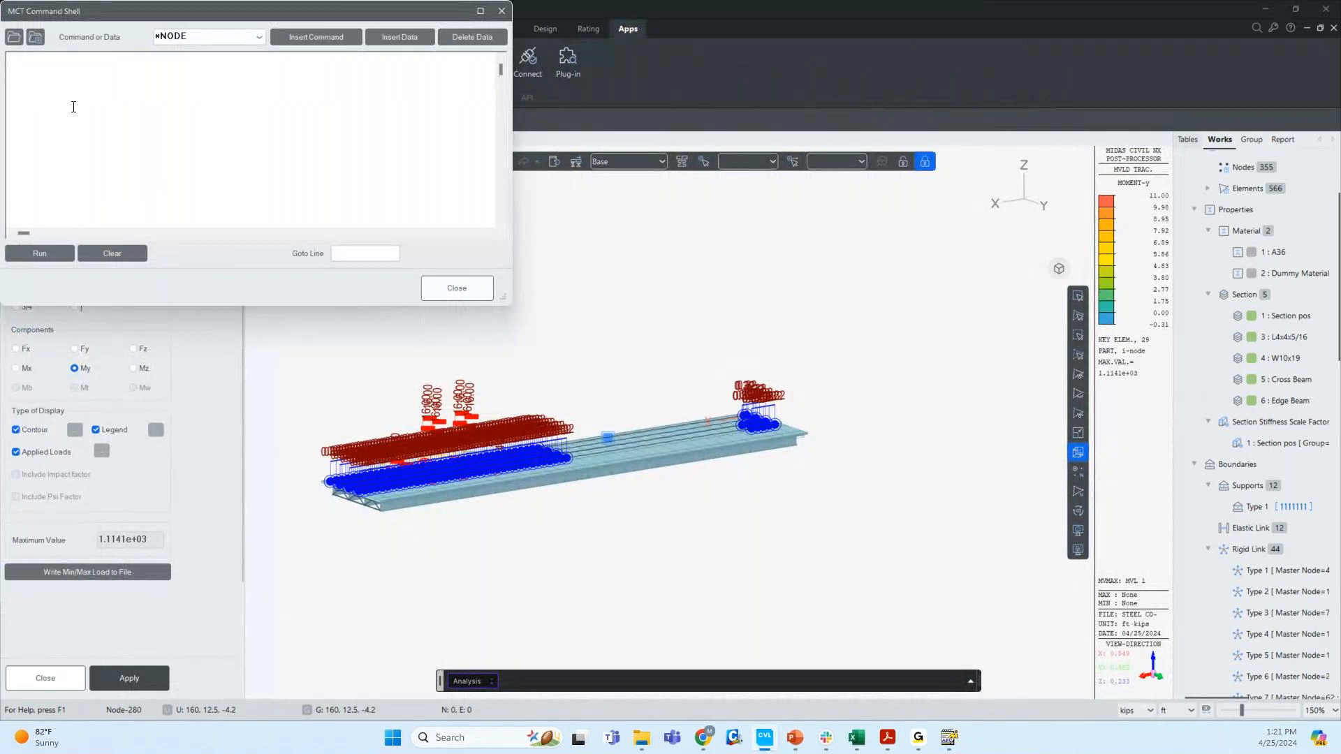
{"action": "key", "text": "ctrl+v"}
{"action": "left_click", "coordinate": [40, 253]}
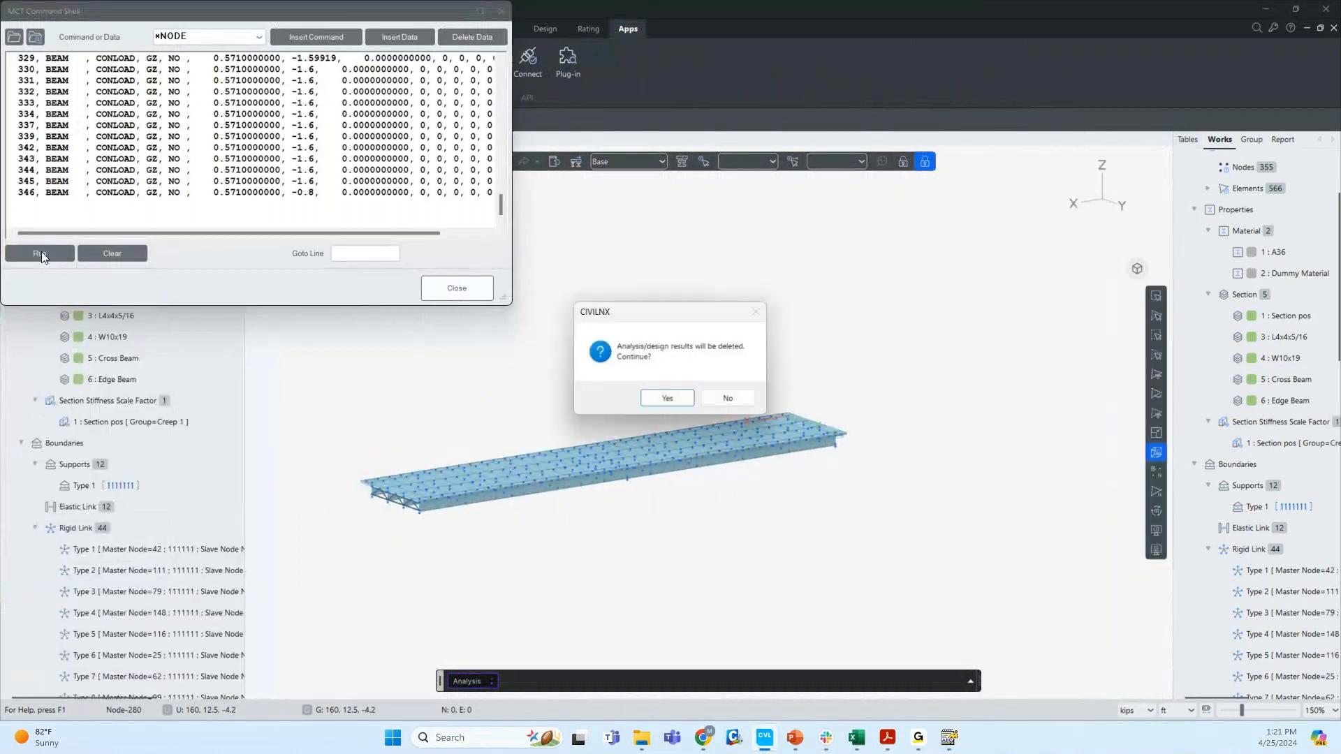
{"action": "left_click", "coordinate": [667, 398]}
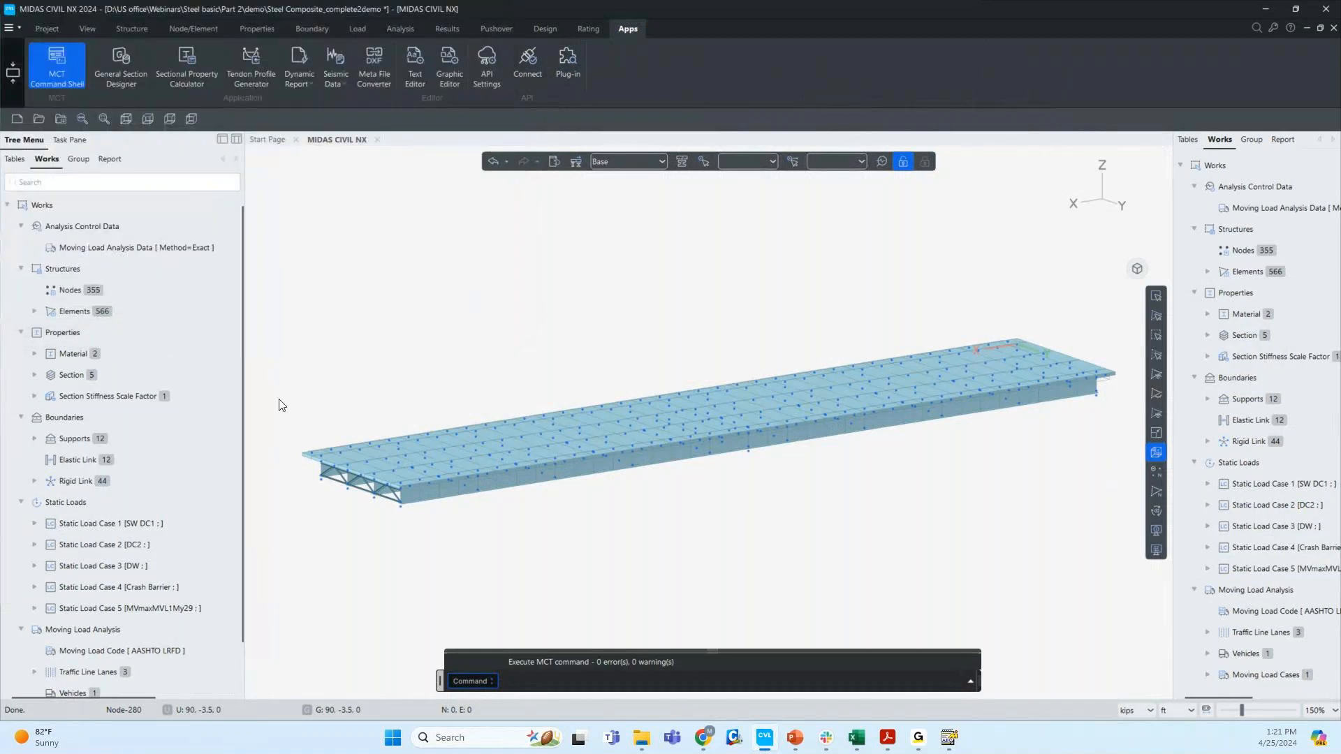
- Display the element beam loads of static load case MVmaxMVL1My29 on the model and inspect them
{"action": "scroll", "coordinate": [94, 535], "scroll_direction": "down", "scroll_amount": 1}
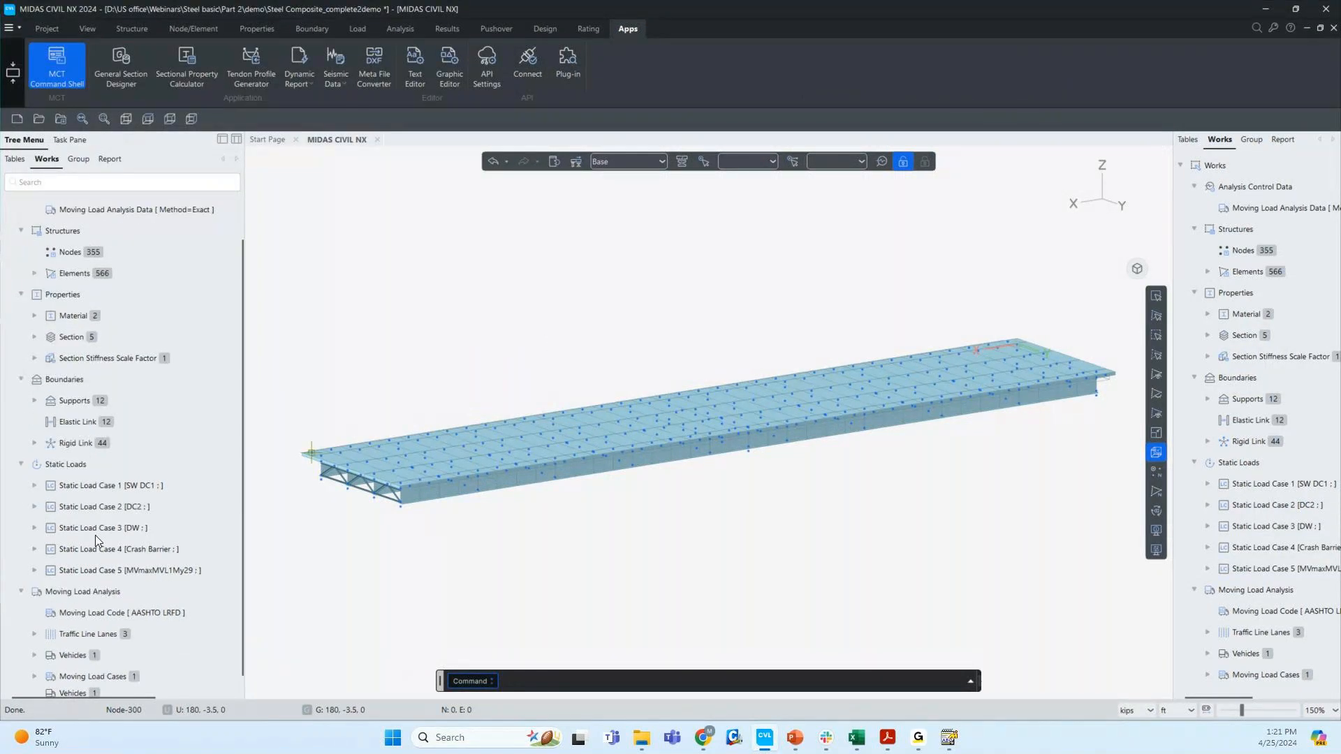
{"action": "left_click", "coordinate": [39, 571]}
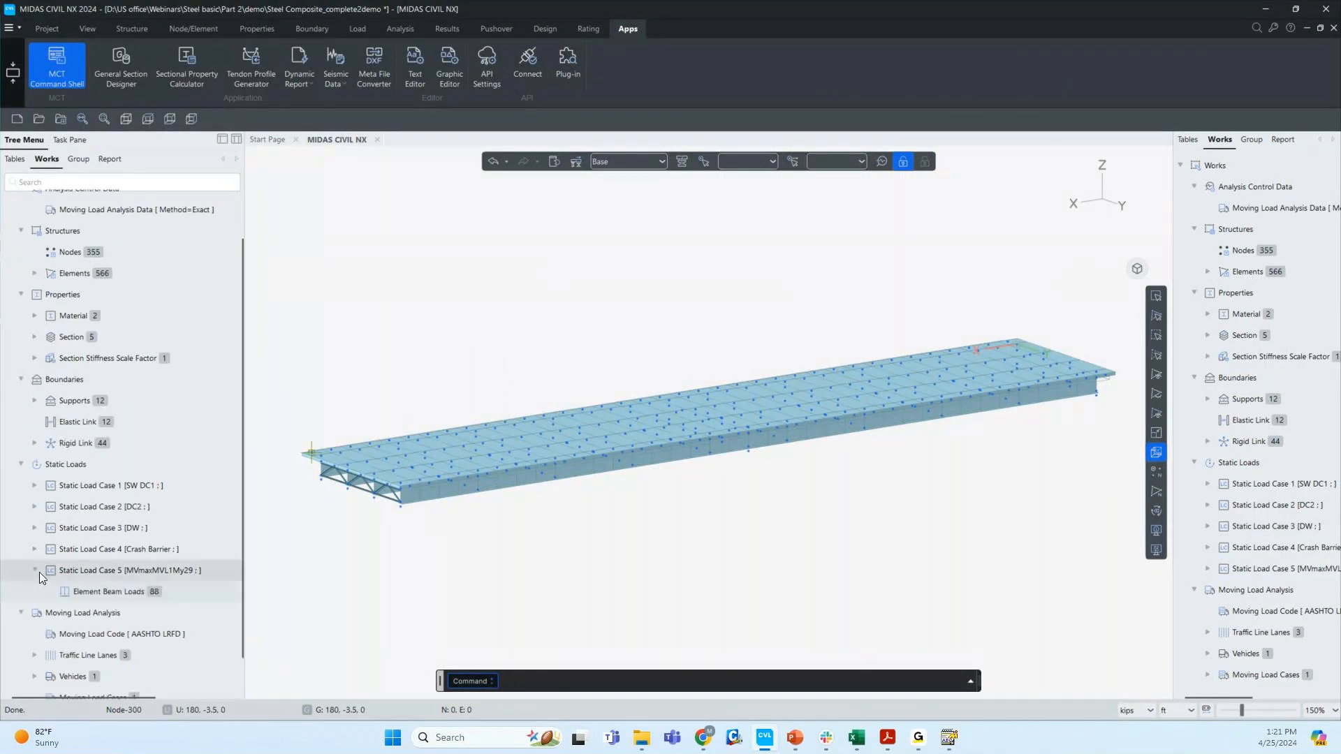
{"action": "right_click", "coordinate": [113, 592]}
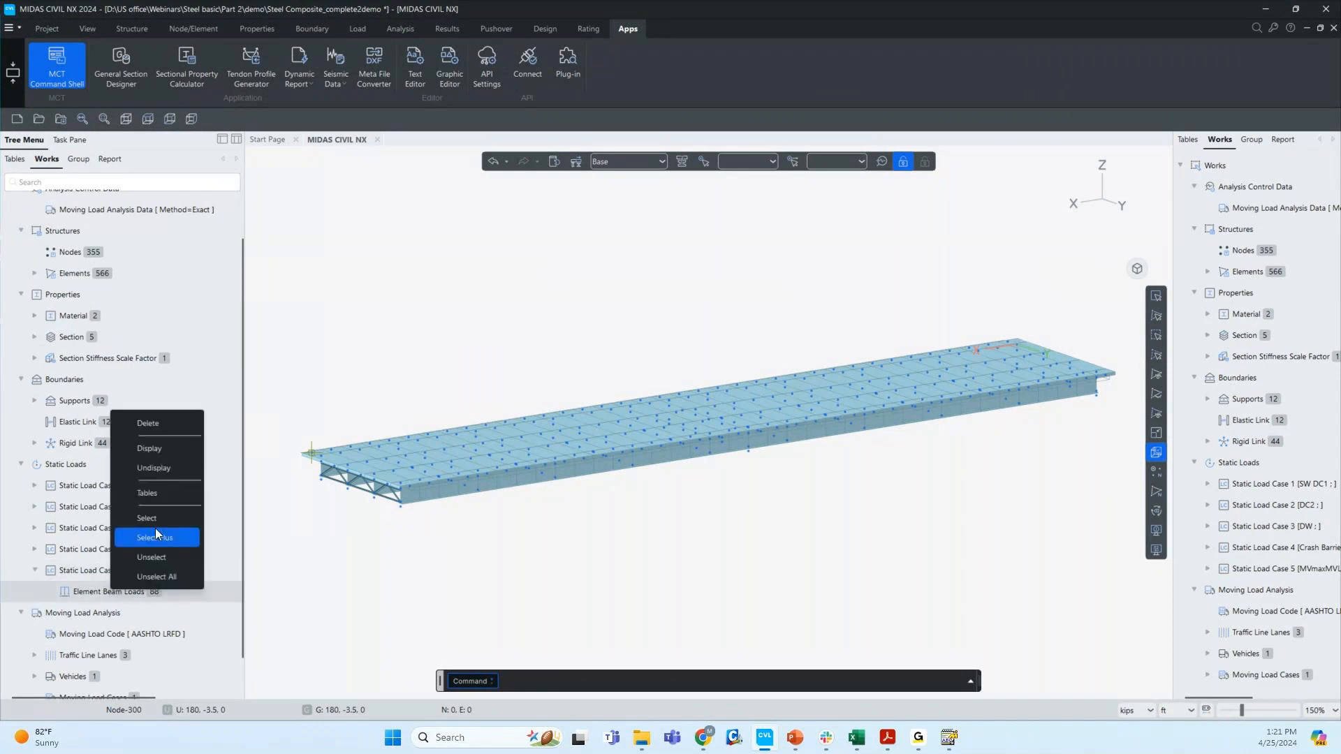
{"action": "left_click", "coordinate": [157, 450]}
{"action": "middle_click_drag", "start_coordinate": [364, 554], "coordinate": [379, 546], "text": "ctrl"}
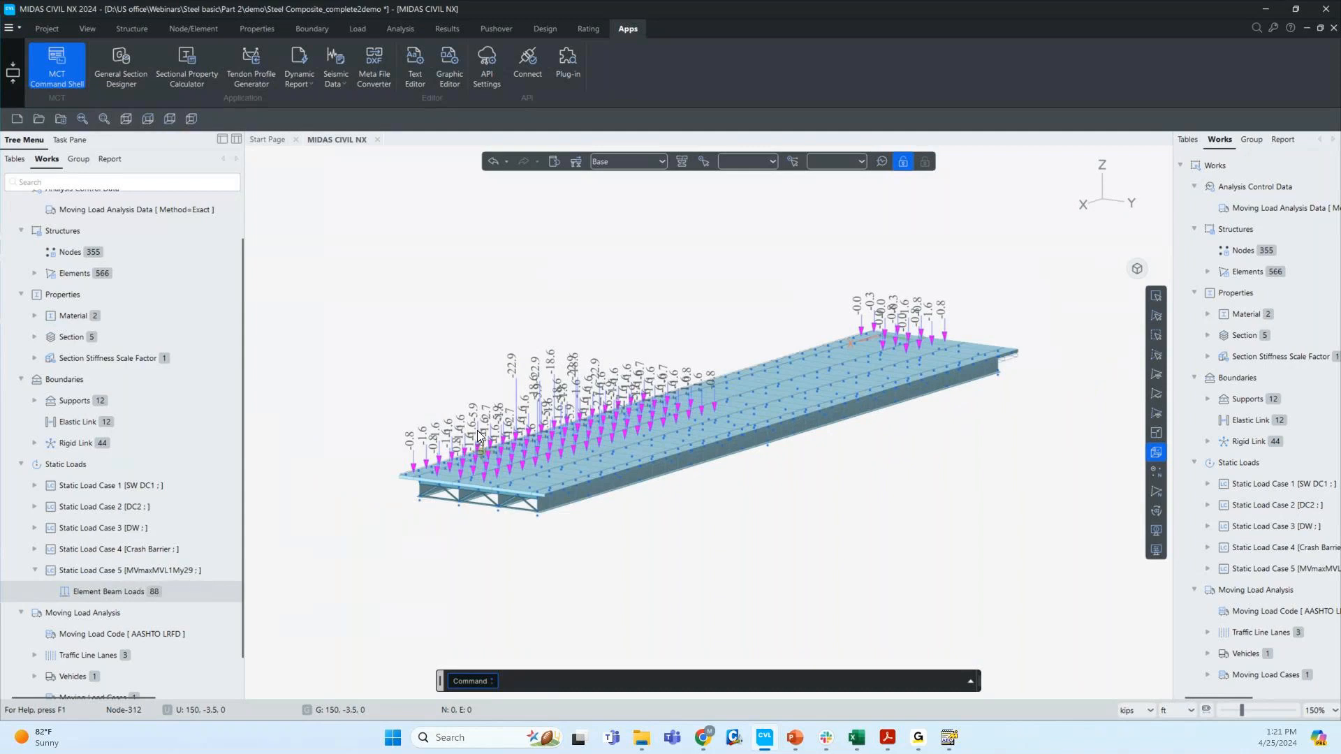
{"action": "middle_click_drag", "start_coordinate": [517, 455], "coordinate": [489, 459], "text": "ctrl"}
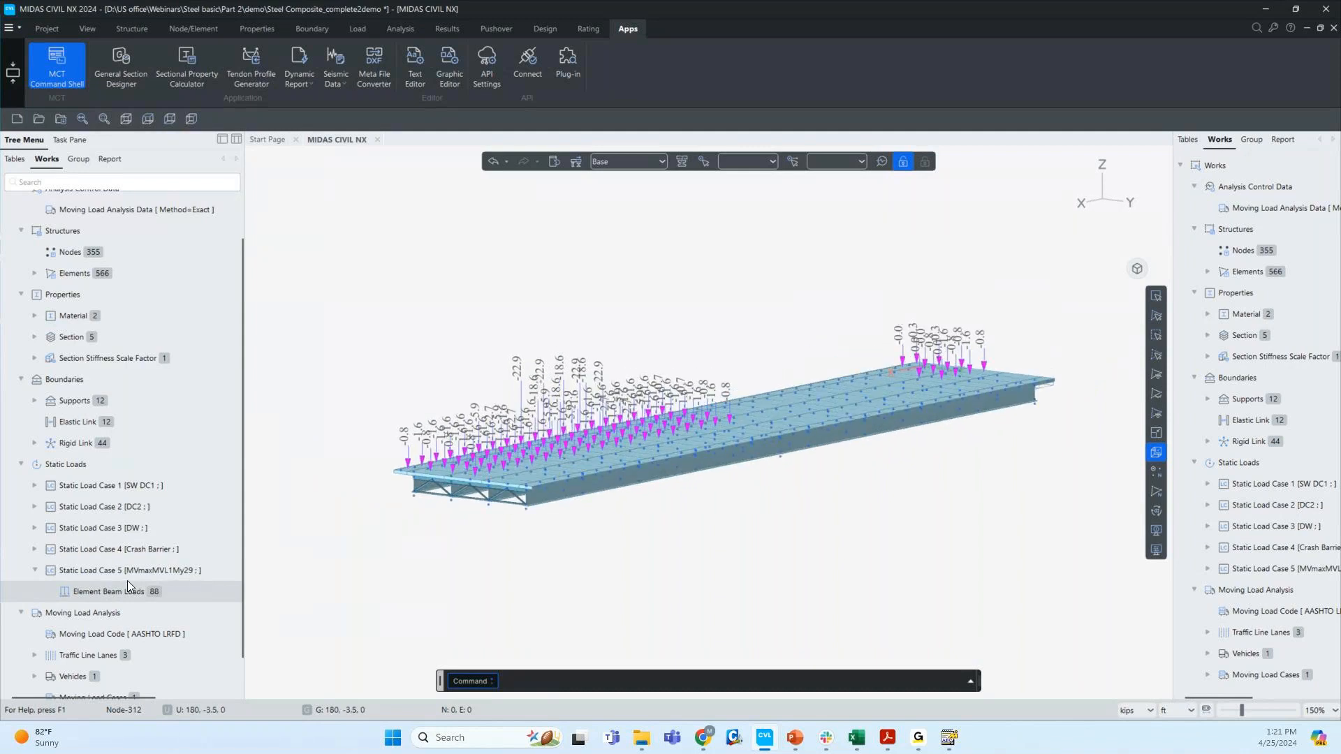
- Save the model and rerun the analysis with the converted static load case included
{"action": "key", "text": "ctrl+s"}
{"action": "left_click", "coordinate": [880, 163]}
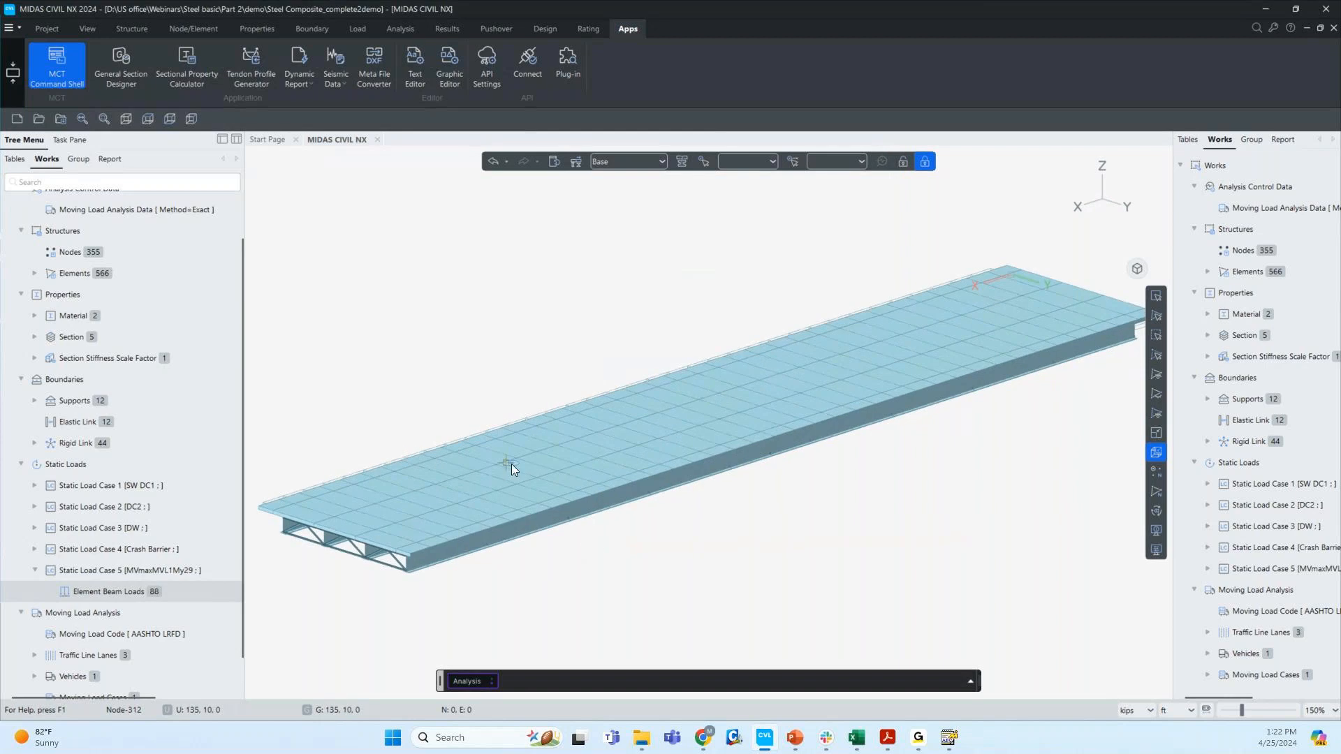
- Display the My beam diagram for static load case MVmaxMVL1My29 with solid fill, contour and legend
{"action": "left_click", "coordinate": [453, 29]}
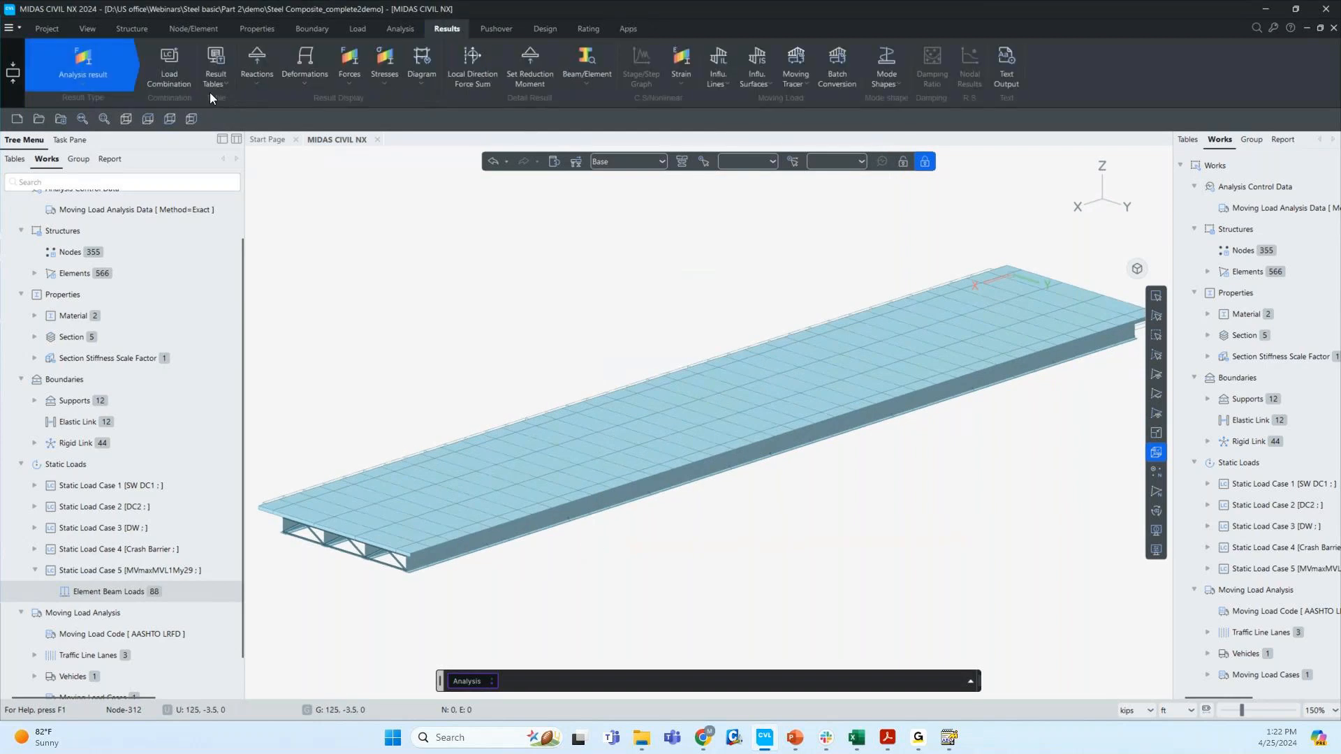
{"action": "left_click", "coordinate": [342, 83]}
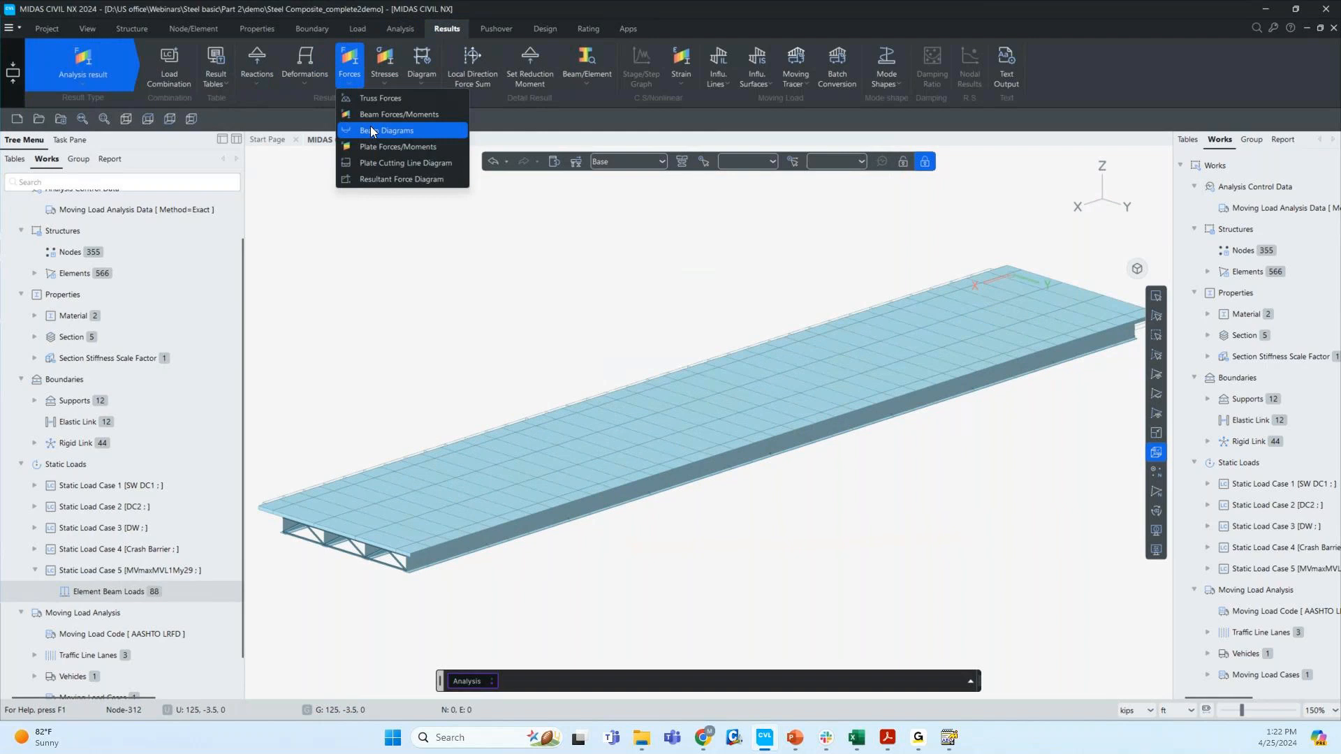
{"action": "left_click", "coordinate": [372, 131]}
{"action": "left_click", "coordinate": [74, 233]}
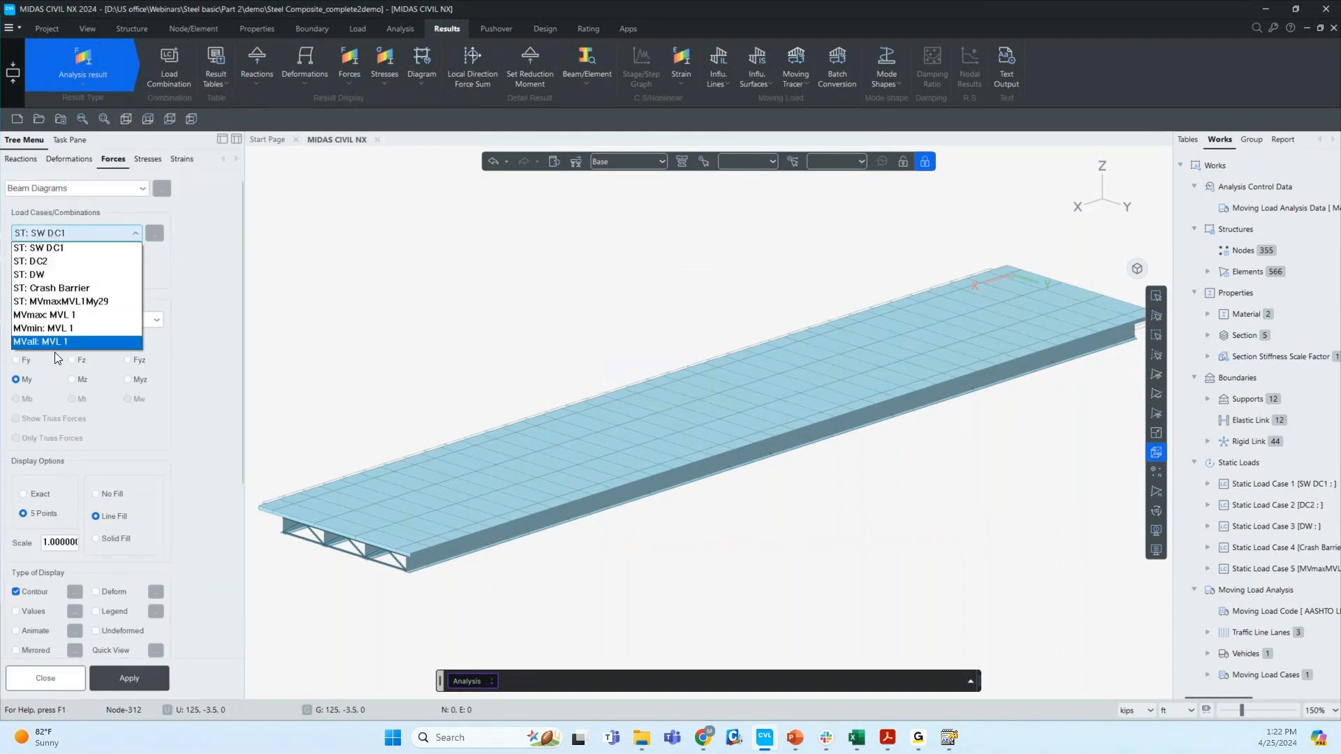
{"action": "left_click", "coordinate": [68, 305]}
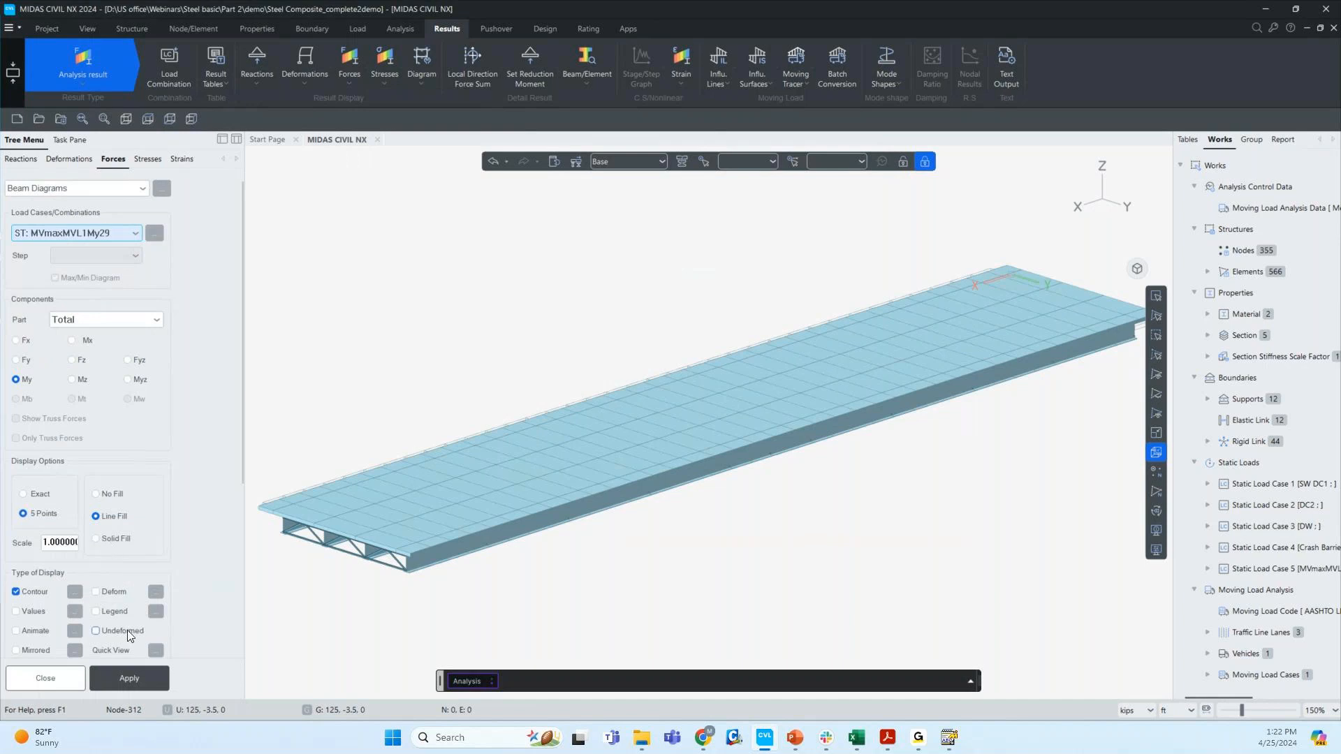
{"action": "left_click", "coordinate": [111, 612]}
{"action": "left_click", "coordinate": [125, 675]}
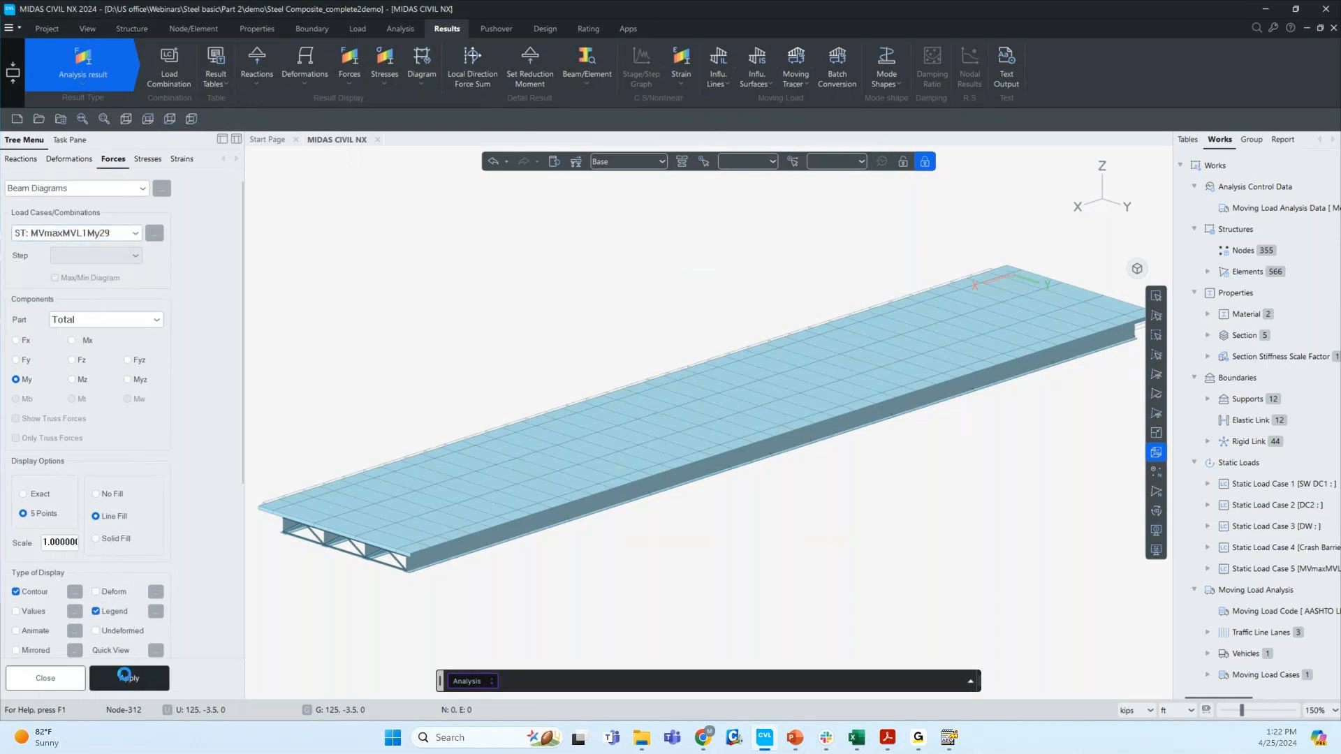
{"action": "middle_click_drag", "start_coordinate": [253, 579], "coordinate": [274, 574], "text": "ctrl"}
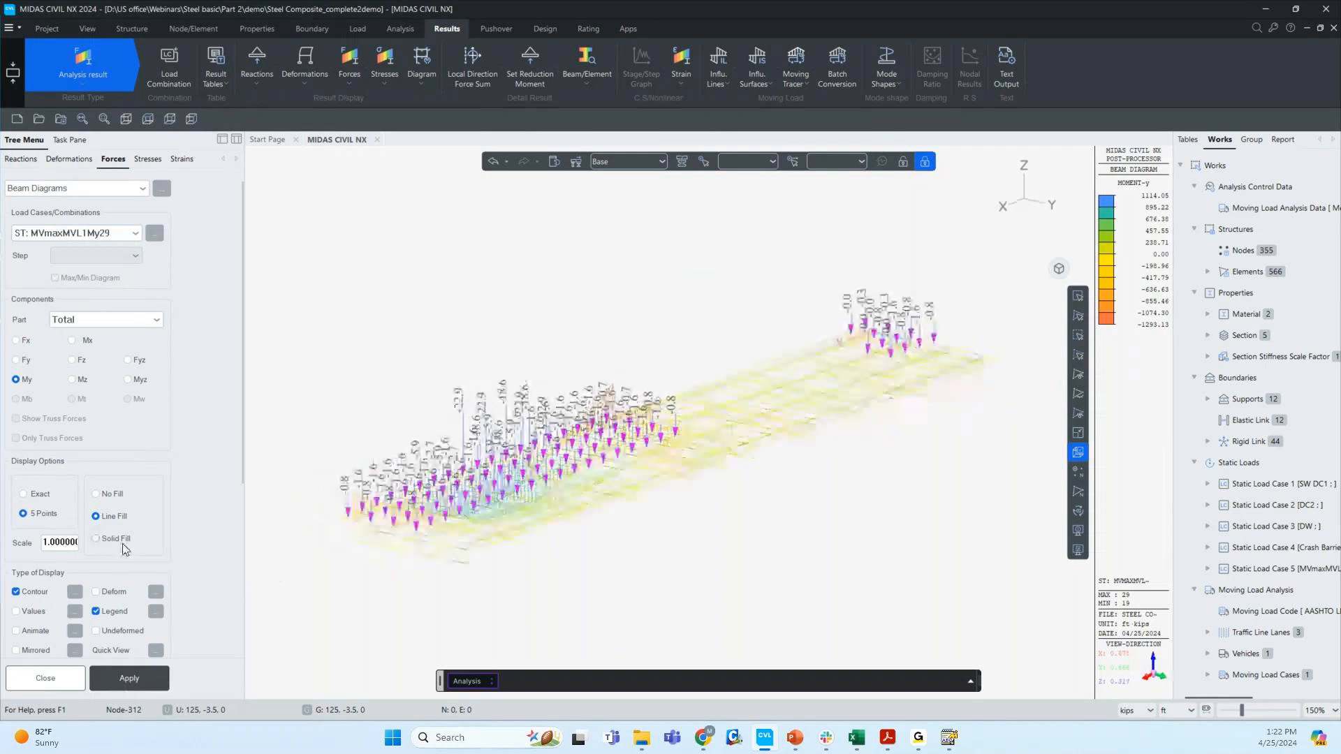
{"action": "left_click", "coordinate": [116, 538]}
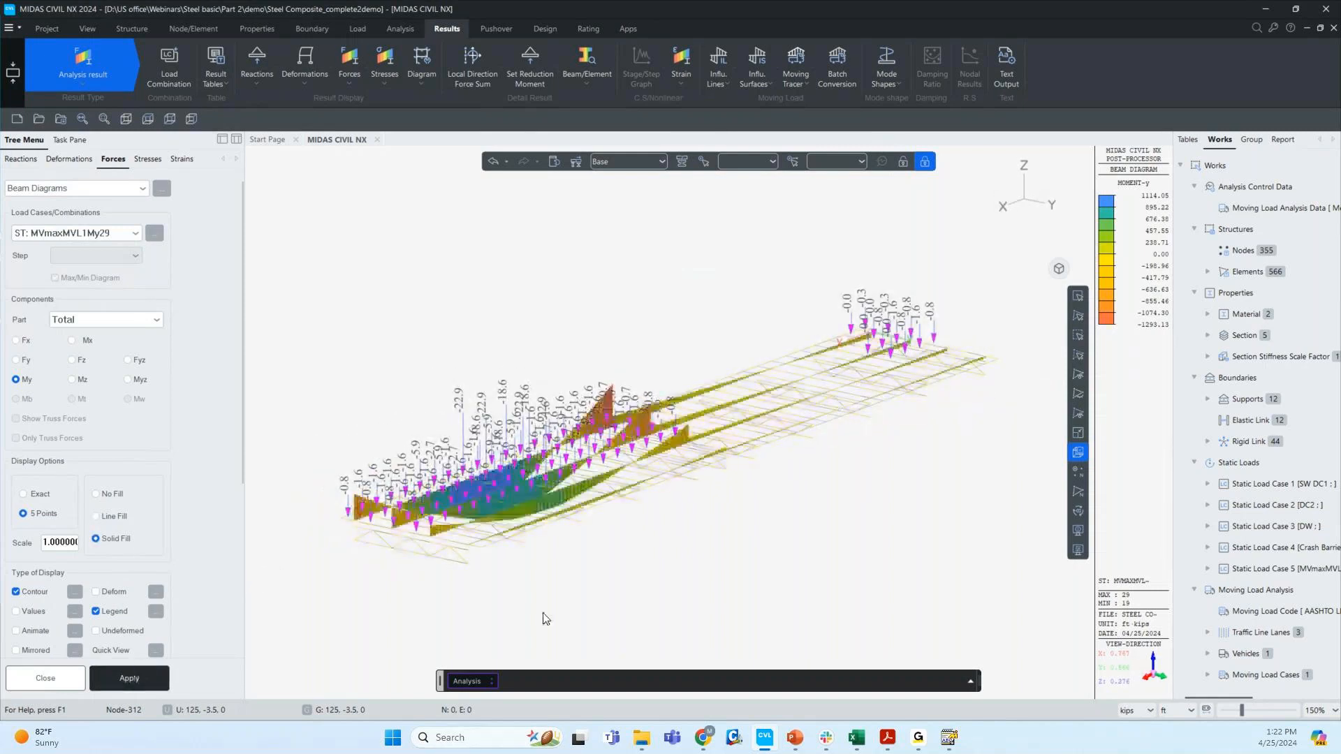
{"action": "middle_click_drag", "start_coordinate": [638, 518], "coordinate": [614, 530], "text": "ctrl"}
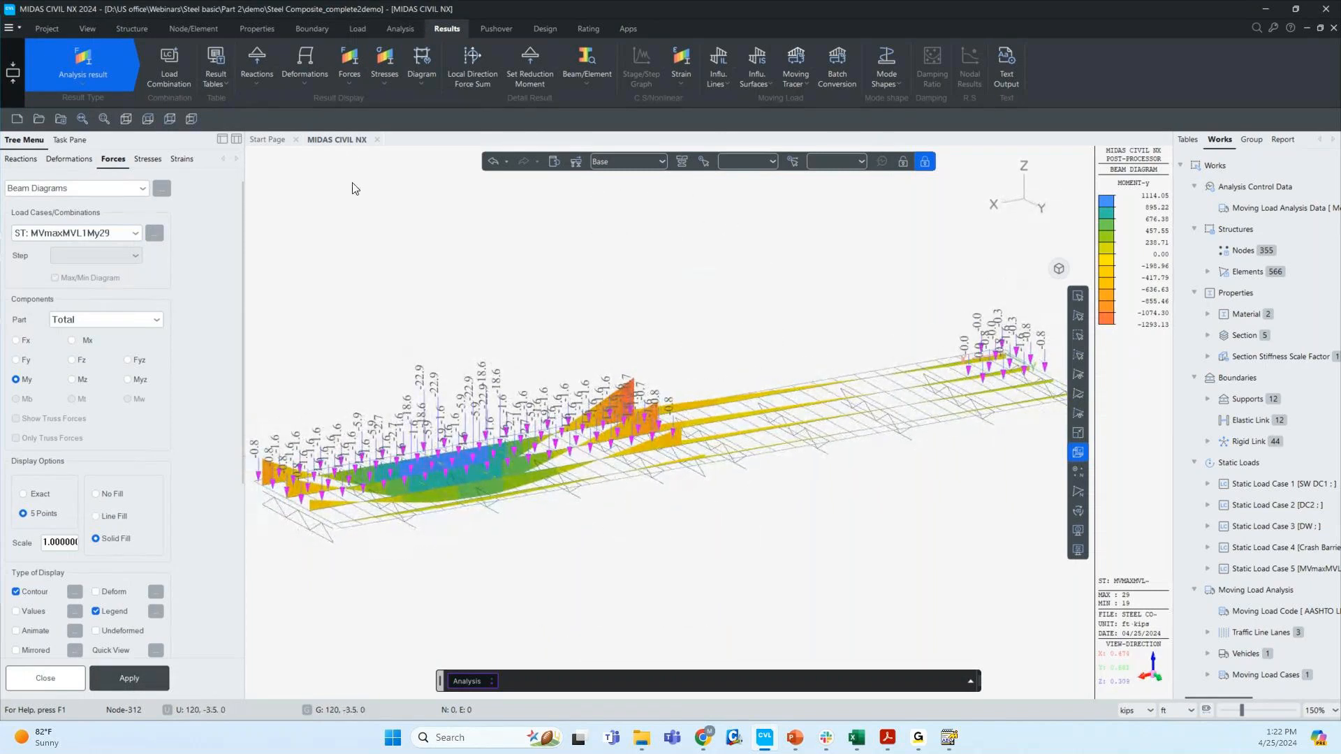
- Display the FZ support reactions for static load case MVmaxMVL1My29 with values and legend
{"action": "left_click", "coordinate": [265, 86]}
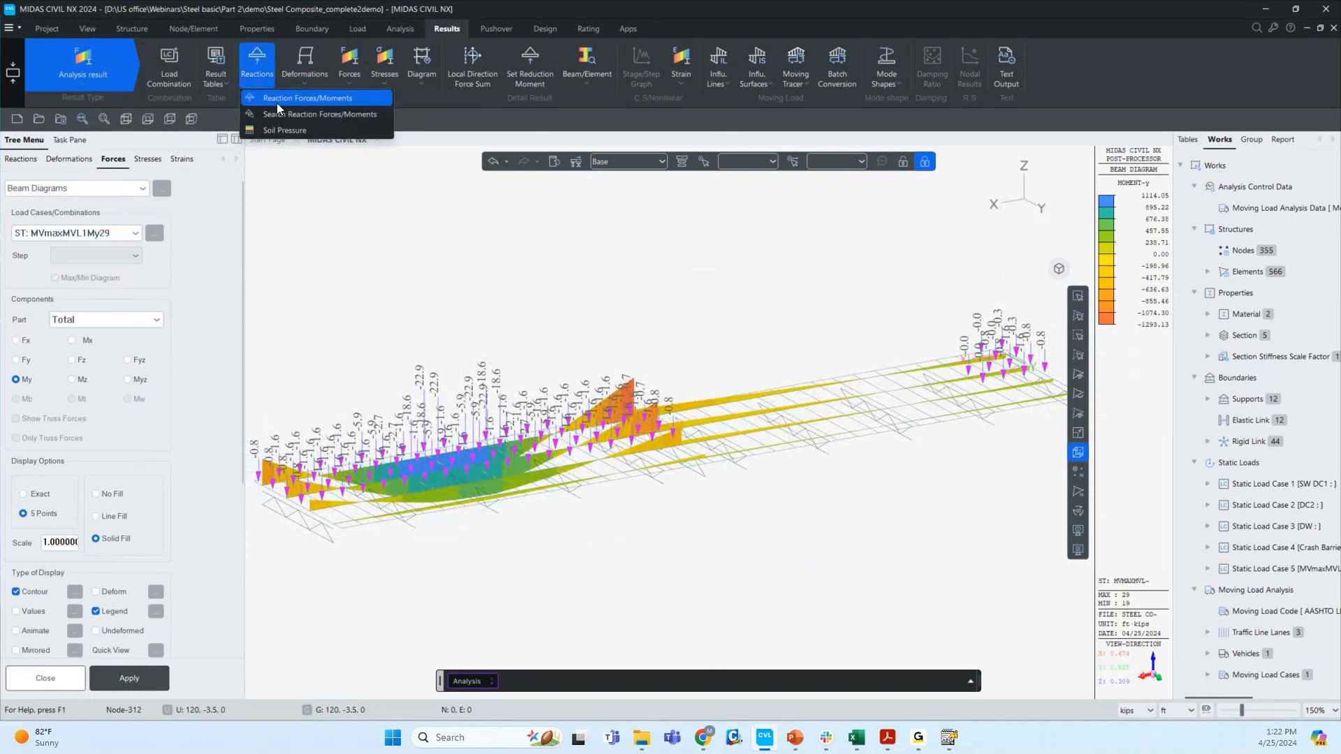
{"action": "left_click", "coordinate": [276, 105]}
{"action": "left_click", "coordinate": [138, 672]}
{"action": "middle_click_drag", "start_coordinate": [268, 598], "coordinate": [327, 587], "text": "ctrl"}
{"action": "left_click", "coordinate": [85, 301]}
{"action": "left_click", "coordinate": [16, 402]}
{"action": "left_click", "coordinate": [123, 679]}
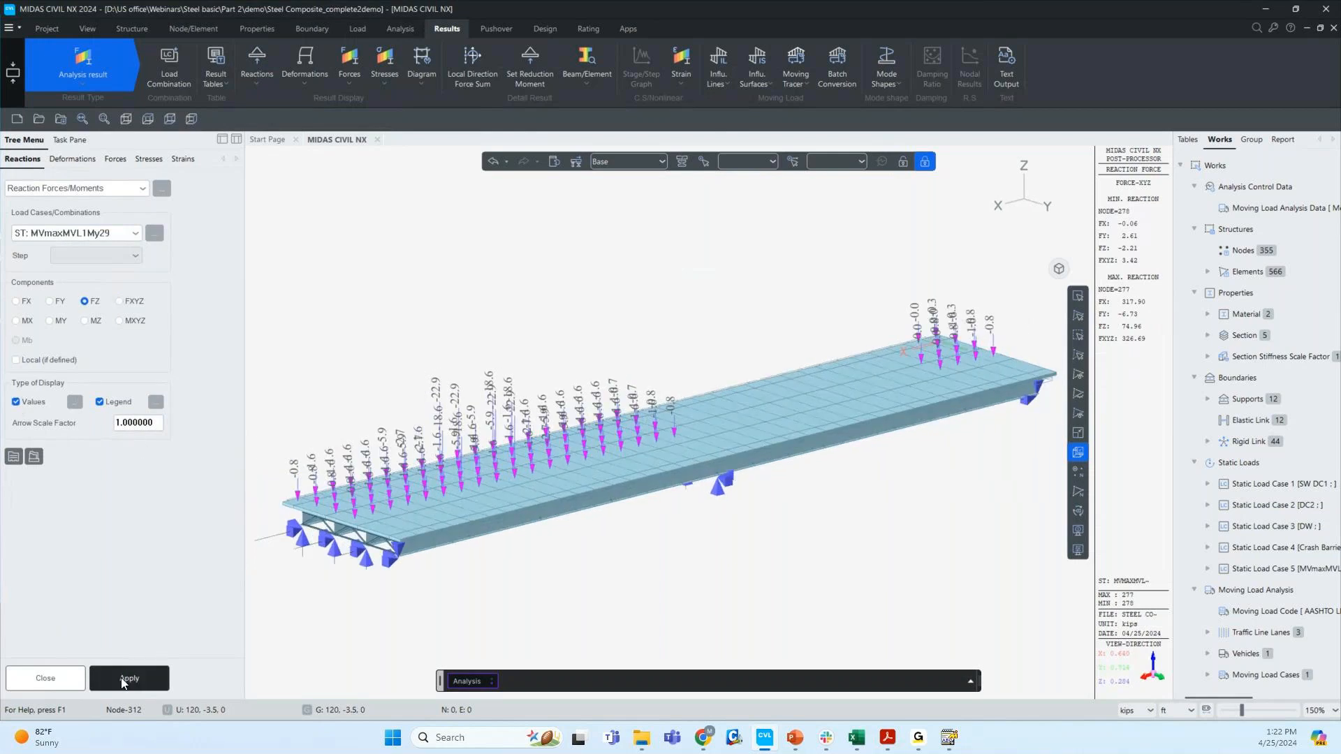
{"action": "middle_click_drag", "start_coordinate": [307, 627], "coordinate": [317, 628], "text": "ctrl"}
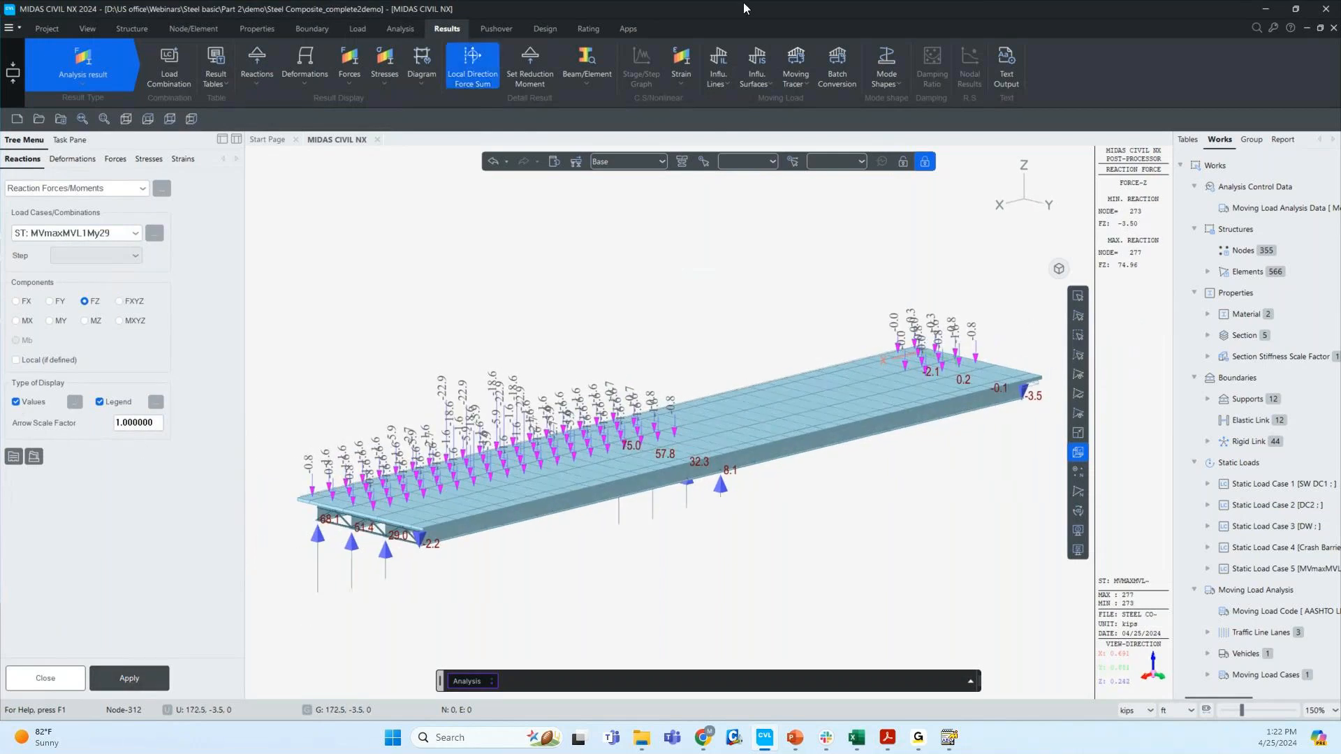
- Hide the element beam loads of static load case MVmaxMVL1My29 on the model
{"action": "left_click", "coordinate": [1207, 526]}
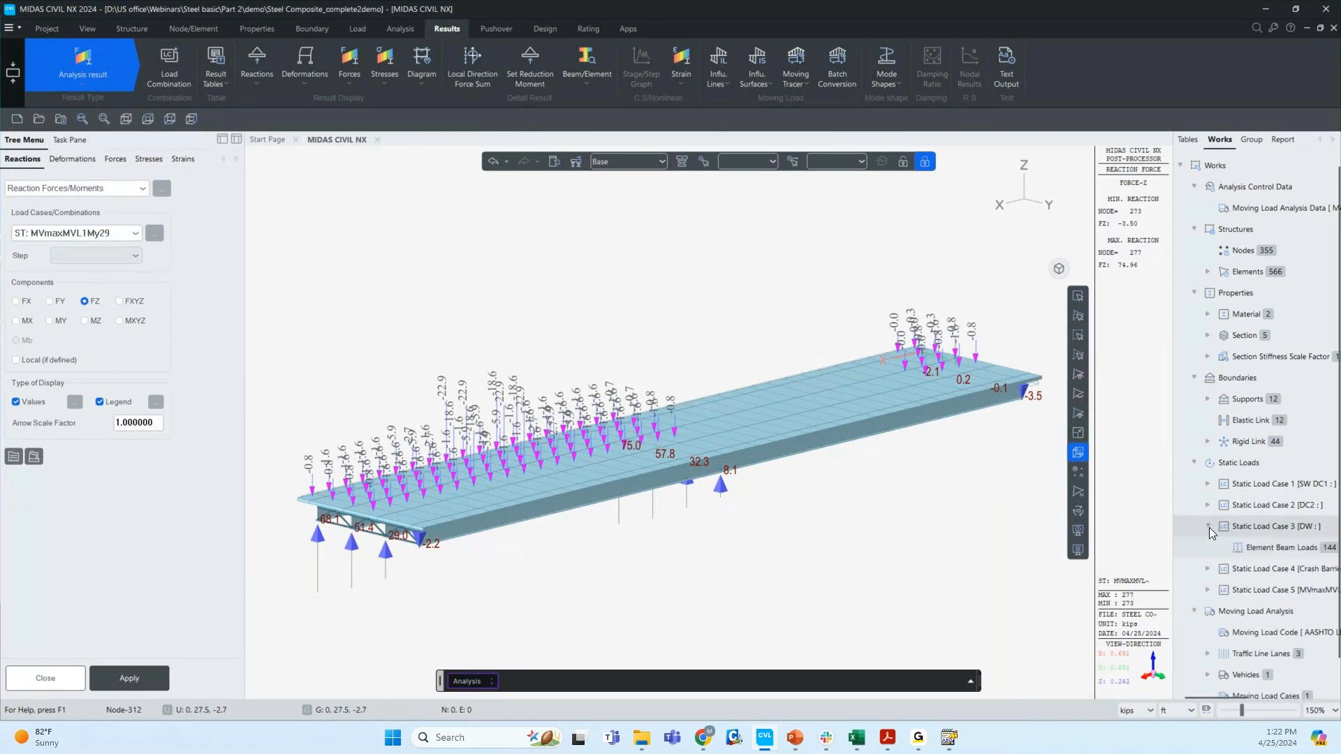
{"action": "left_click", "coordinate": [1208, 590]}
{"action": "right_click", "coordinate": [1247, 612]}
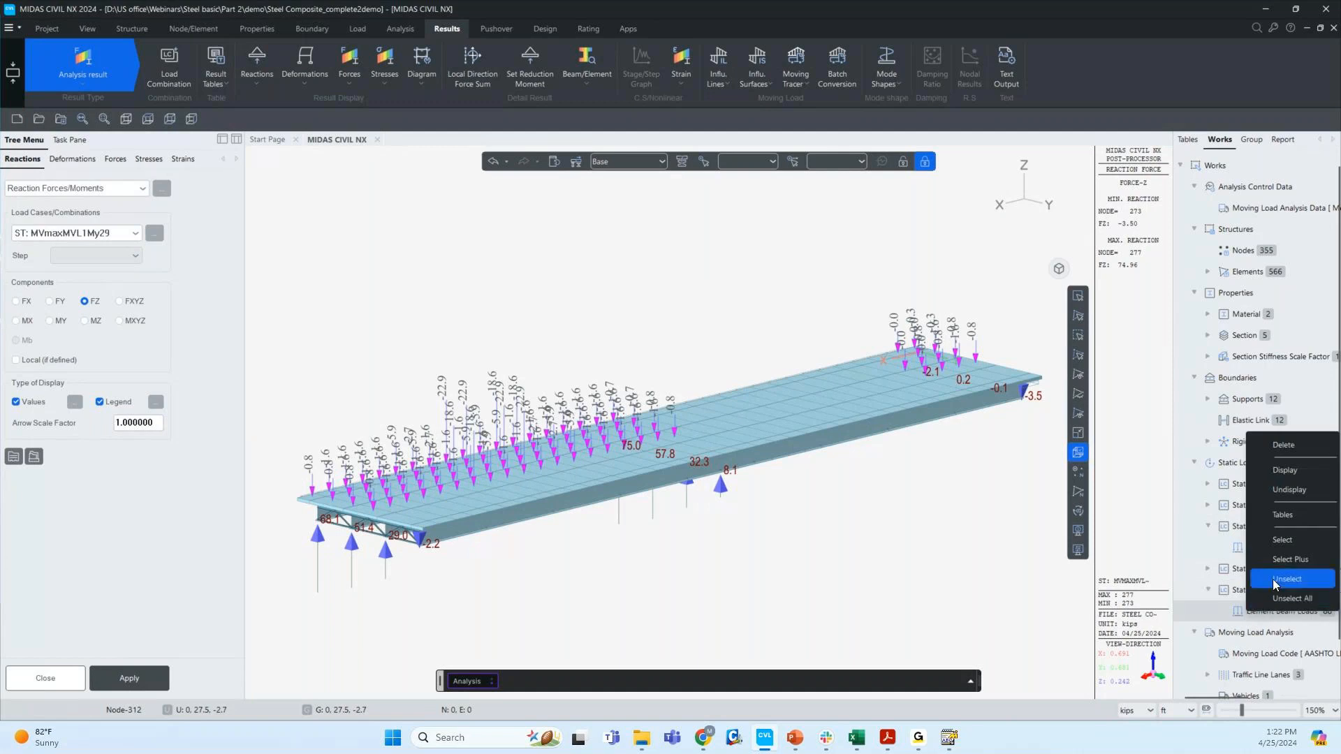
{"action": "left_click", "coordinate": [1285, 493]}
{"action": "middle_click_drag", "start_coordinate": [716, 564], "coordinate": [672, 556], "text": "ctrl"}
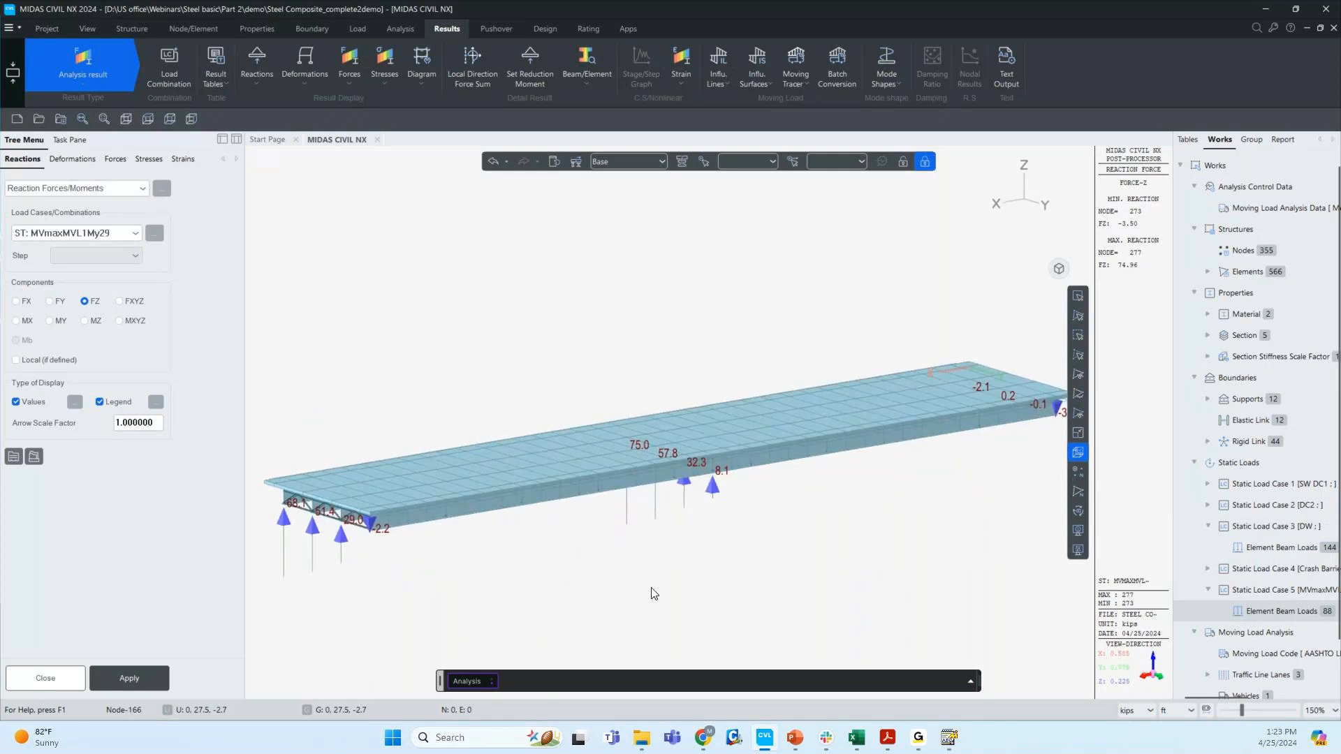
- Close the reaction results and clear them from the model view
{"action": "left_click", "coordinate": [49, 676]}
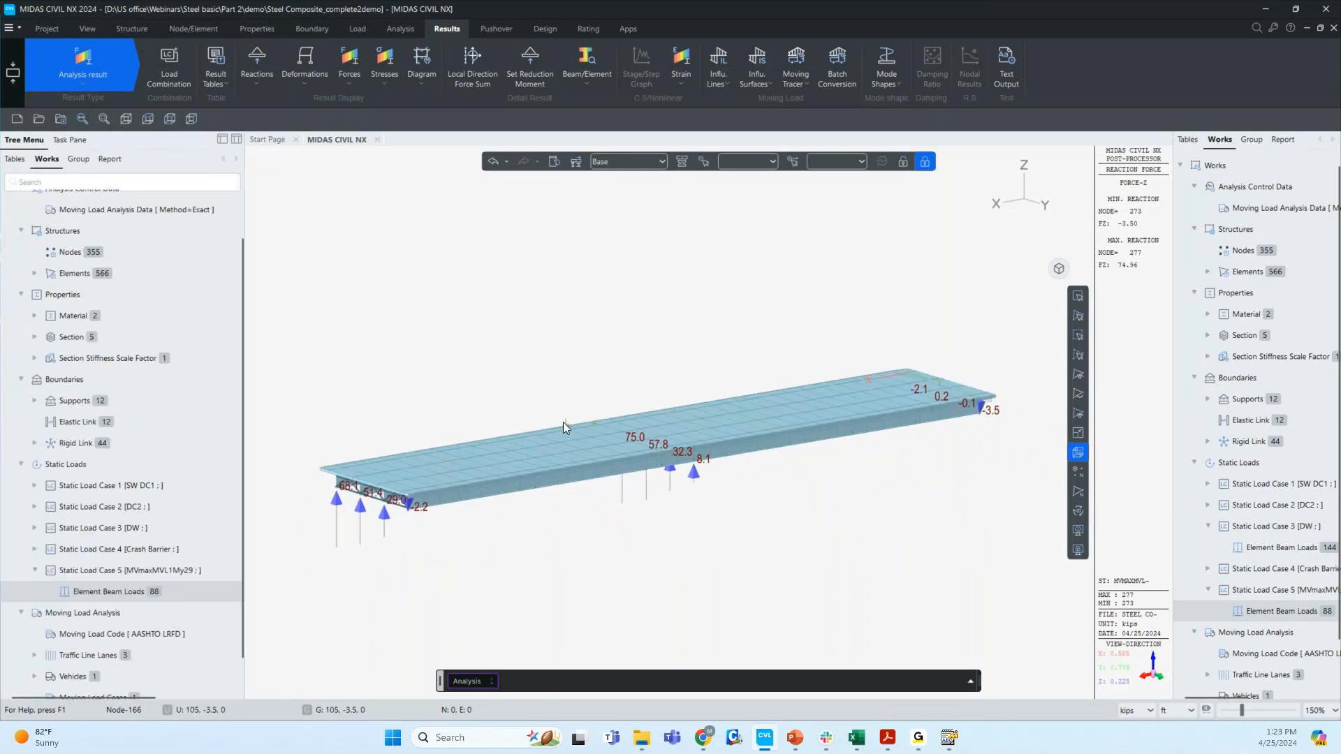
{"action": "middle_click_drag", "start_coordinate": [490, 423], "coordinate": [481, 425], "text": "ctrl"}
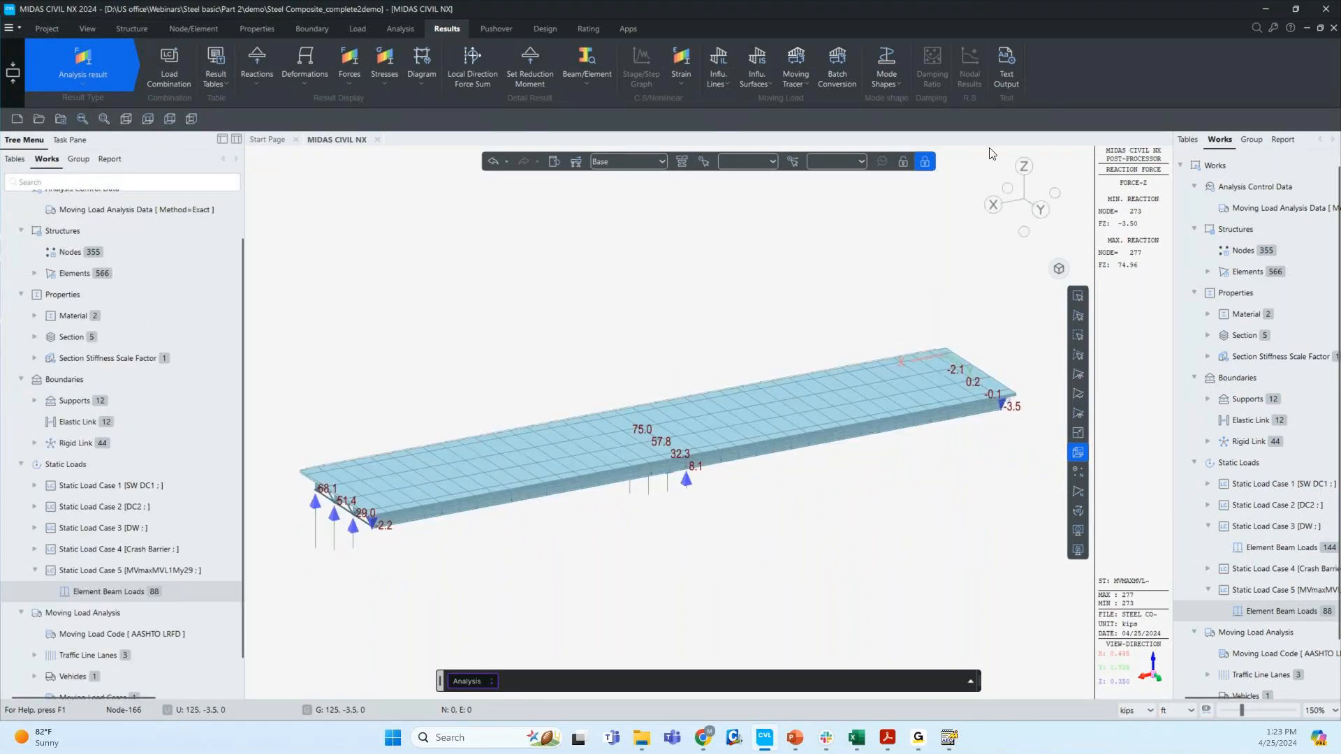
{"action": "left_click", "coordinate": [924, 162]}
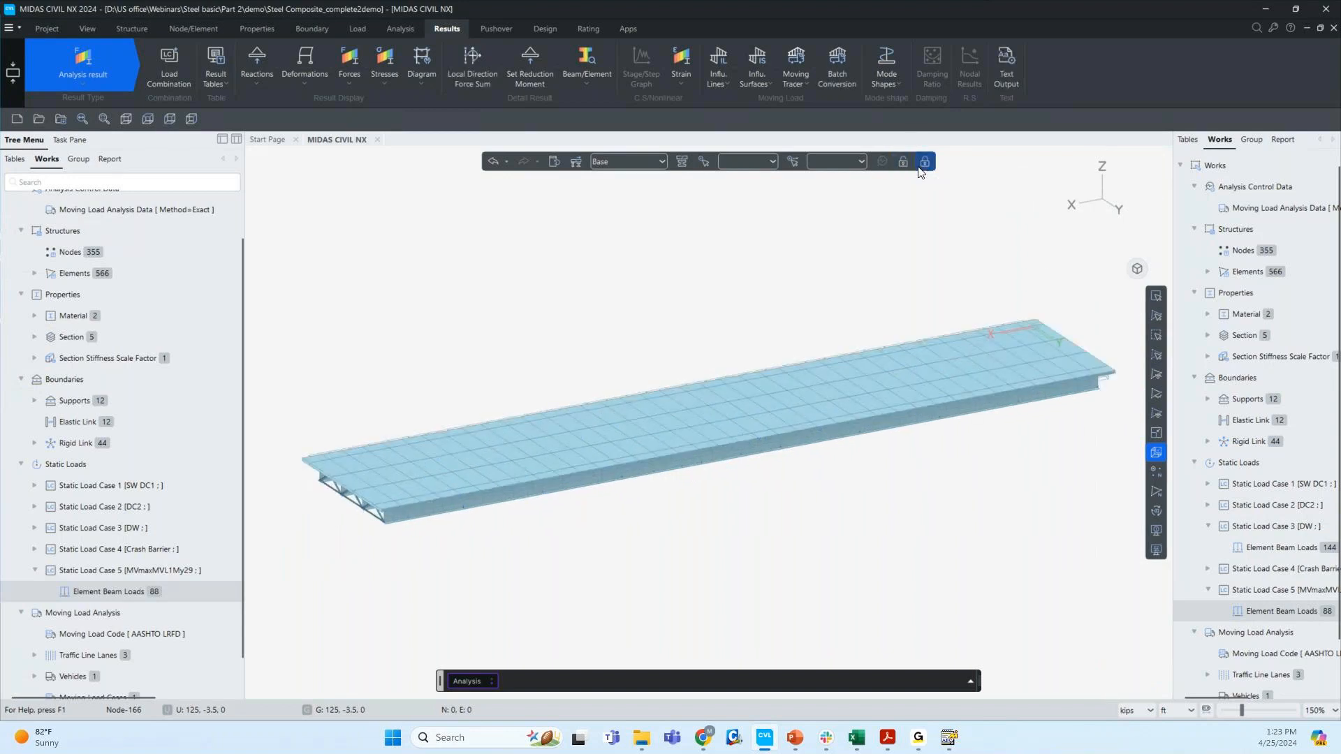
{"action": "middle_click_drag", "start_coordinate": [718, 395], "coordinate": [749, 371], "text": "ctrl"}
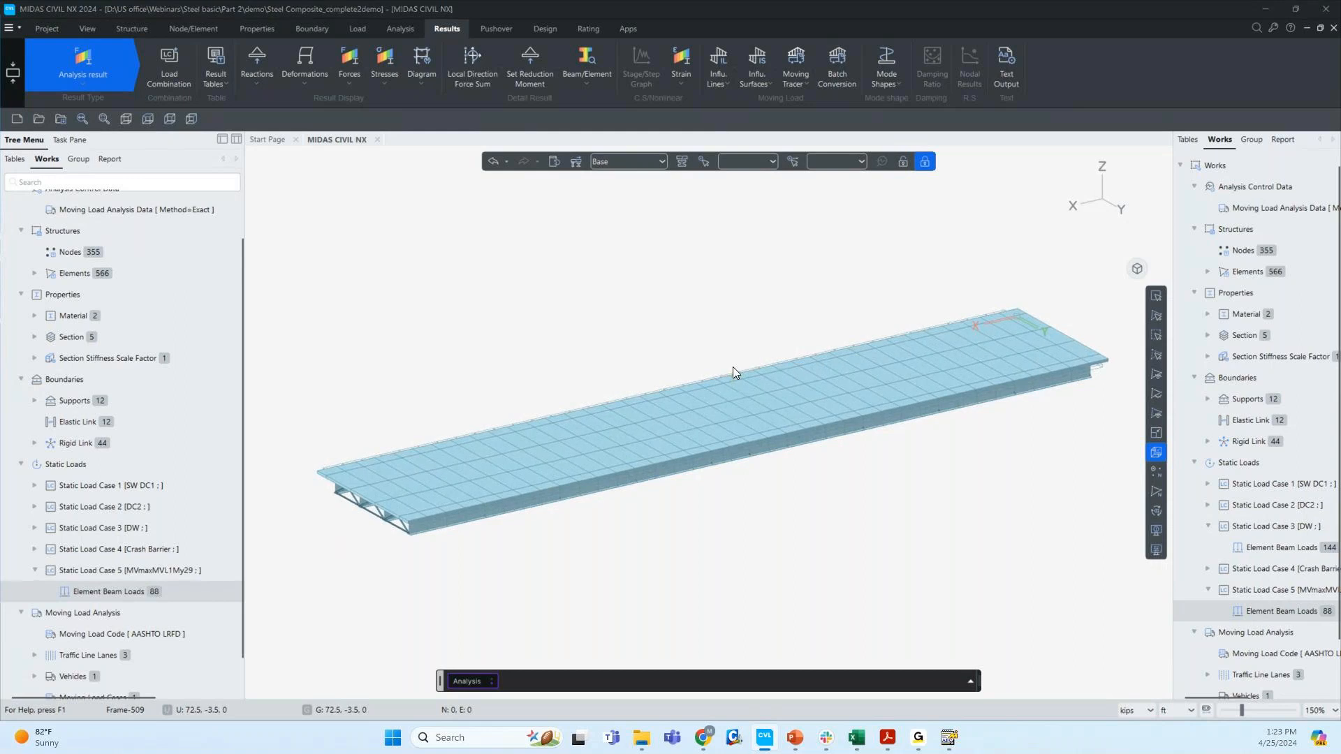
- Close the text editor holding the exported load file and advance the presentation to the Moving Load Tracer slide
{"action": "key", "text": "alt+Tab"}
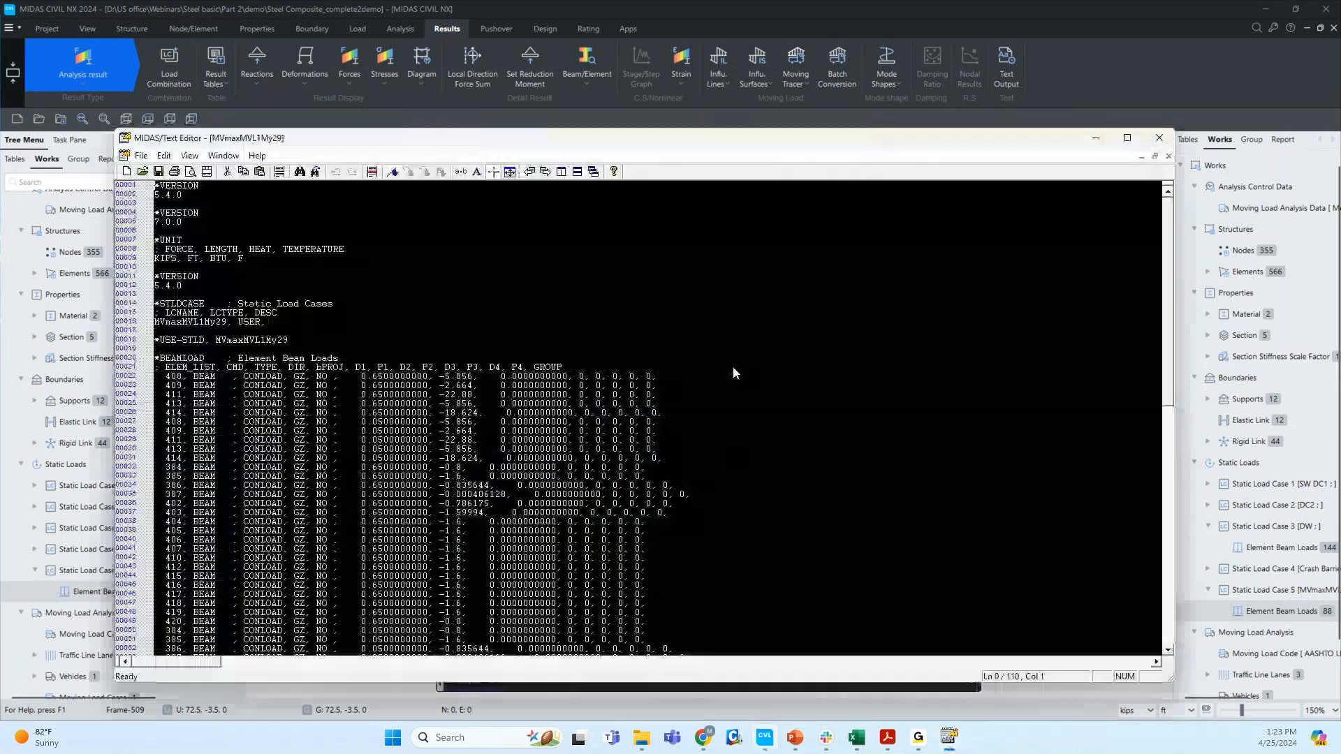
{"action": "left_click", "coordinate": [1161, 137]}
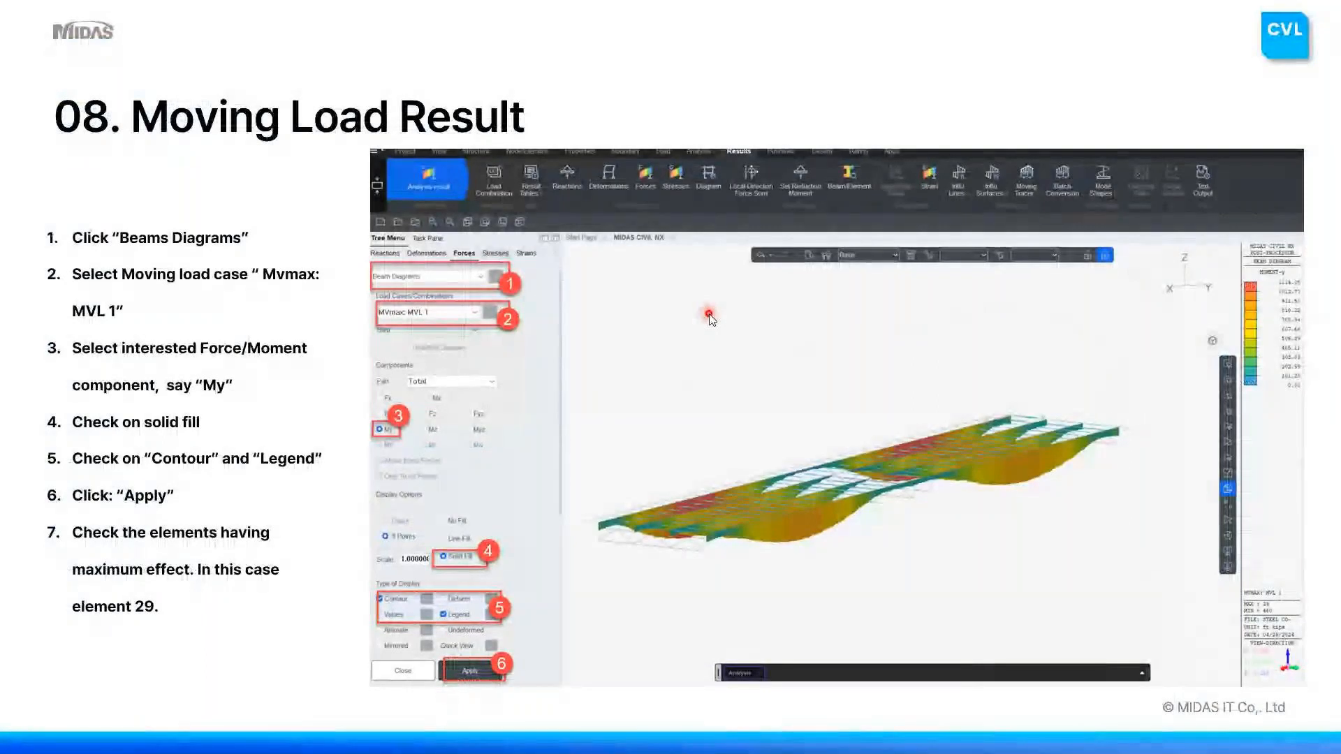
{"action": "key", "text": "Right"}
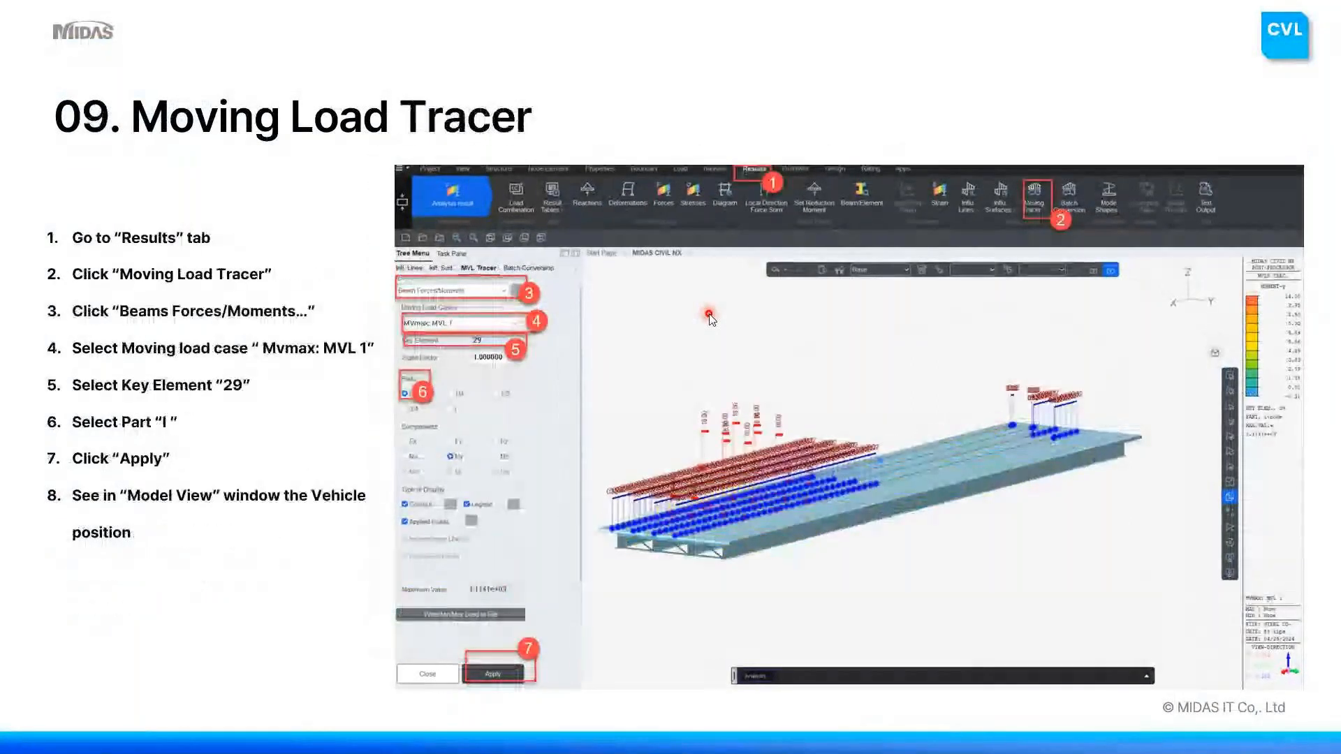
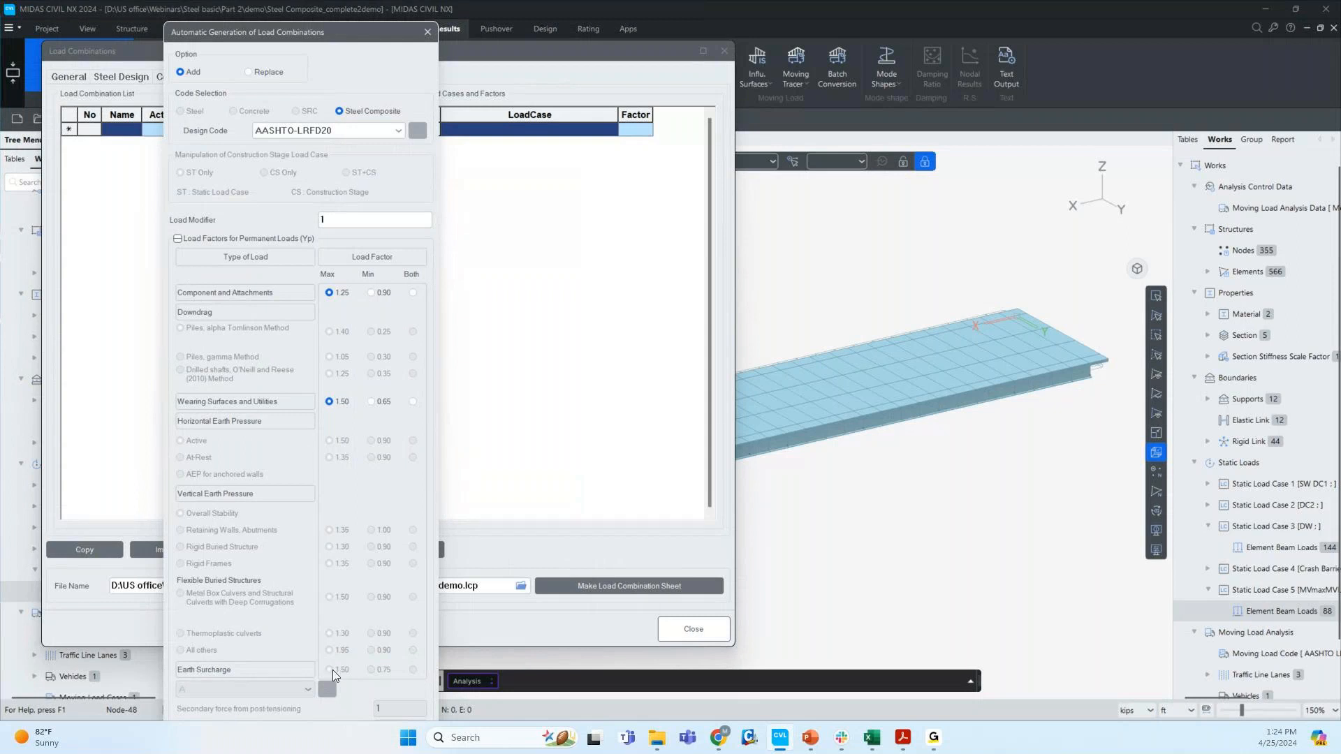
- Generate the steel composite load combinations automatically to AASHTO-LRFD20 with load modifier 1, collapsing the permanent load factors
{"action": "left_click", "coordinate": [178, 239]}
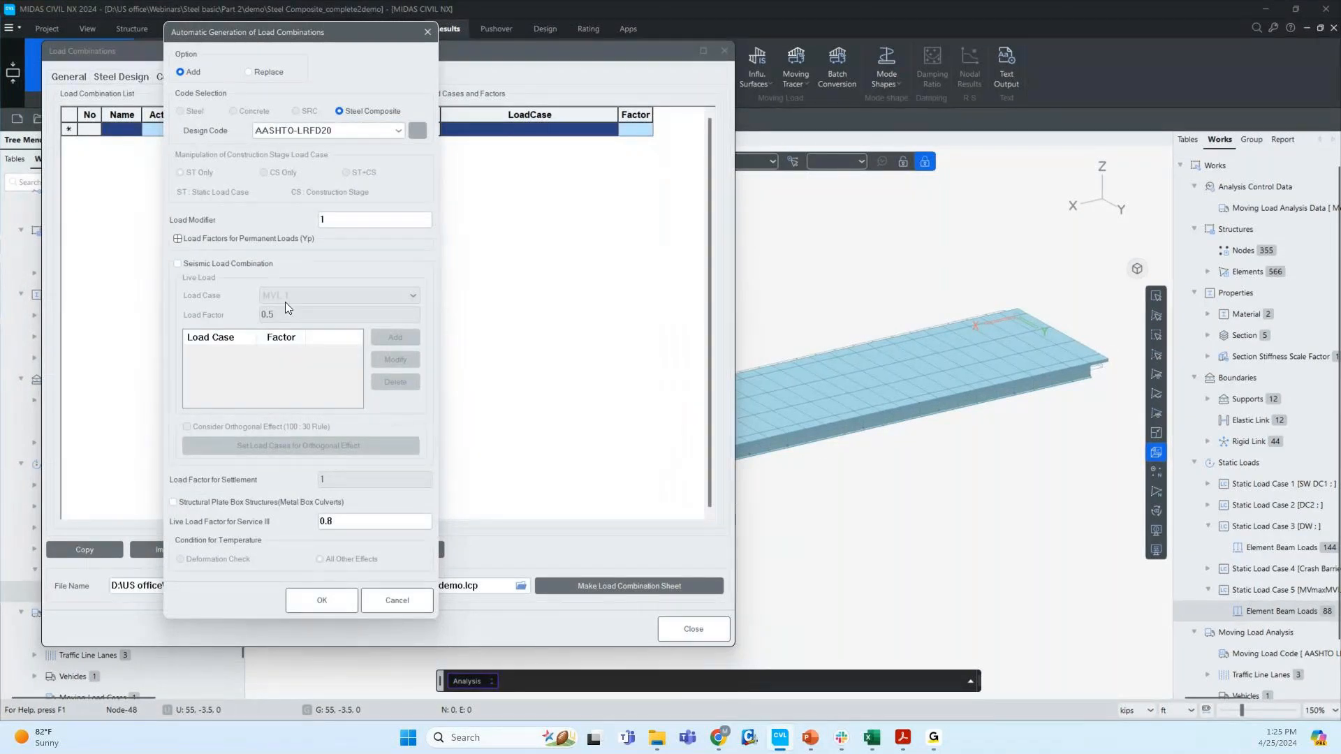
{"action": "left_click", "coordinate": [321, 599]}
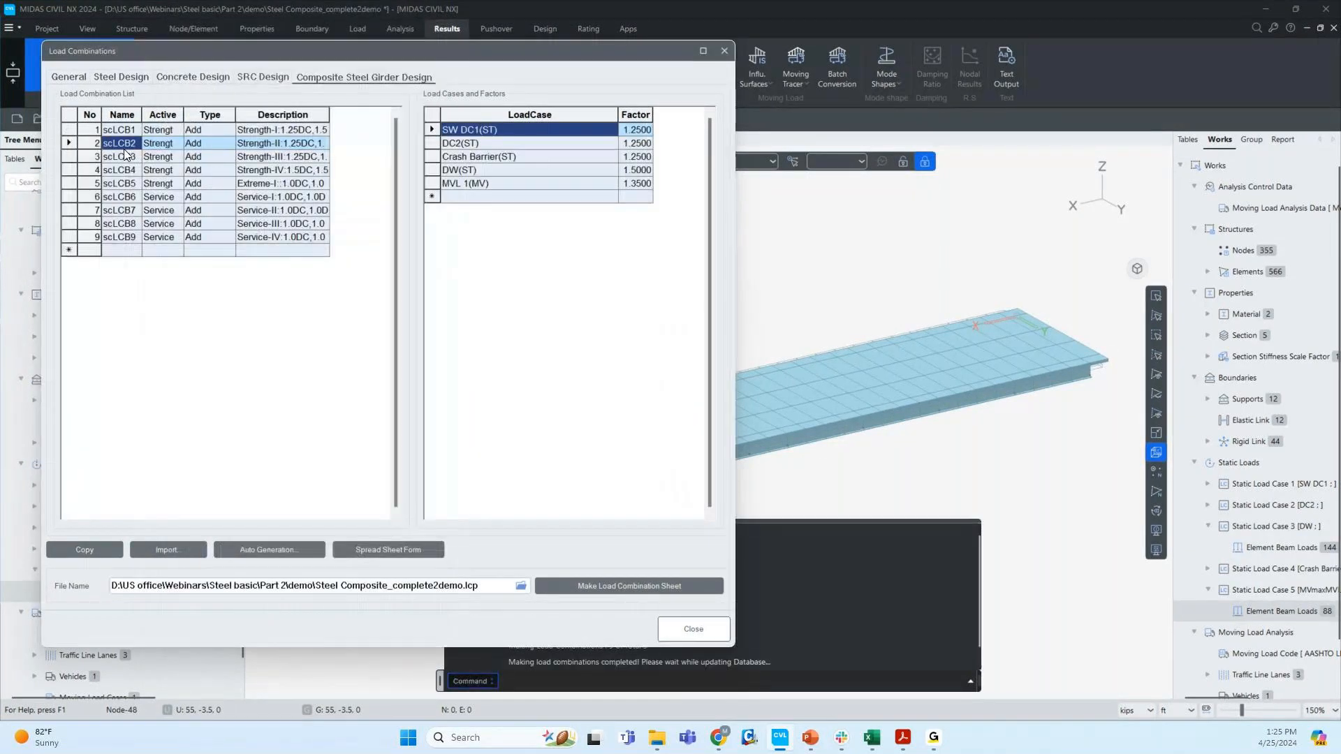
- Examine the load cases and factors of the generated strength, extreme and service combinations, close the list and advance the slides
{"action": "left_click", "coordinate": [124, 180]}
{"action": "left_click", "coordinate": [120, 224]}
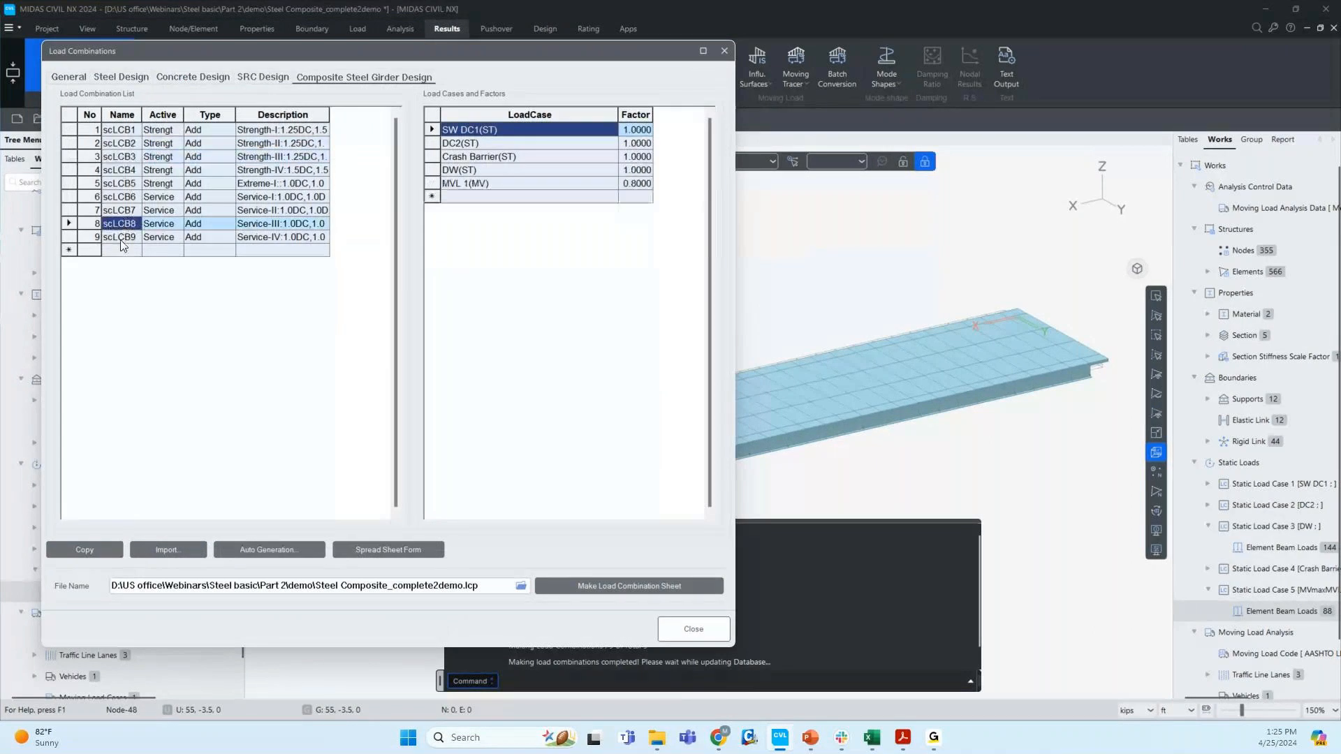
{"action": "left_click", "coordinate": [122, 240]}
{"action": "left_click", "coordinate": [132, 183]}
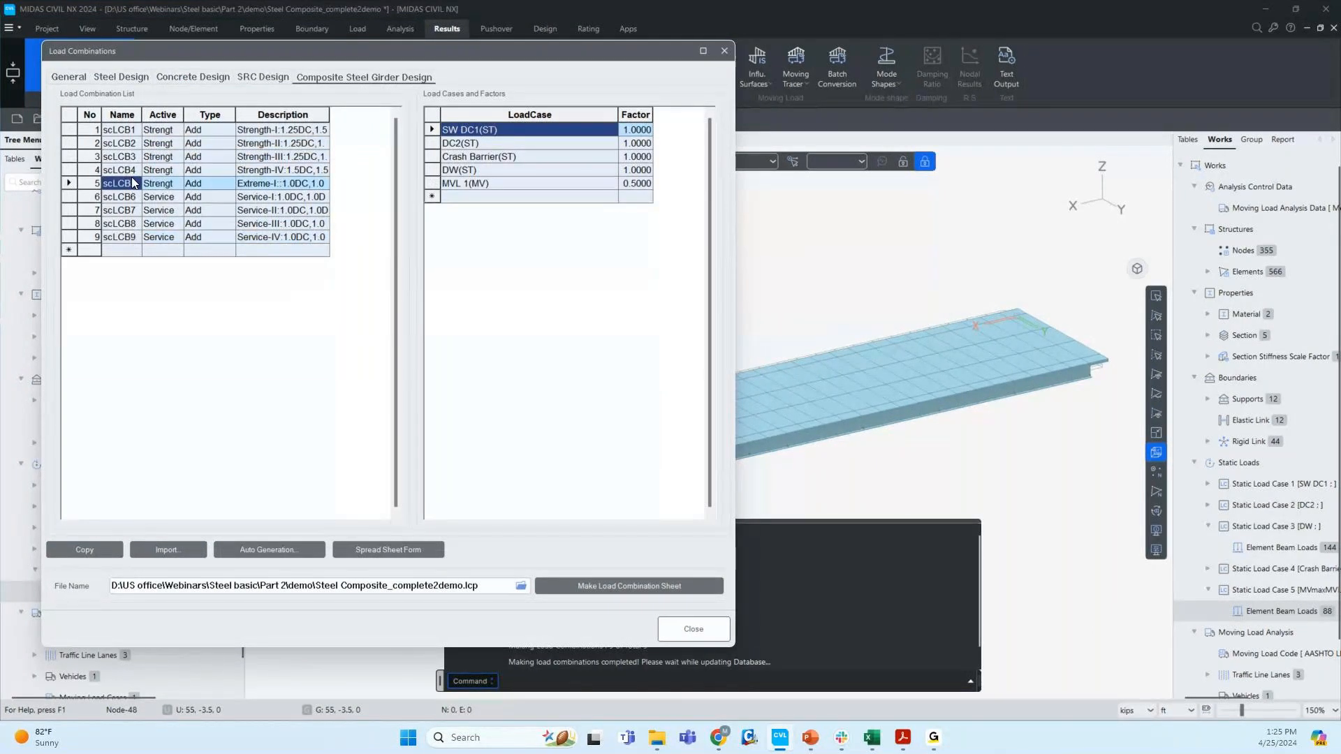
{"action": "left_click", "coordinate": [128, 171]}
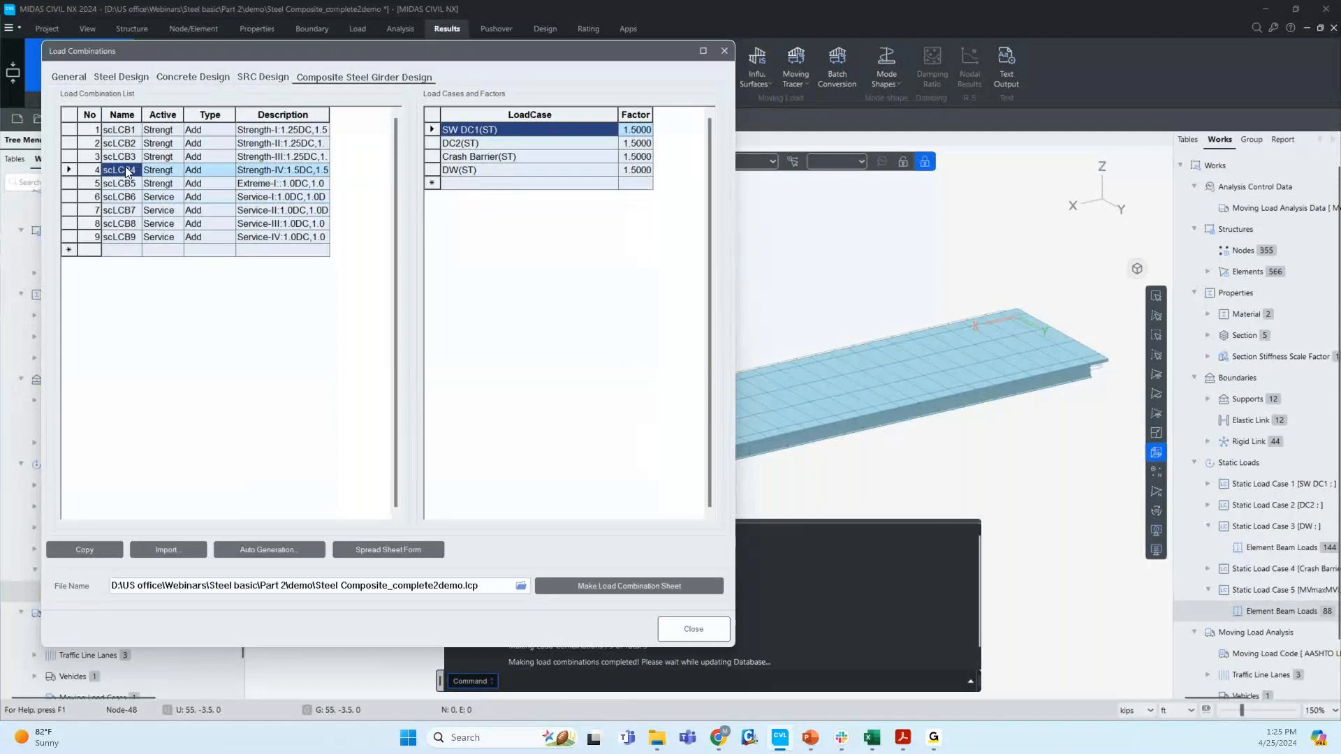
{"action": "left_click", "coordinate": [126, 250]}
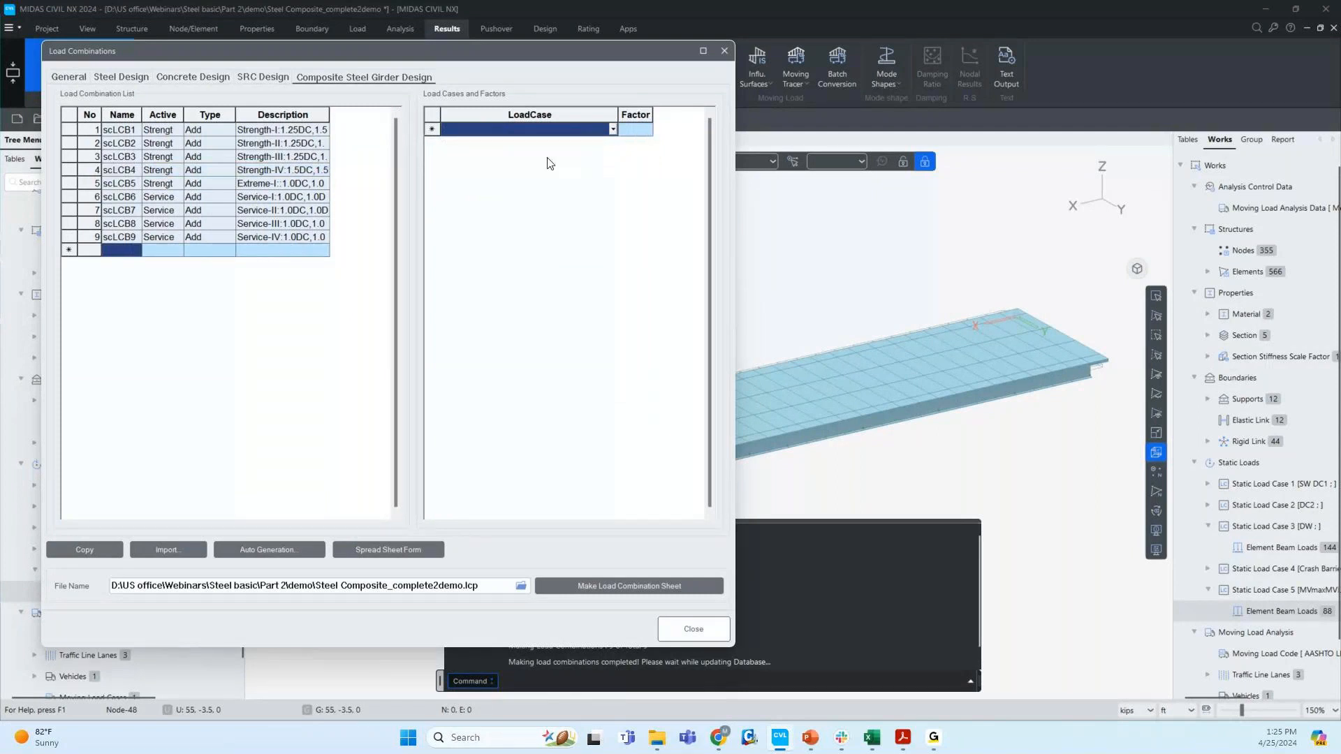
{"action": "left_click", "coordinate": [680, 631]}
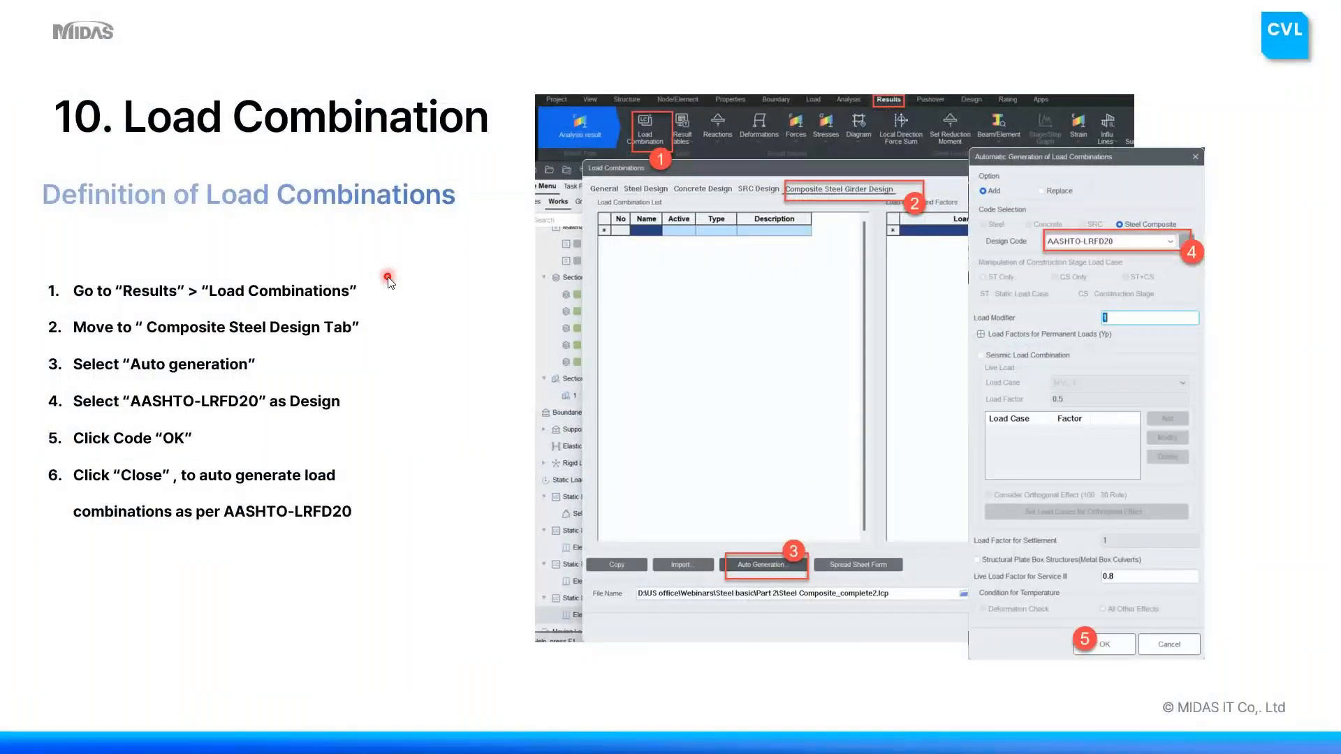
{"action": "key", "text": "Right"}
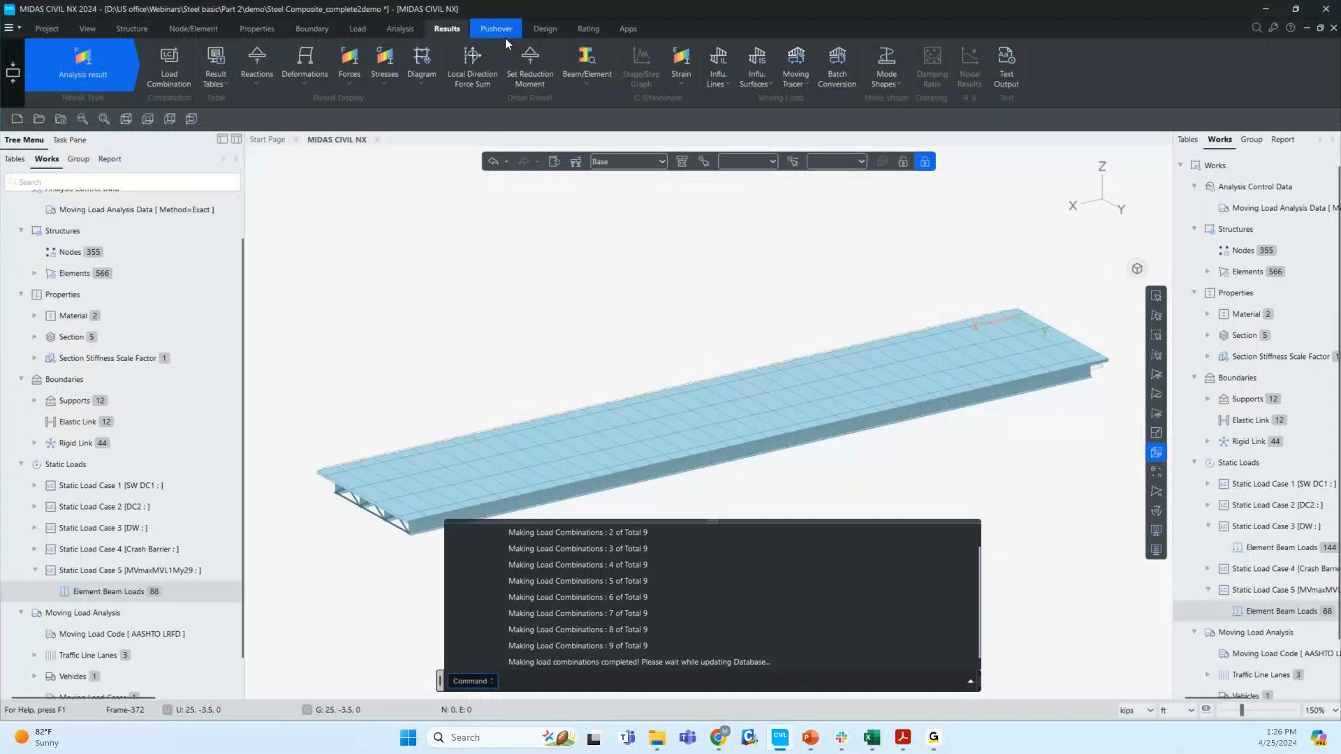
- Set up Composite Design as the design type with AASHTO-LRFD20 as the design code
{"action": "left_click", "coordinate": [544, 28]}
{"action": "left_click", "coordinate": [91, 66]}
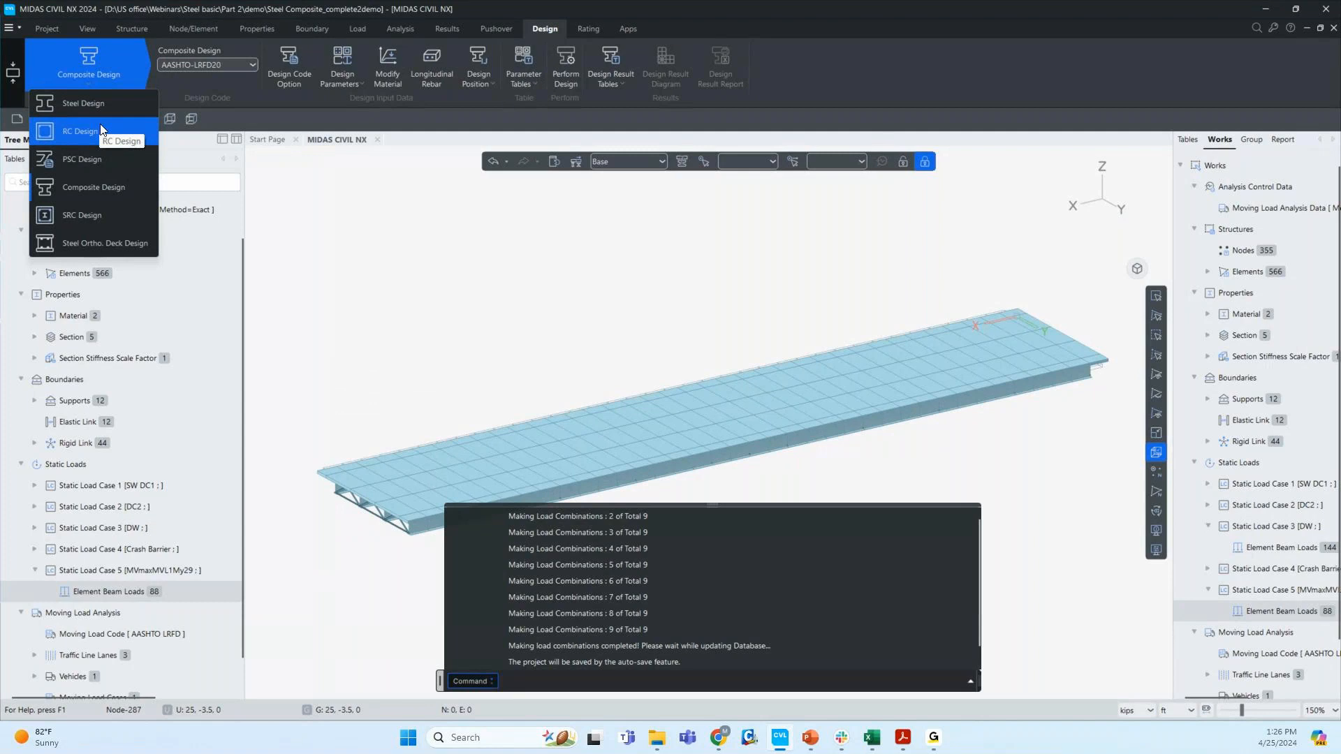
{"action": "left_click", "coordinate": [346, 239]}
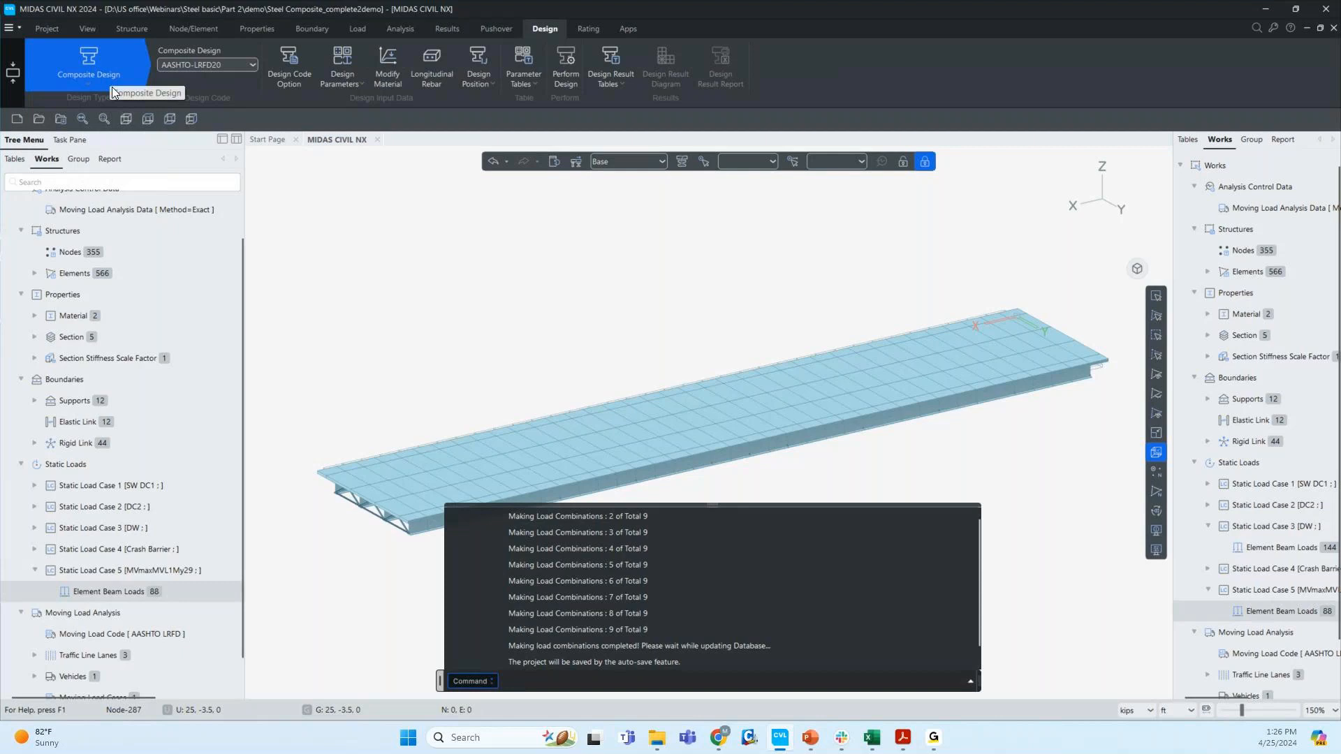
{"action": "left_click", "coordinate": [252, 65]}
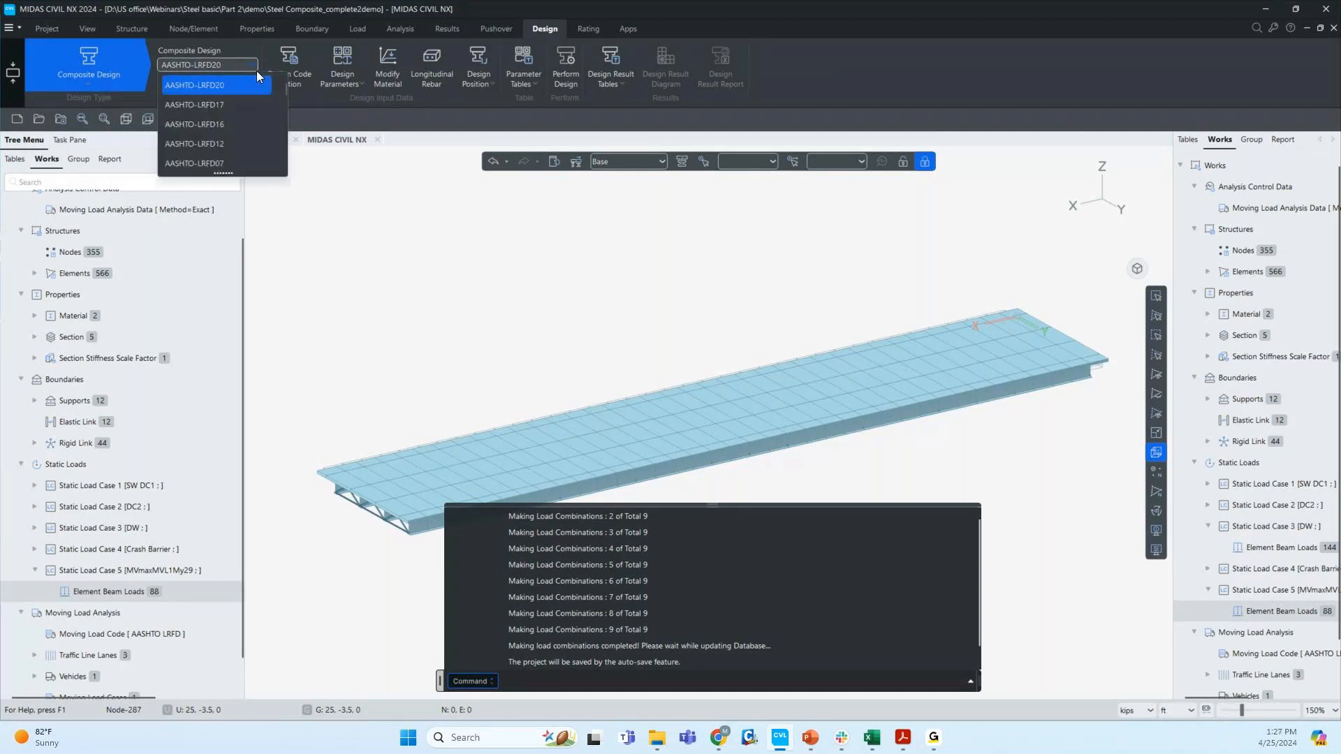
{"action": "left_click", "coordinate": [254, 84]}
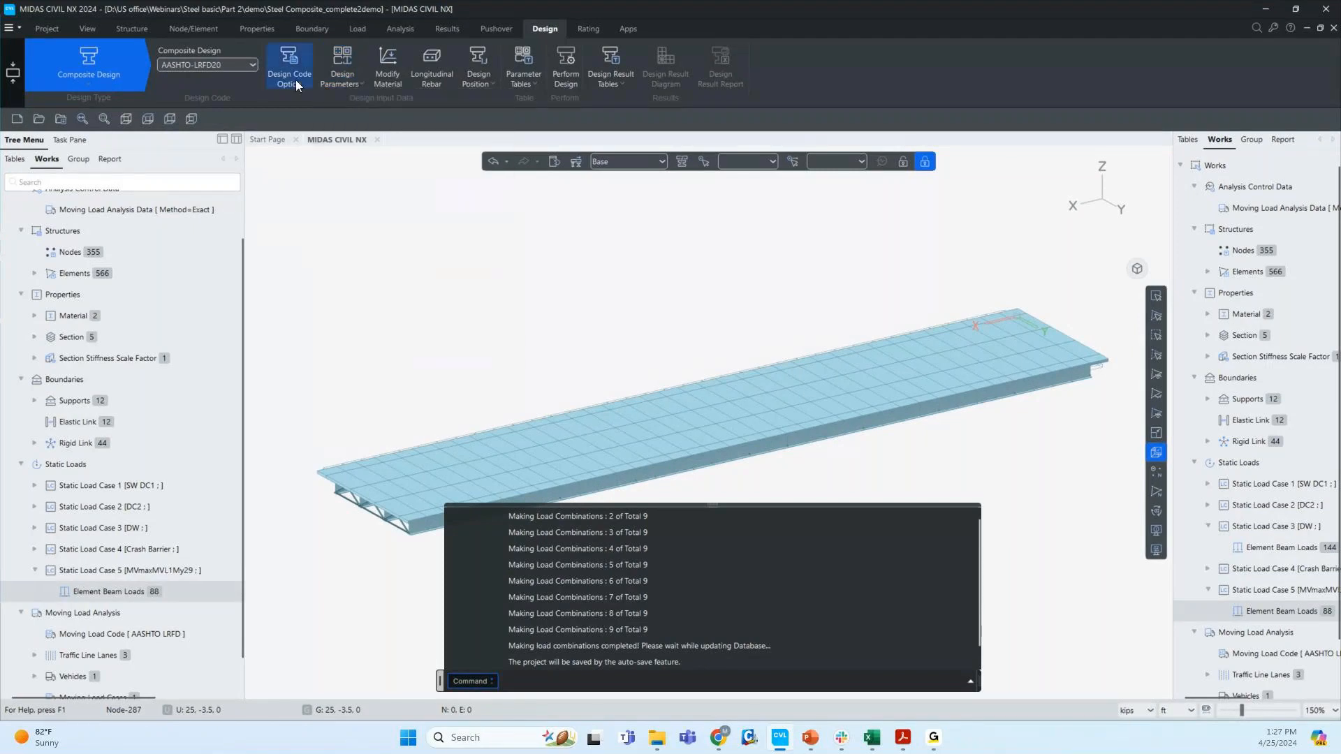
- Review the composite steel girder design code options for AASHTO-LRFD20, accept them and advance the slides
{"action": "left_click", "coordinate": [295, 83]}
{"action": "left_click_drag", "start_coordinate": [597, 83], "coordinate": [407, 76]}
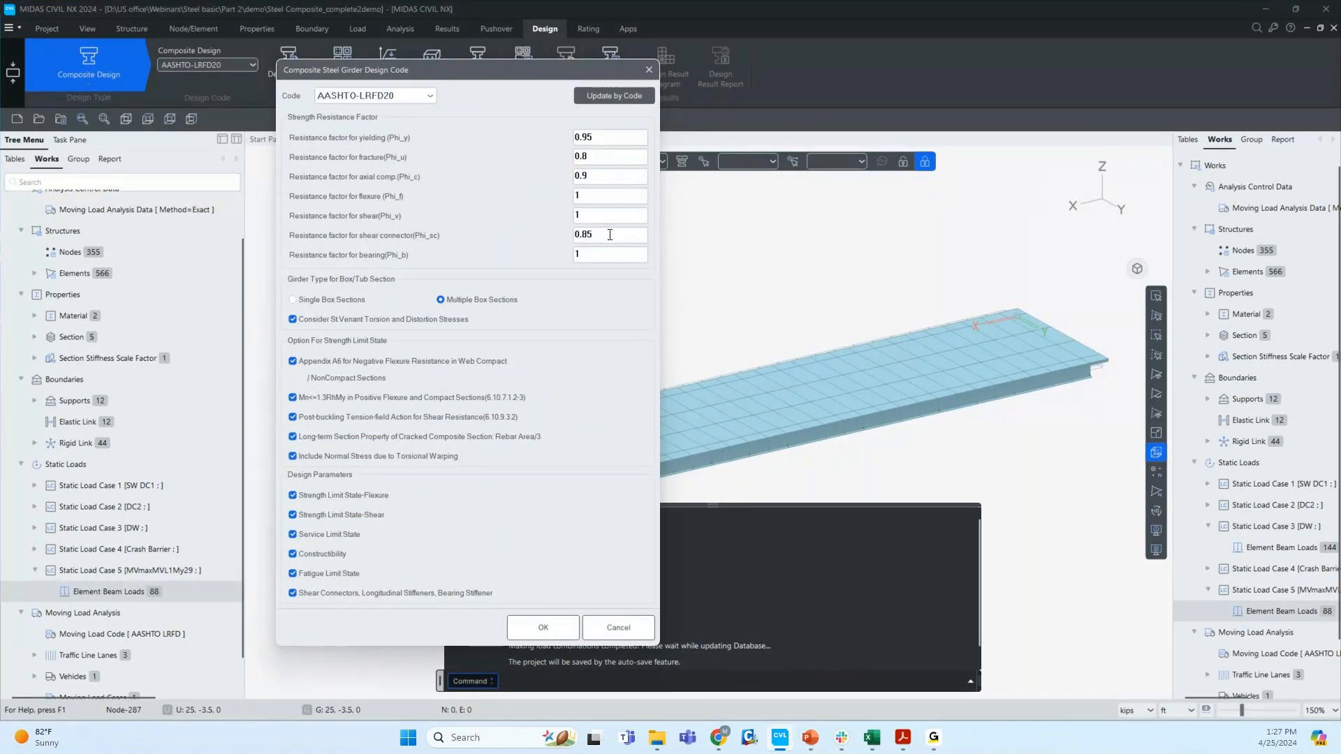
{"action": "left_click", "coordinate": [543, 628]}
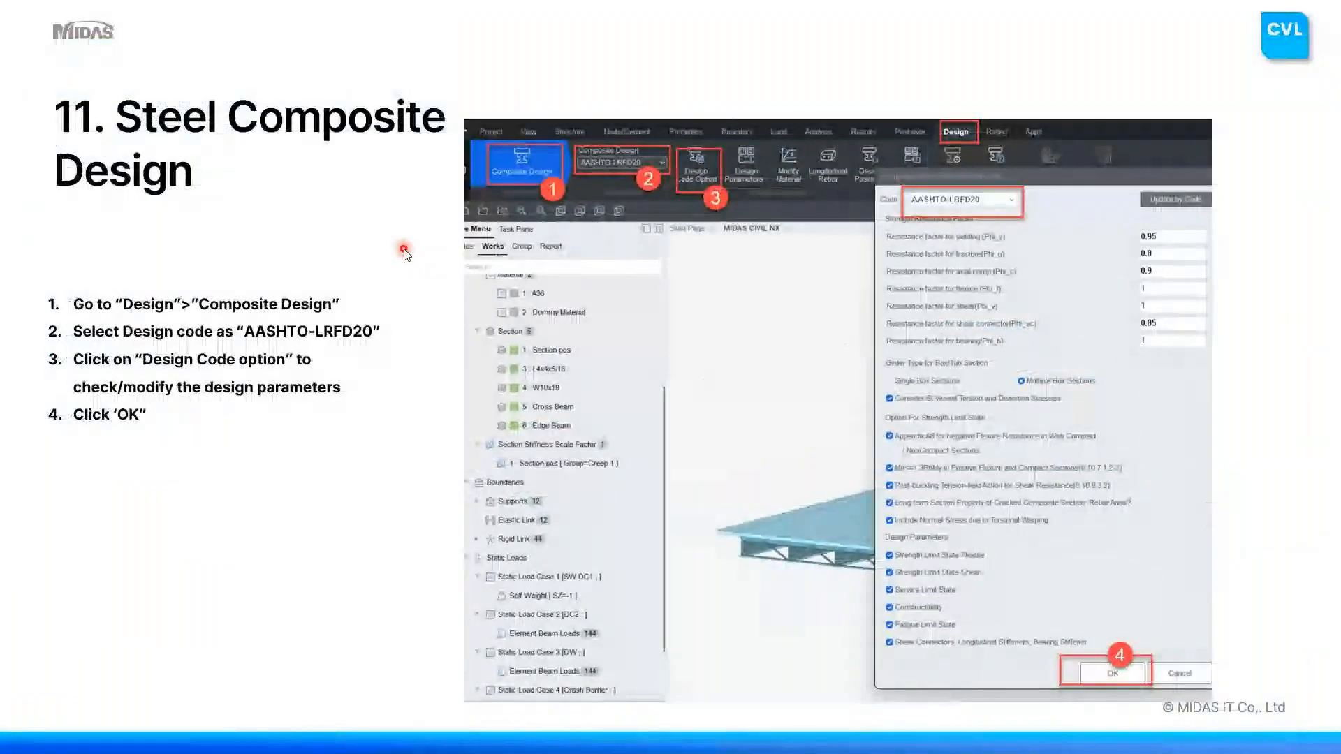
{"action": "key", "text": "Right"}
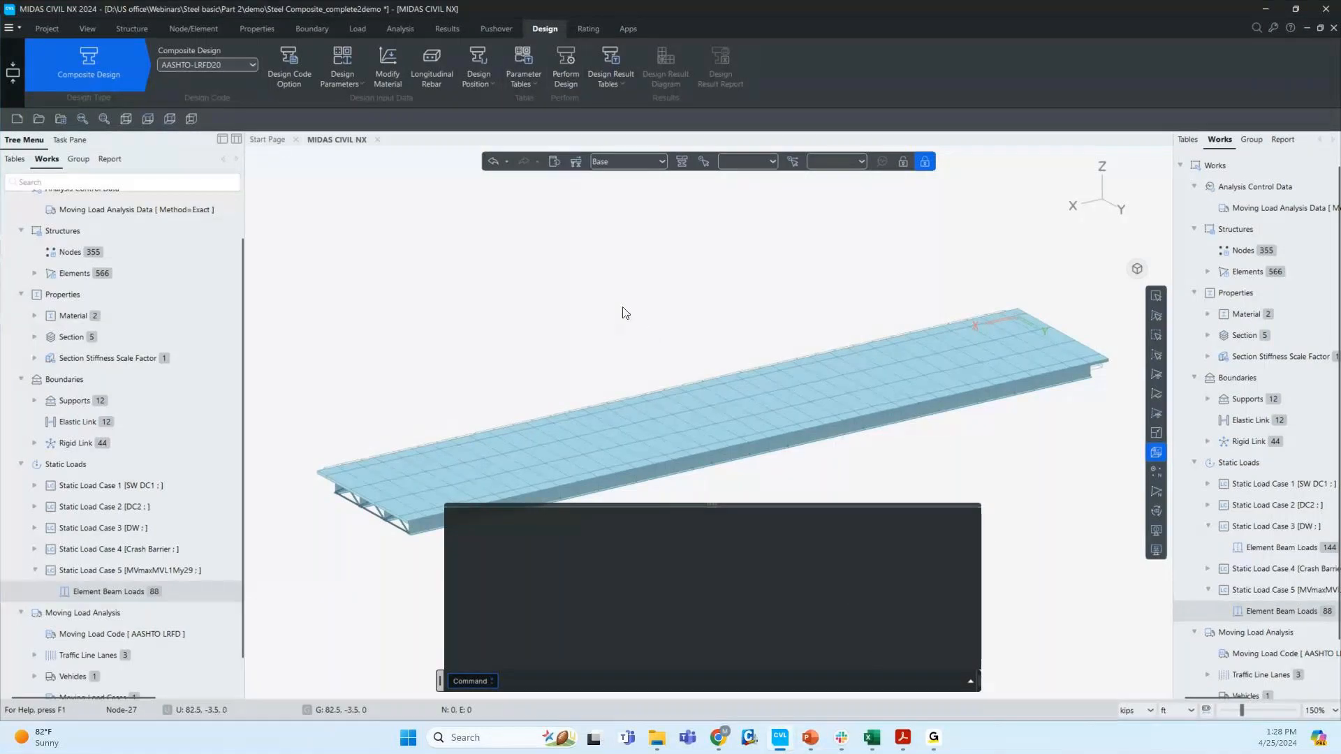
- Select composite material A36 for modification and open its choice of concrete grades
{"action": "scroll", "coordinate": [600, 352], "scroll_direction": "down", "scroll_amount": 1}
{"action": "middle_click_drag", "start_coordinate": [601, 352], "coordinate": [590, 352]}
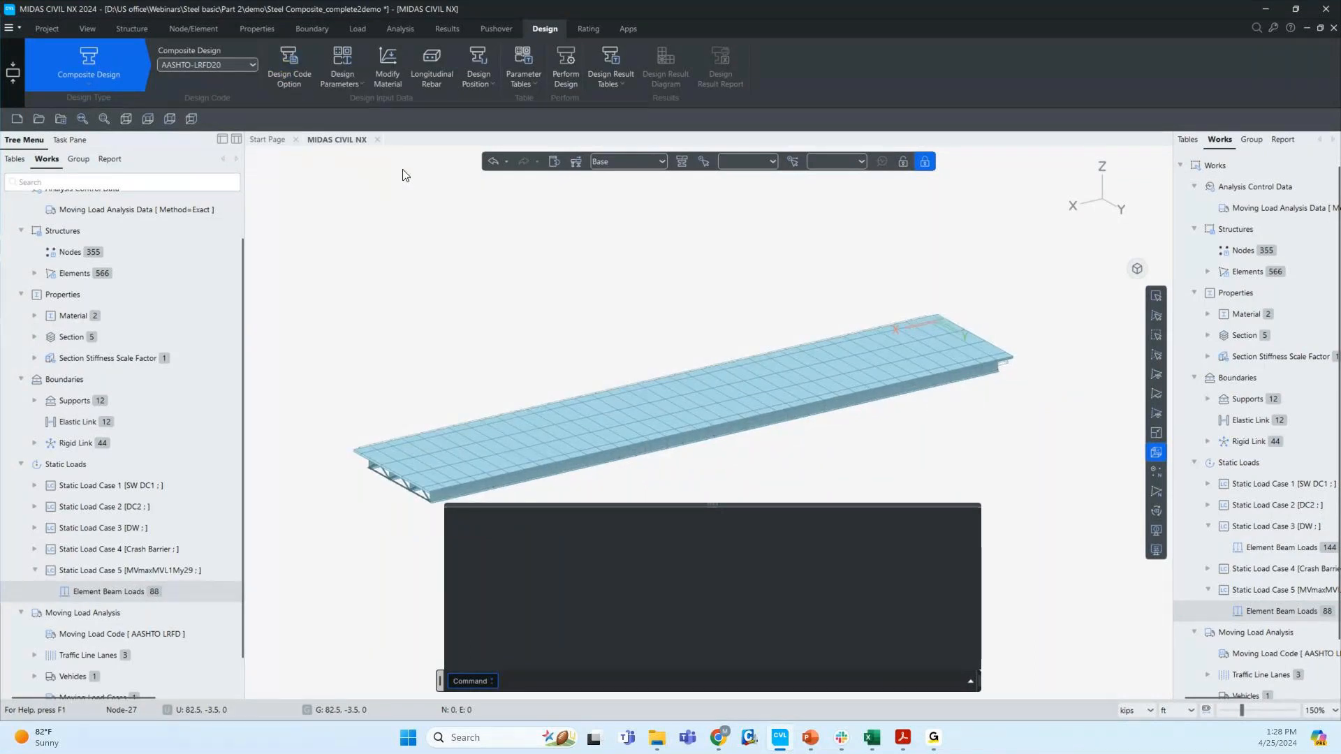
{"action": "left_click", "coordinate": [645, 148]}
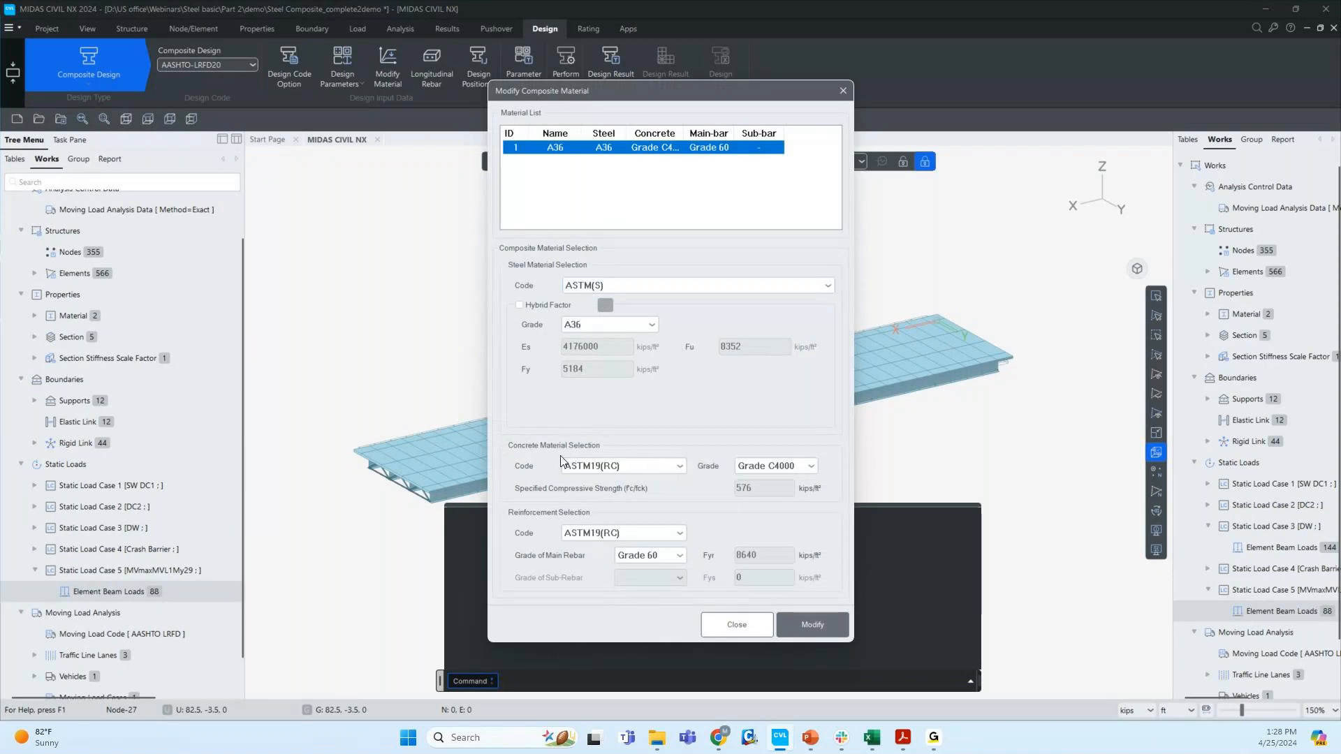
{"action": "left_click", "coordinate": [772, 468]}
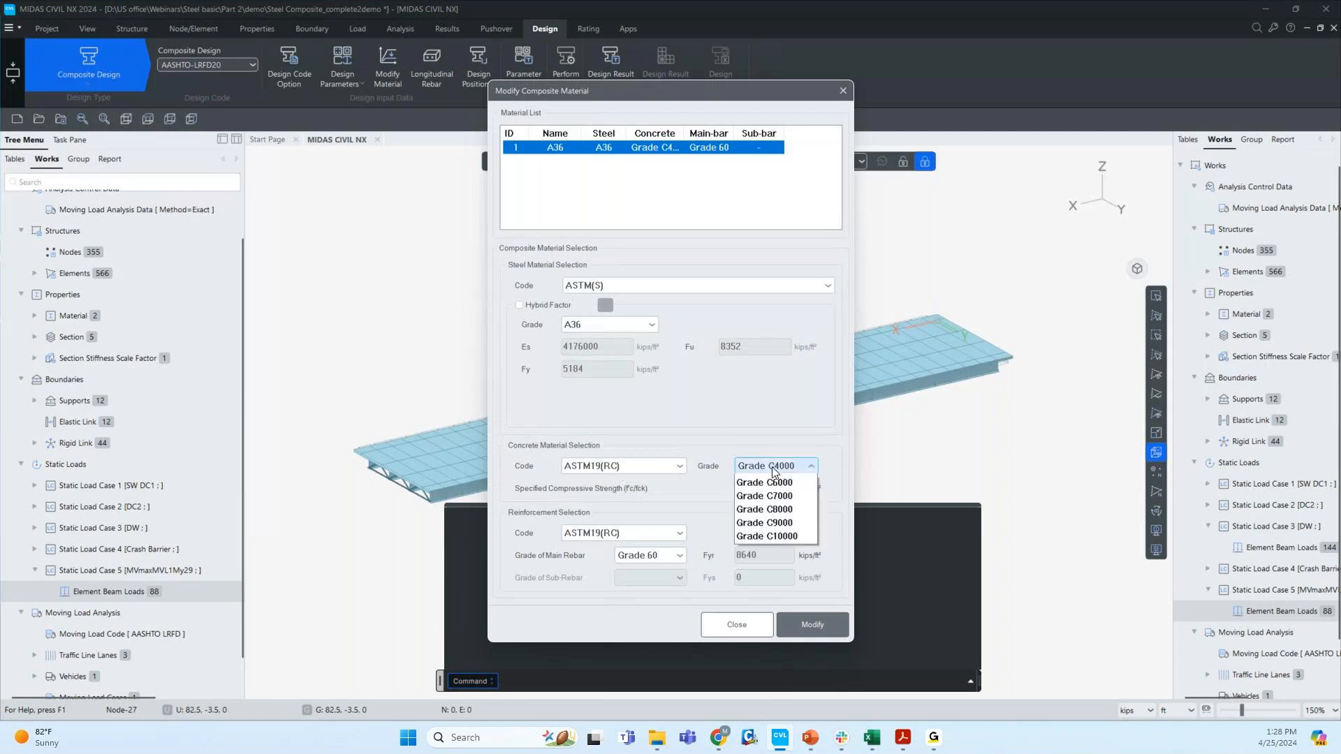
- Modify composite material A36 with reinforcement code ASTM19(RC) and main rebar Grade 60, keeping concrete Grade C4000, and close the dialog
{"action": "left_click", "coordinate": [752, 466]}
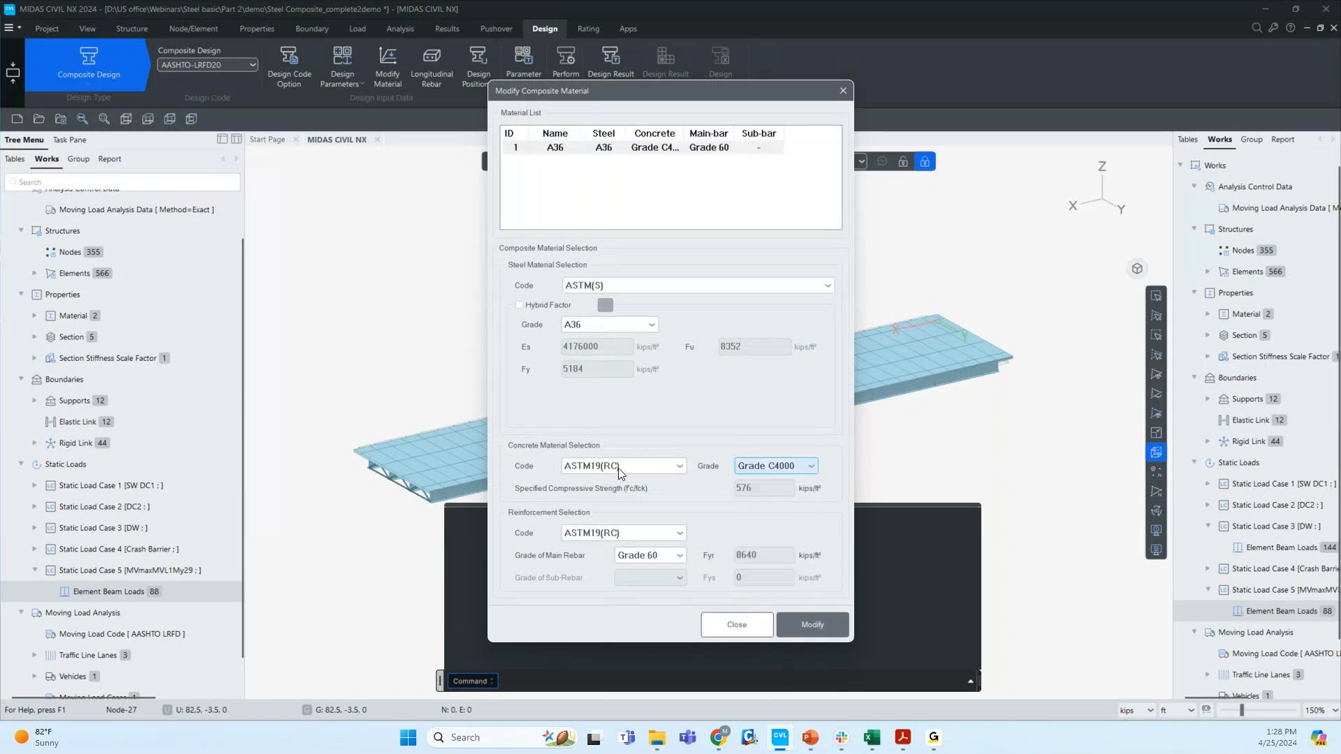
{"action": "left_click", "coordinate": [599, 534]}
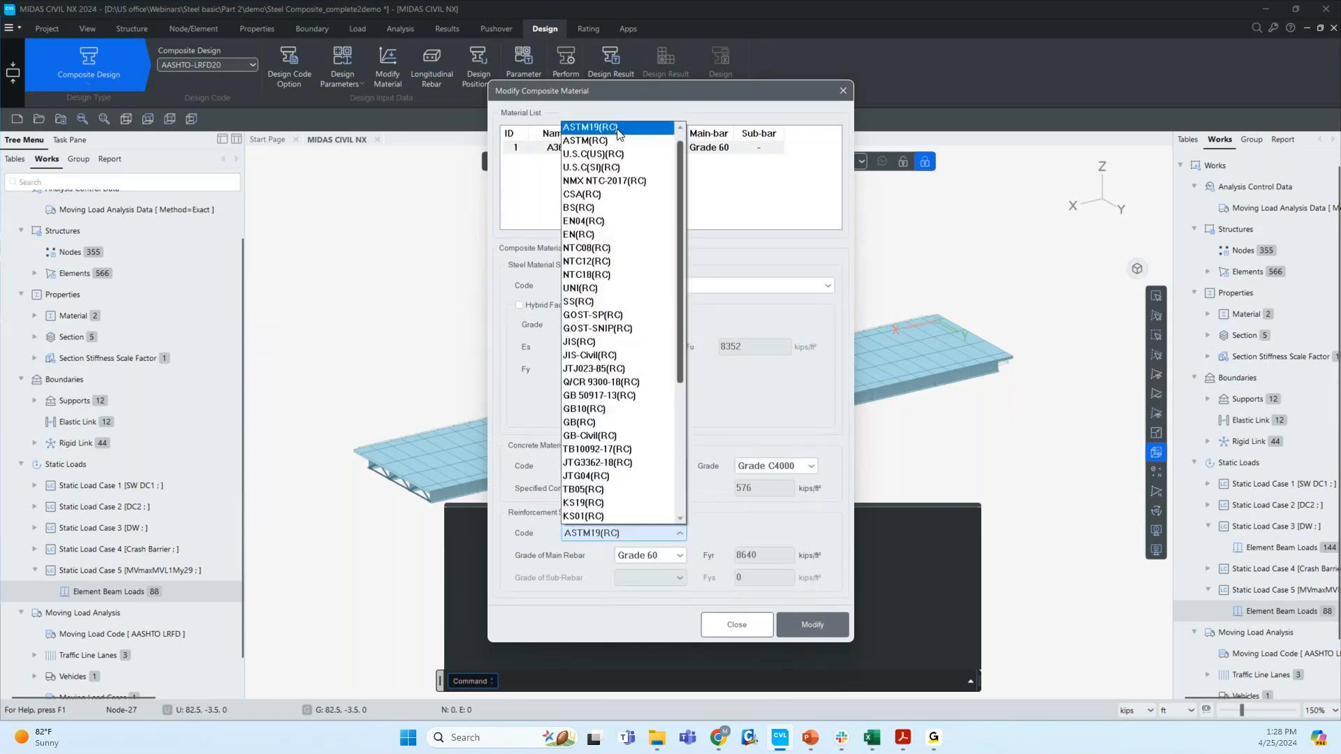
{"action": "left_click", "coordinate": [618, 128]}
{"action": "left_click", "coordinate": [674, 555]}
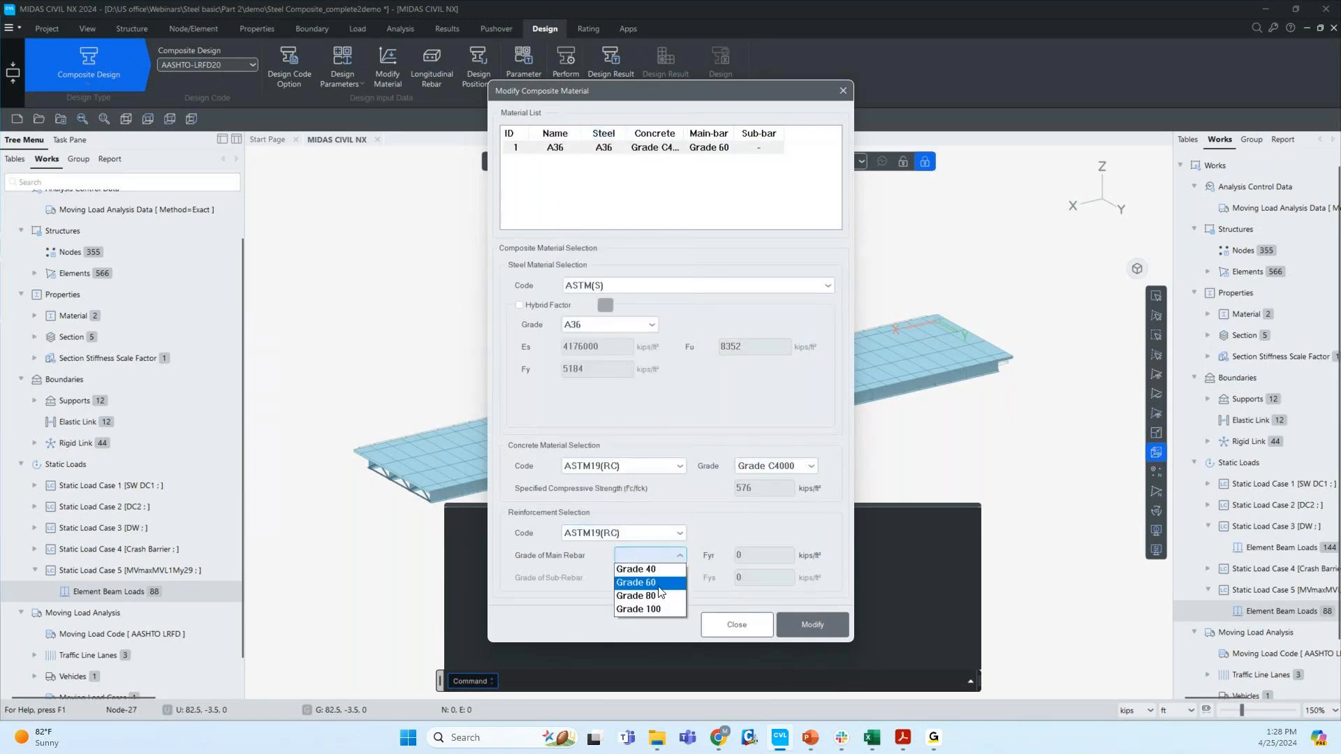
{"action": "left_click", "coordinate": [659, 583]}
{"action": "left_click", "coordinate": [804, 620]}
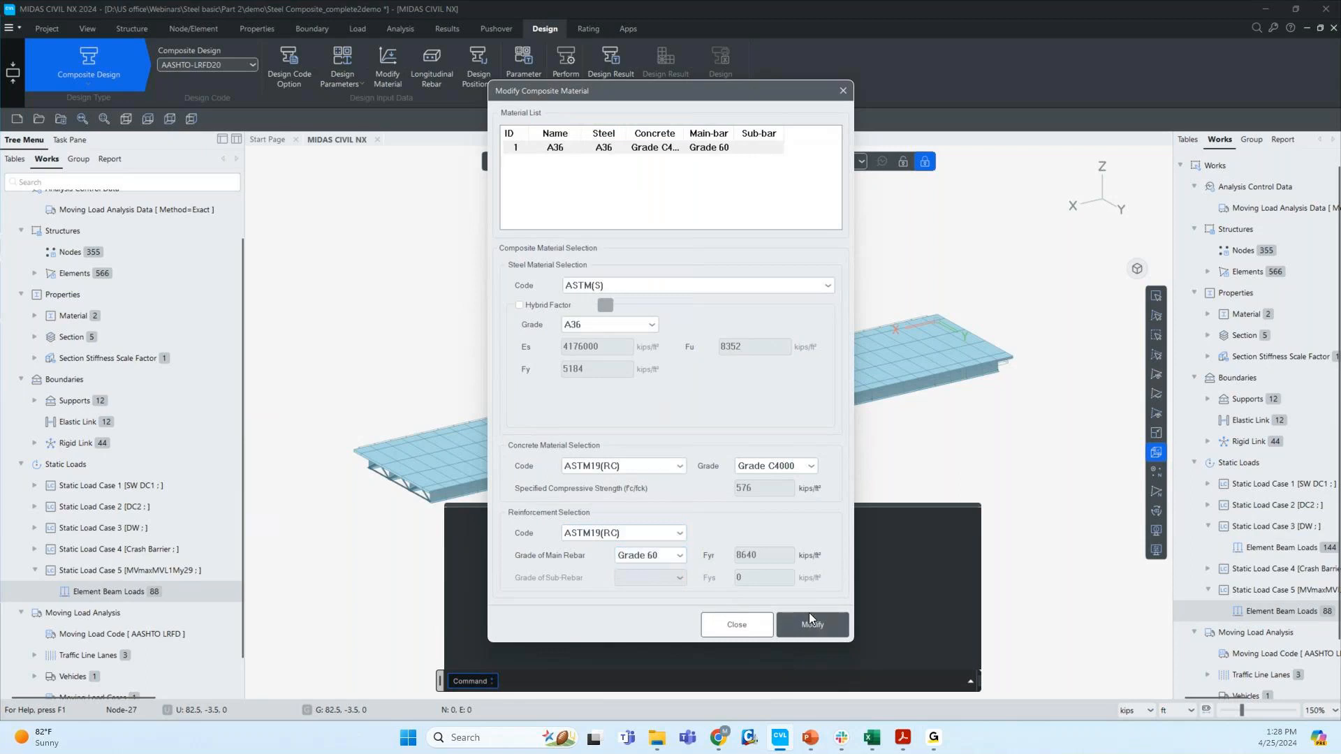
{"action": "left_click", "coordinate": [738, 623]}
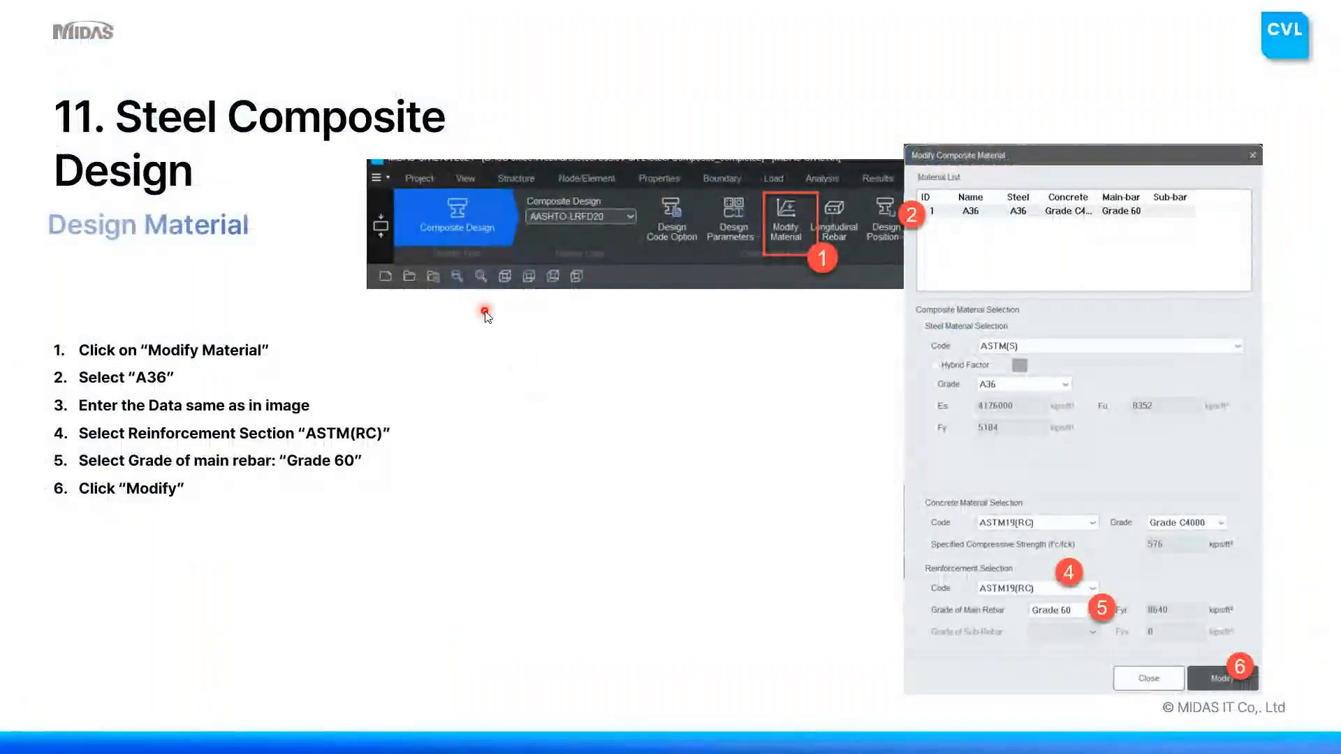
- Switch from the slides to MIDAS CIVIL NX and assign the Design Position at I & J to elements 30to40
{"action": "key", "text": "Right"}
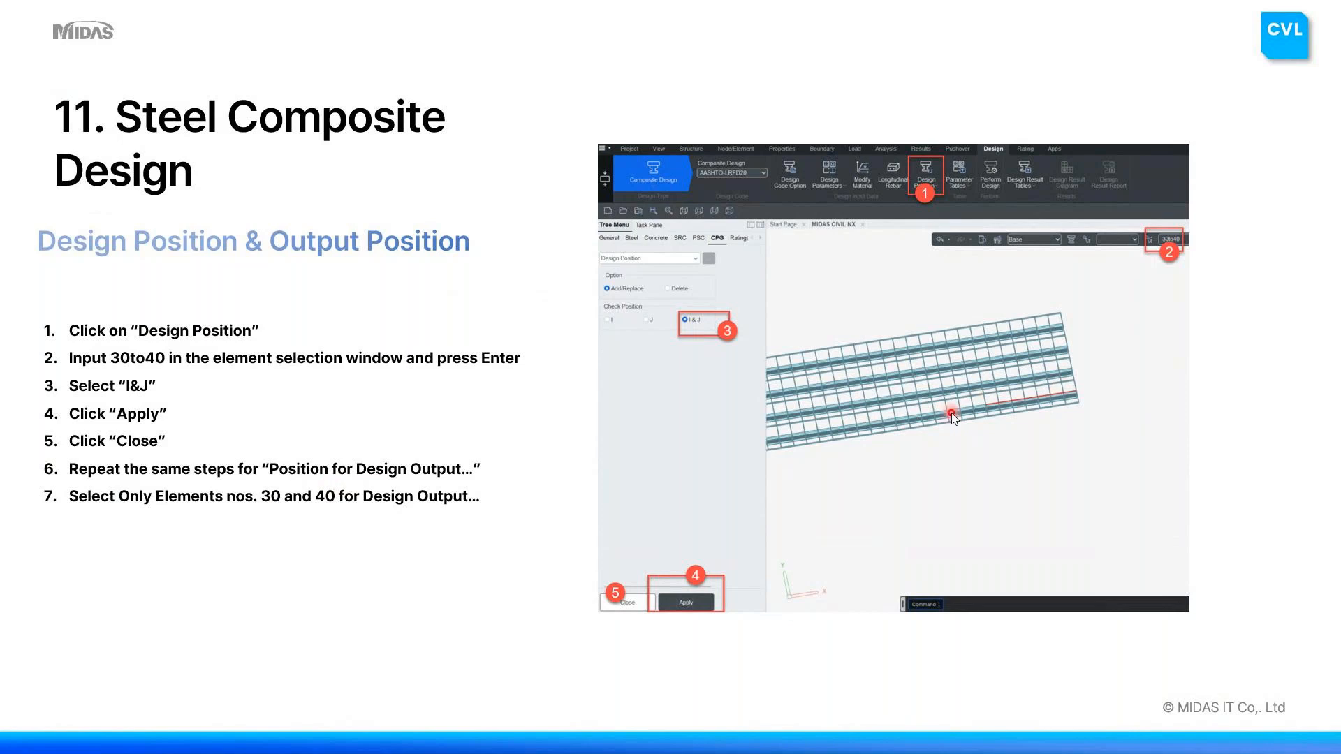
{"action": "key", "text": "alt+Tab"}
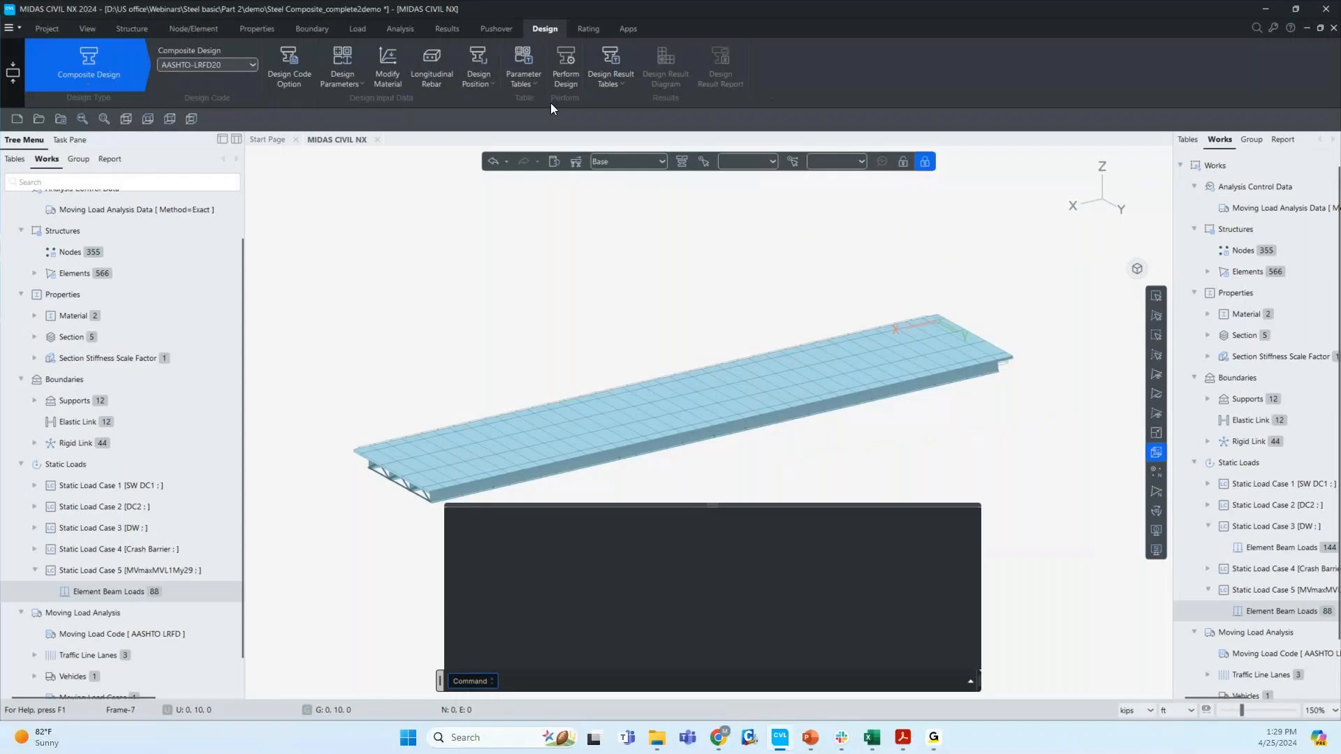
{"action": "left_click", "coordinate": [482, 85]}
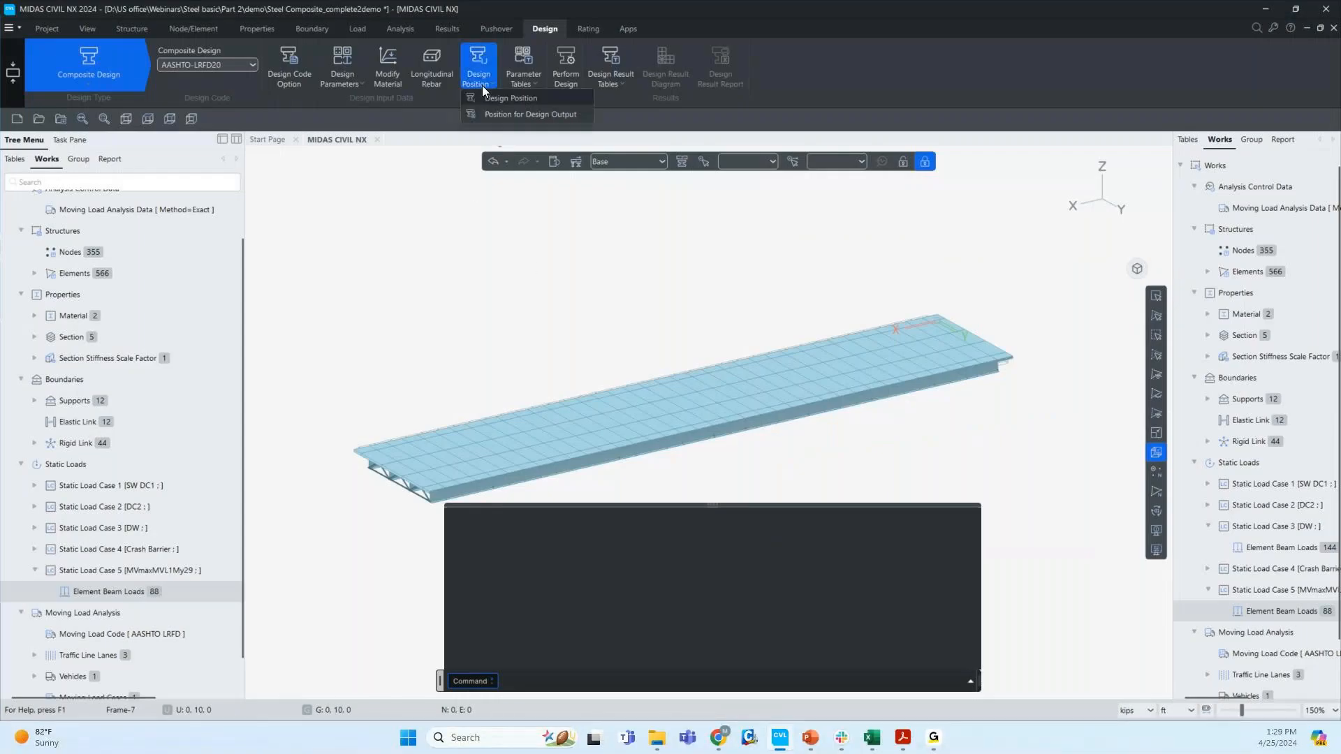
{"action": "left_click", "coordinate": [485, 102]}
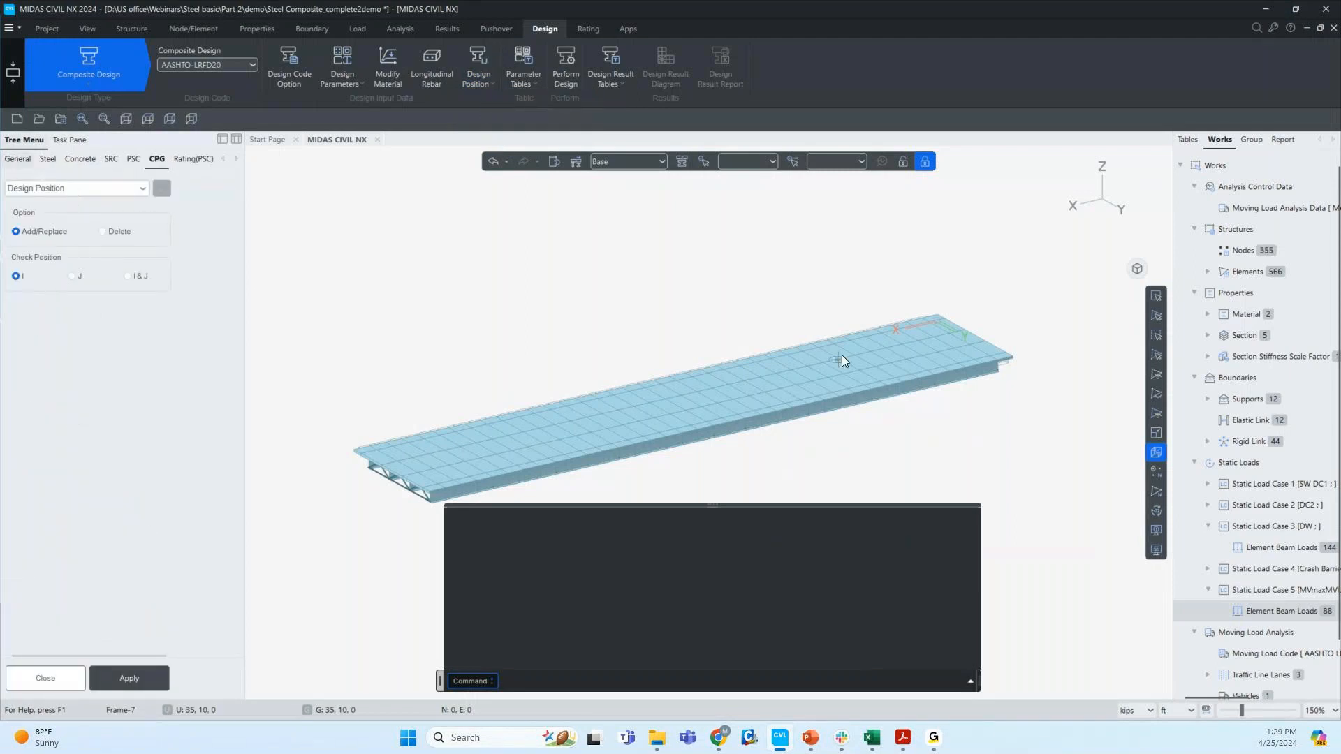
{"action": "left_click", "coordinate": [828, 165]}
{"action": "type", "text": "30to40"}
{"action": "key", "text": "Return"}
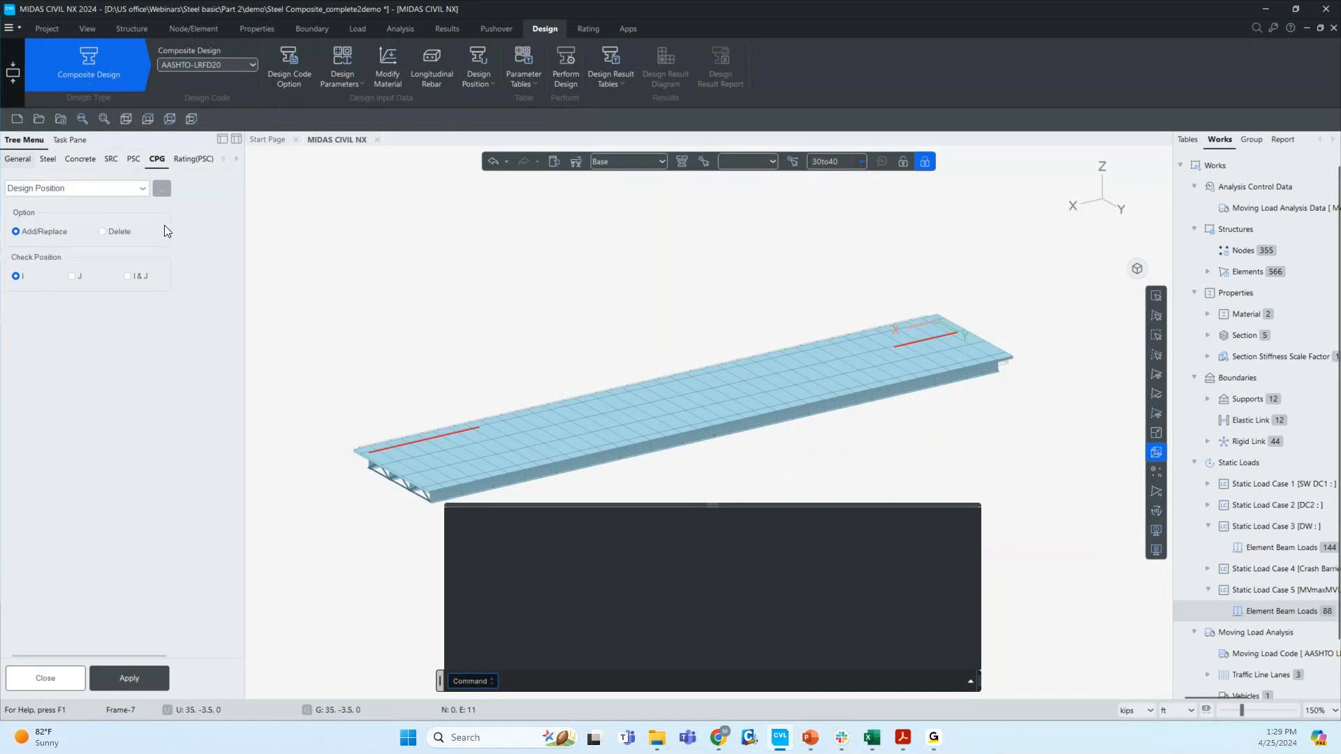
{"action": "left_click", "coordinate": [138, 278]}
{"action": "left_click", "coordinate": [153, 672]}
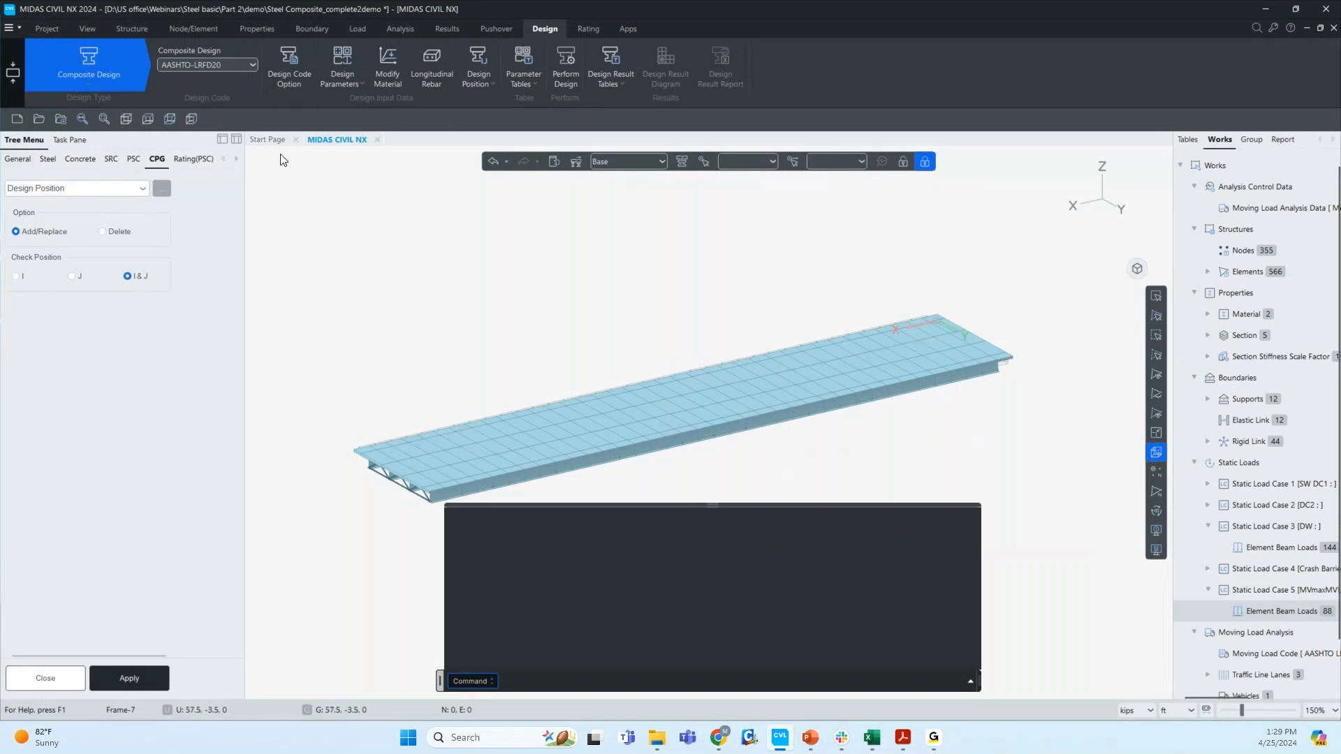
- Assign the Position for Design Output at end I to elements 30 and 40
{"action": "left_click", "coordinate": [475, 84]}
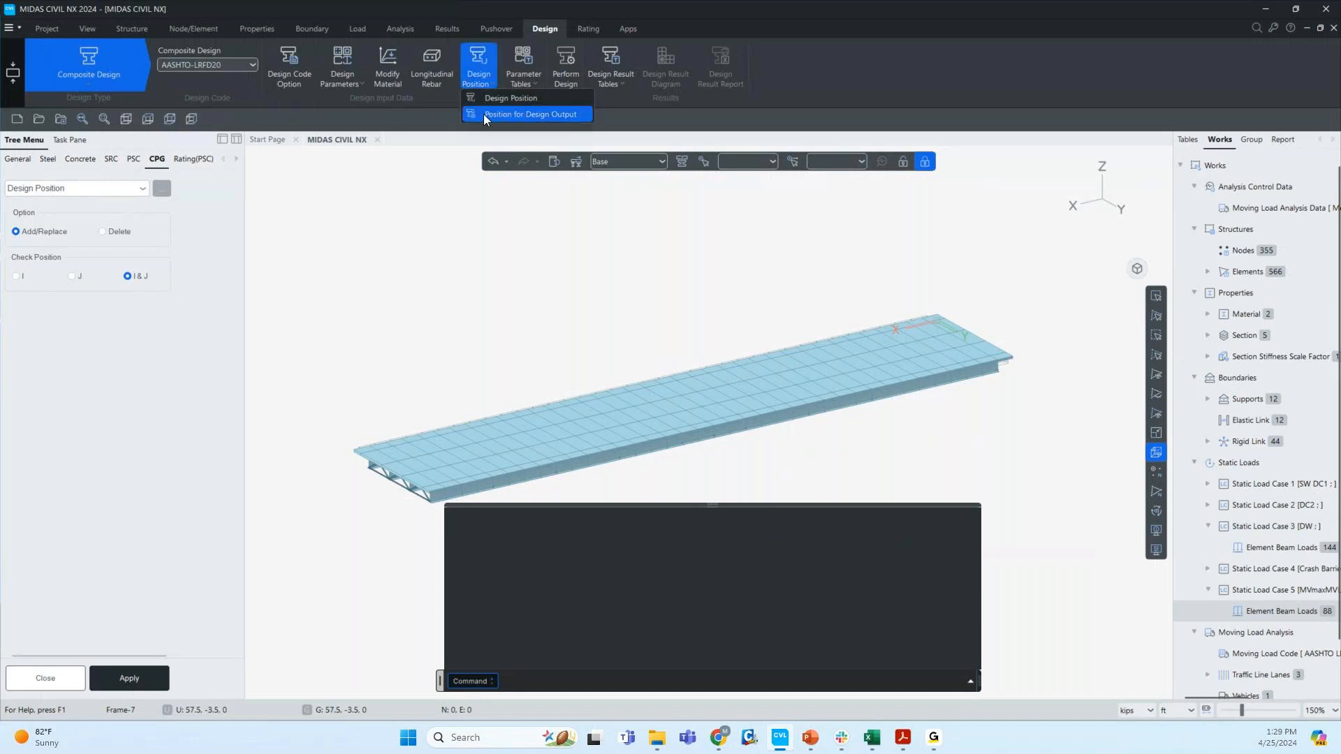
{"action": "left_click", "coordinate": [514, 116]}
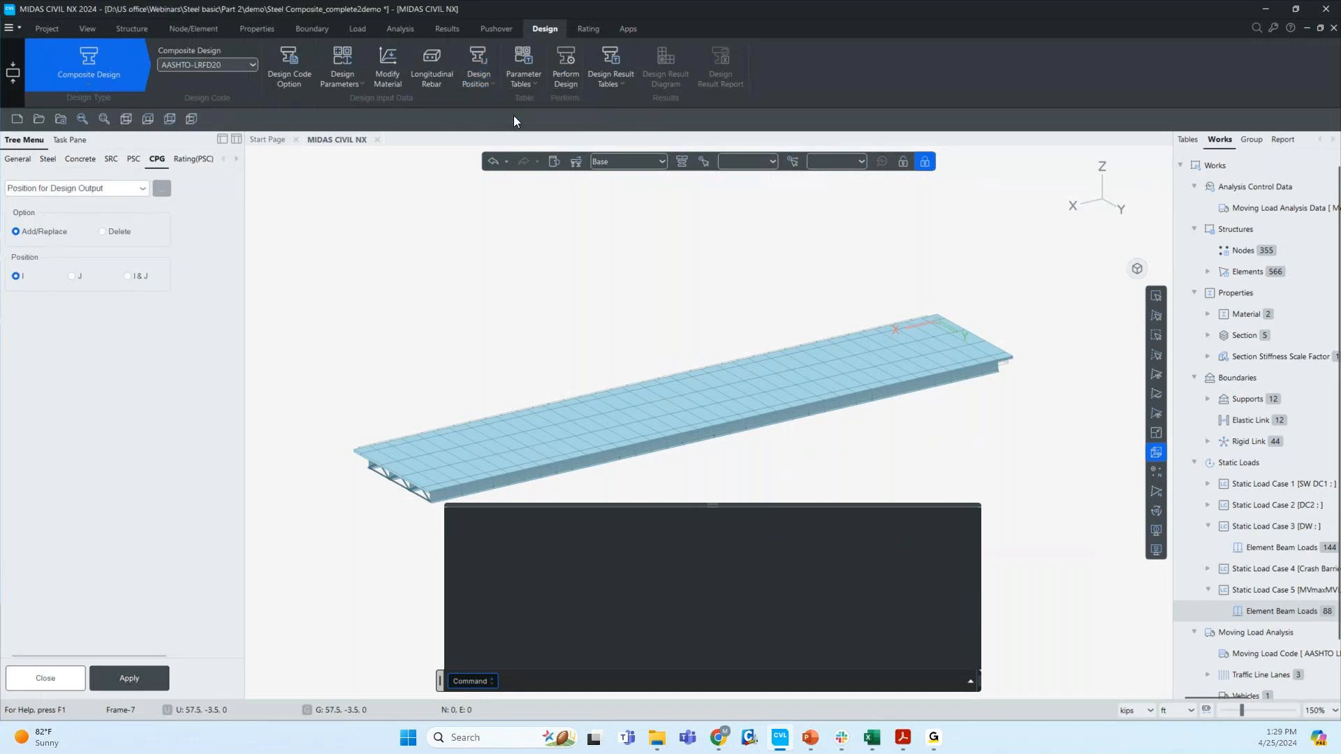
{"action": "left_click", "coordinate": [836, 163]}
{"action": "type", "text": "30 40"}
{"action": "key", "text": "Return"}
{"action": "left_click", "coordinate": [136, 674]}
- Review the Position for Design Output and Design Position tables, and close both tables and the design position settings
{"action": "left_click", "coordinate": [161, 188]}
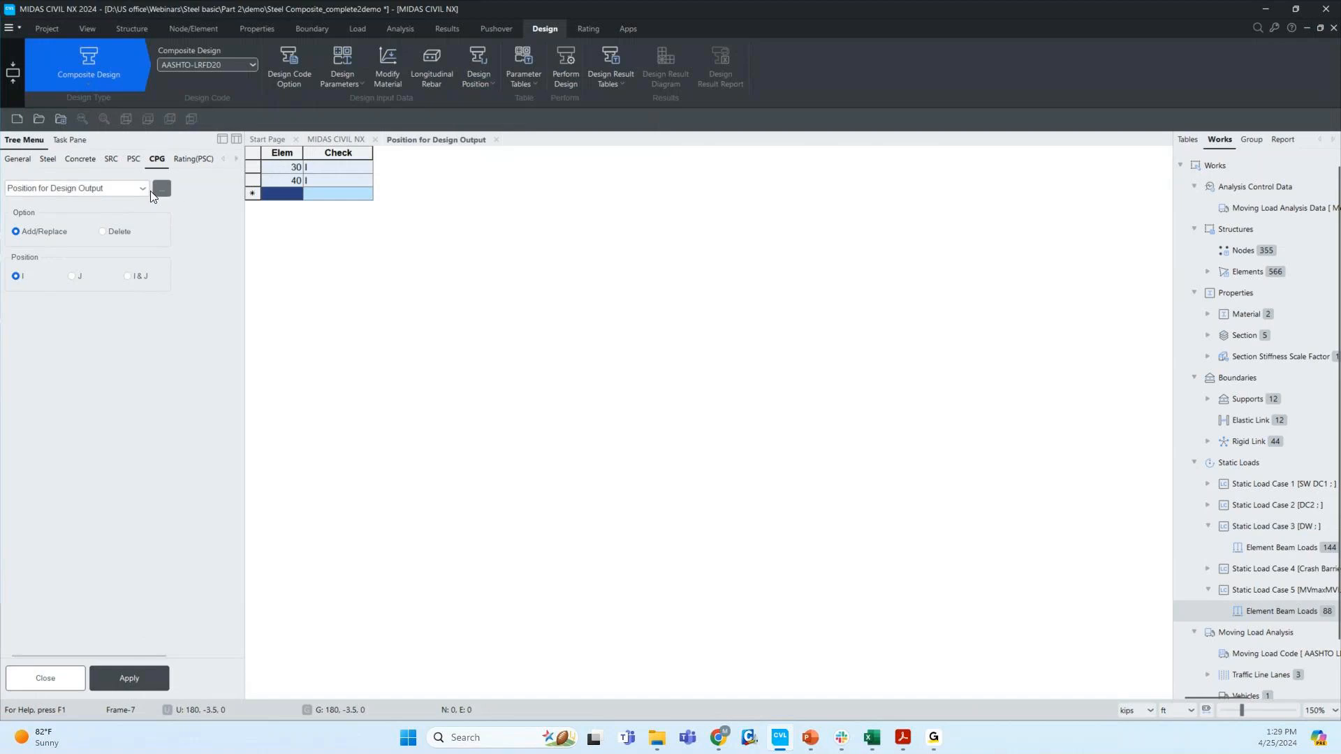
{"action": "left_click", "coordinate": [131, 188]}
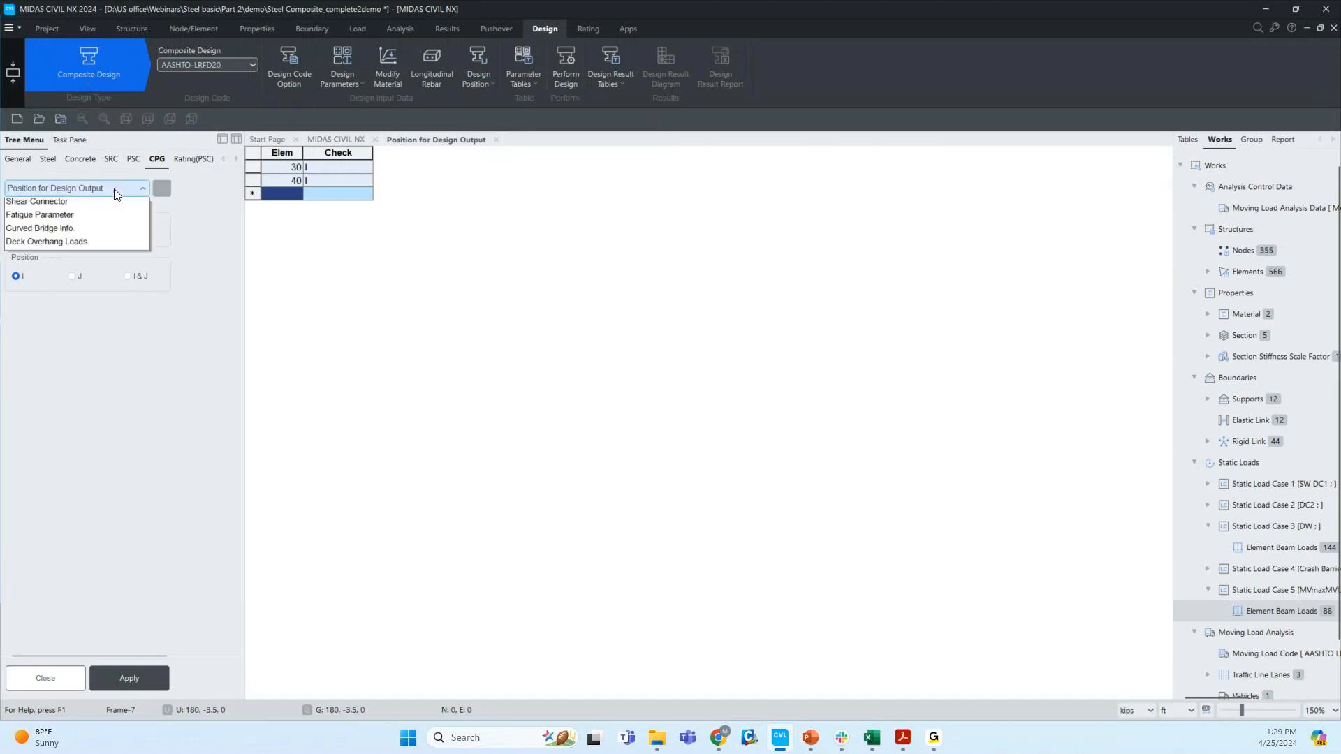
{"action": "left_click", "coordinate": [42, 203]}
{"action": "left_click", "coordinate": [161, 190]}
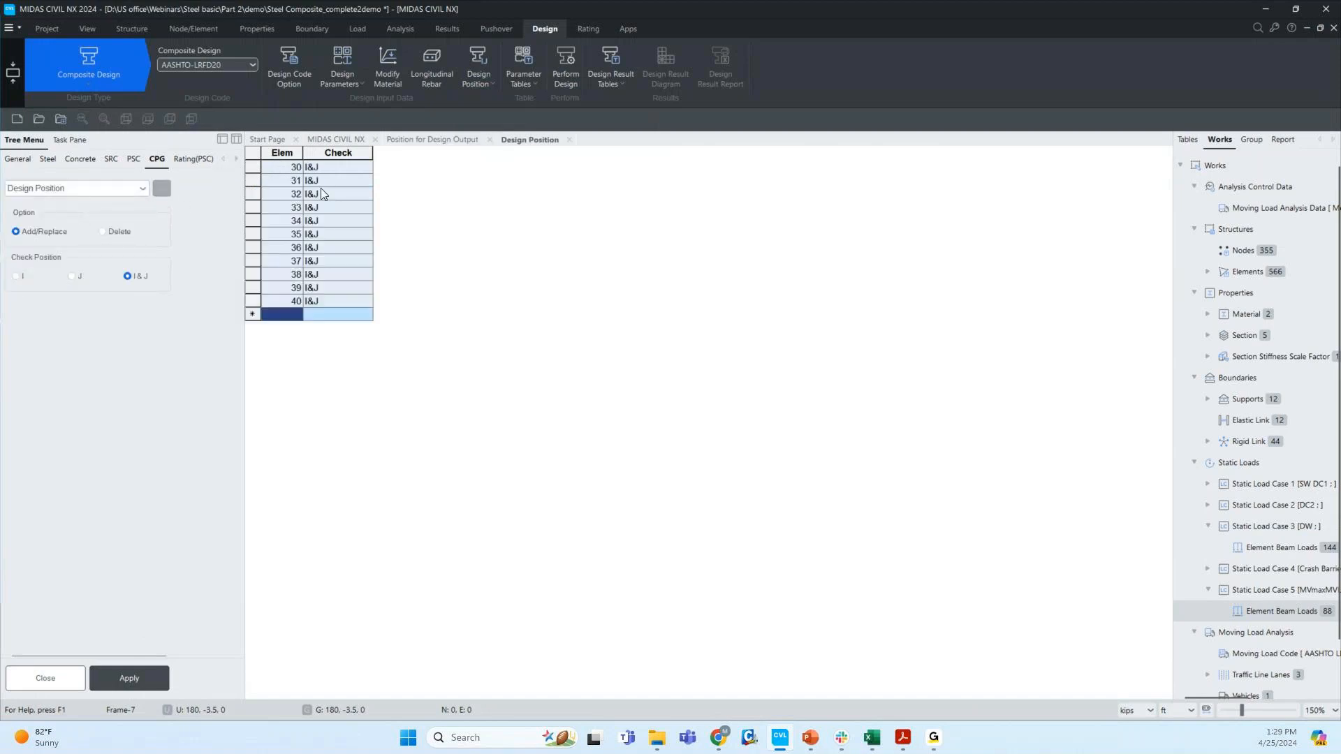
{"action": "left_click", "coordinate": [490, 140]}
{"action": "left_click", "coordinate": [454, 139]}
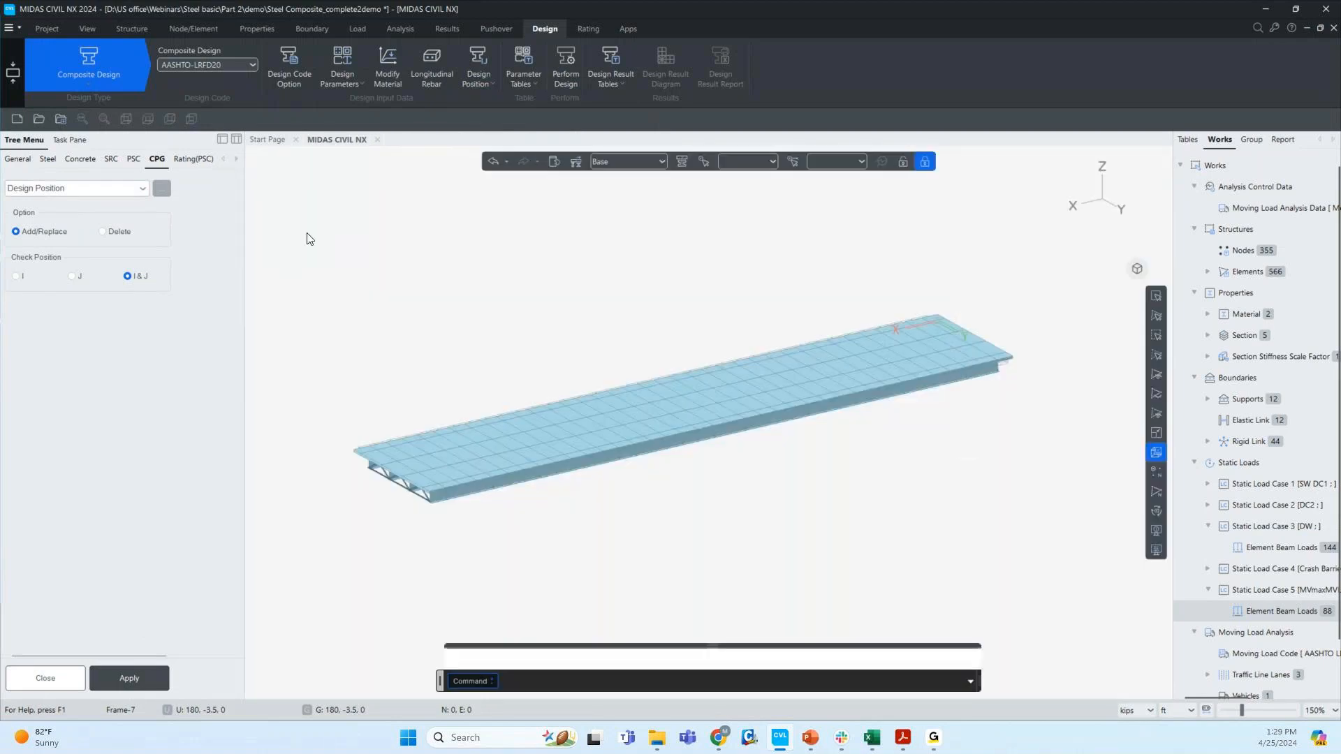
{"action": "left_click", "coordinate": [49, 678]}
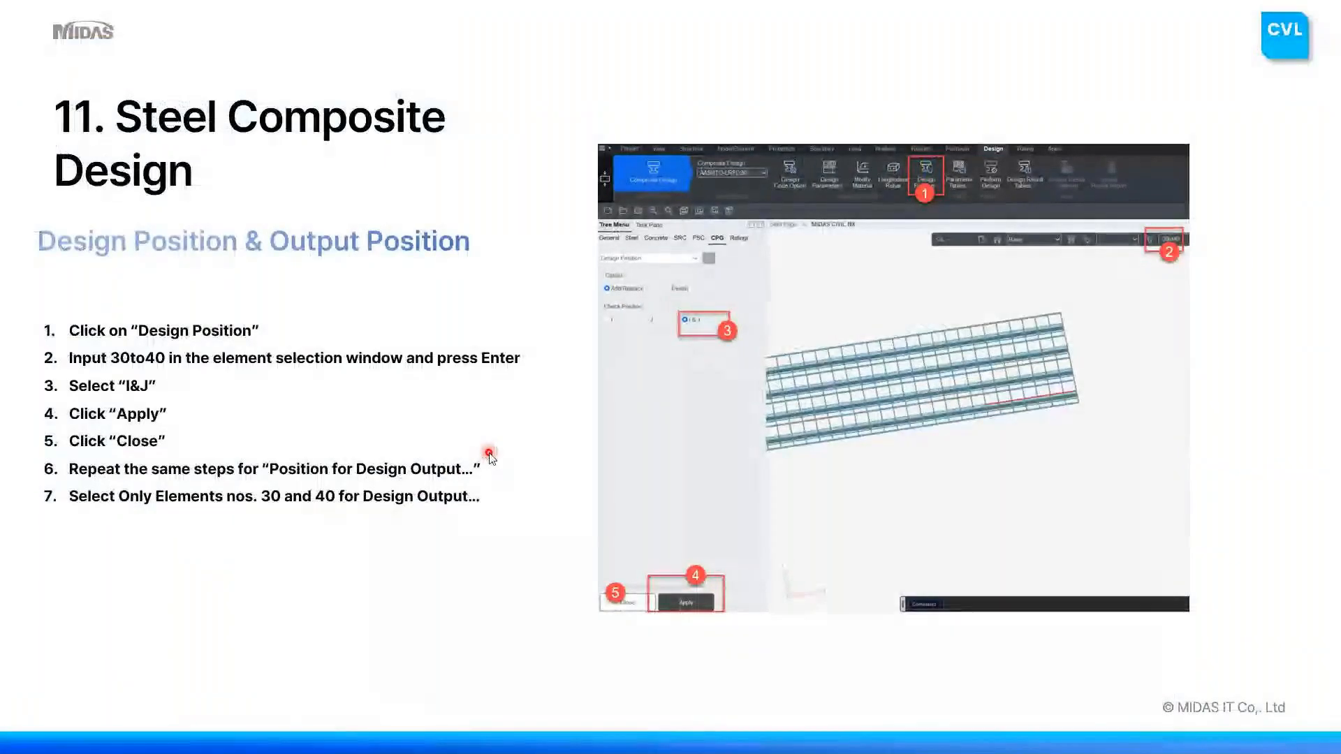
- Return to MIDAS CIVIL NX, enable the guide line in Section pos's longitudinal reinforcement and delete its existing rebar line
{"action": "key", "text": "Right"}
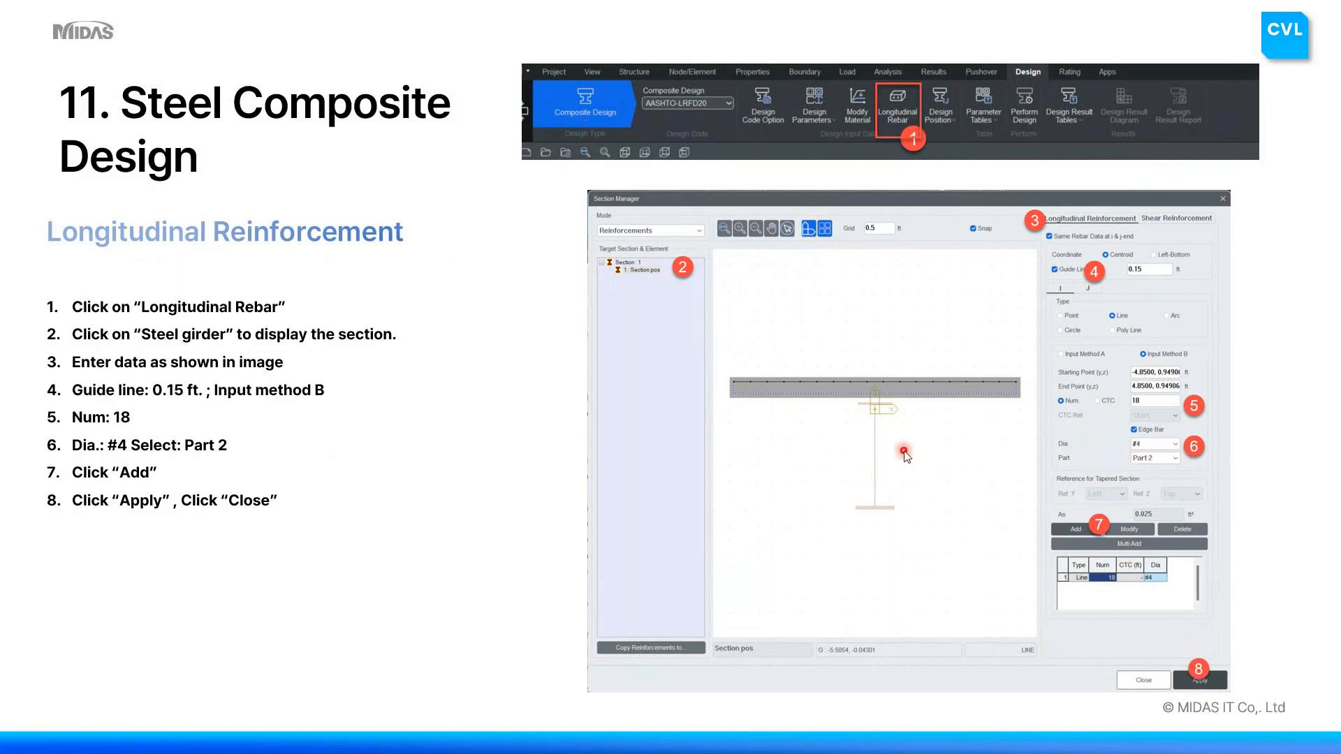
{"action": "key", "text": "alt+Tab"}
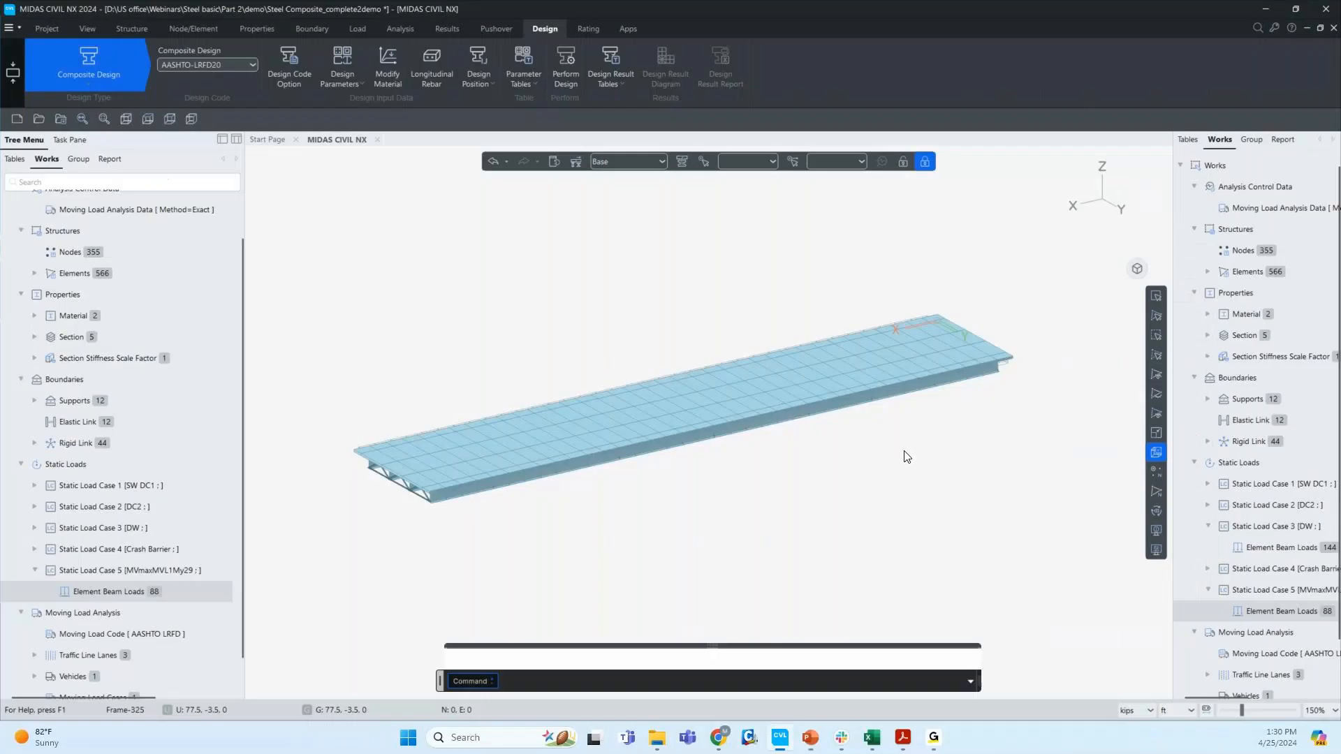
{"action": "left_click", "coordinate": [438, 85]}
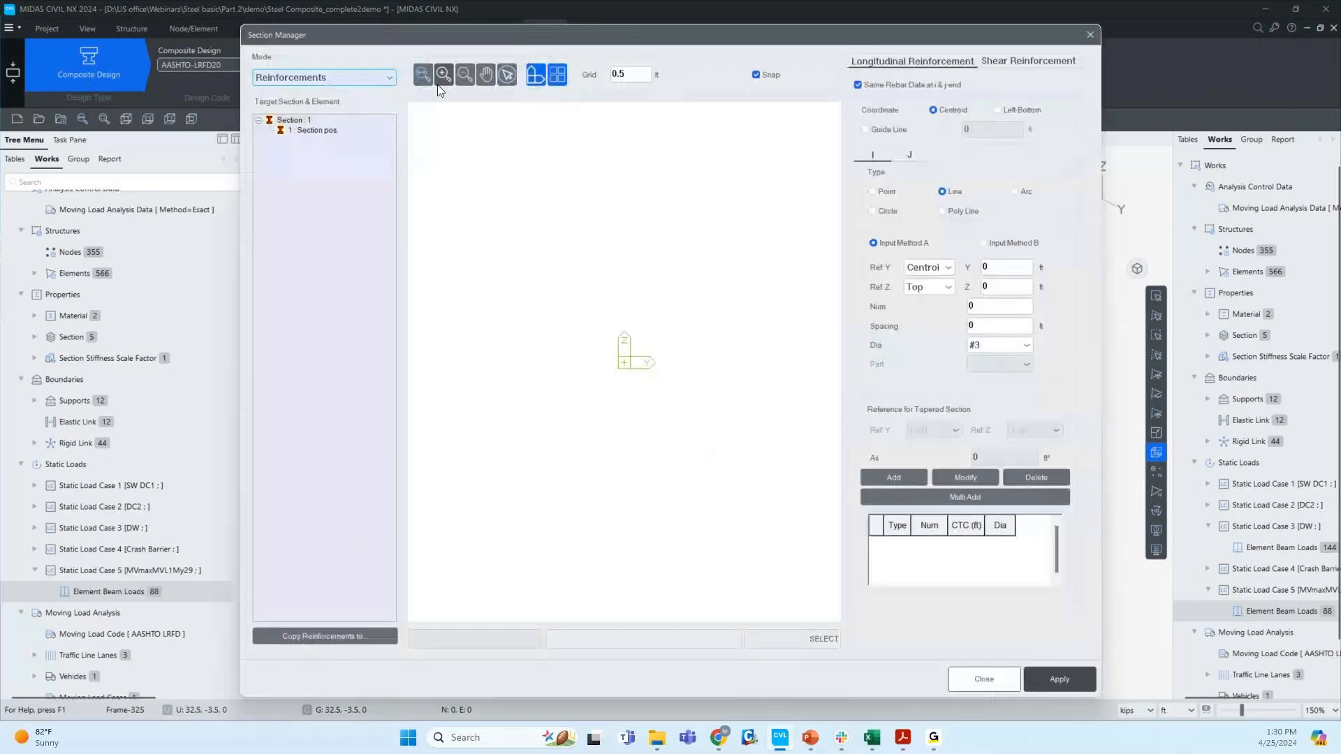
{"action": "left_click", "coordinate": [312, 130]}
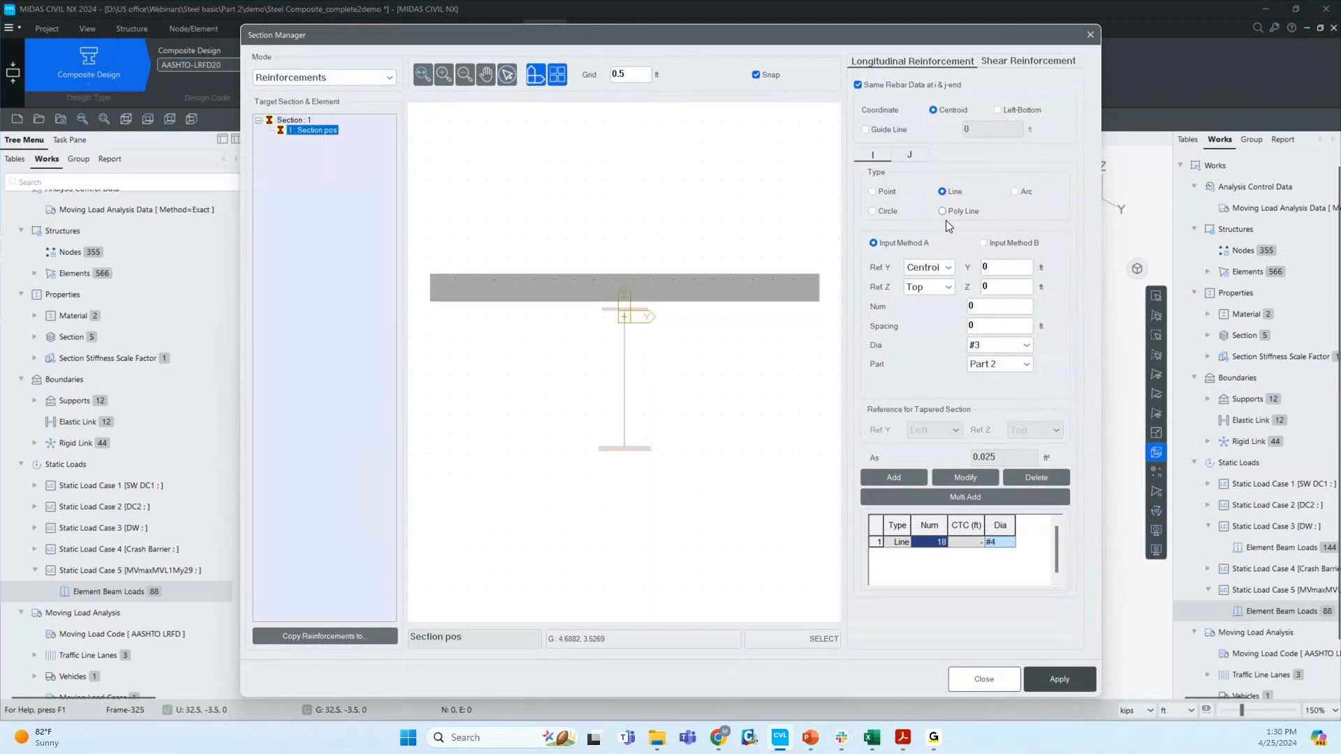
{"action": "left_click_drag", "start_coordinate": [886, 43], "coordinate": [811, 68]}
{"action": "left_click", "coordinate": [826, 160]}
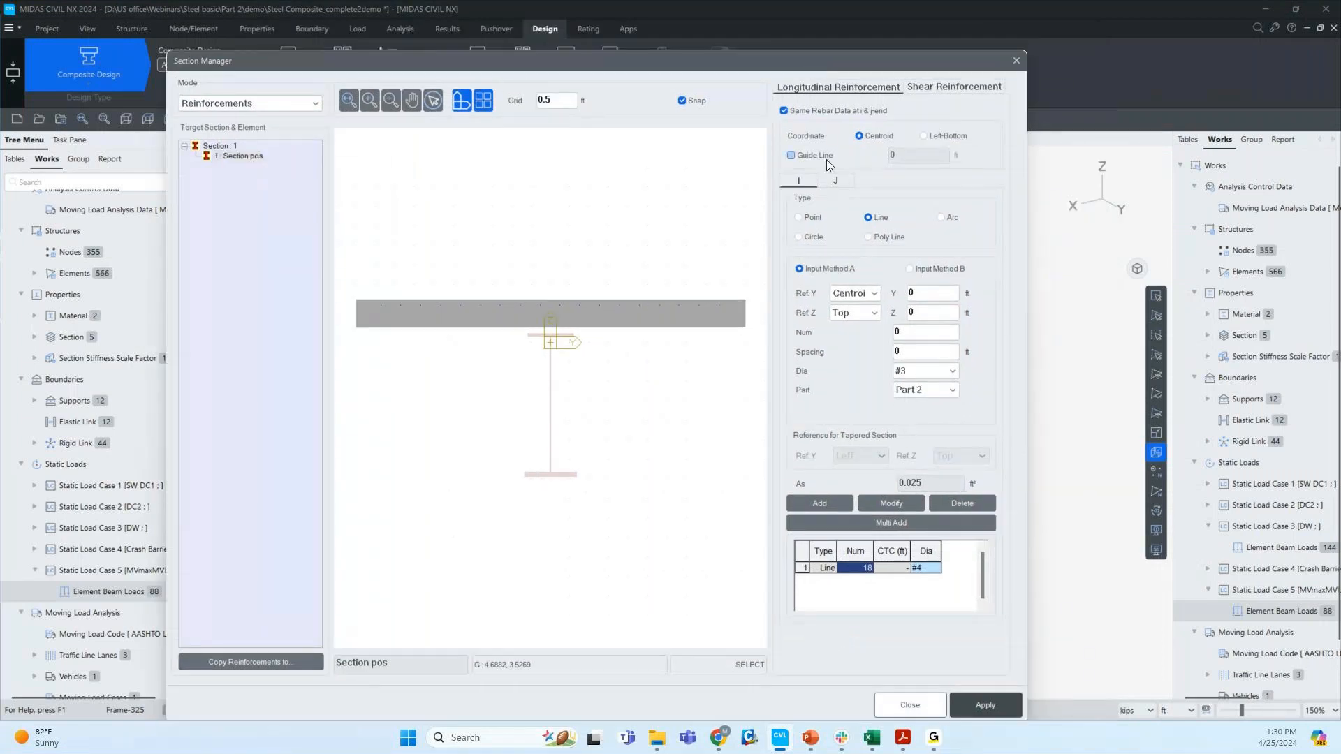
{"action": "left_click", "coordinate": [837, 572]}
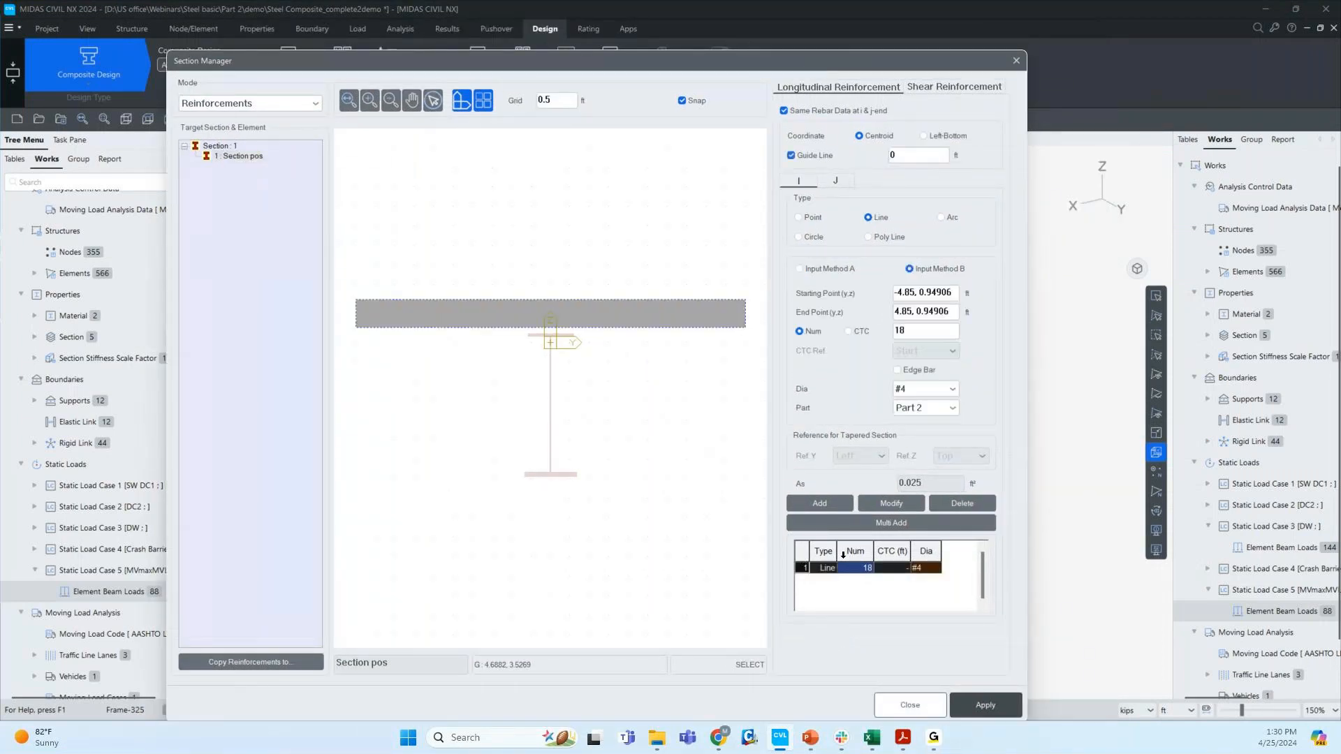
{"action": "left_click", "coordinate": [966, 506]}
- Set the guide line offset to 0.15 ft and draw the slab's upper rebar line from (-4.85, 0.94906) to (4.85, 0.94906)
{"action": "left_click", "coordinate": [907, 155]}
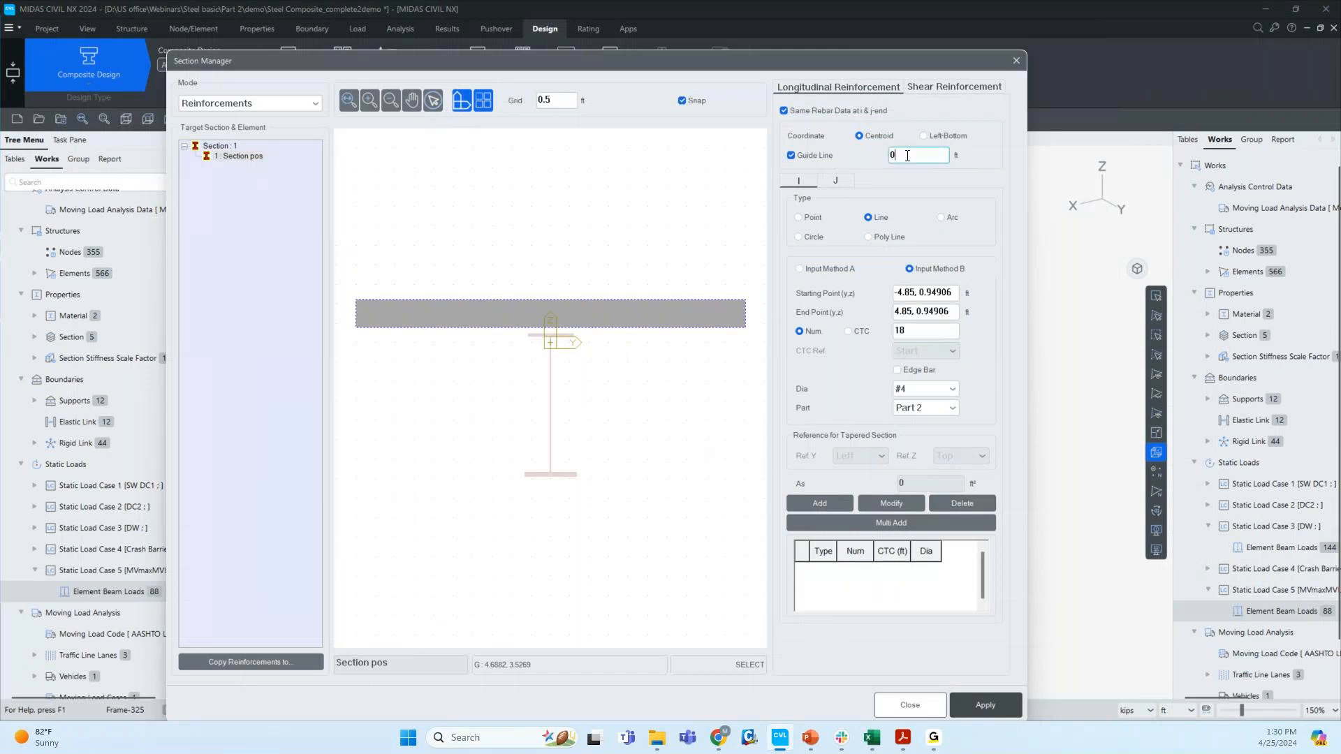
{"action": "type", "text": ".15"}
{"action": "left_click", "coordinate": [898, 292]}
{"action": "left_click", "coordinate": [361, 306]}
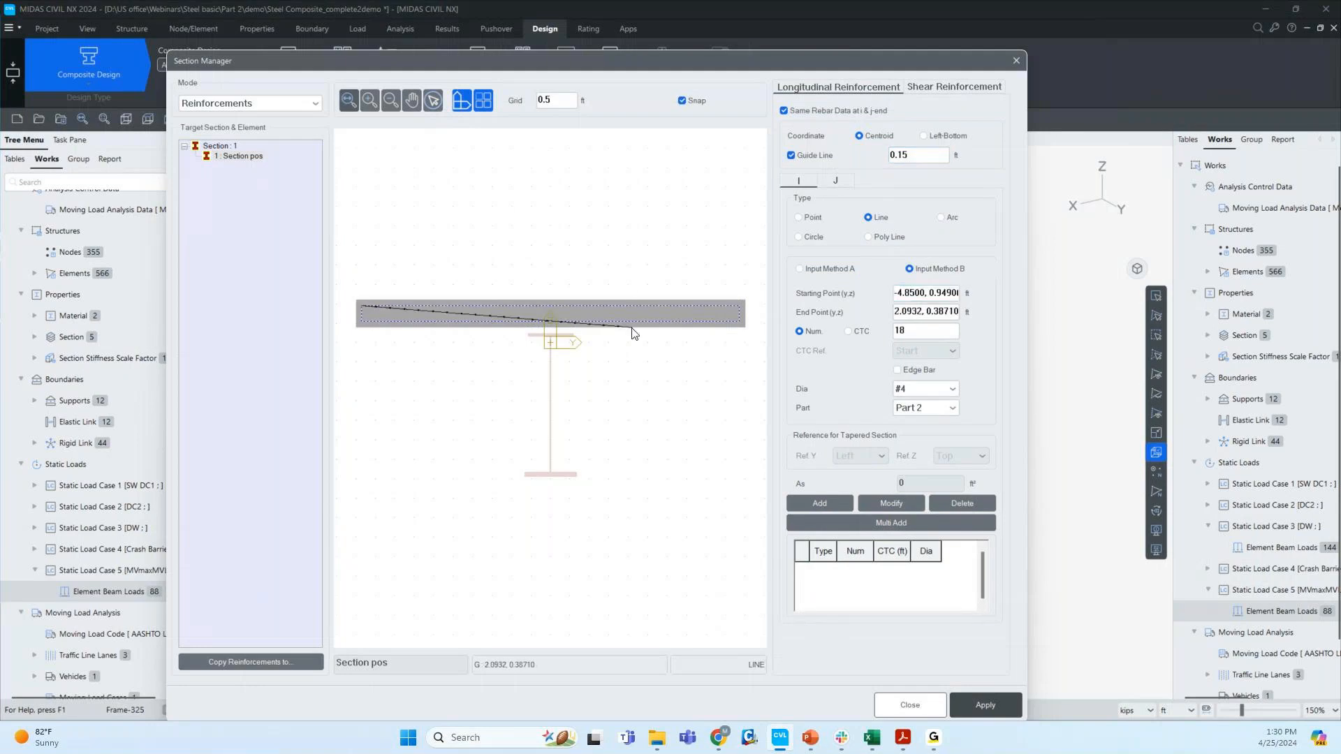
{"action": "left_click", "coordinate": [738, 306]}
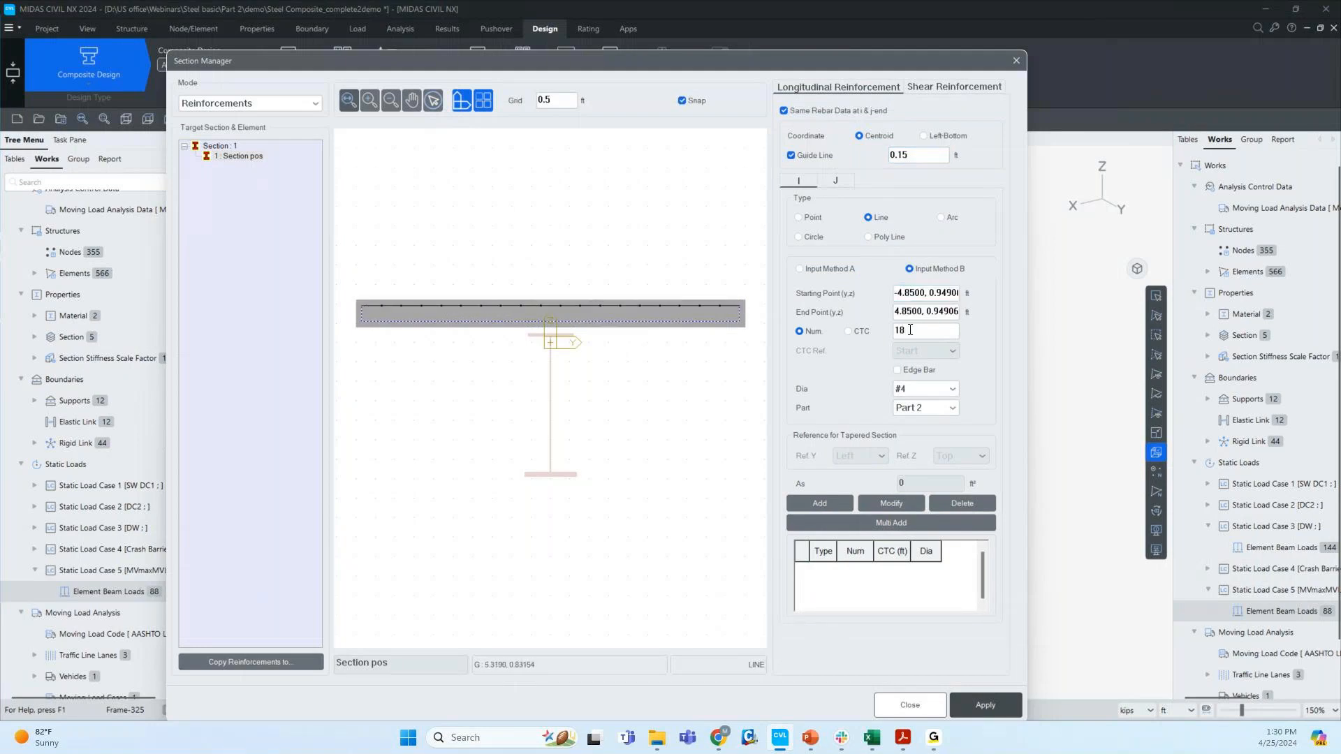
- Add the line of 18 #4 bars in Part 2 and apply the longitudinal reinforcement to the section
{"action": "left_click", "coordinate": [911, 409]}
{"action": "left_click", "coordinate": [912, 426]}
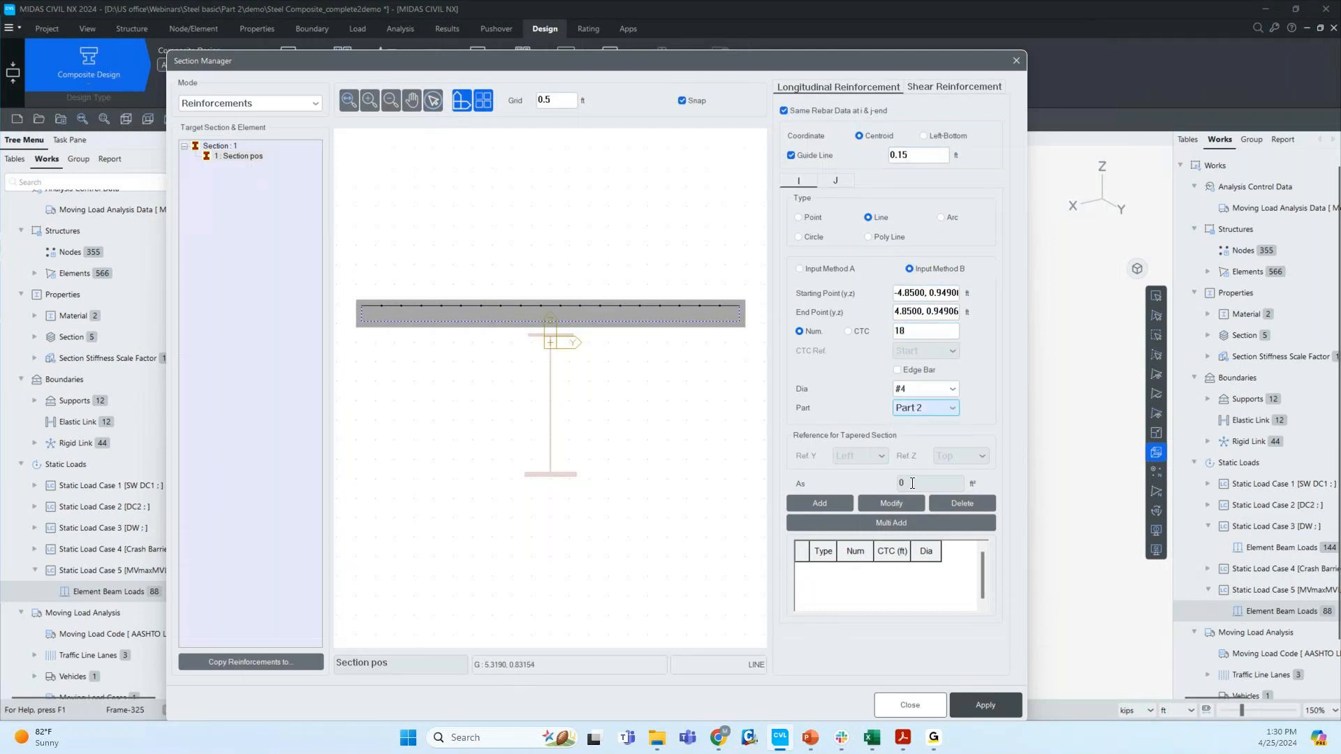
{"action": "left_click", "coordinate": [818, 505]}
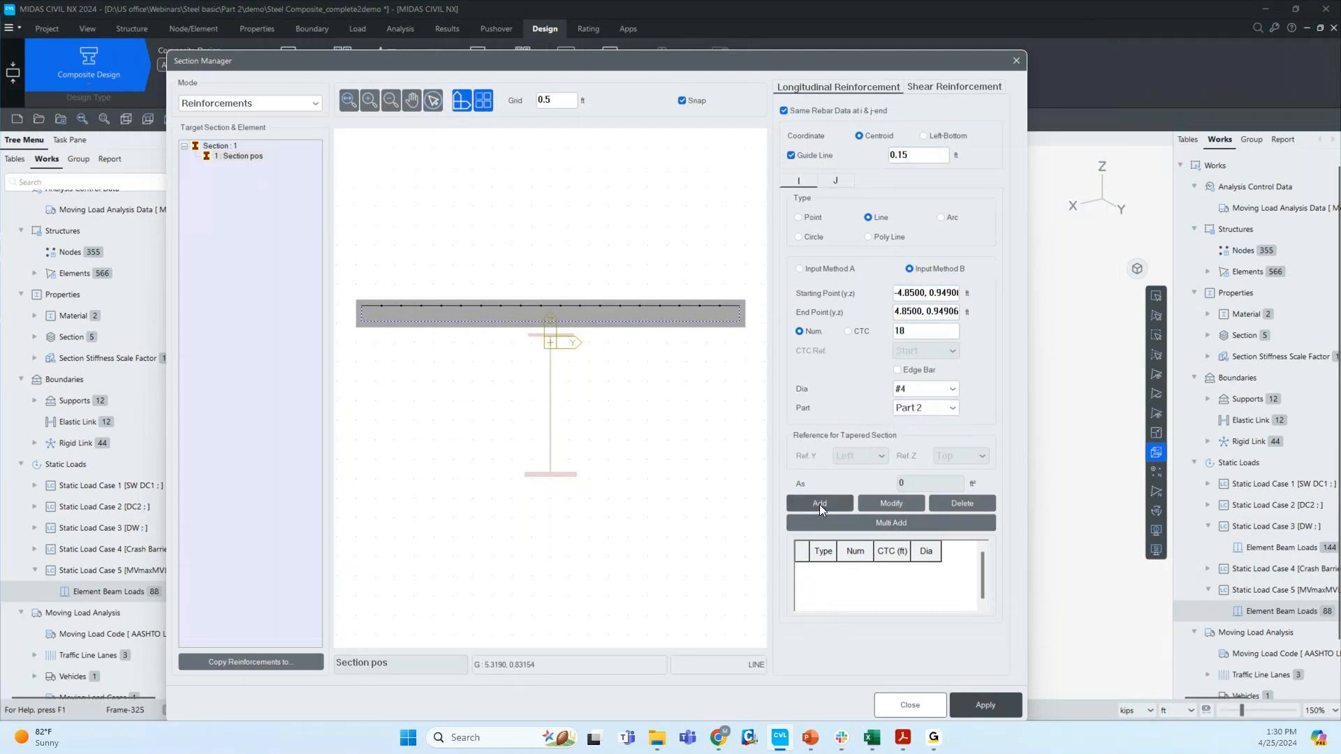
{"action": "left_click", "coordinate": [994, 703]}
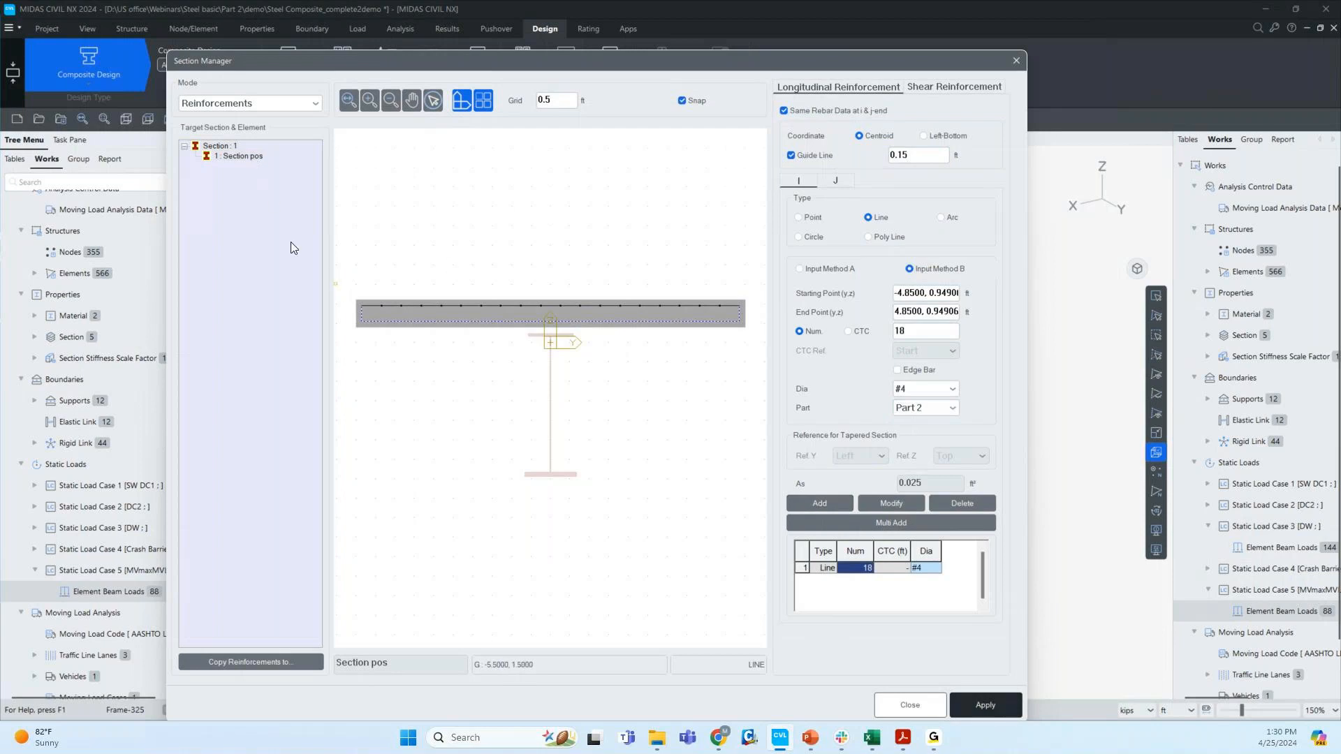
- Check the options for copying reinforcements to other sections, cancel the copy, and close the Section Manager
{"action": "left_click", "coordinate": [274, 668]}
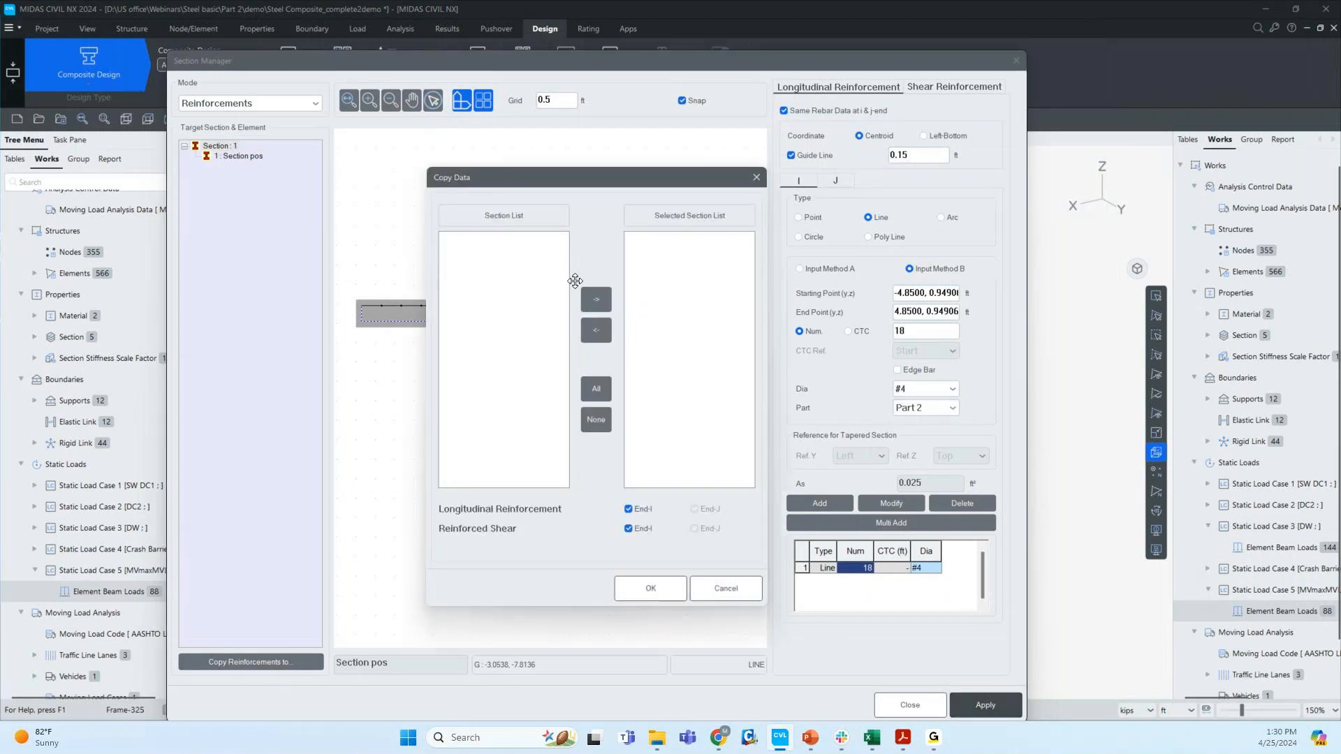
{"action": "left_click", "coordinate": [740, 587]}
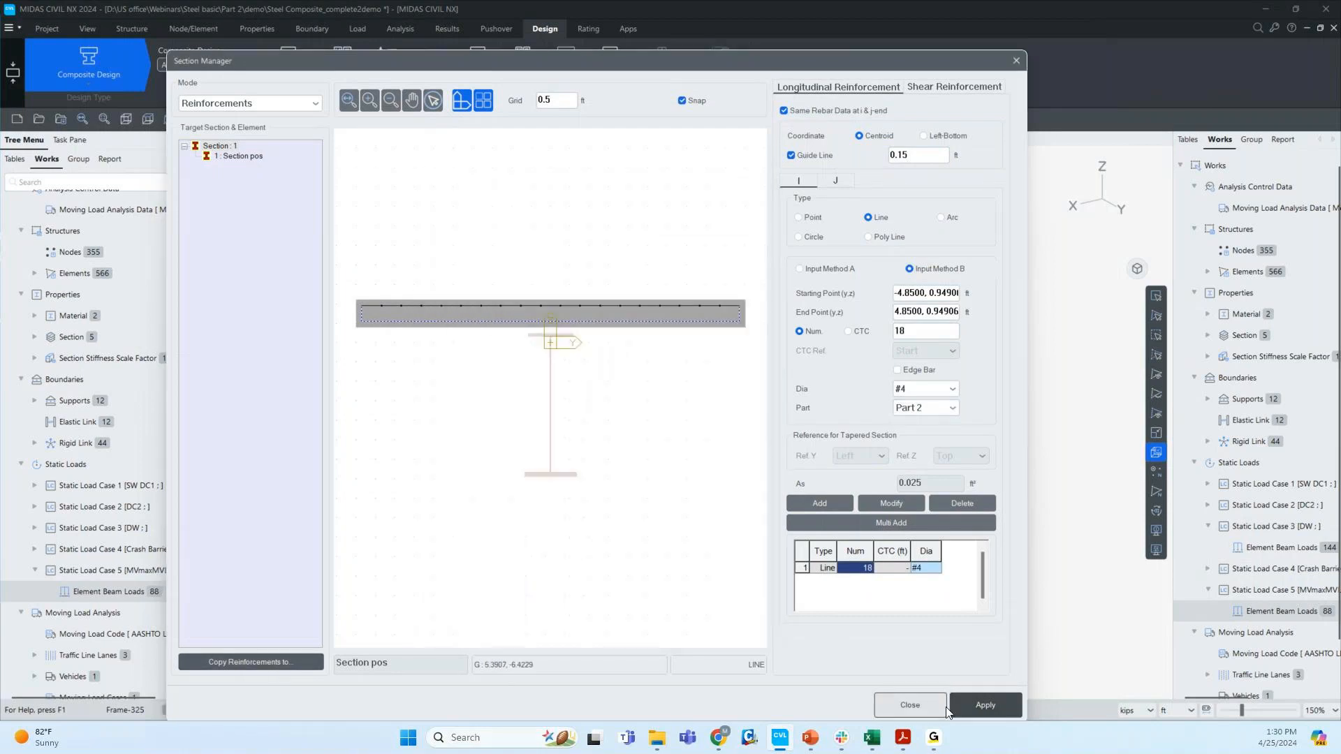
{"action": "left_click", "coordinate": [910, 705]}
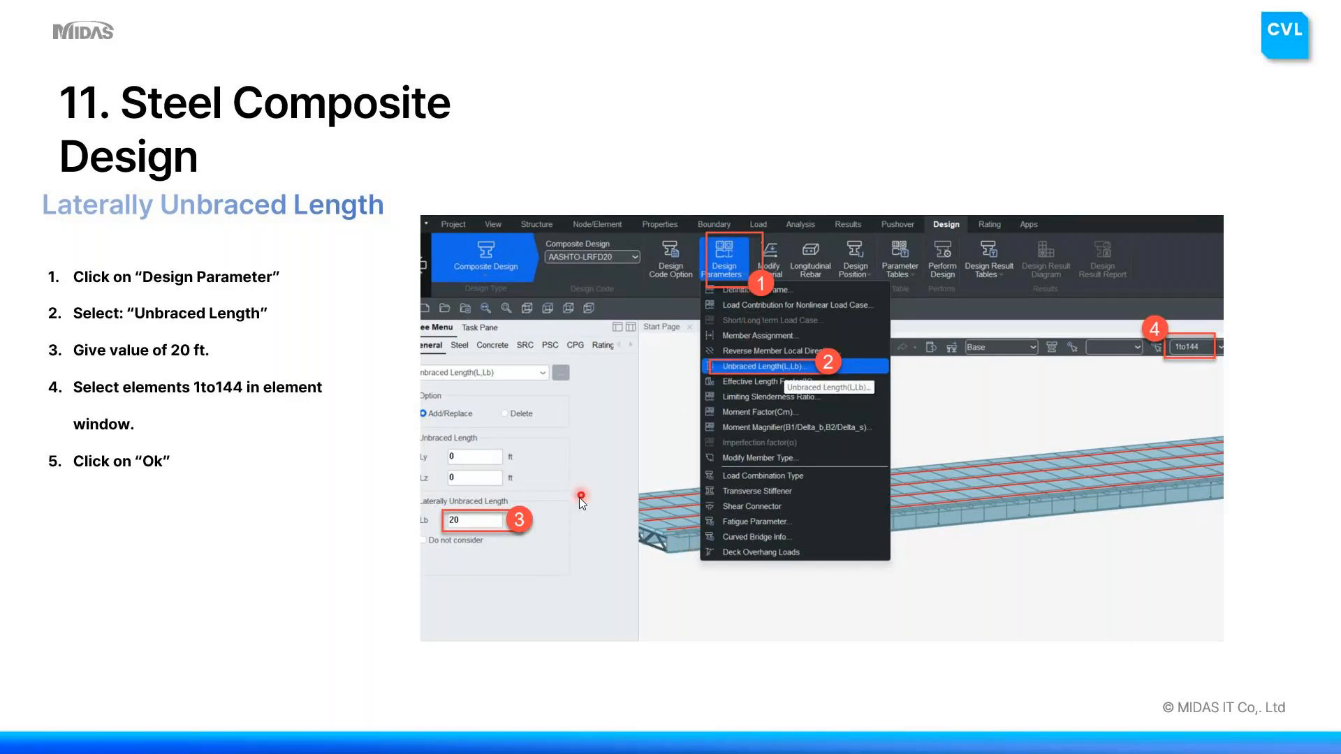
- Switch back from the slides to MIDAS CIVIL NX and rotate the bridge model to a side view
{"action": "key", "text": "alt+Tab"}
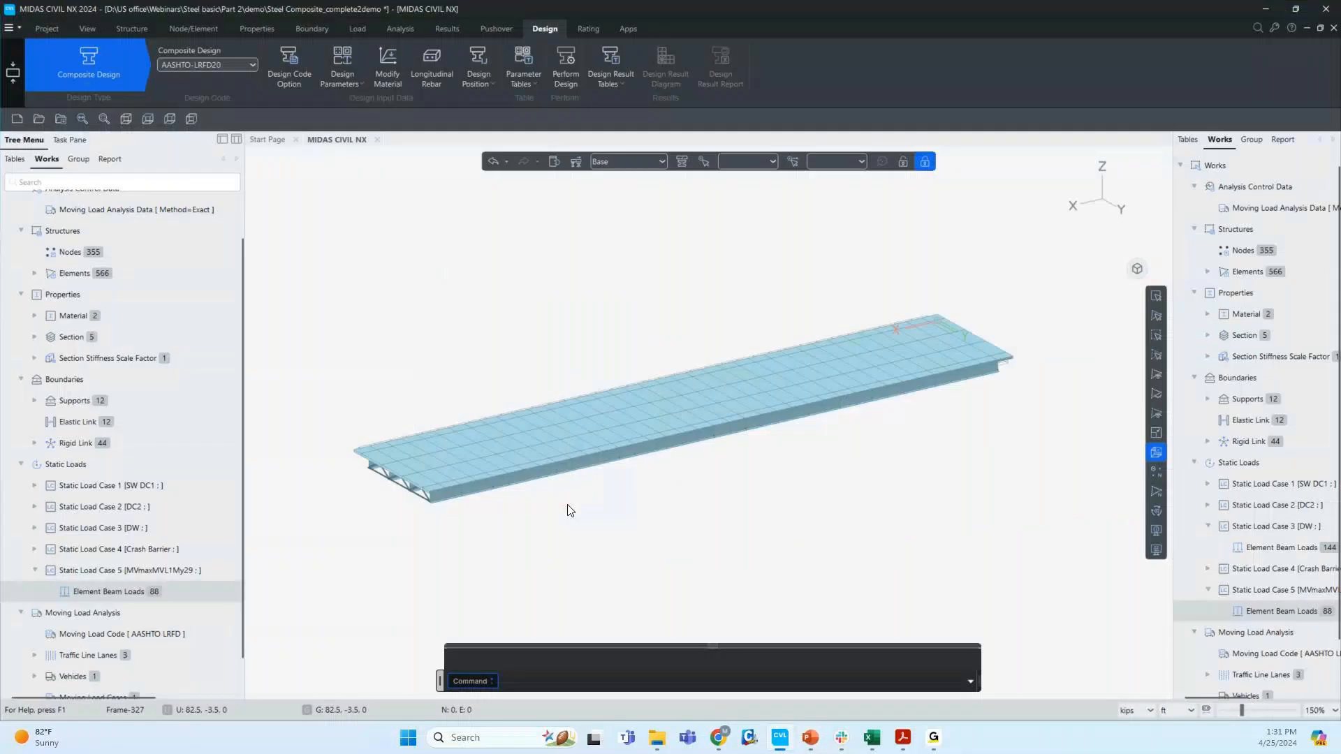
{"action": "middle_click_drag", "start_coordinate": [567, 510], "coordinate": [474, 521]}
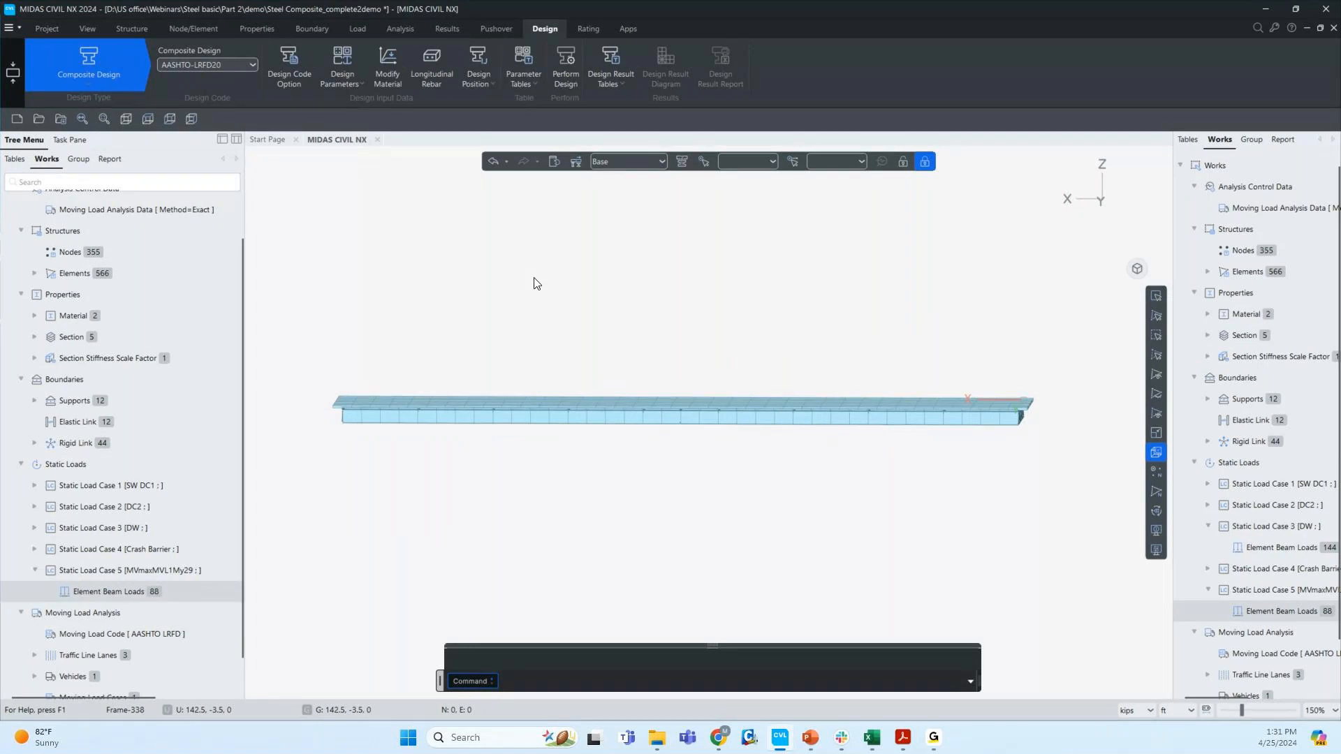
- Query the positions of deck and bottom girder nodes at the bridge end to check the cross-frame spacing, and close the query
{"action": "key", "text": "q"}
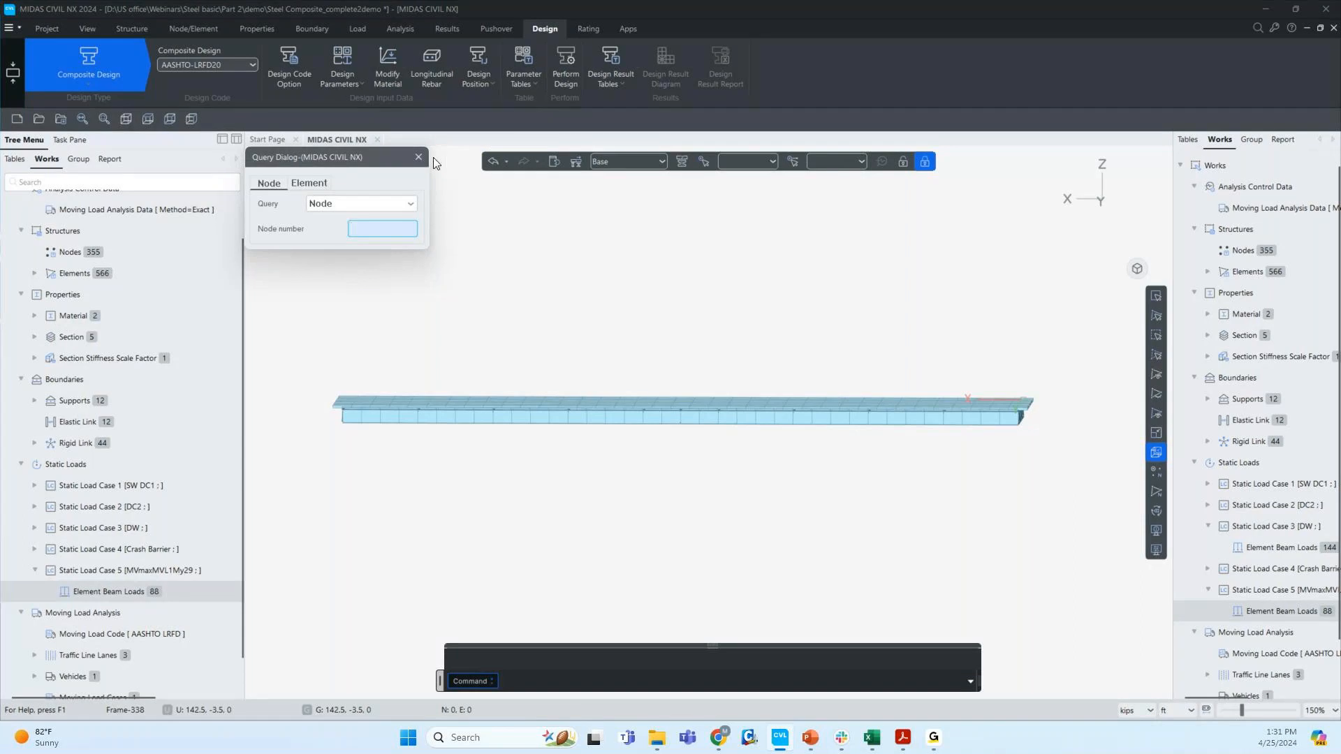
{"action": "left_click", "coordinate": [631, 28]}
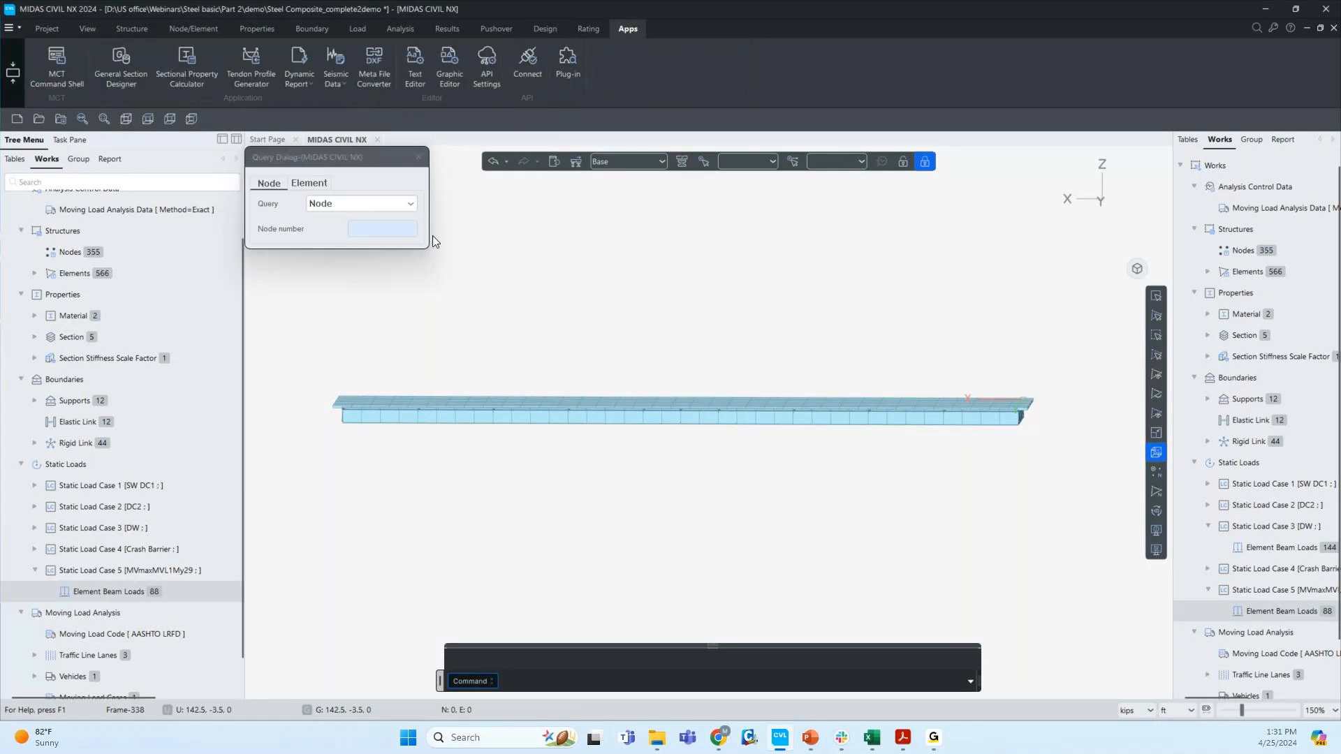
{"action": "left_click_drag", "start_coordinate": [358, 156], "coordinate": [360, 190]}
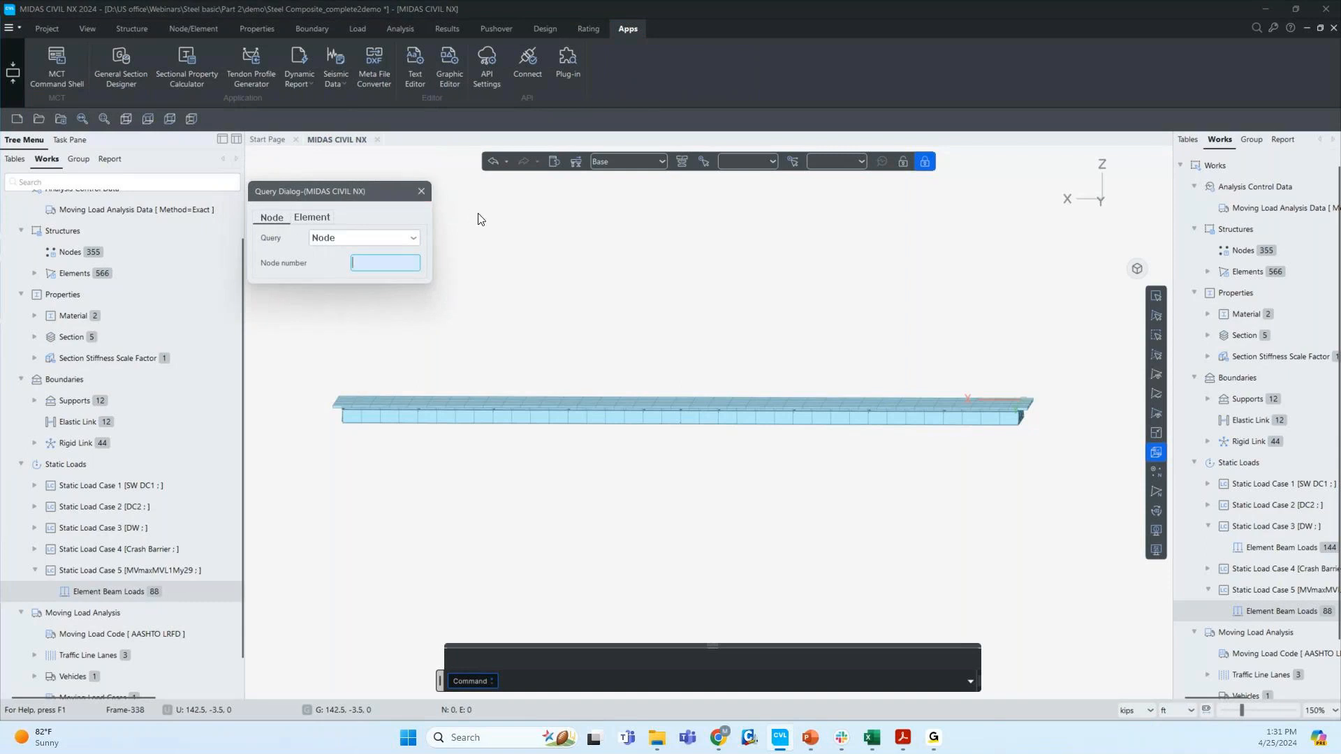
{"action": "left_click", "coordinate": [489, 392]}
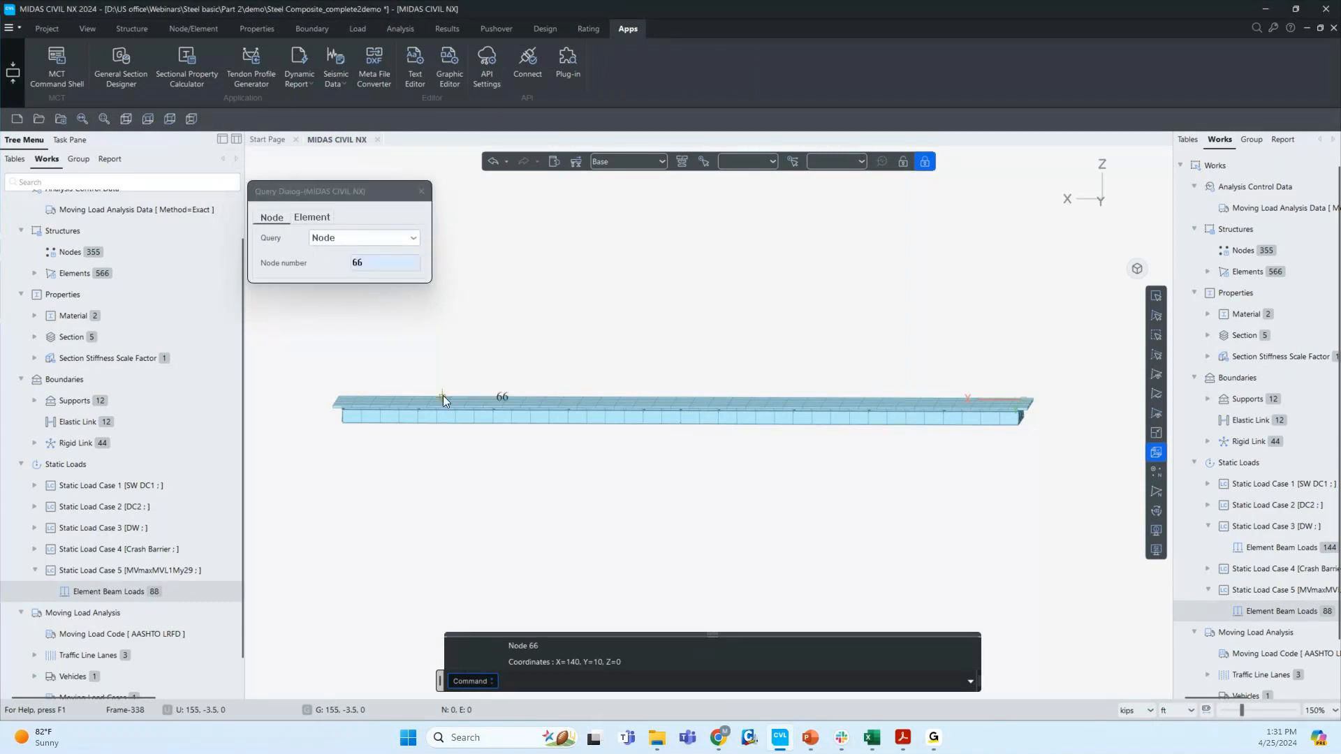
{"action": "scroll", "coordinate": [342, 428], "scroll_direction": "up", "scroll_amount": 7}
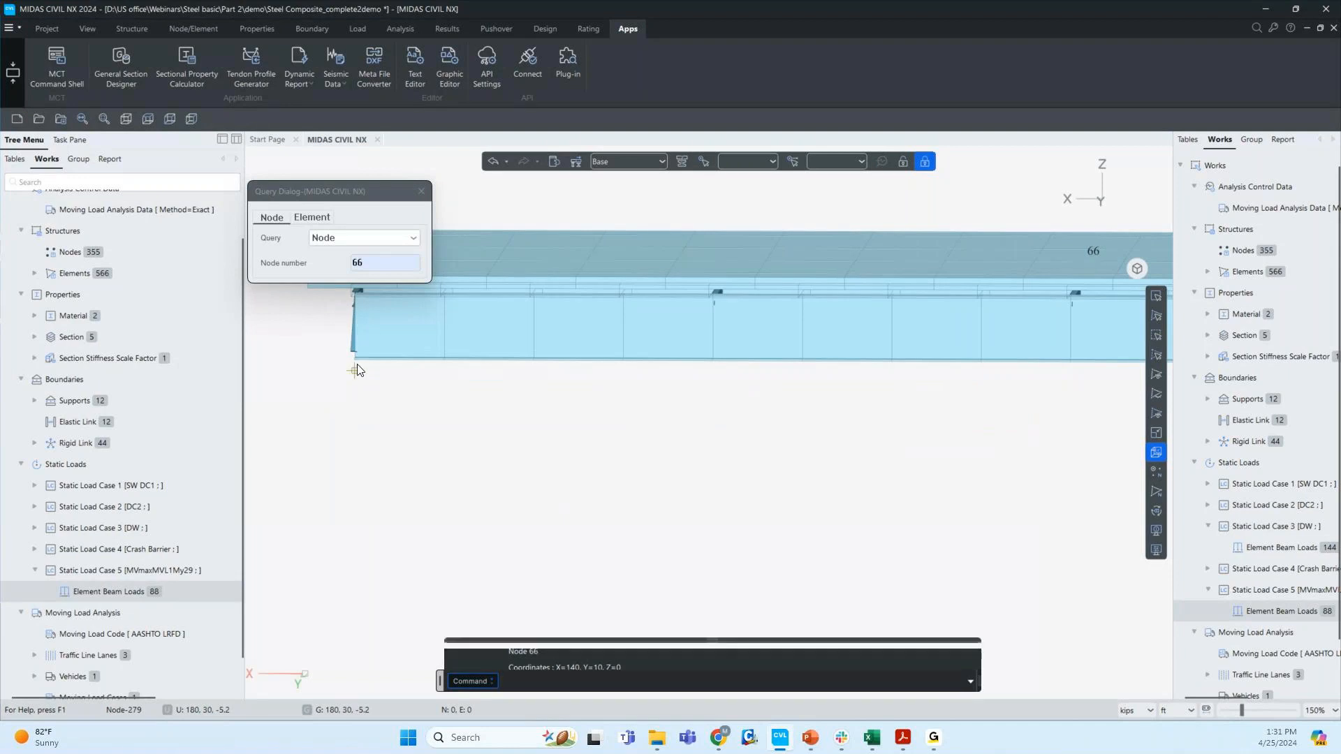
{"action": "middle_click_drag", "start_coordinate": [446, 443], "coordinate": [462, 368], "text": "ctrl"}
{"action": "middle_click_drag", "start_coordinate": [485, 524], "coordinate": [485, 449]}
{"action": "left_click", "coordinate": [713, 404]}
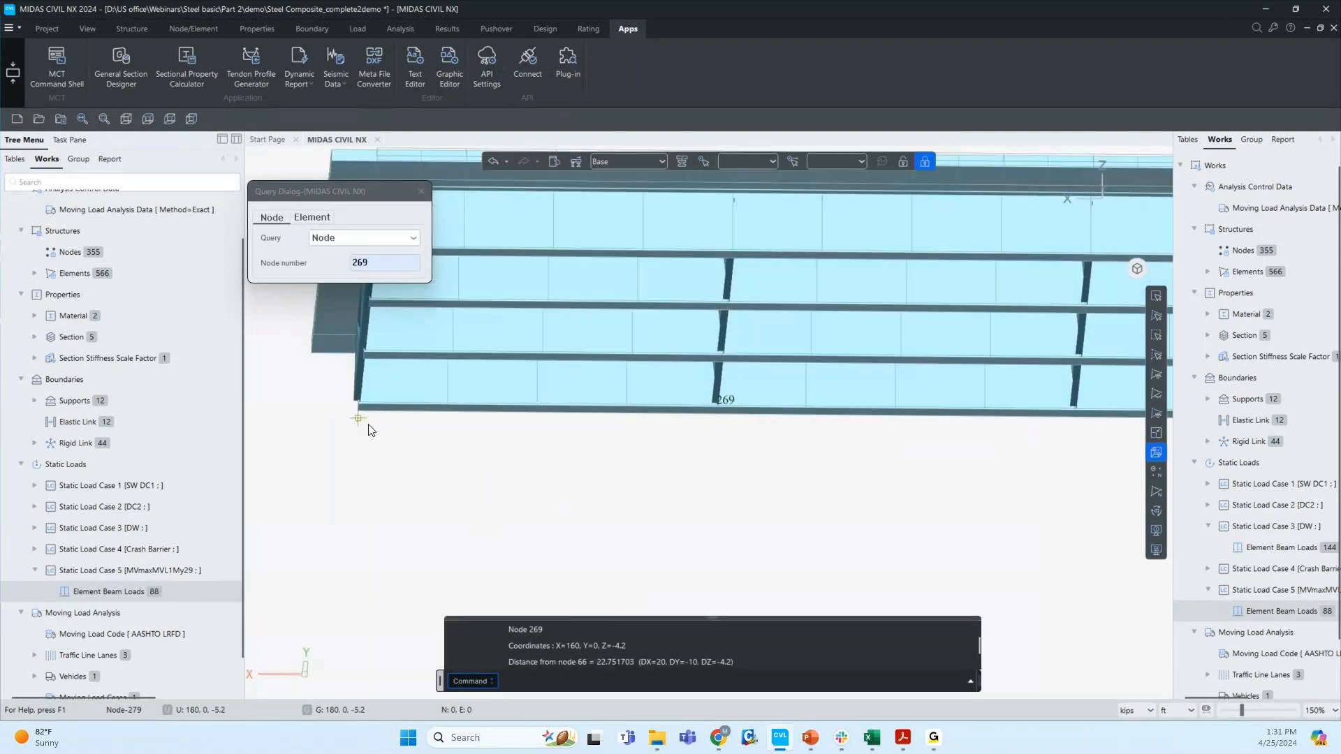
{"action": "left_click", "coordinate": [365, 411]}
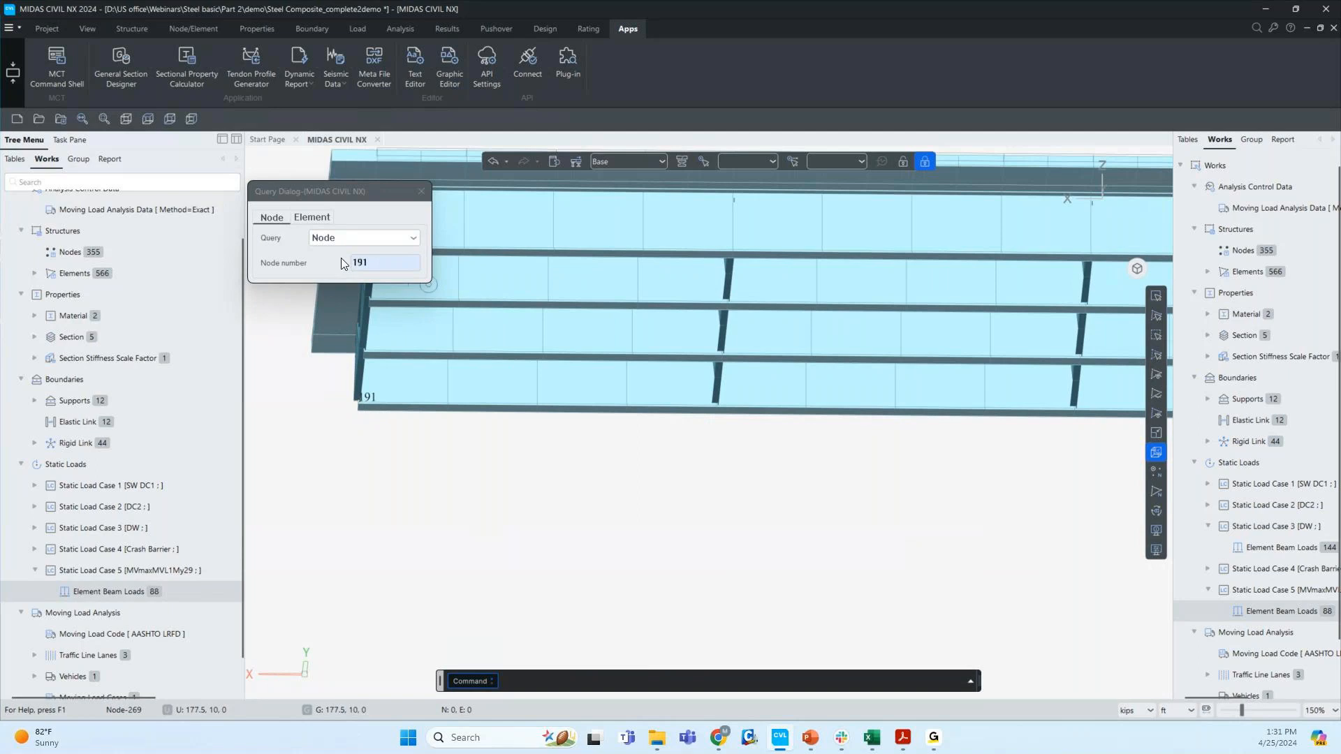
{"action": "left_click", "coordinate": [421, 192]}
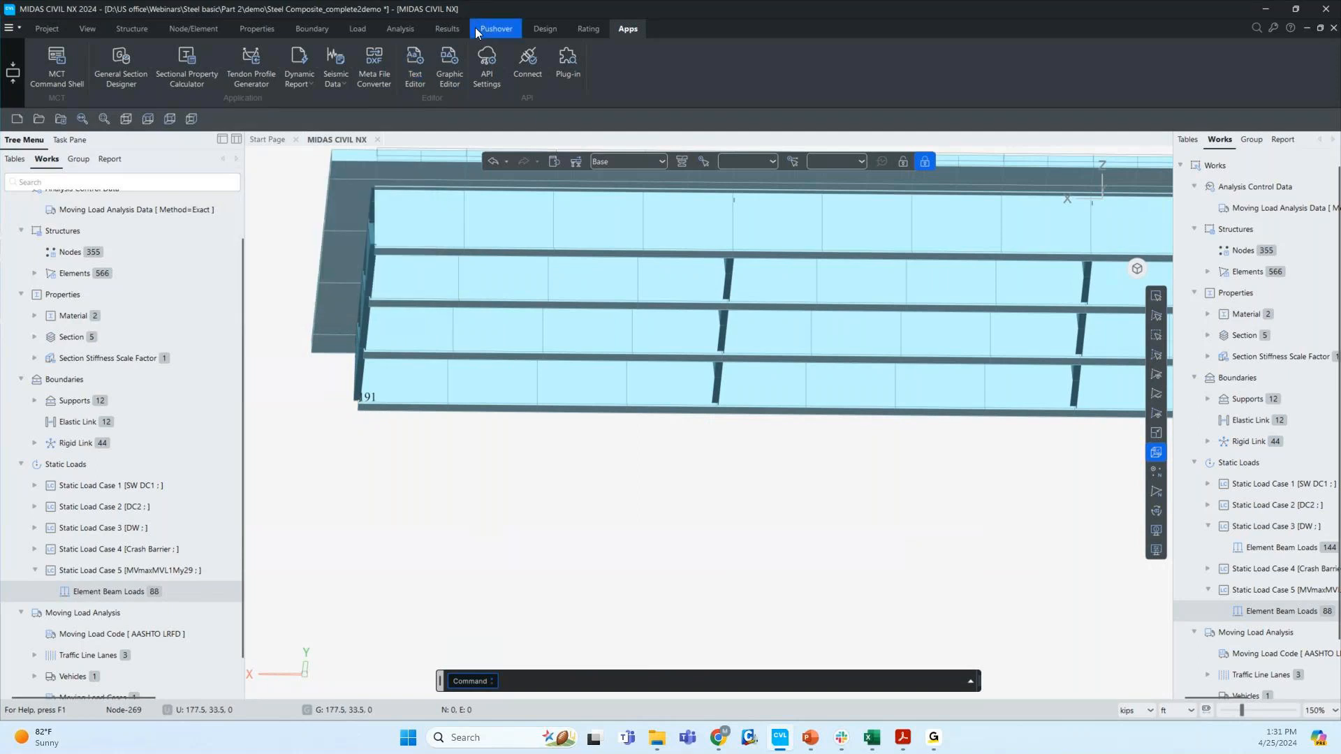
- Start the Unbraced Length design parameter and set the laterally unbraced length Lb to 20 ft
{"action": "left_click", "coordinate": [541, 30]}
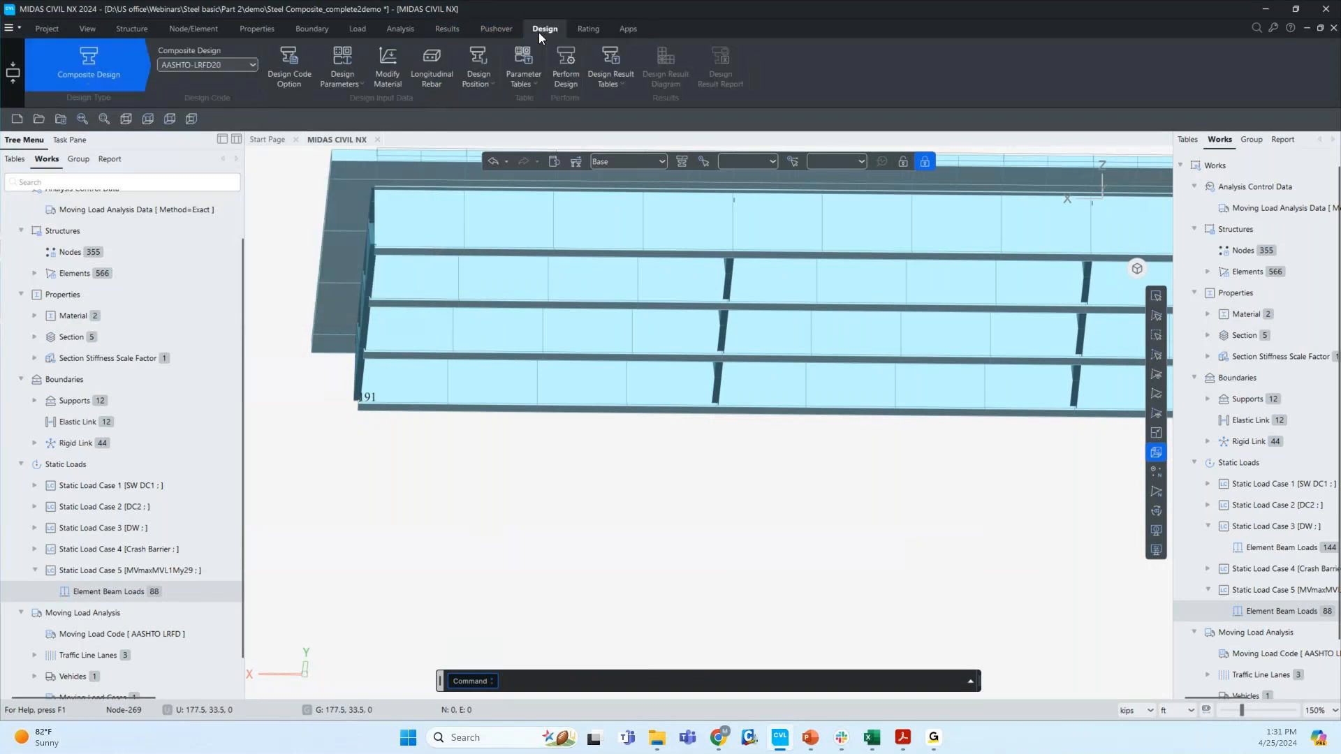
{"action": "left_click", "coordinate": [358, 85]}
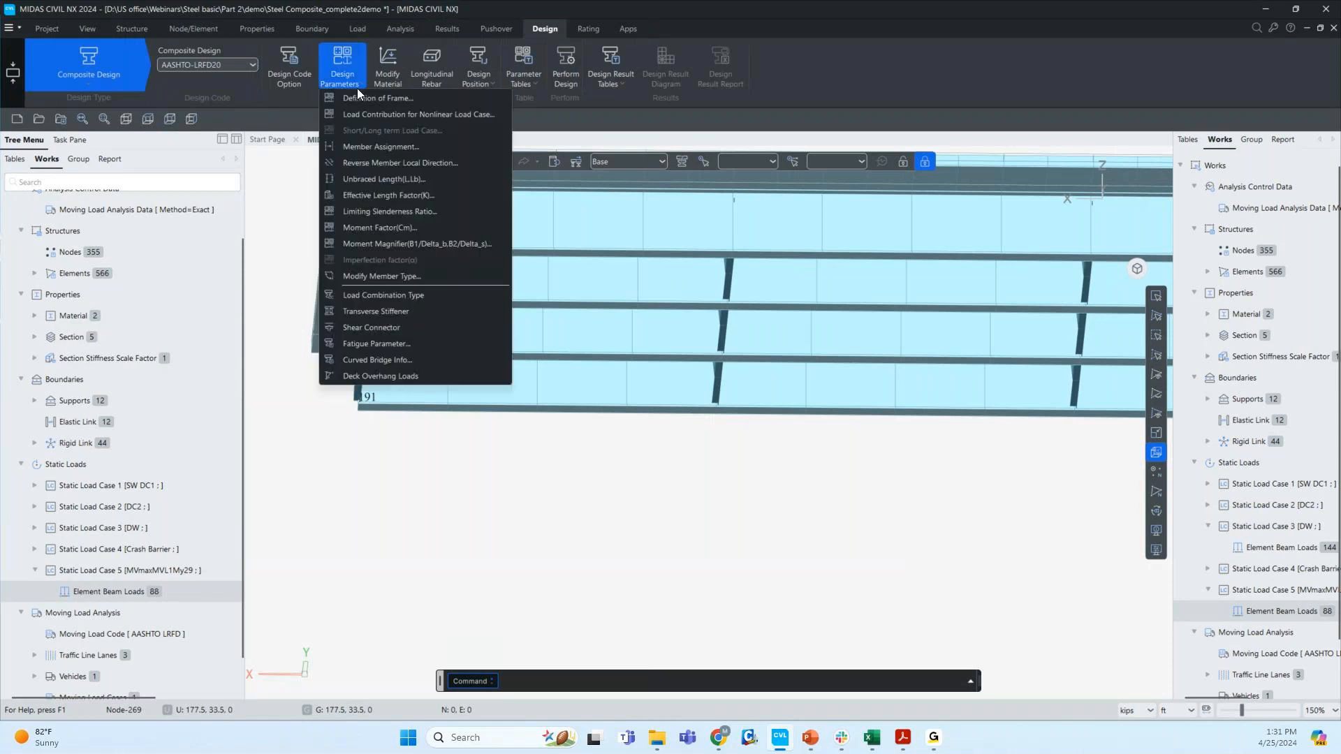
{"action": "left_click", "coordinate": [370, 179]}
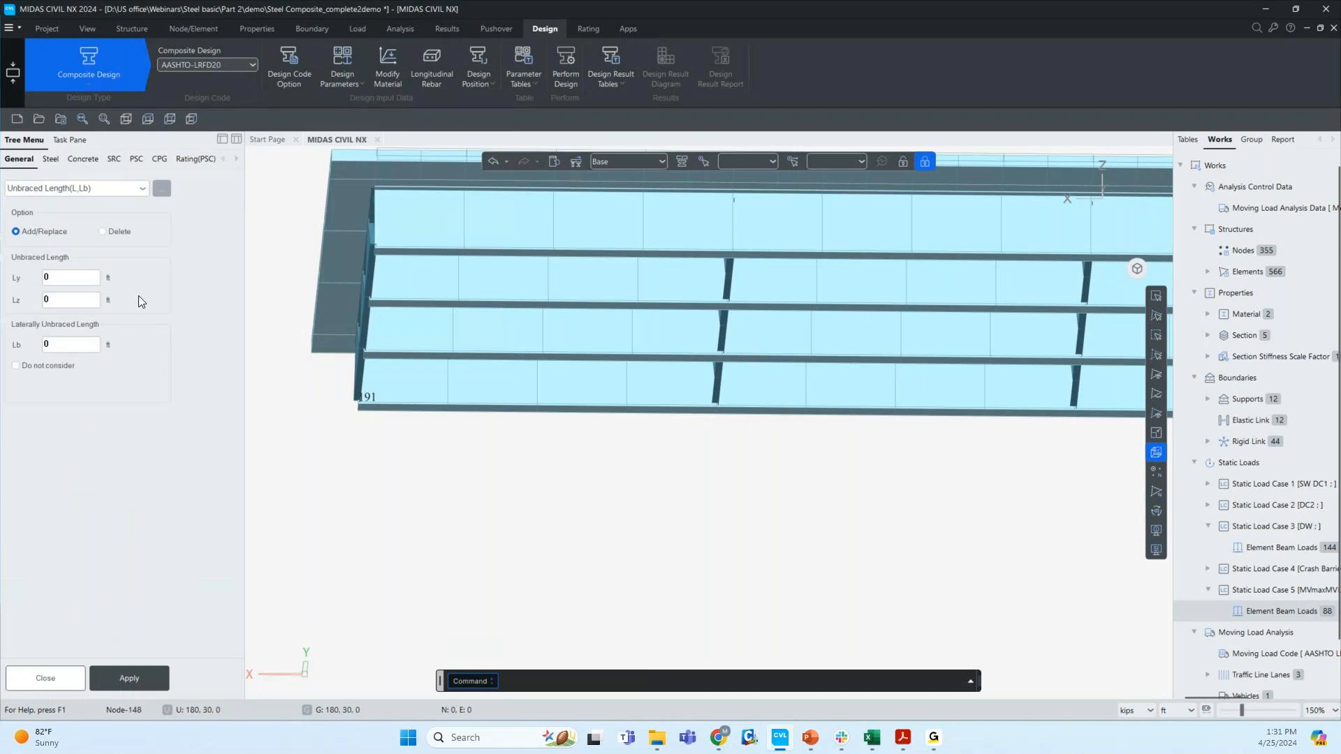
{"action": "left_click", "coordinate": [70, 343]}
{"action": "type", "text": "20"}
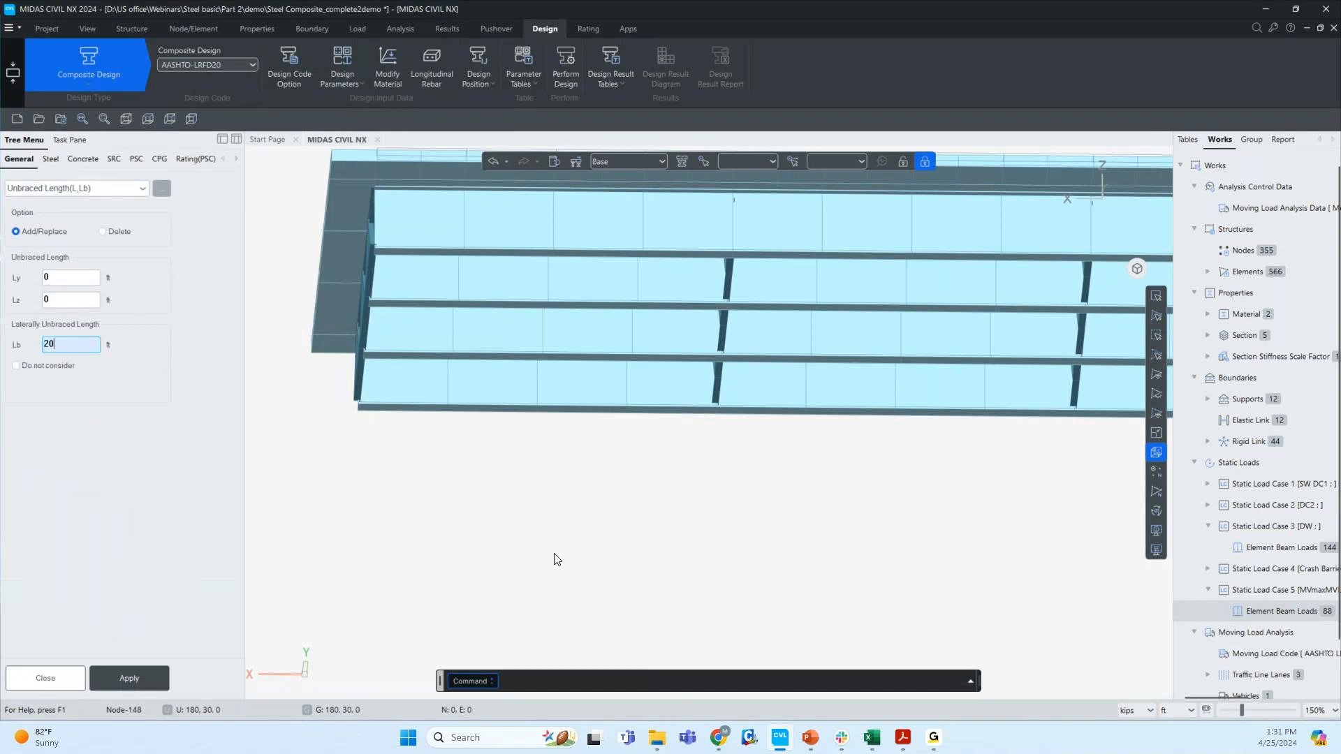
- Apply the laterally unbraced length to all elements of section 1, Section pos, and close the unbraced length settings
{"action": "middle_click_drag", "start_coordinate": [338, 472], "coordinate": [390, 560]}
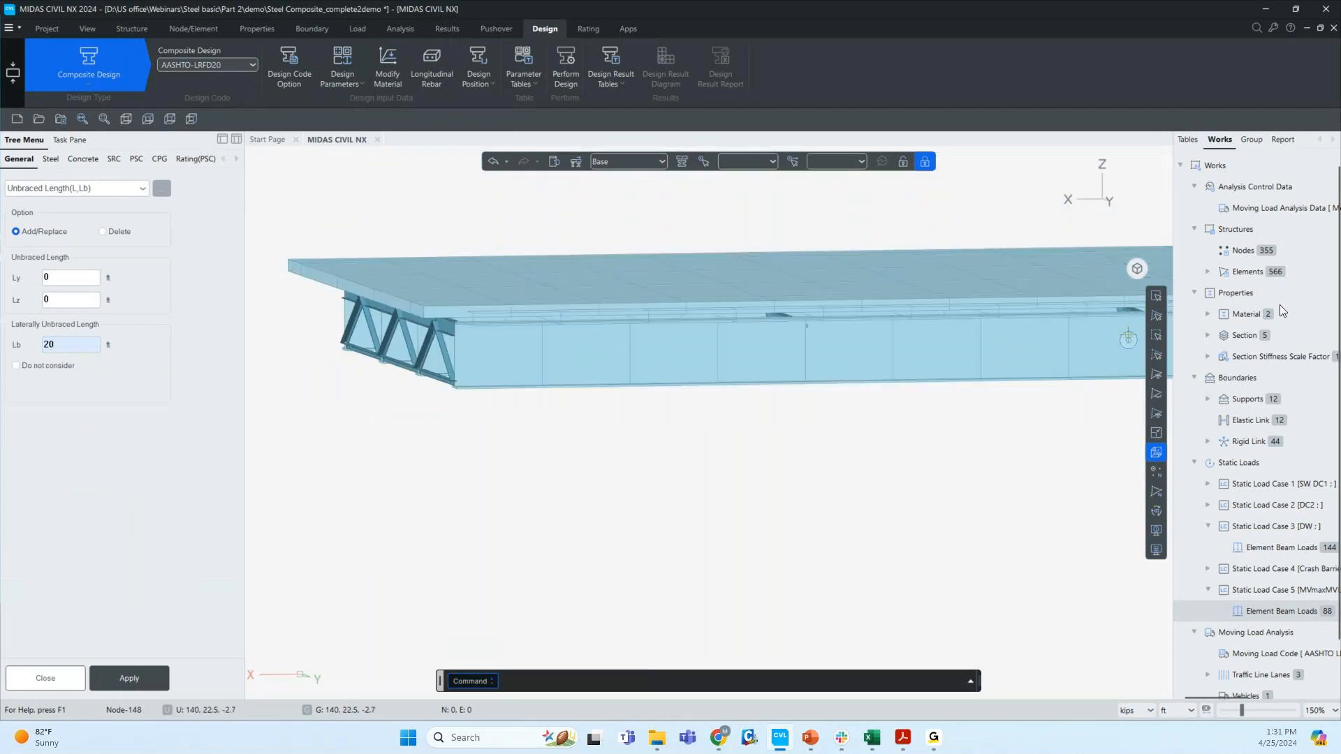
{"action": "left_click", "coordinate": [1207, 336]}
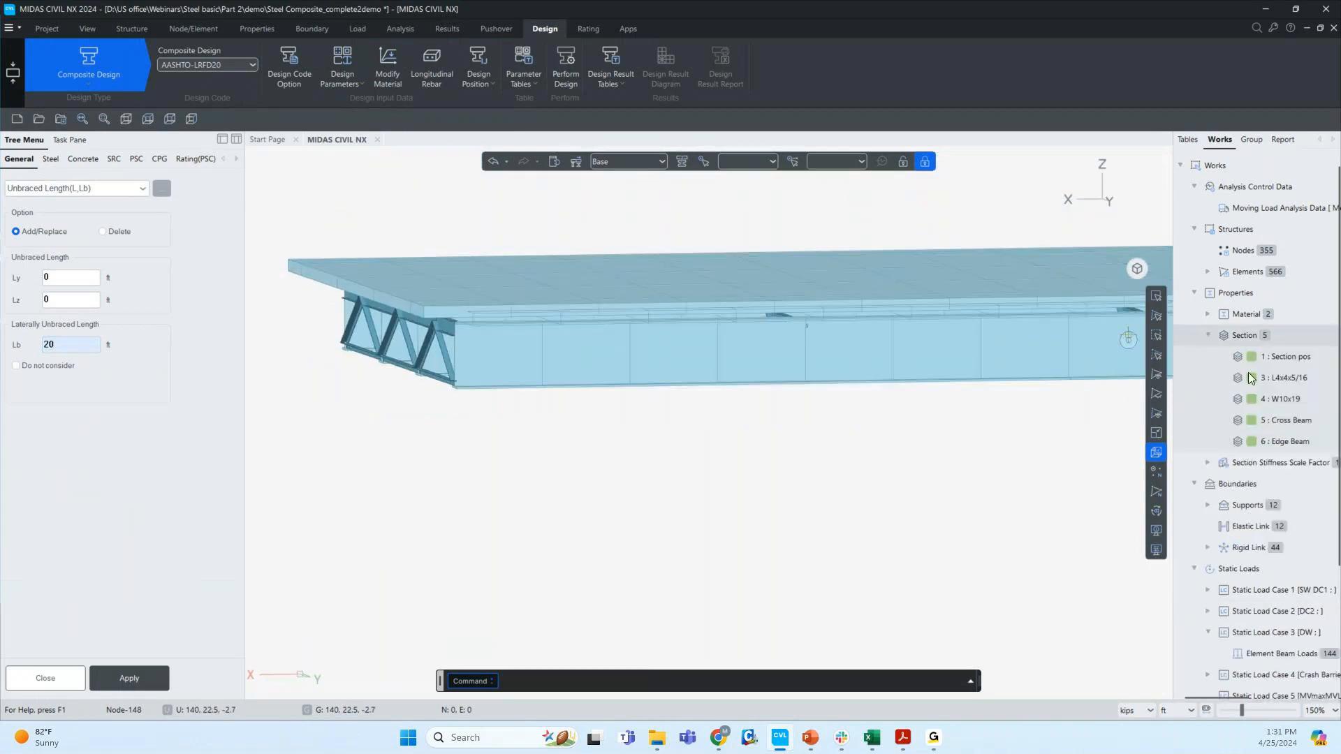
{"action": "double_click", "coordinate": [1276, 356]}
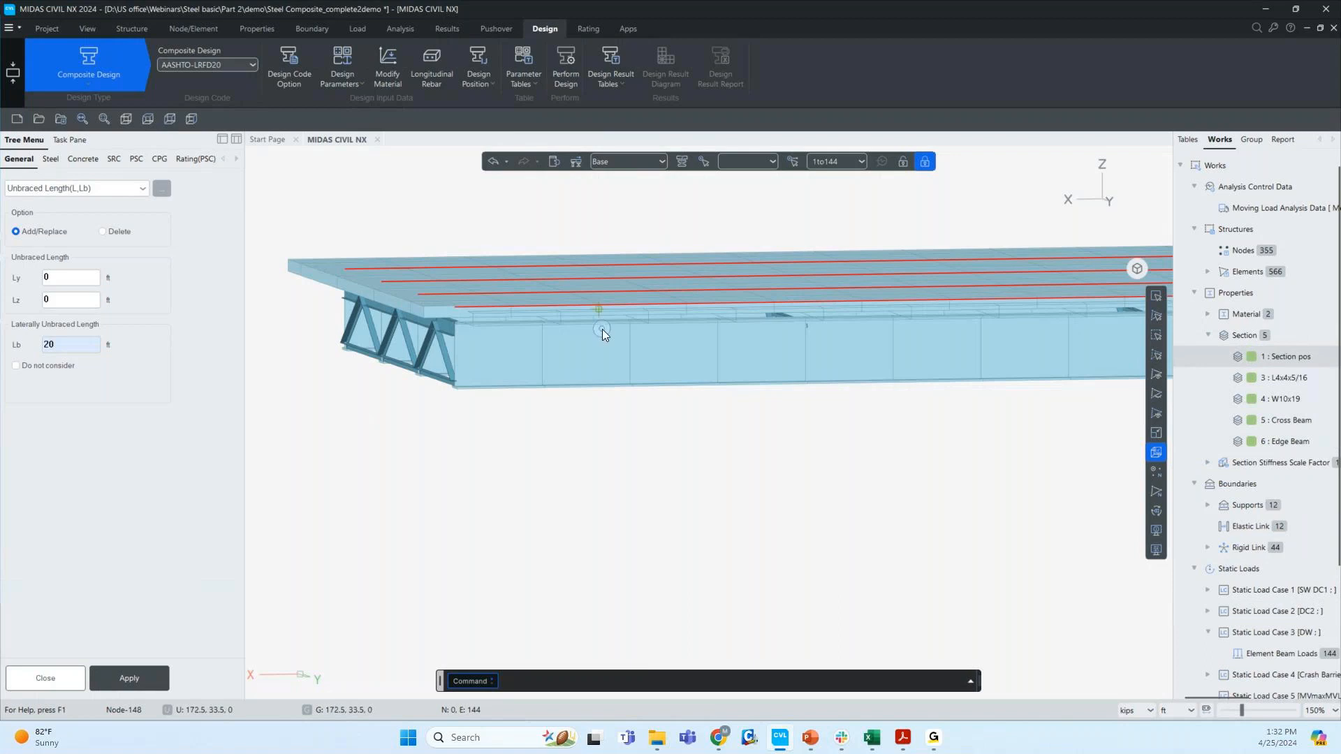
{"action": "left_click", "coordinate": [129, 679]}
{"action": "middle_click_drag", "start_coordinate": [391, 541], "coordinate": [368, 564], "text": "ctrl"}
{"action": "left_click", "coordinate": [61, 677]}
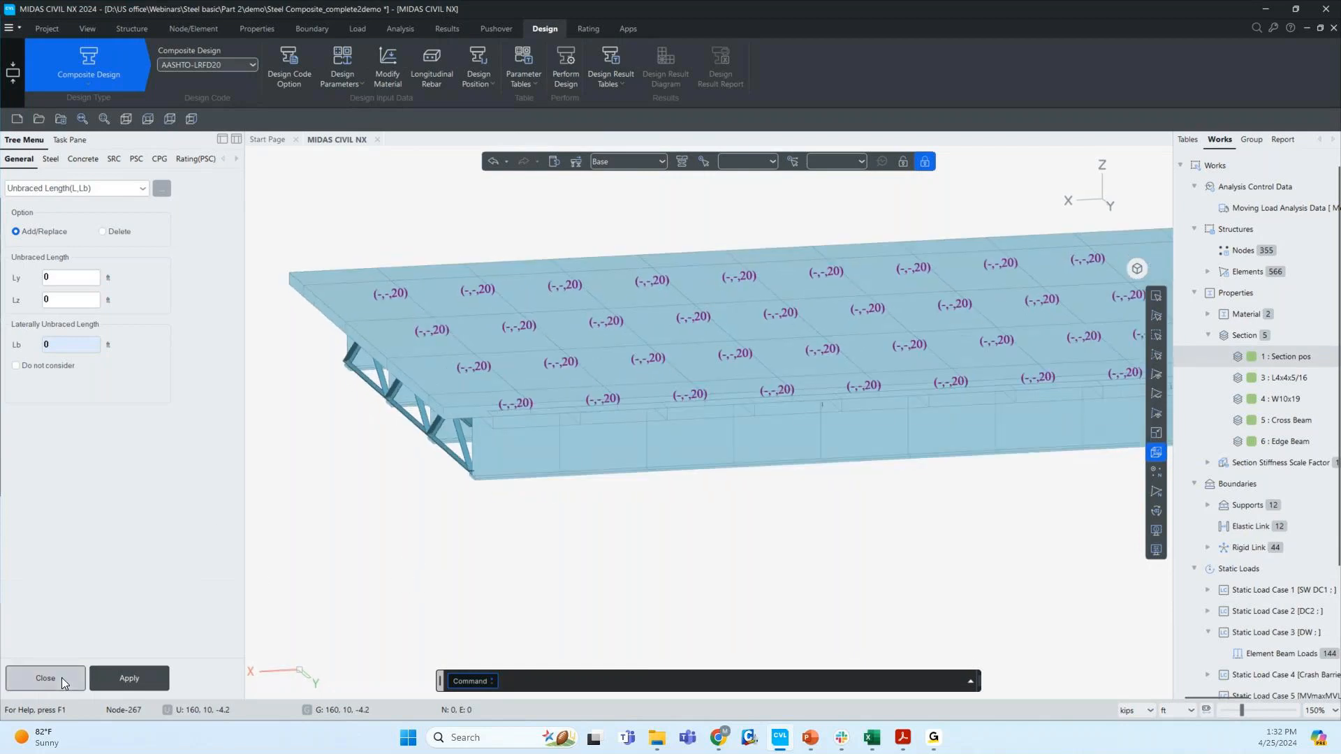
- Activate only the girder elements of section 1, Section pos, and view them from another angle
{"action": "left_click", "coordinate": [906, 167]}
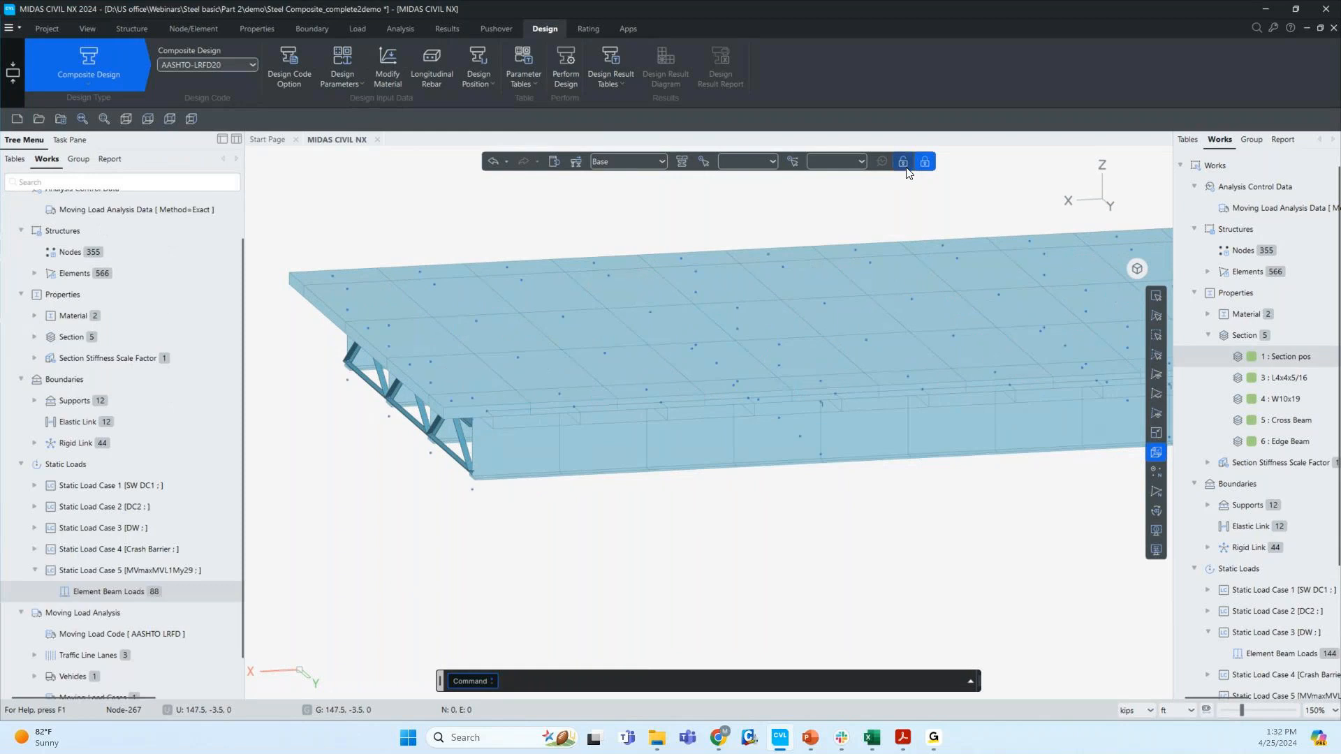
{"action": "left_click", "coordinate": [920, 167]}
{"action": "middle_click_drag", "start_coordinate": [599, 470], "coordinate": [706, 494], "text": "ctrl"}
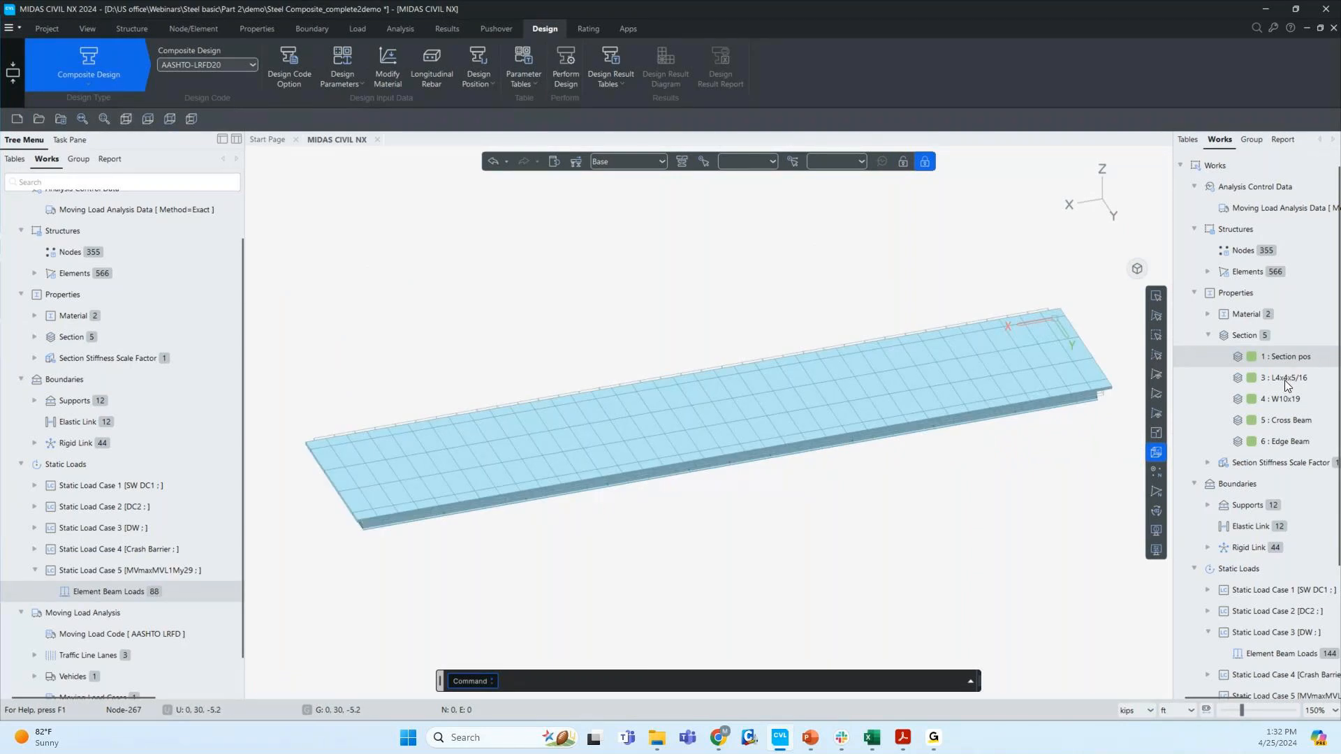
{"action": "left_click", "coordinate": [1284, 357]}
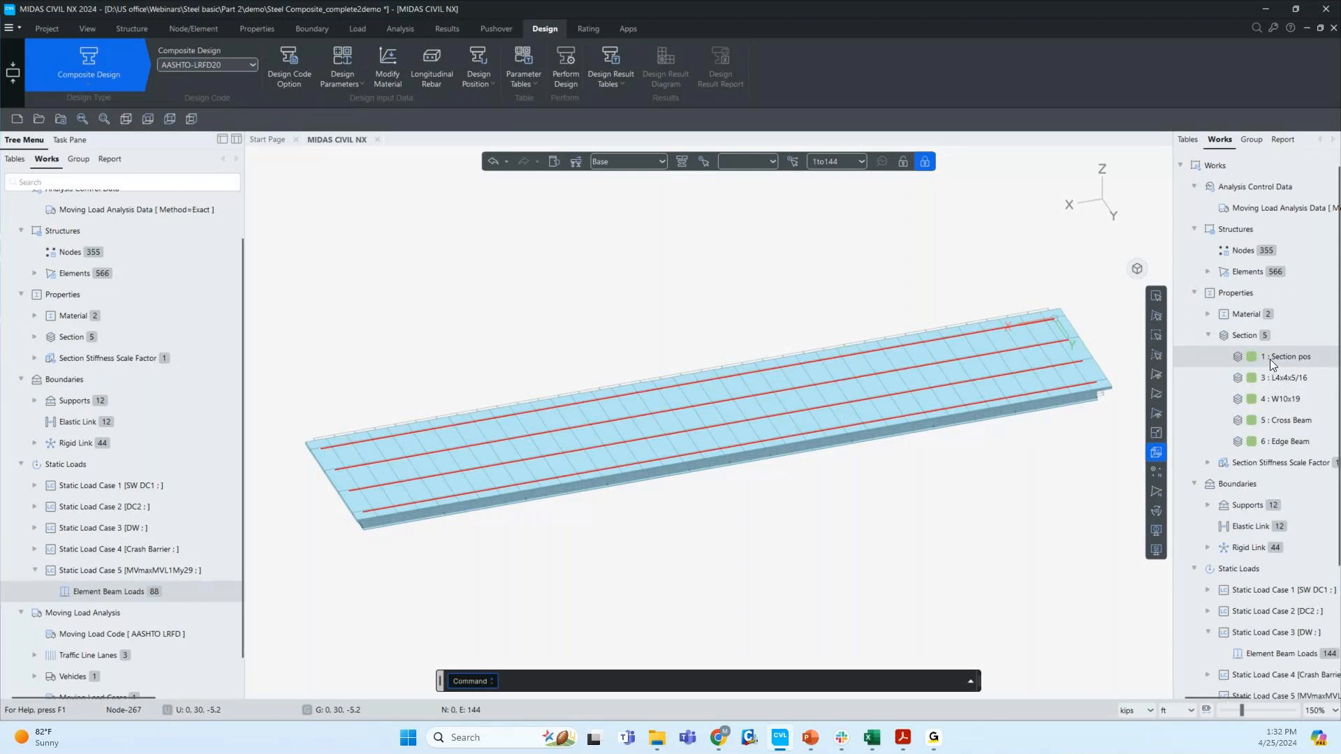
{"action": "right_click", "coordinate": [1269, 359]}
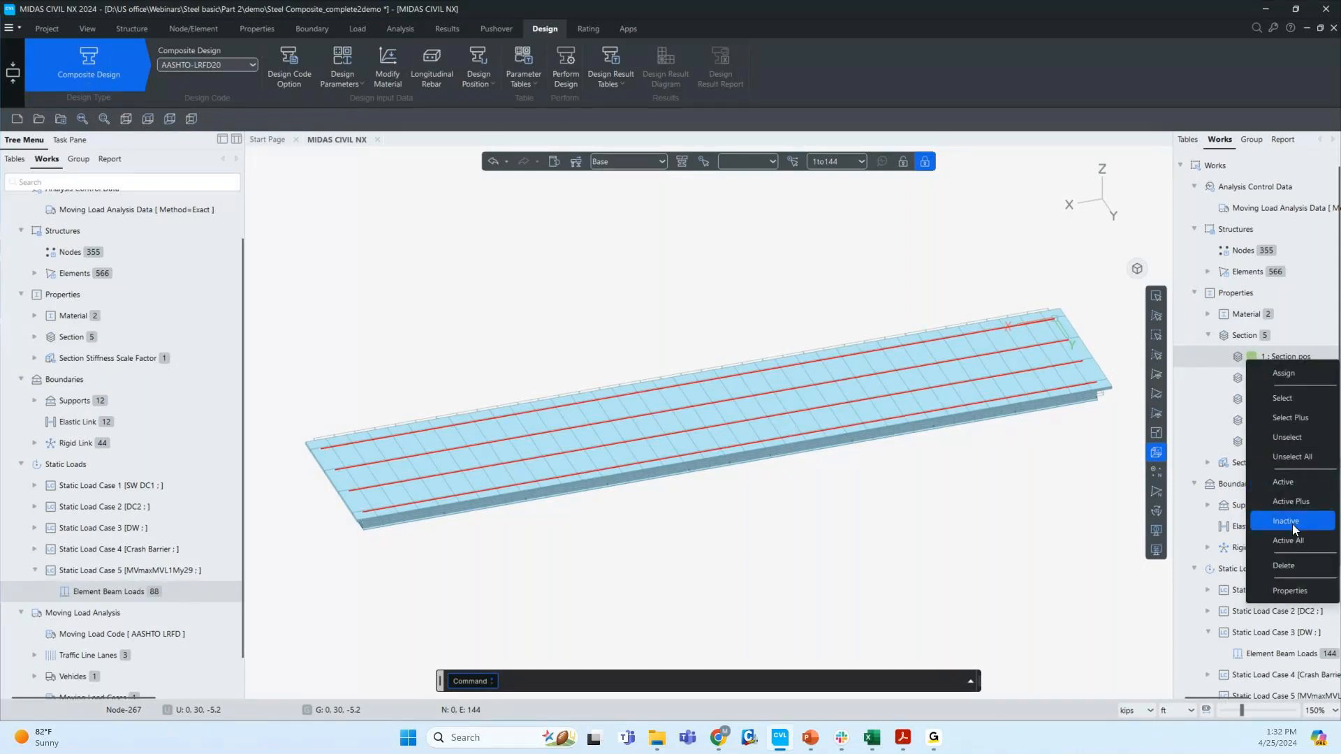
{"action": "left_click", "coordinate": [1300, 484]}
{"action": "middle_click_drag", "start_coordinate": [655, 509], "coordinate": [703, 503], "text": "ctrl"}
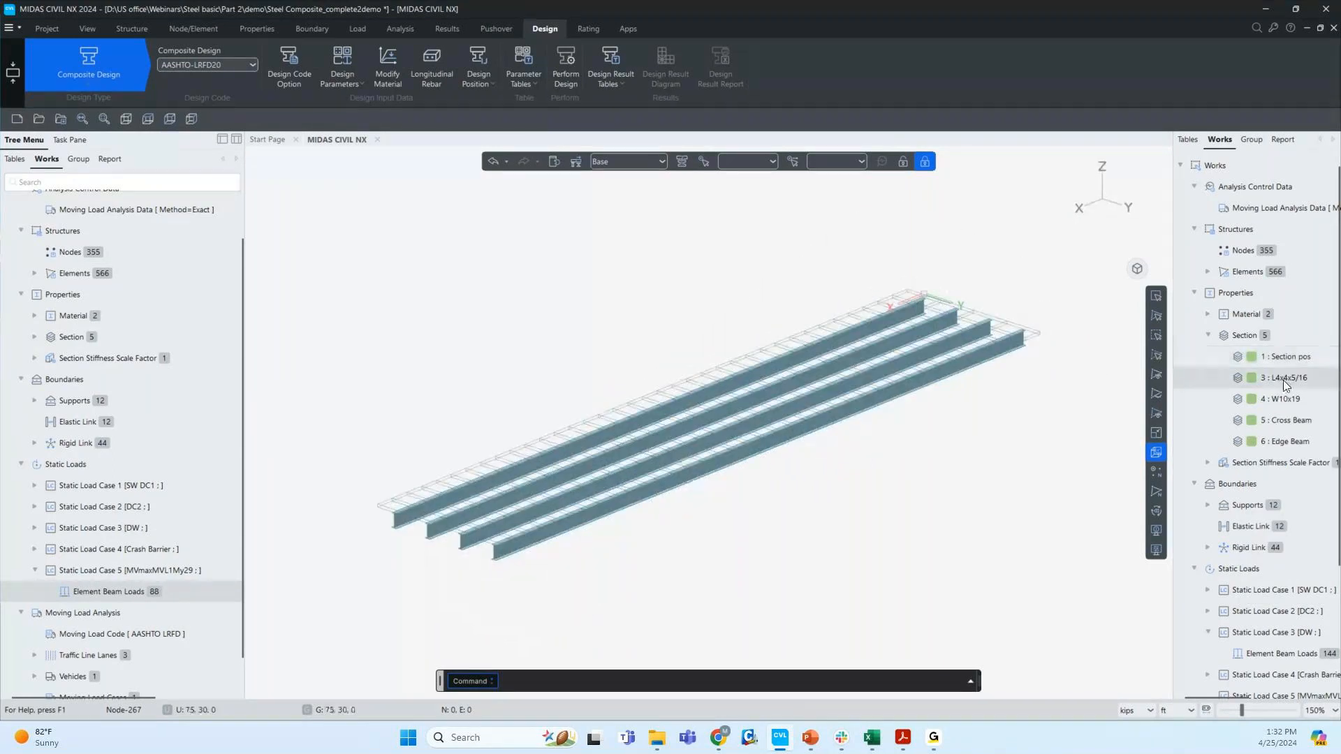
- Activate only the L4x4x5/16 cross-frame elements to view them, and reactivate the whole model
{"action": "right_click", "coordinate": [1284, 380]}
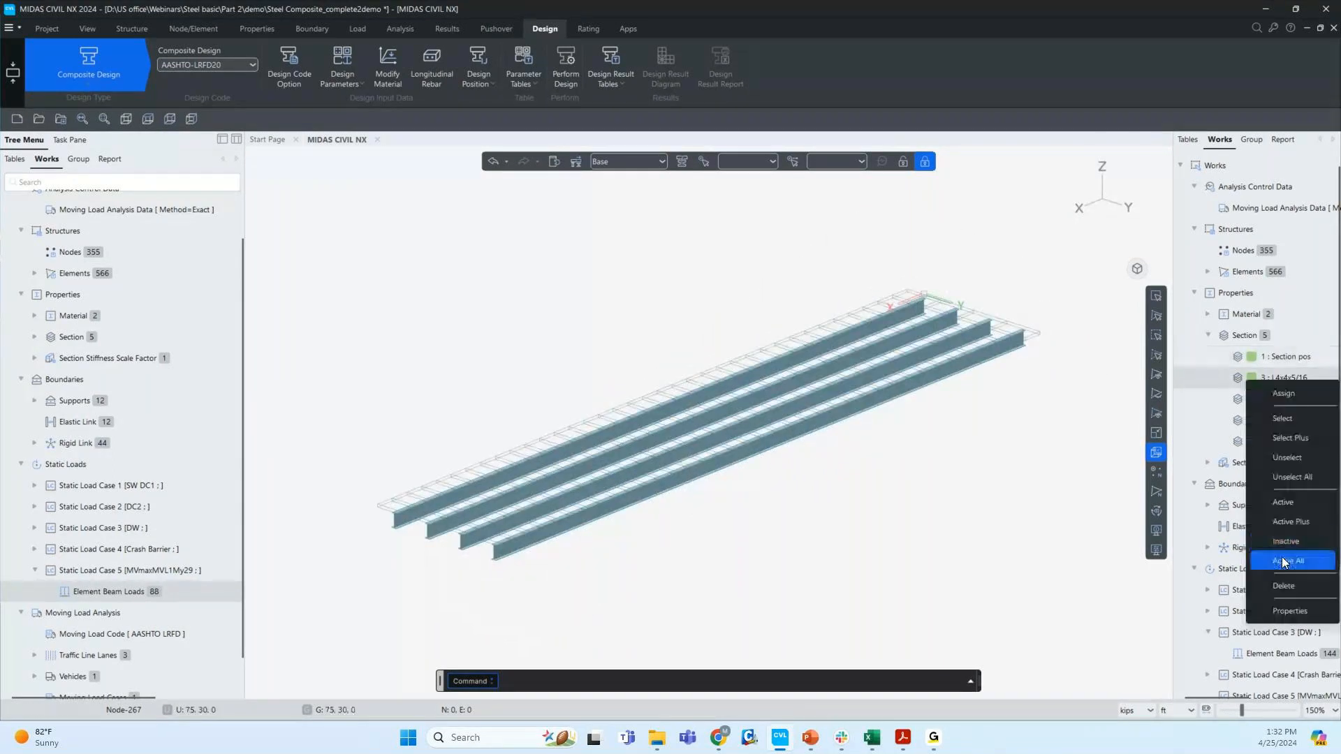
{"action": "left_click", "coordinate": [1294, 503]}
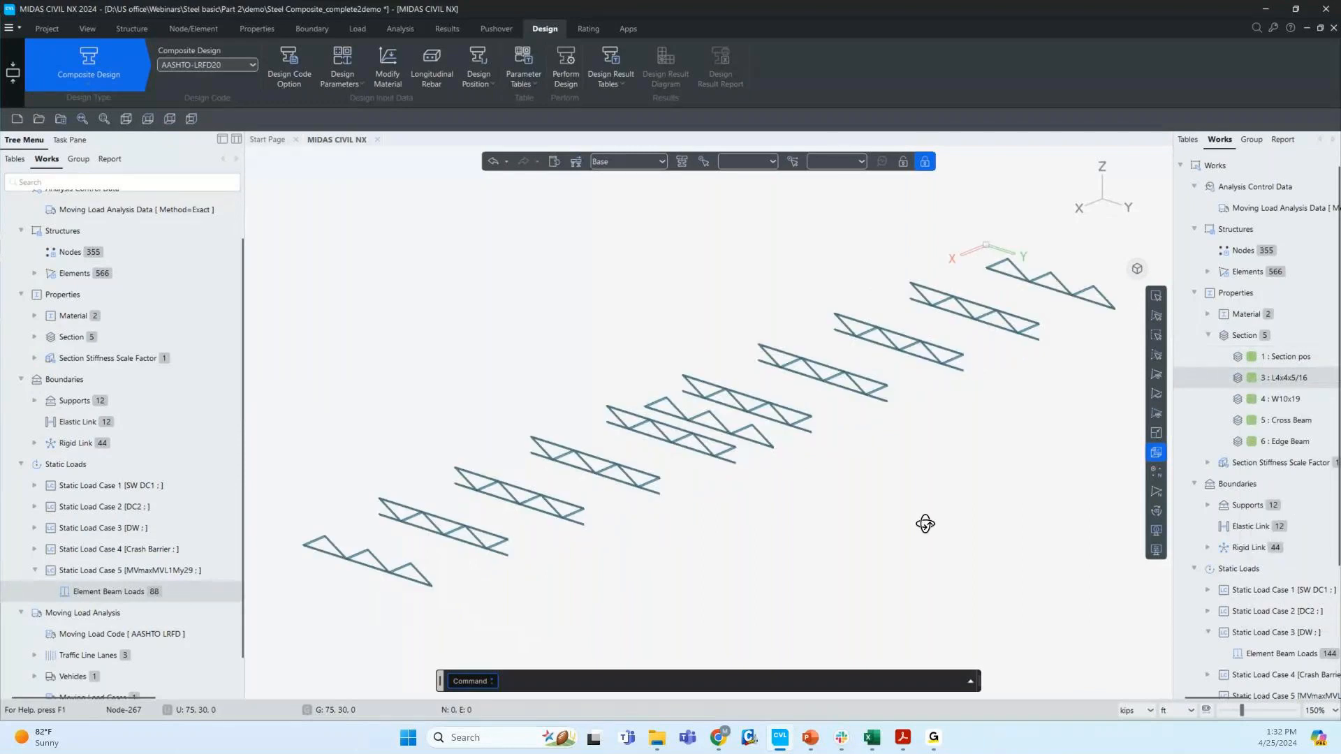
{"action": "mouse_move", "coordinate": [925, 523]}
{"action": "middle_mouse_down", "text": "ctrl"}
{"action": "mouse_move", "coordinate": [909, 526]}
{"action": "mouse_move", "coordinate": [913, 513]}
{"action": "middle_mouse_up", "text": "ctrl"}
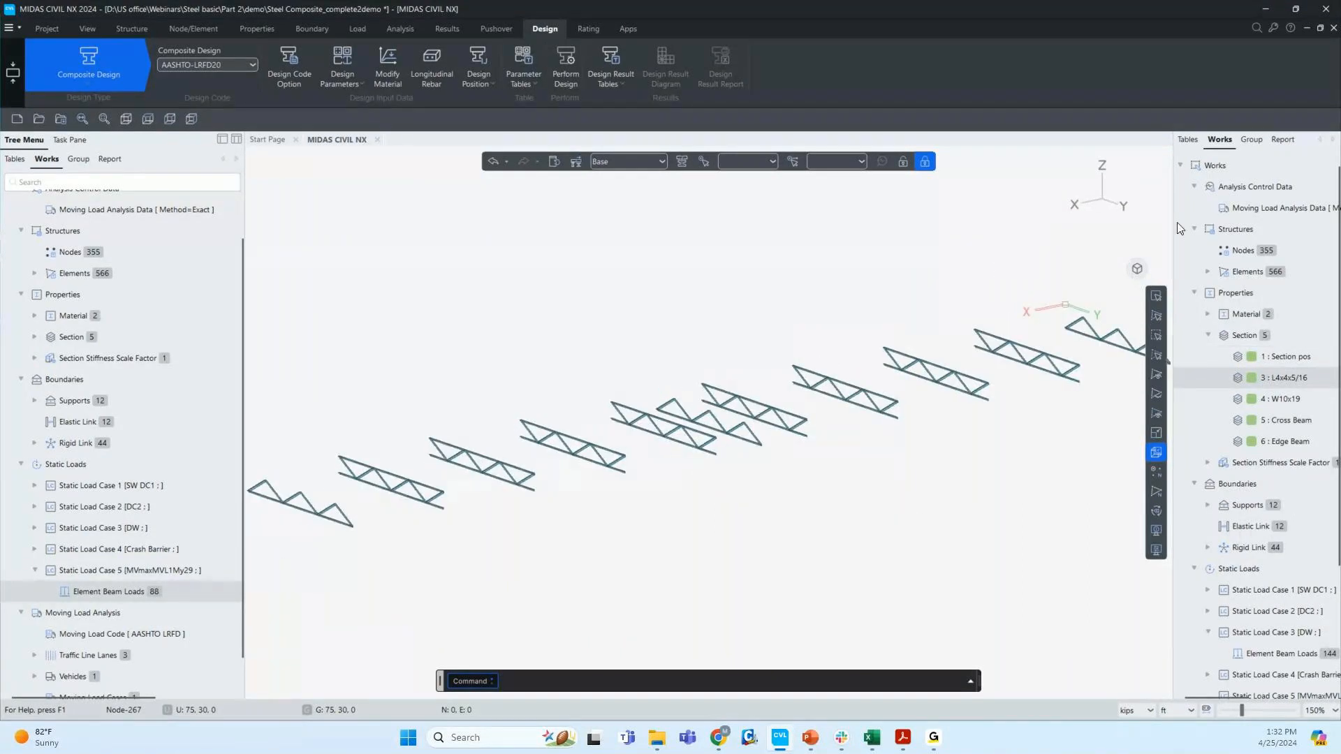
{"action": "left_click", "coordinate": [1157, 419]}
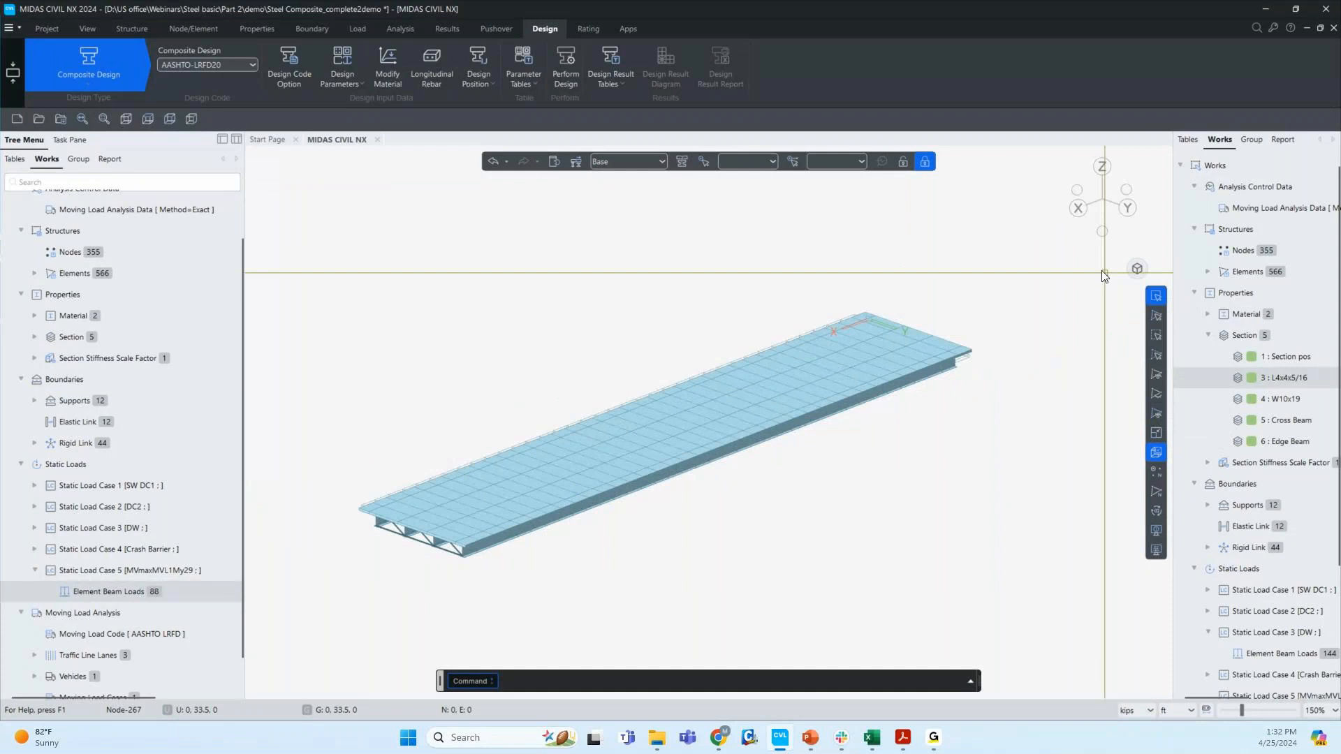
- Window-select one half of the bridge in plan view and activate only the selected elements
{"action": "left_click", "coordinate": [1102, 166]}
{"action": "left_click_drag", "start_coordinate": [578, 285], "coordinate": [258, 584]}
{"action": "middle_click_drag", "start_coordinate": [370, 558], "coordinate": [300, 278], "text": "ctrl"}
{"action": "left_click_drag", "start_coordinate": [300, 278], "coordinate": [674, 558]}
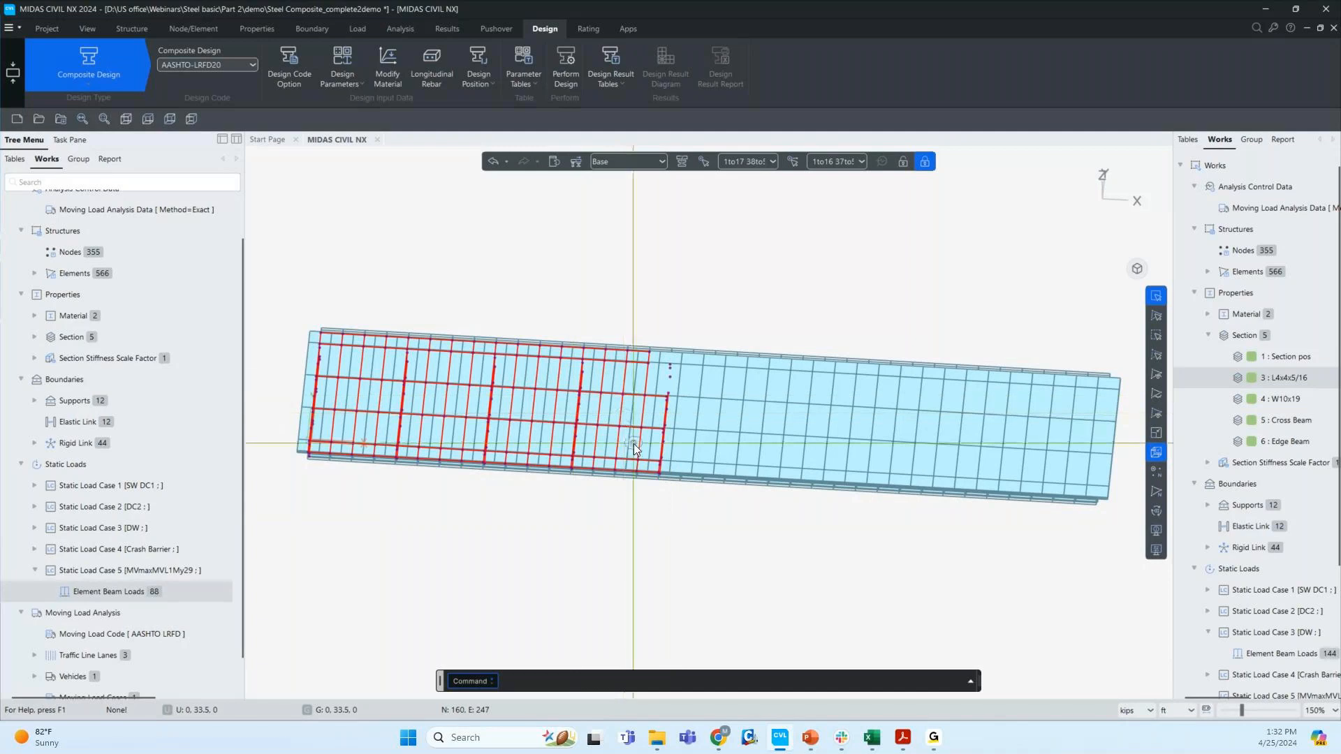
{"action": "left_click_drag", "start_coordinate": [669, 340], "coordinate": [482, 538]}
{"action": "middle_click_drag", "start_coordinate": [617, 568], "coordinate": [631, 539], "text": "ctrl"}
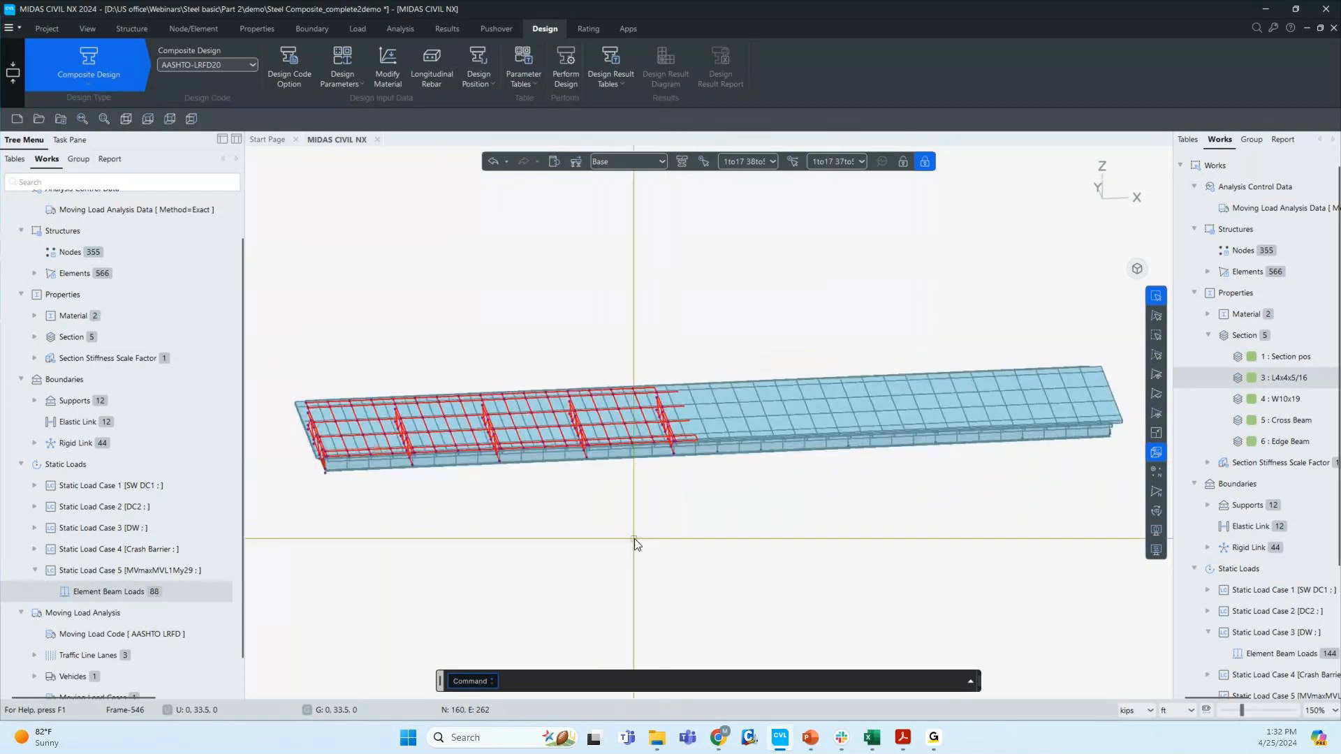
{"action": "left_click", "coordinate": [1155, 375]}
{"action": "middle_click_drag", "start_coordinate": [712, 506], "coordinate": [660, 512], "text": "ctrl"}
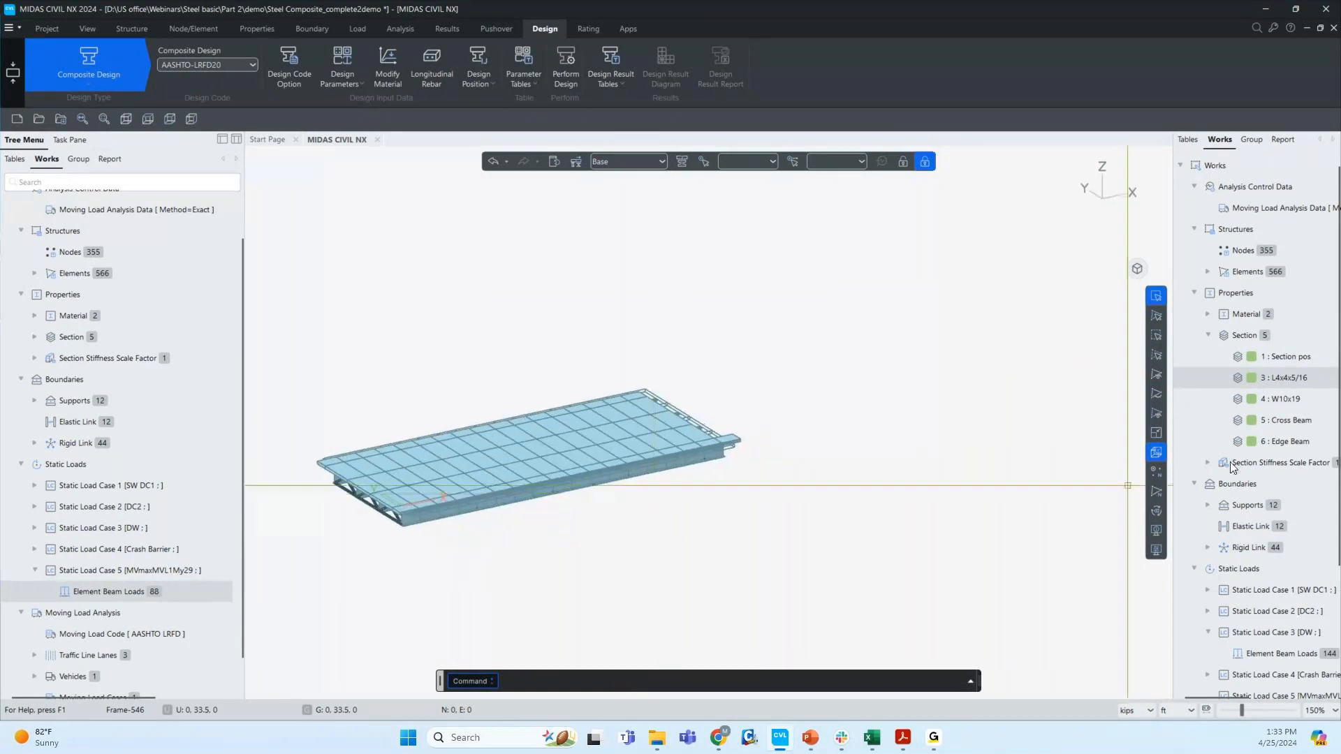
- Reactivate all elements to show the full bridge model again
{"action": "left_click", "coordinate": [1157, 413]}
{"action": "scroll", "coordinate": [576, 574], "scroll_direction": "down", "scroll_amount": 3}
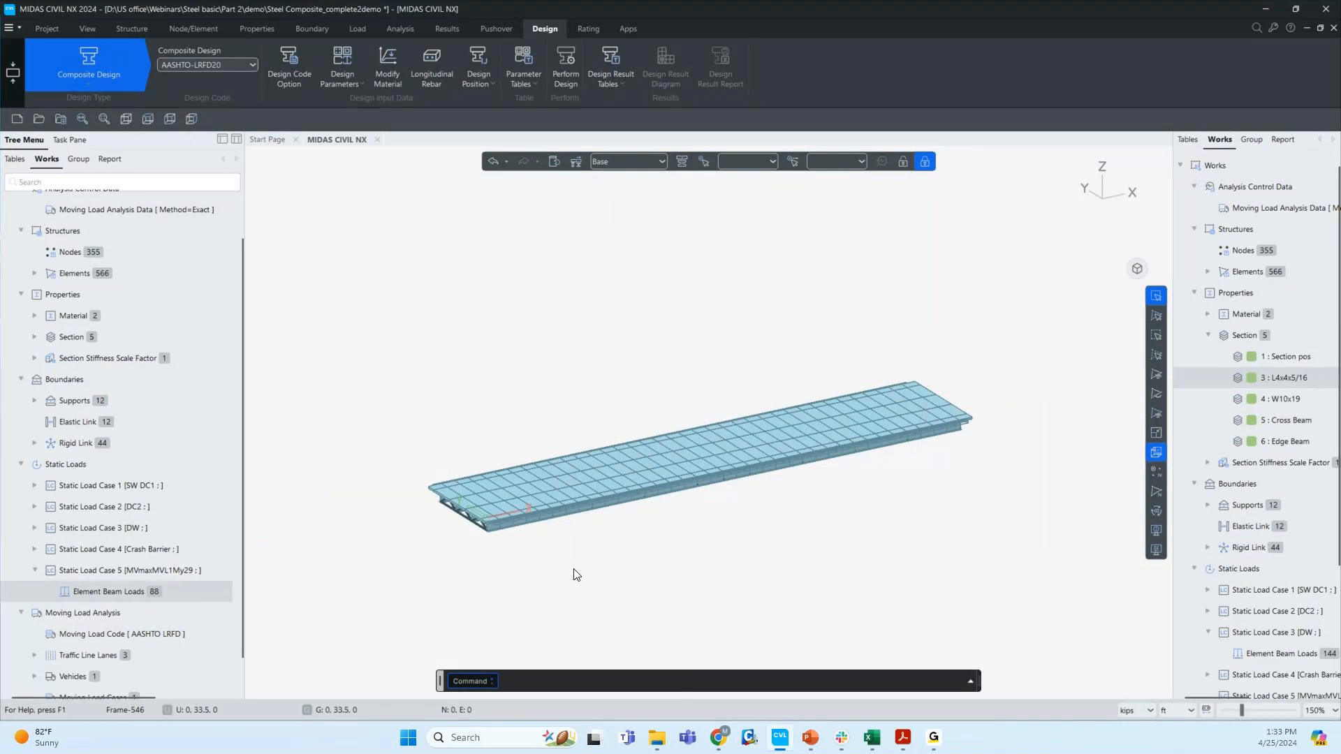
{"action": "left_click_drag", "start_coordinate": [507, 430], "coordinate": [426, 497]}
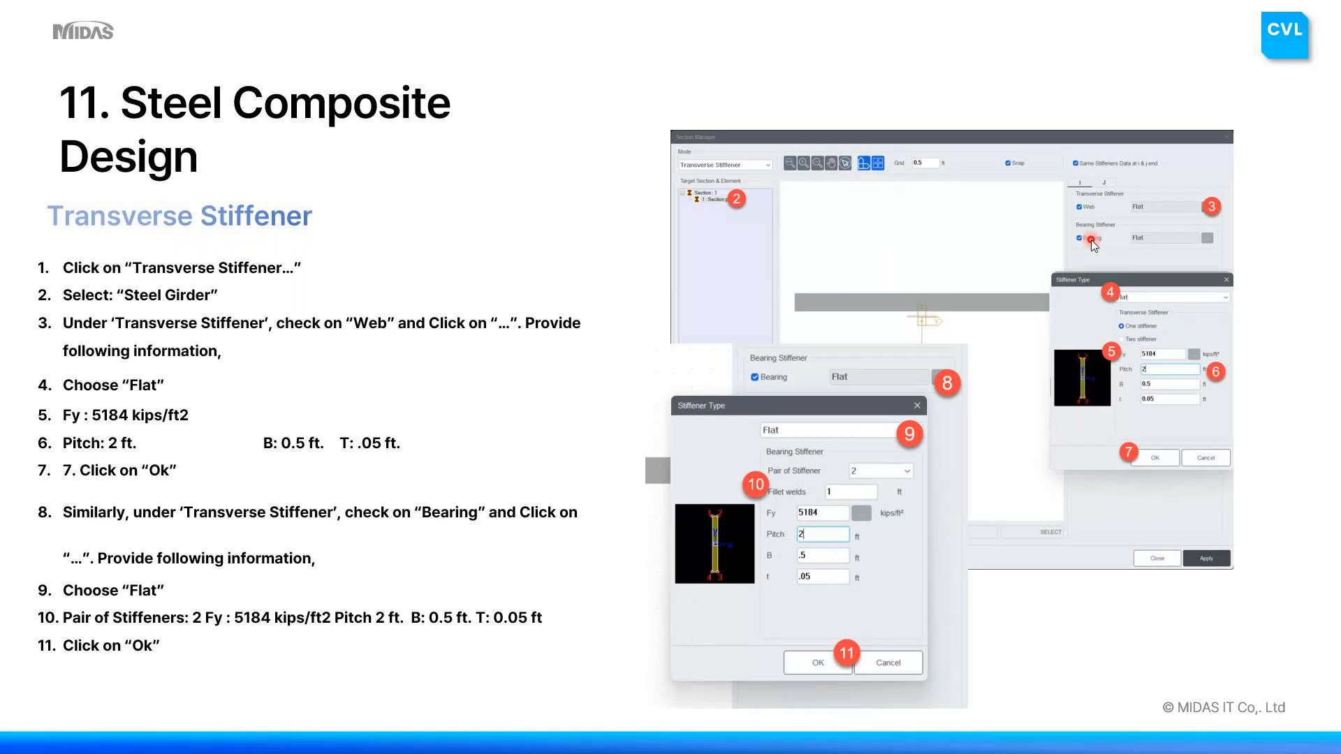
- Switch from the slides back to MIDAS CIVIL NX and open the Transverse Stiffener design parameters for Section pos
{"action": "key", "text": "alt+Tab"}
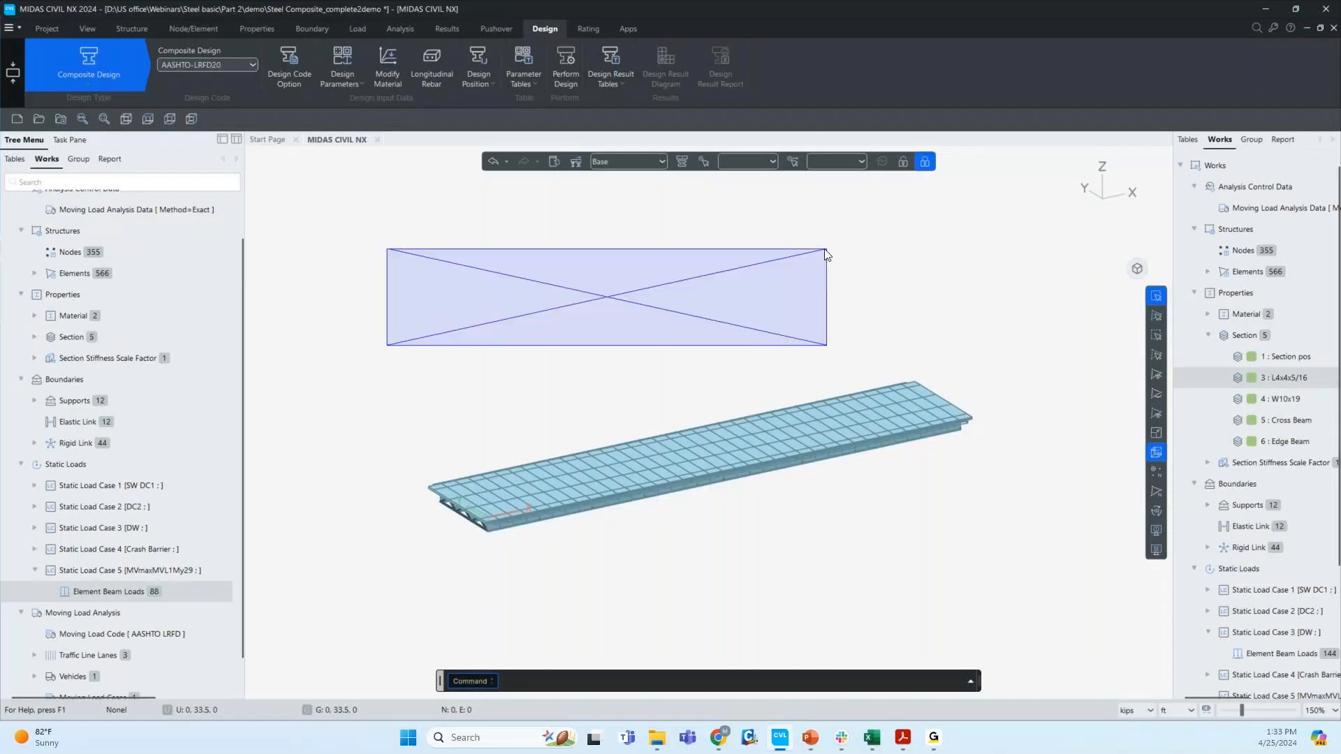
{"action": "left_click", "coordinate": [343, 70]}
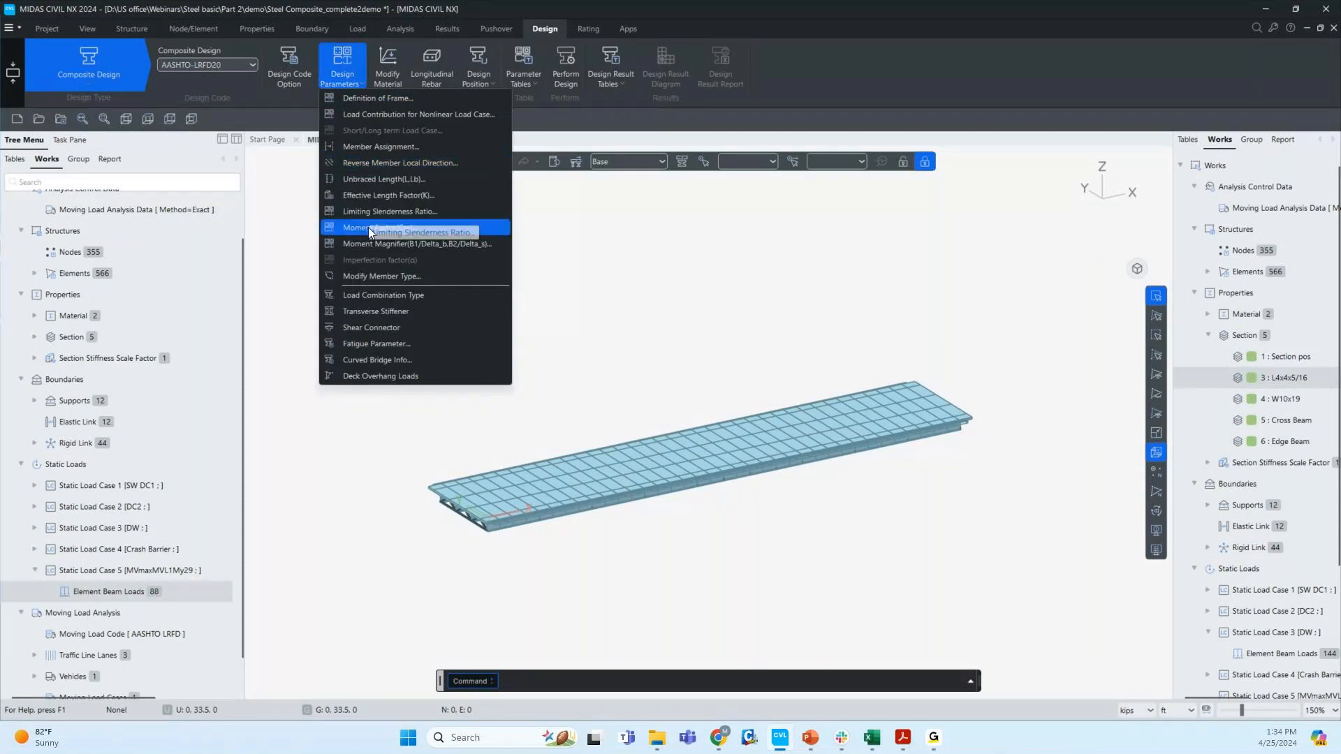
{"action": "left_click", "coordinate": [367, 310]}
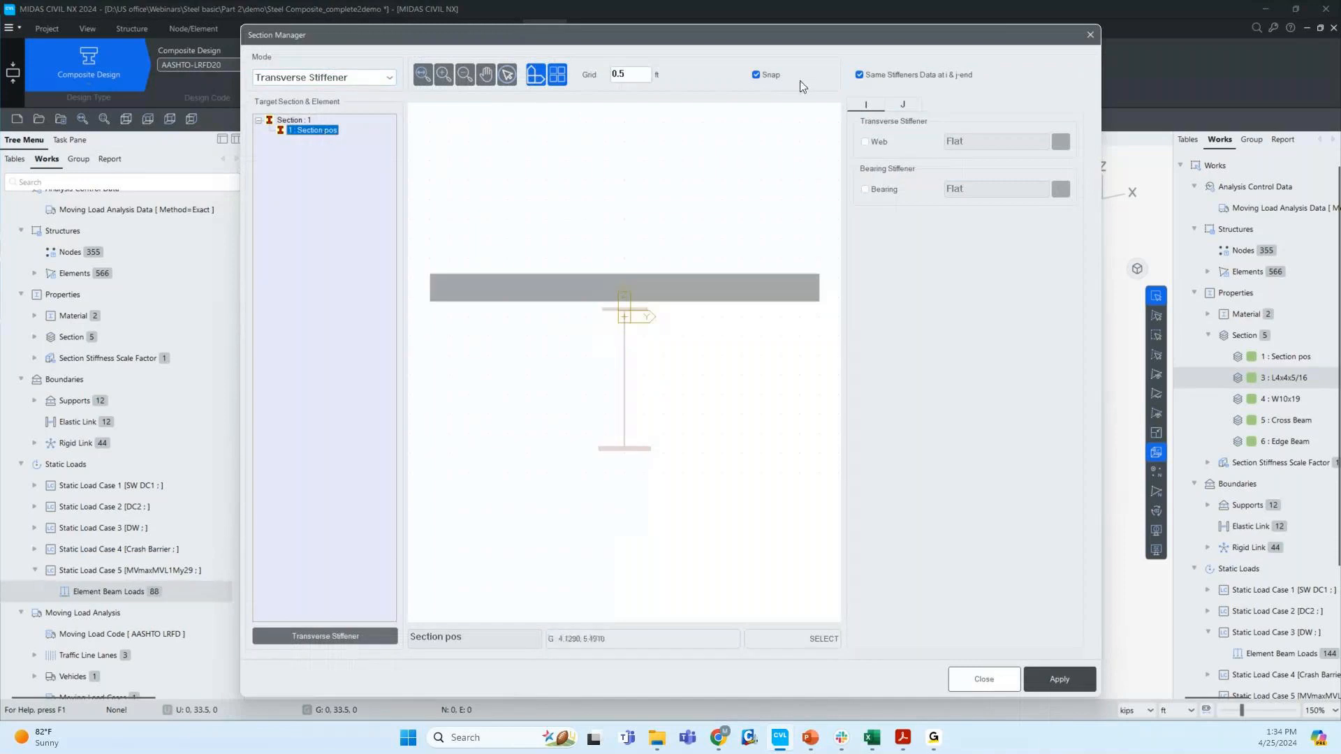
{"action": "left_click_drag", "start_coordinate": [811, 35], "coordinate": [640, 68]}
- Enable the web transverse stiffener for Section pos, open its properties and check the code and grade behind its yield strength
{"action": "left_click", "coordinate": [693, 175]}
{"action": "left_click", "coordinate": [884, 180]}
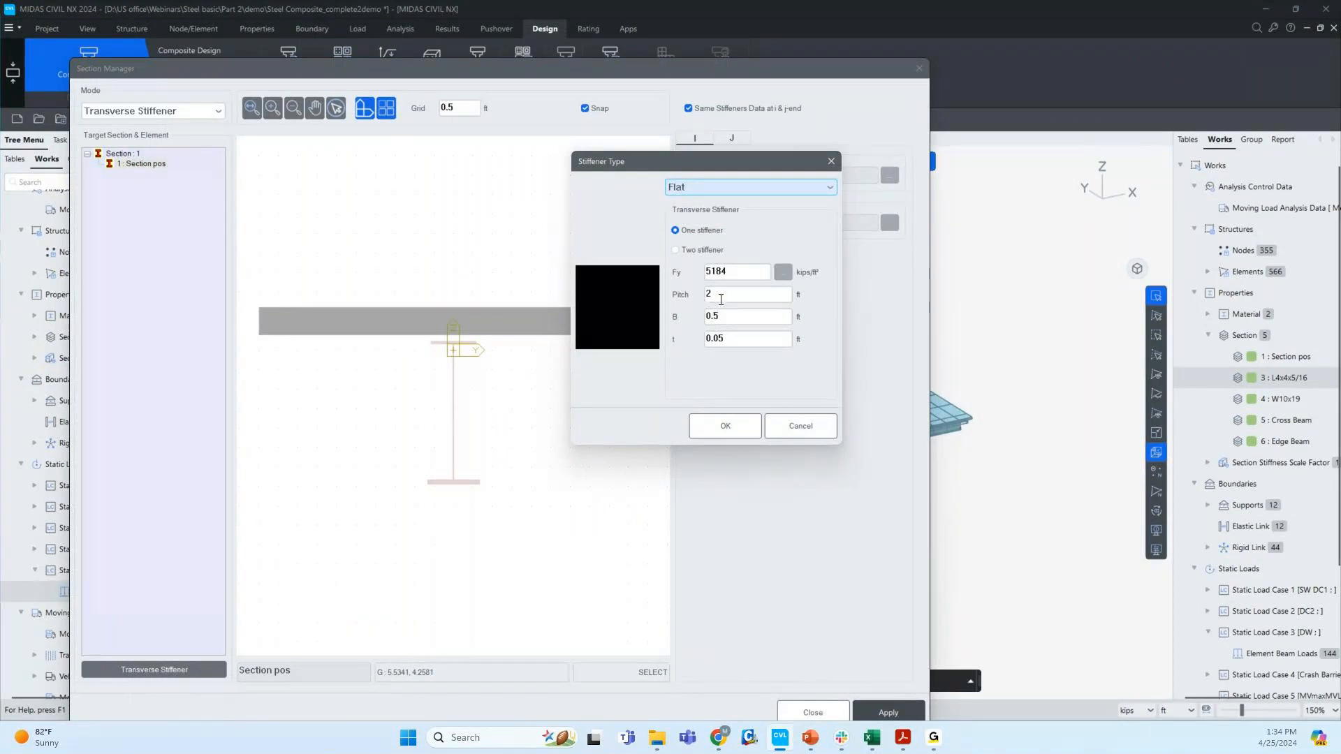
{"action": "left_click", "coordinate": [785, 271]}
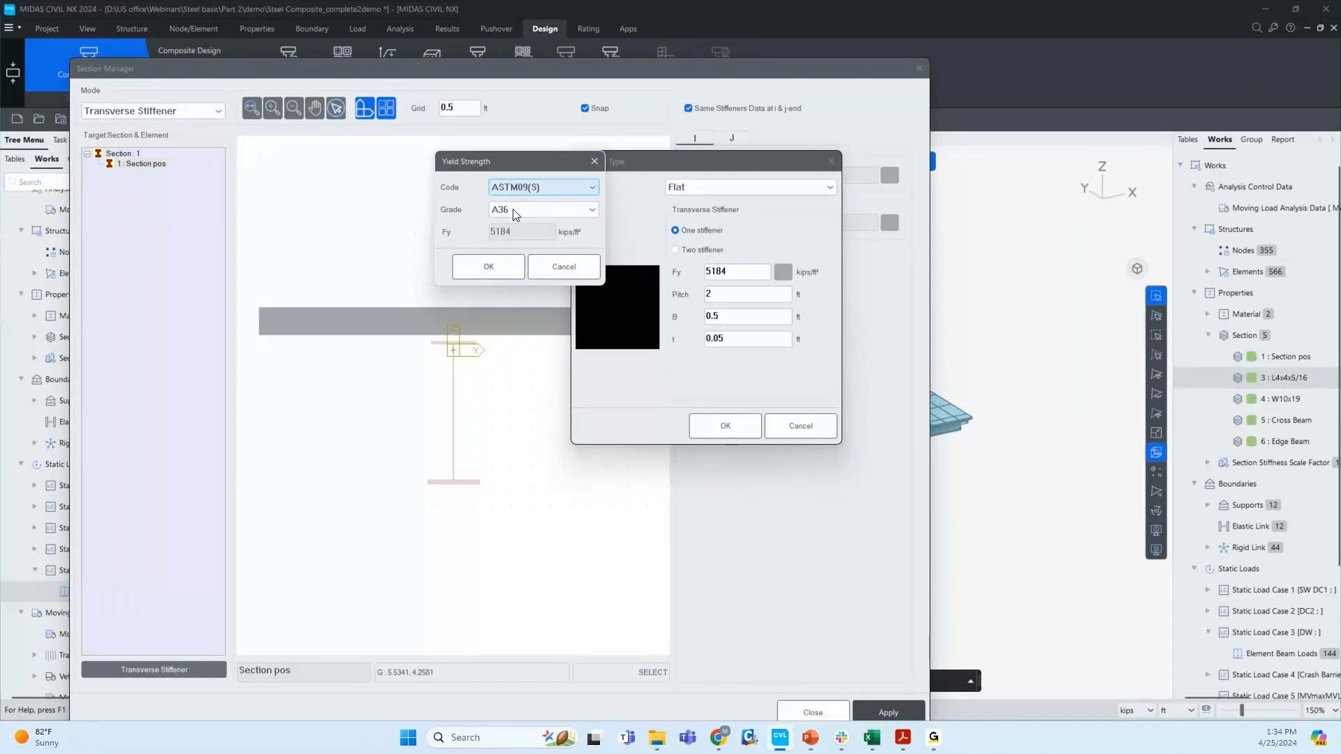
{"action": "left_click", "coordinate": [563, 266]}
- Set the flat web stiffener's thickness to .05 ft and accept the one-stiffener definition
{"action": "left_click_drag", "start_coordinate": [732, 295], "coordinate": [640, 312]}
{"action": "left_click", "coordinate": [745, 339]}
{"action": "left_click_drag", "start_coordinate": [745, 338], "coordinate": [656, 334]}
{"action": "type", "text": "..."}
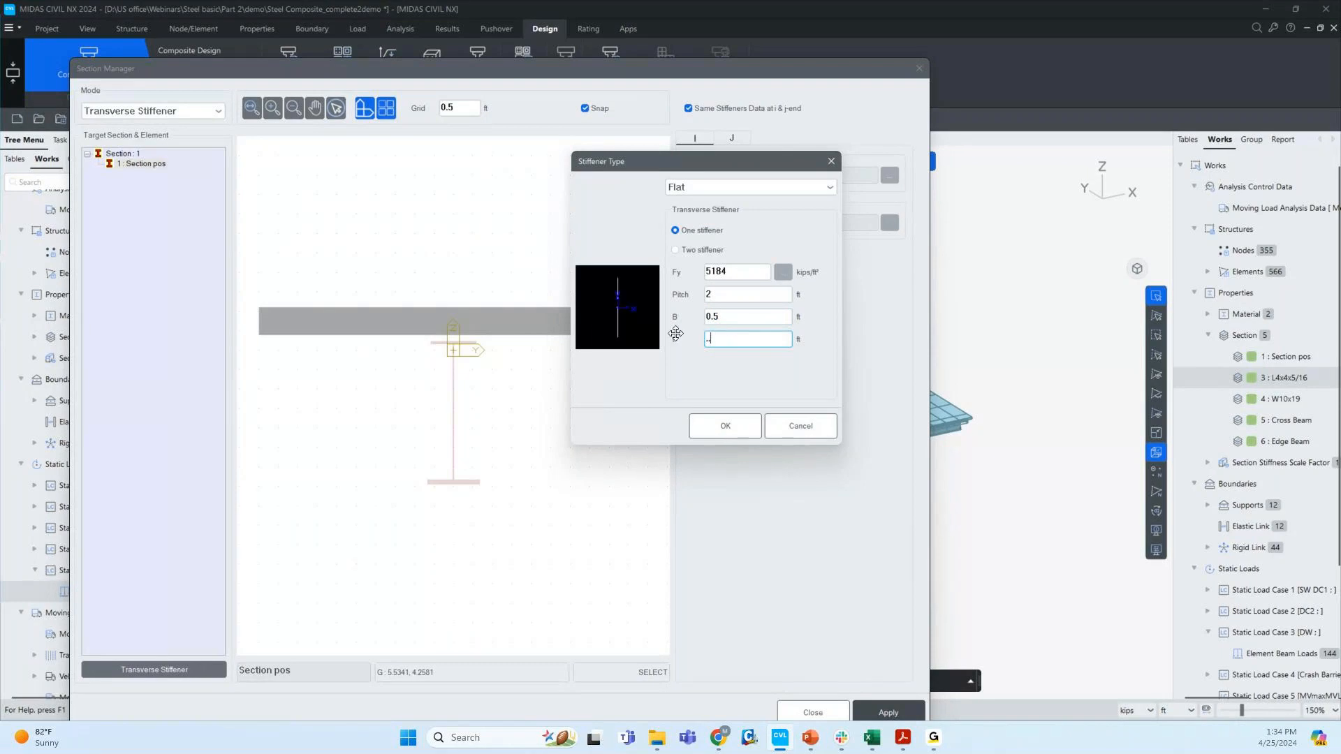
{"action": "type", "text": "05"}
{"action": "left_click_drag", "start_coordinate": [728, 339], "coordinate": [563, 321]}
{"action": "key", "text": "BackSpace"}
{"action": "type", "text": ".05"}
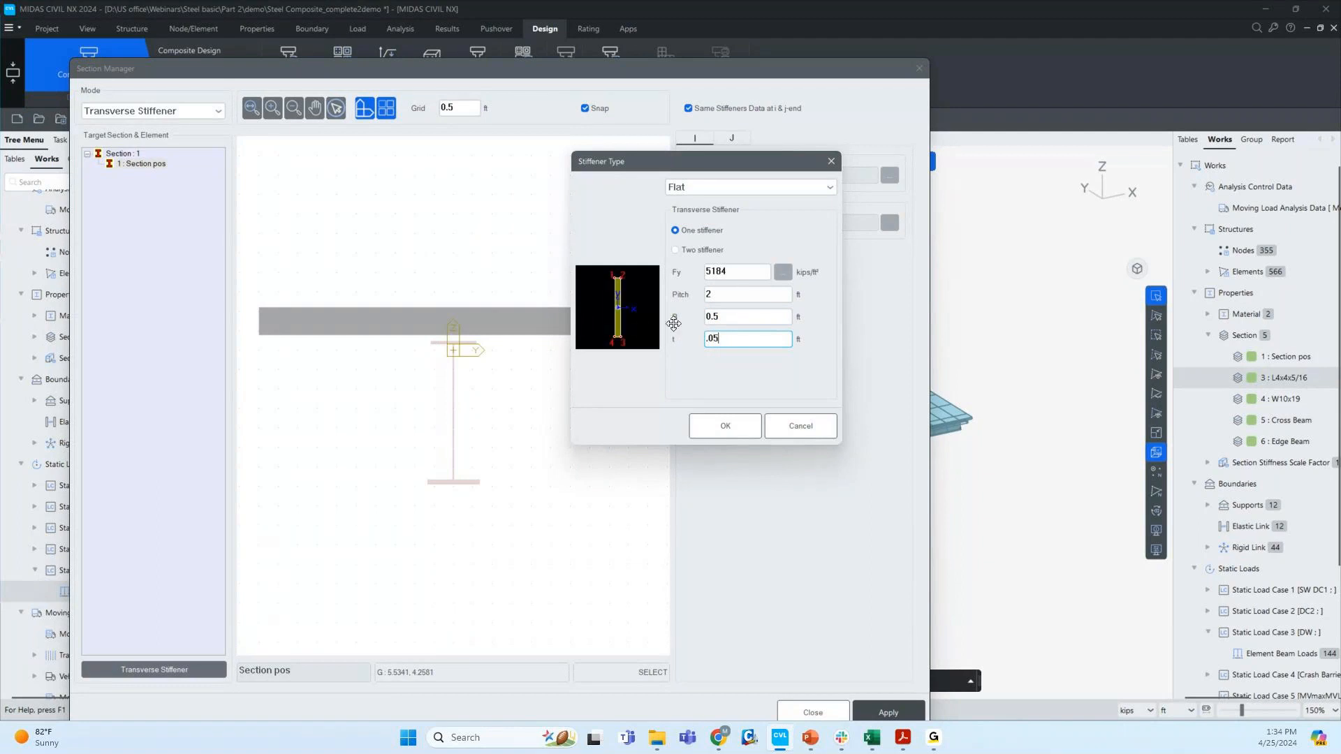
{"action": "left_click", "coordinate": [740, 422]}
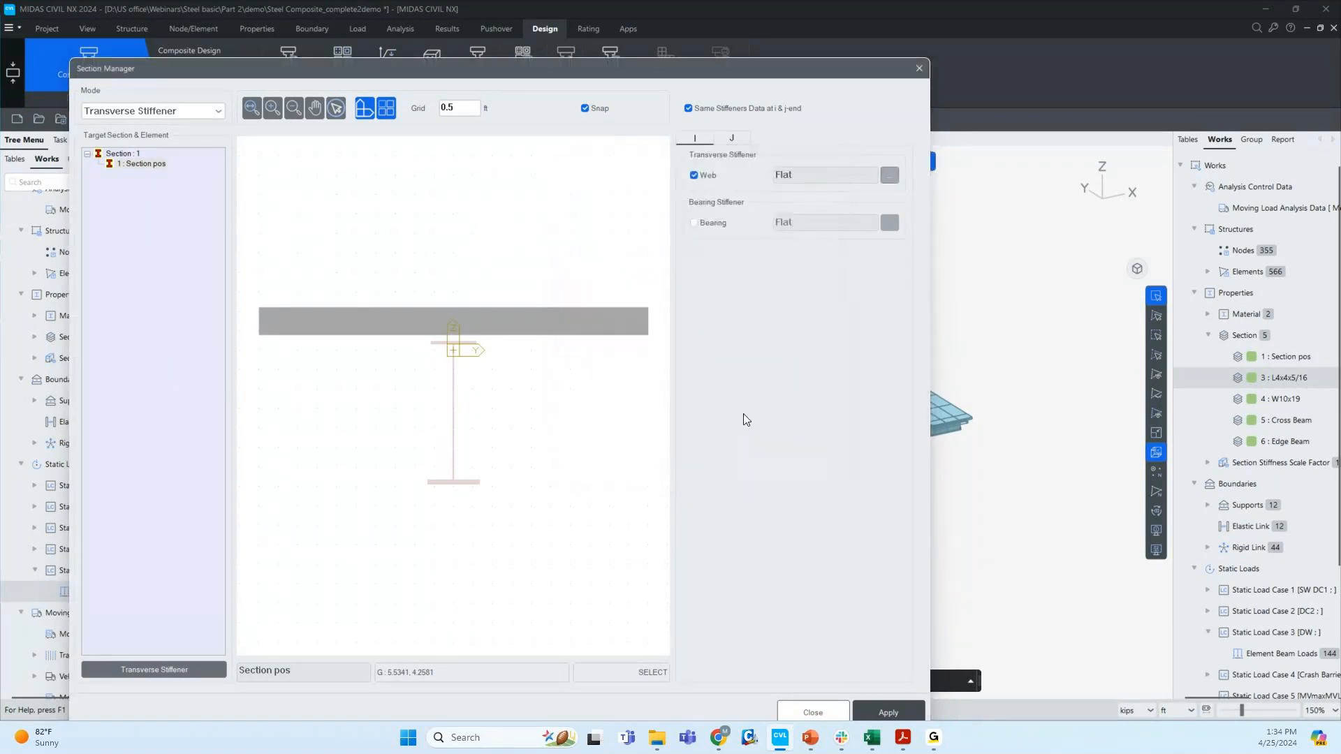
- Enable the flat bearing stiffener, set its fillet welds to 1 ft and accept the definition
{"action": "left_click", "coordinate": [722, 222]}
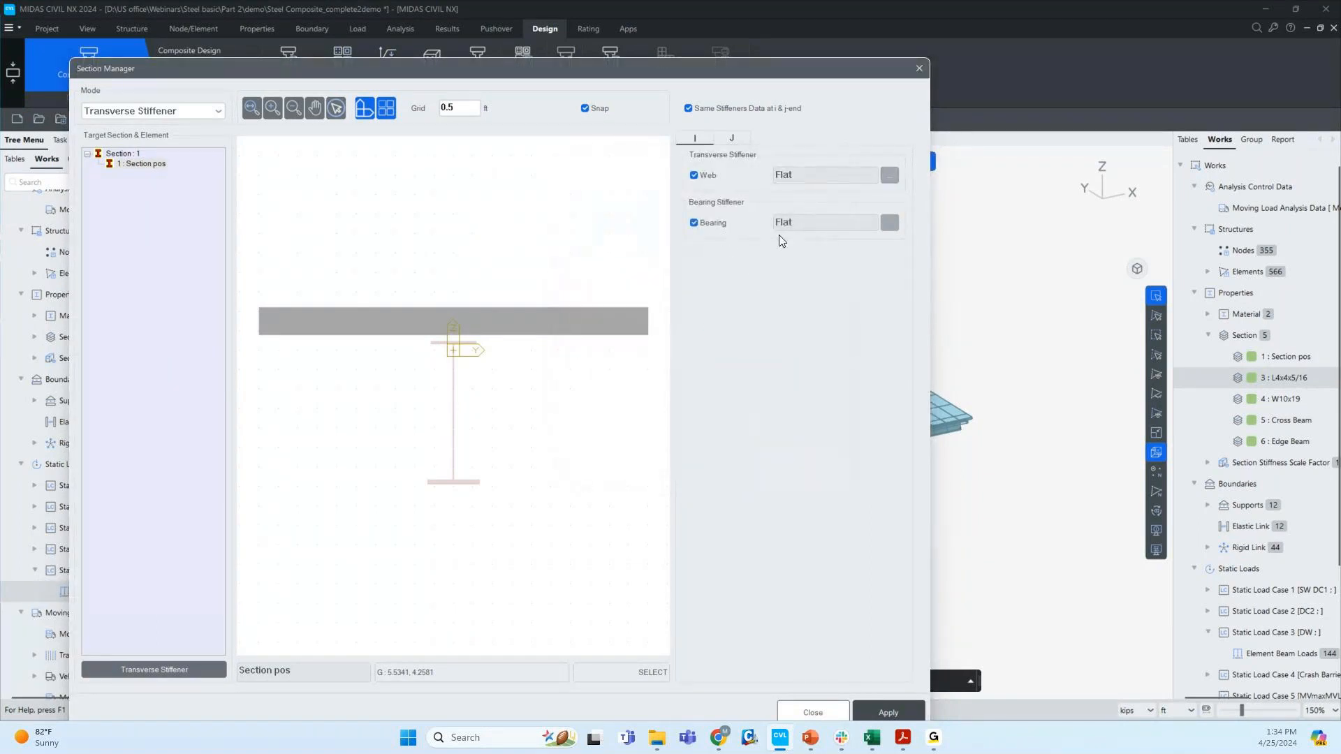
{"action": "left_click", "coordinate": [886, 223]}
{"action": "left_click", "coordinate": [734, 340]}
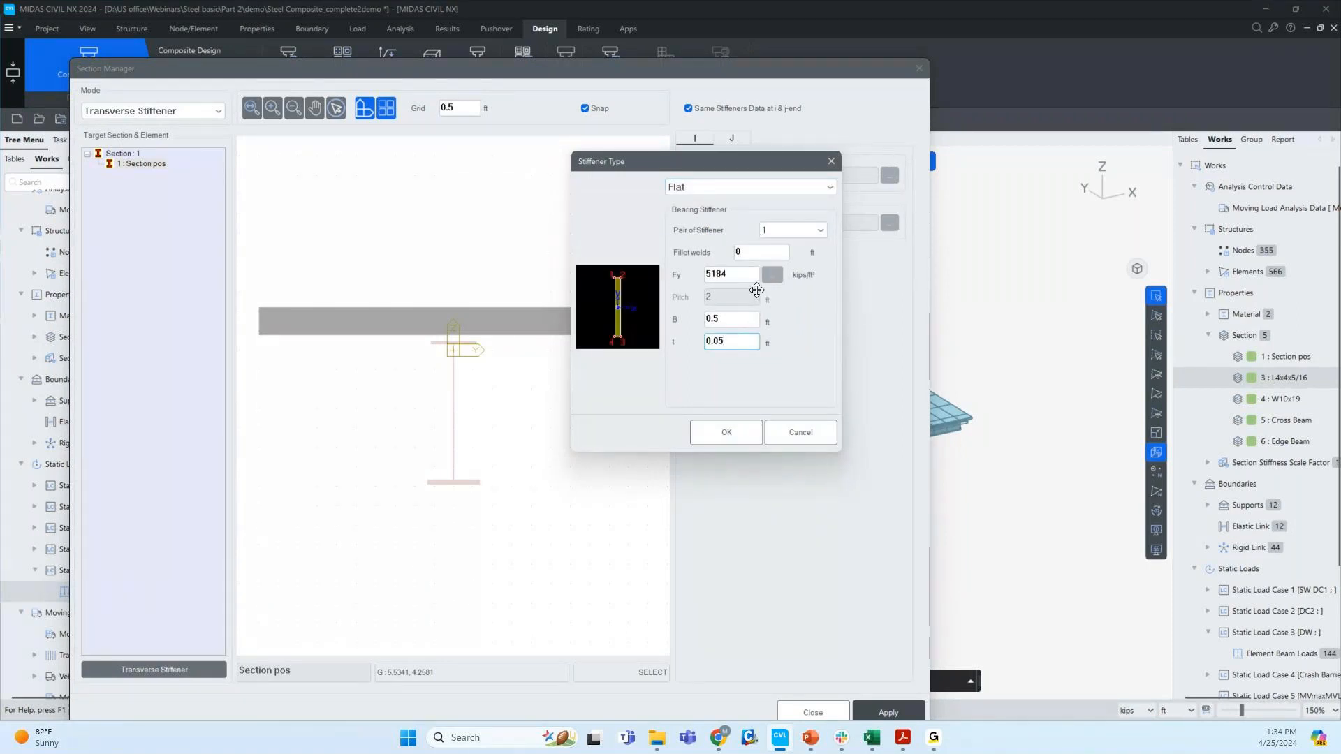
{"action": "left_click", "coordinate": [730, 250]}
{"action": "type", "text": "1"}
{"action": "left_click", "coordinate": [740, 429]}
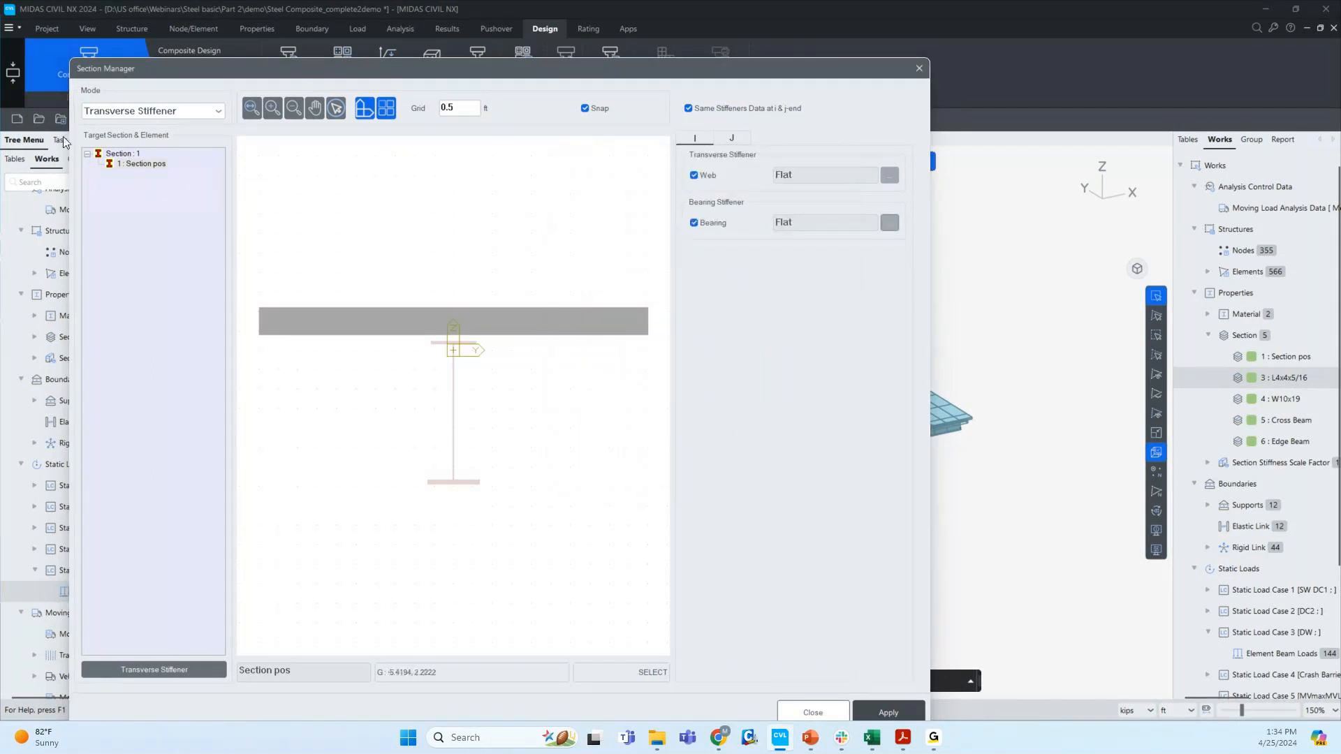
- Select Section pos as the target of the stiffener data and close the Section Manager
{"action": "left_click", "coordinate": [124, 163]}
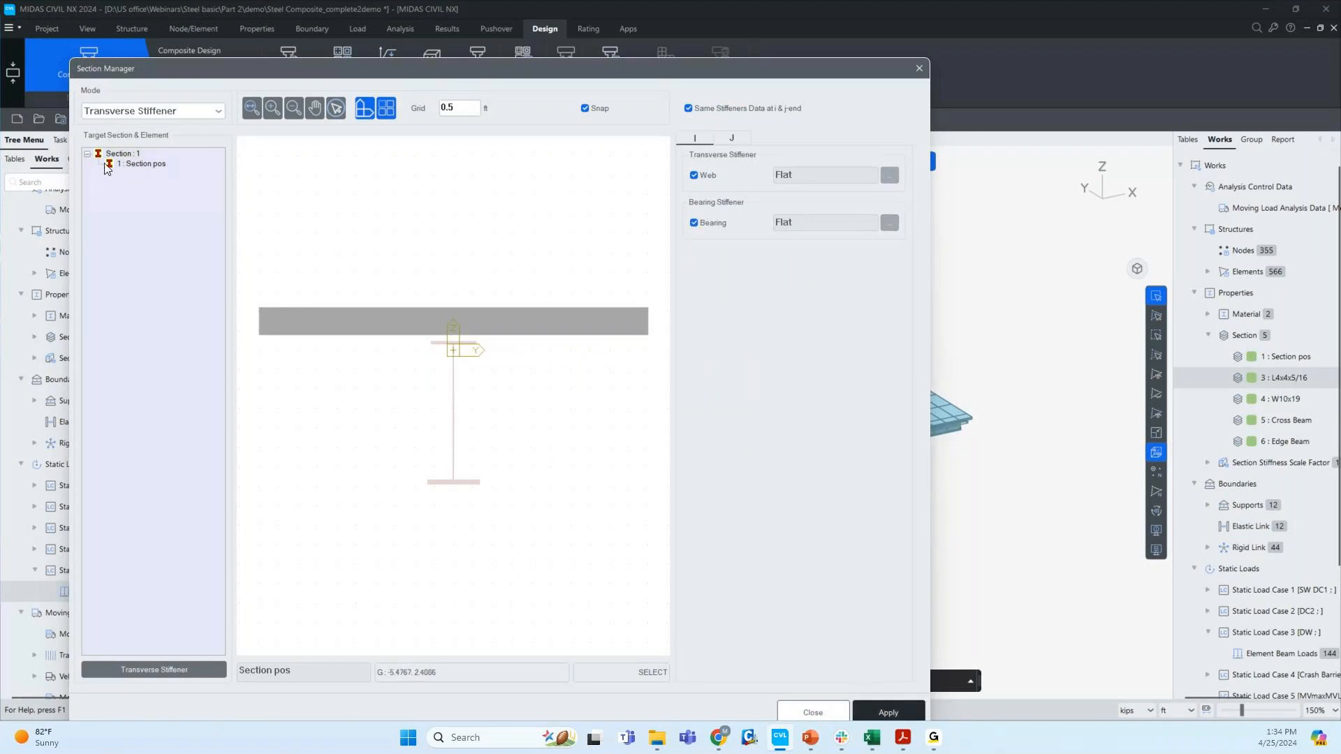
{"action": "left_click", "coordinate": [124, 164]}
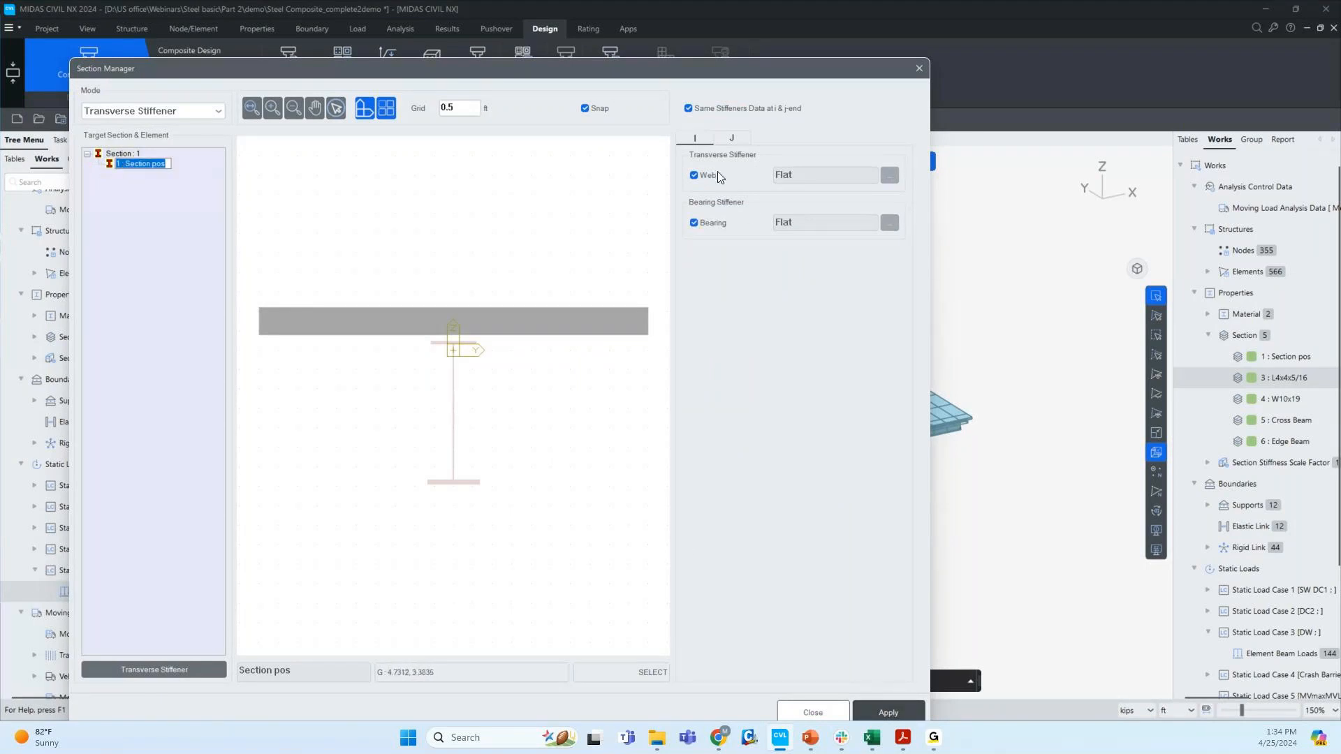
{"action": "left_click", "coordinate": [835, 715]}
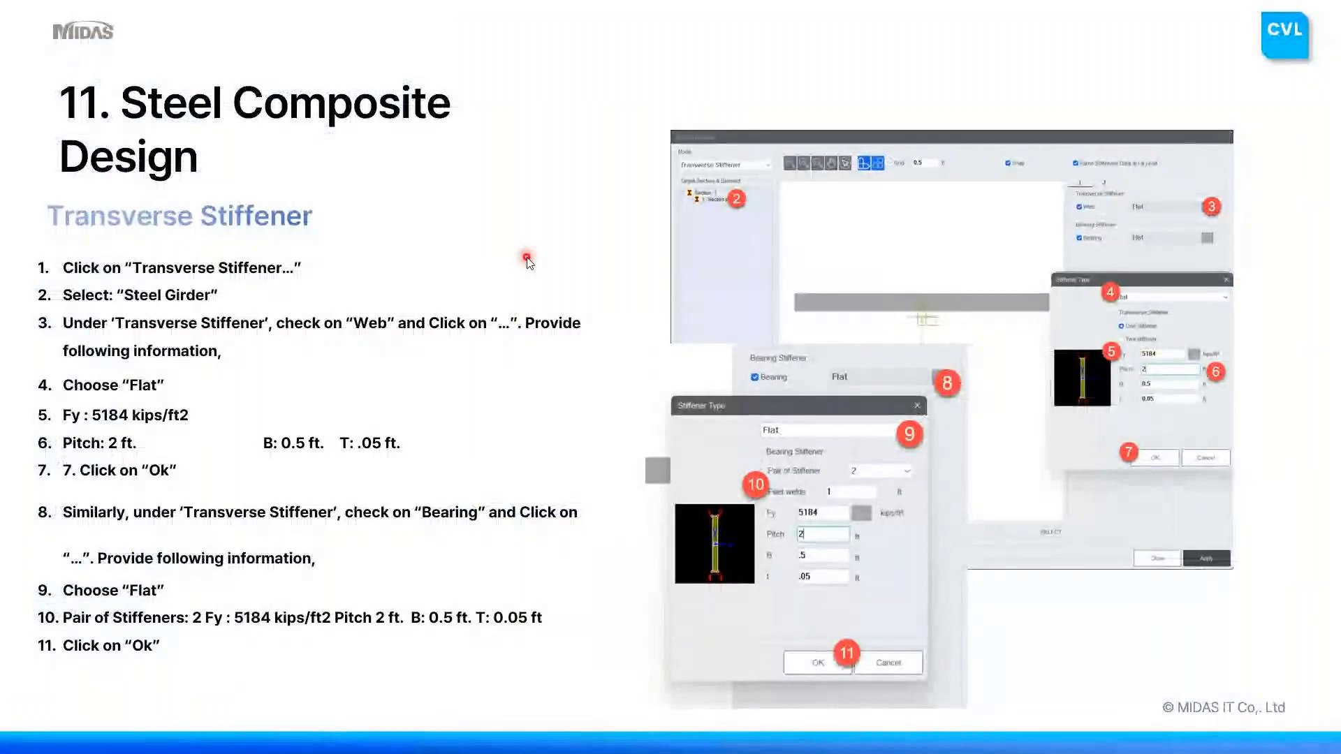
- Advance the slides to Shear connector Details, return to MIDAS CIVIL NX and open the Shear Connector design parameters
{"action": "key", "text": "Right"}
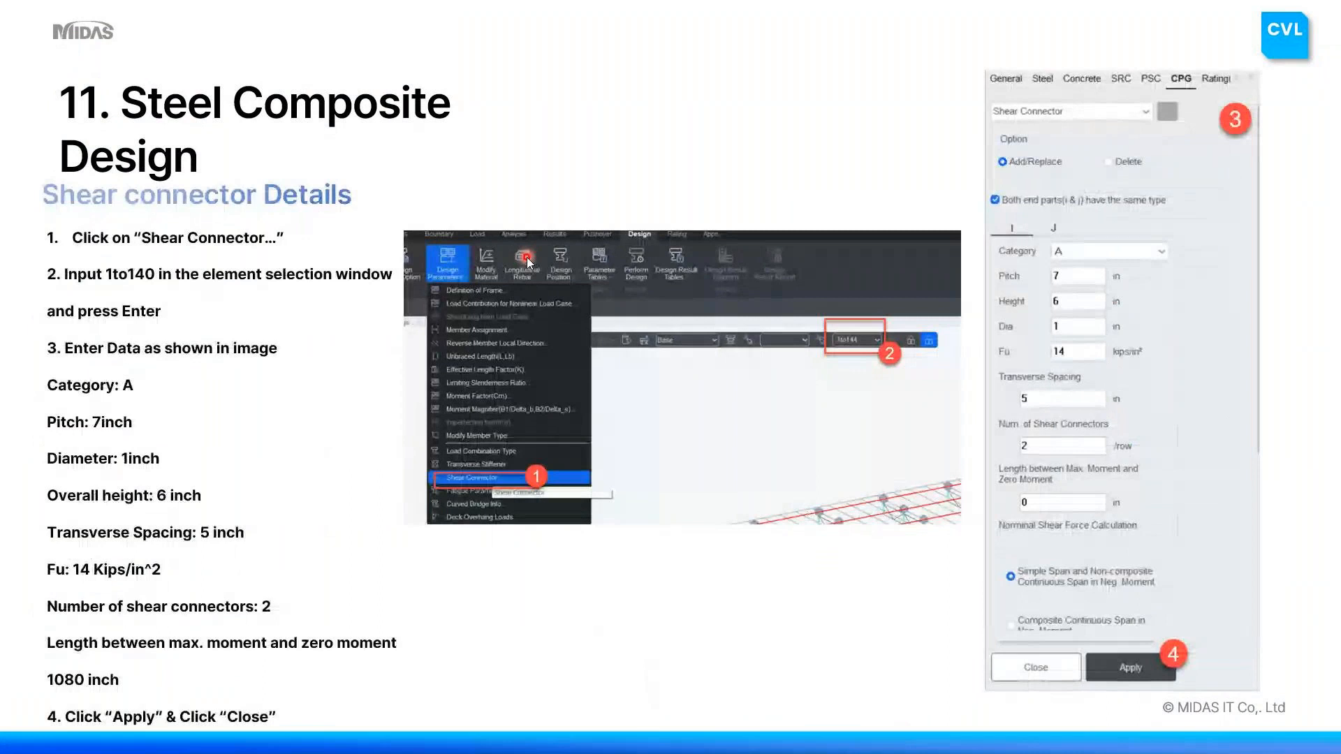
{"action": "key", "text": "alt+Tab"}
{"action": "left_click", "coordinate": [361, 85]}
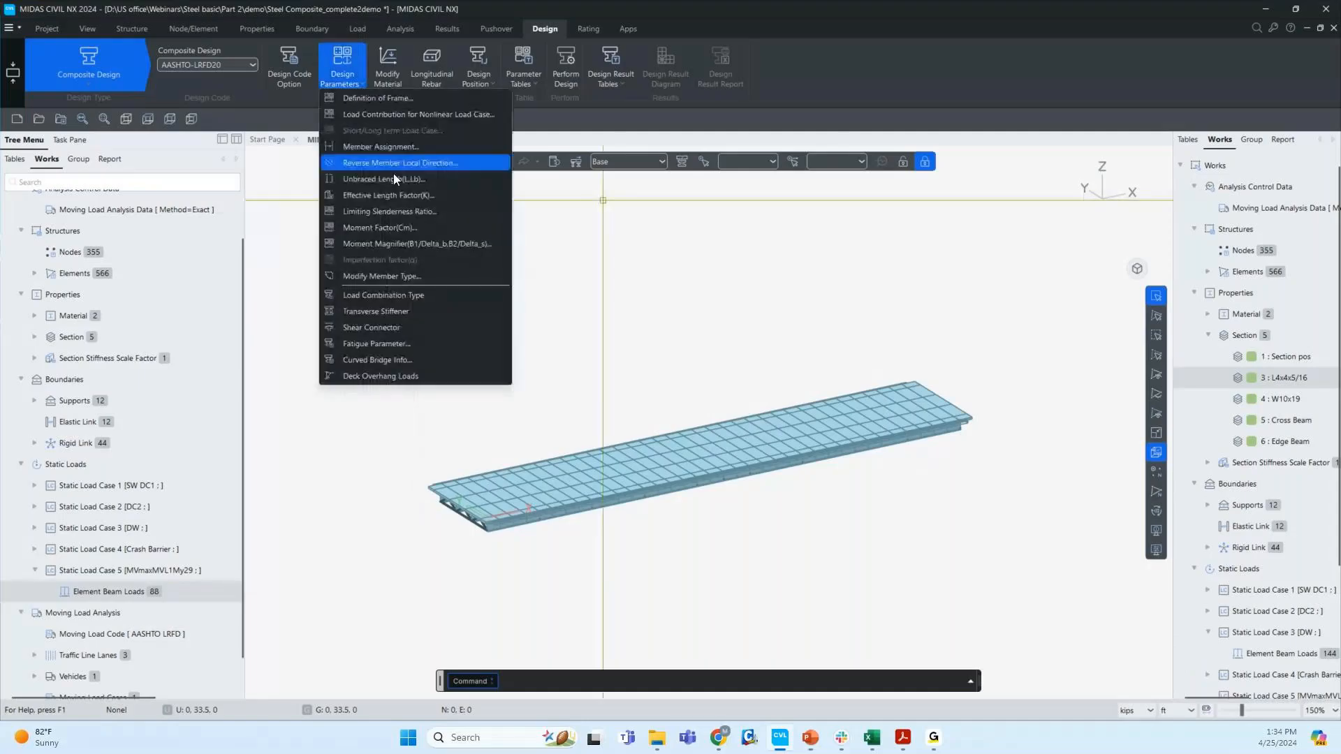
{"action": "left_click", "coordinate": [374, 327]}
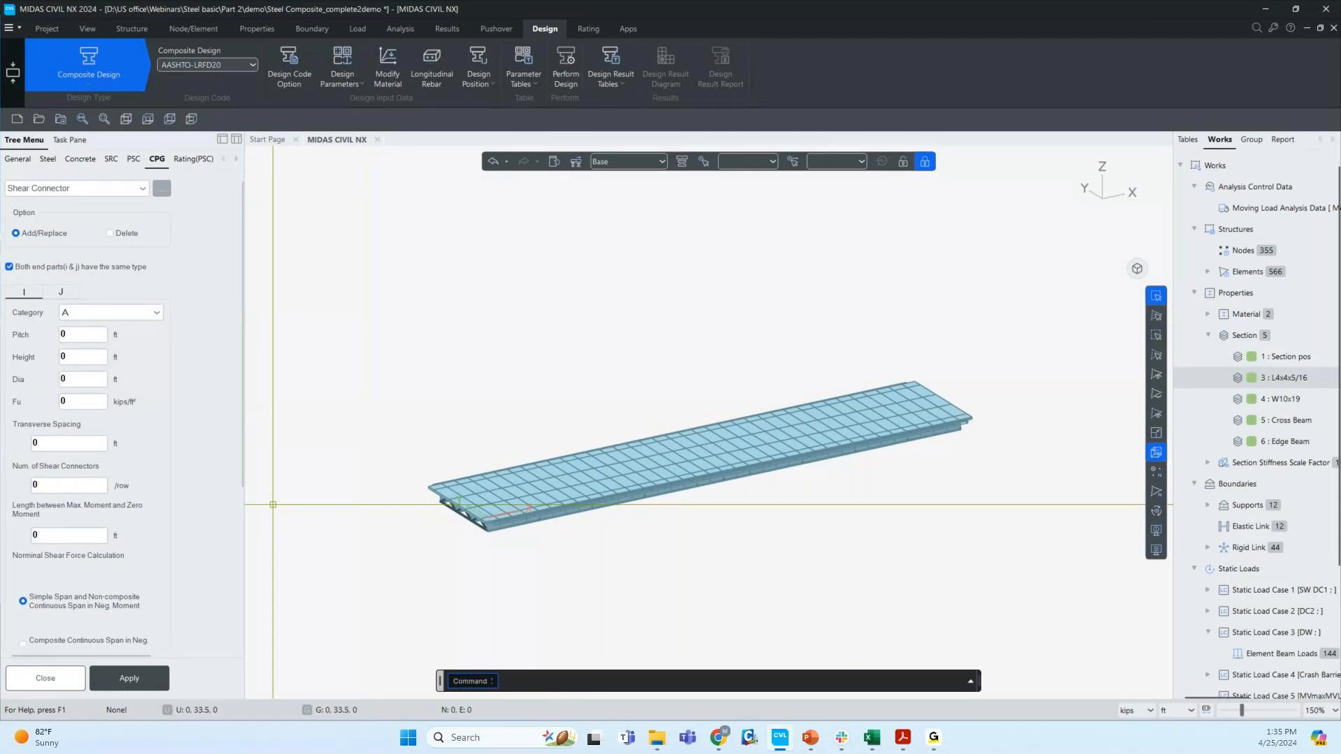
- Bring up the PDF copy of the slides and place it side by side with MIDAS CIVIL NX
{"action": "key", "text": "alt+Tab"}
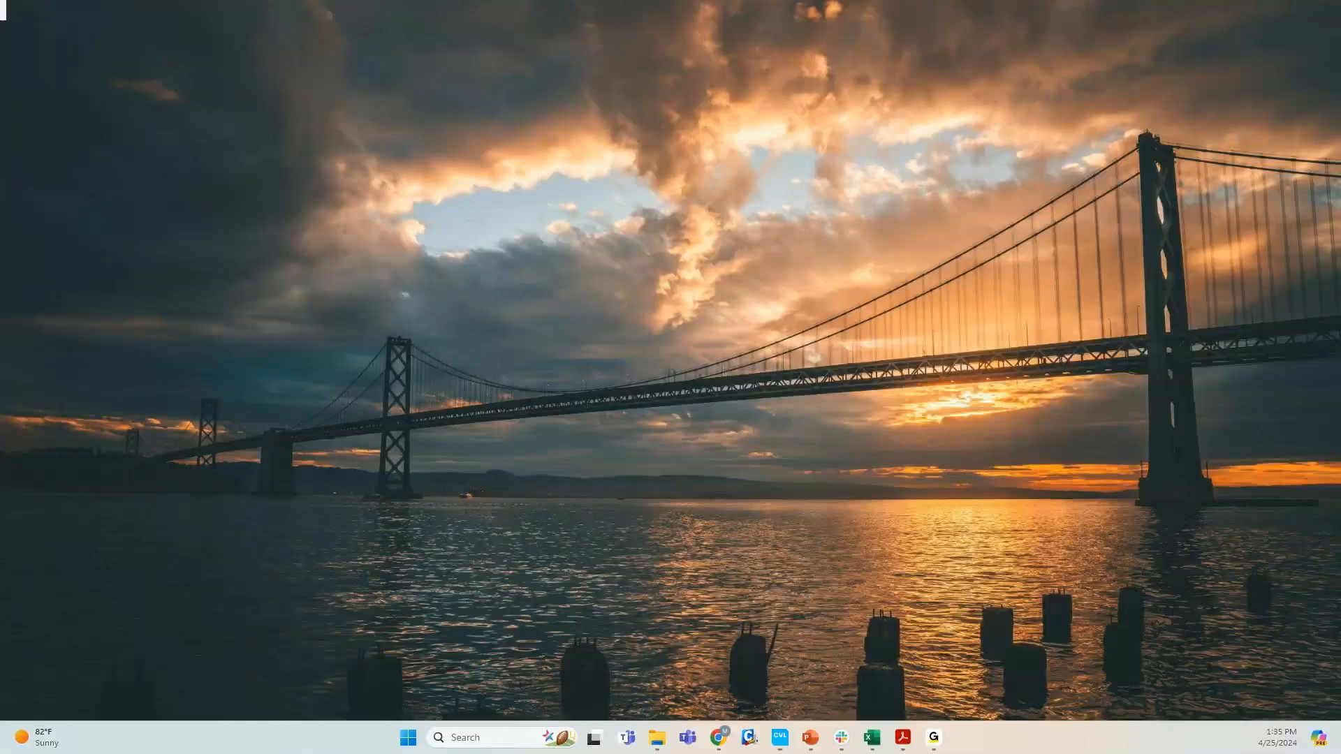
{"action": "left_click_drag", "start_coordinate": [0, 357], "coordinate": [782, 125]}
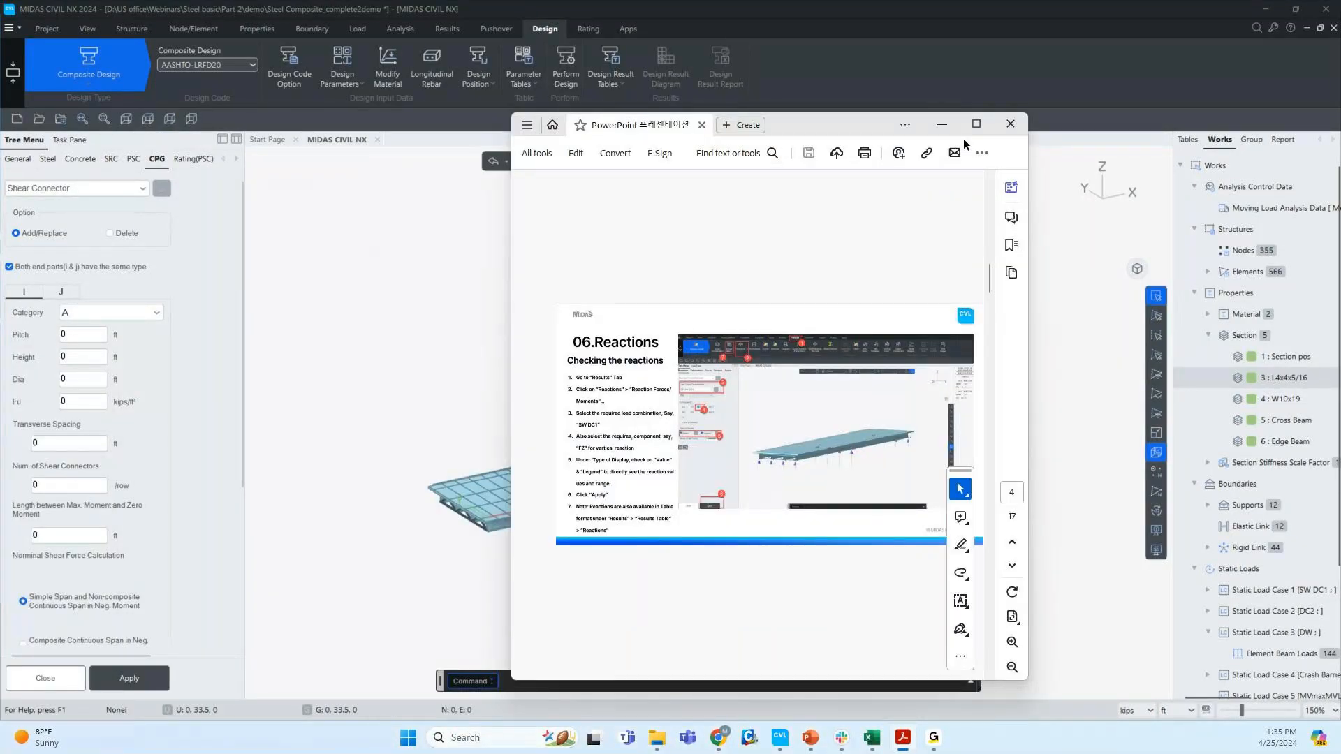
{"action": "key", "text": "super+Right"}
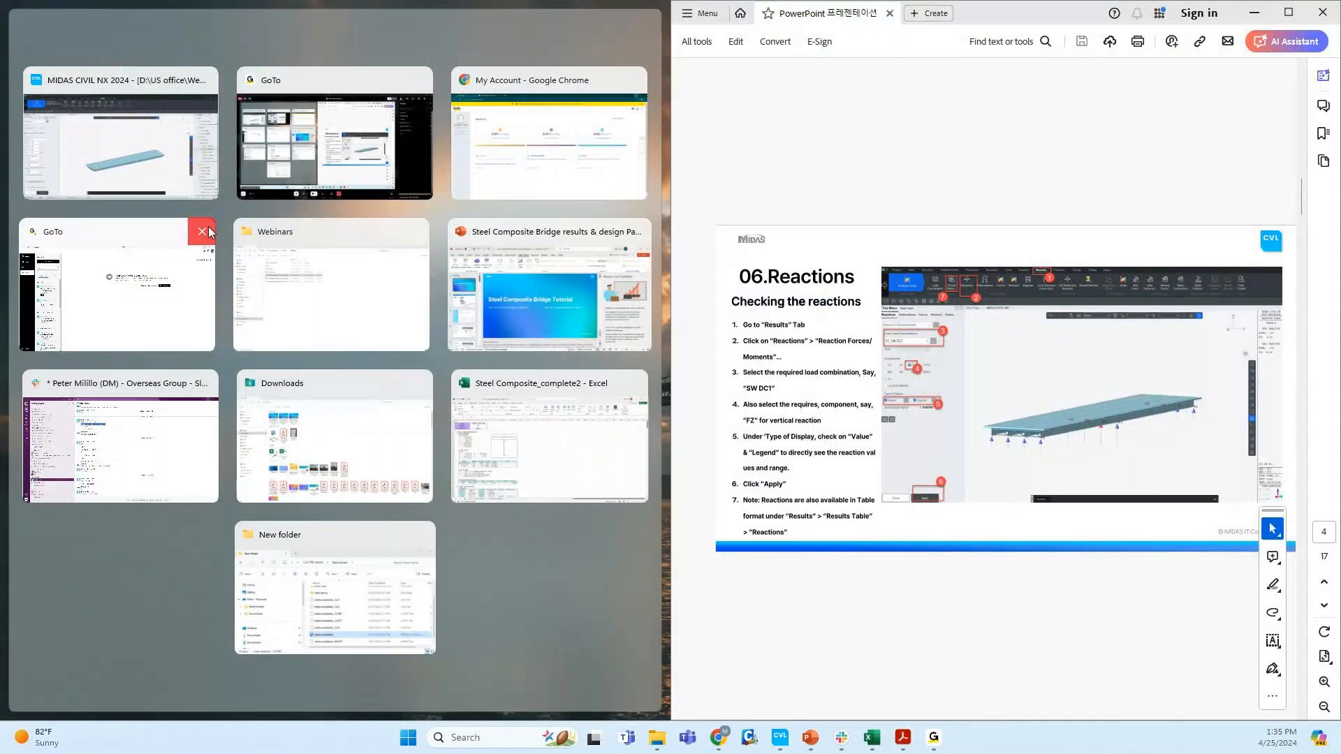
{"action": "left_click", "coordinate": [109, 152]}
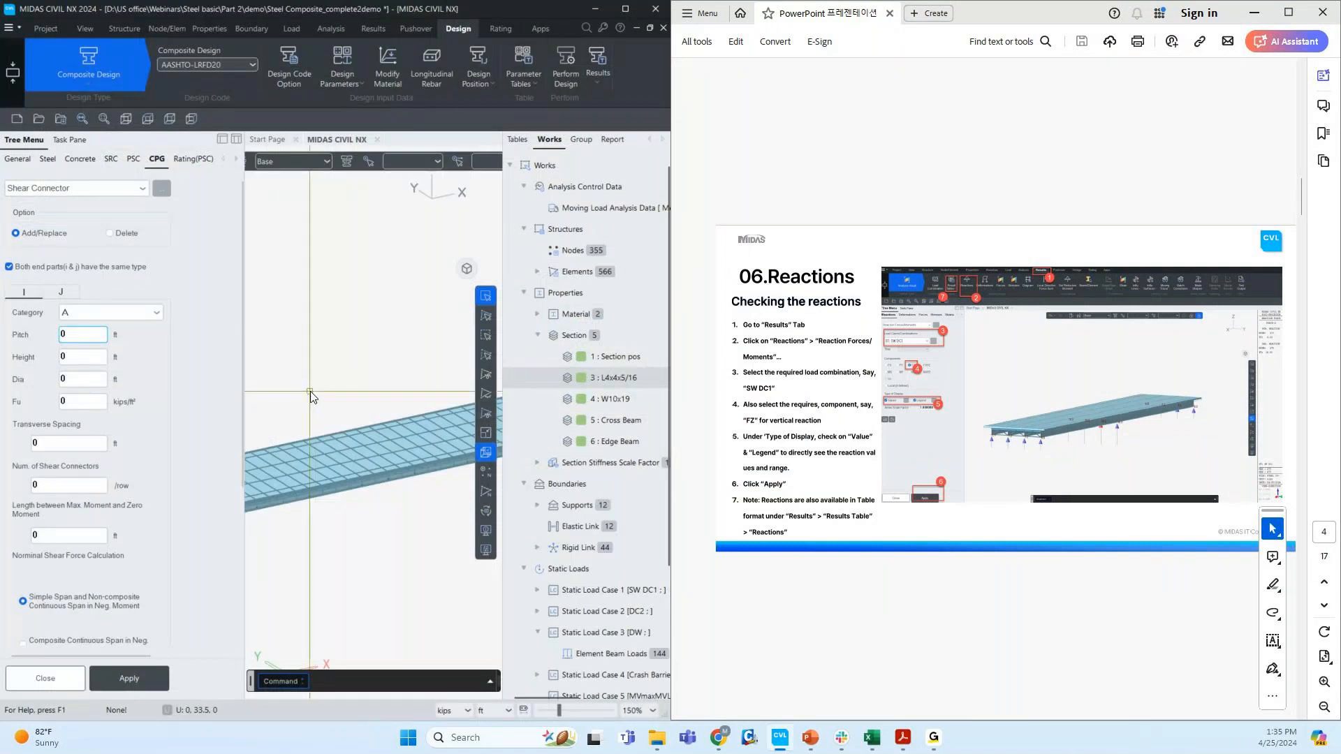
- Page through the PDF to the Shear connector Details page to read the input values
{"action": "left_click", "coordinate": [1101, 558]}
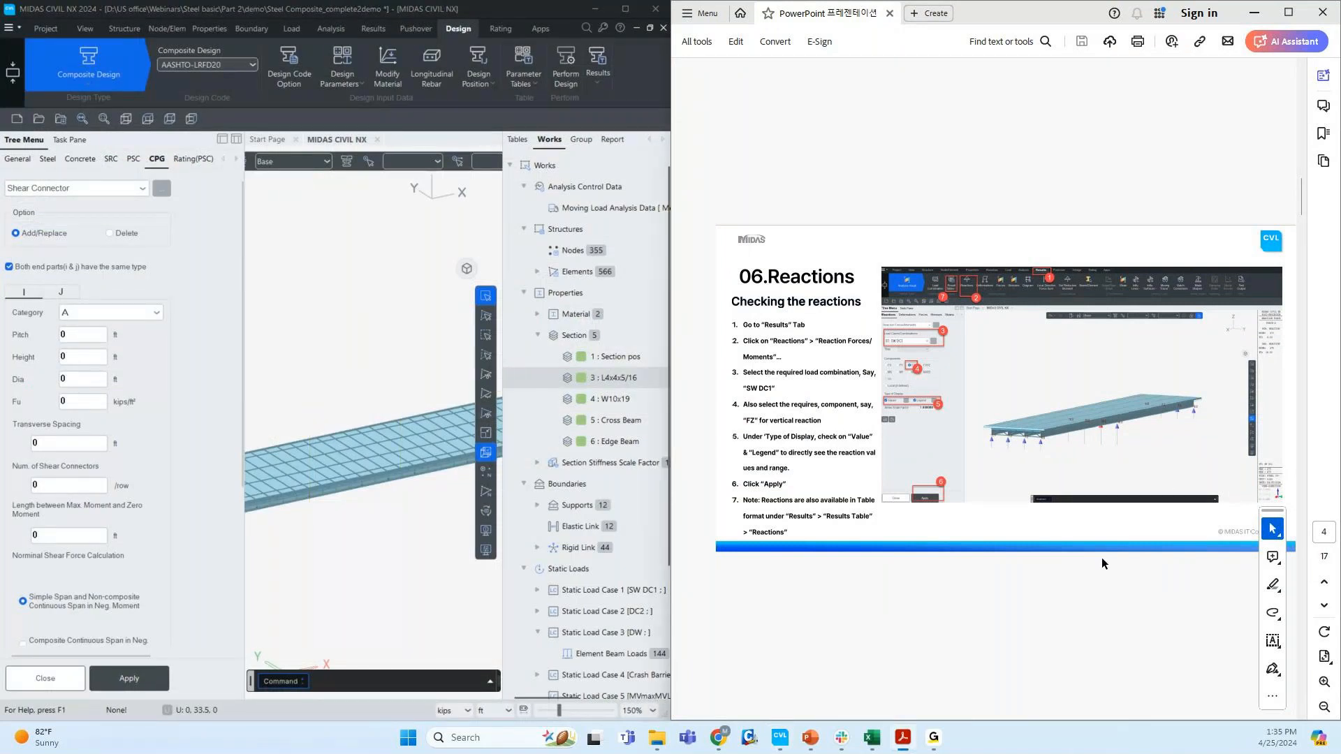
{"action": "key", "text": "Right"}
{"action": "key", "text": "Right"}
{"action": "key", "text": "Right"}
{"action": "key", "text": "Right"}
{"action": "key", "text": "Right"}
{"action": "key", "text": "Right"}
{"action": "key", "text": "Right"}
{"action": "key", "text": "Right"}
{"action": "key", "text": "Right"}
{"action": "key", "text": "Right"}
{"action": "key", "text": "Right"}
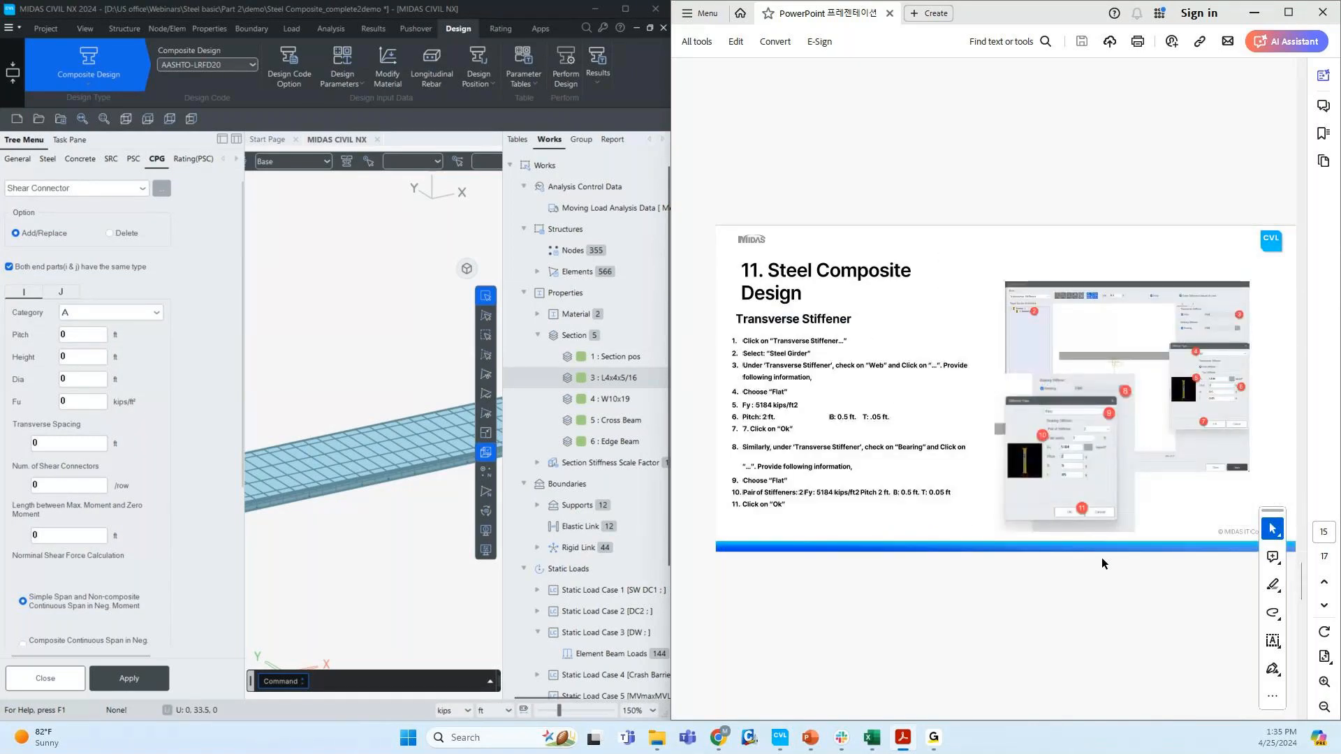
{"action": "key", "text": "Right"}
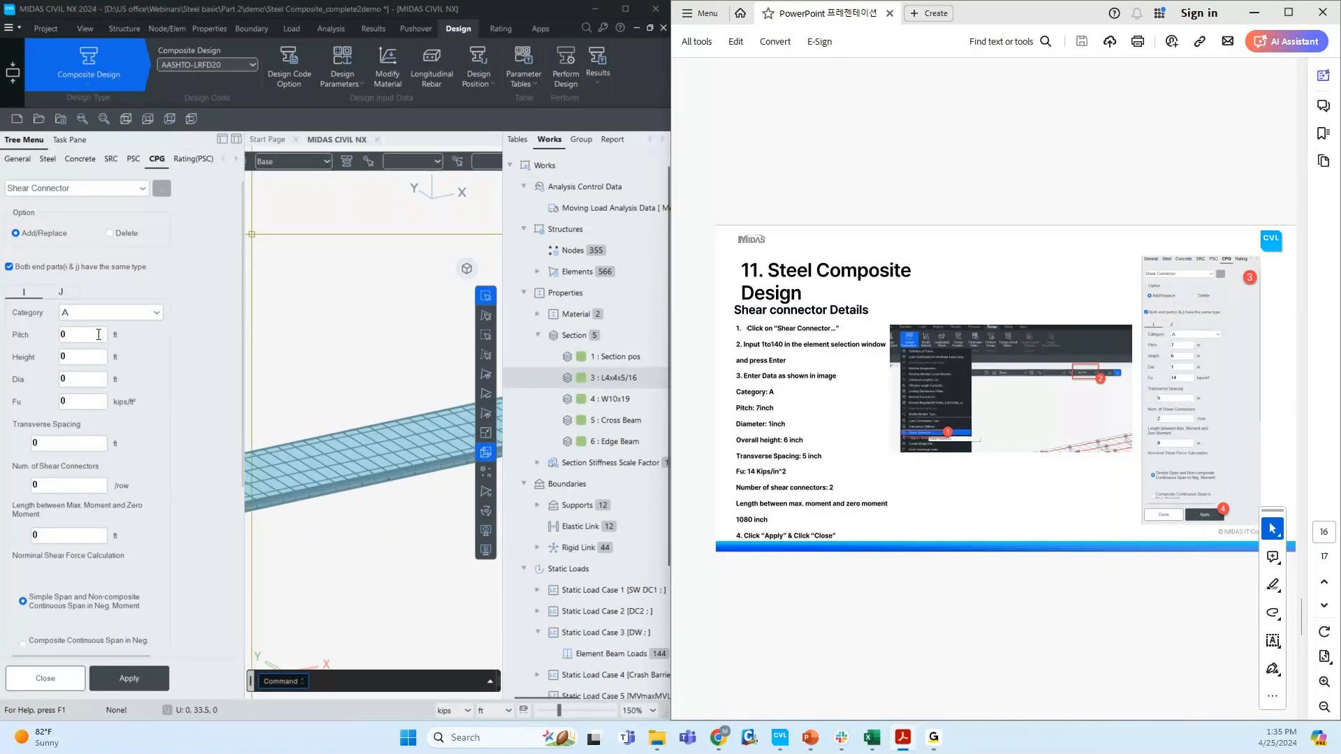
- Enter the shear connector's pitch 7 ft, height 6 ft, diameter 1 ft and Fu 14 kips/ft²
{"action": "left_click_drag", "start_coordinate": [93, 335], "coordinate": [39, 340]}
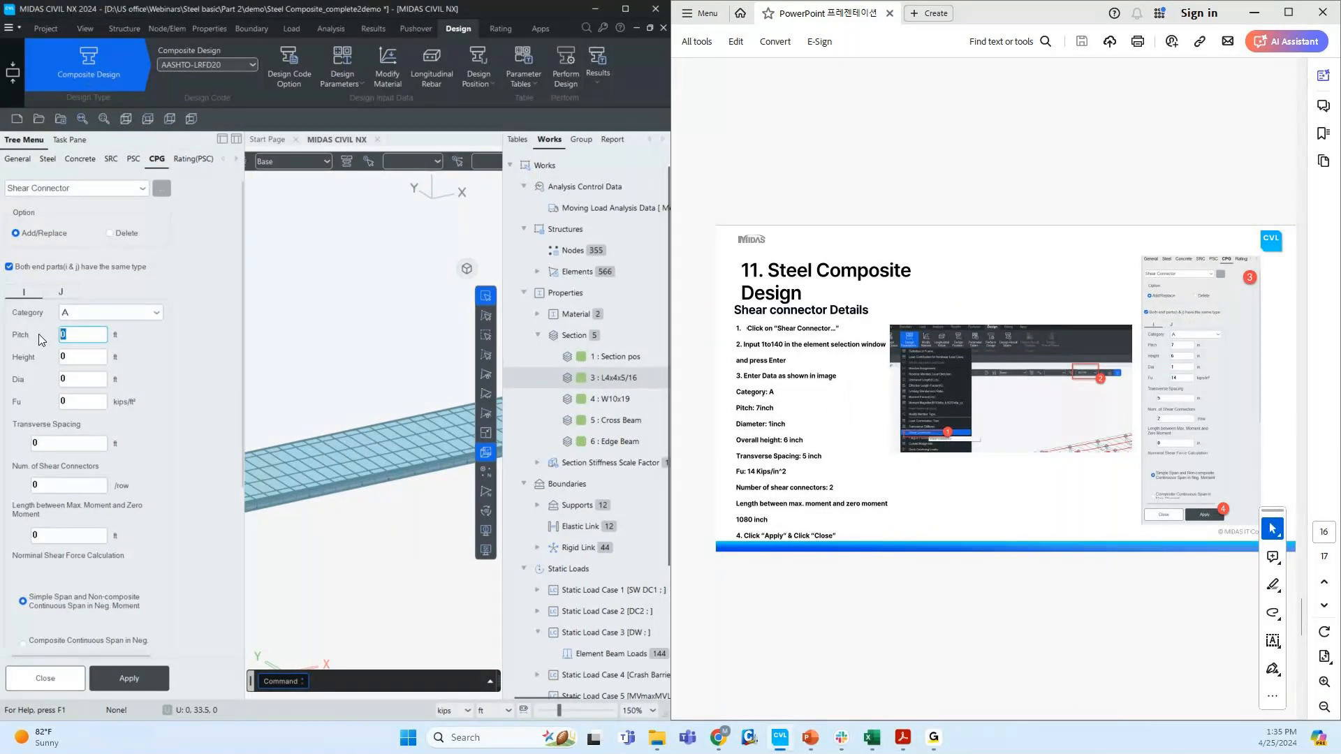
{"action": "type", "text": "7"}
{"action": "key", "text": "Tab"}
{"action": "type", "text": "6"}
{"action": "key", "text": "Tab"}
{"action": "type", "text": "1"}
{"action": "key", "text": "Tab"}
{"action": "type", "text": "14"}
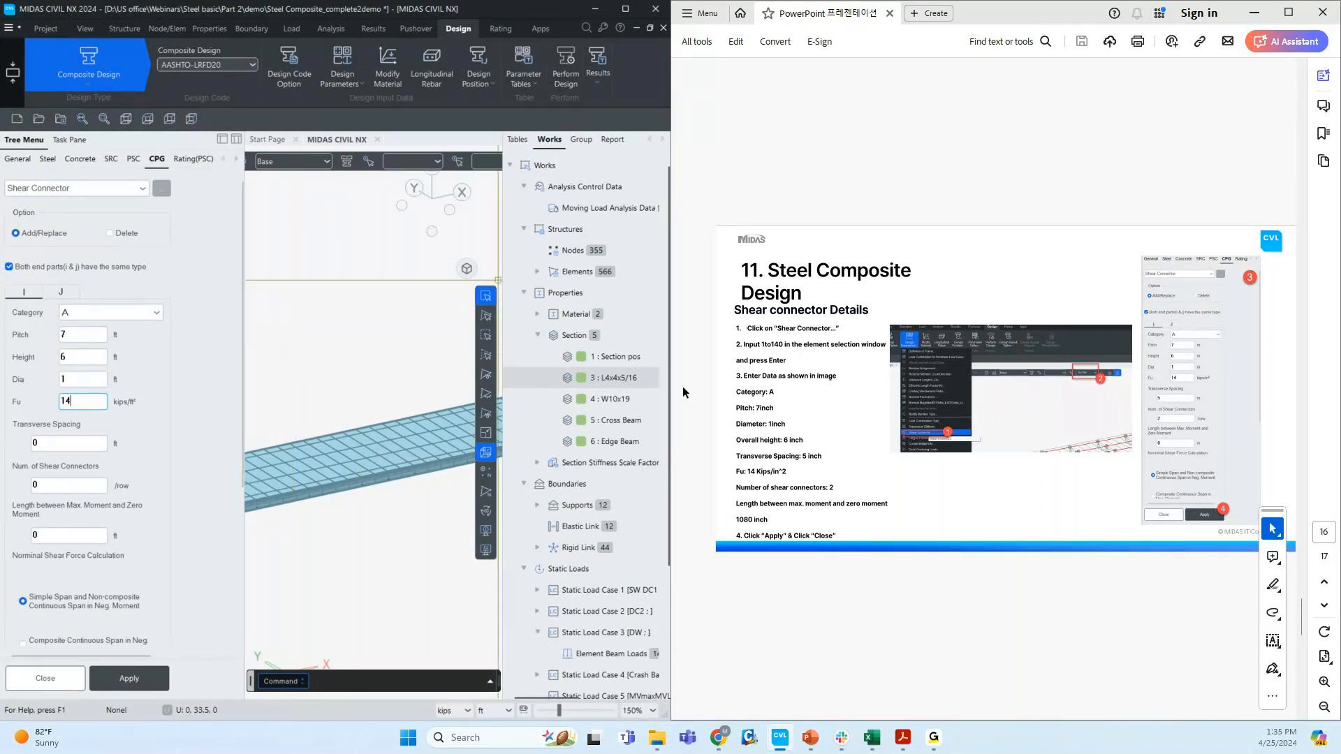
- Minimize the PDF, maximize MIDAS CIVIL NX and change the model's length unit to inches
{"action": "left_click", "coordinate": [1255, 14]}
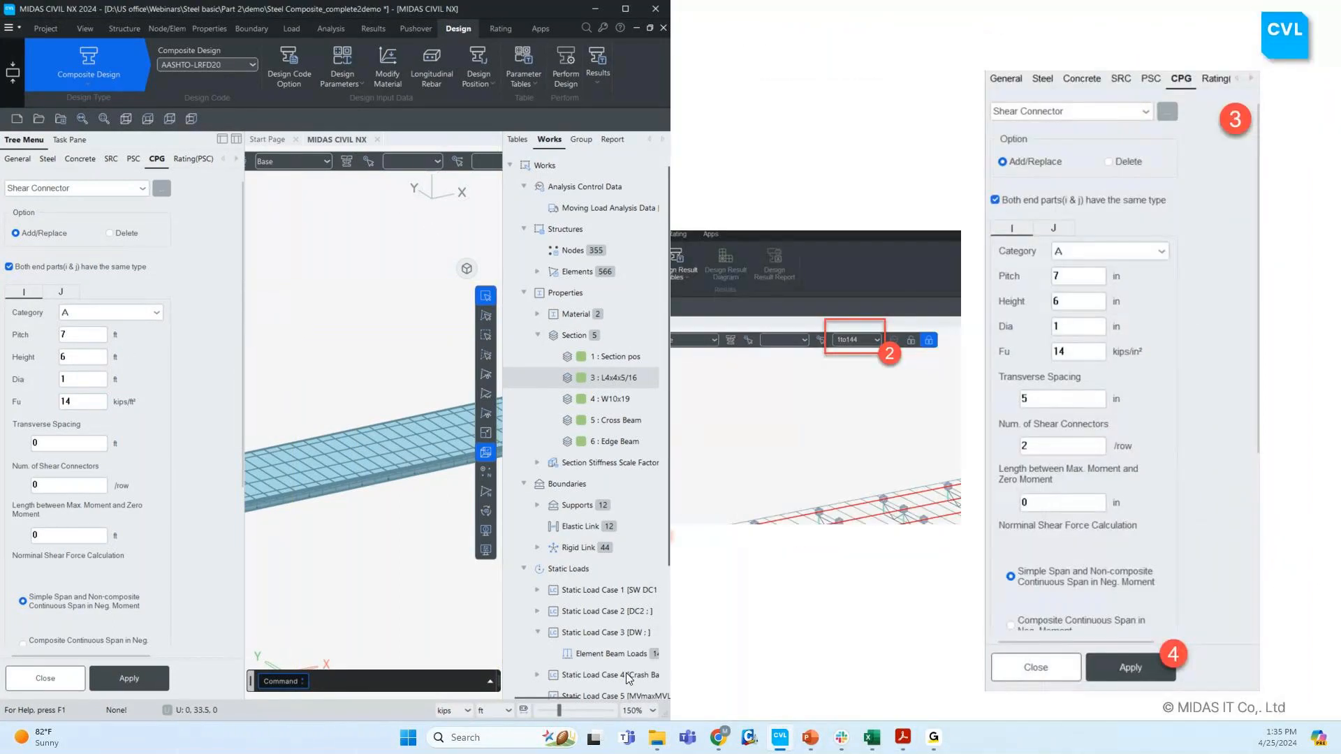
{"action": "left_click", "coordinate": [625, 8]}
{"action": "left_click", "coordinate": [1187, 710]}
{"action": "left_click", "coordinate": [1185, 659]}
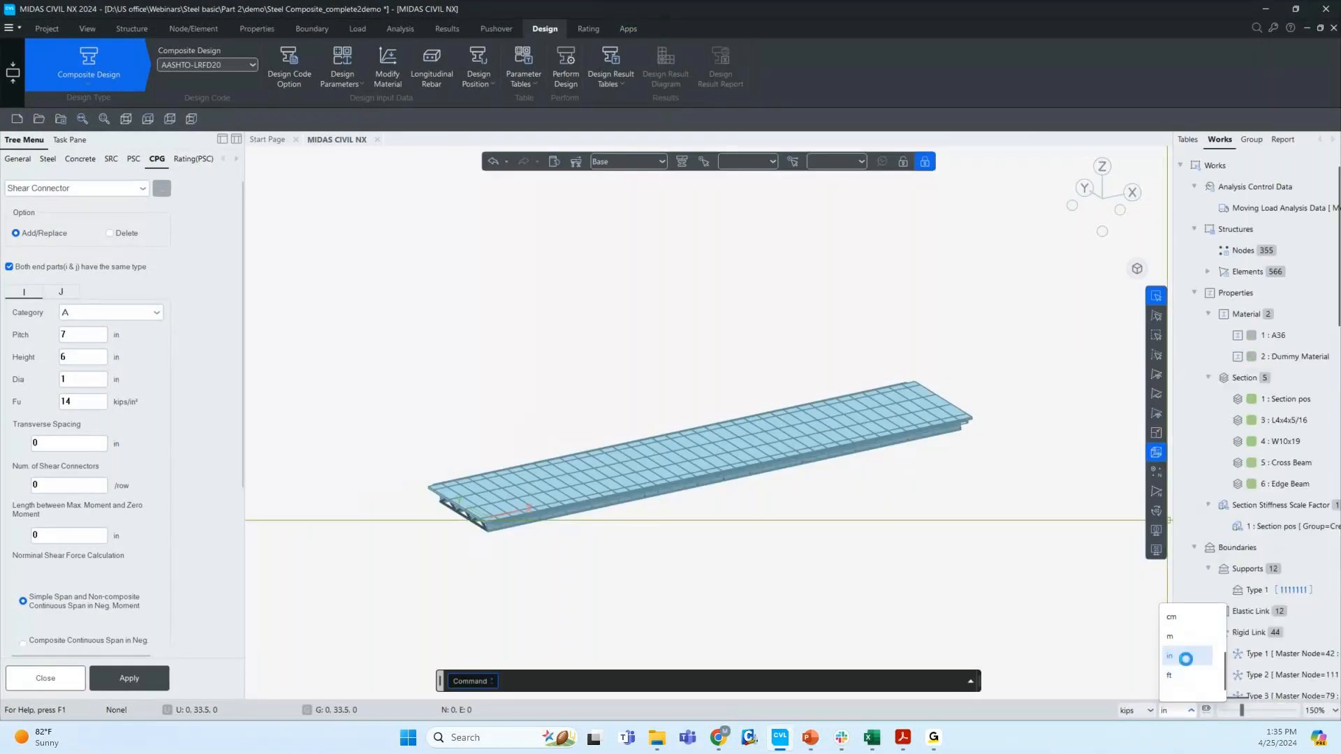
- Set the shear connector's pitch to 7 in, height to 6 in, diameter to 1 in and Fu to 14 kips/in²
{"action": "left_click_drag", "start_coordinate": [79, 335], "coordinate": [13, 331]}
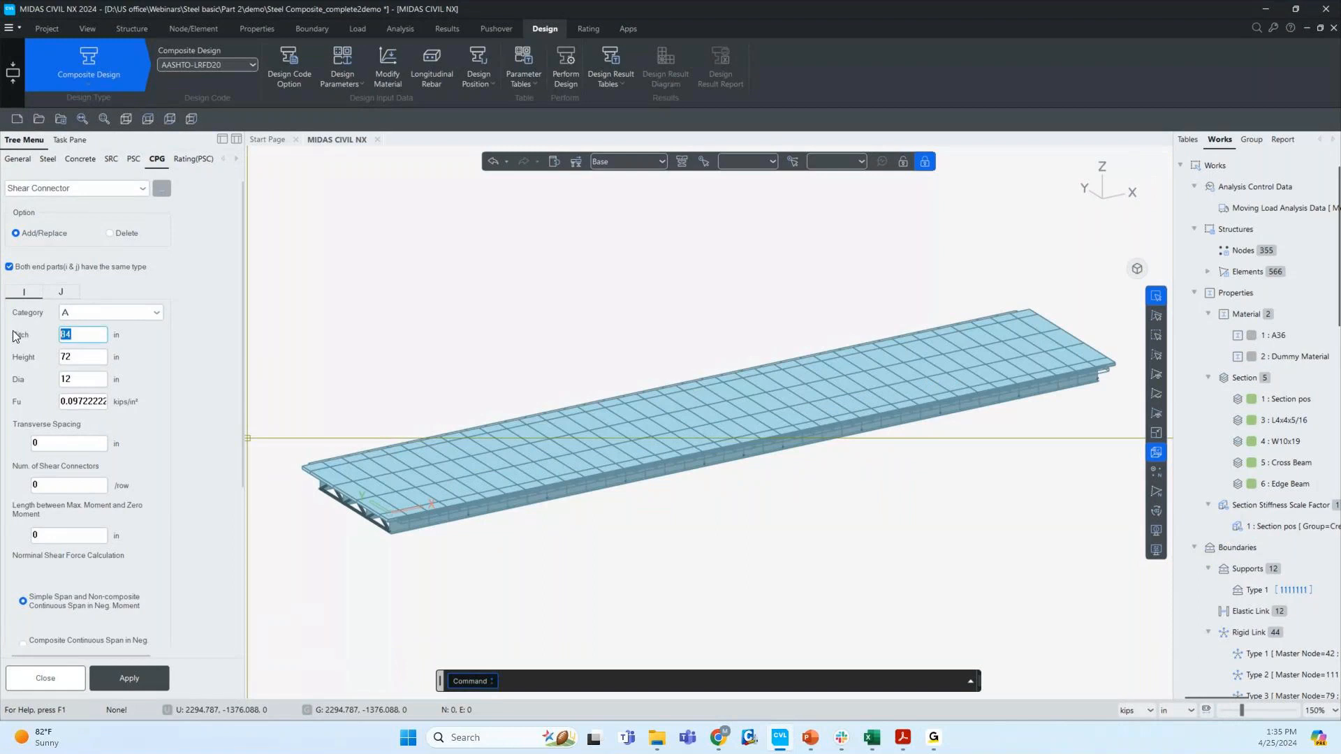
{"action": "double_click", "coordinate": [82, 357]}
{"action": "type", "text": "6"}
{"action": "double_click", "coordinate": [85, 335]}
{"action": "type", "text": "7"}
{"action": "key", "text": "Tab"}
{"action": "key", "text": "Tab"}
{"action": "type", "text": "1"}
{"action": "key", "text": "Tab"}
{"action": "type", "text": "14"}
- Set transverse spacing to 6 in, 2 connectors per row, and the length between maximum and zero moment to 1120 in
{"action": "key", "text": "Tab"}
{"action": "type", "text": "6"}
{"action": "key", "text": "Tab"}
{"action": "type", "text": "2"}
{"action": "key", "text": "Tab"}
{"action": "type", "text": "1120"}
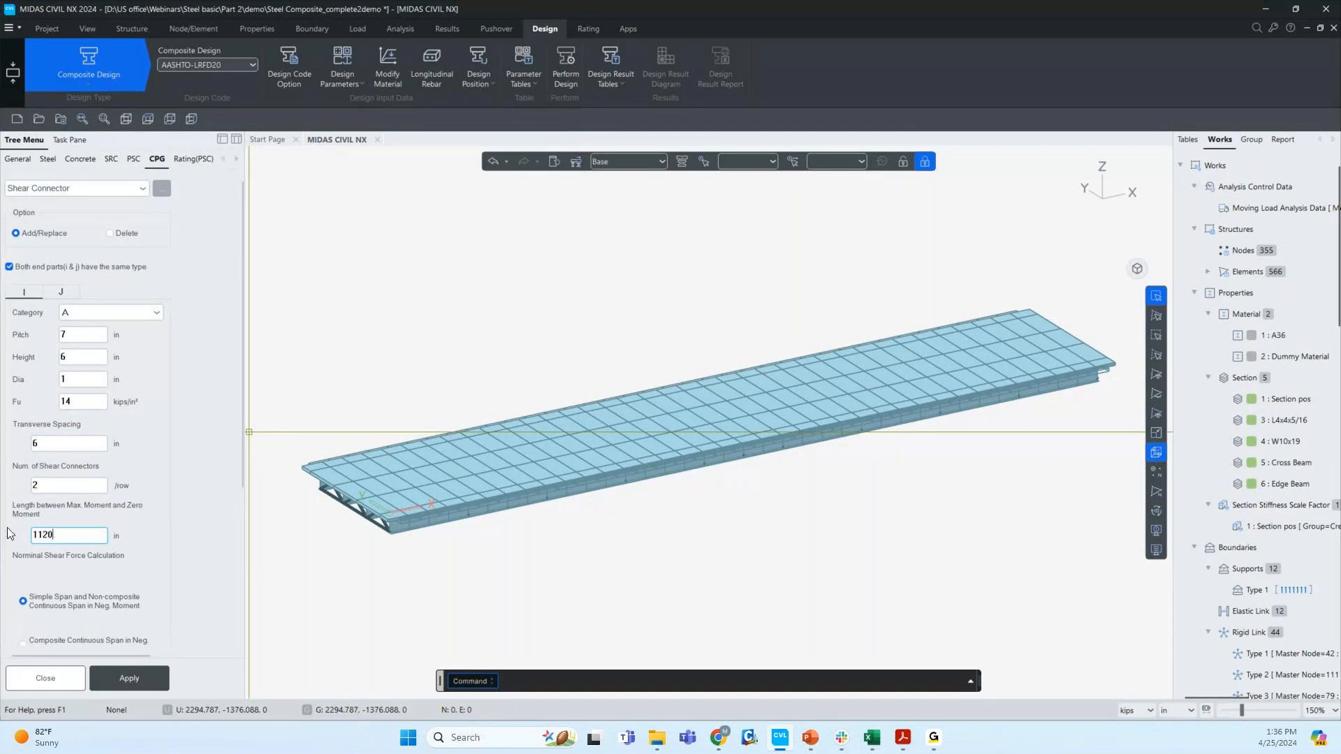
- Select the elements using Section pos and apply the shear connector data to them
{"action": "left_click", "coordinate": [1284, 405]}
{"action": "double_click", "coordinate": [1283, 404]}
{"action": "left_click", "coordinate": [129, 678]}
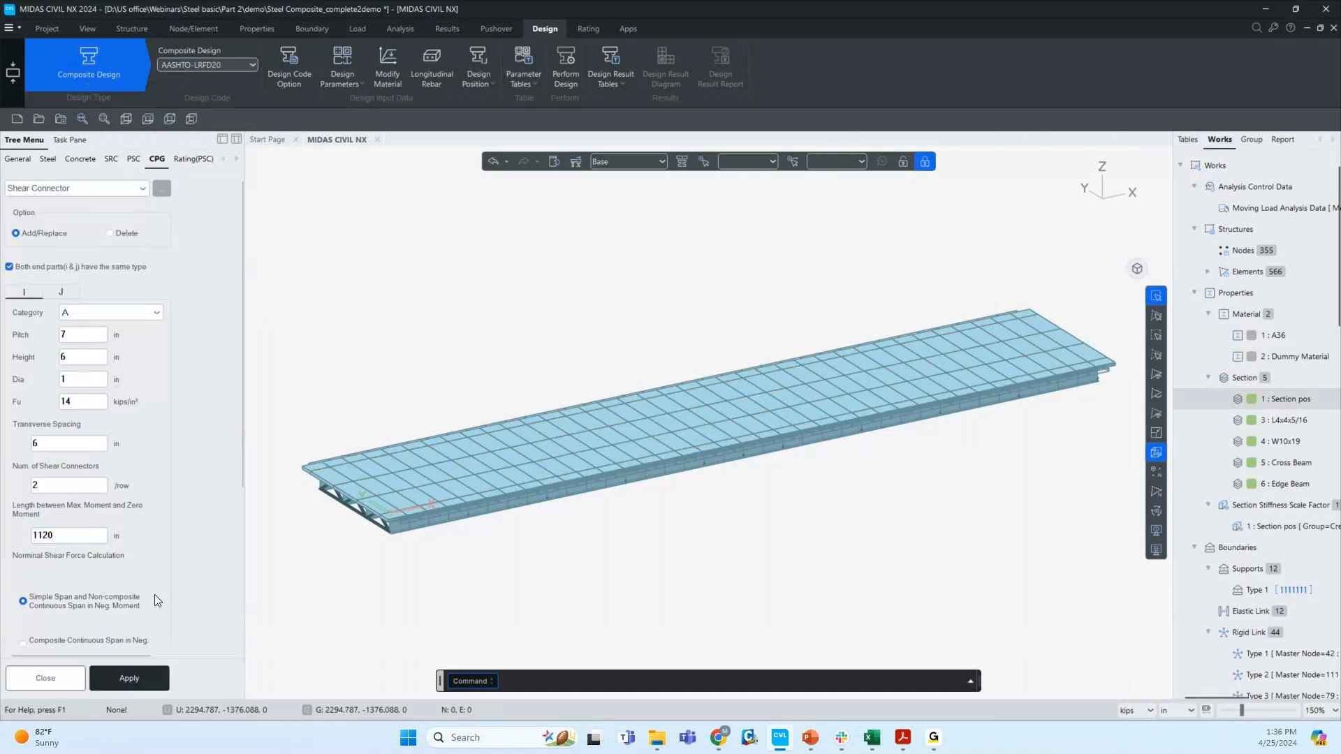
- Set the net range of cross-frame force Frc to 14 kips and apply the change
{"action": "scroll", "coordinate": [178, 510], "scroll_direction": "down", "scroll_amount": 1}
{"action": "scroll", "coordinate": [153, 531], "scroll_direction": "down", "scroll_amount": 2}
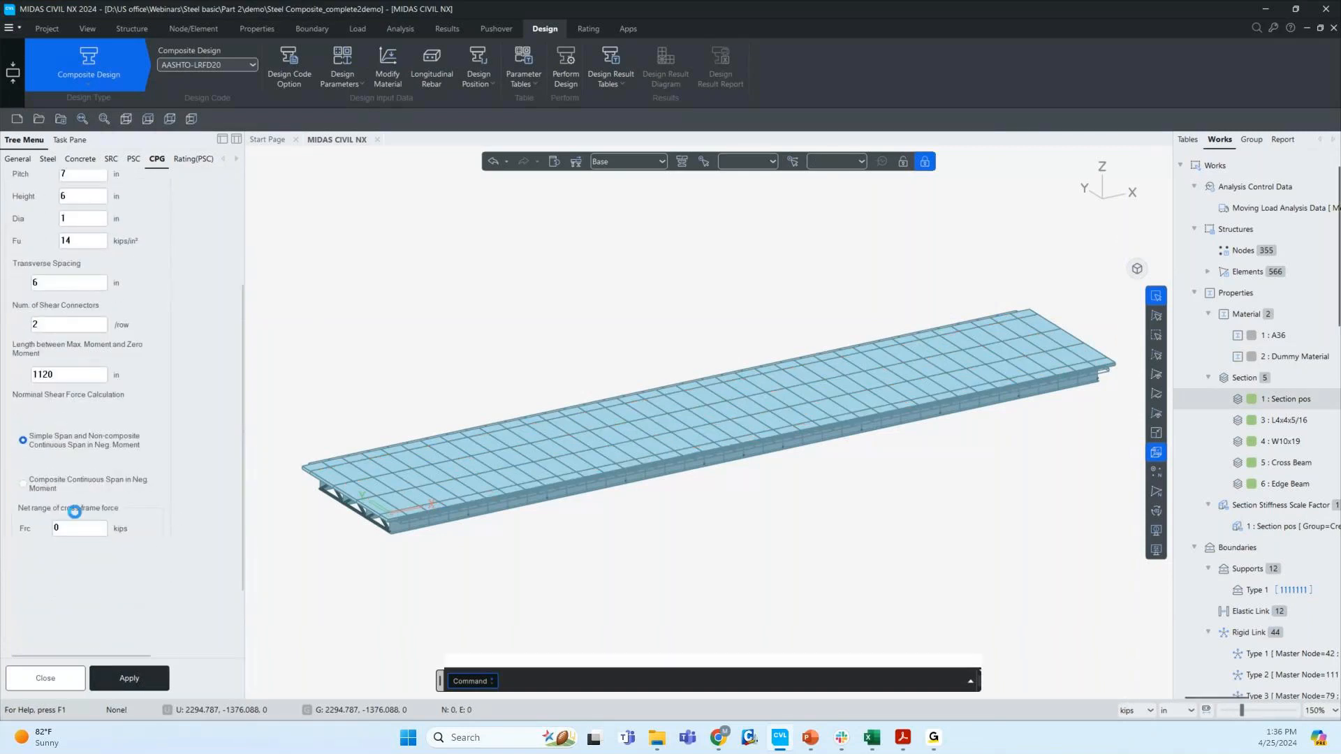
{"action": "scroll", "coordinate": [60, 489], "scroll_direction": "up", "scroll_amount": 1}
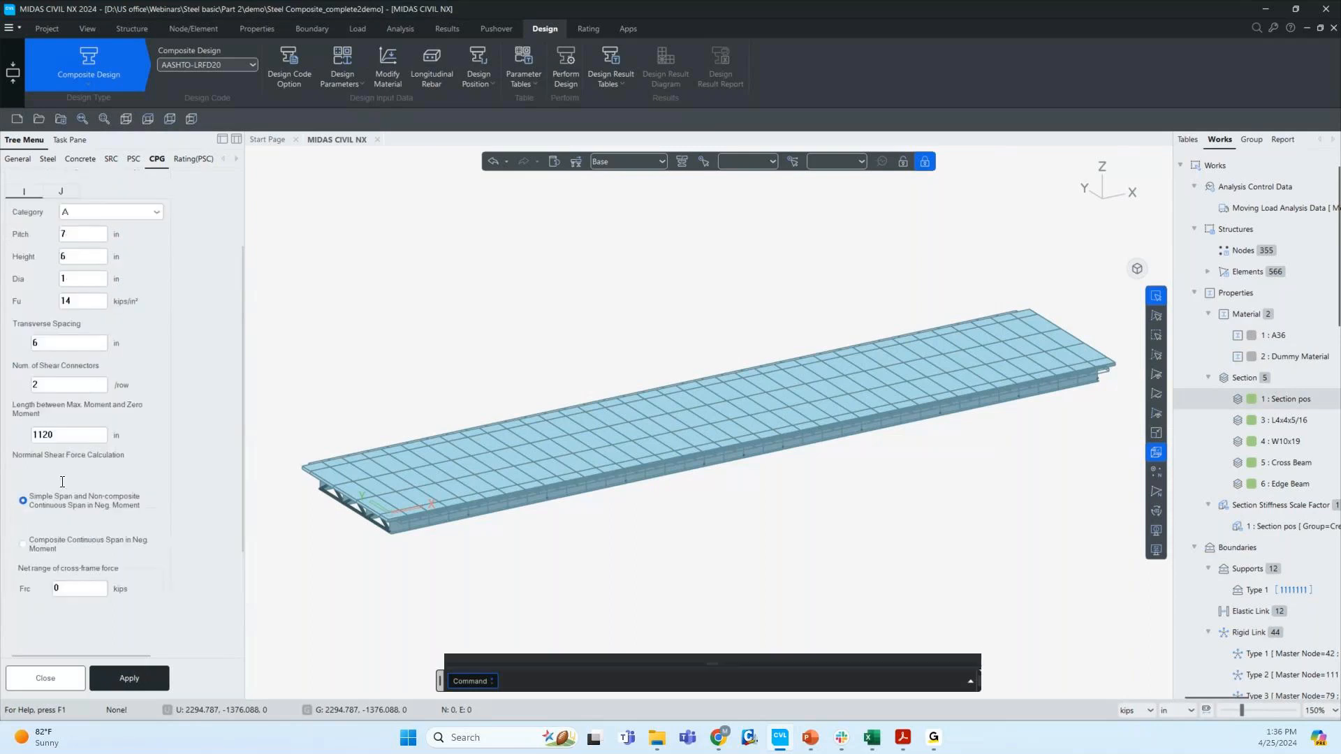
{"action": "scroll", "coordinate": [62, 497], "scroll_direction": "down", "scroll_amount": 1}
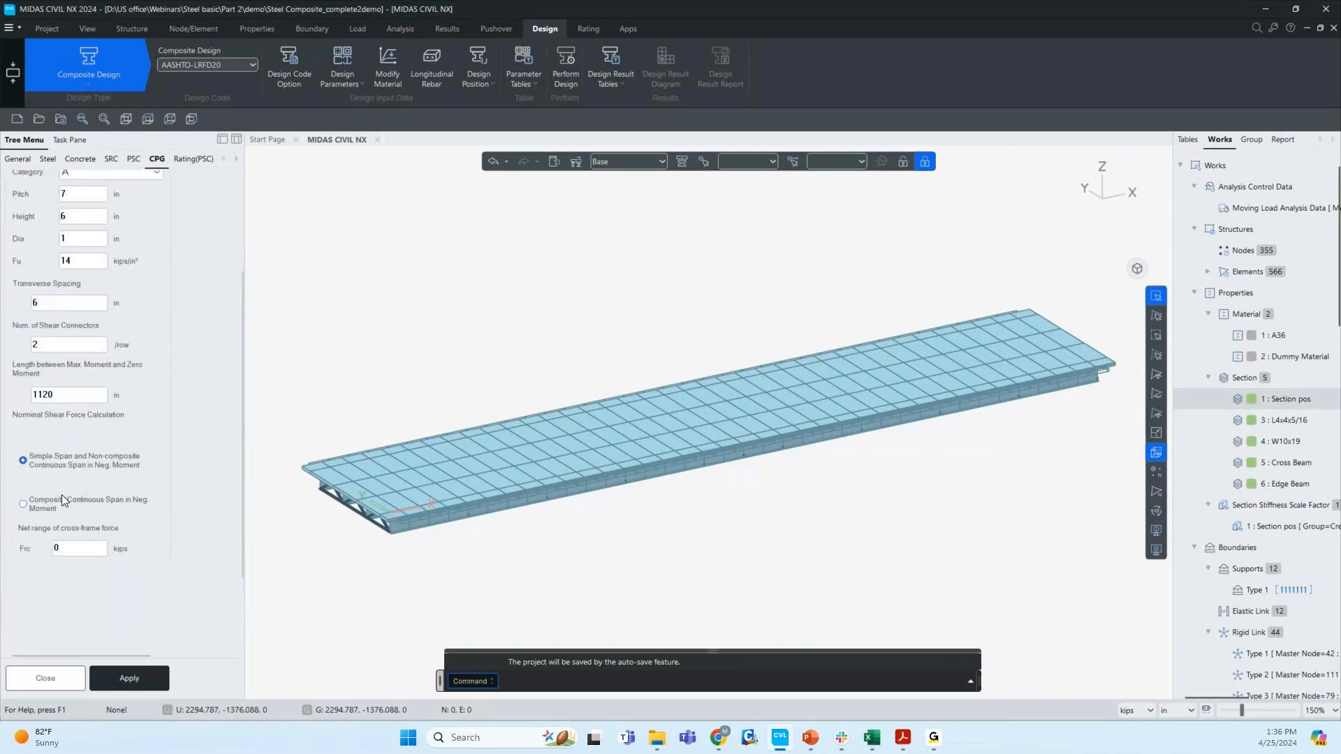
{"action": "double_click", "coordinate": [66, 549]}
{"action": "type", "text": "14"}
{"action": "left_click", "coordinate": [130, 678]}
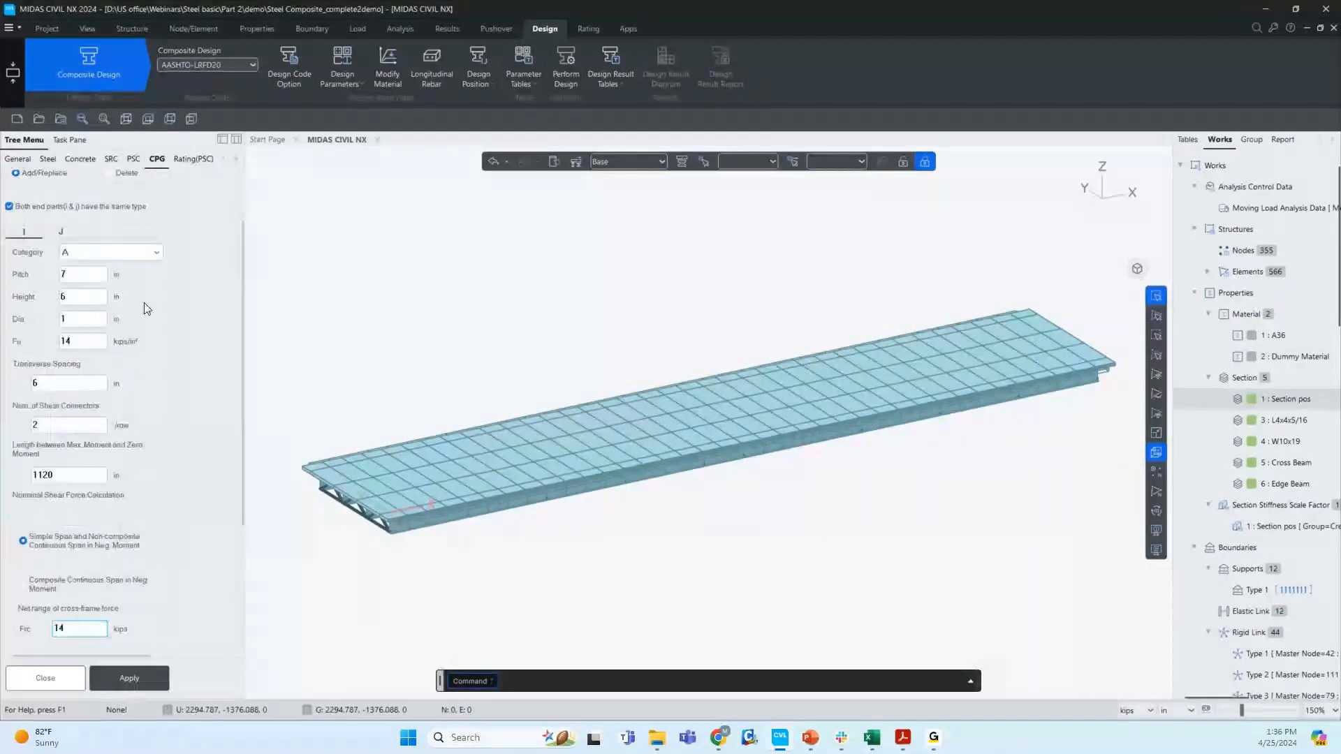
- Reselect the Section pos girder elements 1to144 and reapply the shear connector data, including the cross-frame force
{"action": "scroll", "coordinate": [147, 309], "scroll_direction": "up", "scroll_amount": 1}
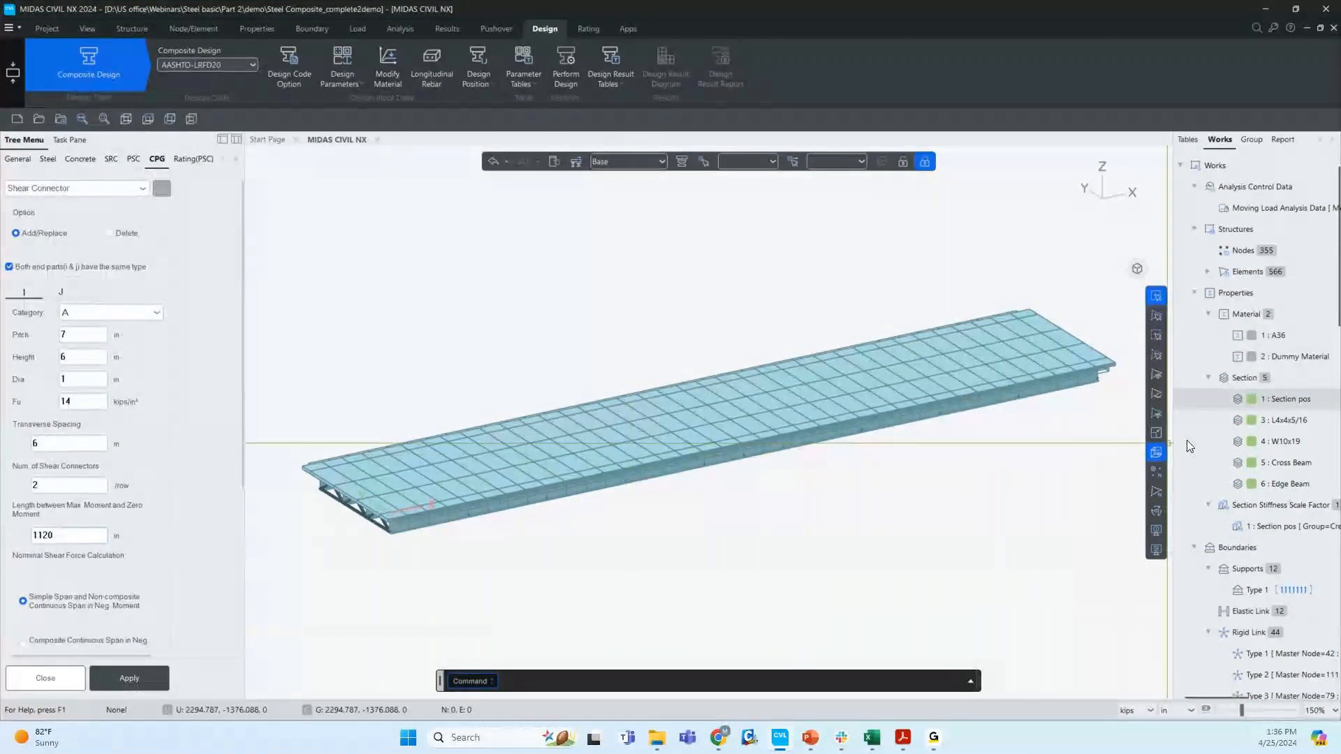
{"action": "left_click", "coordinate": [1306, 407]}
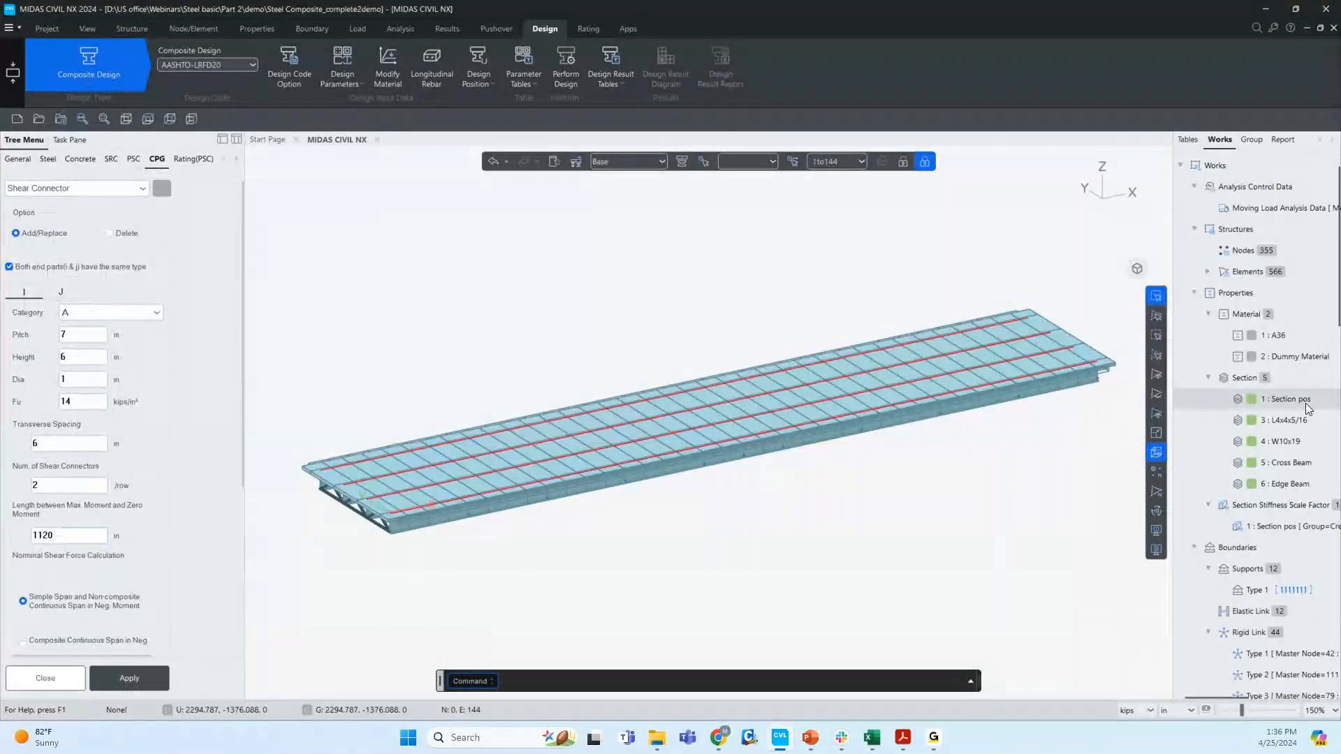
{"action": "scroll", "coordinate": [150, 627], "scroll_direction": "down", "scroll_amount": 1}
{"action": "left_click", "coordinate": [129, 678]}
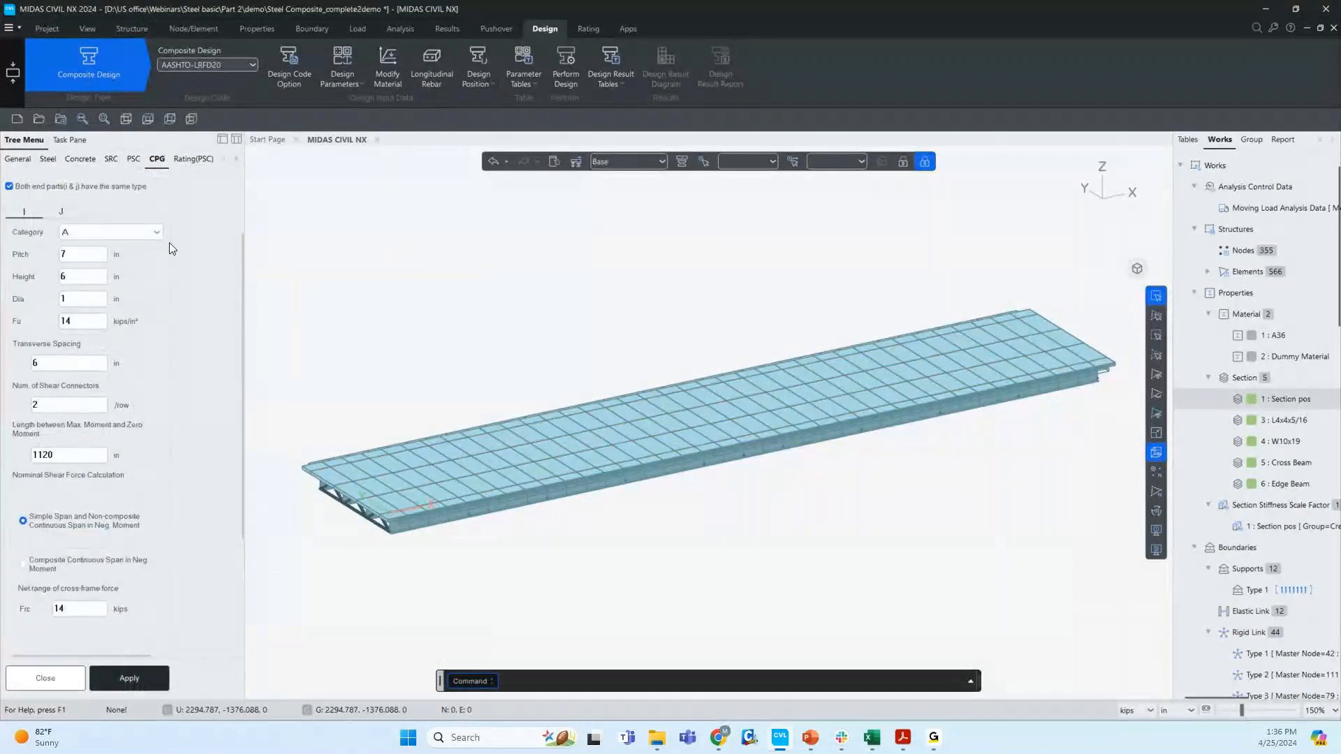
- Review the shear connector table for the girder elements, then close the shear connector settings and the table
{"action": "scroll", "coordinate": [172, 248], "scroll_direction": "up", "scroll_amount": 1}
{"action": "left_click", "coordinate": [162, 187]}
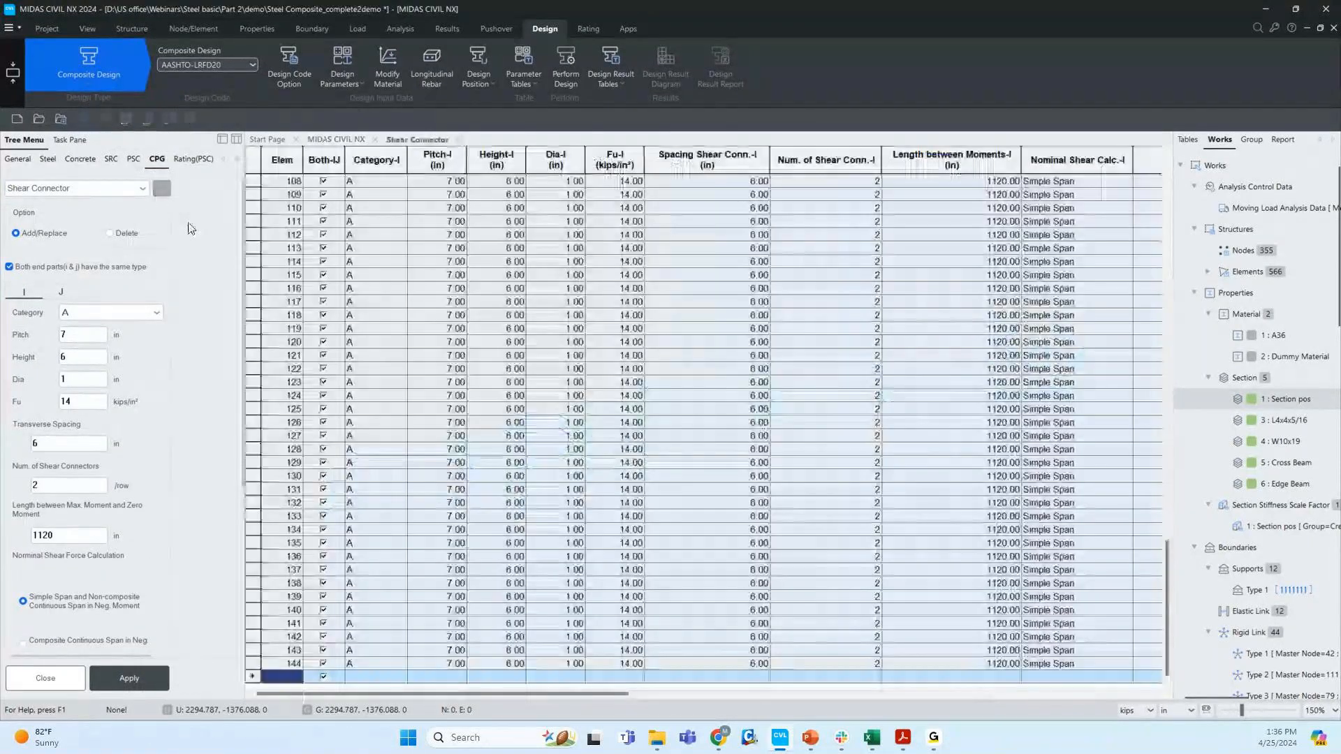
{"action": "scroll", "coordinate": [86, 671], "scroll_direction": "down", "scroll_amount": 1}
{"action": "left_click", "coordinate": [82, 674]}
{"action": "left_click", "coordinate": [458, 141]}
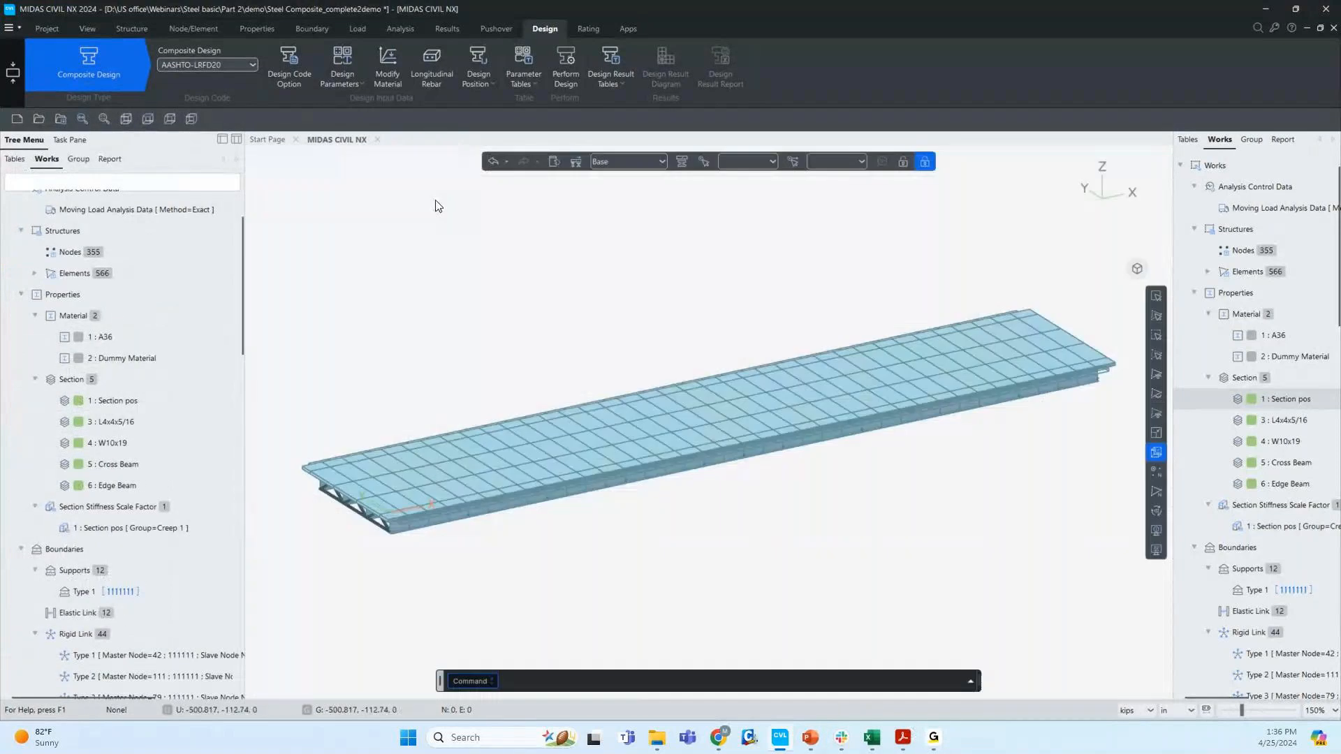
- Switch to the PDF guide to check for remaining steps after the shear connector details, then return to MIDAS CIVIL NX
{"action": "key", "text": "alt+Tab"}
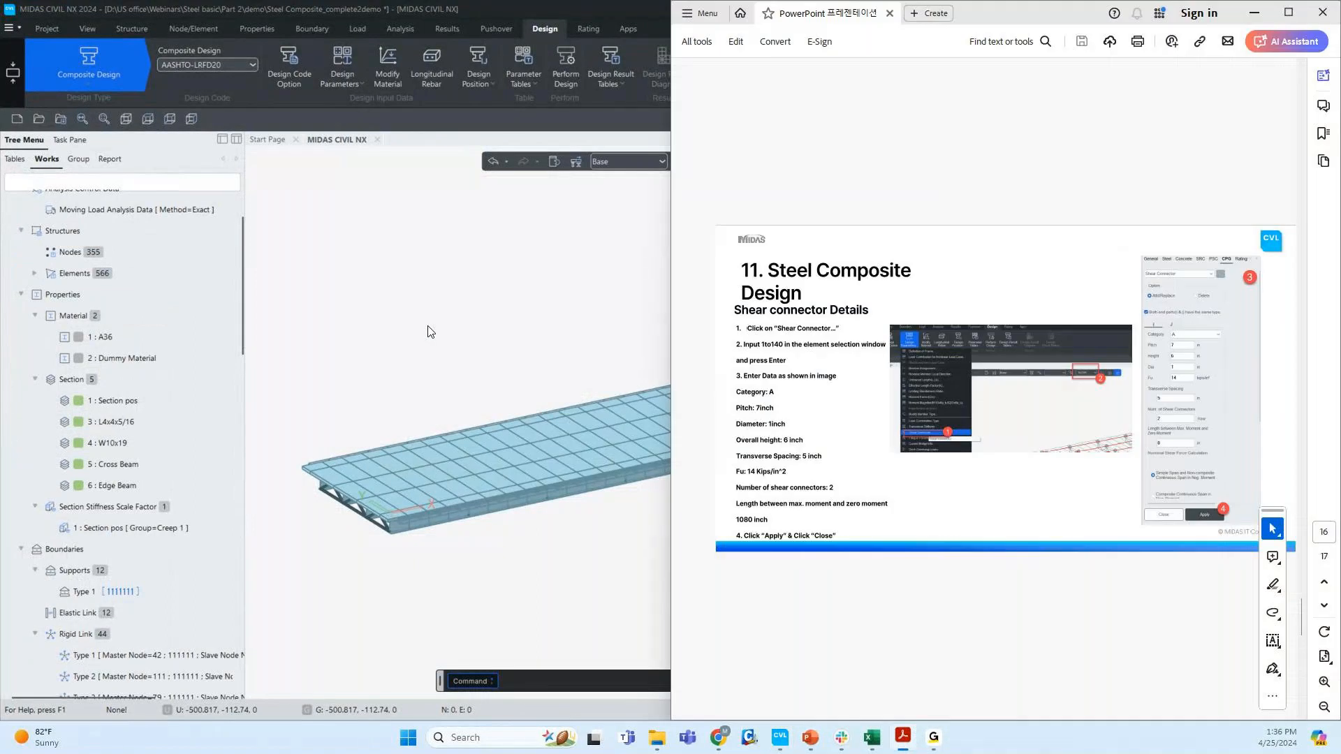
{"action": "left_click", "coordinate": [1287, 12]}
{"action": "scroll", "coordinate": [1041, 306], "scroll_direction": "down", "scroll_amount": 1}
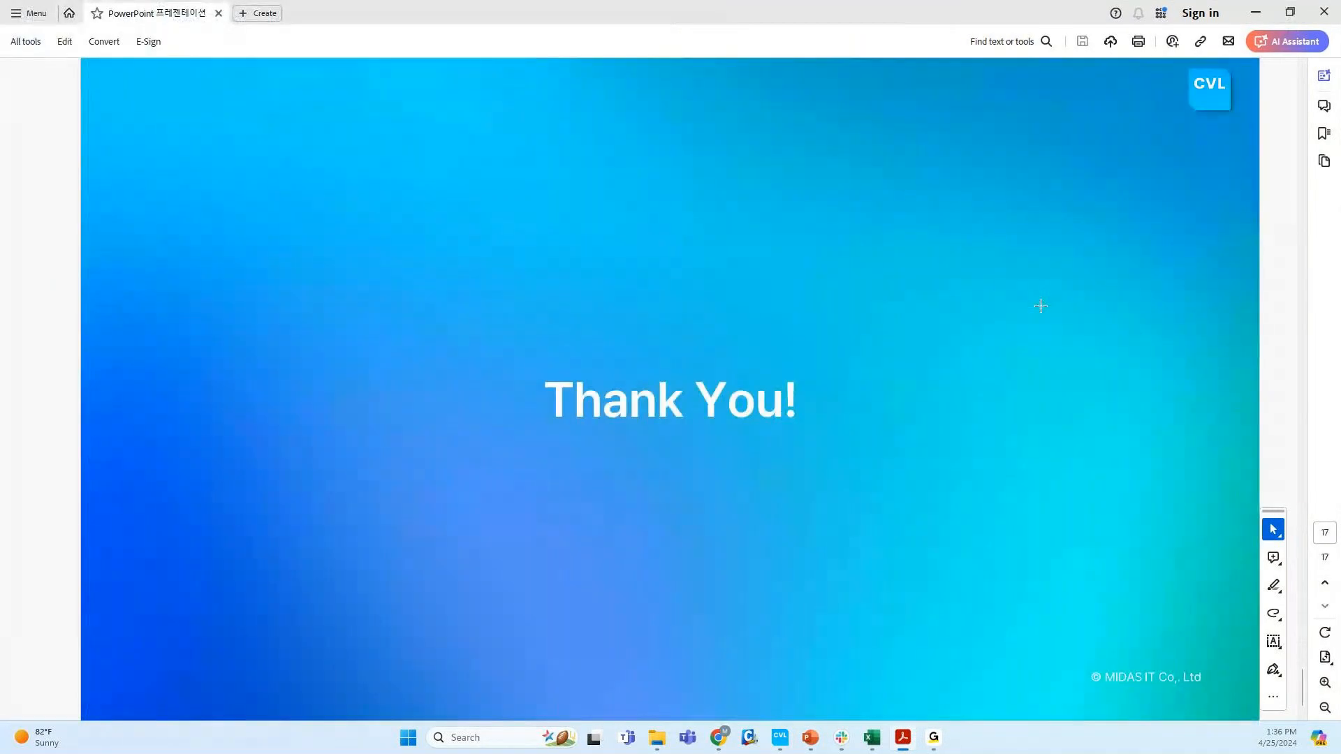
{"action": "left_click", "coordinate": [1255, 13]}
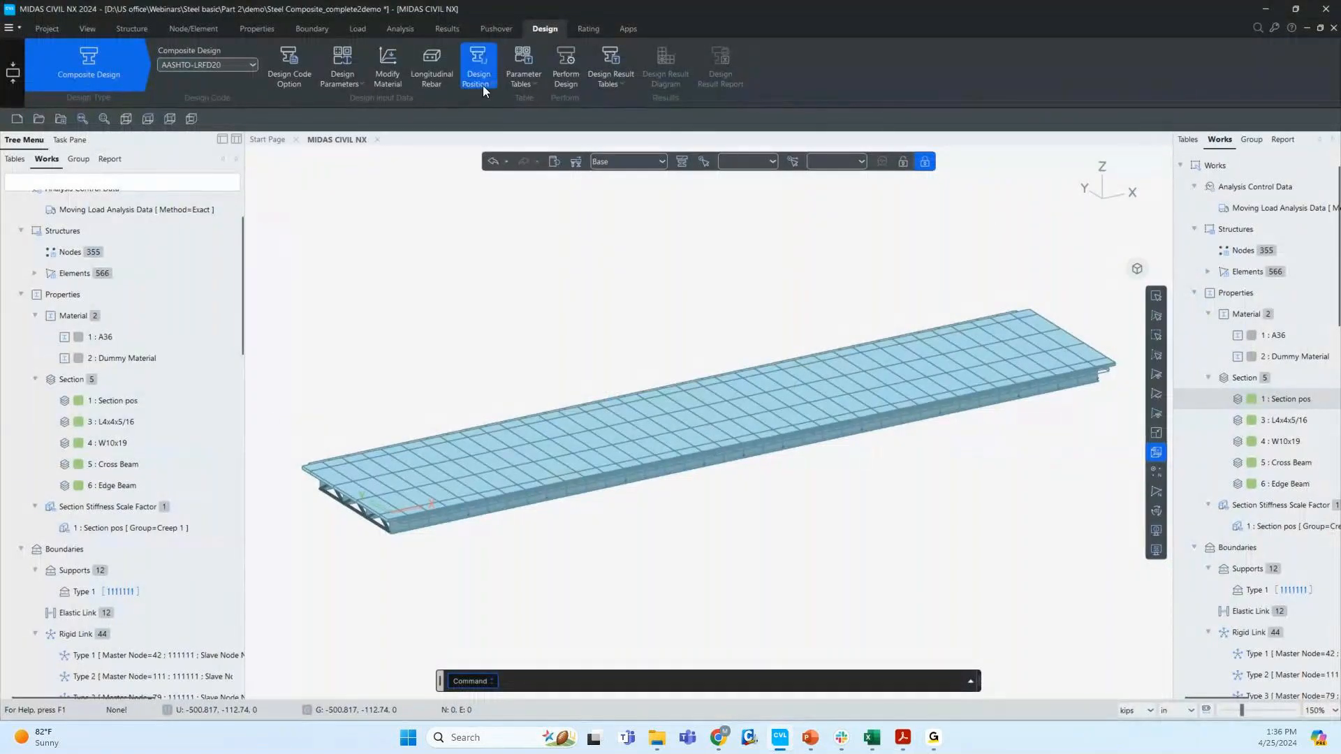
- Perform the composite steel girder design with the defined AASHTO-LRFD20 parameters
{"action": "left_click", "coordinate": [352, 85]}
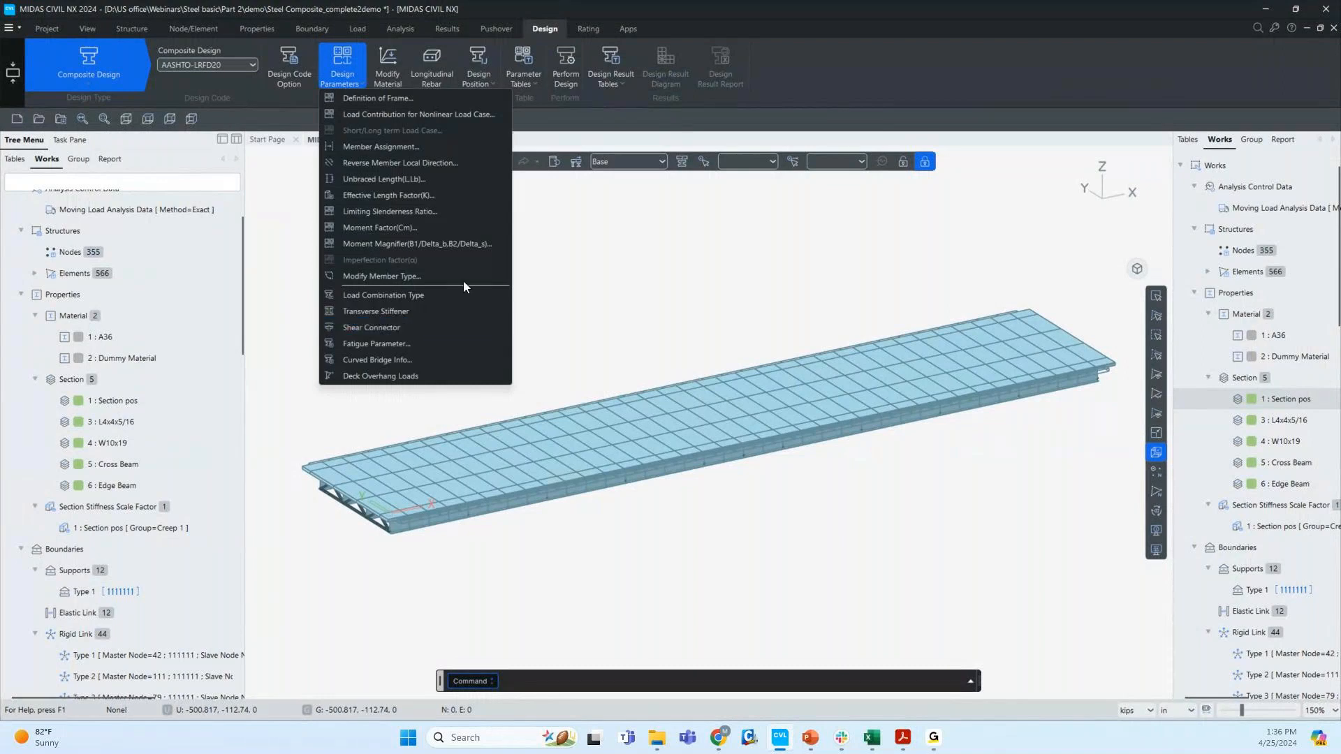
{"action": "left_click", "coordinate": [566, 252]}
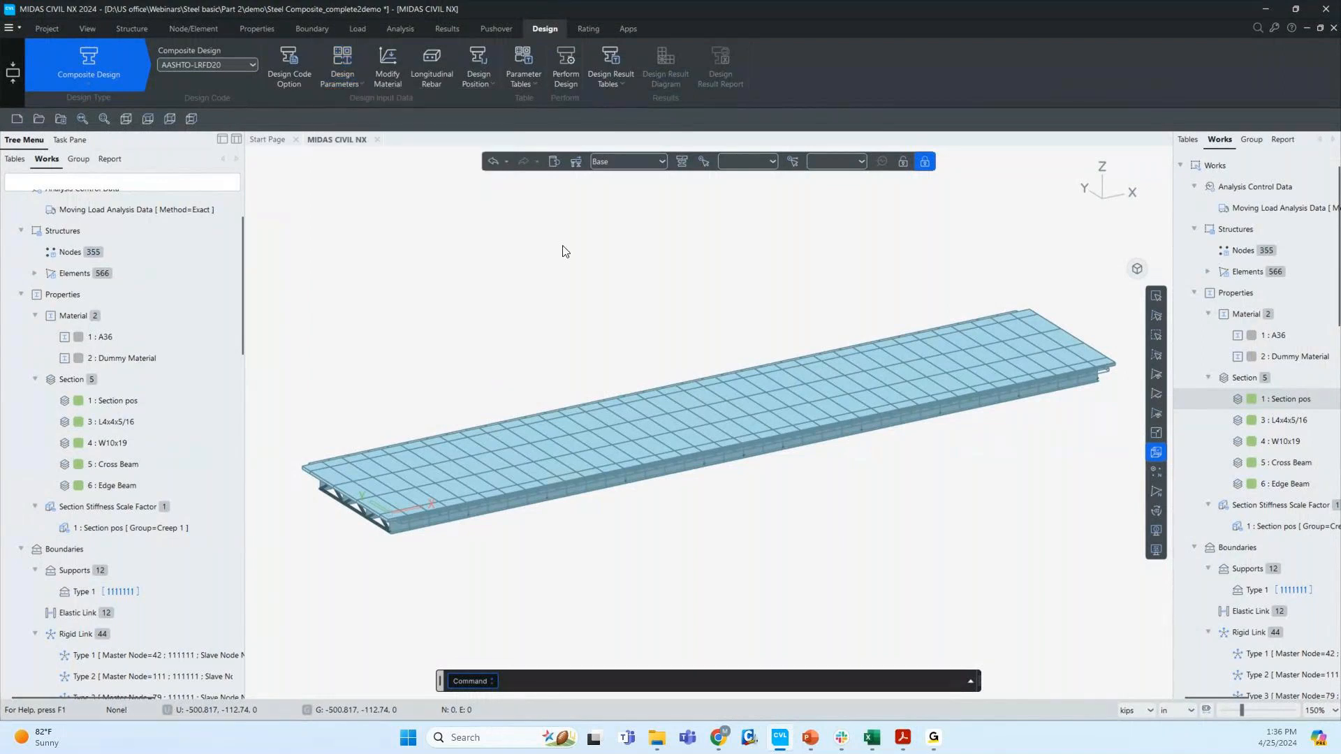
{"action": "left_click", "coordinate": [562, 72]}
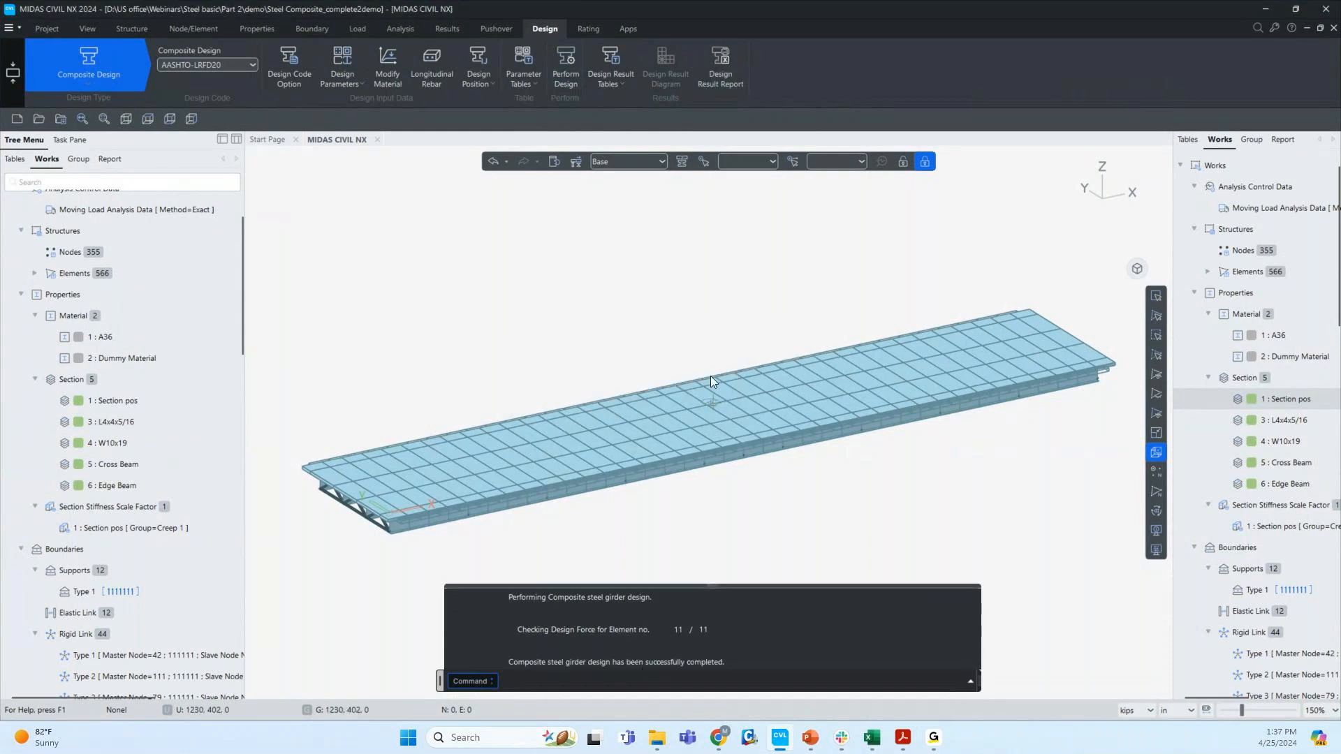
- Display the Strength Limit State design result tables for flexure and shear for elements 30to40
{"action": "left_click", "coordinate": [618, 86]}
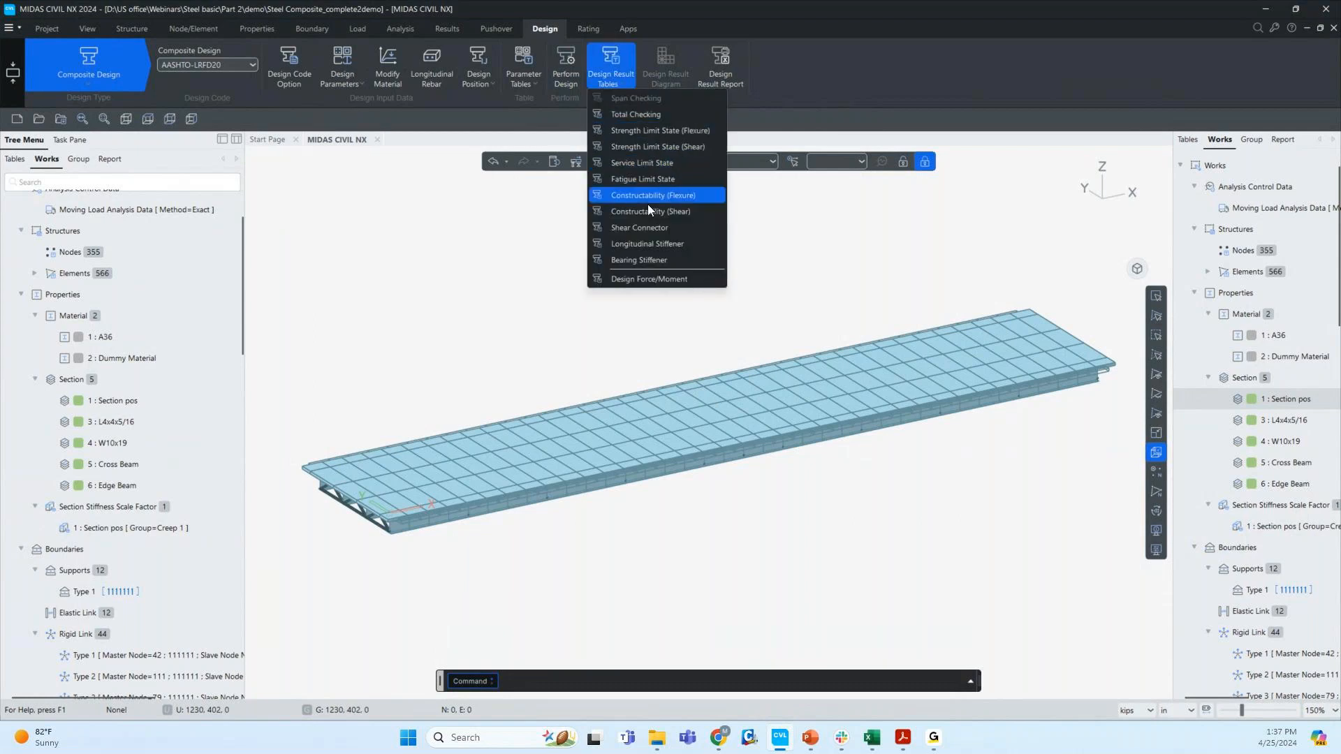
{"action": "left_click", "coordinate": [651, 132]}
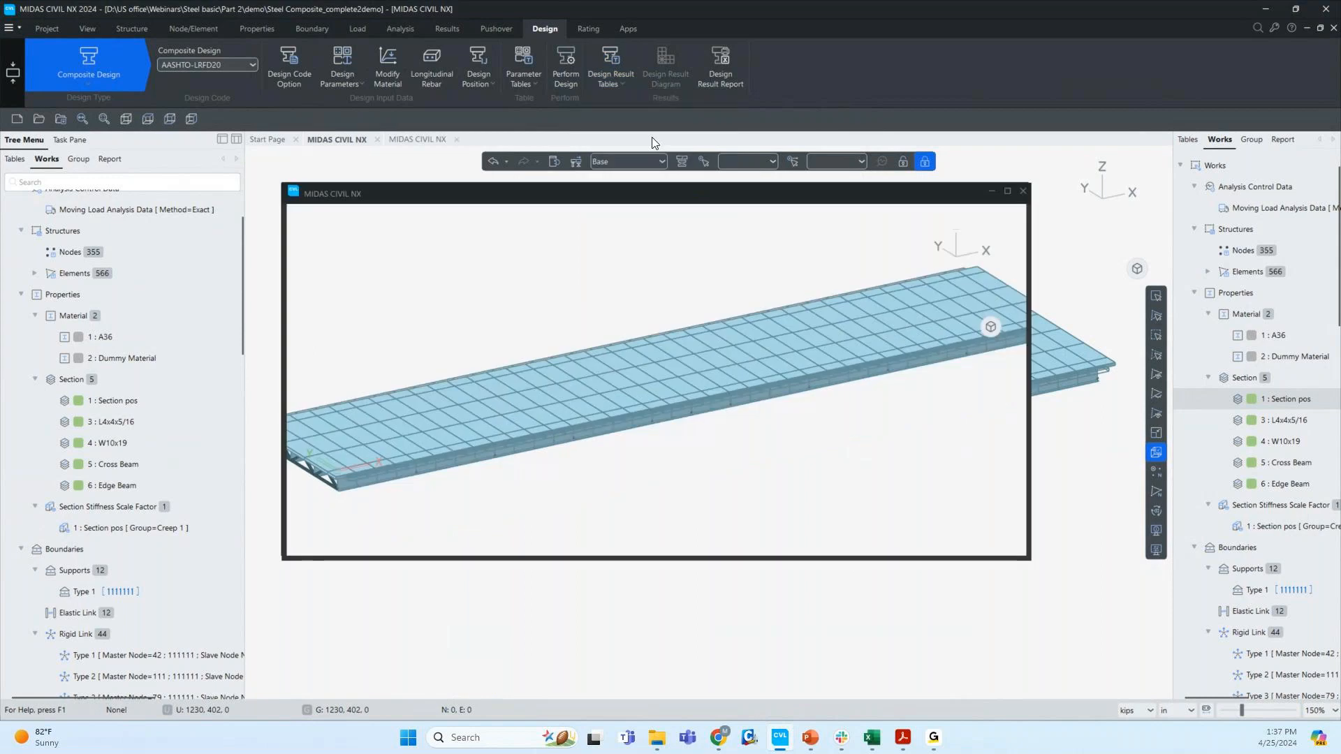
{"action": "left_click", "coordinate": [770, 495]}
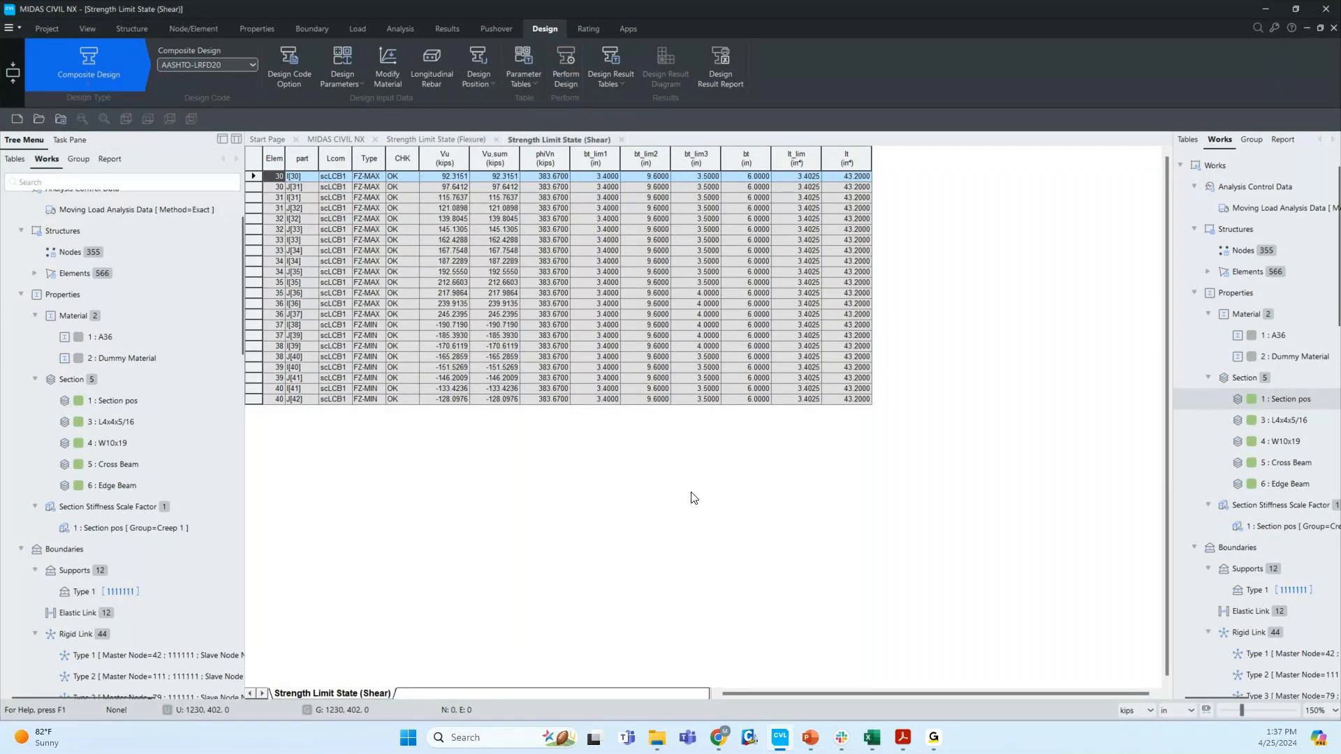
- Examine the Service Limit State table for elements 30to40, checking element 36 at part J in negative flexure, and close the result tables
{"action": "left_click", "coordinate": [608, 77]}
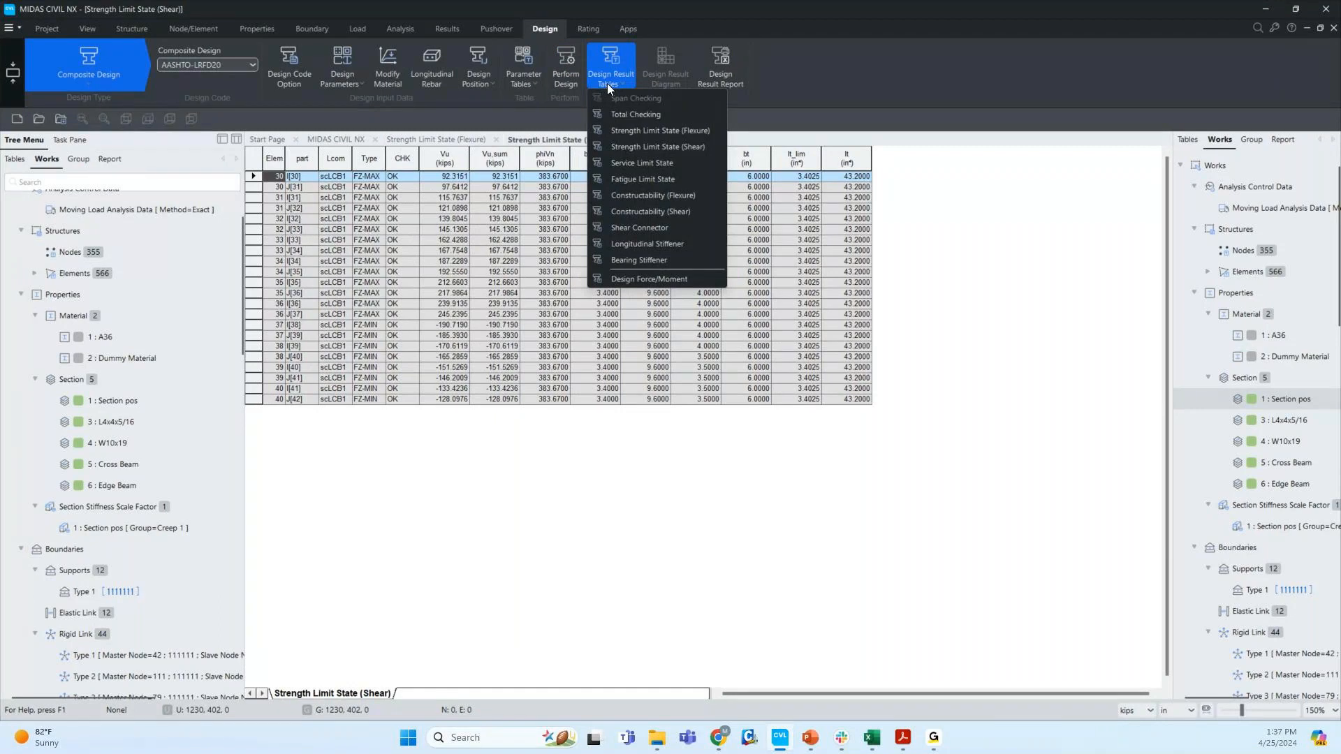
{"action": "left_click", "coordinate": [639, 163]}
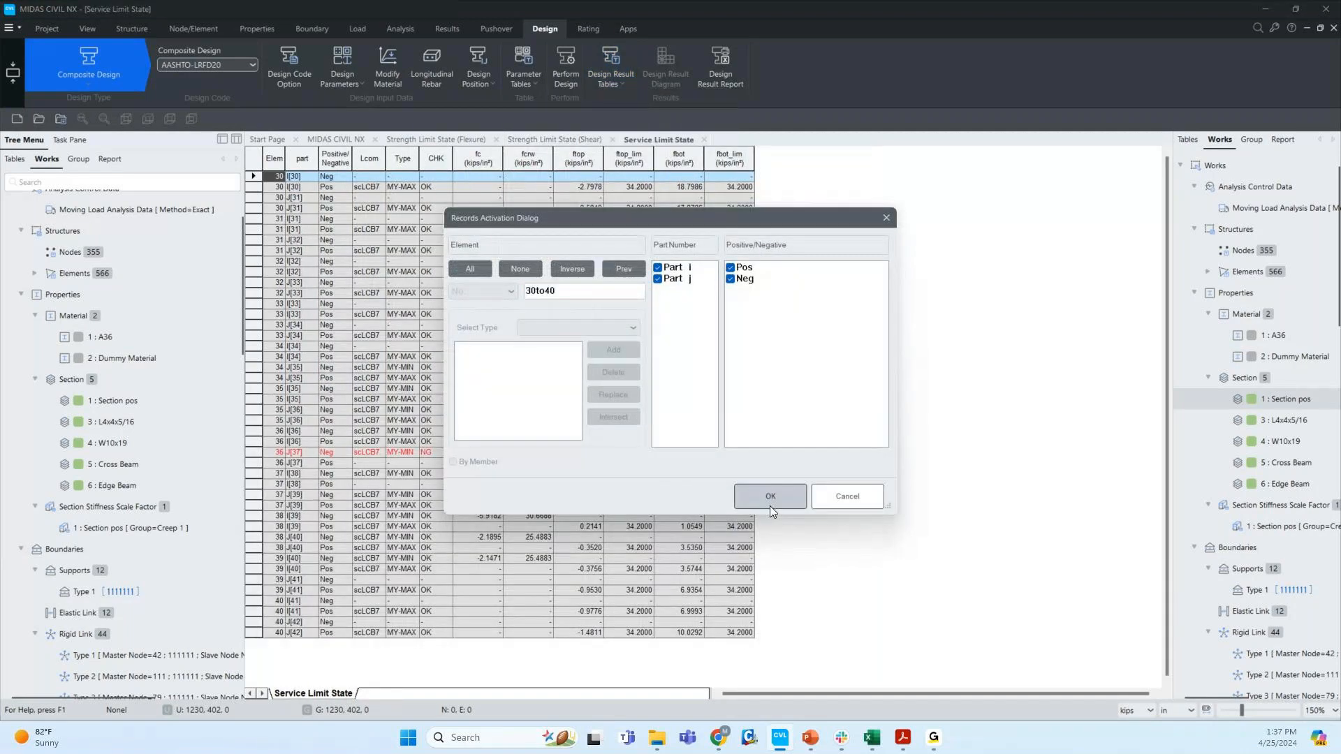
{"action": "left_click", "coordinate": [770, 497]}
{"action": "left_click", "coordinate": [520, 454]}
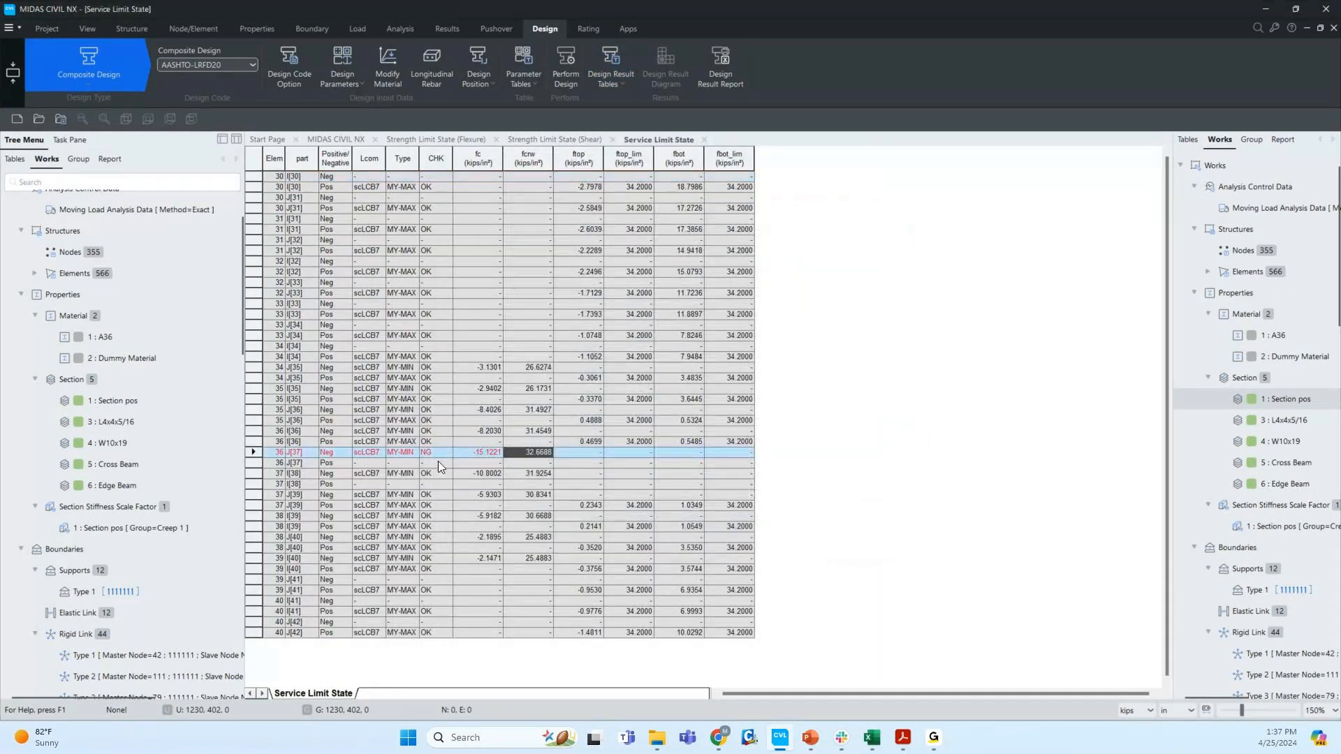
{"action": "key", "text": "Down"}
{"action": "key", "text": "Right"}
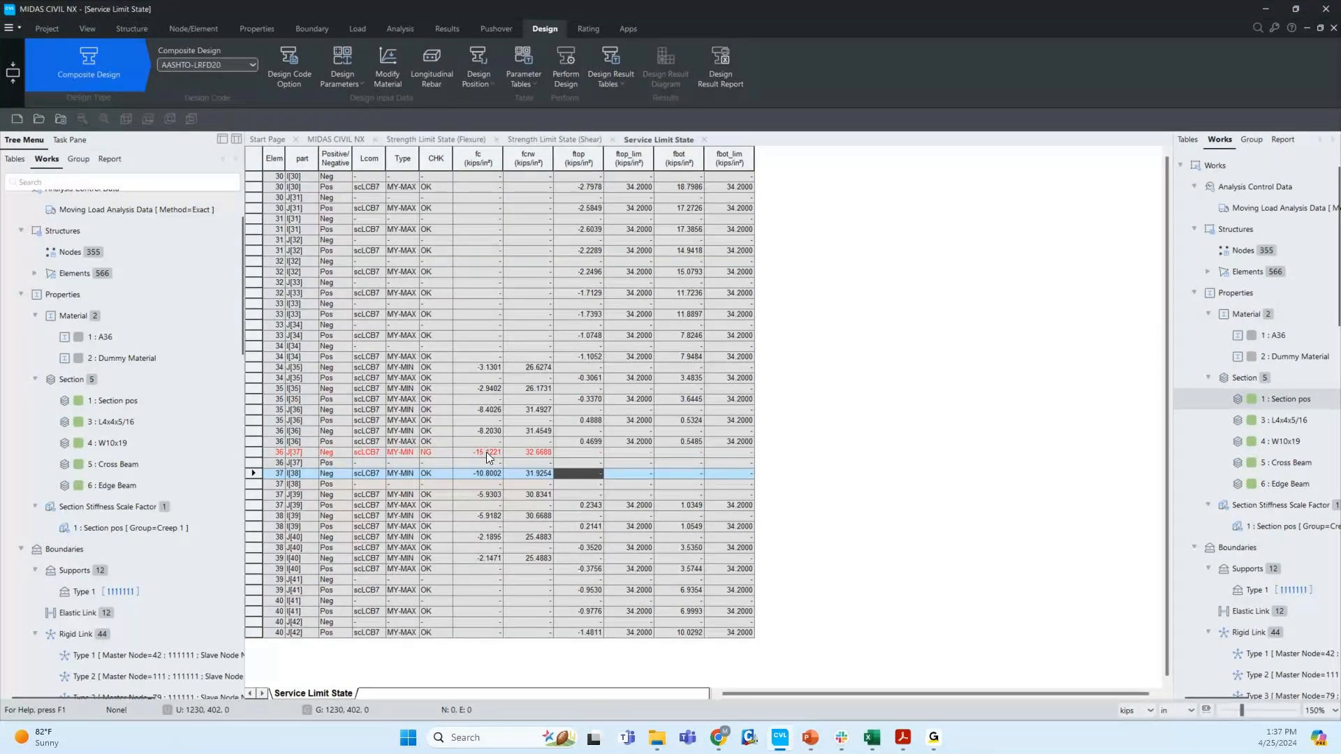
{"action": "left_click", "coordinate": [704, 140]}
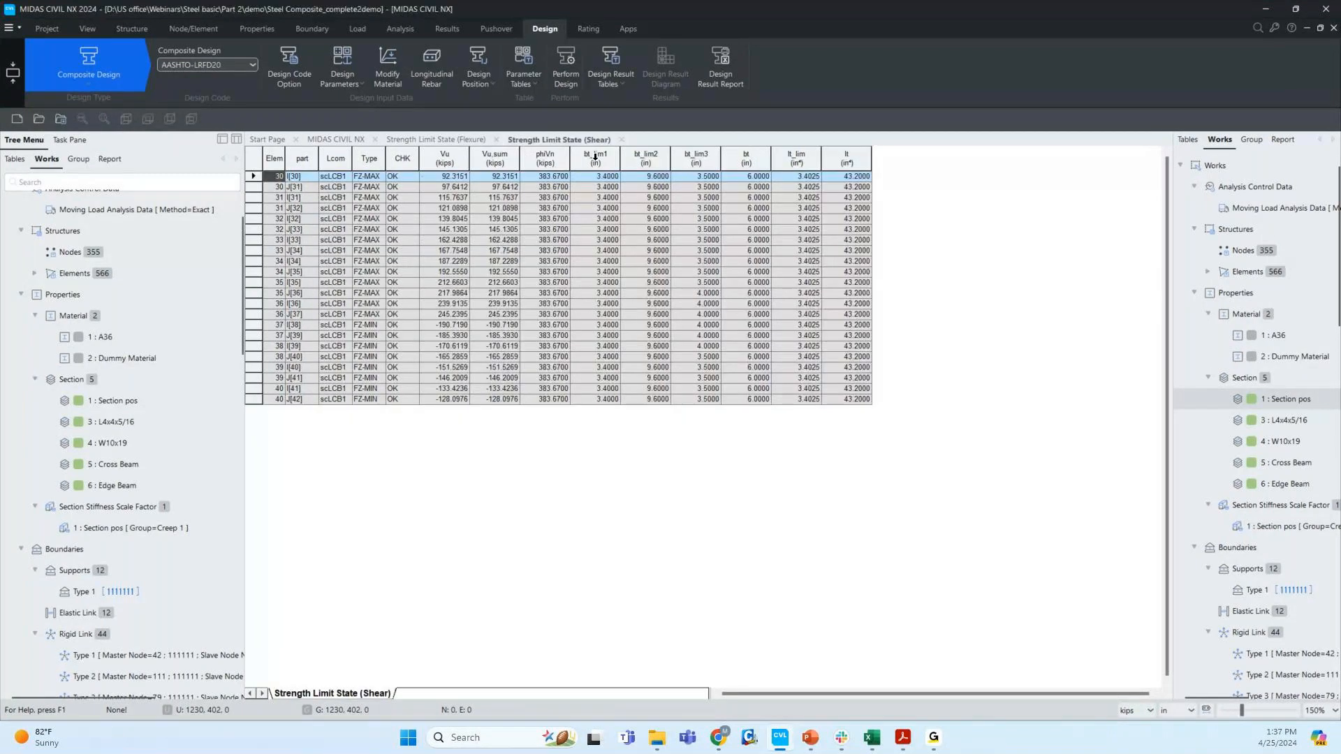
{"action": "left_click", "coordinate": [621, 139]}
{"action": "left_click", "coordinate": [497, 140]}
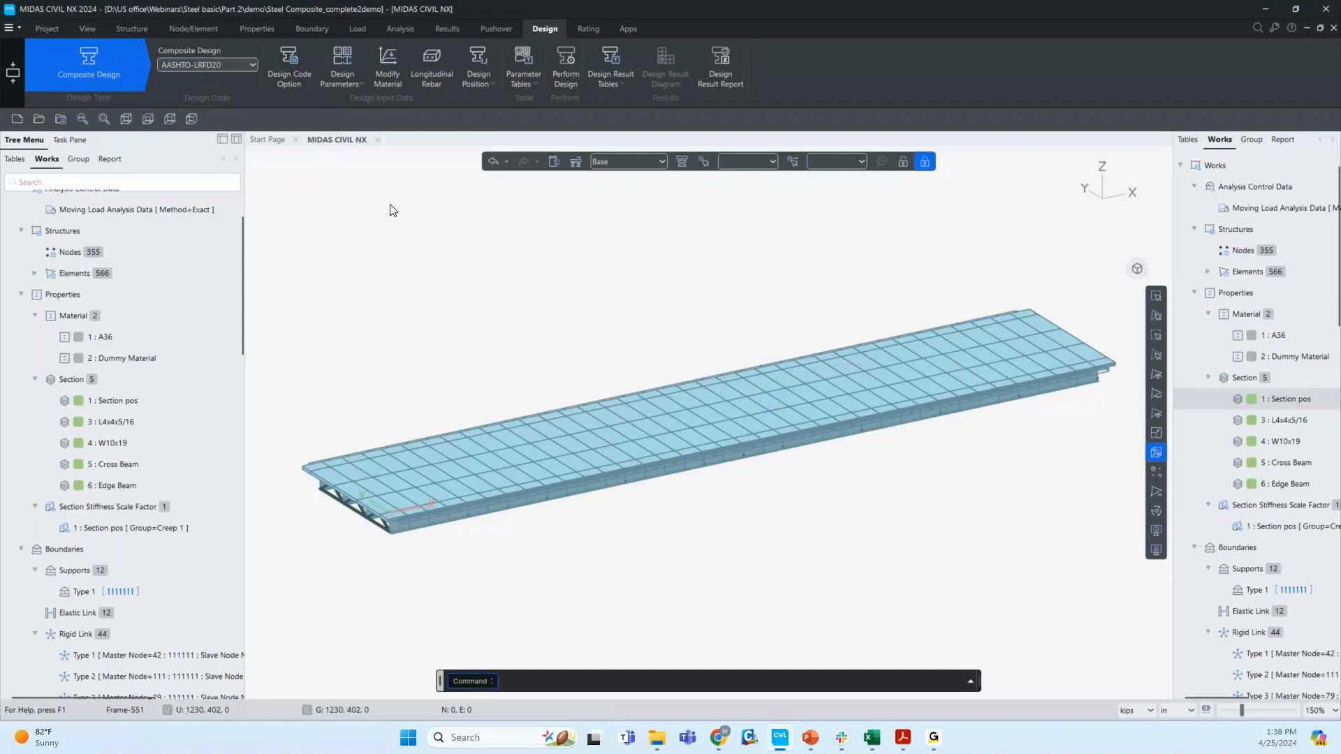
- In the Position for Design Output table, set the second entry to element 36 at position I and close the position settings
{"action": "left_click", "coordinate": [721, 86]}
{"action": "left_click", "coordinate": [490, 86]}
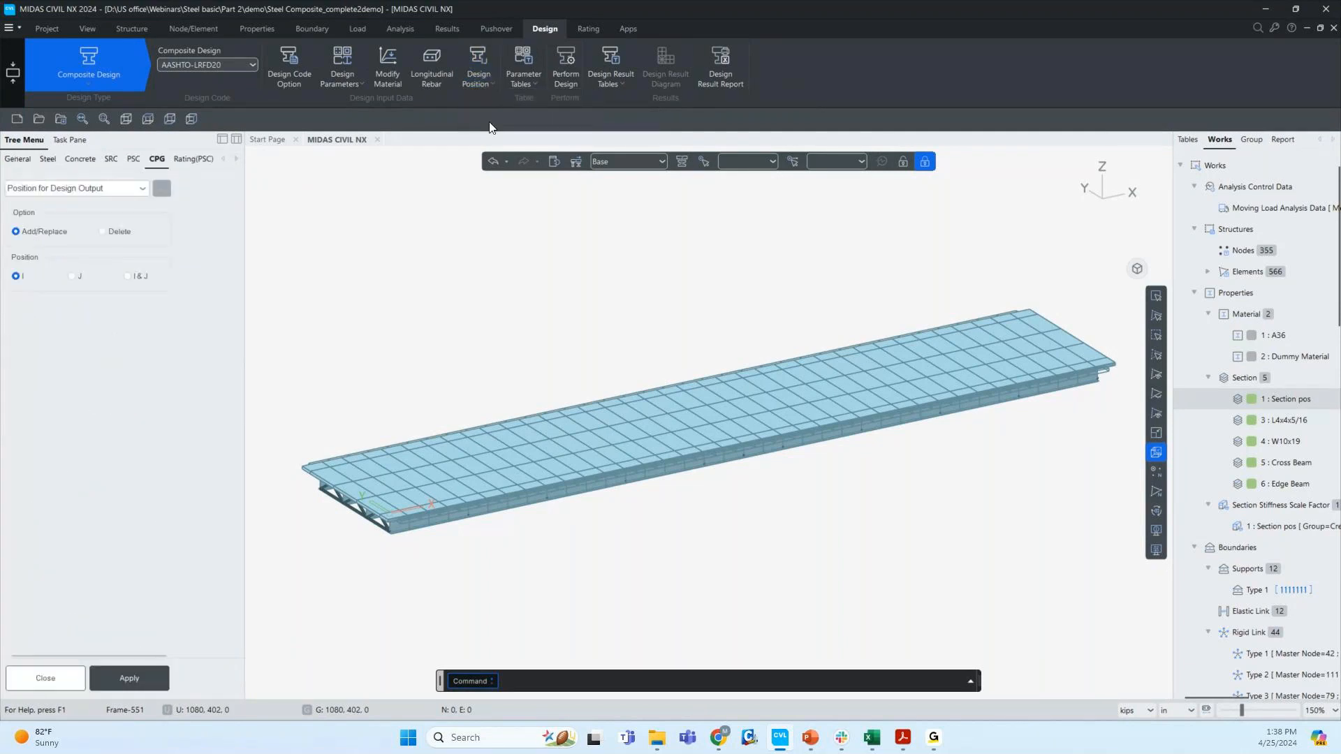
{"action": "left_click", "coordinate": [162, 187]}
{"action": "left_click", "coordinate": [295, 169]}
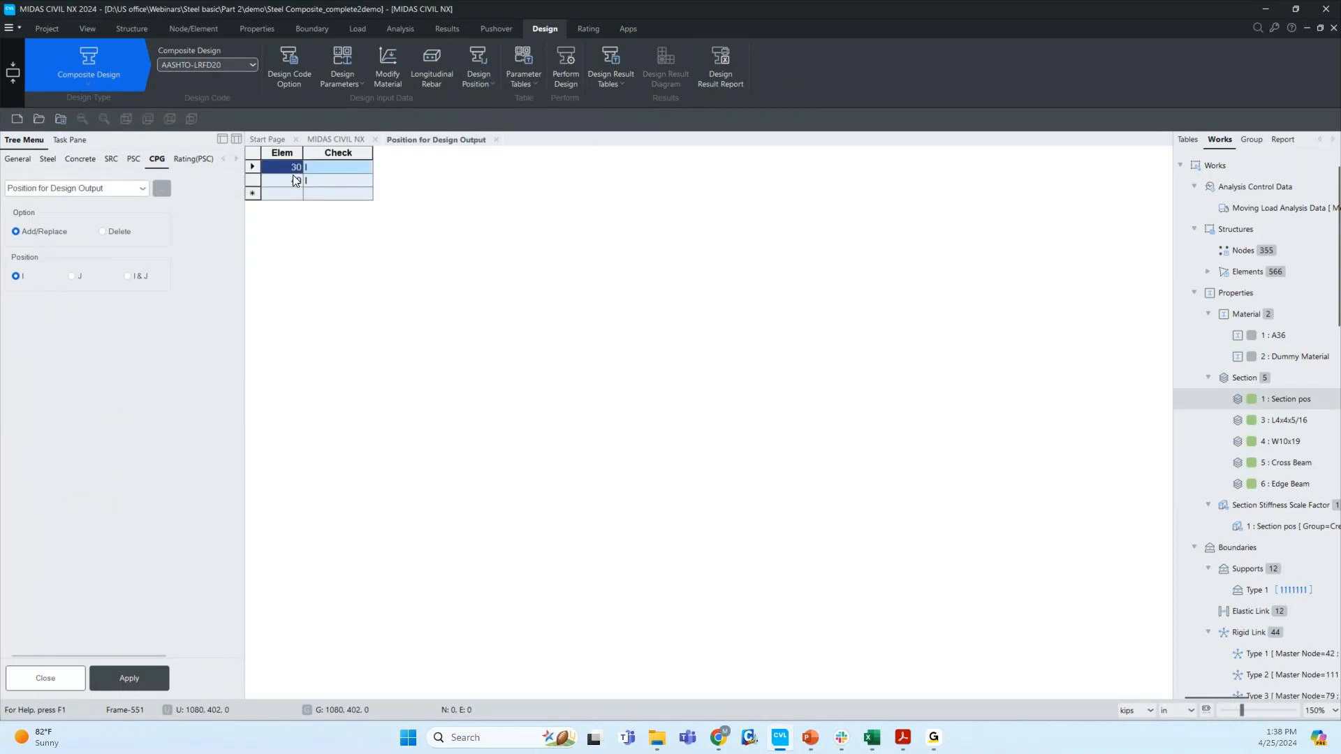
{"action": "left_click", "coordinate": [294, 183]}
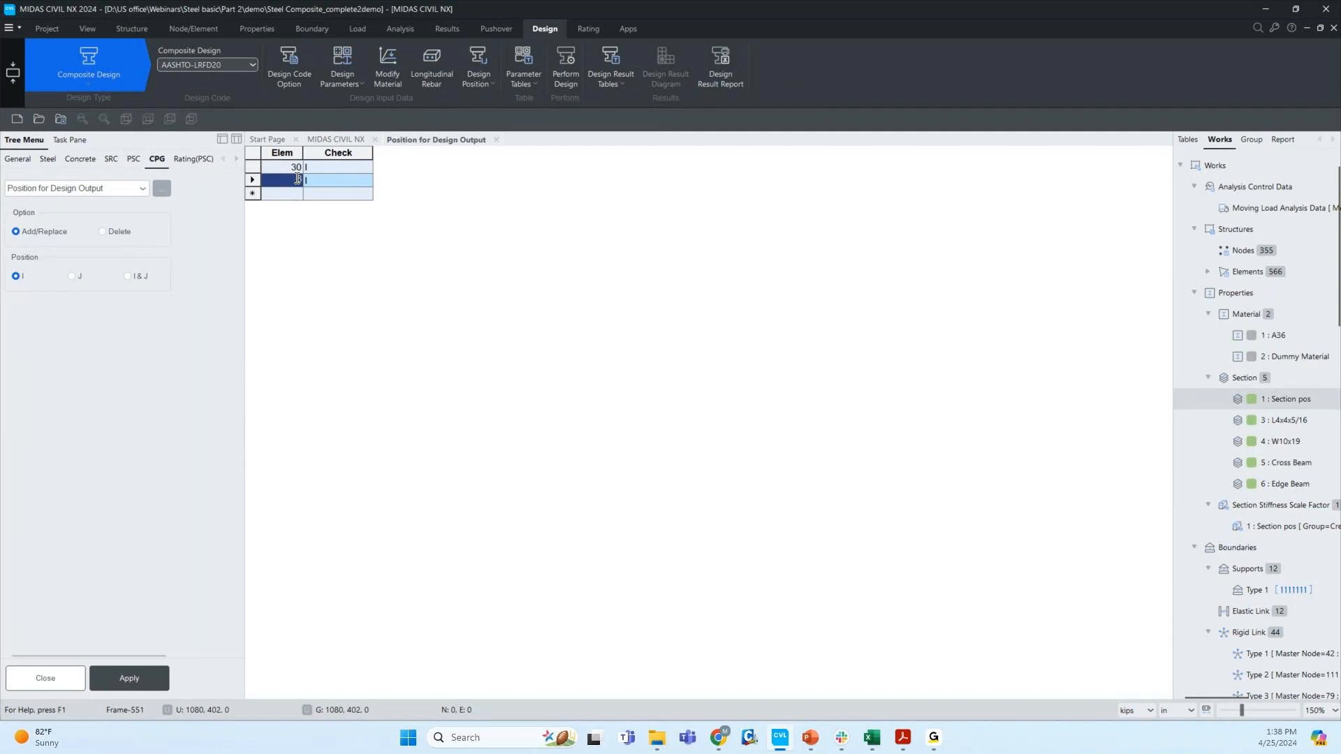
{"action": "left_click", "coordinate": [292, 194]}
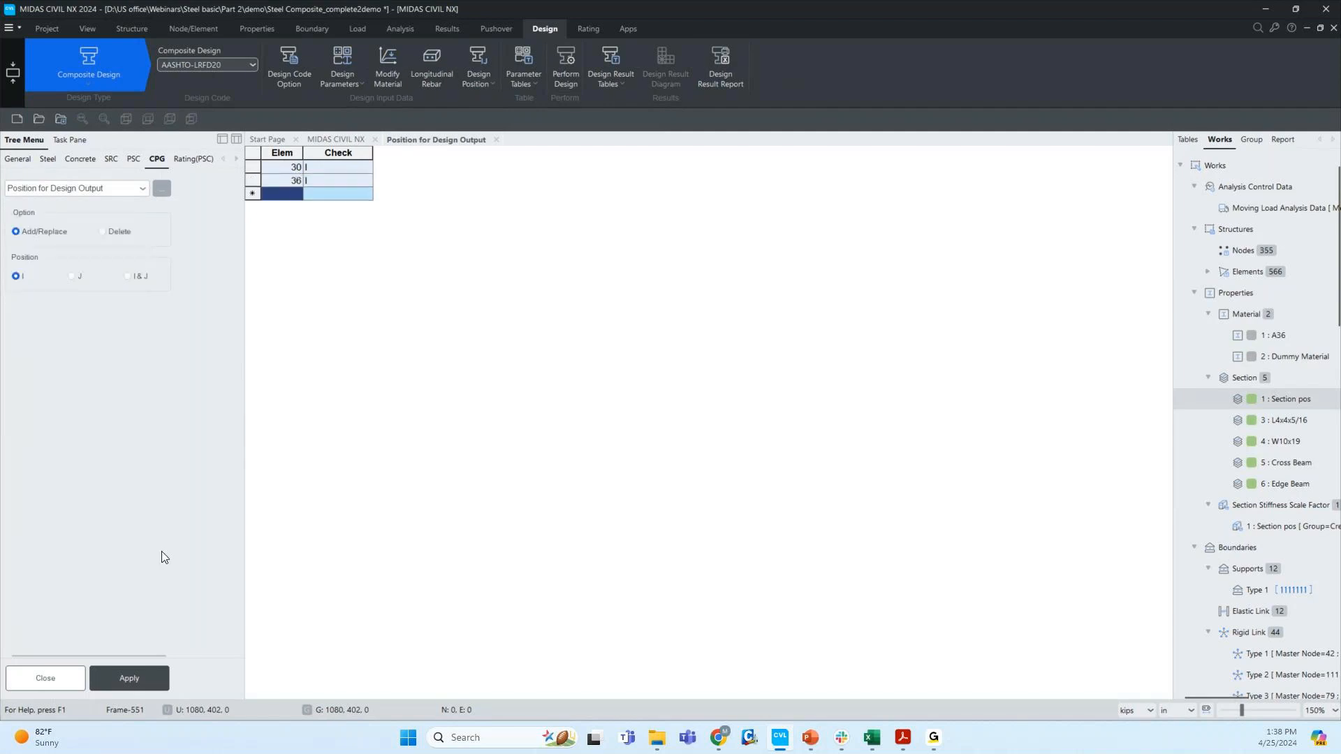
{"action": "left_click", "coordinate": [61, 675]}
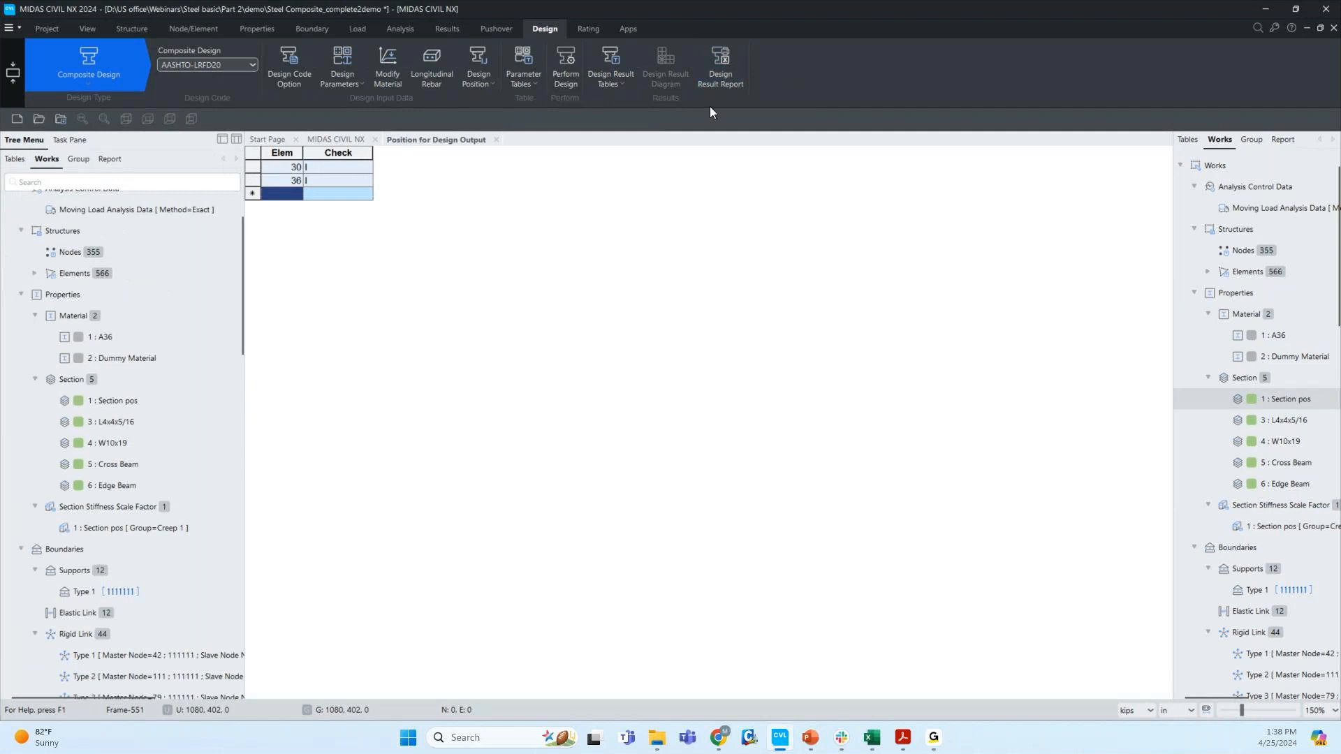
- Generate the design result report from the model view and save it as the Excel file Steel Composite_complete2demonew
{"action": "left_click", "coordinate": [343, 140]}
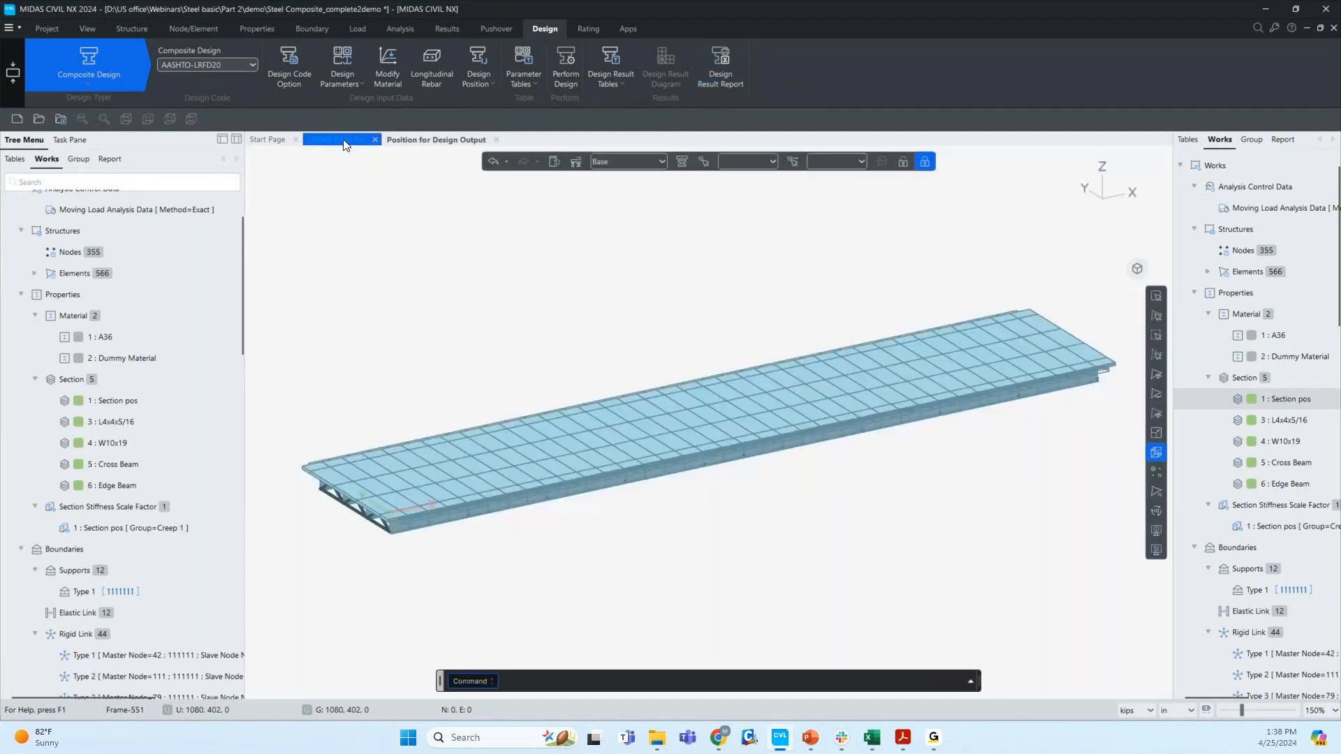
{"action": "left_click", "coordinate": [720, 64]}
{"action": "left_click", "coordinate": [624, 421]}
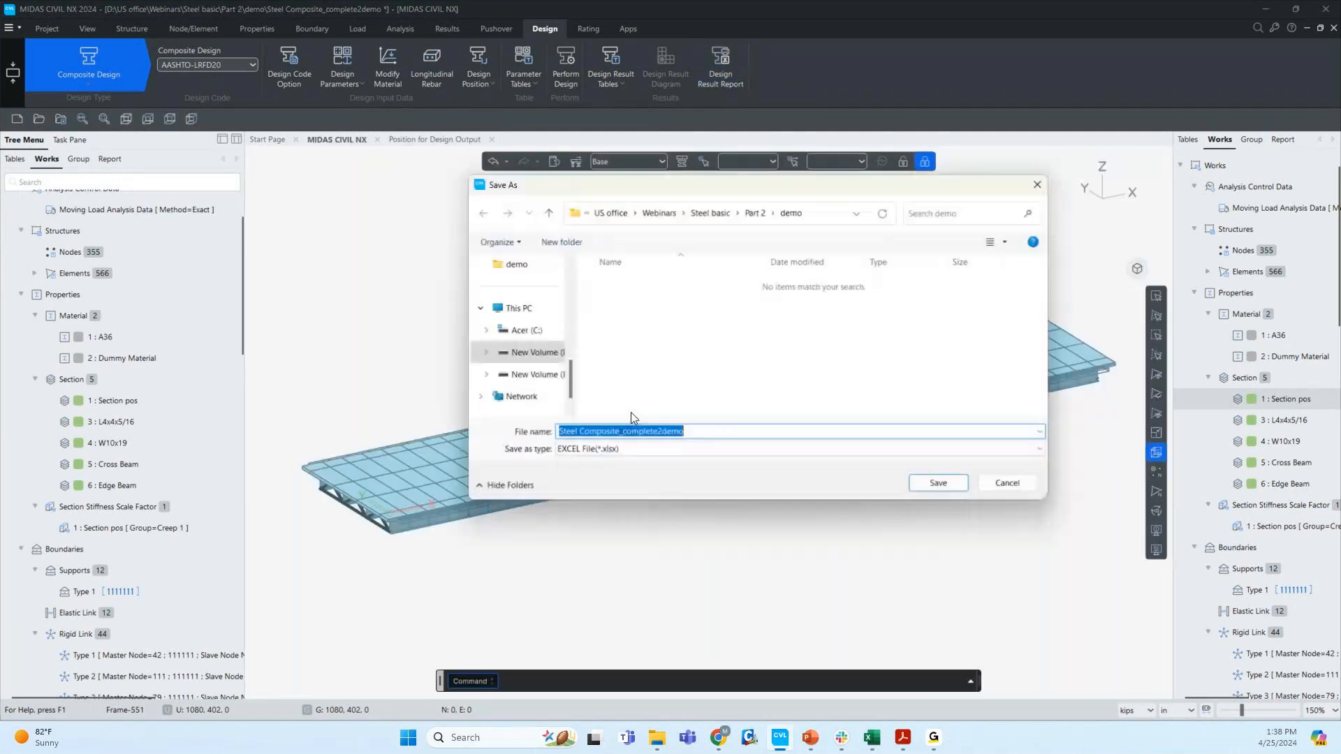
{"action": "left_click", "coordinate": [695, 434]}
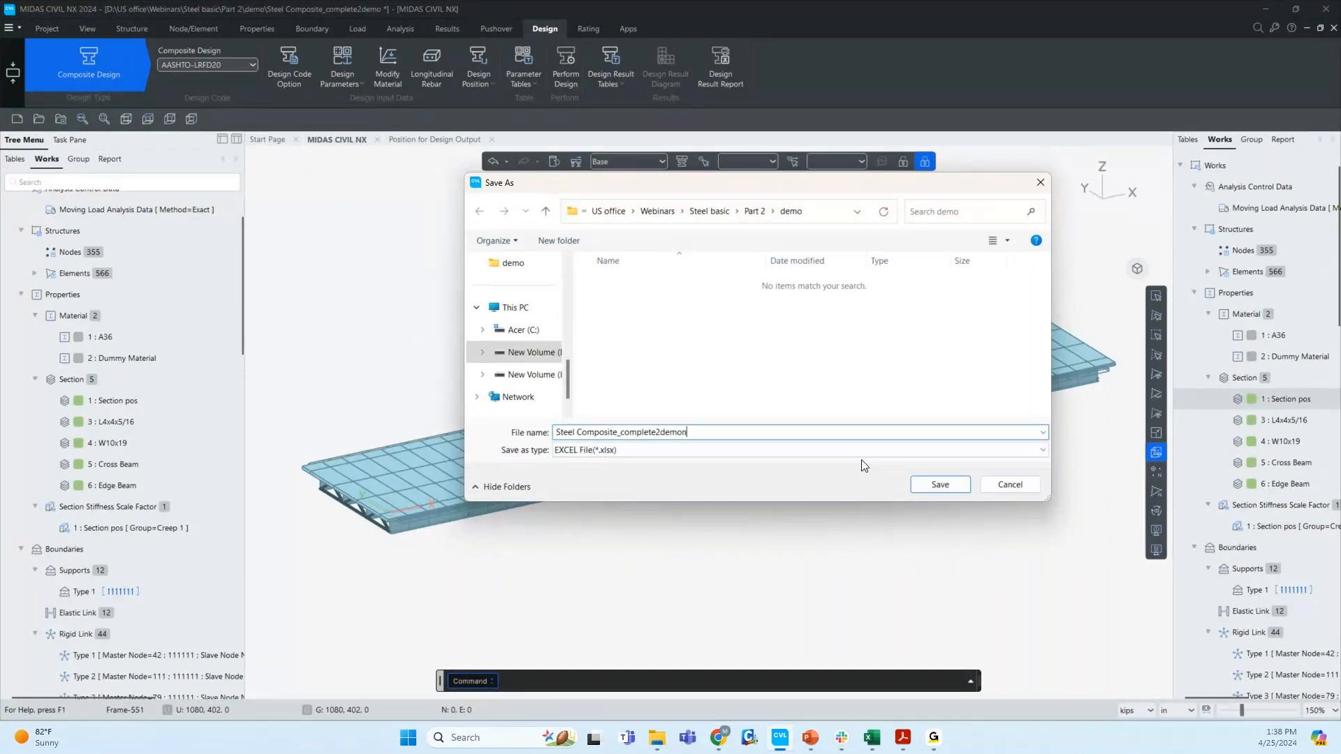
{"action": "left_click", "coordinate": [912, 482]}
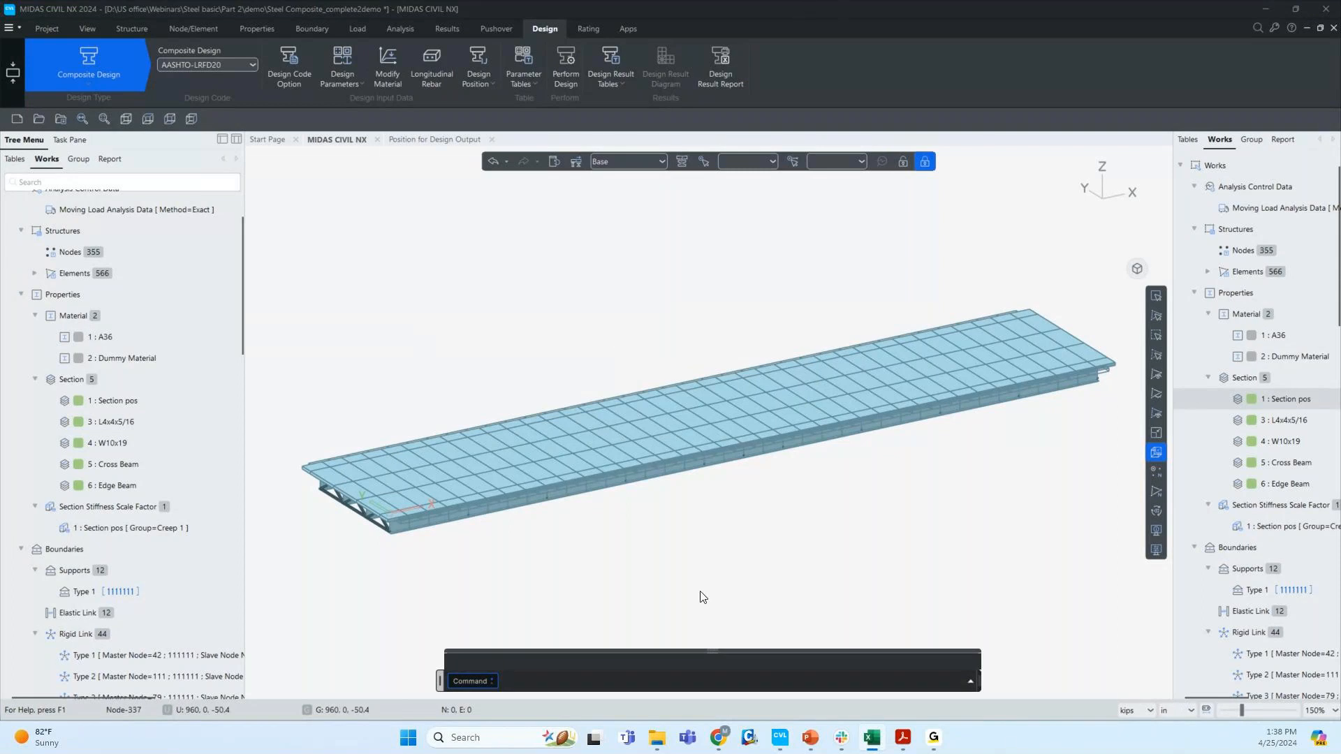
- Switch to the Excel report and examine the slab and girder properties on the 30_I sheet
{"action": "left_click", "coordinate": [872, 737]}
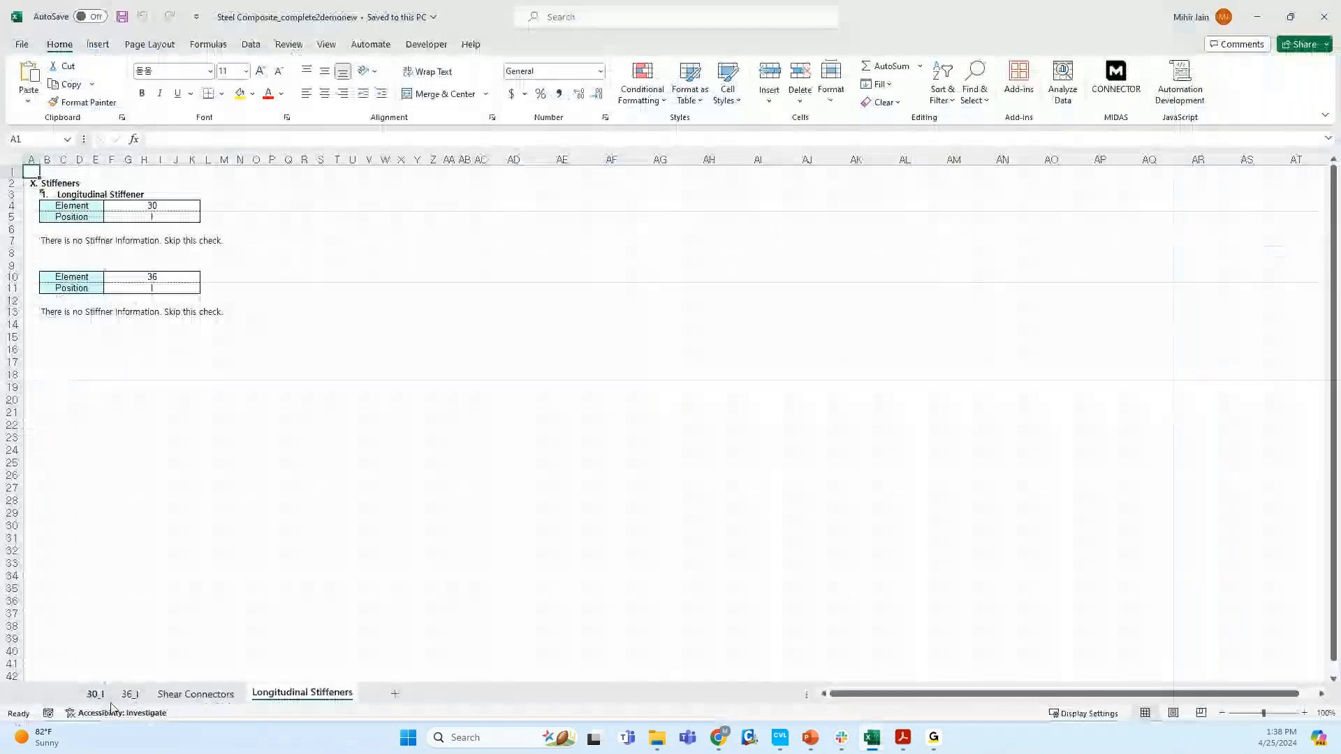
{"action": "left_click", "coordinate": [95, 694]}
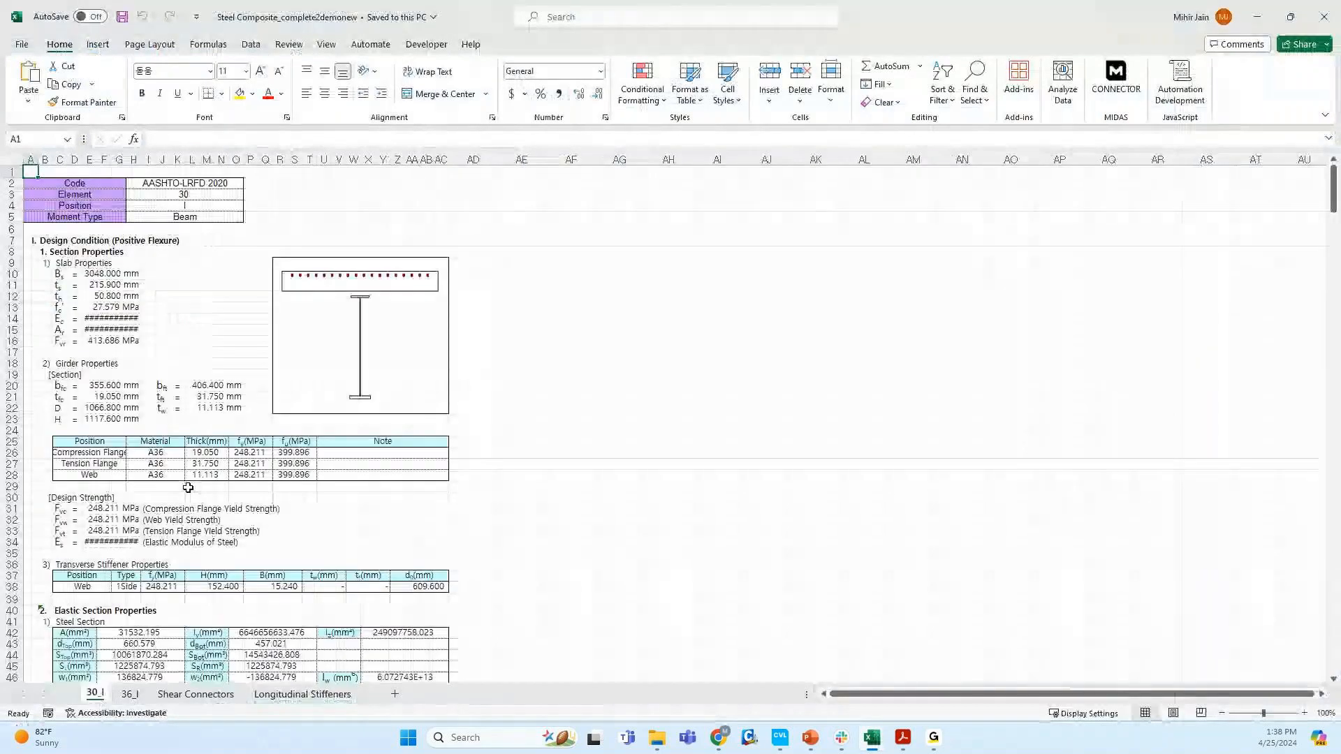
{"action": "scroll", "coordinate": [175, 492], "scroll_direction": "up", "scroll_amount": 4, "text": "ctrl"}
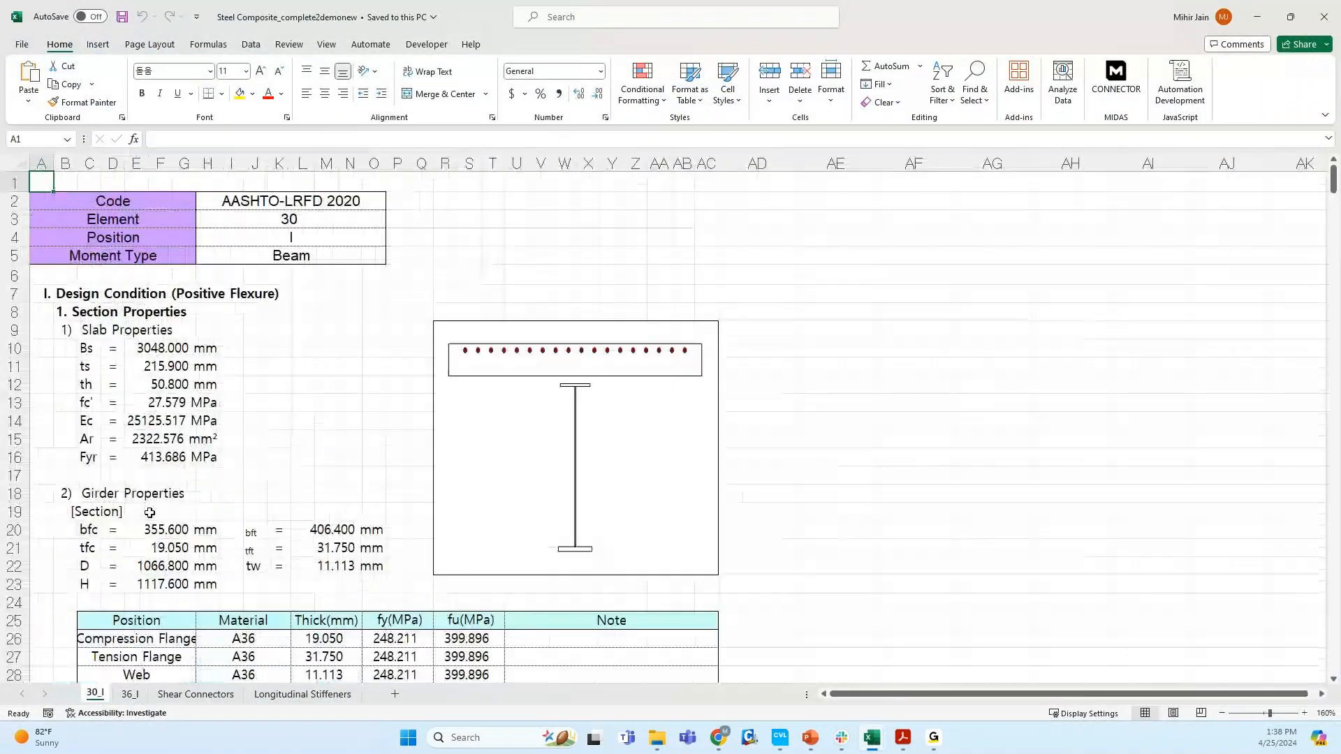
{"action": "scroll", "coordinate": [181, 461], "scroll_direction": "down", "scroll_amount": 2}
{"action": "scroll", "coordinate": [180, 458], "scroll_direction": "down", "scroll_amount": 1}
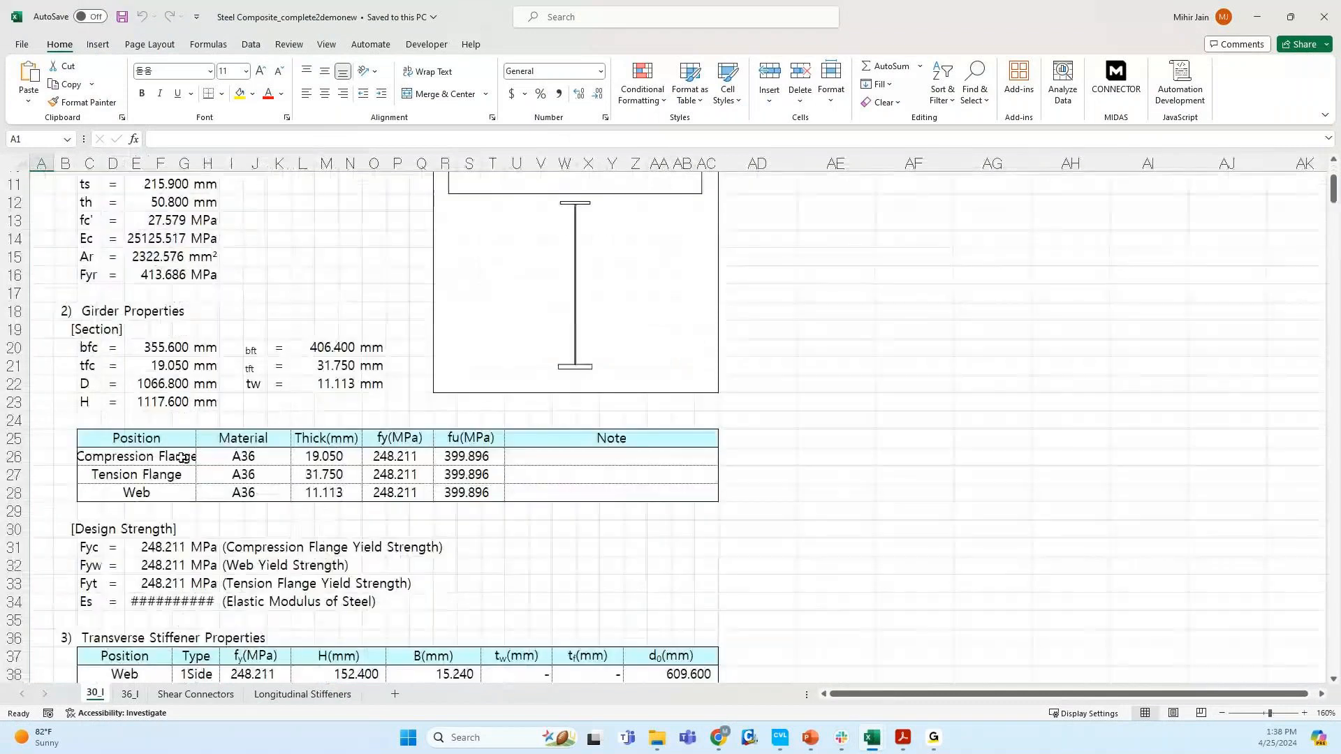
{"action": "scroll", "coordinate": [181, 457], "scroll_direction": "up", "scroll_amount": 4}
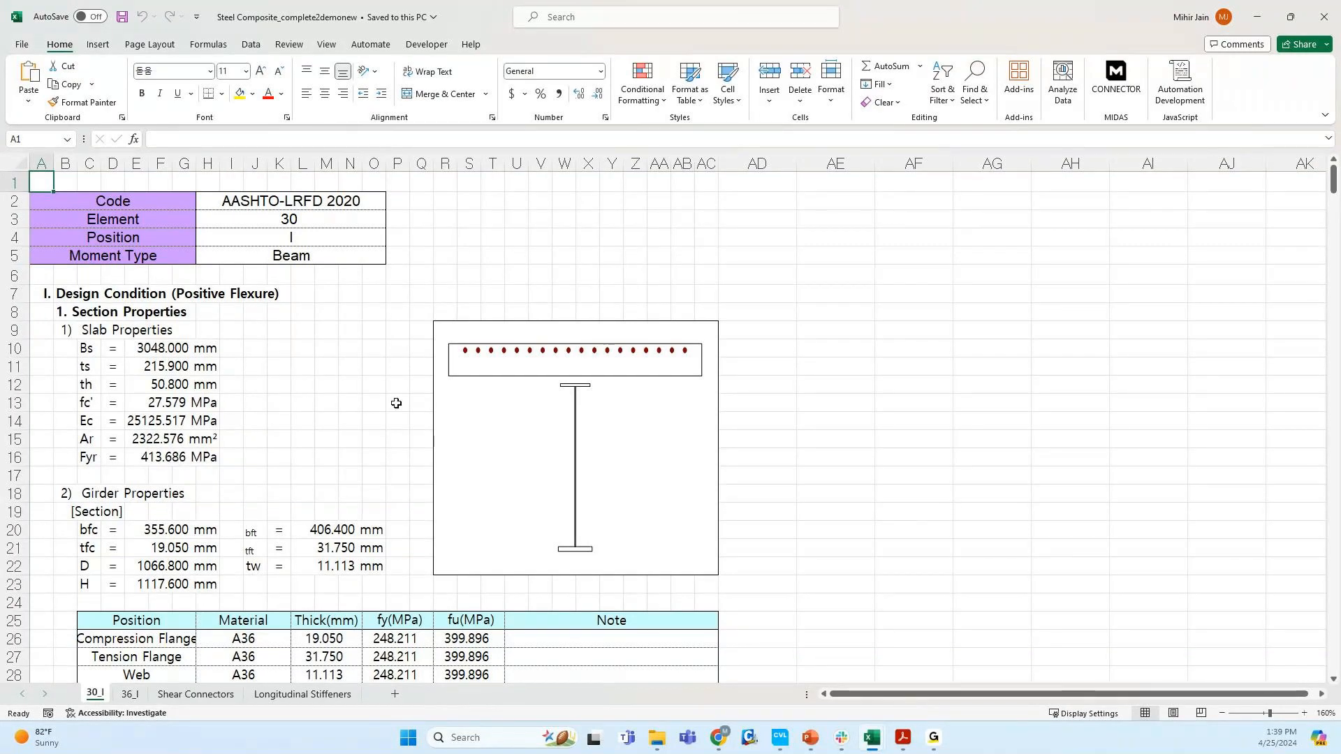
- Examine the 30_I sheet's positive flexure data, from slab, girder and stiffener properties through elastic section properties, design forces and stresses
{"action": "scroll", "coordinate": [314, 272], "scroll_direction": "down", "scroll_amount": 1}
{"action": "scroll", "coordinate": [314, 272], "scroll_direction": "up", "scroll_amount": 1}
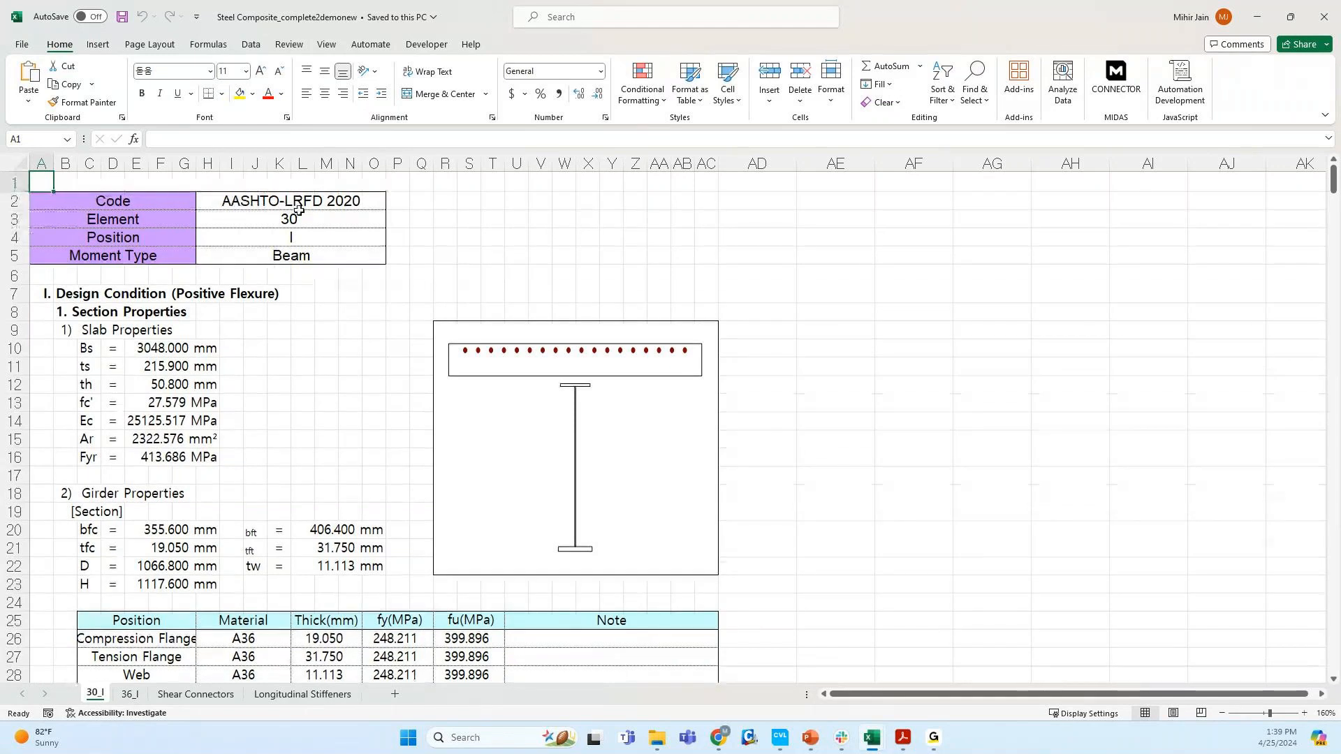
{"action": "scroll", "coordinate": [324, 252], "scroll_direction": "down", "scroll_amount": 2}
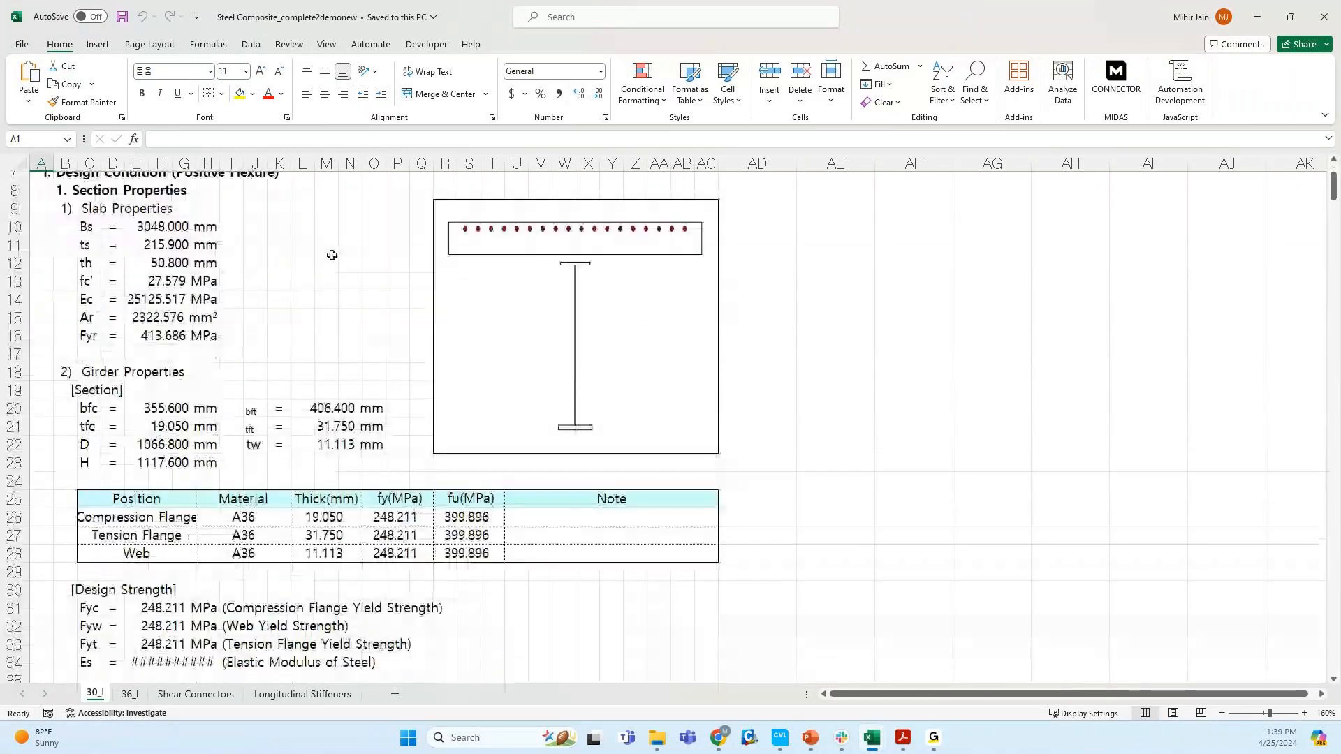
{"action": "scroll", "coordinate": [327, 272], "scroll_direction": "down", "scroll_amount": 8}
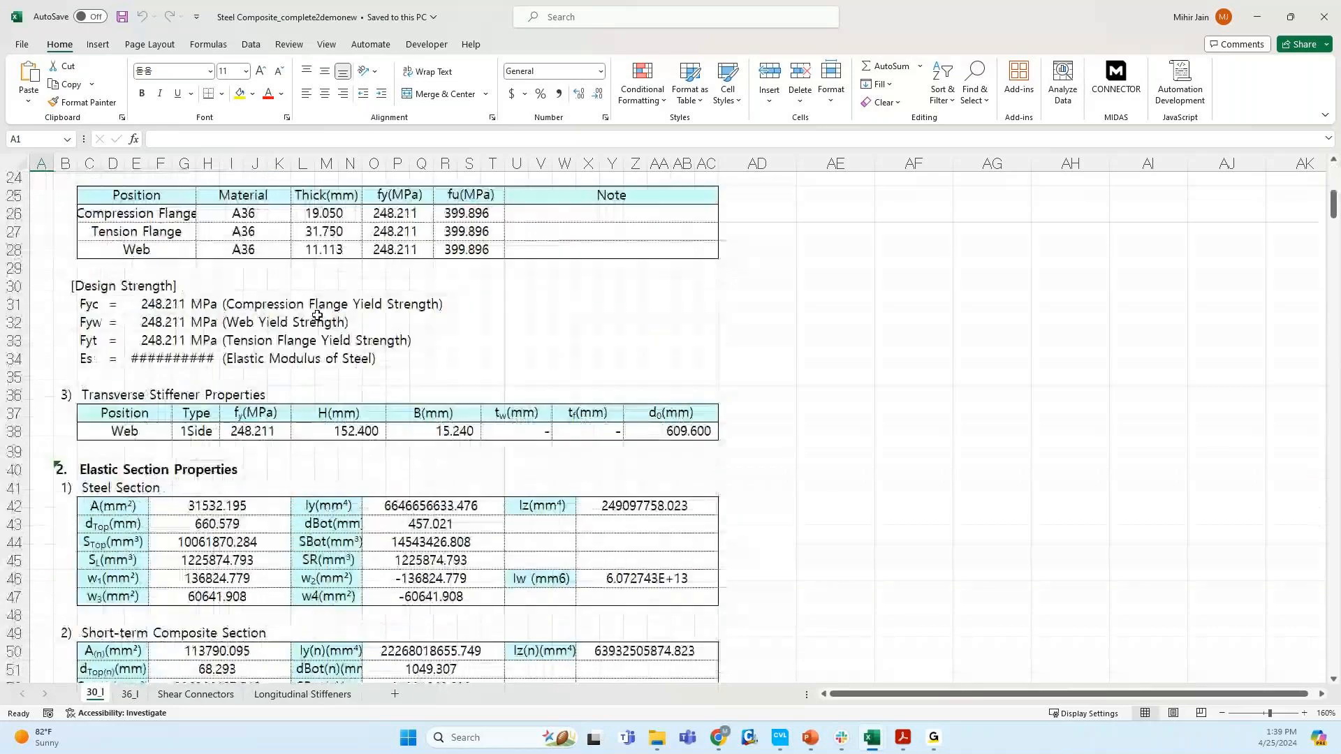
{"action": "scroll", "coordinate": [317, 318], "scroll_direction": "down", "scroll_amount": 9}
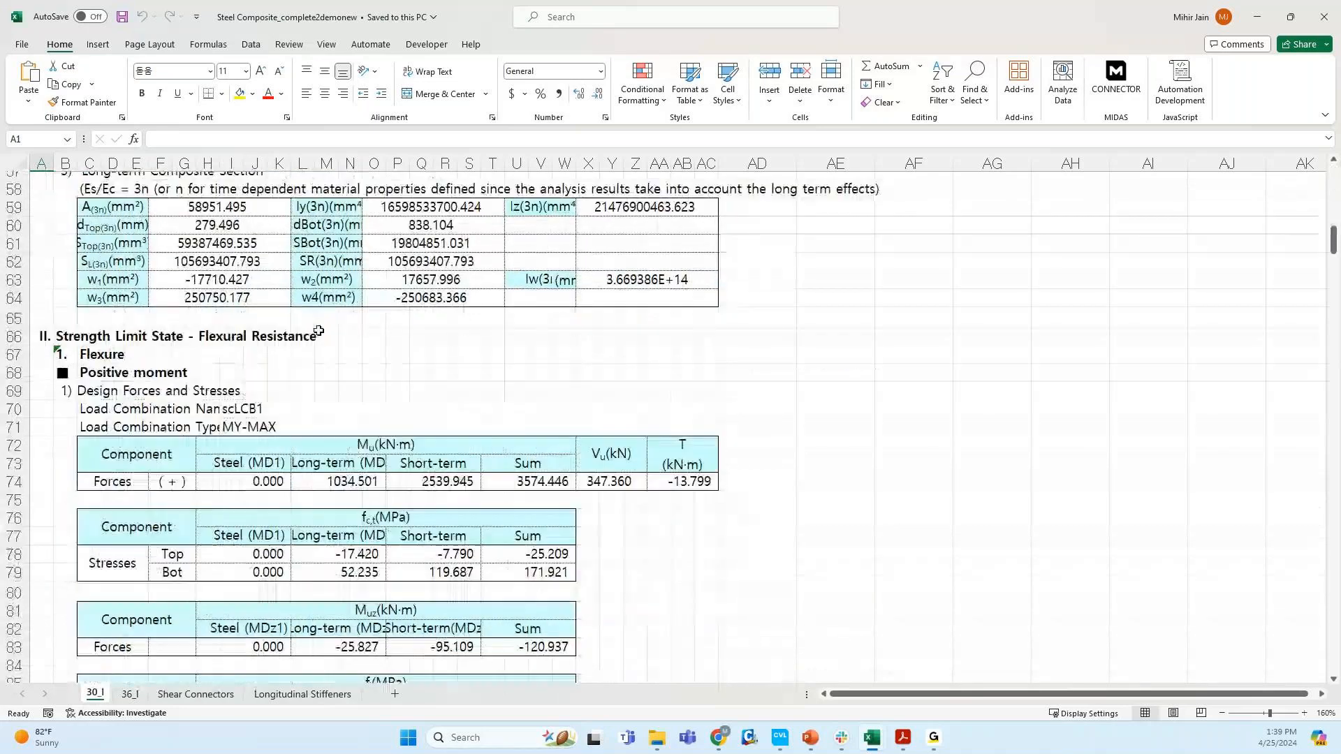
{"action": "scroll", "coordinate": [319, 330], "scroll_direction": "down", "scroll_amount": 20}
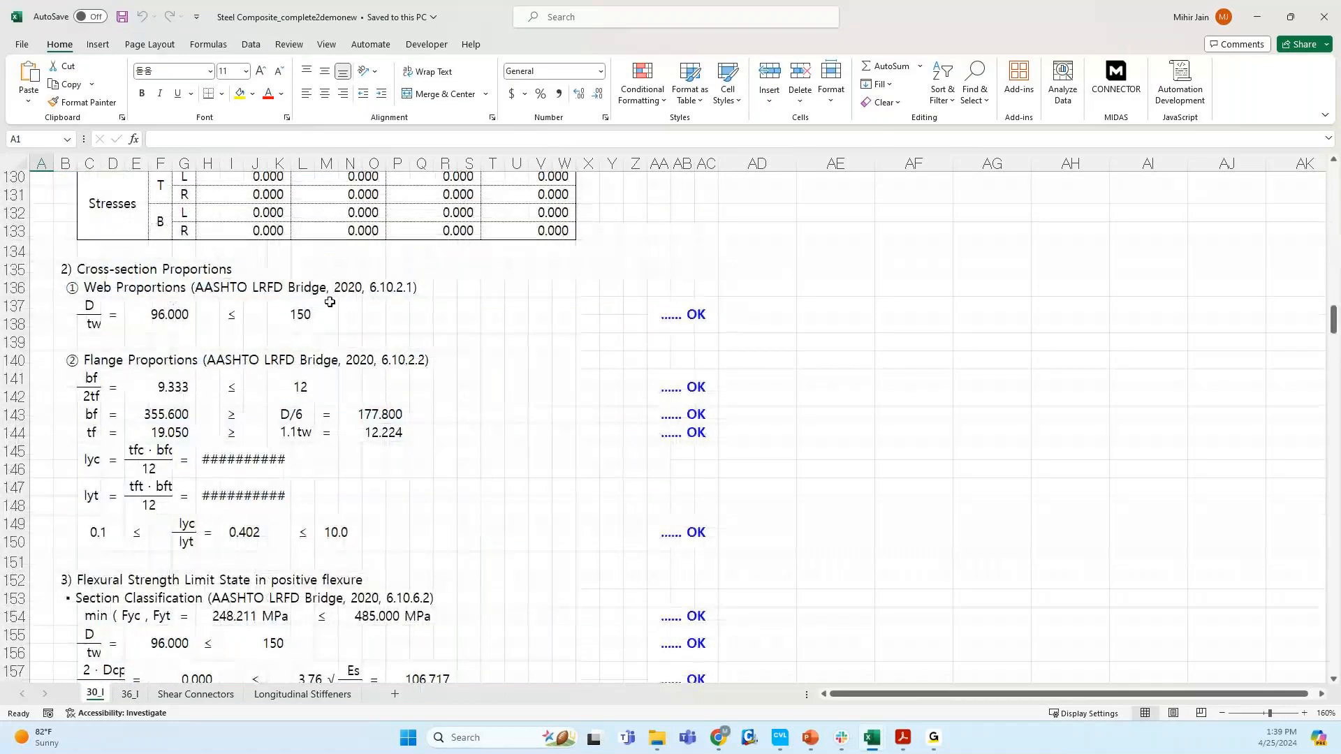
- Review the 30_I sheet's web and flange proportion checks, section classification, plastic and yield moments, flexural resistance and ductility requirement
{"action": "left_click", "coordinate": [691, 315]}
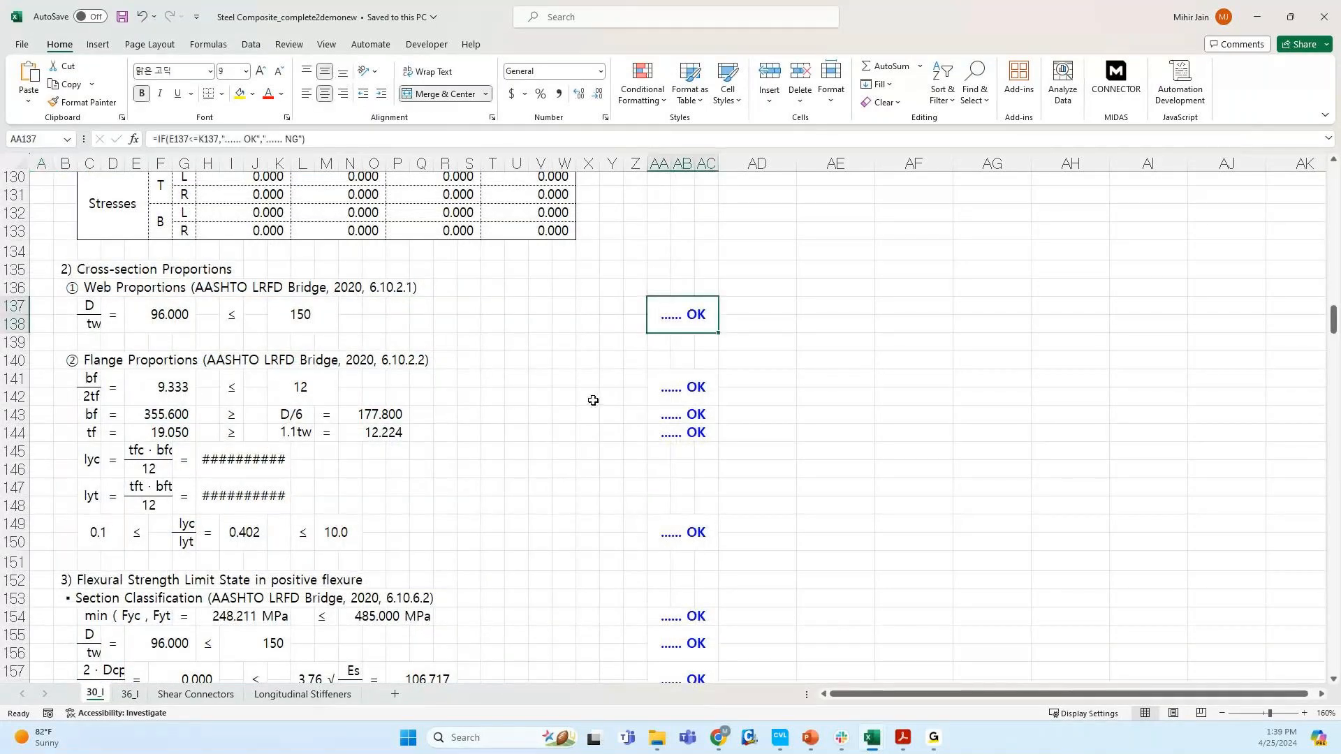
{"action": "scroll", "coordinate": [531, 406], "scroll_direction": "down", "scroll_amount": 10}
{"action": "scroll", "coordinate": [531, 405], "scroll_direction": "down", "scroll_amount": 2, "text": "ctrl"}
{"action": "scroll", "coordinate": [419, 406], "scroll_direction": "up", "scroll_amount": 15}
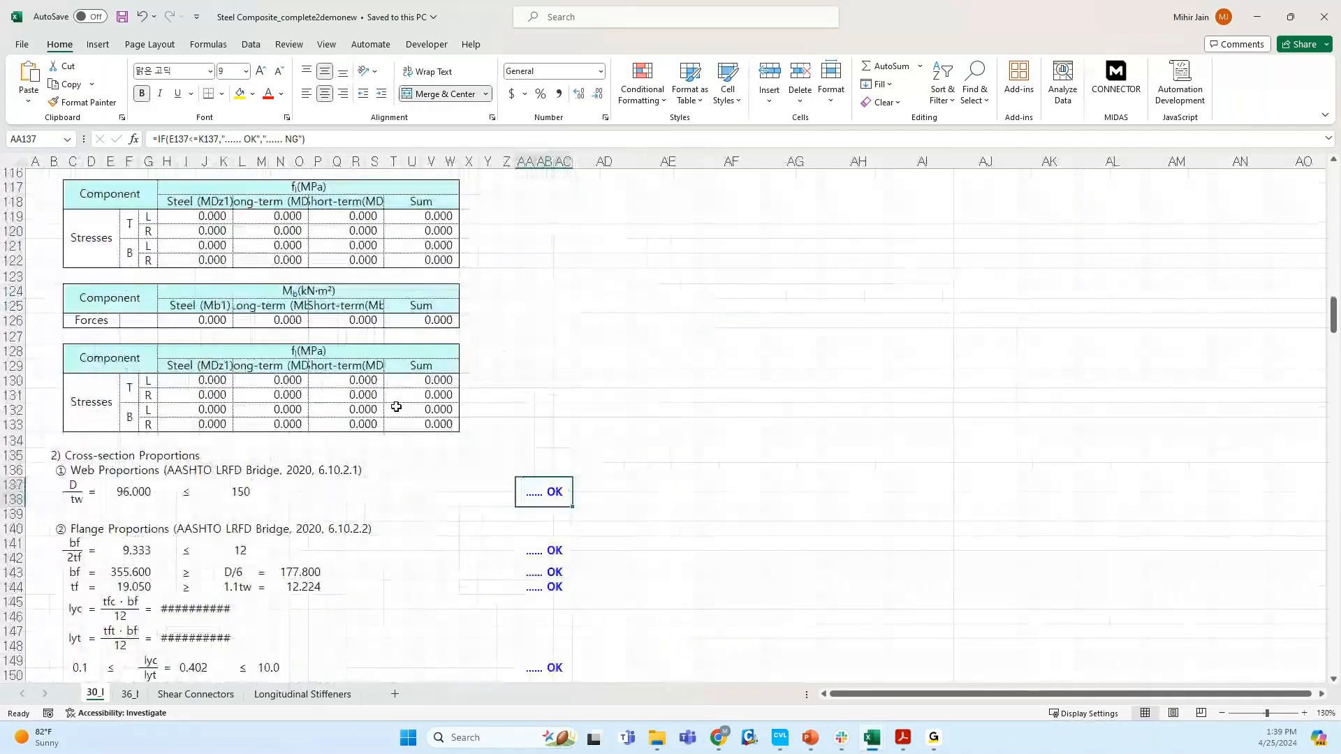
{"action": "scroll", "coordinate": [397, 403], "scroll_direction": "down", "scroll_amount": 5}
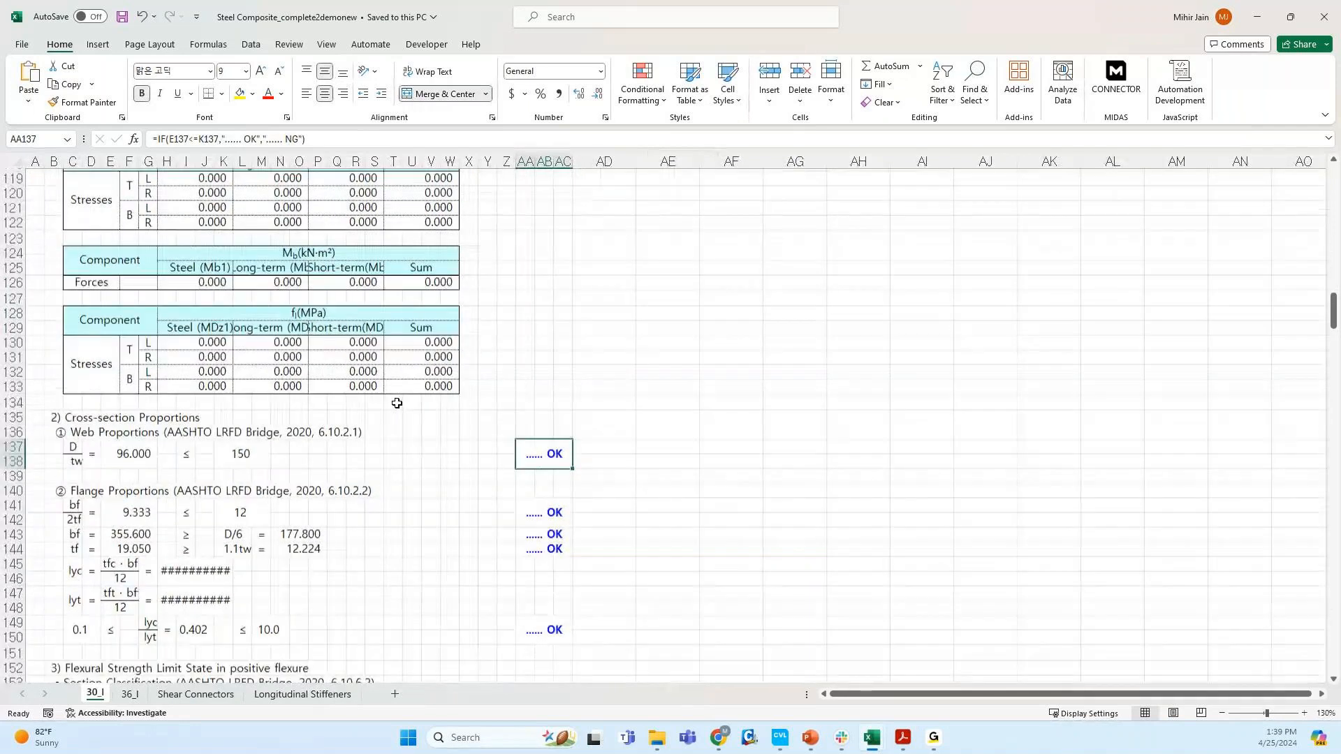
{"action": "scroll", "coordinate": [397, 403], "scroll_direction": "down", "scroll_amount": 14}
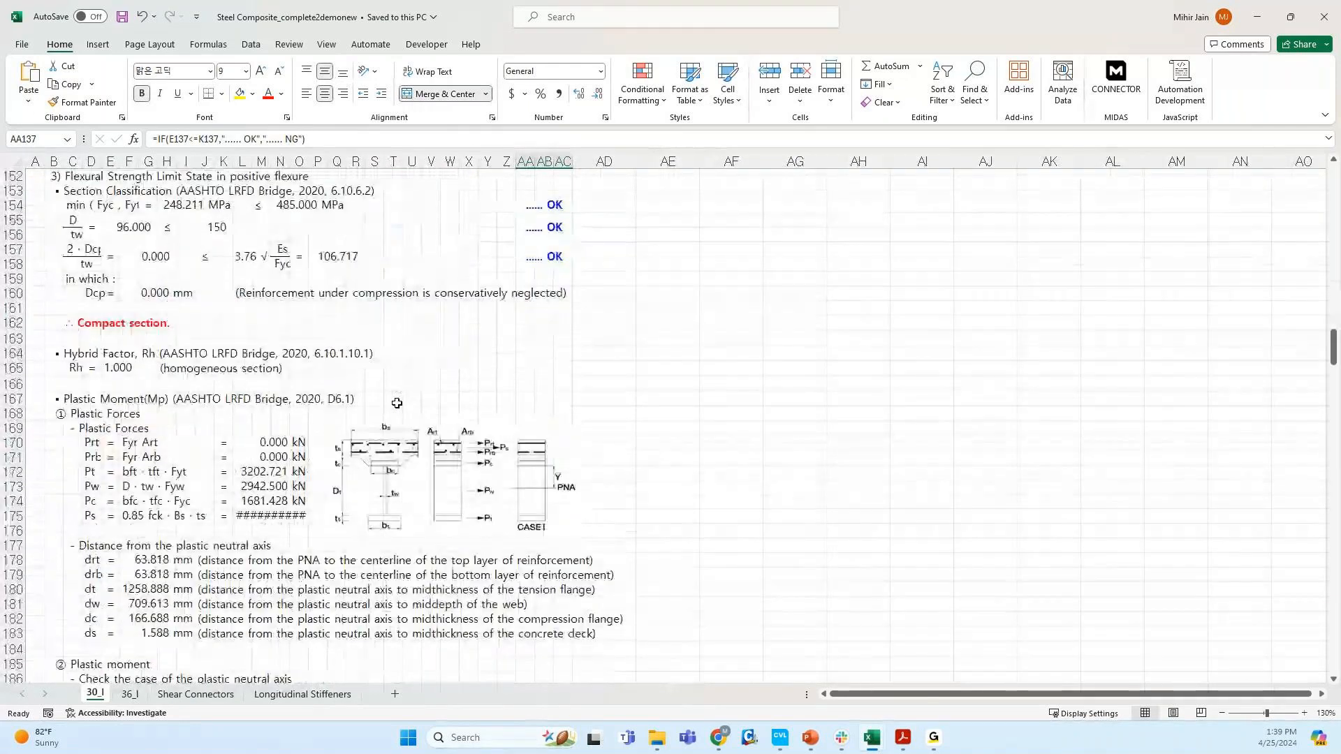
{"action": "scroll", "coordinate": [396, 405], "scroll_direction": "down", "scroll_amount": 12}
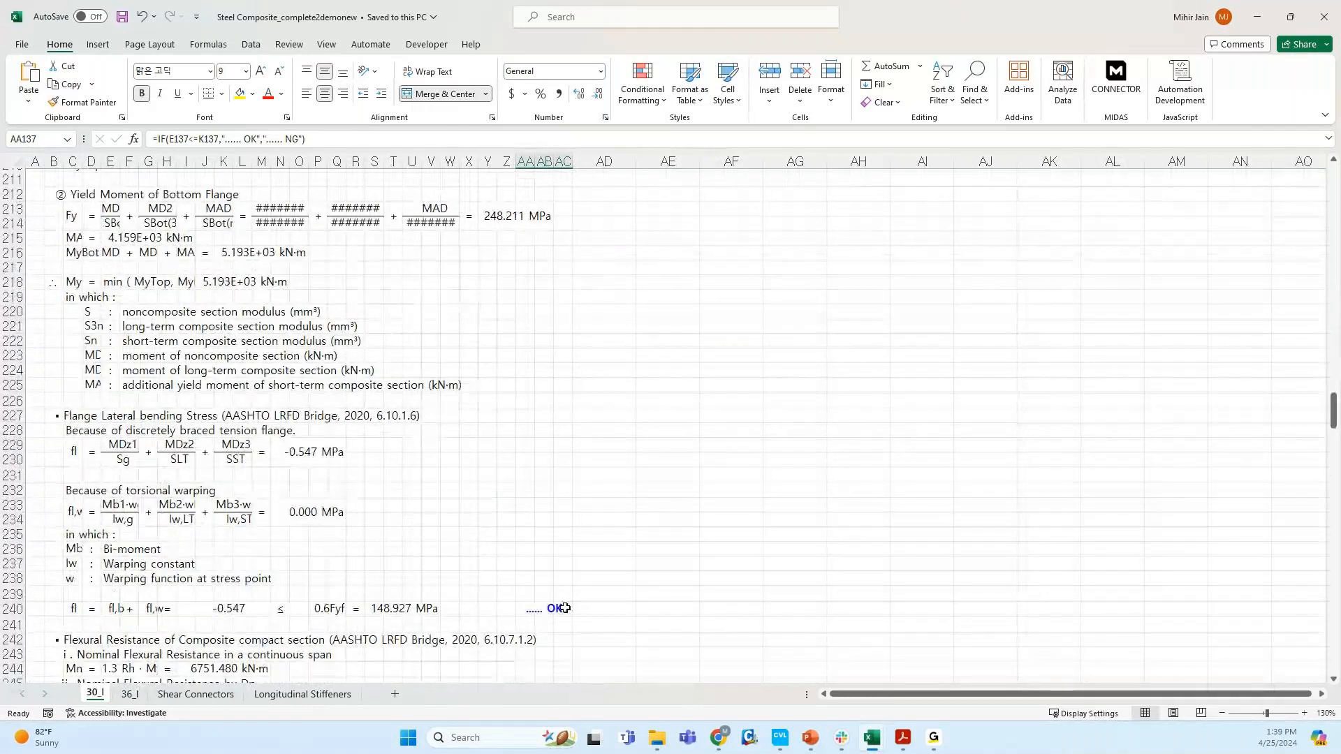
{"action": "scroll", "coordinate": [514, 547], "scroll_direction": "down", "scroll_amount": 9}
{"action": "scroll", "coordinate": [513, 534], "scroll_direction": "down", "scroll_amount": 9}
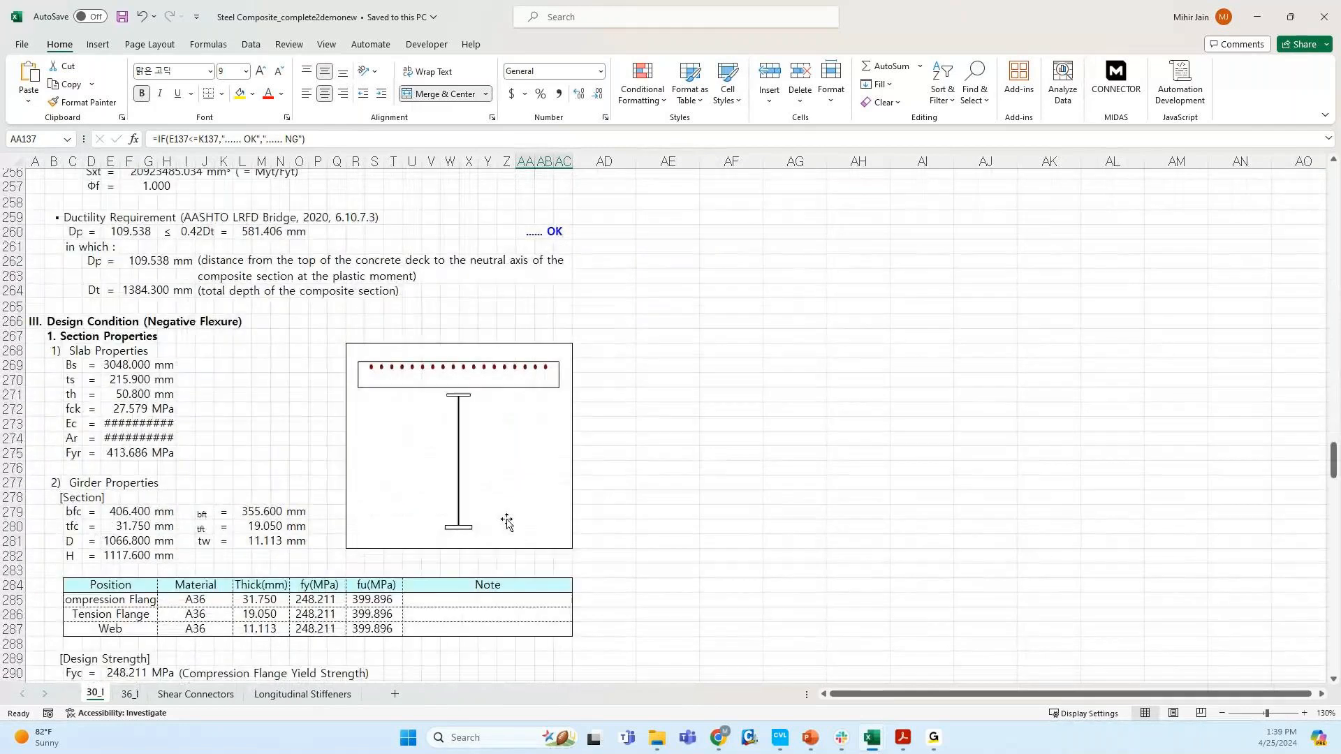
- Look back through the 30_I calculations to the beginning of the sheet and review its code, element and section property data
{"action": "scroll", "coordinate": [506, 513], "scroll_direction": "up", "scroll_amount": 20}
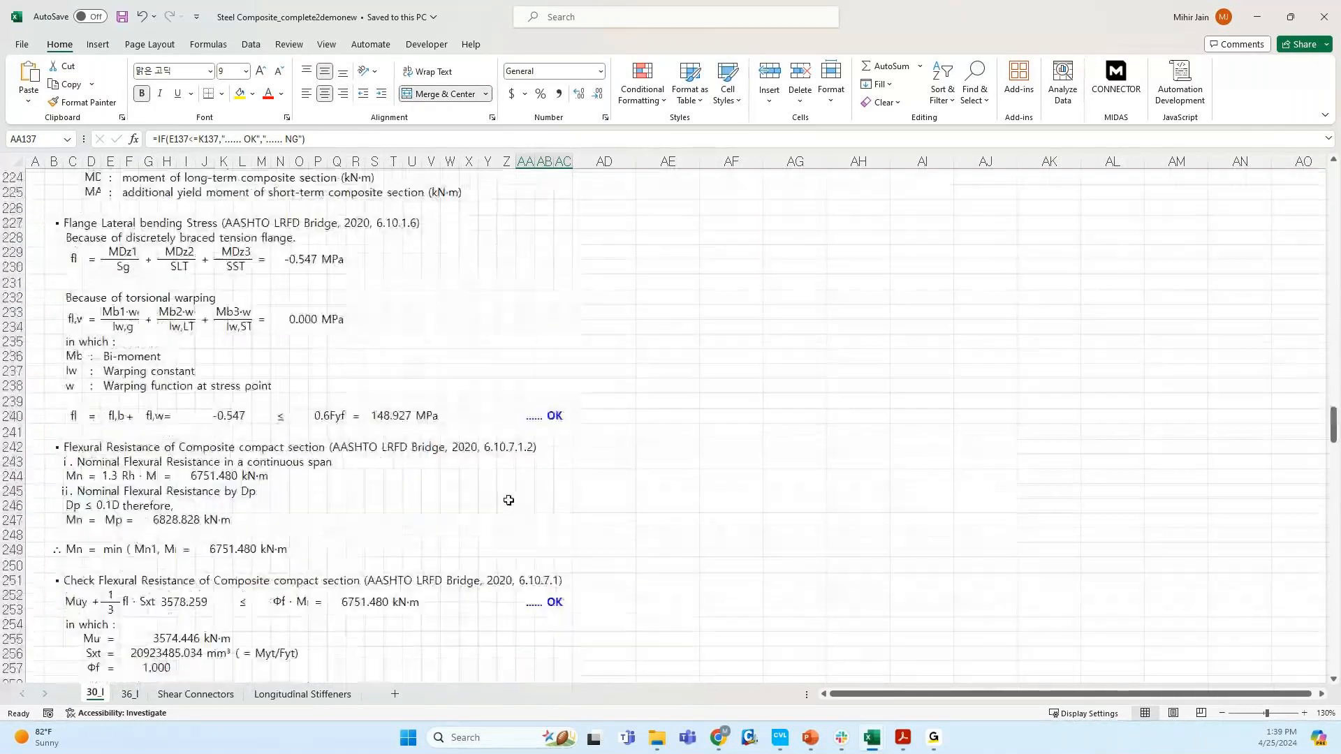
{"action": "scroll", "coordinate": [508, 500], "scroll_direction": "up", "scroll_amount": 20}
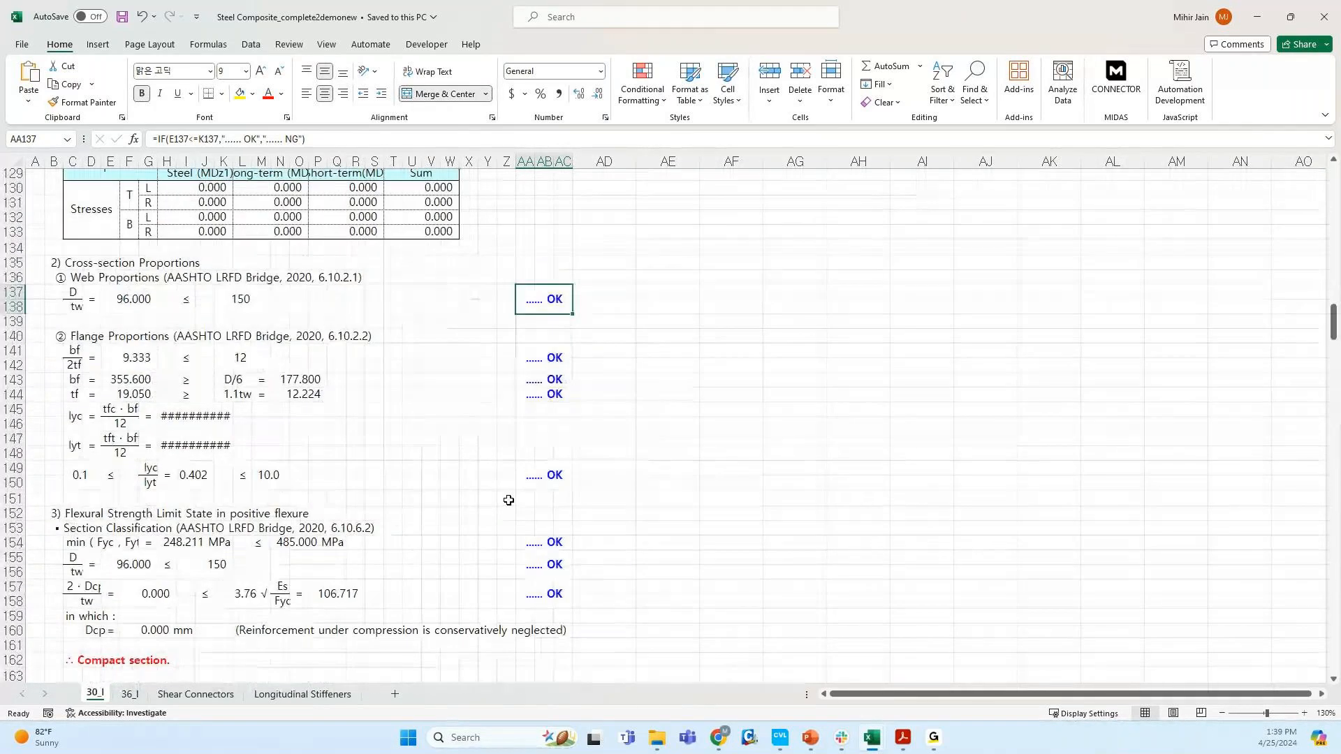
{"action": "scroll", "coordinate": [509, 500], "scroll_direction": "up", "scroll_amount": 18}
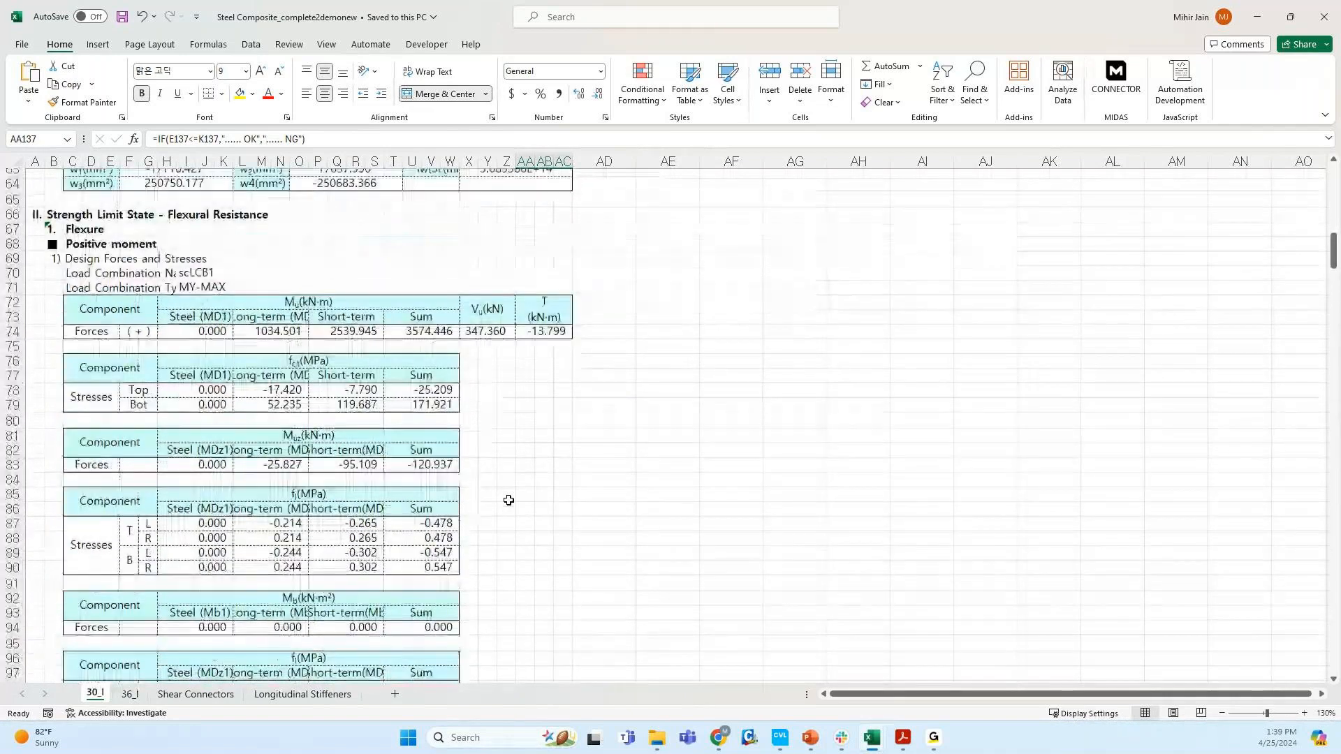
{"action": "scroll", "coordinate": [508, 500], "scroll_direction": "up", "scroll_amount": 9}
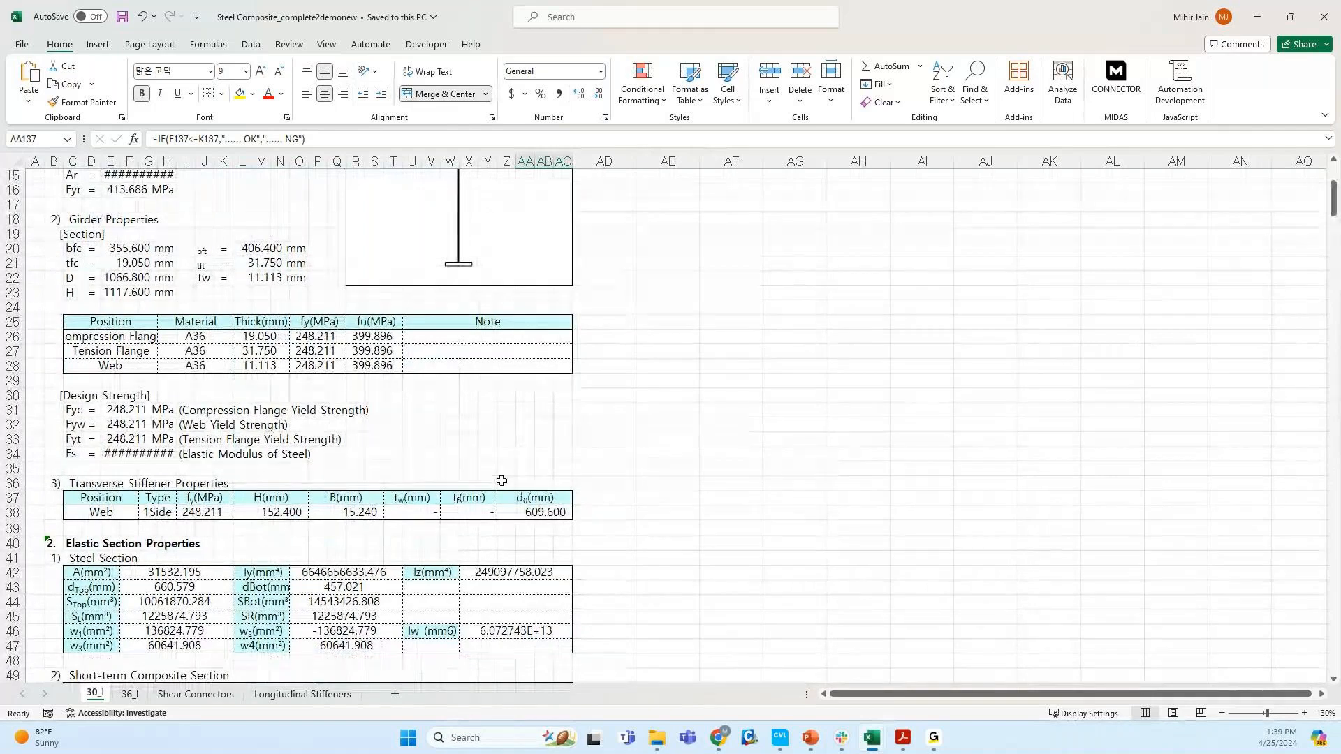
{"action": "scroll", "coordinate": [500, 481], "scroll_direction": "up", "scroll_amount": 5}
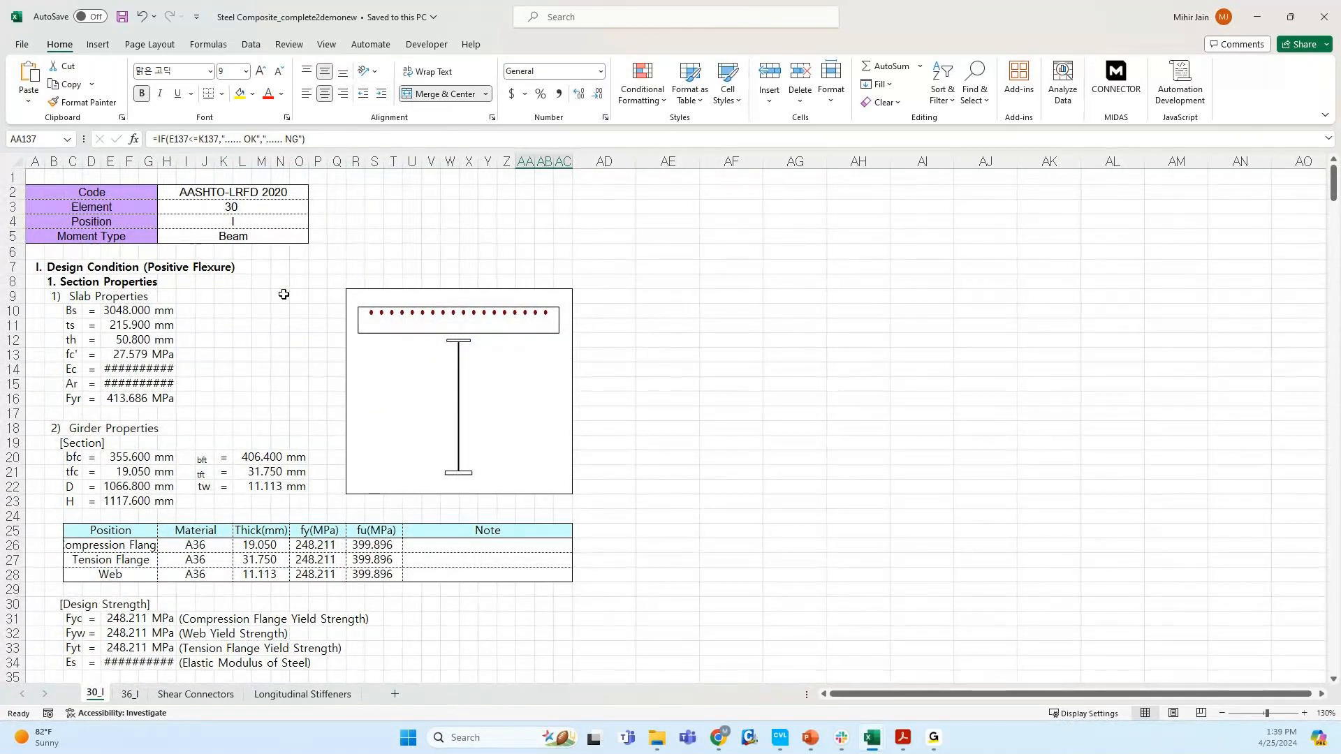
{"action": "left_click", "coordinate": [871, 366]}
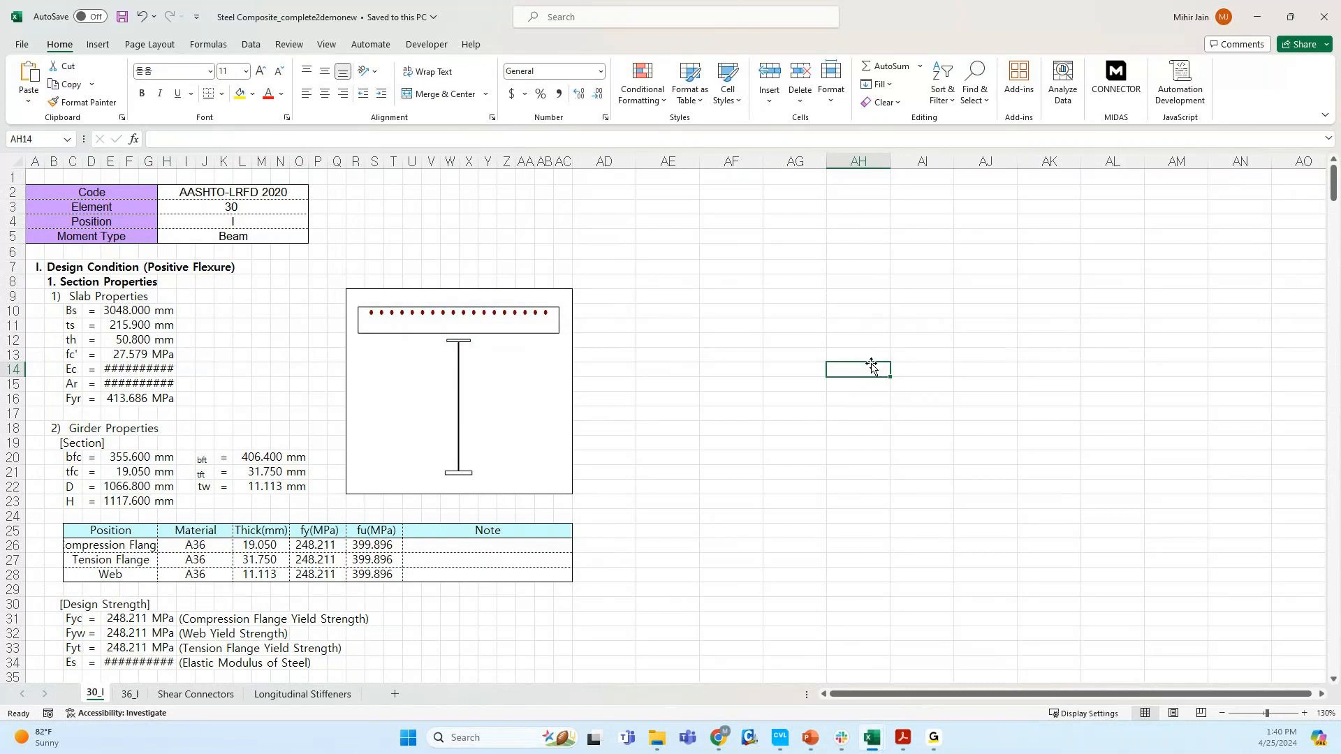
{"action": "scroll", "coordinate": [828, 401], "scroll_direction": "down", "scroll_amount": 3}
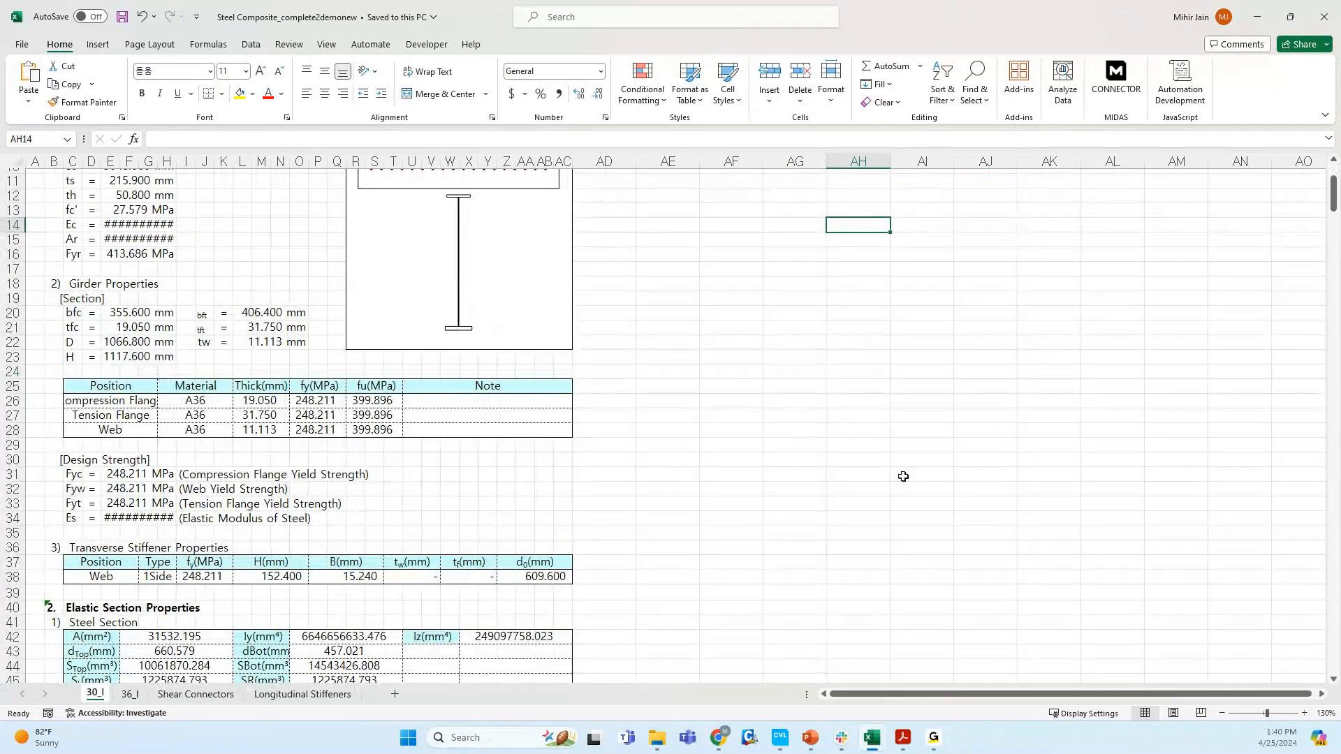
{"action": "scroll", "coordinate": [901, 483], "scroll_direction": "up", "scroll_amount": 3}
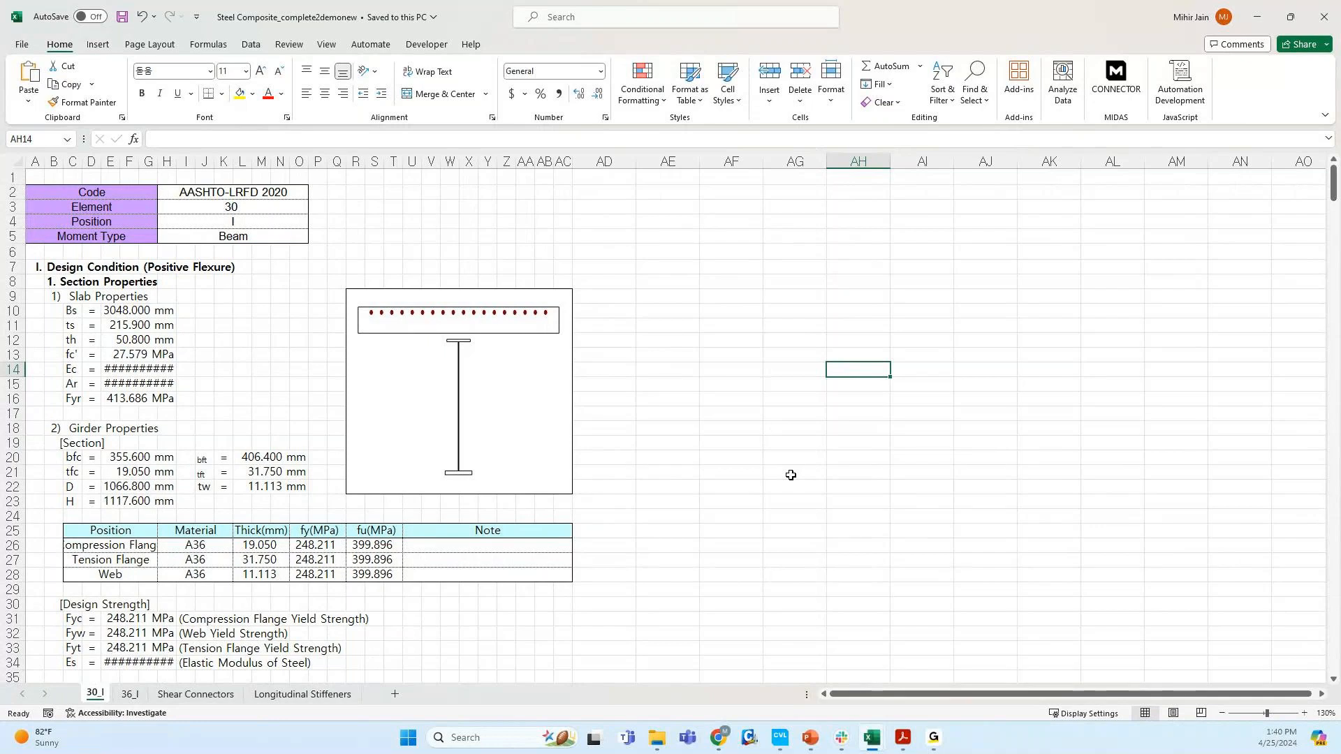
- Launch the MIDAS Connector add-in beside the report and sign in to the MIDAS account
{"action": "left_click", "coordinate": [1089, 279]}
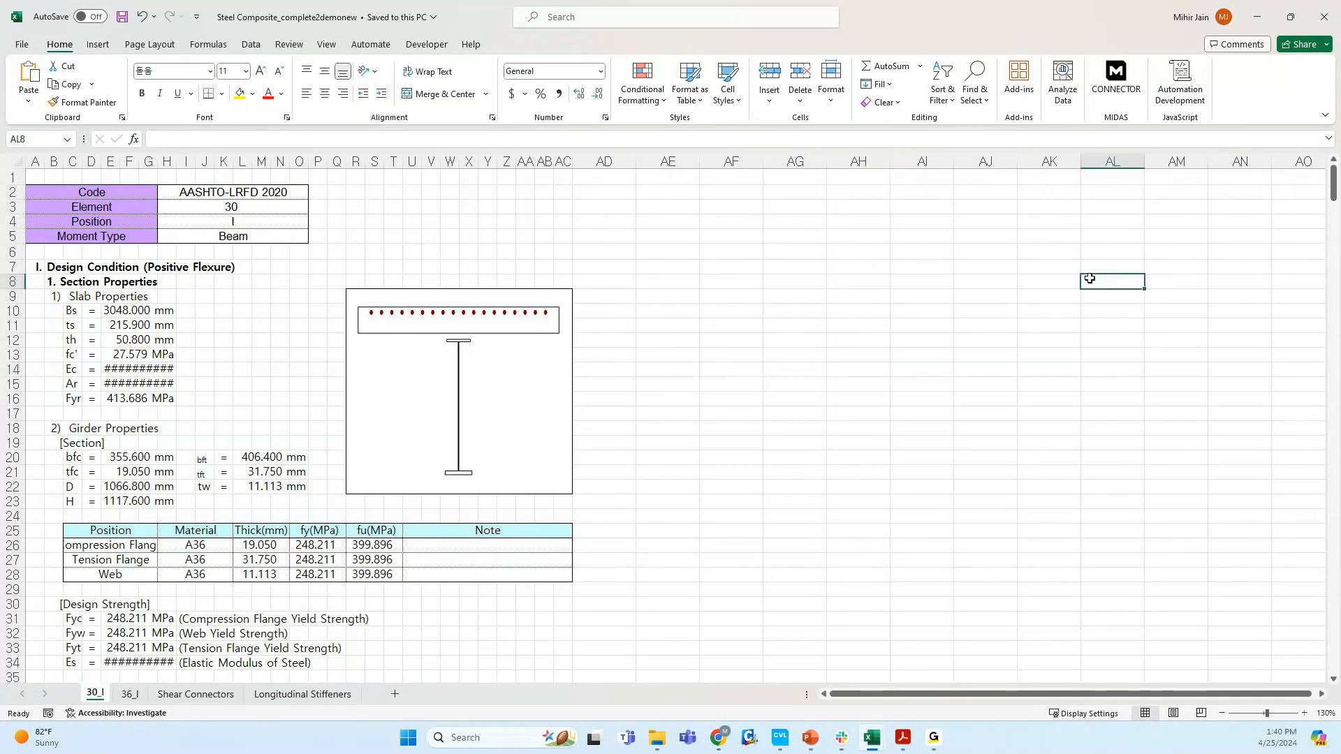
{"action": "left_click", "coordinate": [1125, 99]}
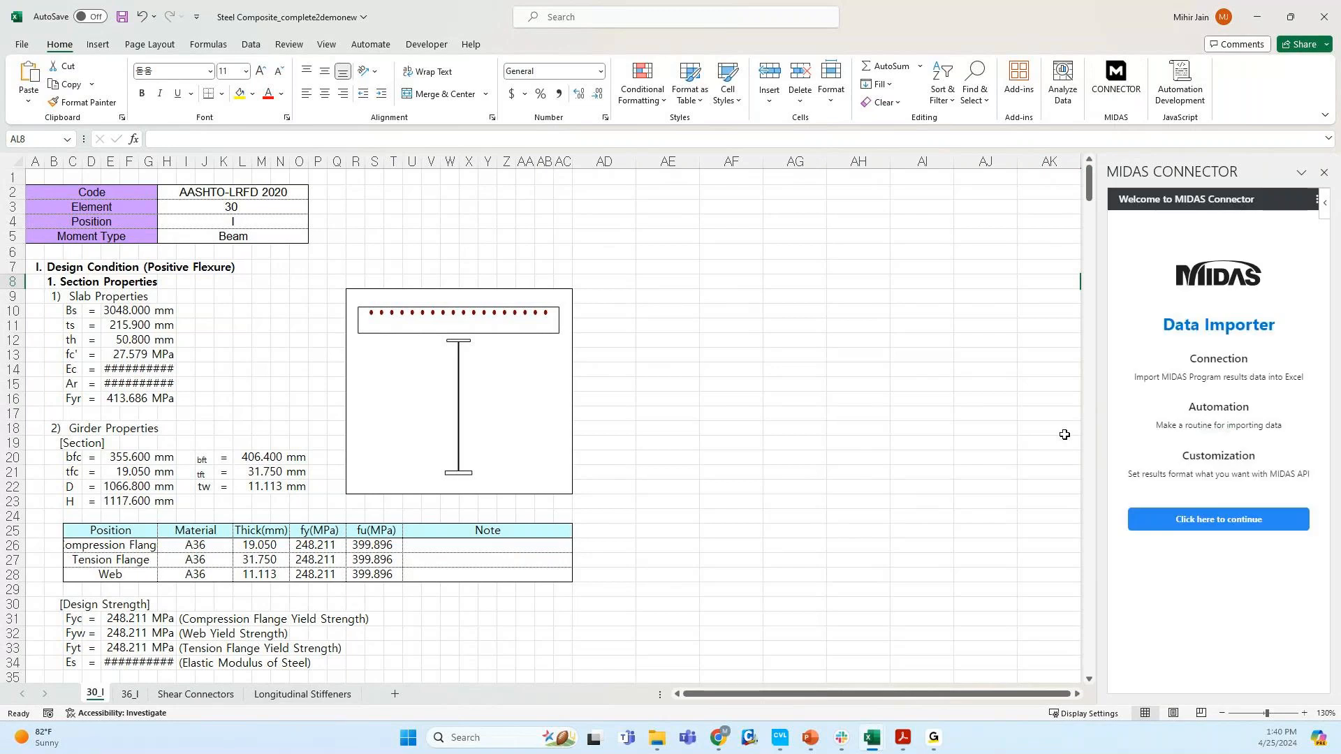
{"action": "left_click", "coordinate": [1180, 522]}
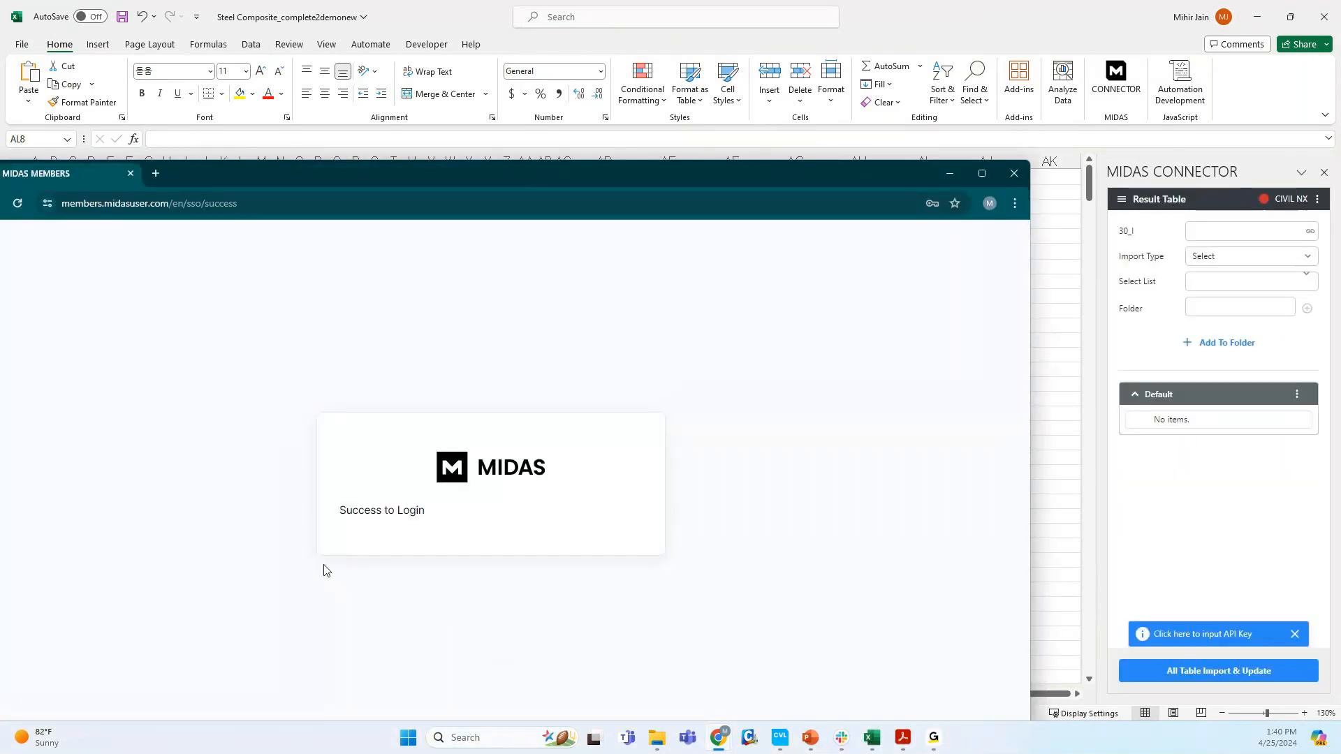
{"action": "left_click_drag", "start_coordinate": [706, 185], "coordinate": [533, 188]}
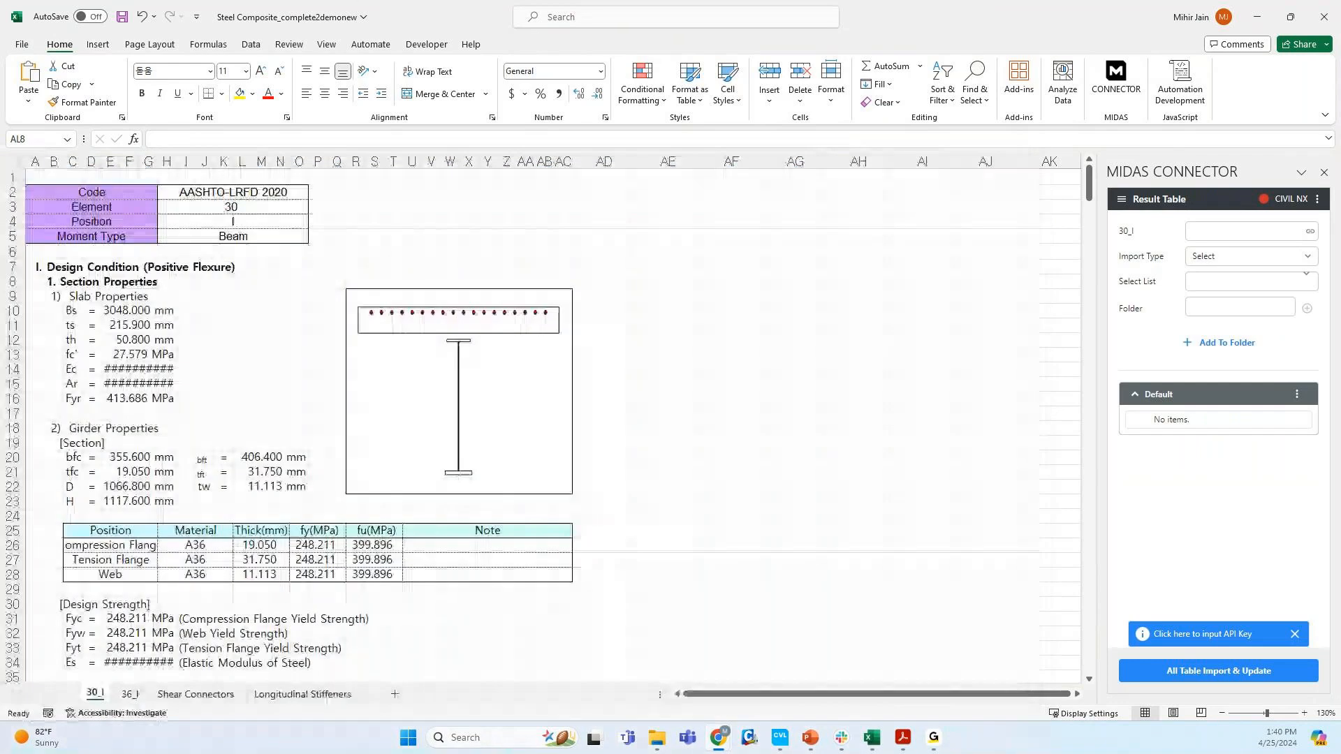
- Show the Result Image import page in MIDAS Connector and look over the add-in's other import and settings options
{"action": "left_click", "coordinate": [1121, 200]}
{"action": "left_click", "coordinate": [1159, 268]}
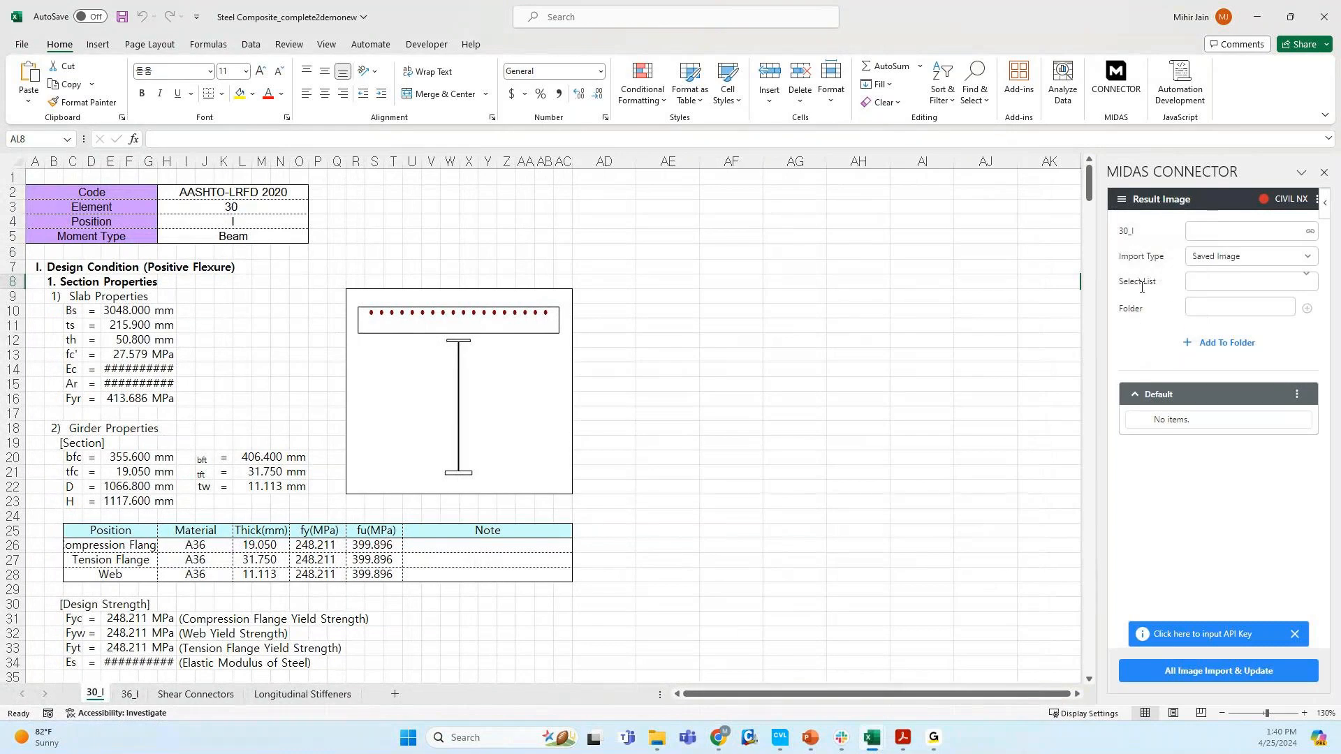
{"action": "left_click", "coordinate": [1121, 201]}
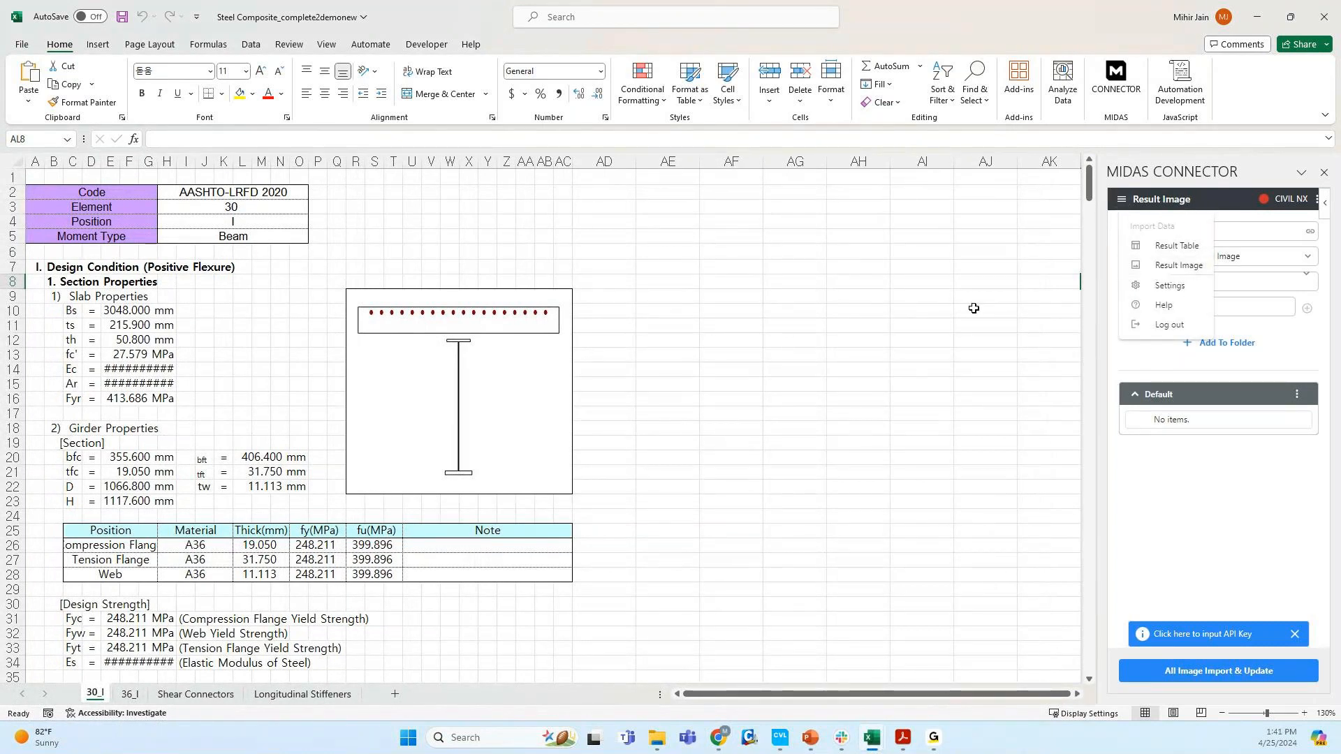
{"action": "left_click", "coordinate": [952, 316]}
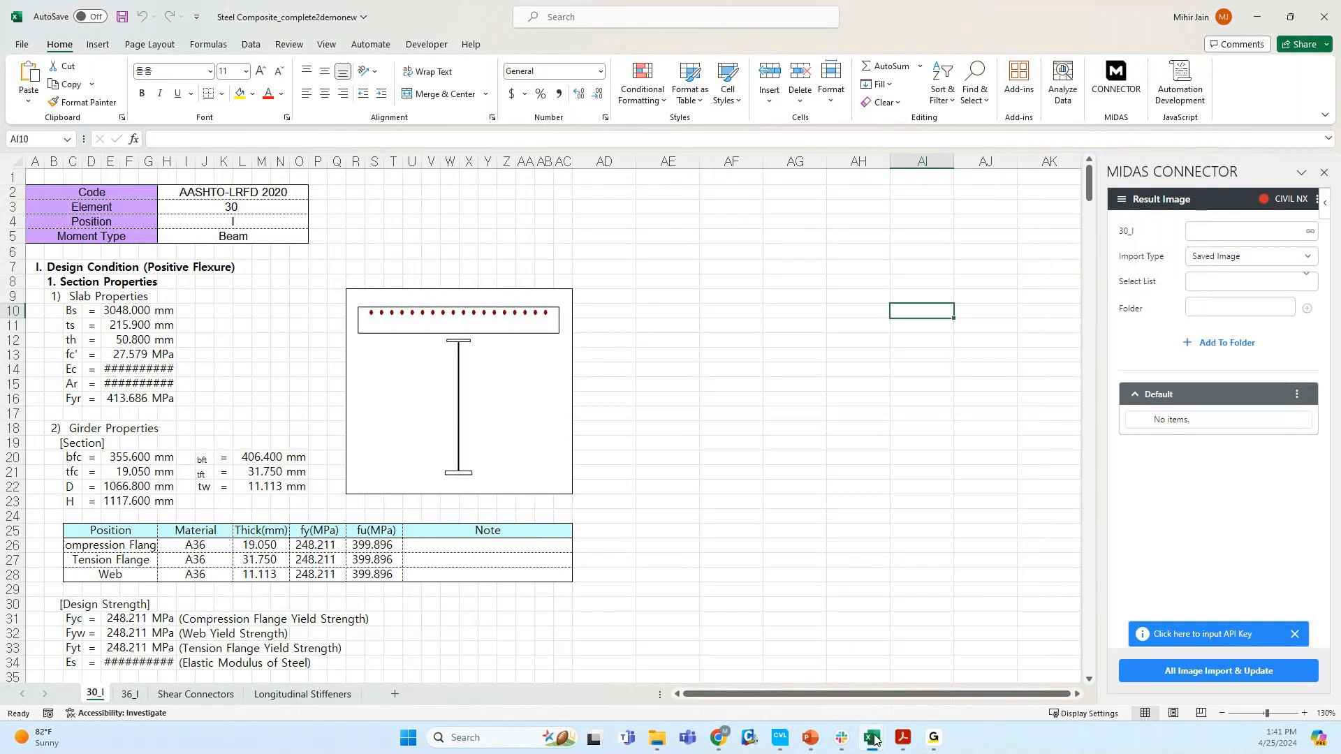
- Switch to MIDAS CIVIL NX, open the API Settings, refresh the MAPI-Key and copy it
{"action": "mouse_move", "coordinate": [780, 737]}
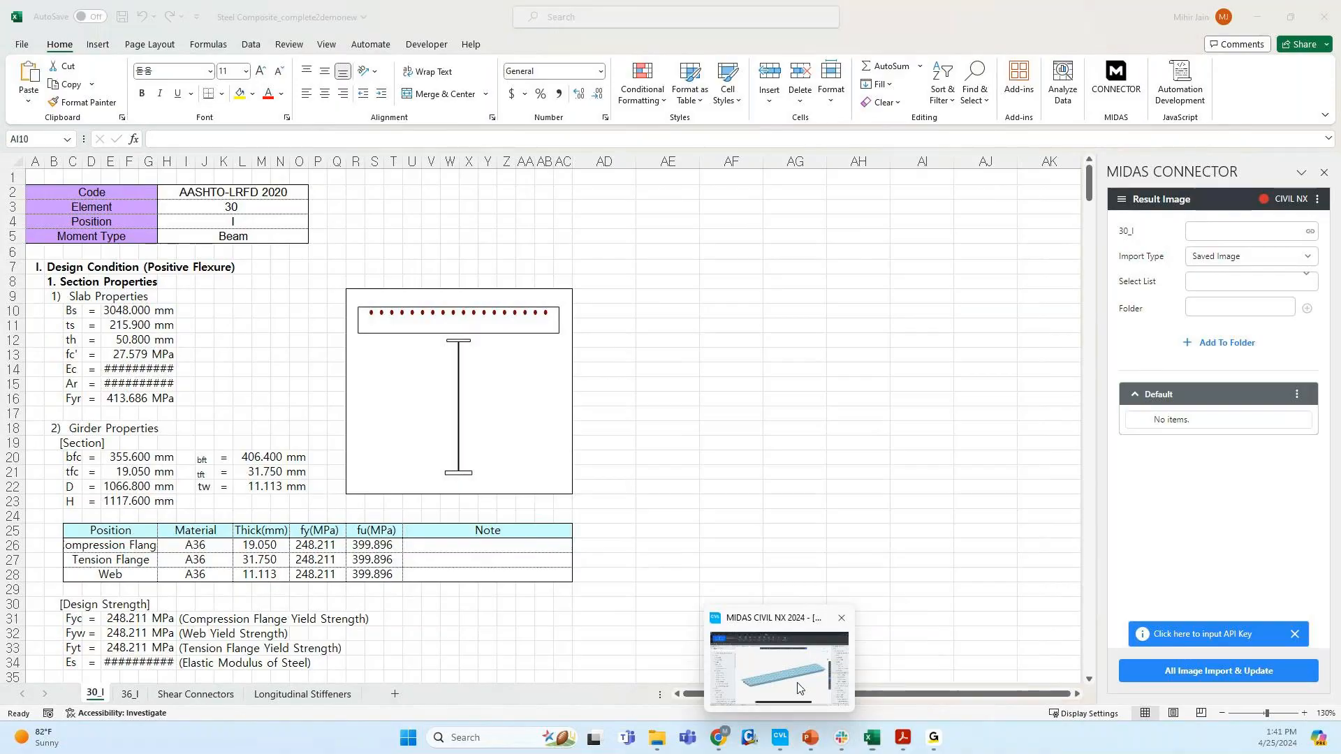
{"action": "left_click", "coordinate": [796, 702]}
{"action": "left_click", "coordinate": [616, 28]}
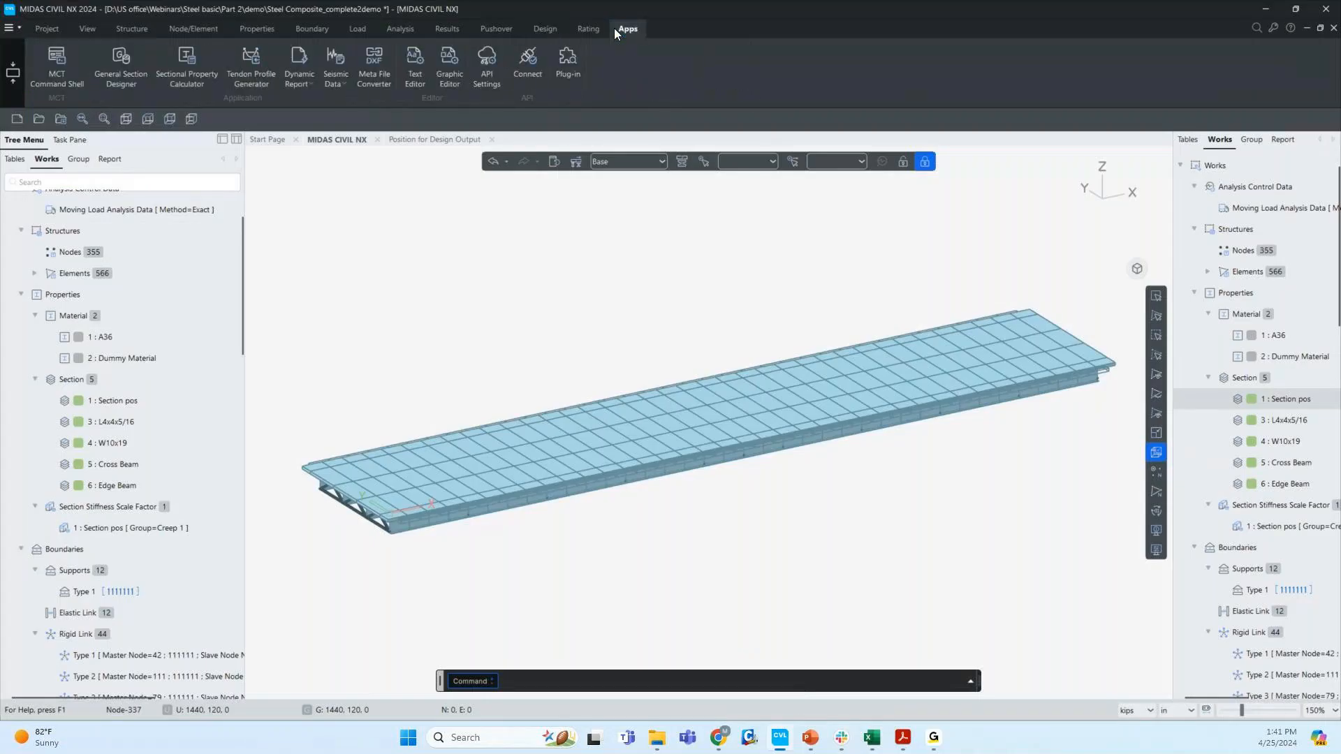
{"action": "left_click", "coordinate": [480, 83]}
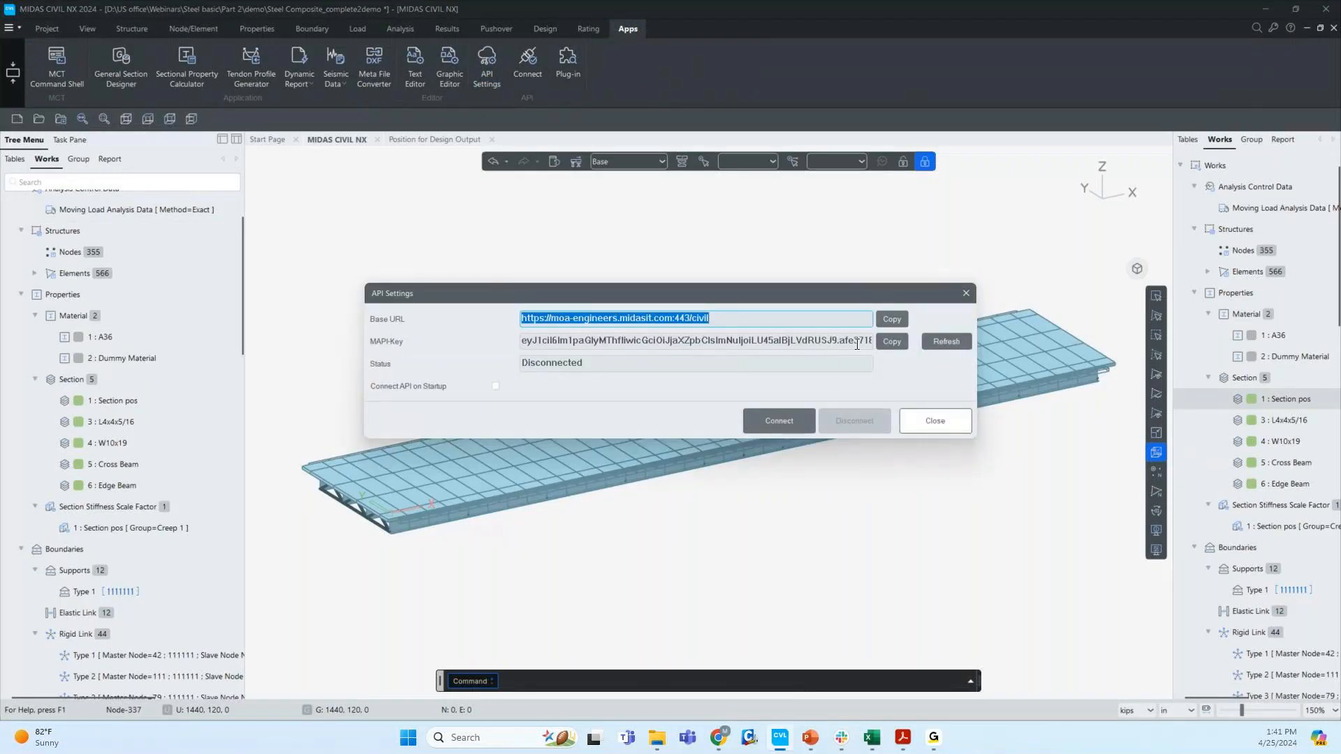
{"action": "left_click", "coordinate": [888, 347]}
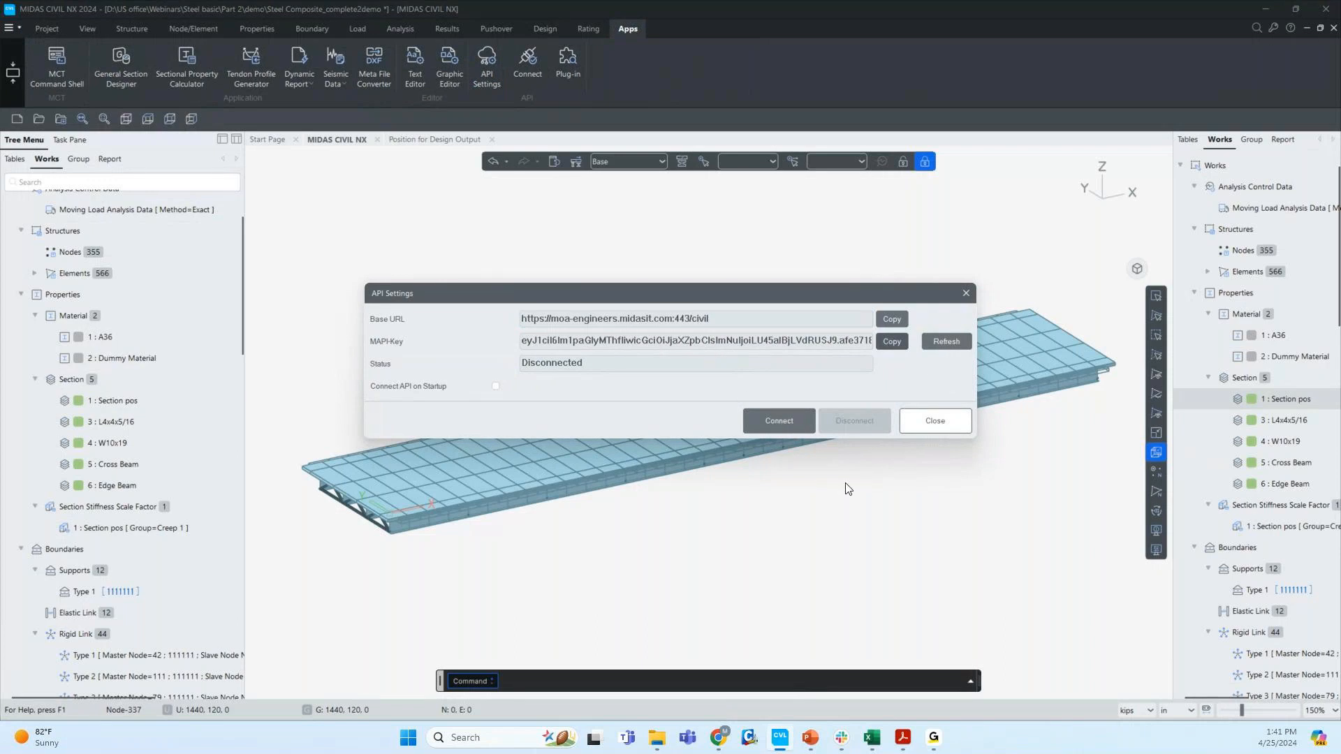
{"action": "left_click", "coordinate": [946, 343]}
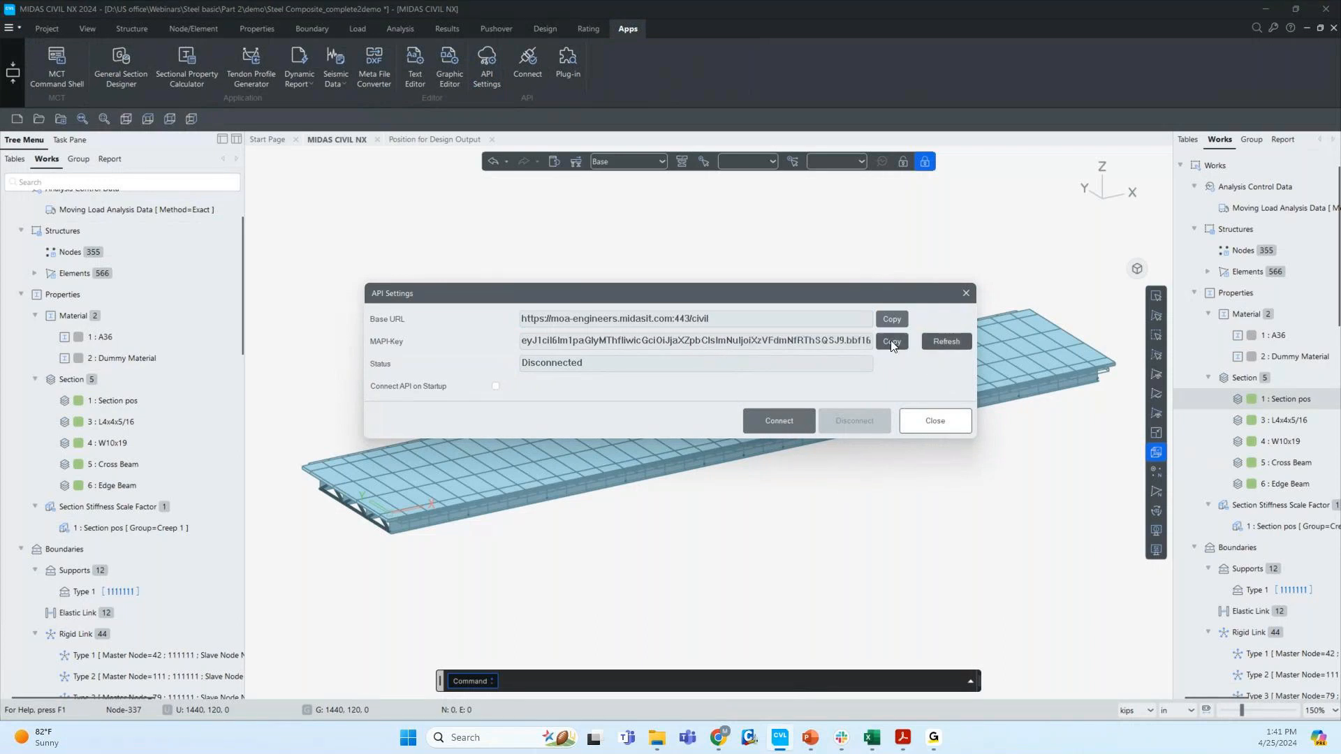
- Switch to the Excel report, replace the API key in MIDAS Connector's API Configuration with the copied one and check its validity
{"action": "mouse_move", "coordinate": [871, 737]}
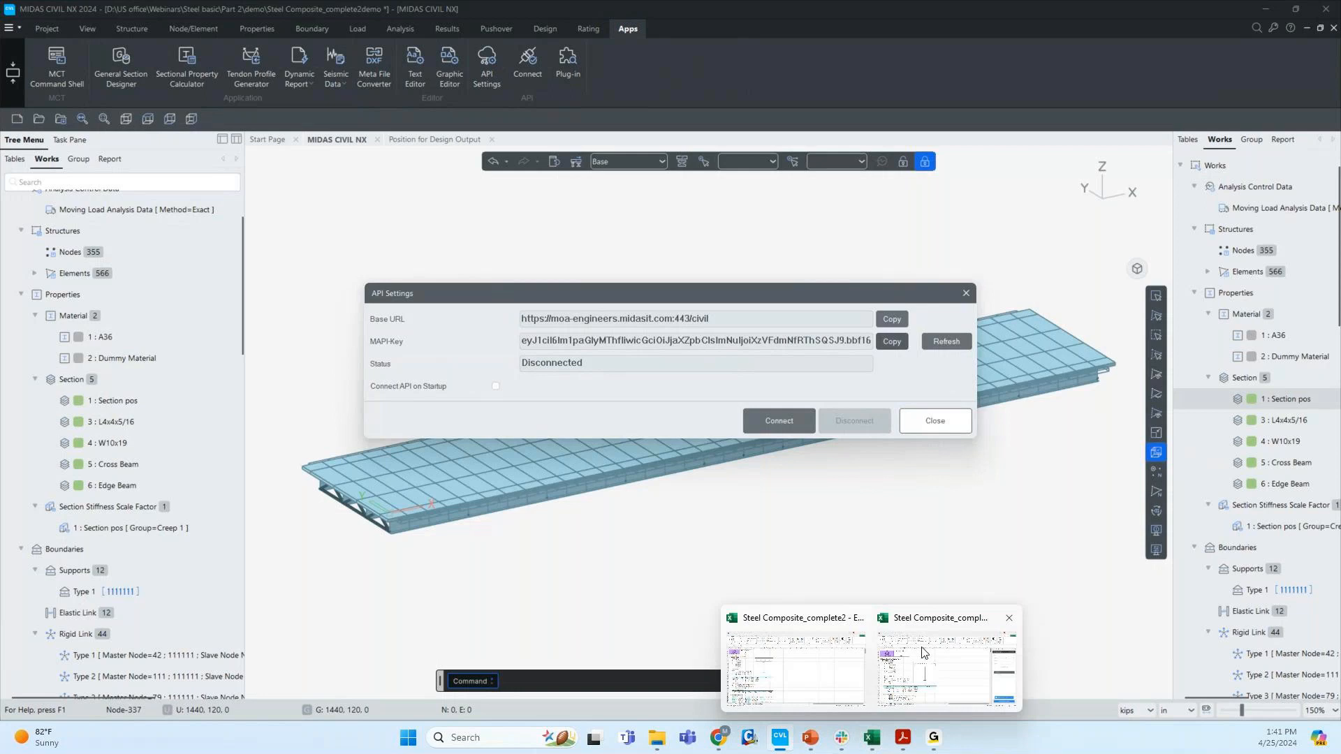
{"action": "left_click", "coordinate": [922, 652]}
{"action": "left_click", "coordinate": [1122, 201]}
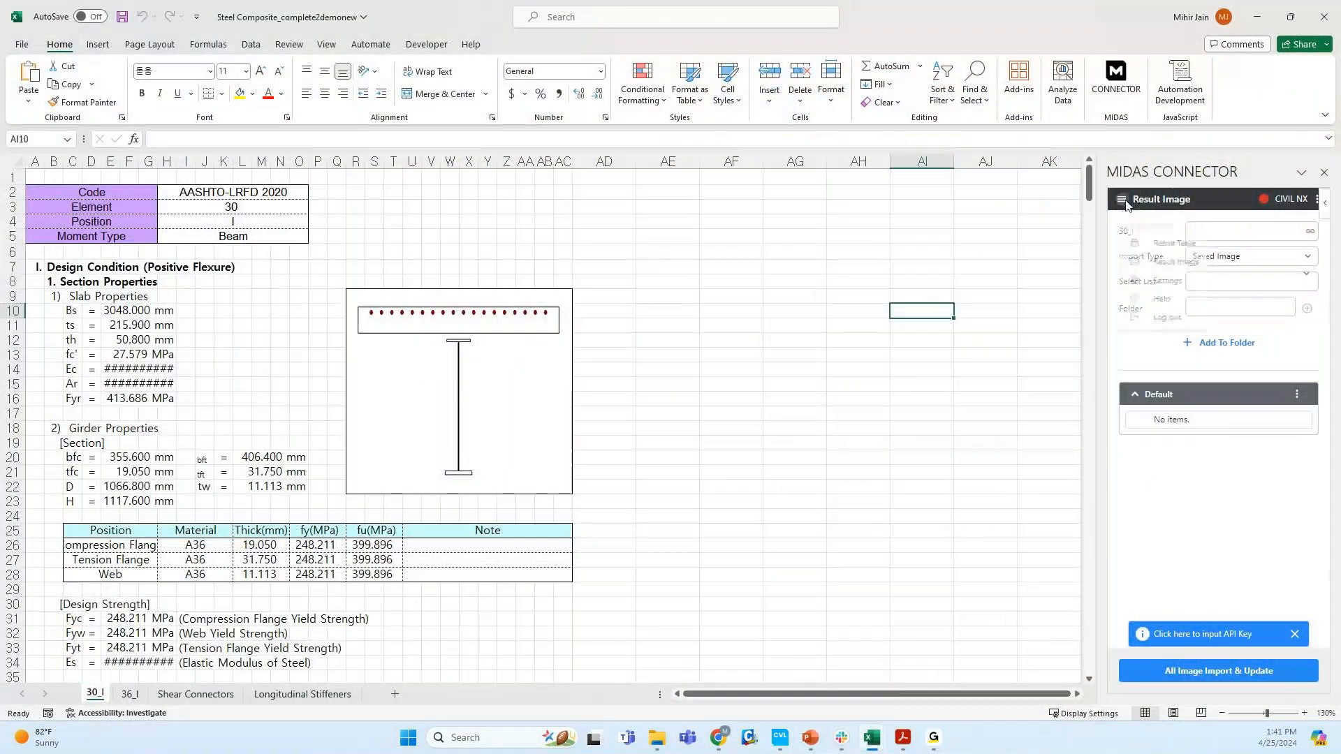
{"action": "left_click", "coordinate": [1167, 286]}
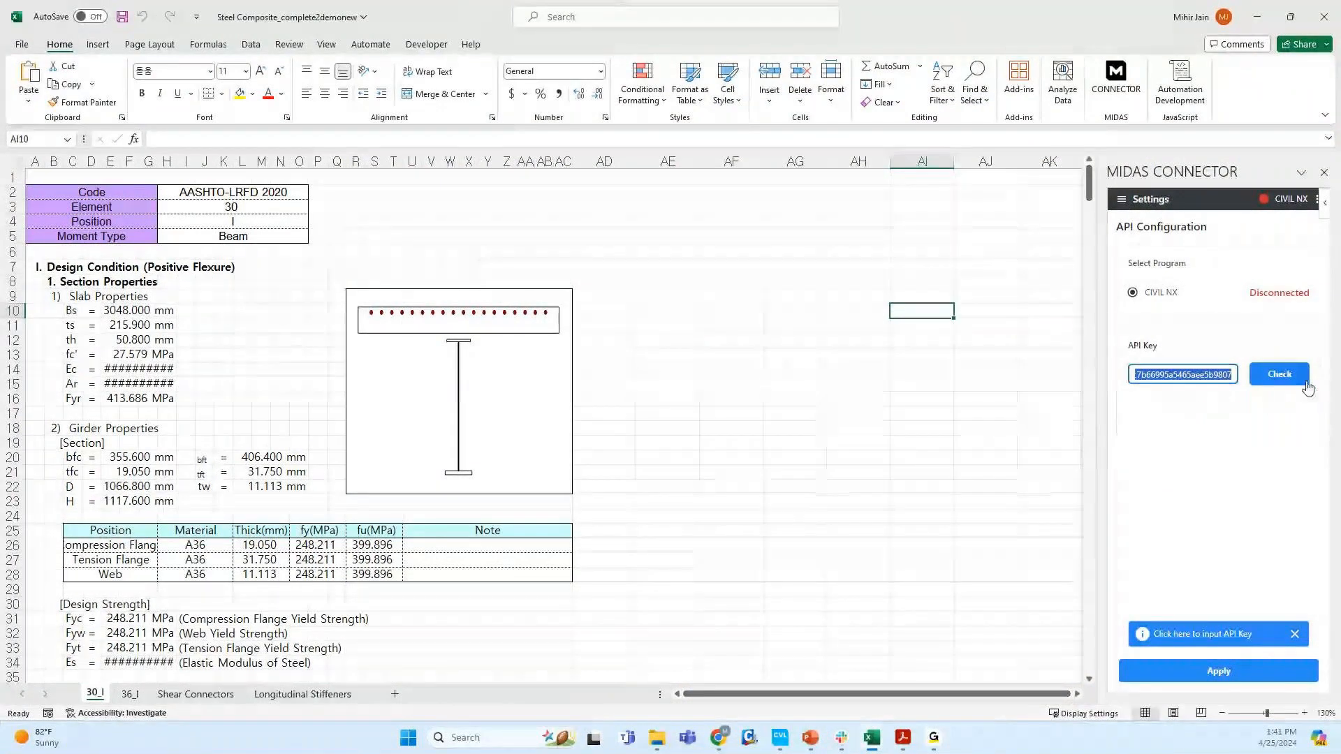
{"action": "key", "text": "BackSpace"}
{"action": "key", "text": "ctrl+v"}
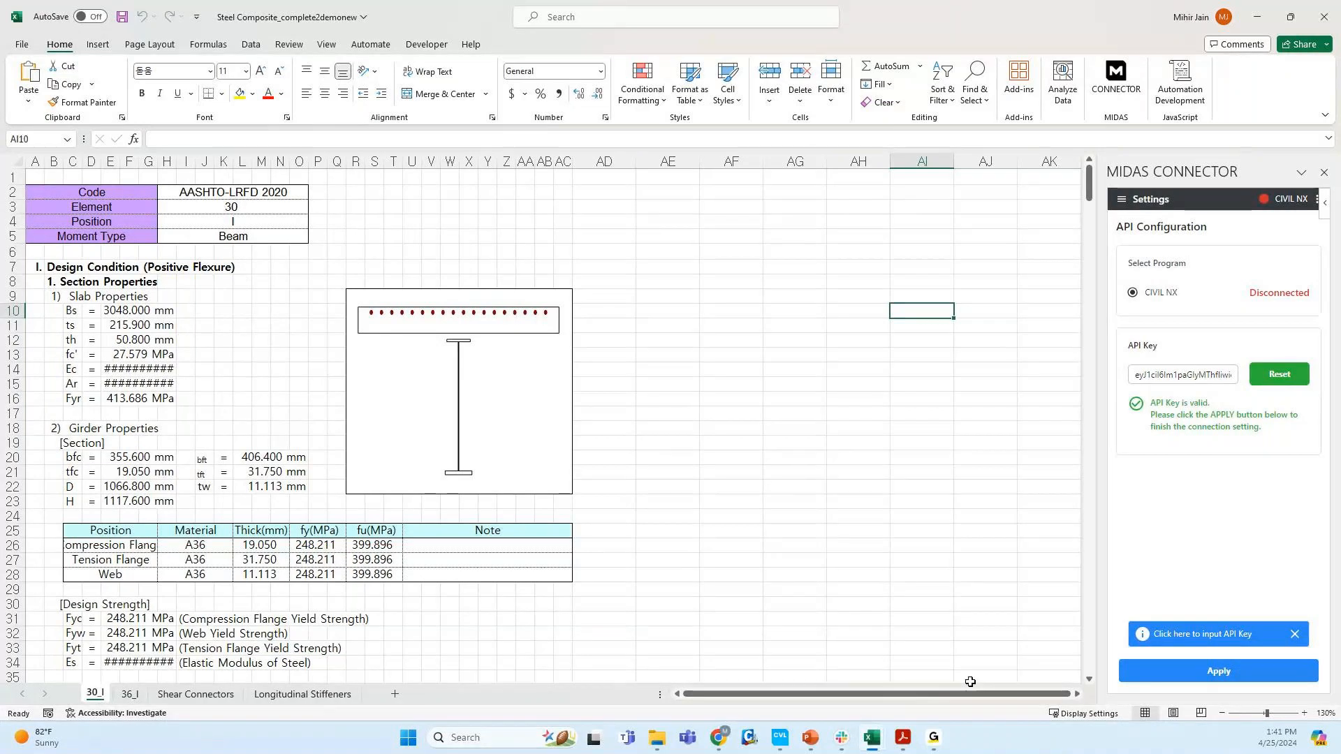
- Switch to MIDAS CIVIL NX, connect its API and close the API Settings
{"action": "key", "text": "alt+Tab"}
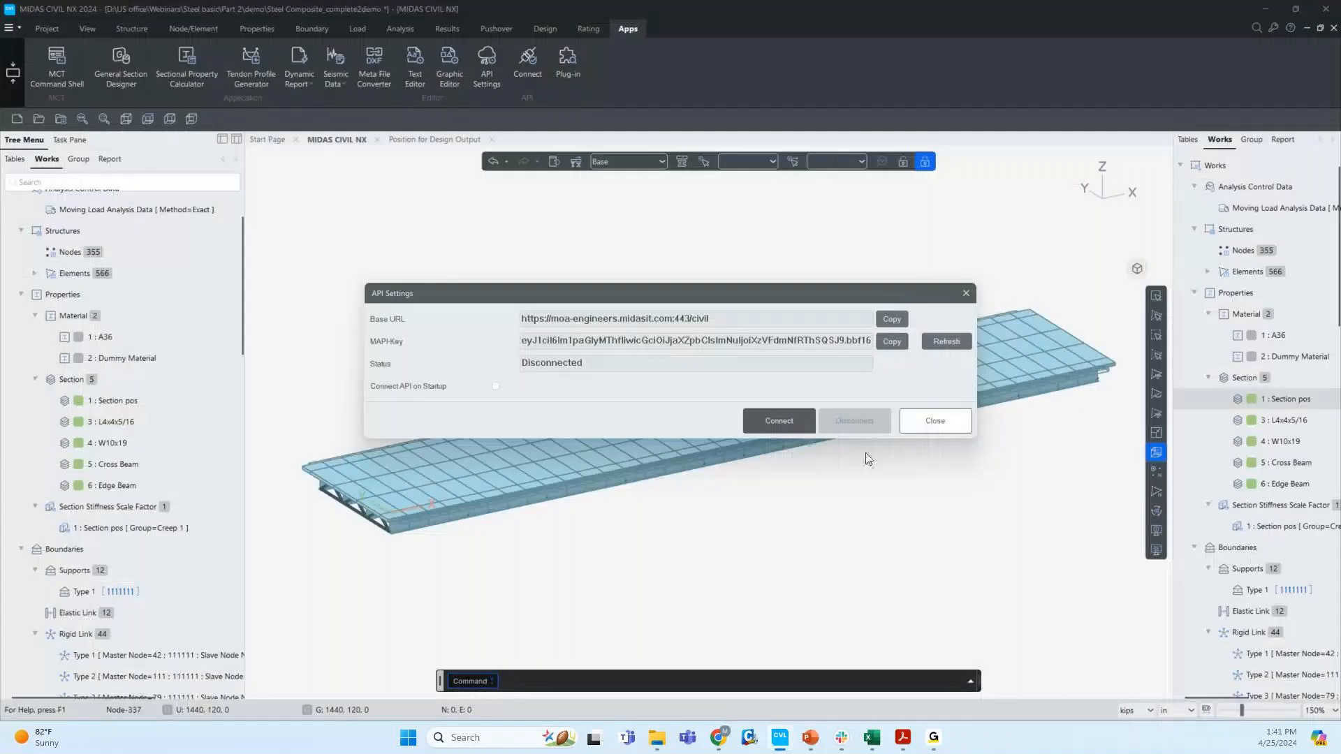
{"action": "left_click", "coordinate": [936, 421]}
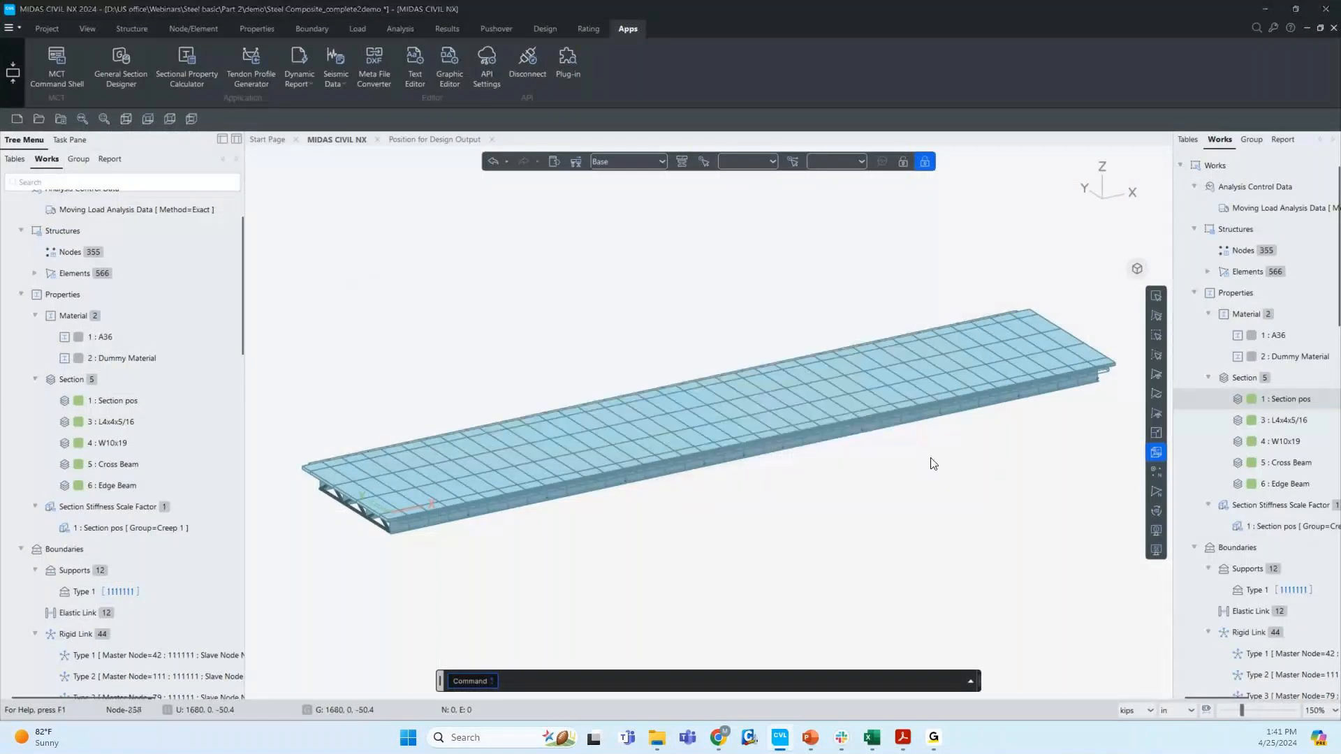
- Return to the Excel report, apply the API configuration in MIDAS Connector and show its Result Image import page
{"action": "key", "text": "alt+Tab"}
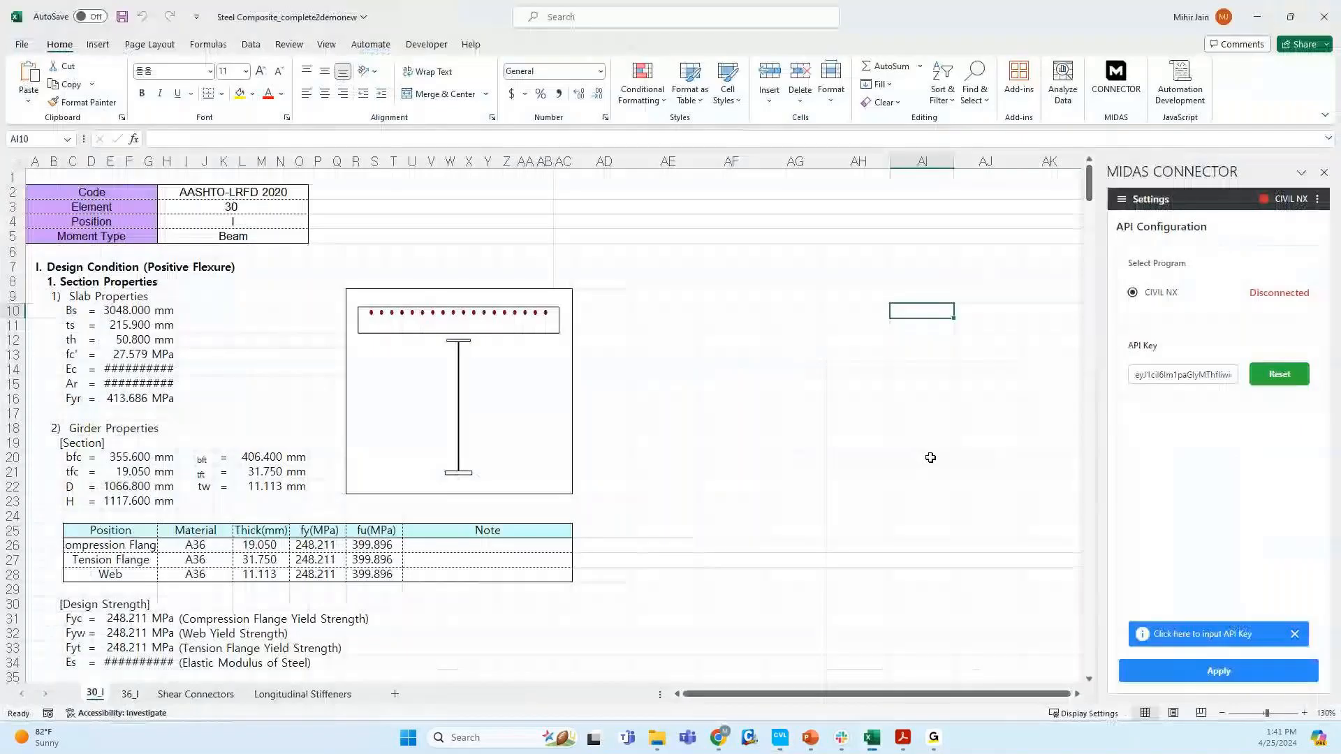
{"action": "left_click", "coordinate": [1215, 671]}
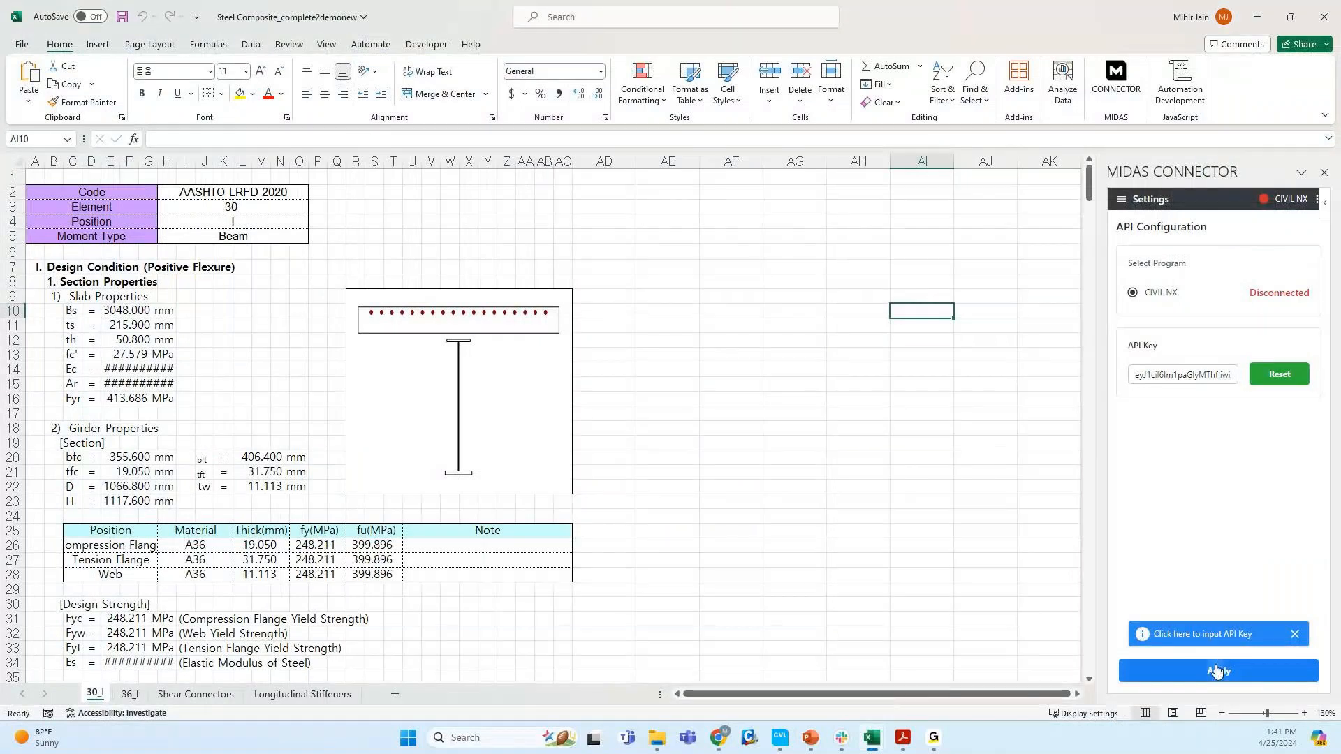
{"action": "left_click", "coordinate": [1123, 203]}
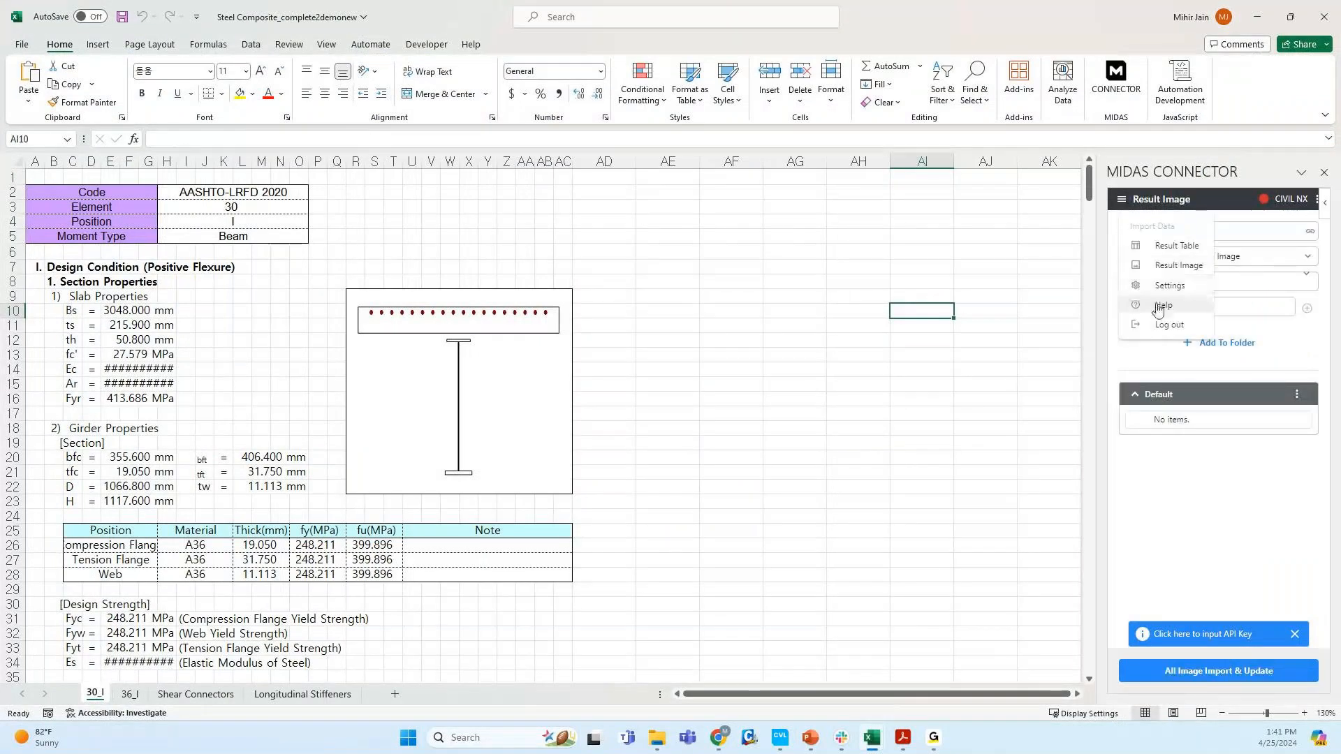
{"action": "left_click", "coordinate": [1177, 266]}
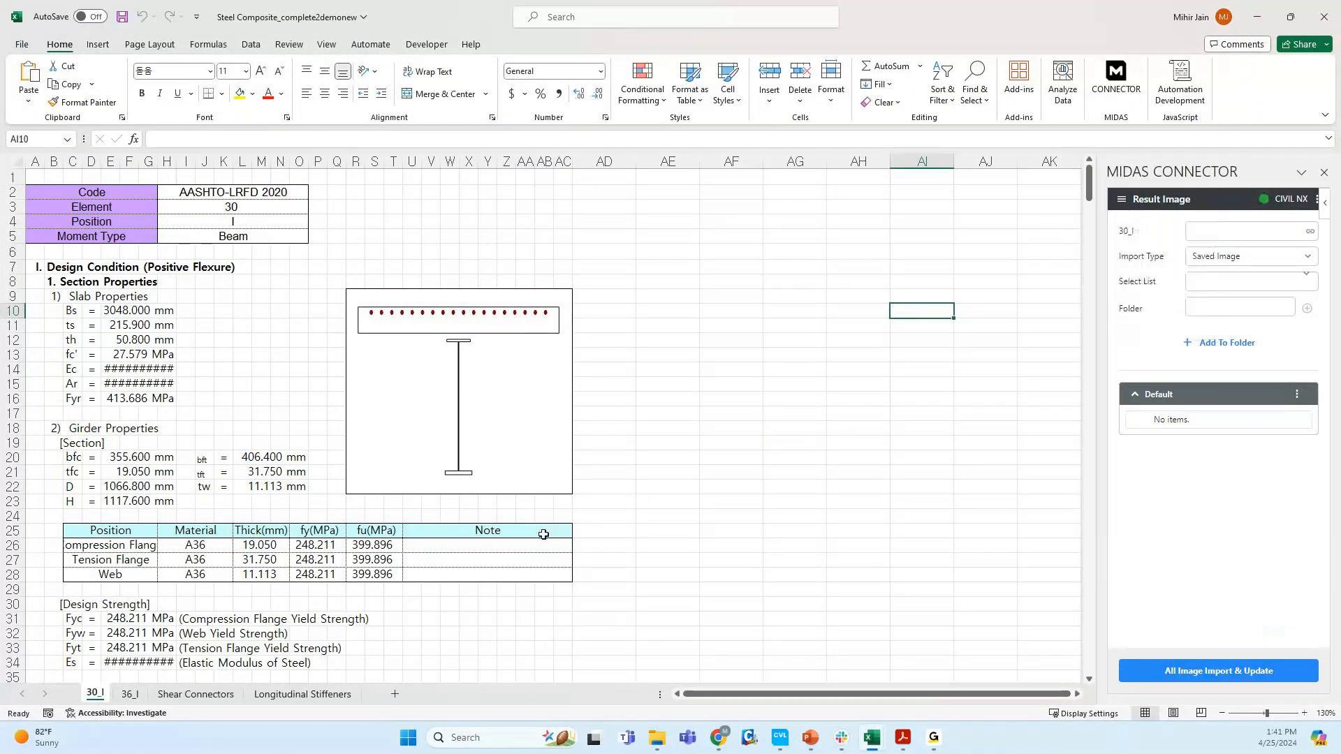
{"action": "scroll", "coordinate": [741, 468], "scroll_direction": "down", "scroll_amount": 2}
{"action": "left_click", "coordinate": [742, 468]}
- Switch to MIDAS CIVIL NX and save the current bridge model view as a Dynamic Report Image named Image
{"action": "key", "text": "alt+Tab"}
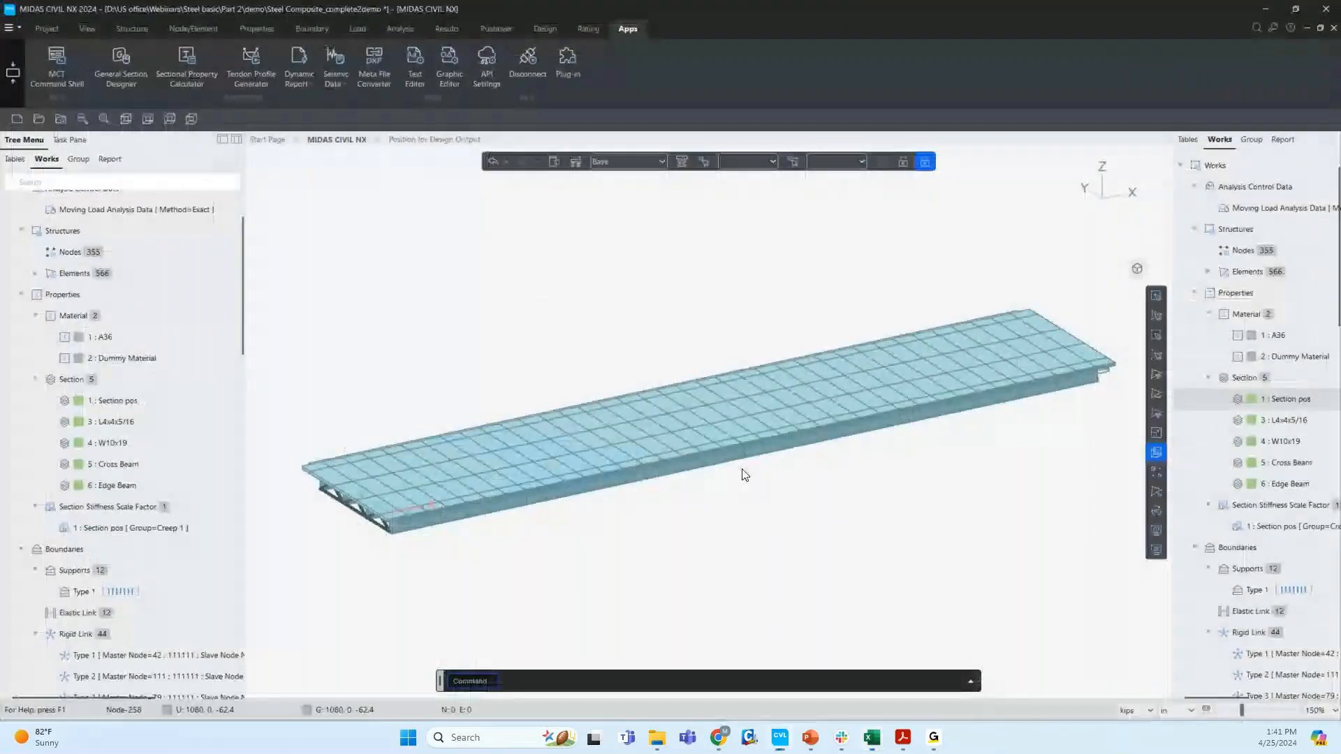
{"action": "right_click", "coordinate": [566, 473]}
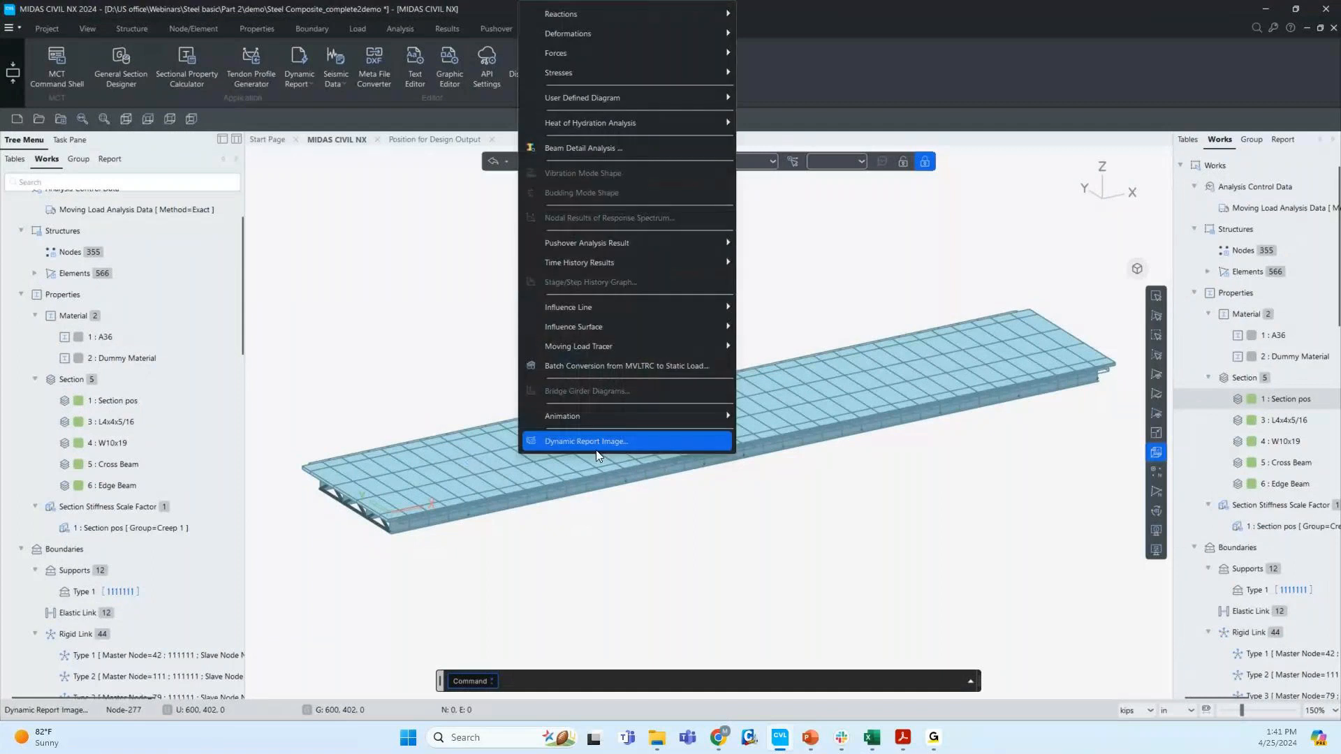
{"action": "left_click", "coordinate": [595, 442]}
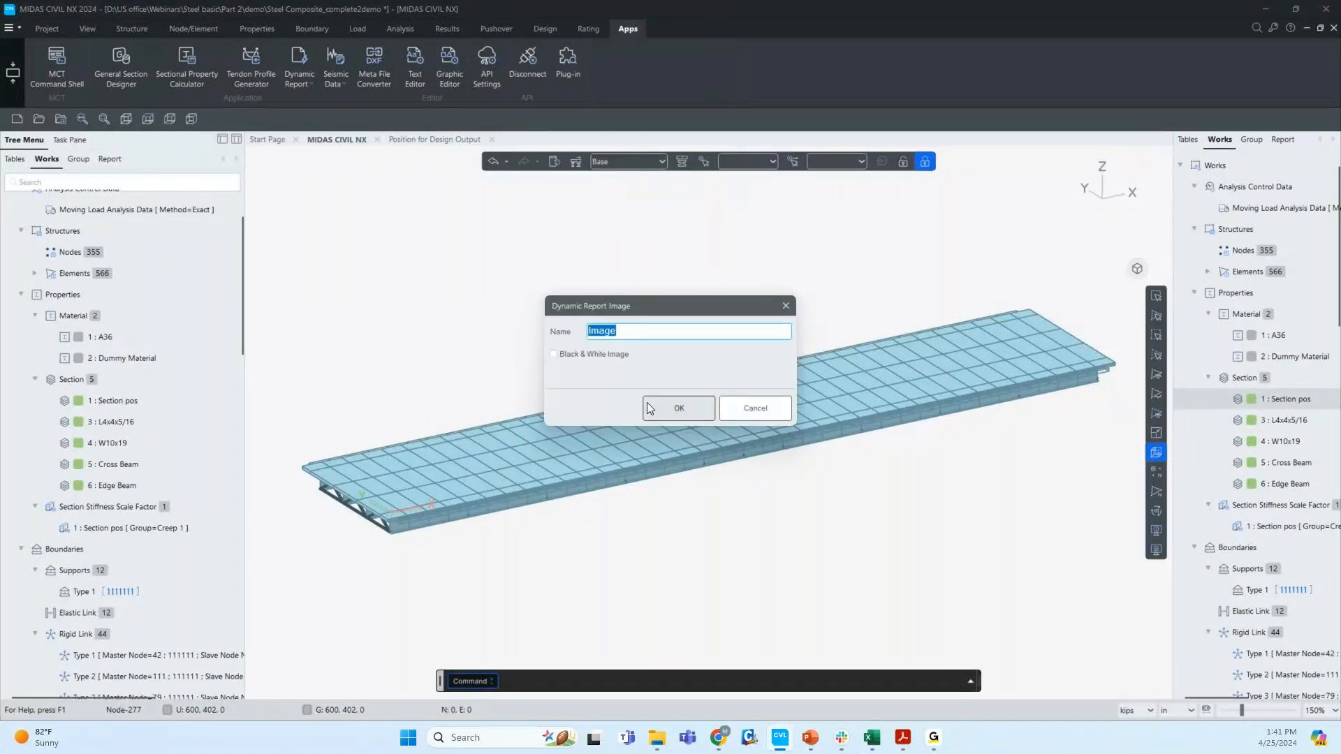
{"action": "left_click", "coordinate": [660, 409]}
- Switch to Excel, add a new sheet after 30_I and link its cell C5 as the image's import location
{"action": "key", "text": "alt+Tab"}
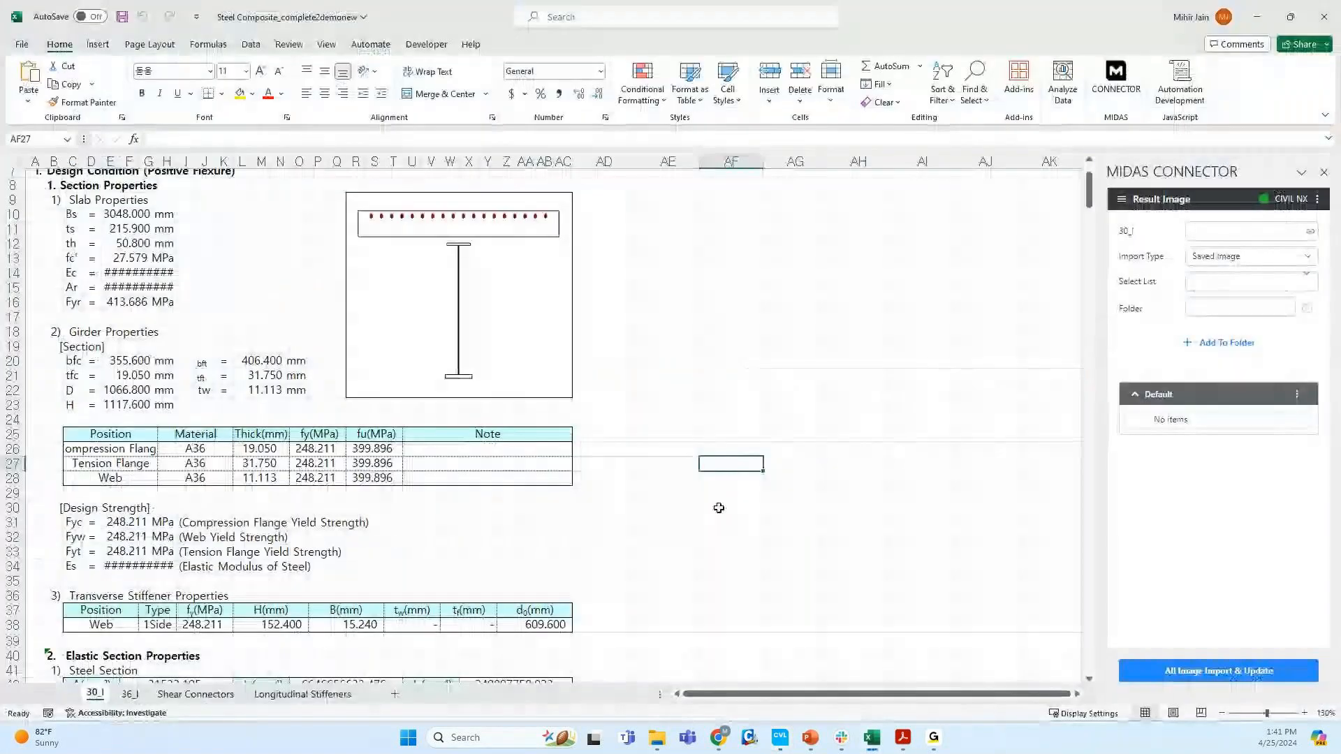
{"action": "left_click", "coordinate": [385, 692]}
{"action": "left_click", "coordinate": [145, 222]}
{"action": "left_click", "coordinate": [1259, 233]}
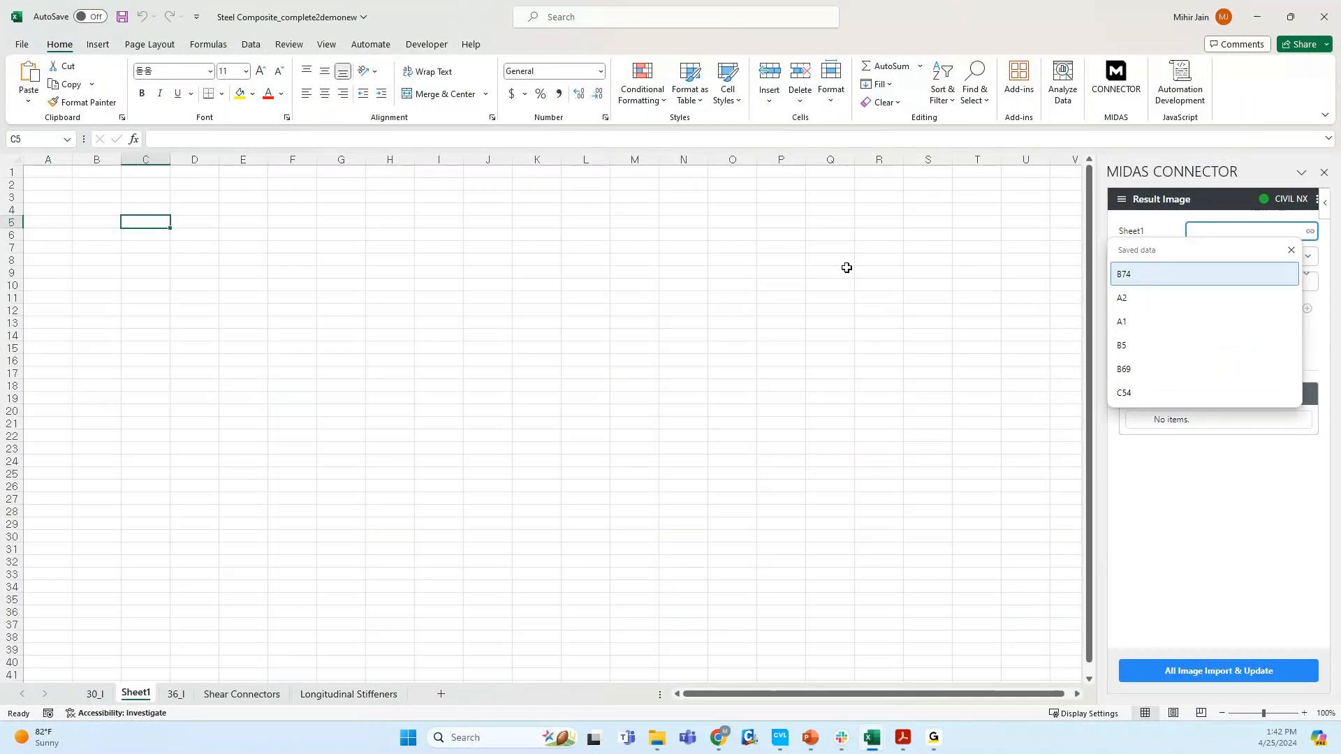
{"action": "left_click", "coordinate": [160, 225]}
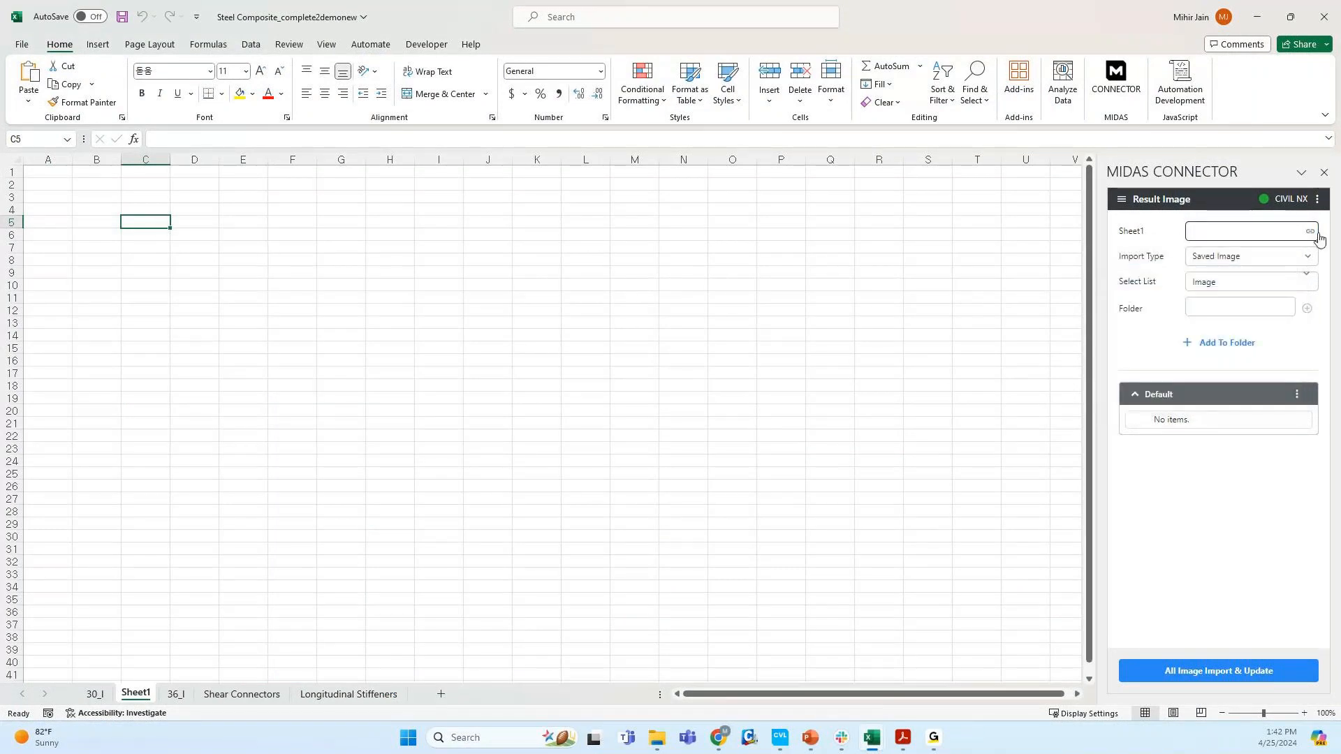
{"action": "left_click", "coordinate": [1264, 479]}
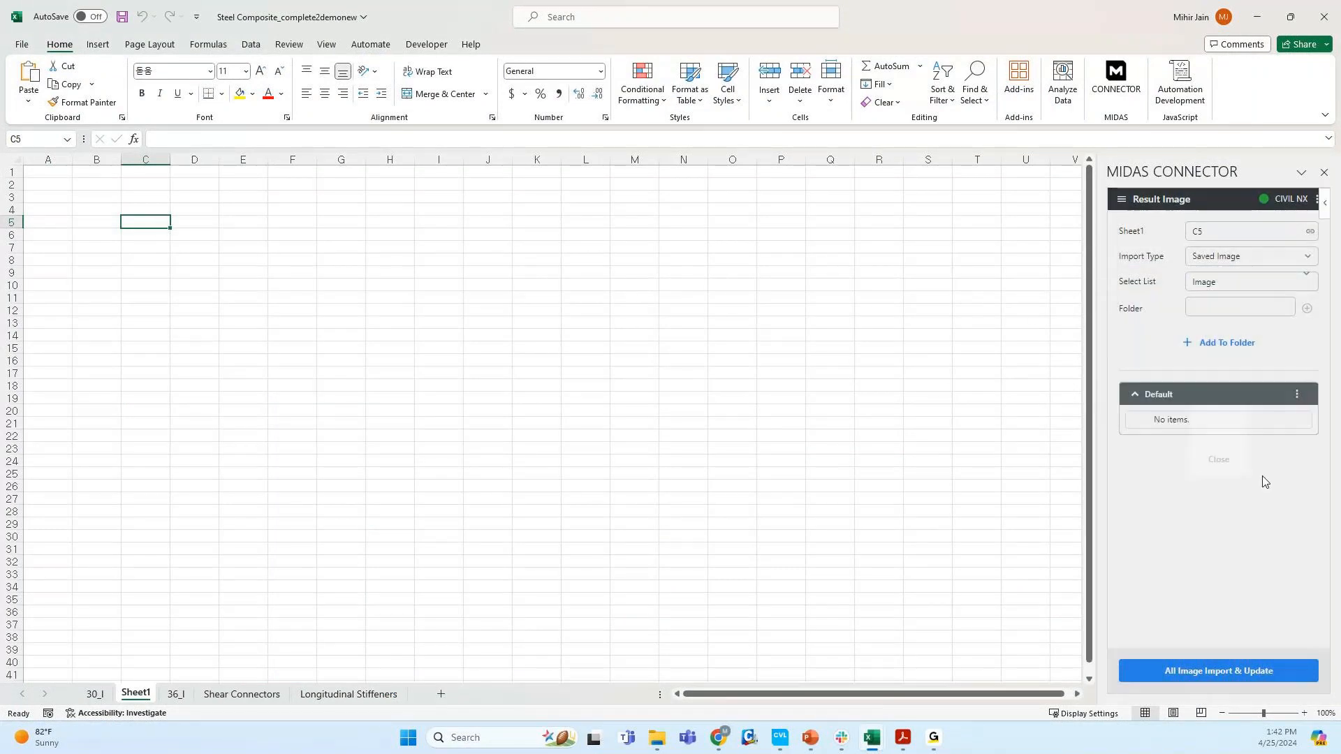
- Add the saved image named Image to the Default folder in MIDAS Connector and import it into the sheet
{"action": "left_click", "coordinate": [1255, 281]}
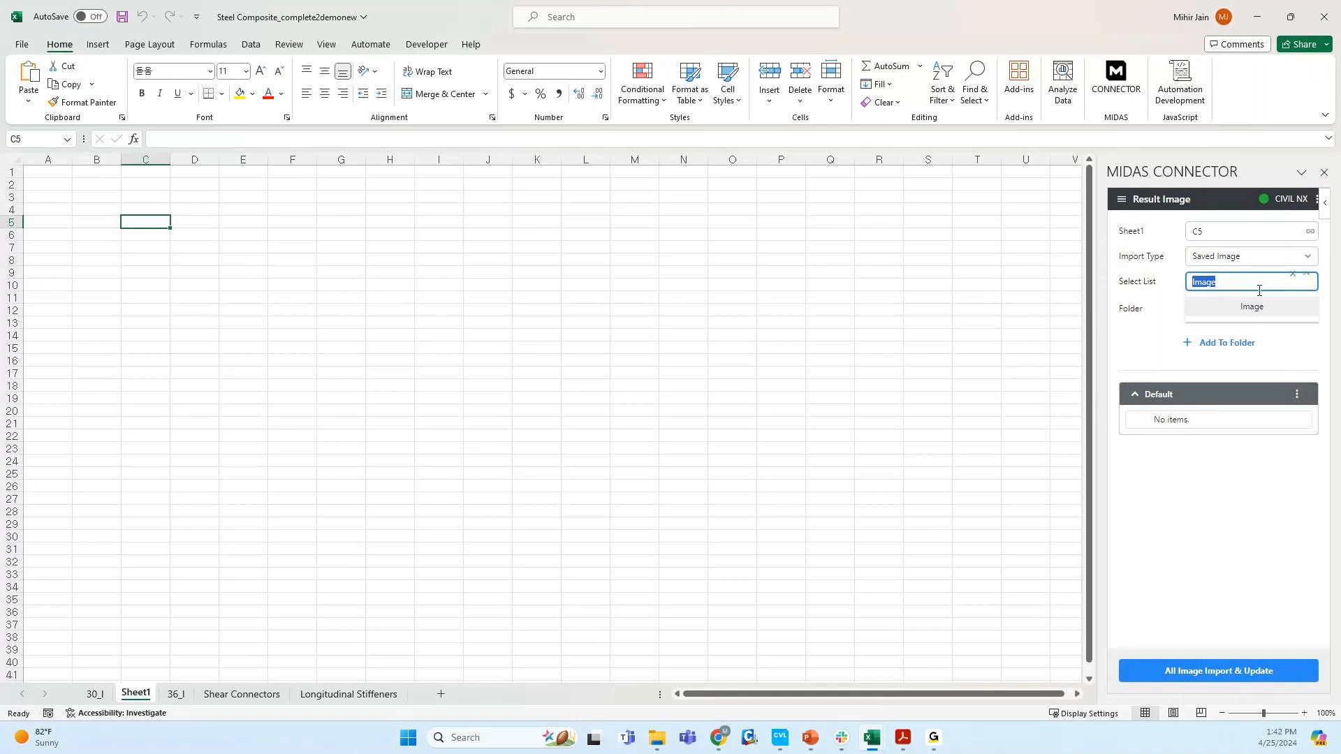
{"action": "left_click", "coordinate": [1278, 308]}
{"action": "left_click", "coordinate": [1278, 307]}
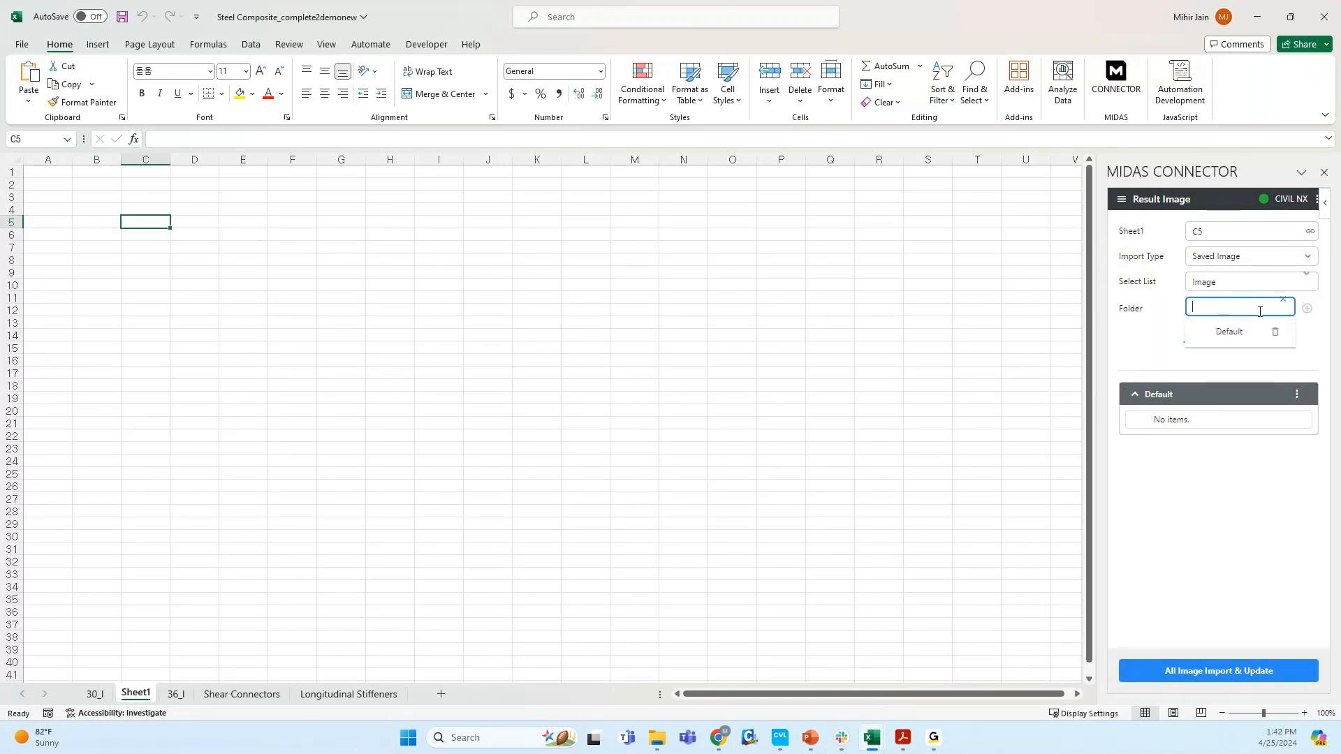
{"action": "left_click", "coordinate": [1241, 338]}
{"action": "left_click", "coordinate": [1221, 343]}
{"action": "left_click", "coordinate": [1248, 671]}
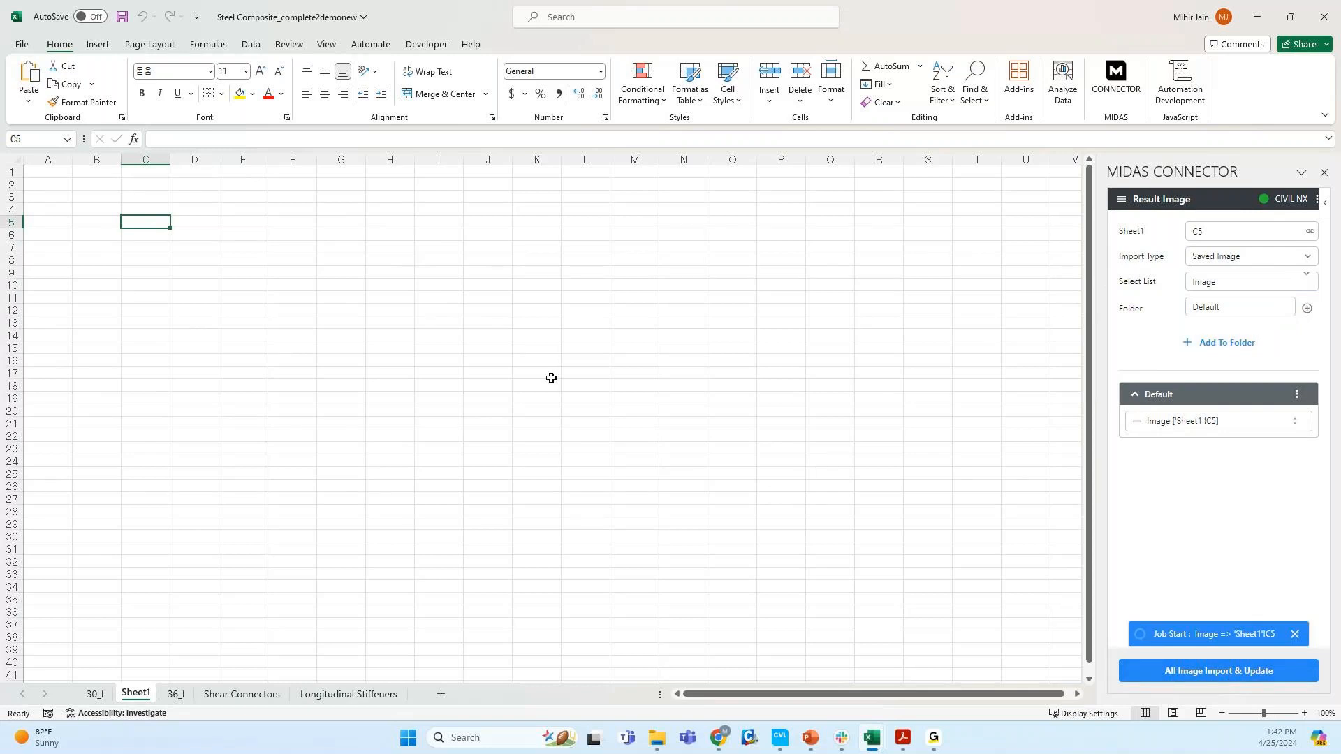
- Shrink the imported model picture to about 5.31" high by 9.15" wide, and close MIDAS Connector beside sheet 30_I
{"action": "scroll", "coordinate": [237, 278], "scroll_direction": "down", "scroll_amount": 5, "text": "ctrl"}
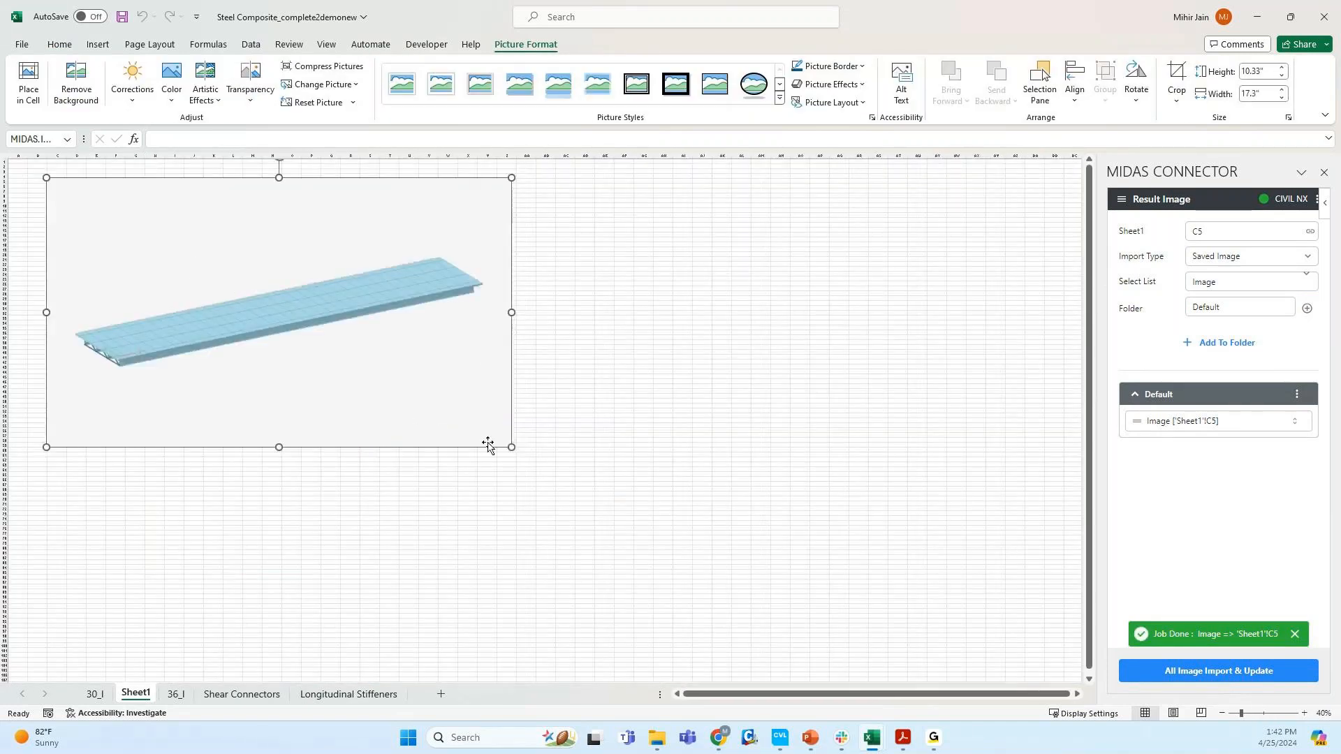
{"action": "left_click_drag", "start_coordinate": [511, 447], "coordinate": [294, 320]}
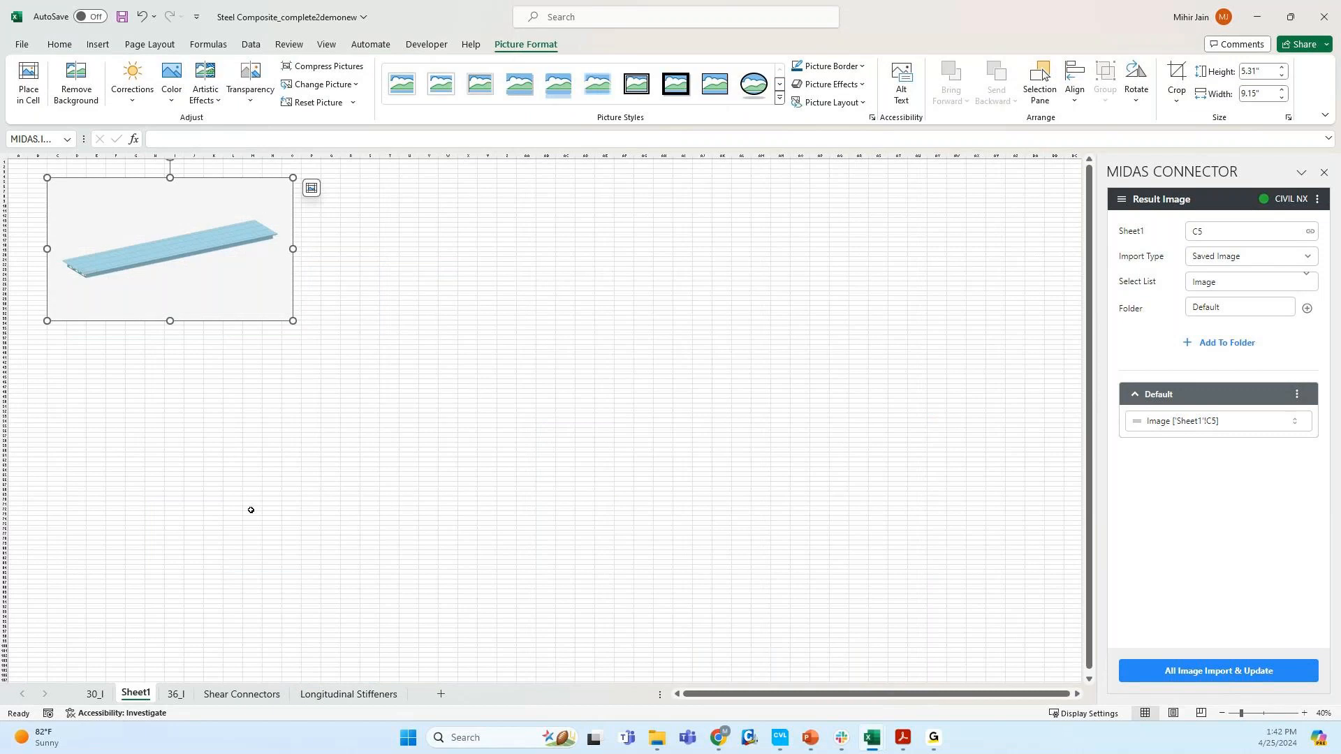
{"action": "left_click", "coordinate": [95, 693]}
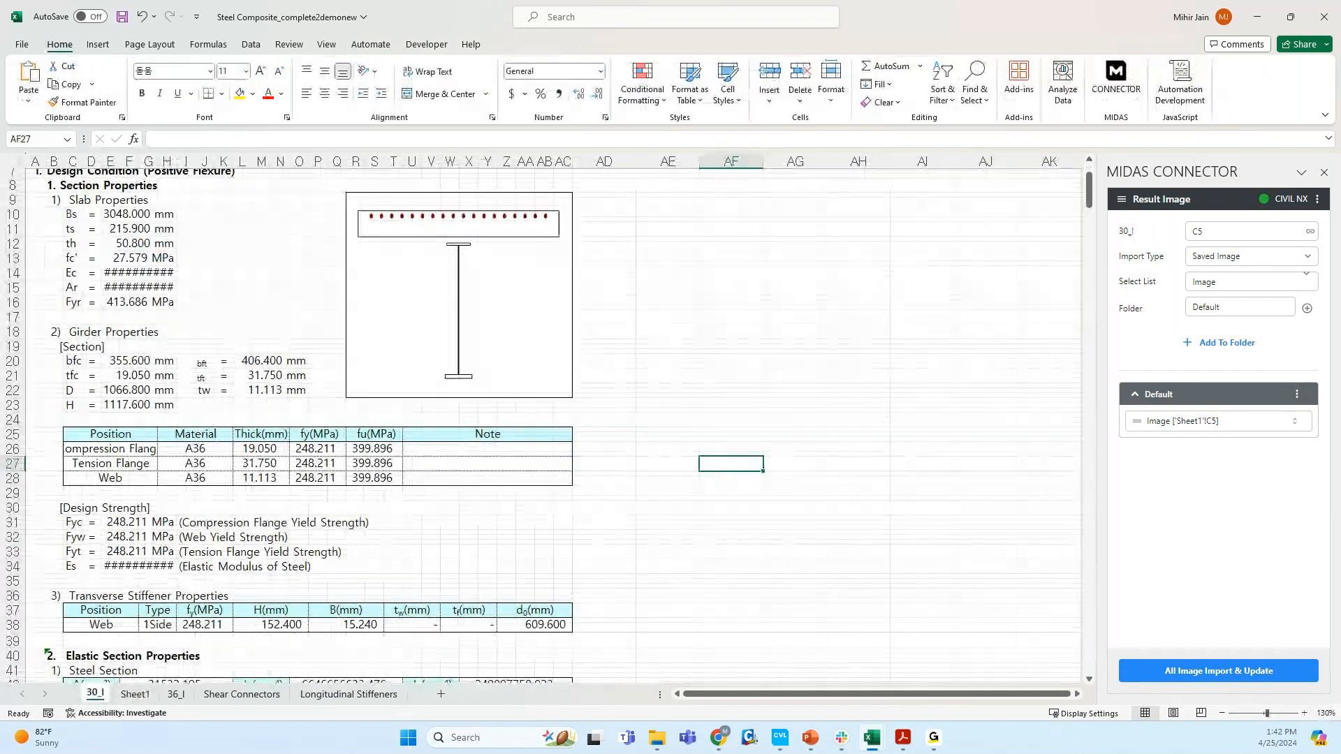
{"action": "left_click", "coordinate": [1324, 172]}
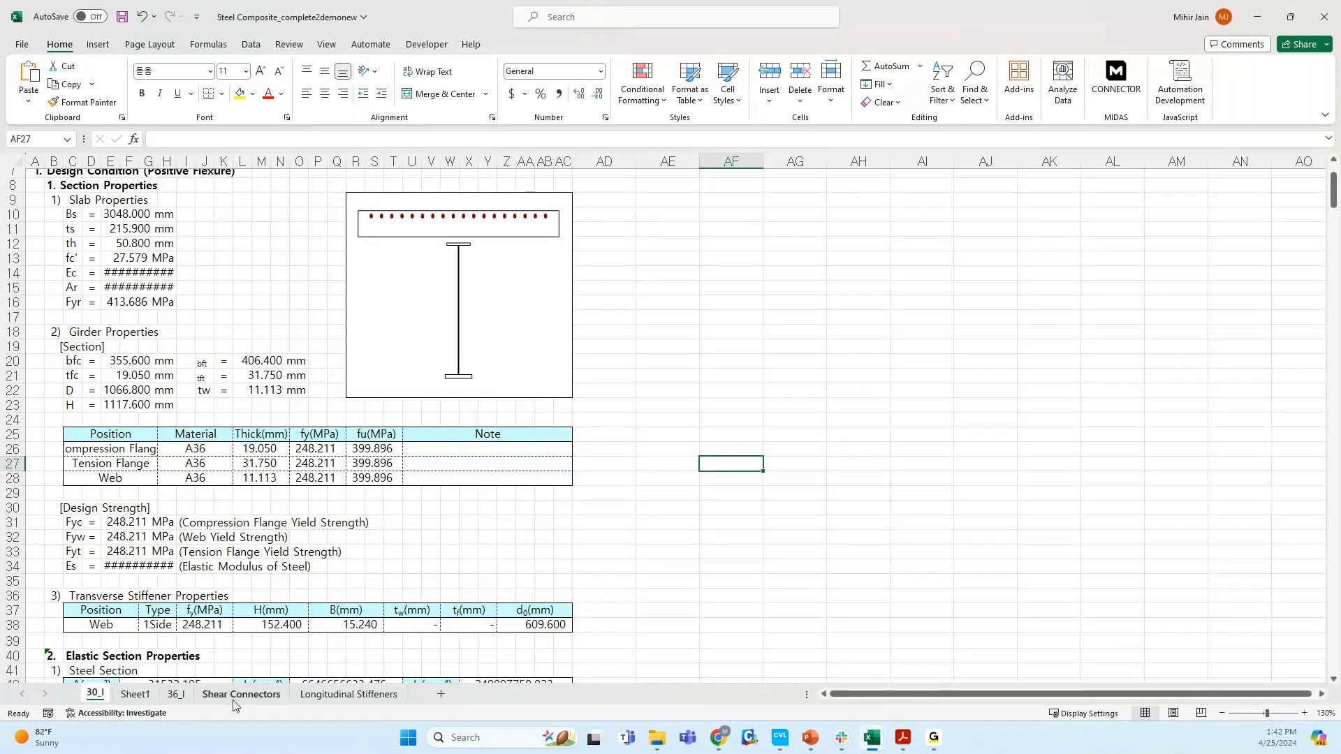
- Look over Sheet1 and 30_I, and examine the design checks on 36_I down to Minimum Negative Flexure Concrete Deck Reinforcement
{"action": "left_click", "coordinate": [130, 694]}
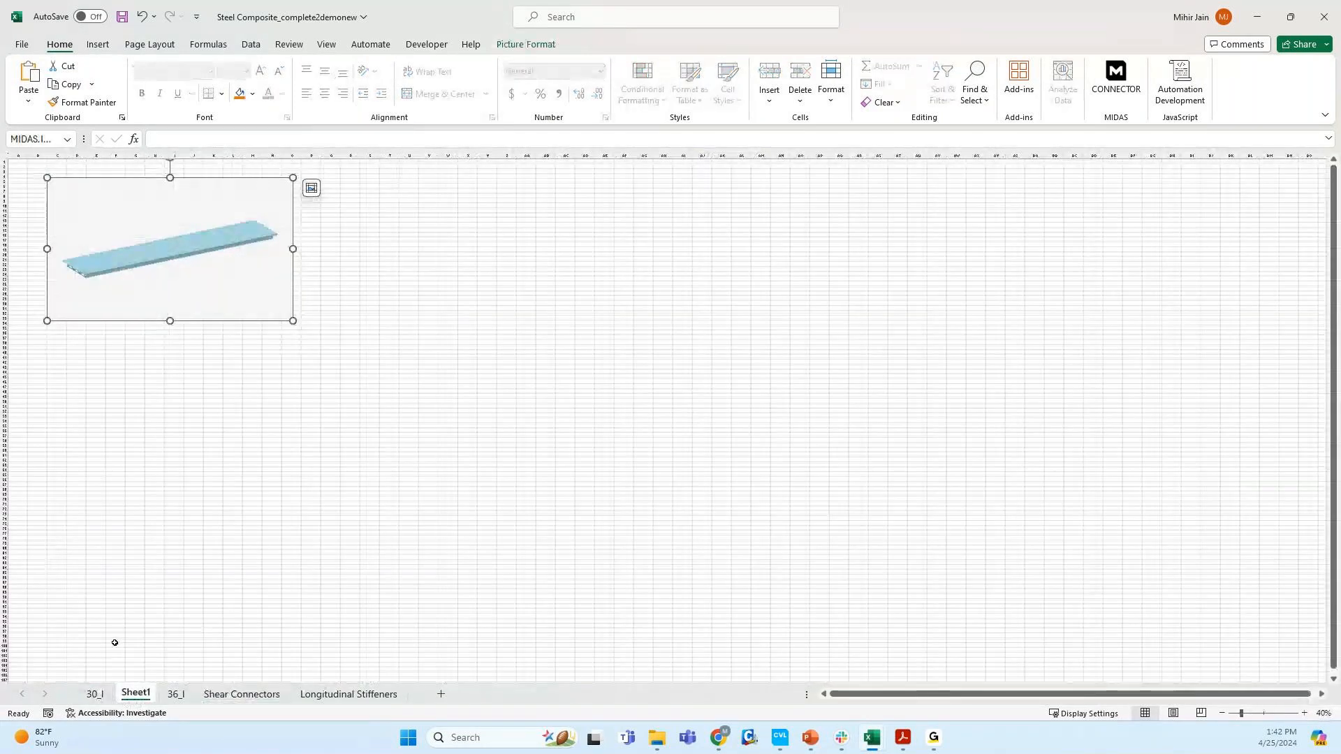
{"action": "left_click", "coordinate": [96, 694]}
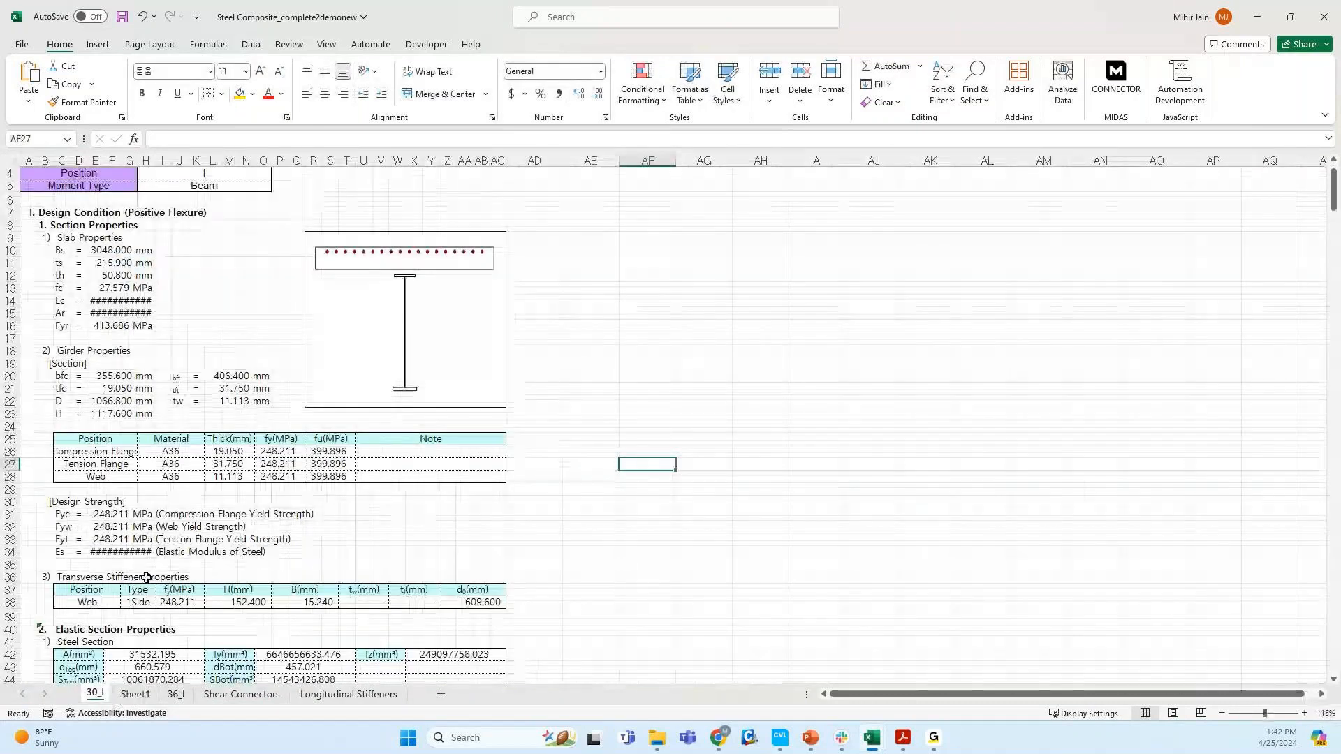
{"action": "left_click", "coordinate": [176, 694]}
{"action": "scroll", "coordinate": [168, 494], "scroll_direction": "down", "scroll_amount": 5}
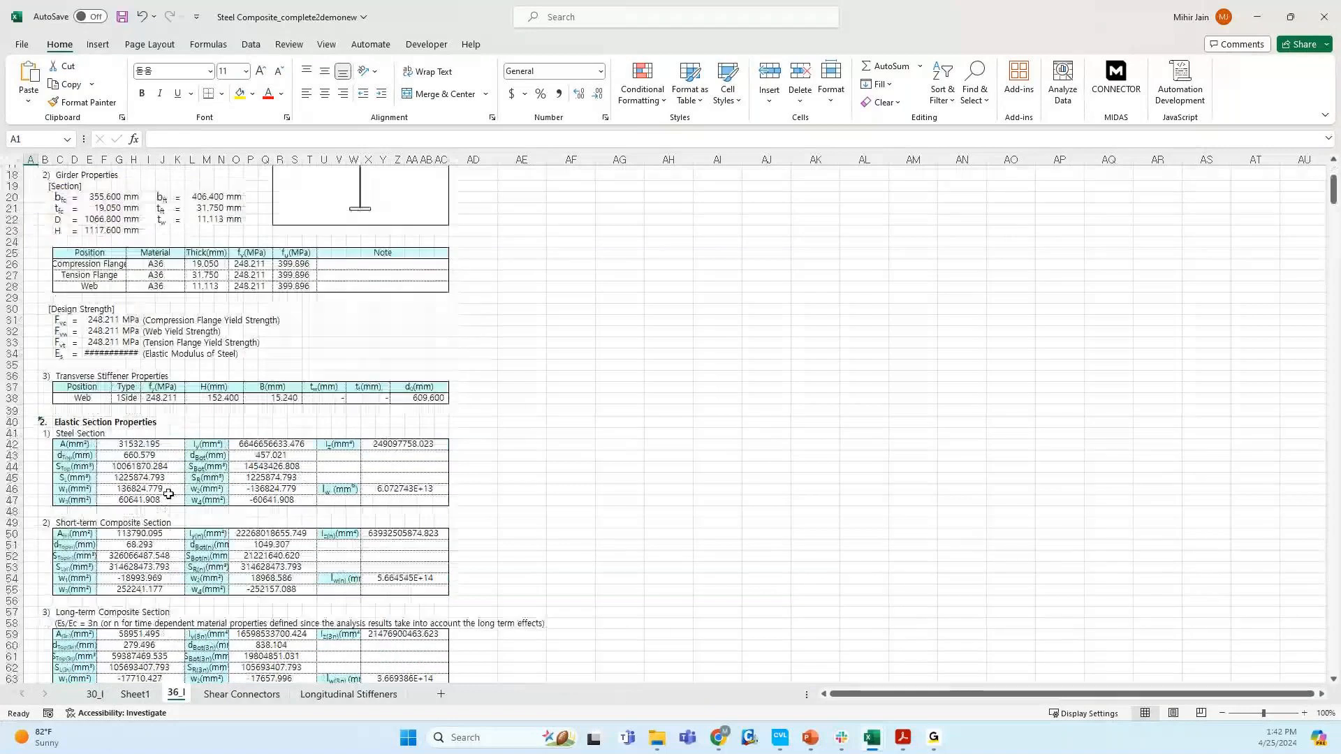
{"action": "scroll", "coordinate": [168, 493], "scroll_direction": "down", "scroll_amount": 20}
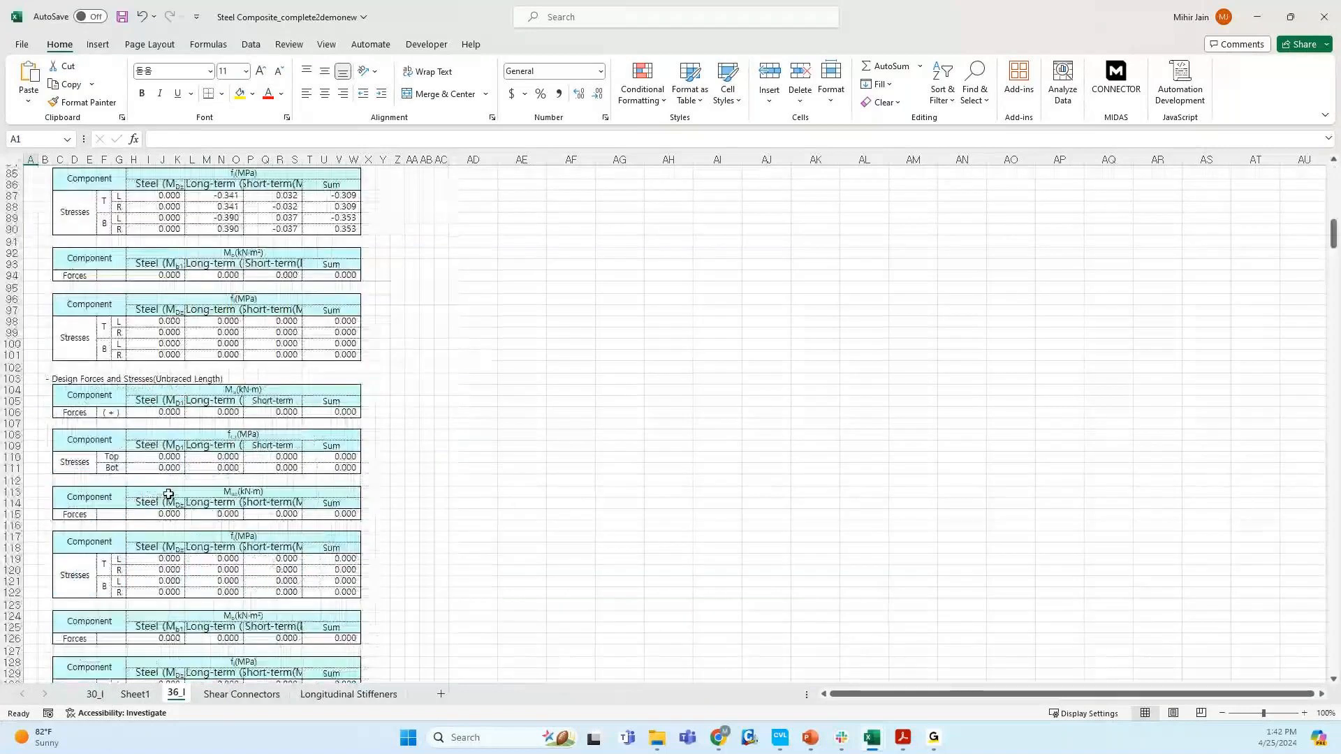
{"action": "scroll", "coordinate": [168, 493], "scroll_direction": "down", "scroll_amount": 6}
{"action": "scroll", "coordinate": [168, 493], "scroll_direction": "down", "scroll_amount": 20}
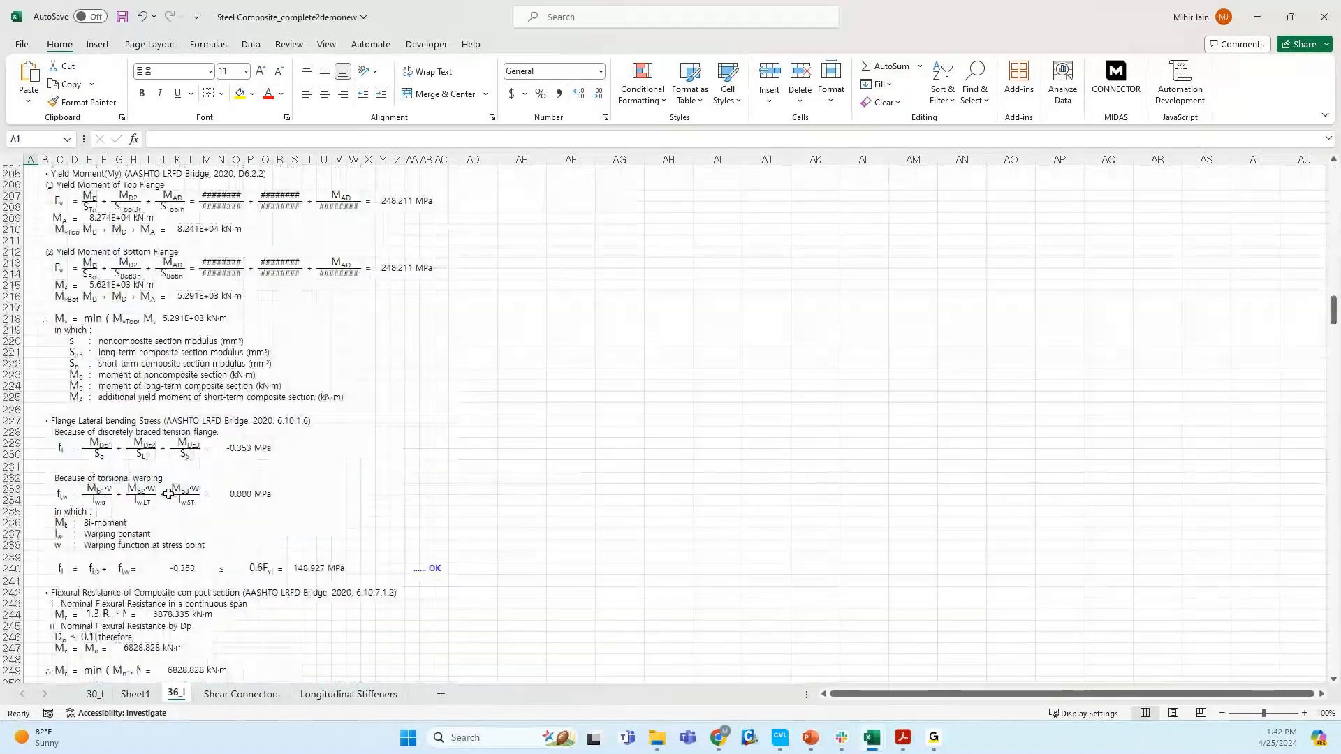
{"action": "scroll", "coordinate": [168, 493], "scroll_direction": "down", "scroll_amount": 20}
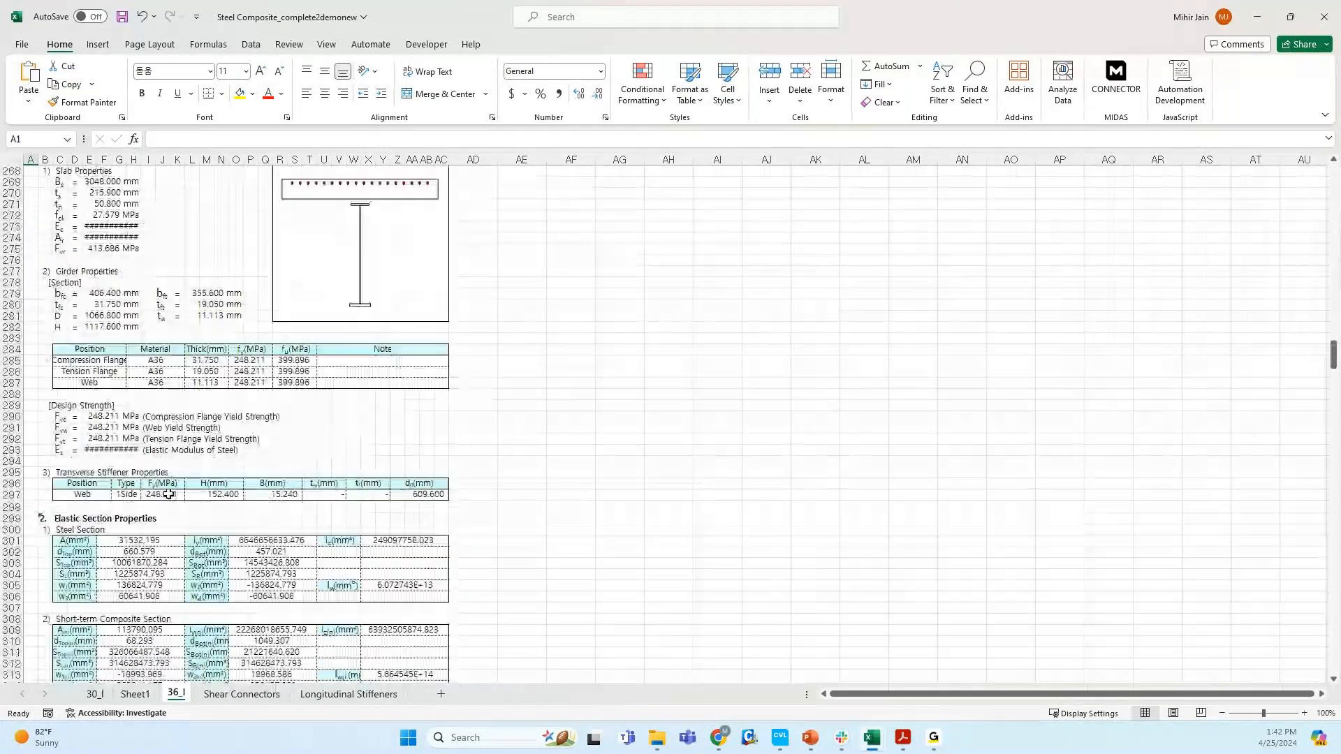
{"action": "scroll", "coordinate": [168, 493], "scroll_direction": "down", "scroll_amount": 20}
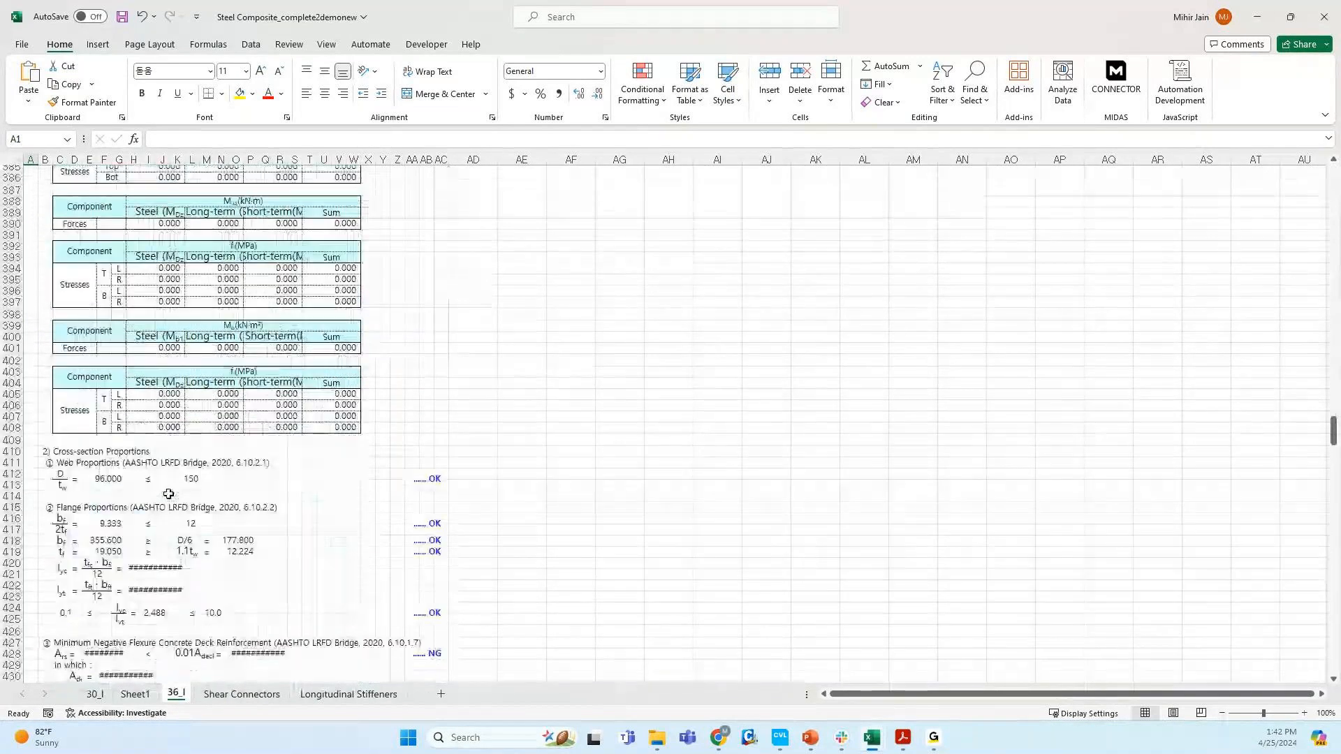
{"action": "scroll", "coordinate": [169, 493], "scroll_direction": "up", "scroll_amount": 3}
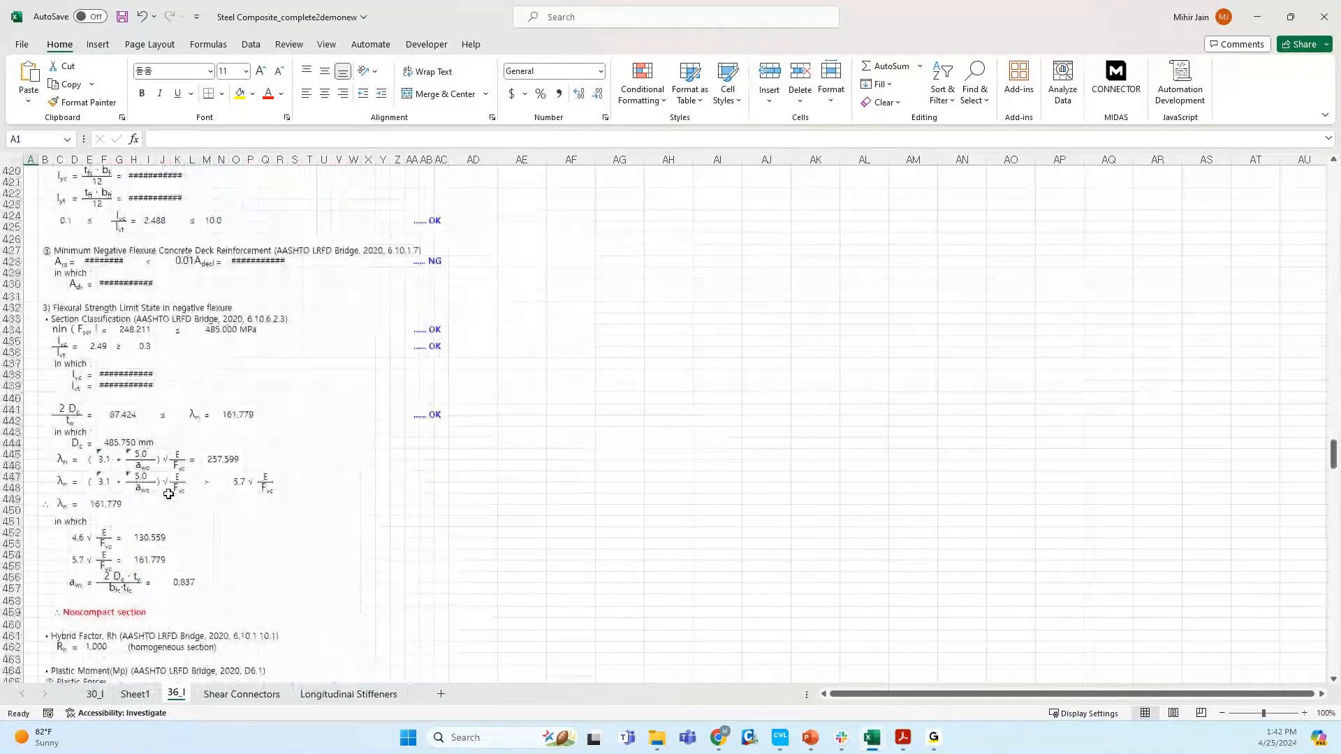
{"action": "scroll", "coordinate": [236, 350], "scroll_direction": "up", "scroll_amount": 1, "text": "ctrl"}
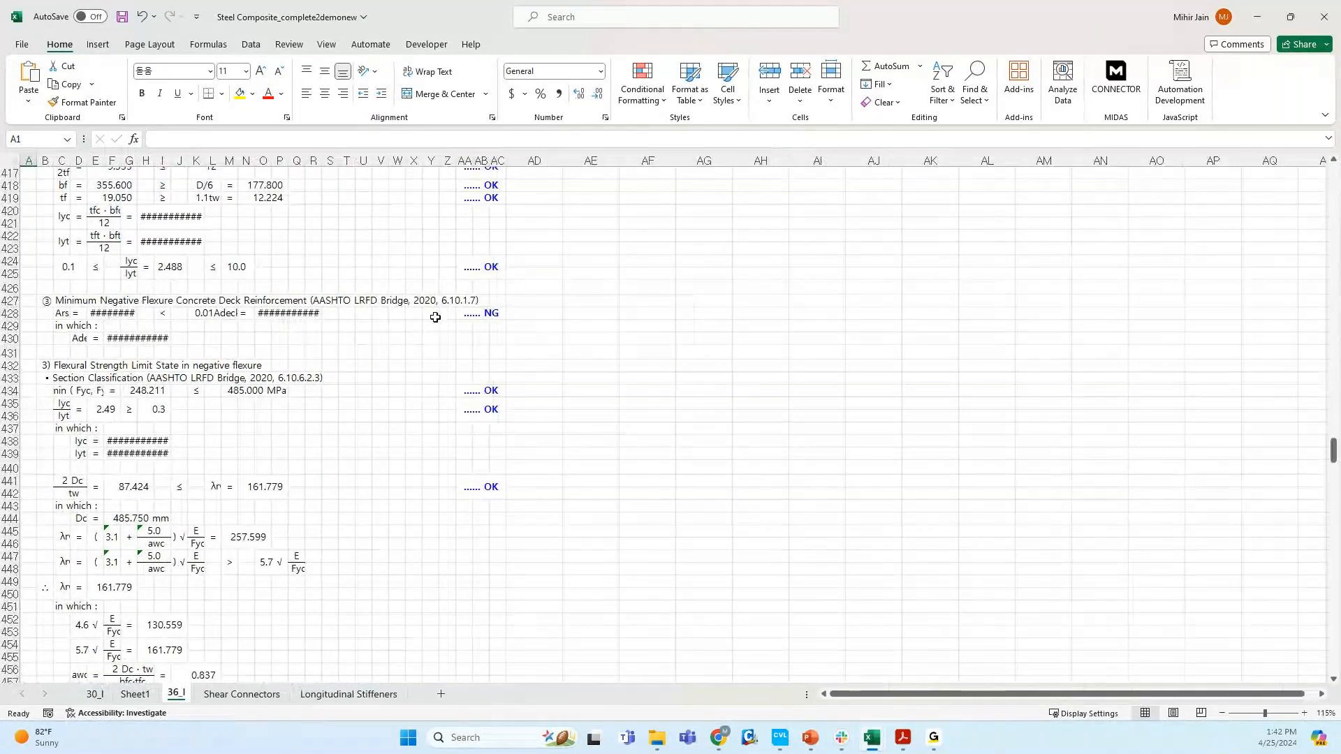
- Widen columns Q and G on sheet 36_I to make the deck reinforcement check's Ars and 0.01Adeck values readable
{"action": "double_click", "coordinate": [119, 314]}
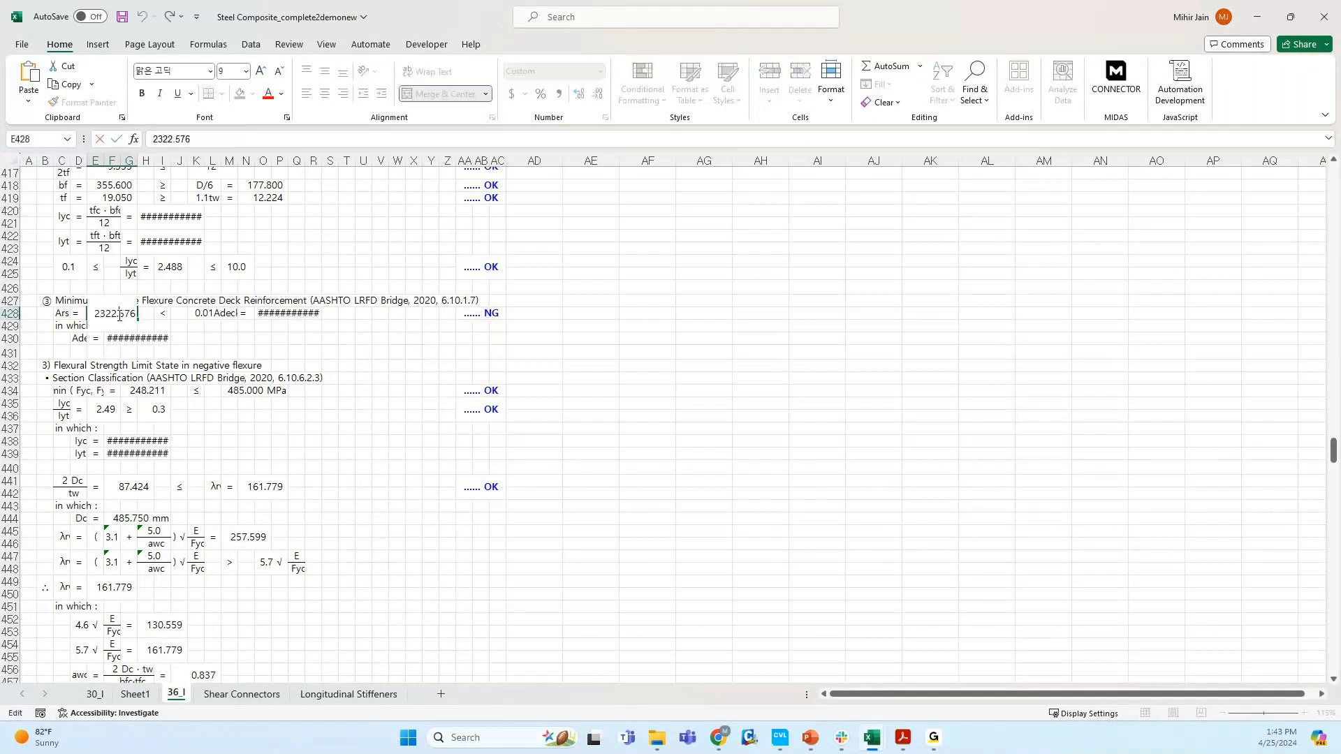
{"action": "double_click", "coordinate": [284, 314]}
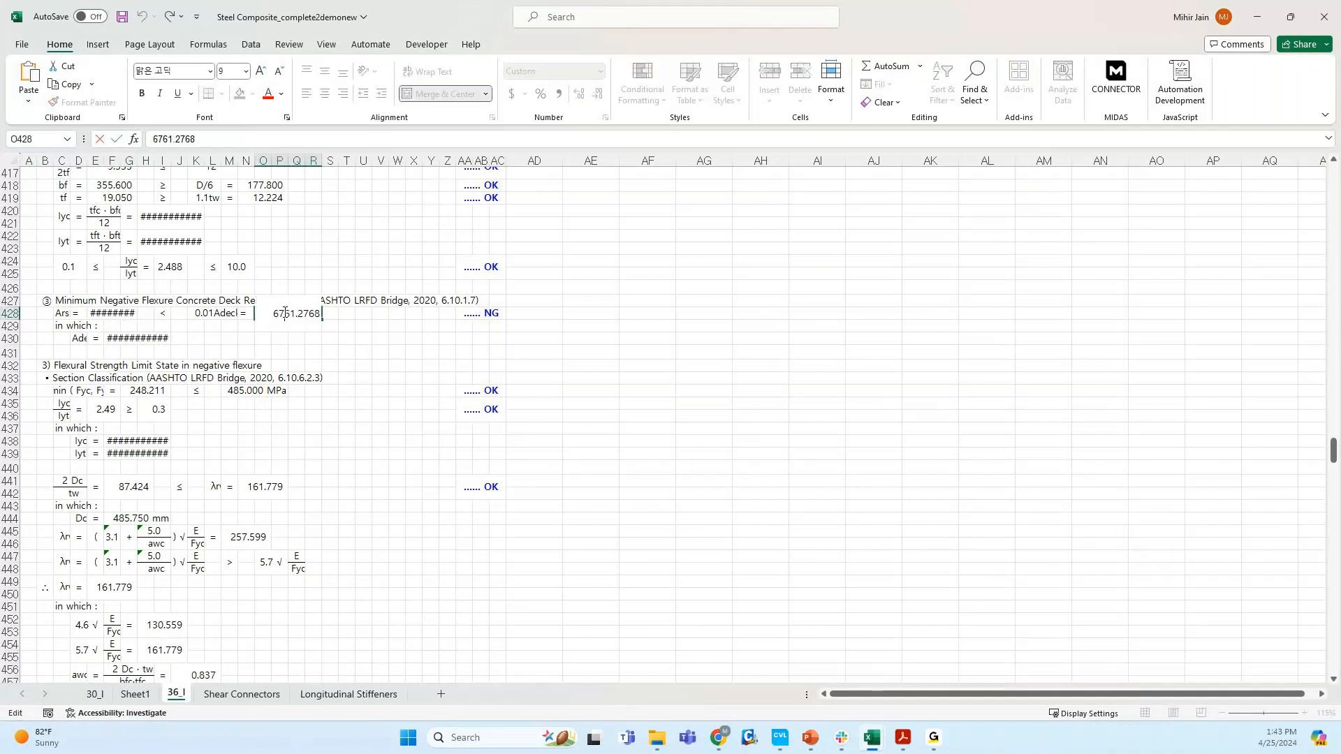
{"action": "left_click_drag", "start_coordinate": [315, 161], "coordinate": [381, 161]}
{"action": "left_click", "coordinate": [413, 403]}
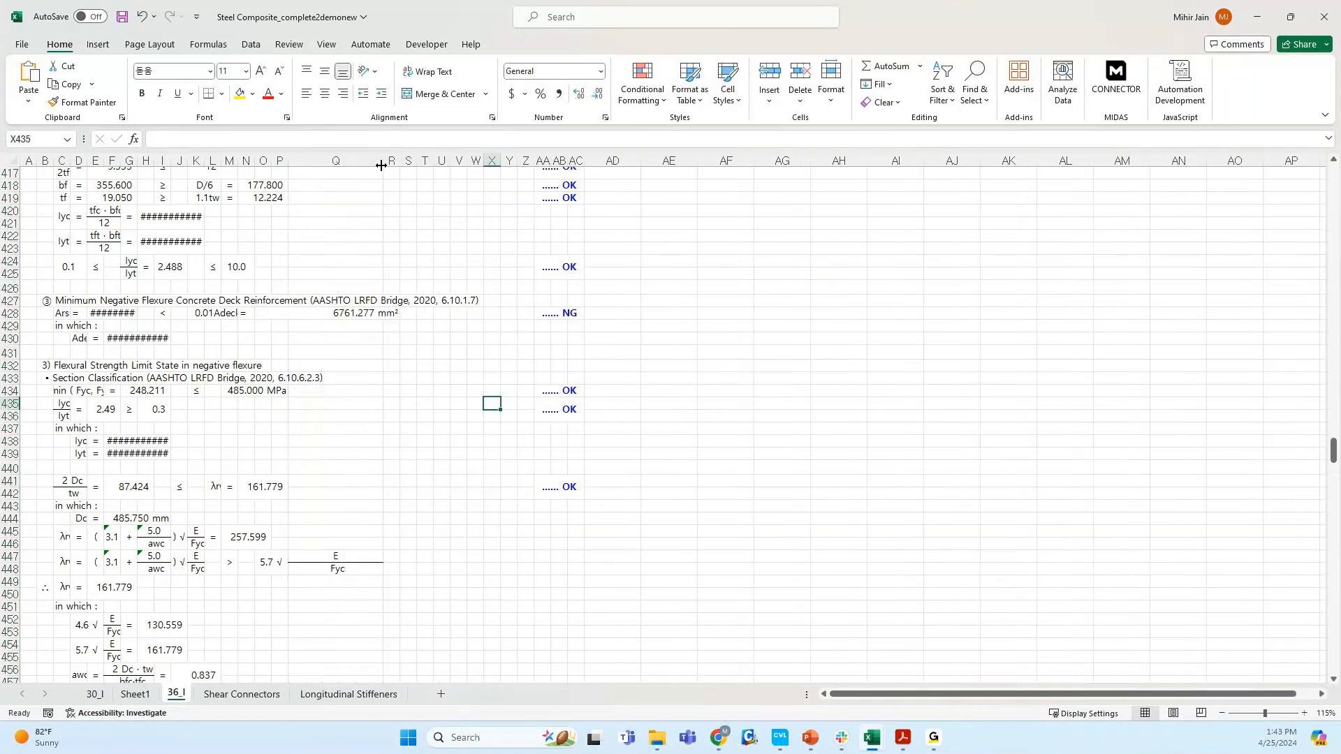
{"action": "left_click_drag", "start_coordinate": [138, 161], "coordinate": [206, 161]}
{"action": "left_click", "coordinate": [360, 388]}
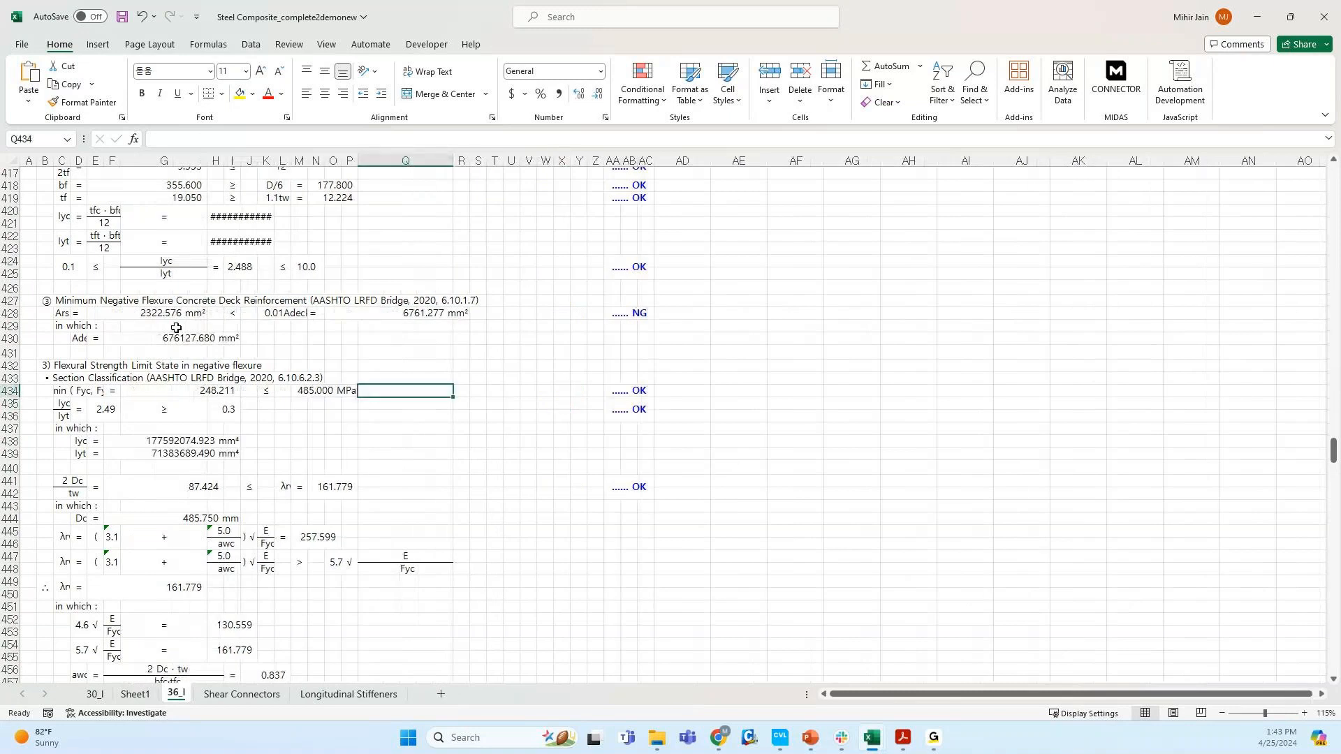
- Inspect the Ars value and the result formula of the minimum negative flexure deck reinforcement check
{"action": "left_click", "coordinate": [110, 315]}
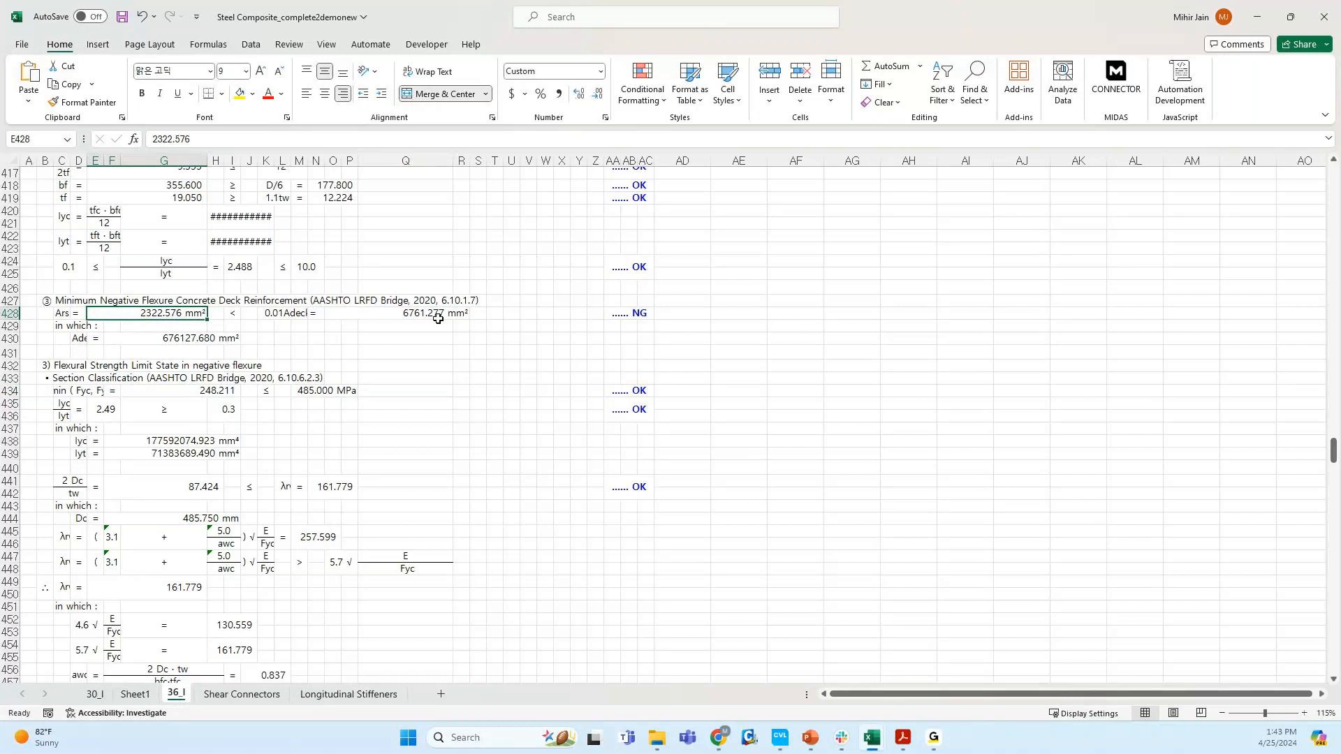
{"action": "left_click", "coordinate": [634, 313]}
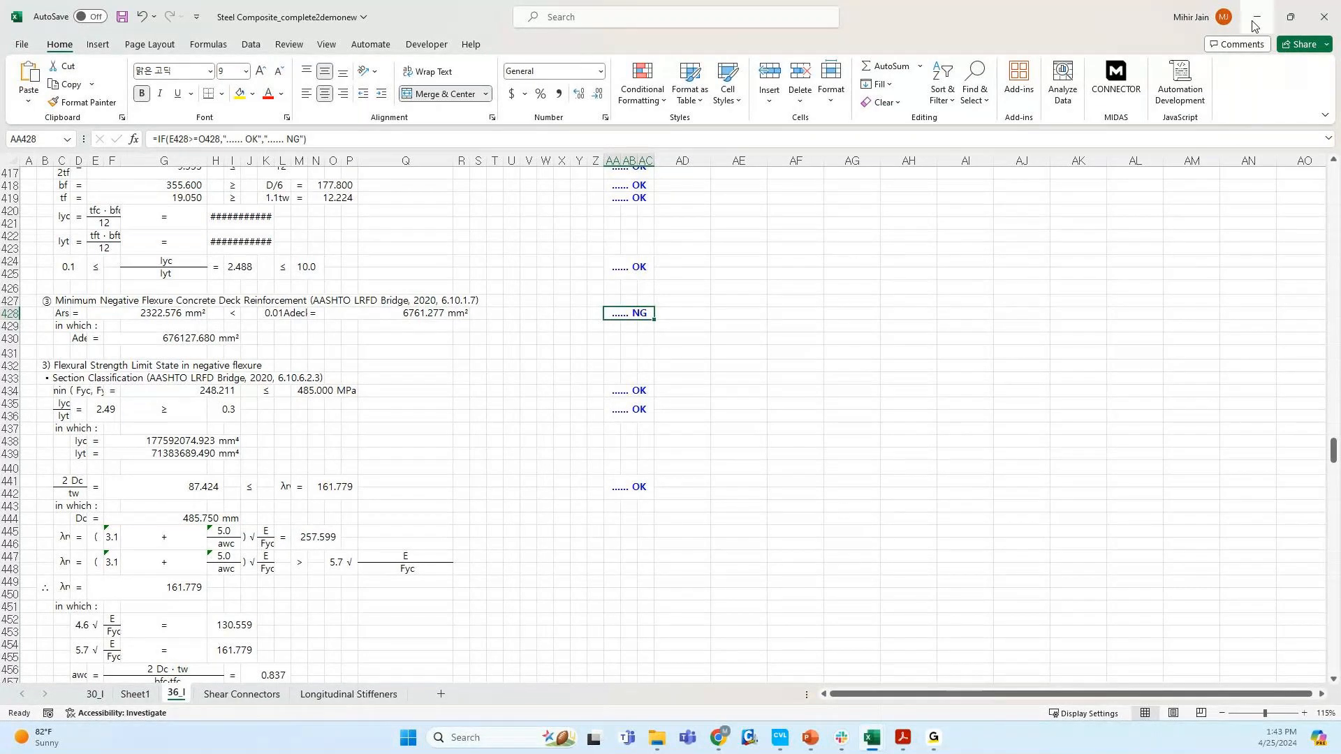
- Look over the remaining 36_I checks, from negative flexure strength through shear resistance to the permanent deformation checks
{"action": "scroll", "coordinate": [543, 575], "scroll_direction": "down", "scroll_amount": 20}
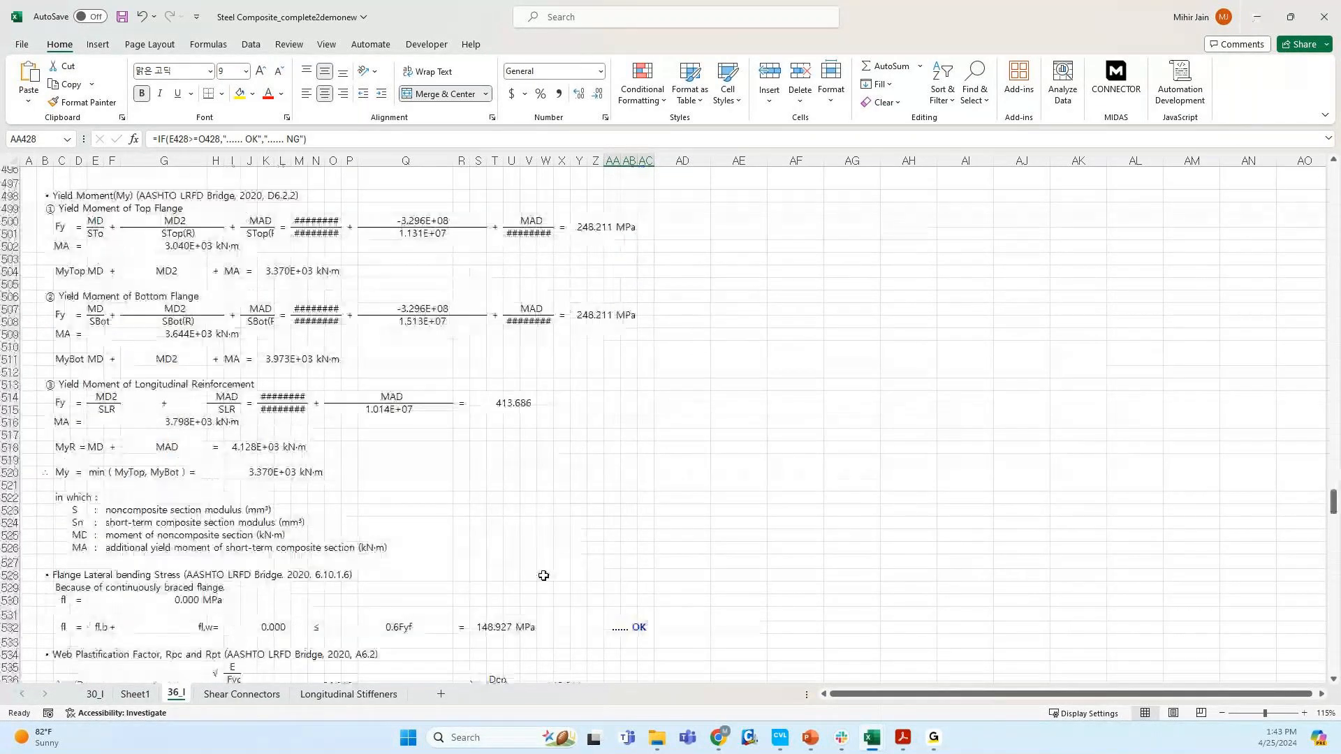
{"action": "scroll", "coordinate": [543, 575], "scroll_direction": "down", "scroll_amount": 20}
{"action": "scroll", "coordinate": [543, 576], "scroll_direction": "down", "scroll_amount": 20}
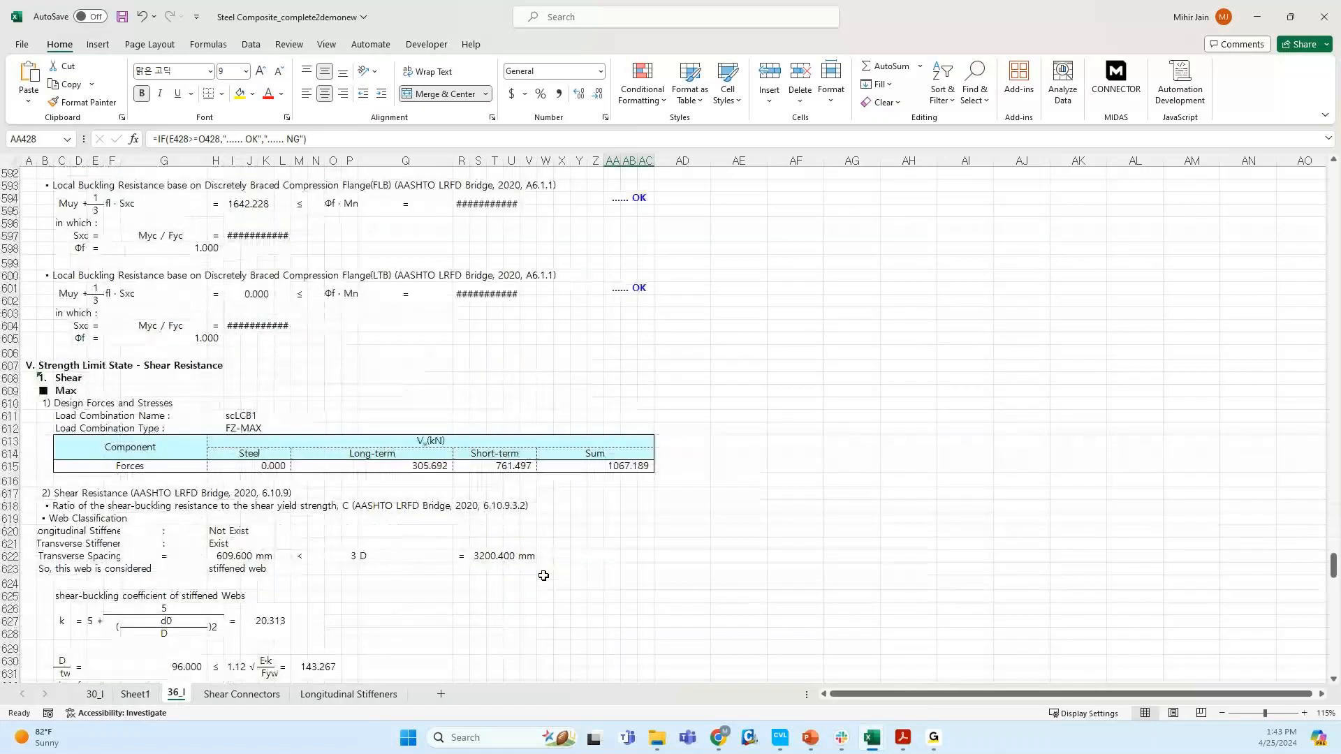
{"action": "scroll", "coordinate": [543, 575], "scroll_direction": "down", "scroll_amount": 5}
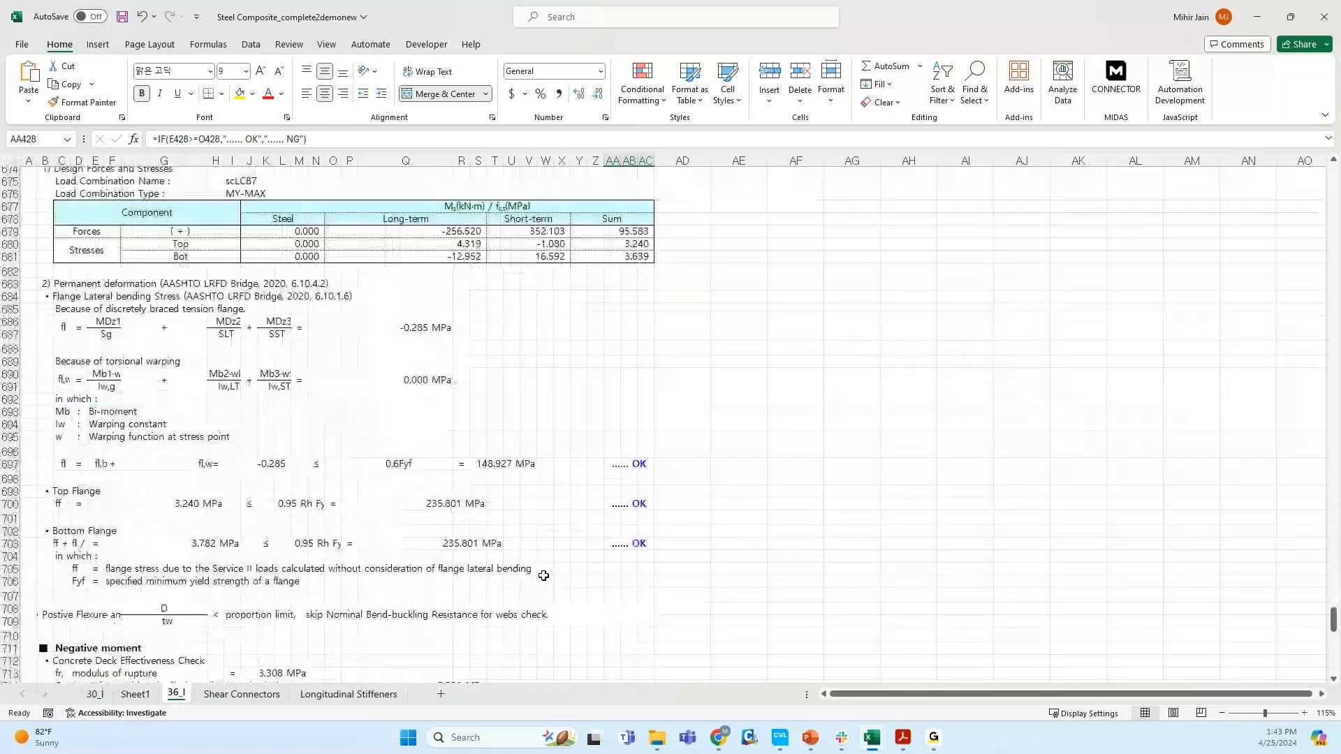
{"action": "scroll", "coordinate": [543, 575], "scroll_direction": "down", "scroll_amount": 5}
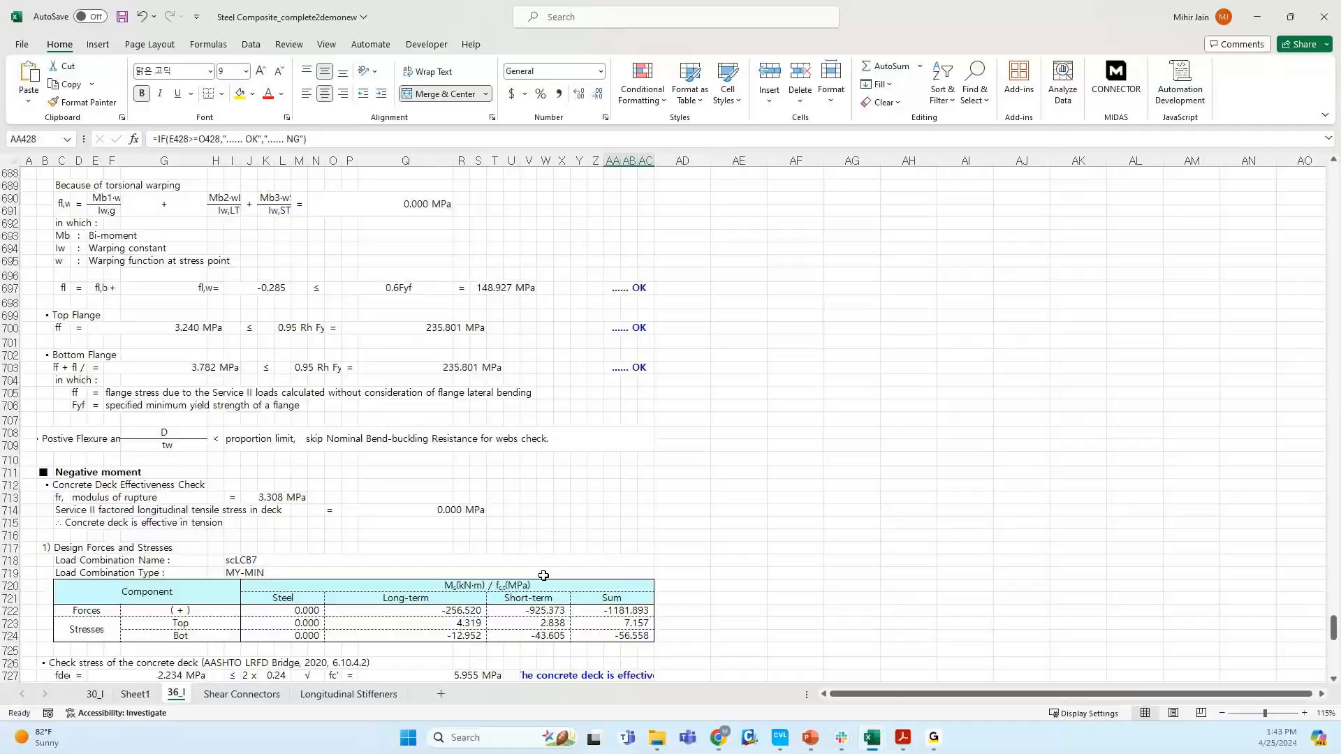
- Switch to MIDAS CIVIL NX and set the design type to Steel Design
{"action": "key", "text": "alt+Tab"}
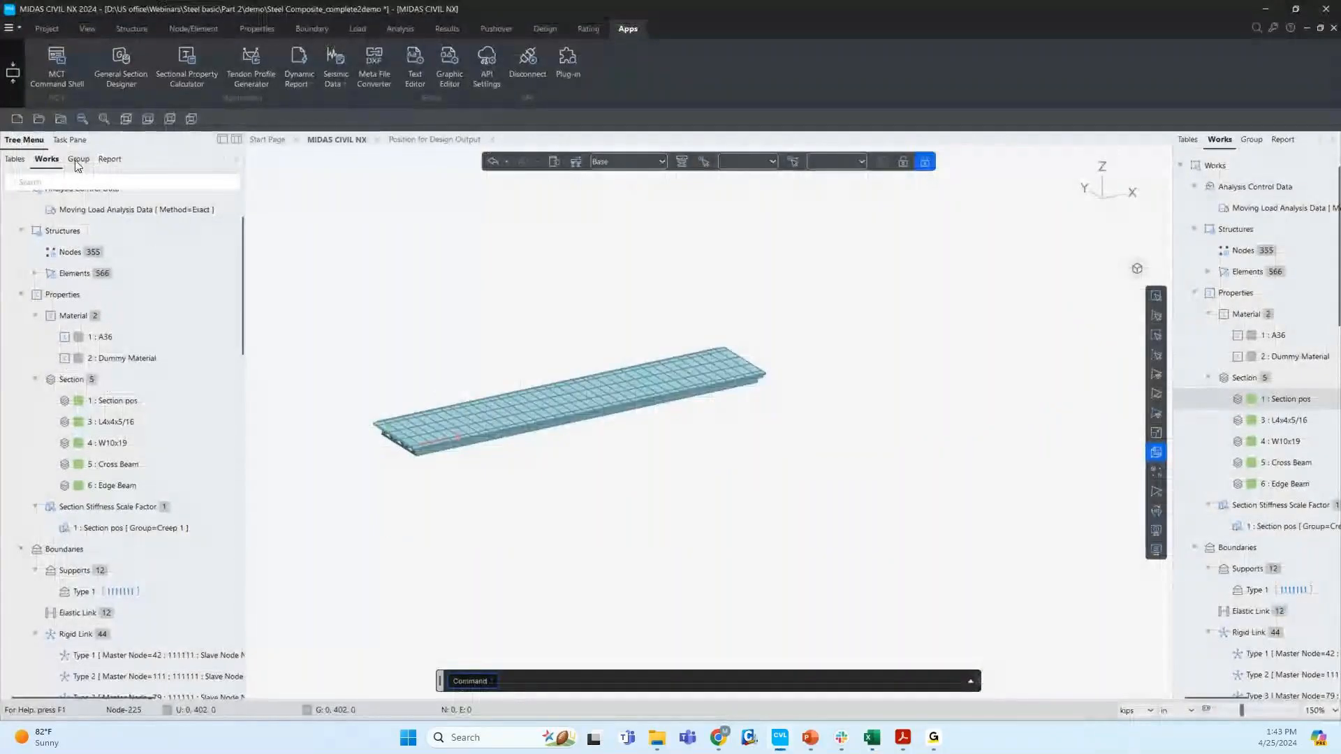
{"action": "left_click", "coordinate": [537, 30]}
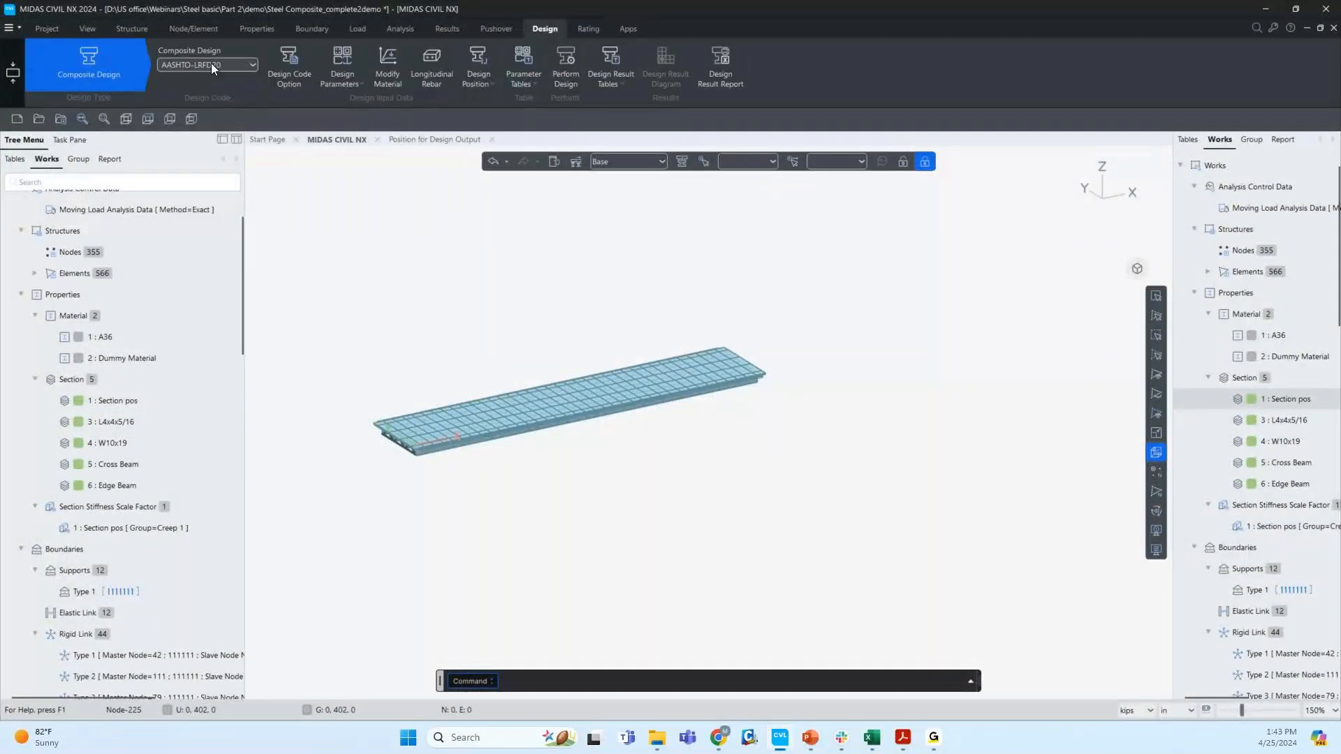
{"action": "left_click", "coordinate": [86, 85]}
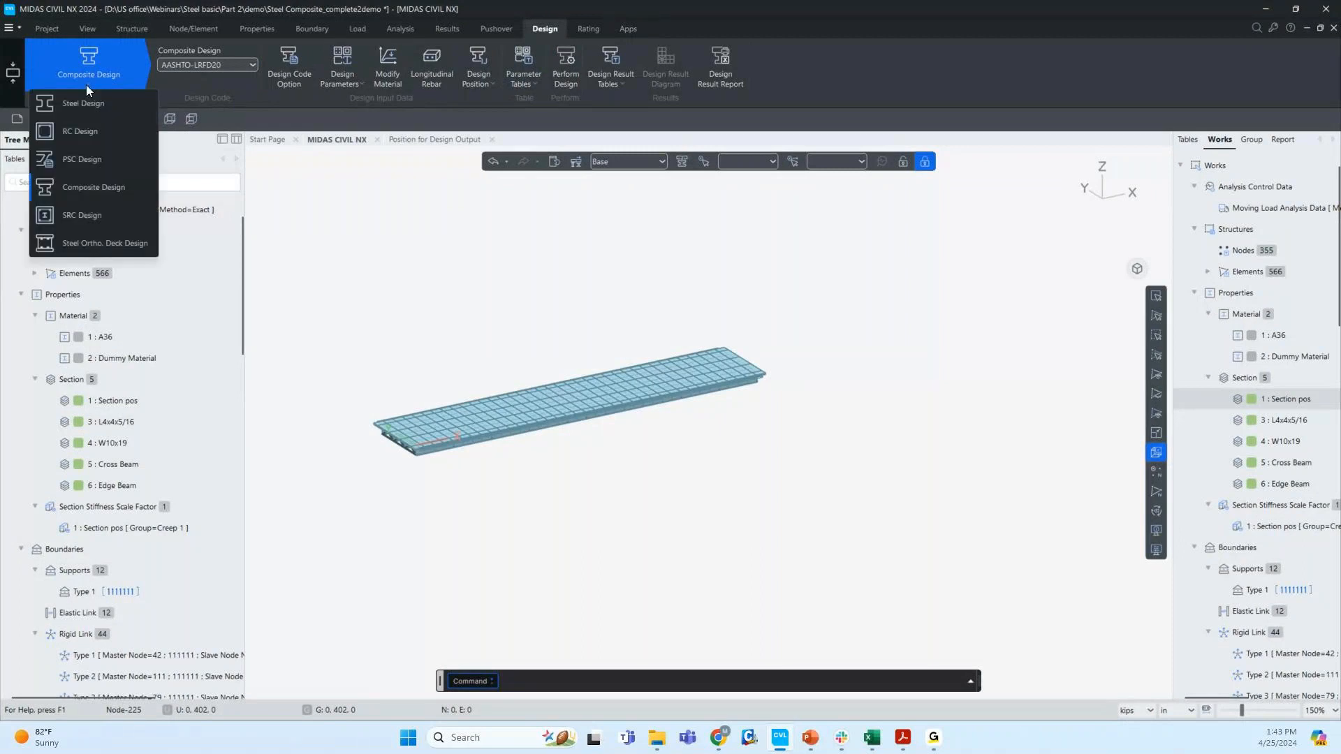
{"action": "left_click", "coordinate": [92, 133]}
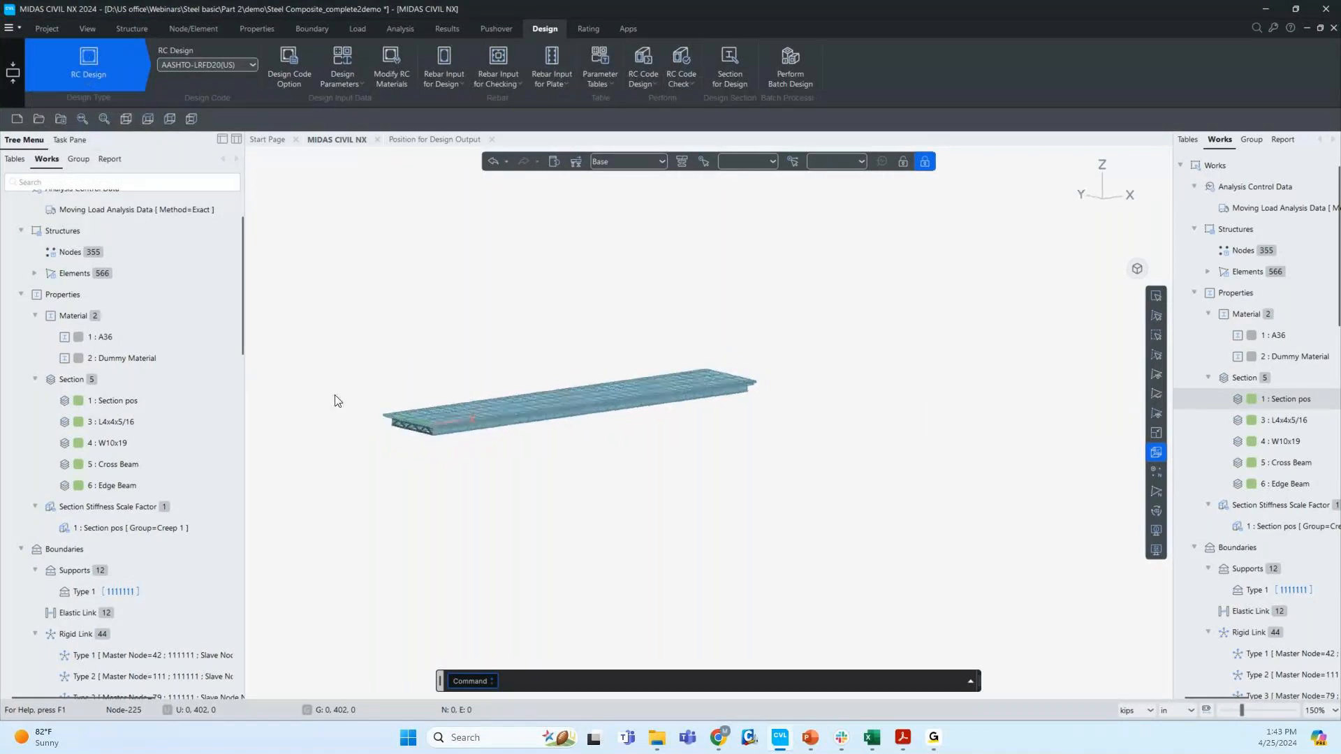
{"action": "scroll", "coordinate": [336, 403], "scroll_direction": "up", "scroll_amount": 3}
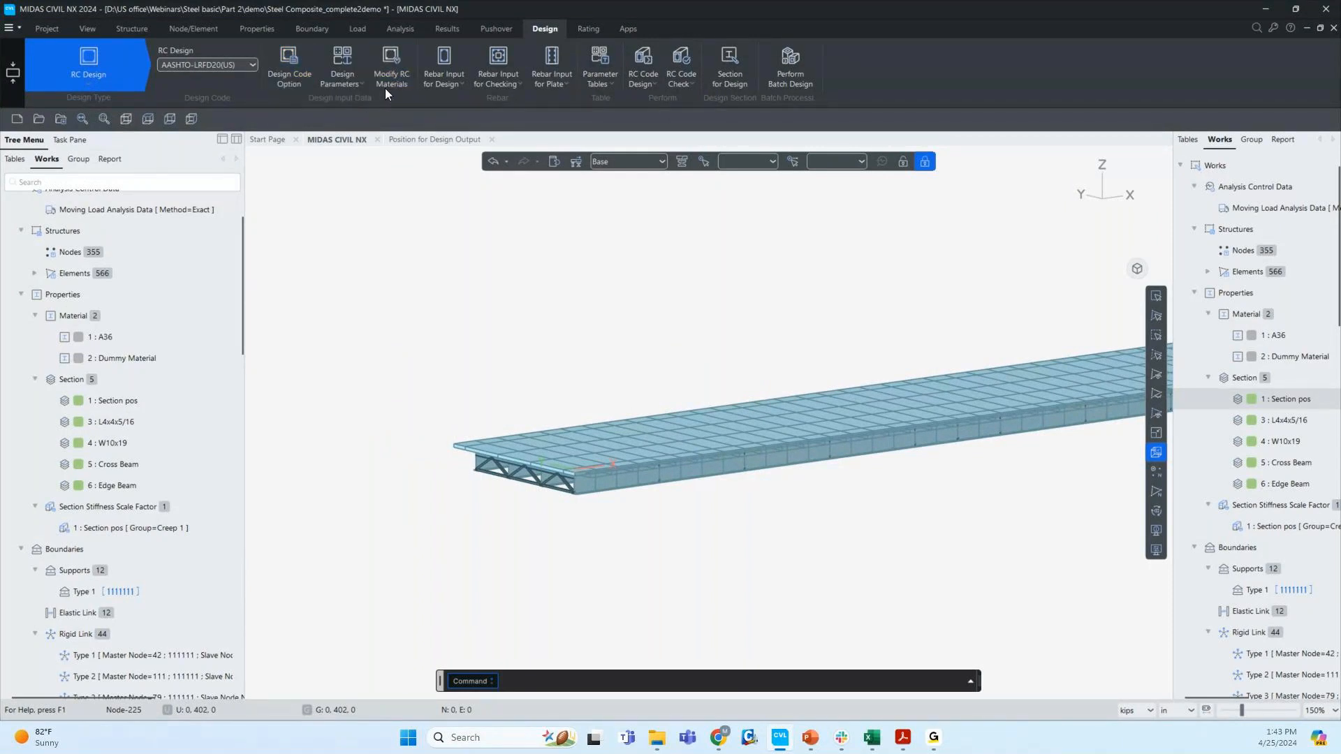
{"action": "left_click", "coordinate": [96, 92]}
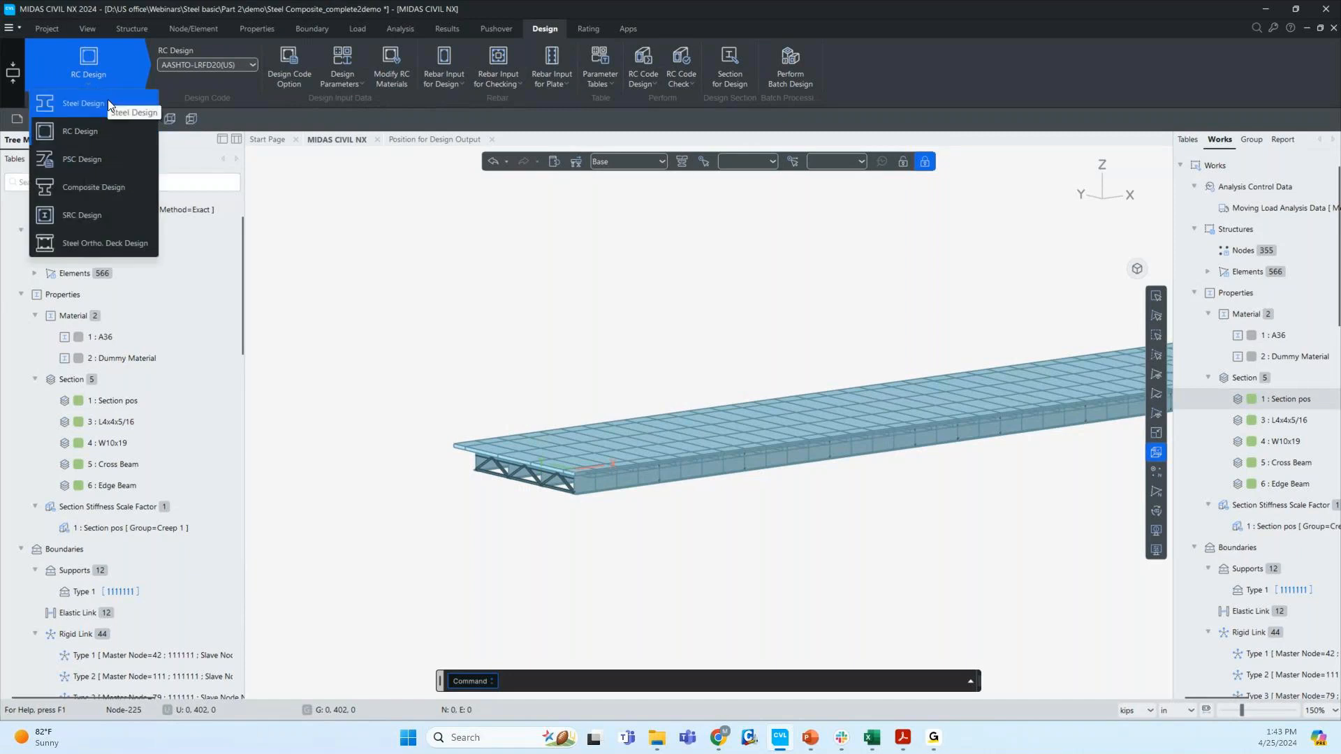
{"action": "left_click", "coordinate": [107, 98]}
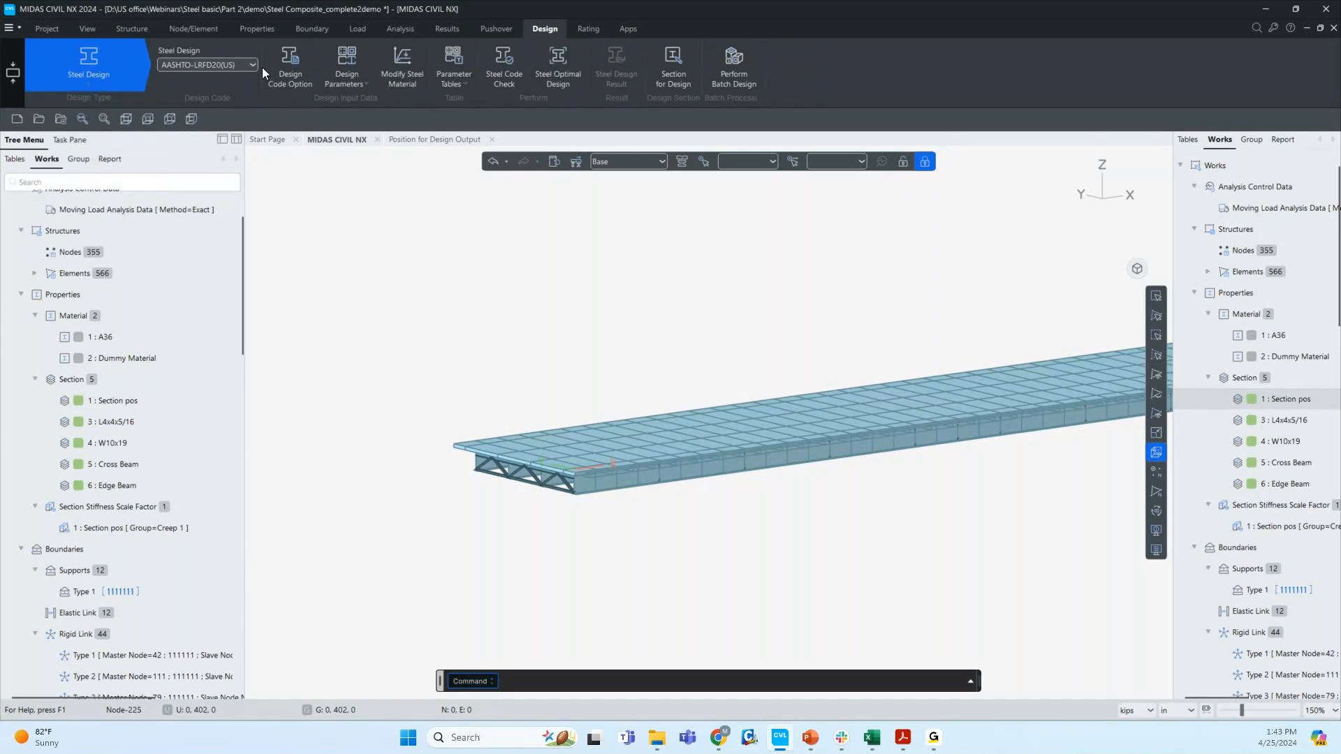
- Auto-generate the steel design load combinations to AASHTO-LRFD20 with the default factors, and close the load combinations
{"action": "left_click", "coordinate": [459, 31]}
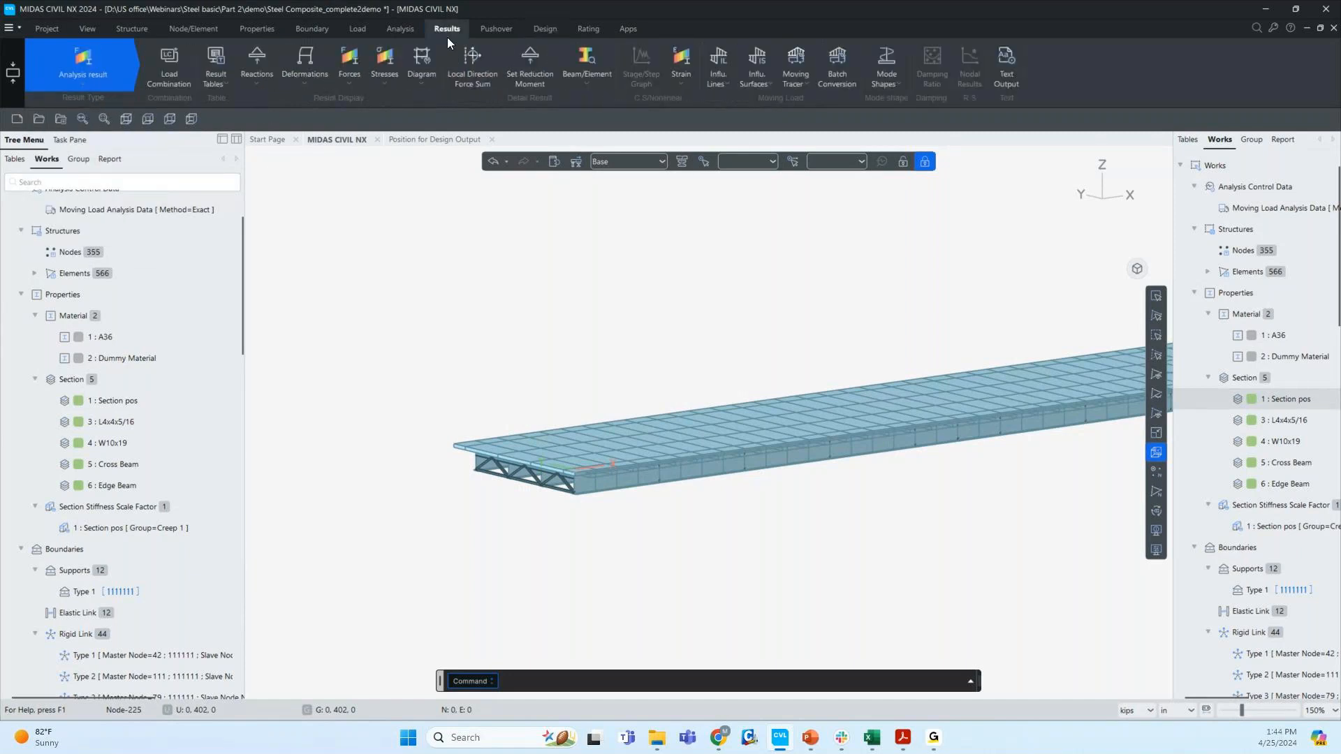
{"action": "left_click", "coordinate": [182, 76]}
{"action": "left_click", "coordinate": [87, 37]}
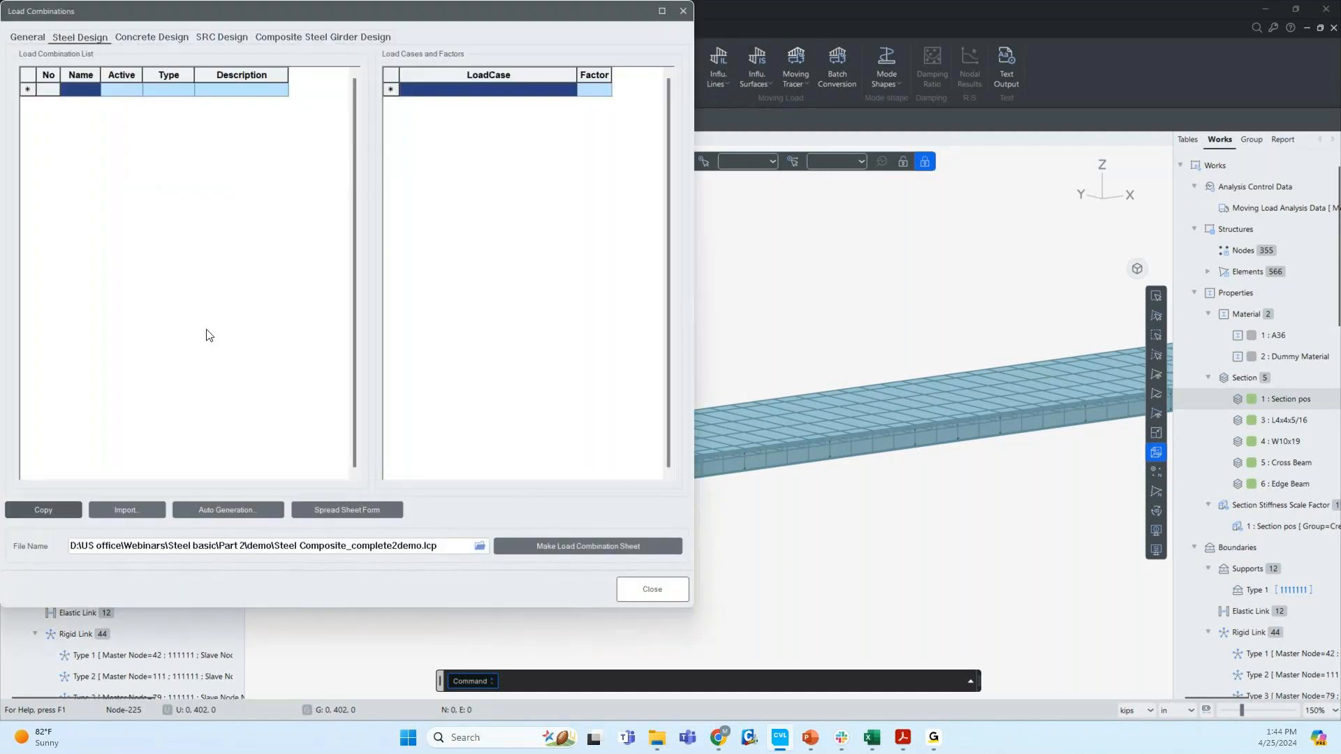
{"action": "left_click", "coordinate": [198, 510]}
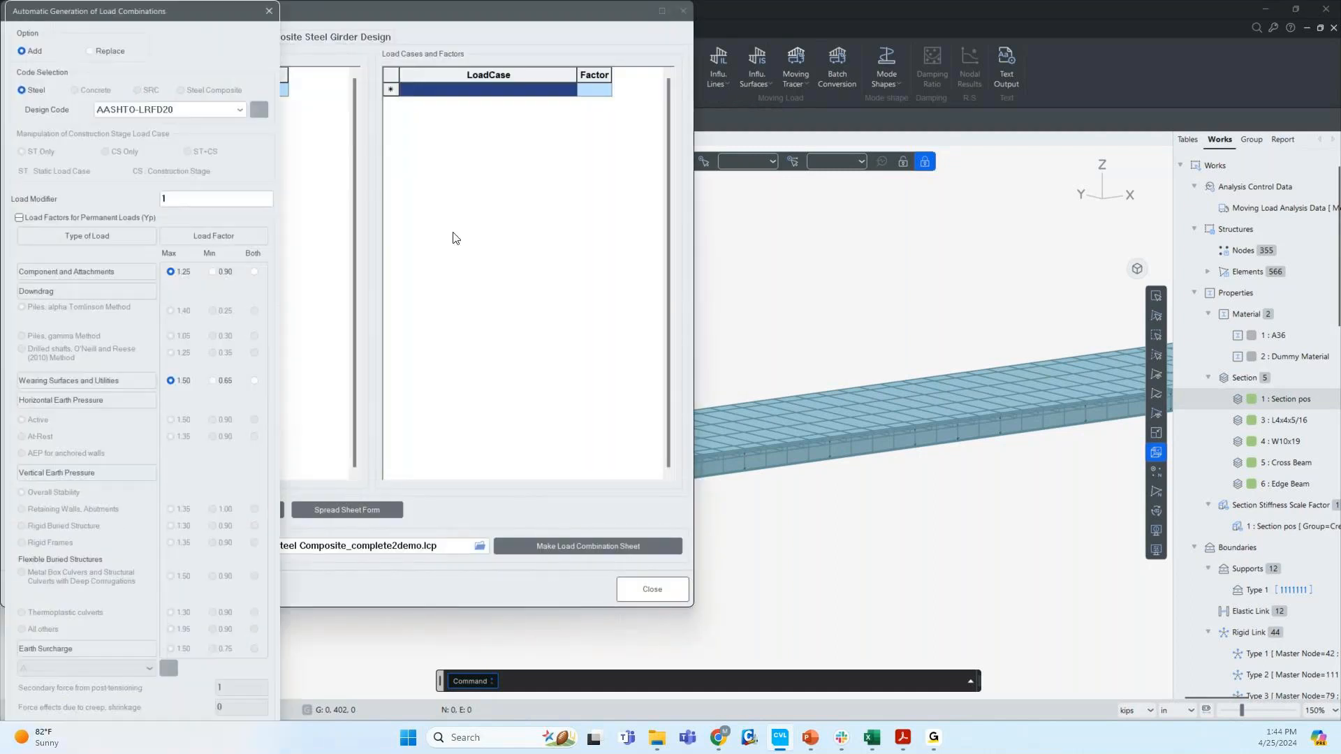
{"action": "left_click", "coordinate": [19, 217]}
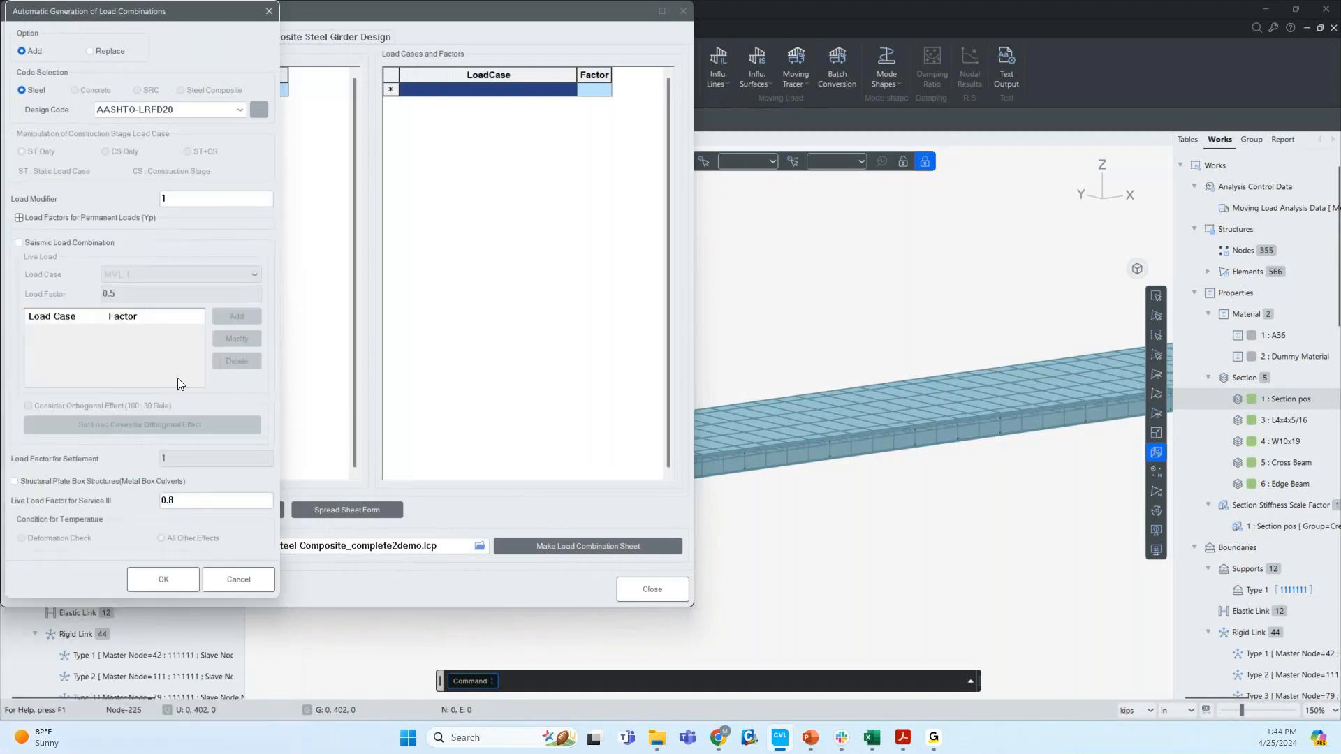
{"action": "left_click", "coordinate": [166, 578]}
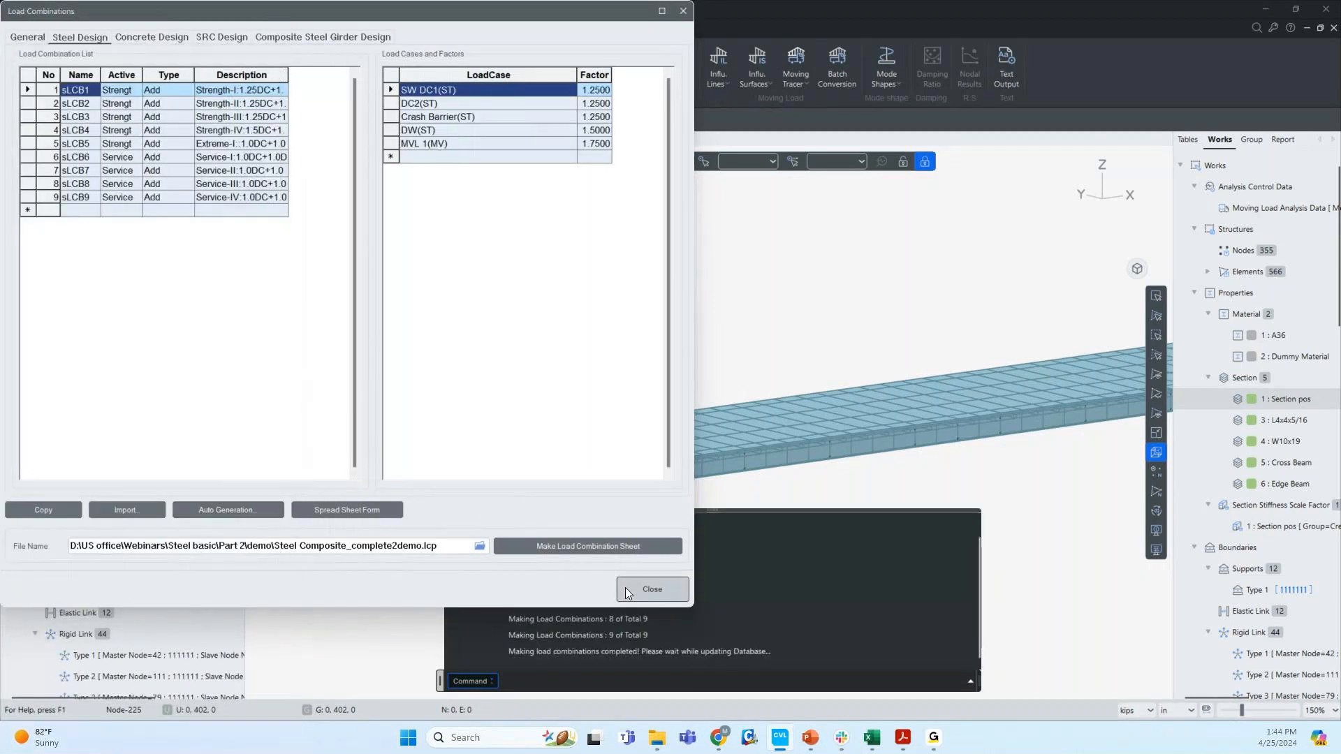
{"action": "left_click", "coordinate": [651, 589]}
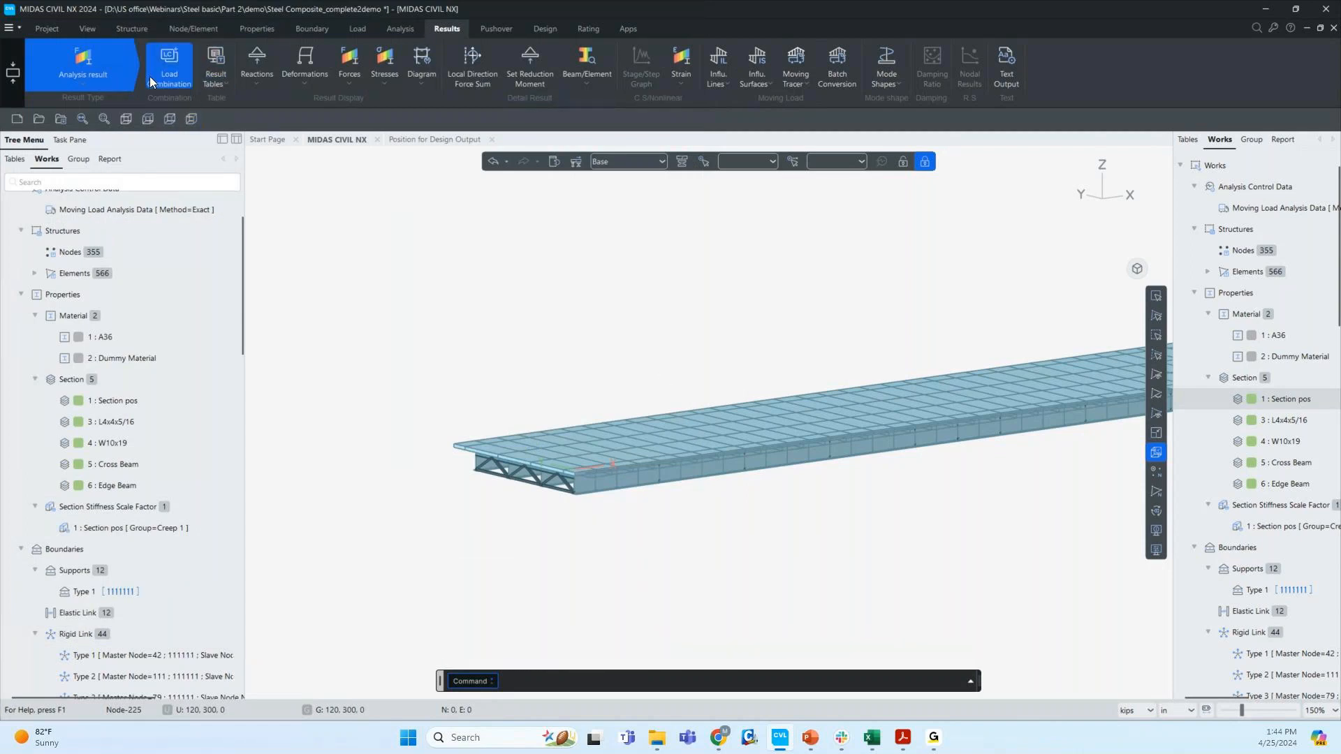
- Select the lower cross-frame angle at the near end of the bridge and run the steel code check on it
{"action": "left_click", "coordinate": [545, 29]}
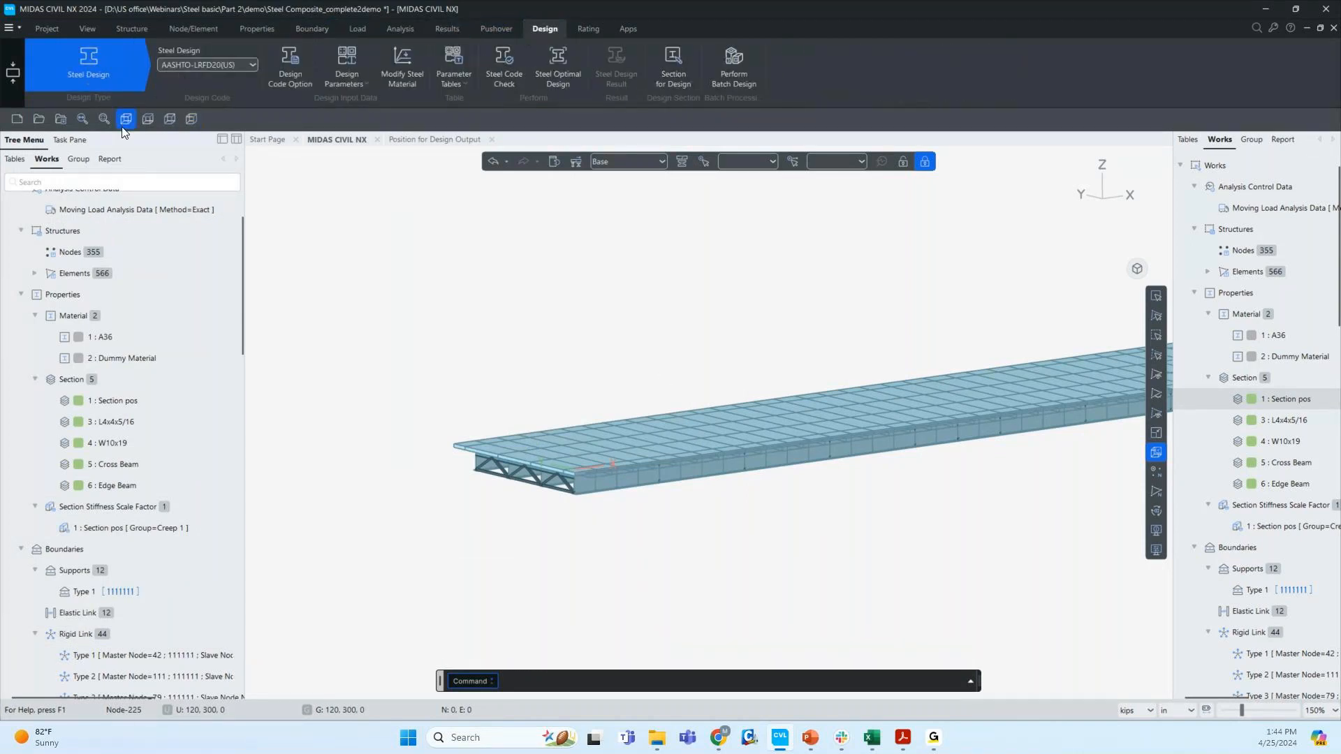
{"action": "middle_click_drag", "start_coordinate": [428, 419], "coordinate": [433, 436], "text": "ctrl"}
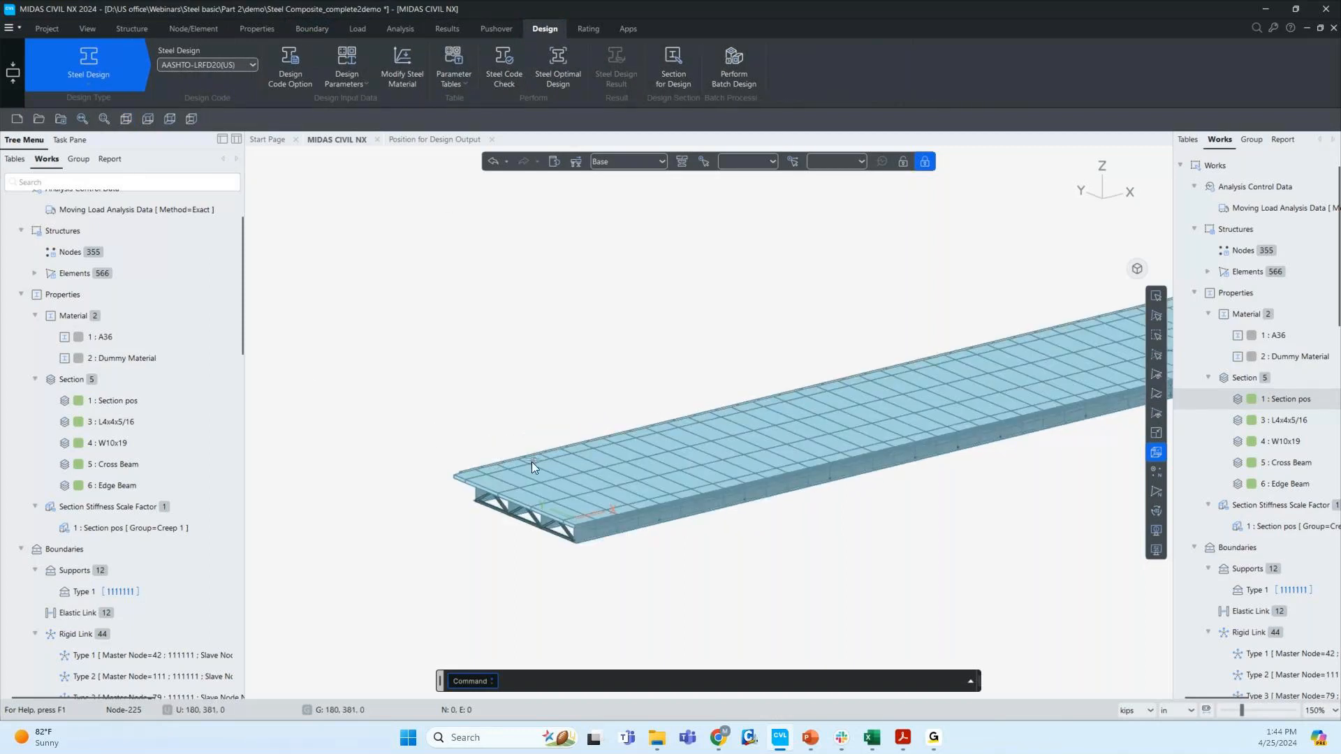
{"action": "left_click", "coordinate": [1157, 296]}
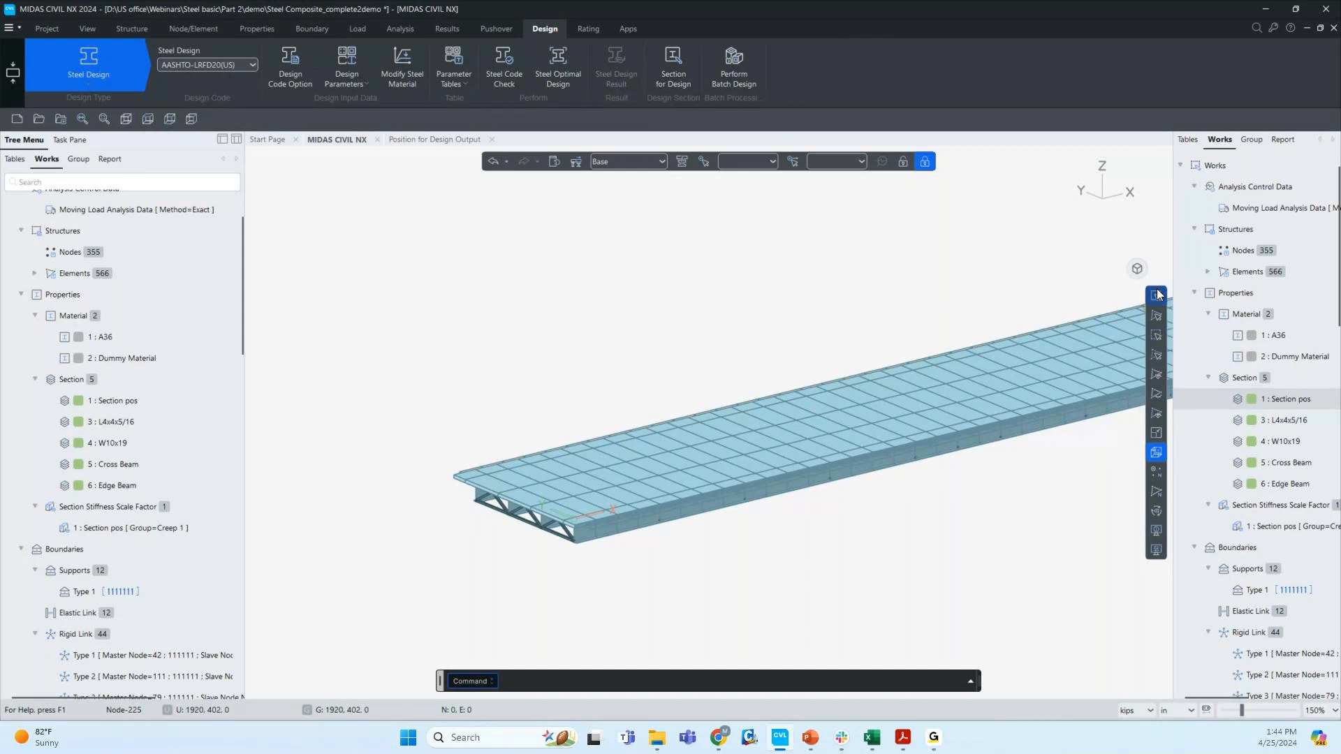
{"action": "scroll", "coordinate": [492, 512], "scroll_direction": "up", "scroll_amount": 1}
{"action": "left_click", "coordinate": [497, 502]}
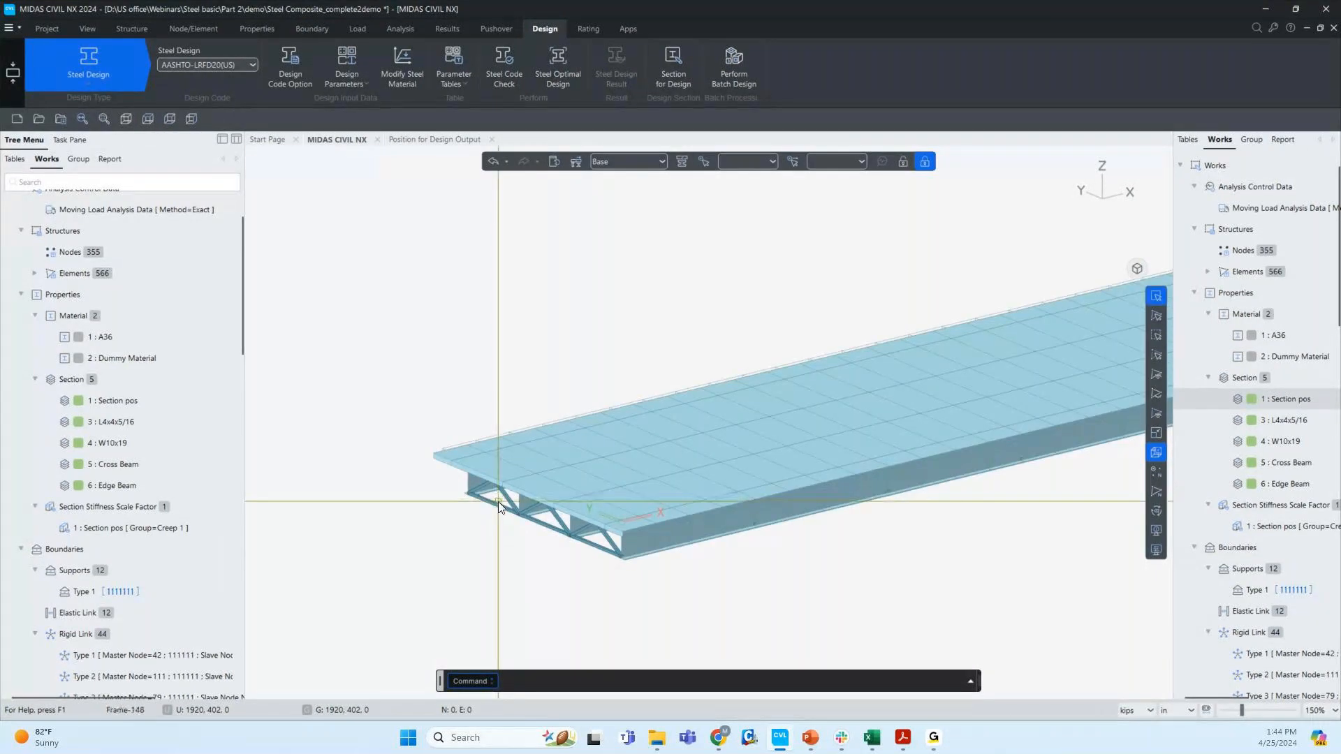
{"action": "left_click", "coordinate": [509, 78]}
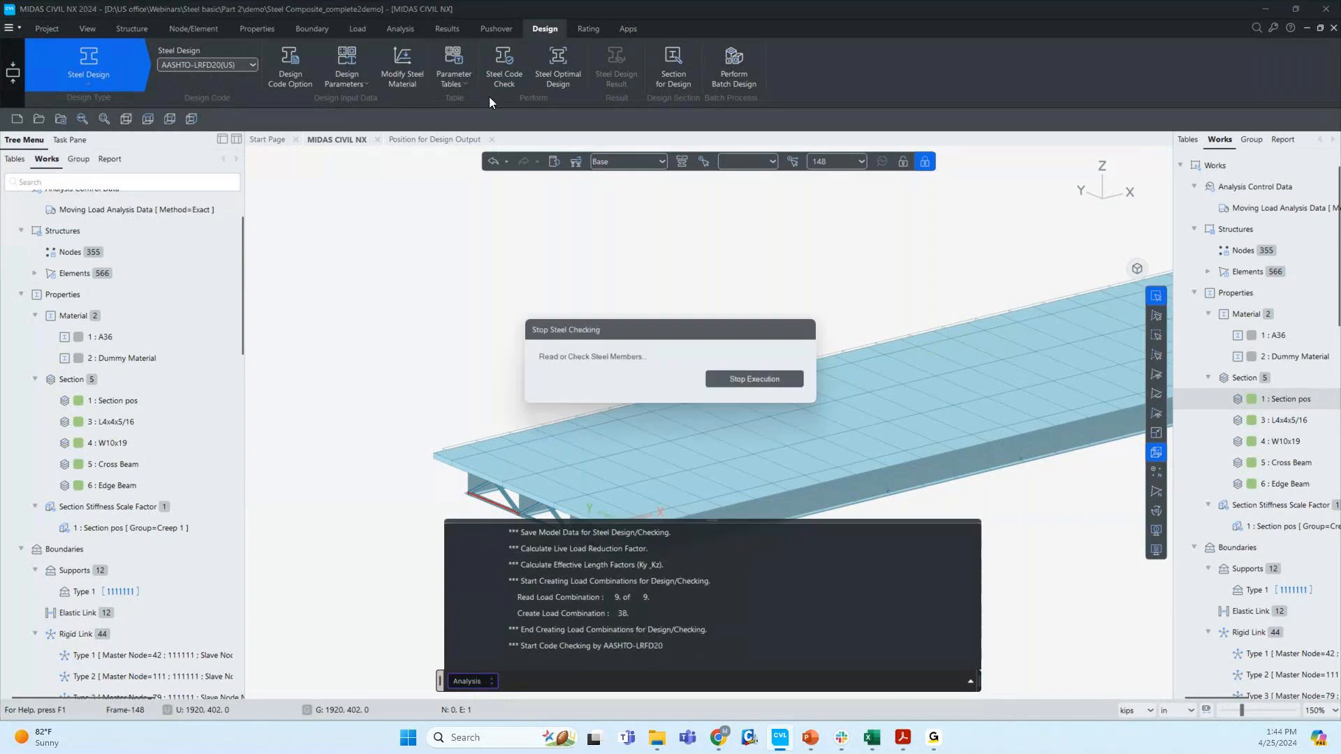
- Review the graphic report of the checked L4x4x5/16 member for axial, moment and combined capacity, and close the code checking results
{"action": "left_click", "coordinate": [113, 131]}
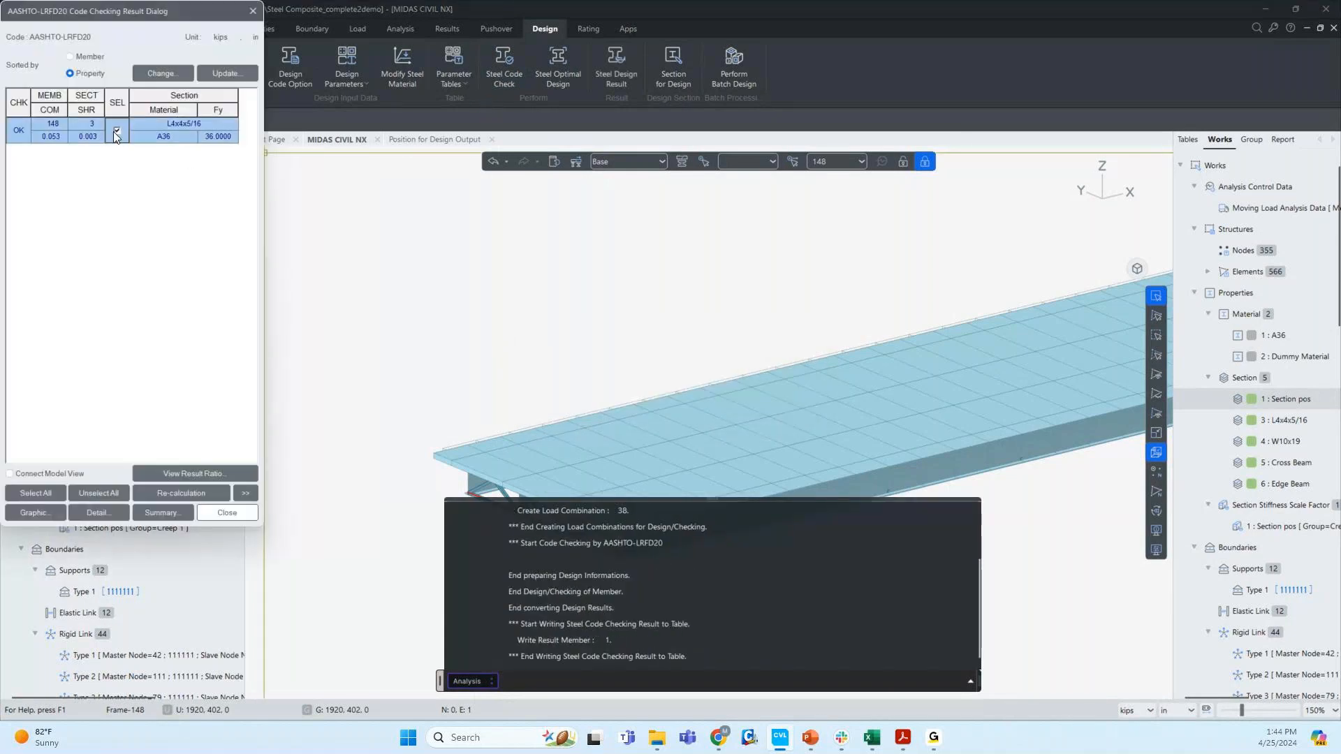
{"action": "left_click", "coordinate": [41, 515]}
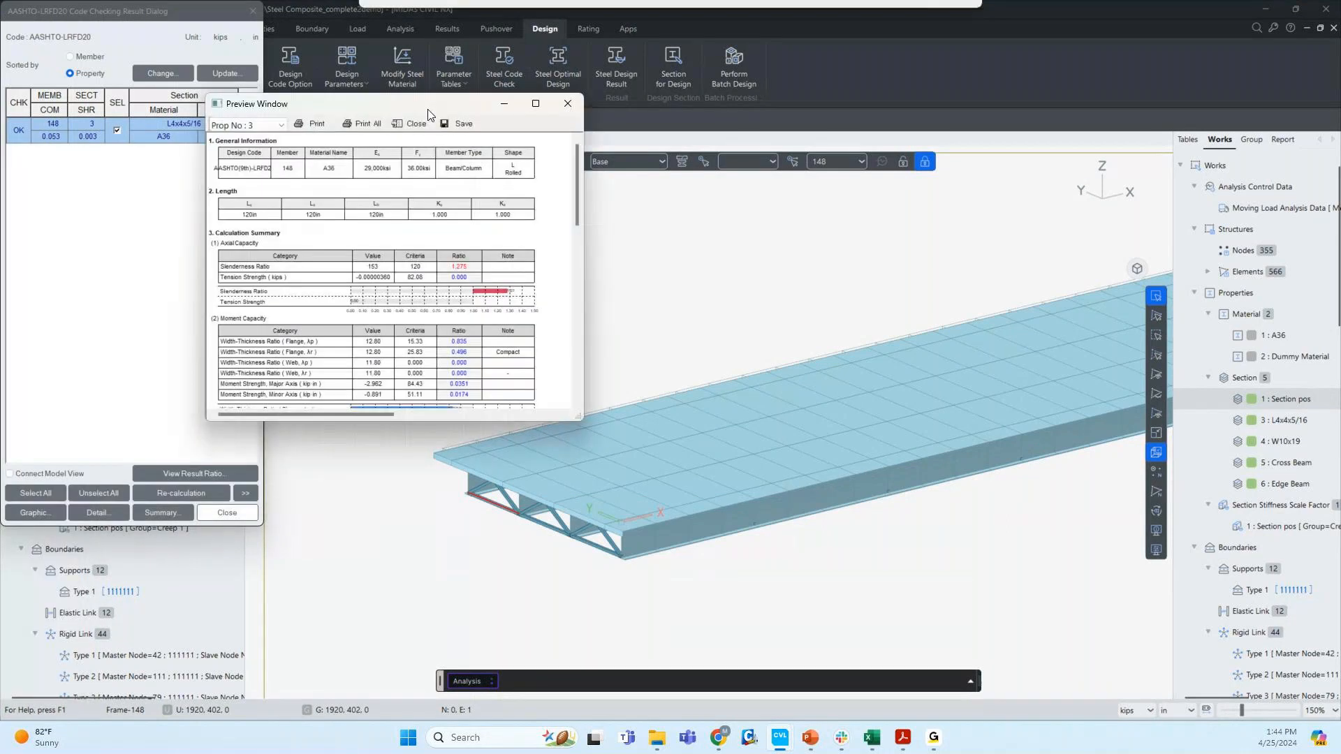
{"action": "left_click", "coordinate": [536, 105]}
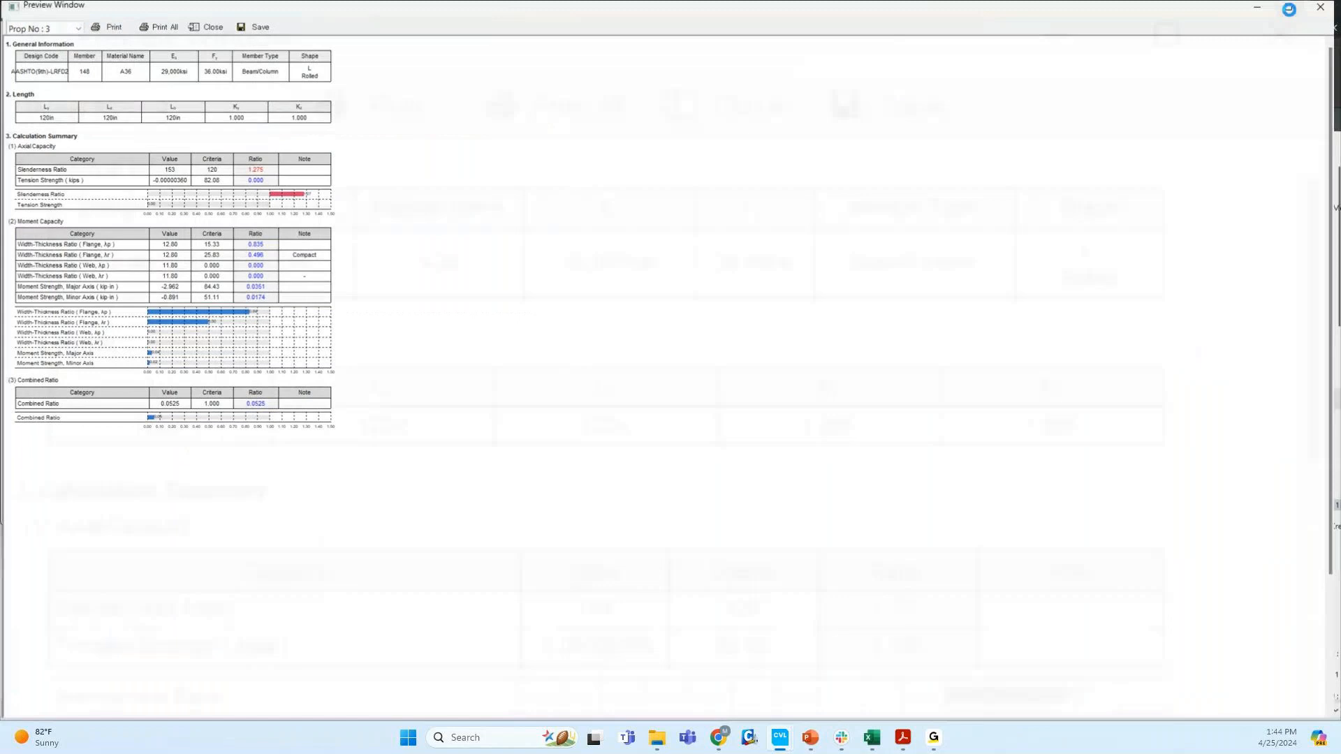
{"action": "left_click", "coordinate": [1289, 9]}
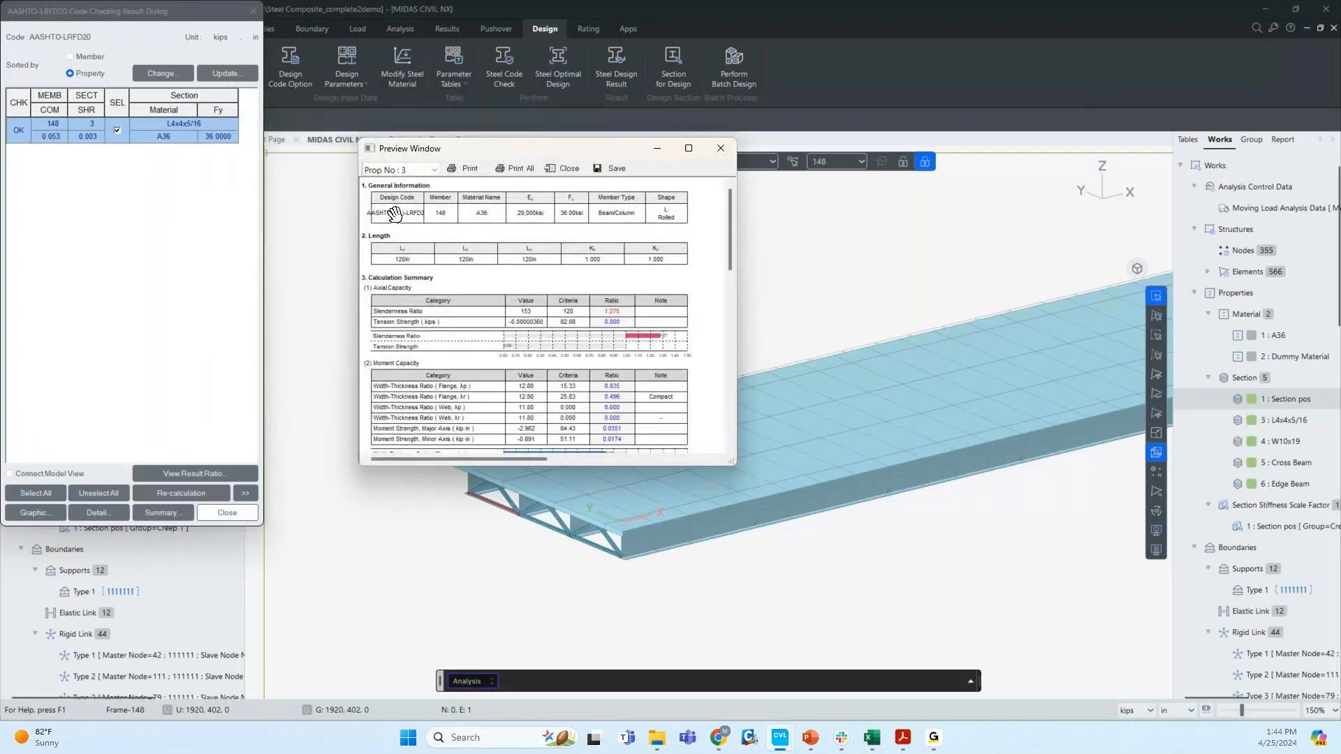
{"action": "scroll", "coordinate": [562, 325], "scroll_direction": "down", "scroll_amount": 2}
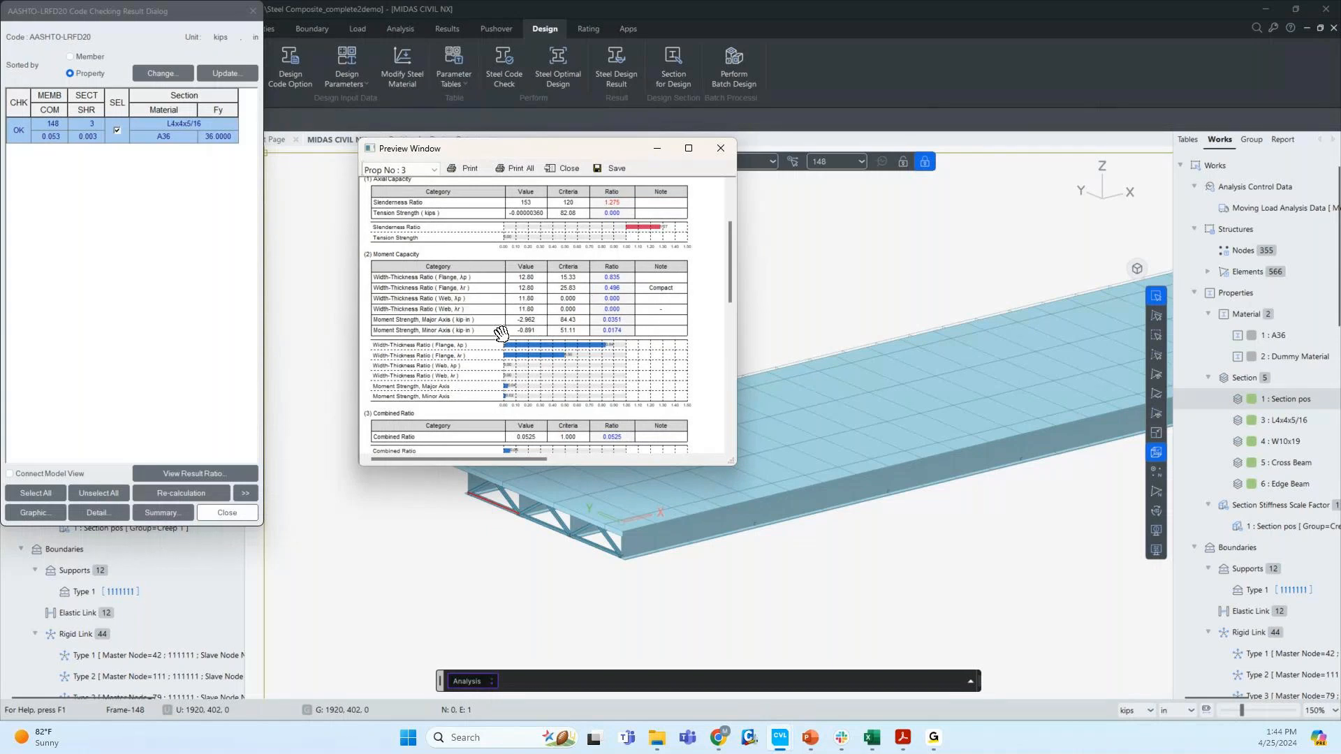
{"action": "scroll", "coordinate": [461, 357], "scroll_direction": "down", "scroll_amount": 2}
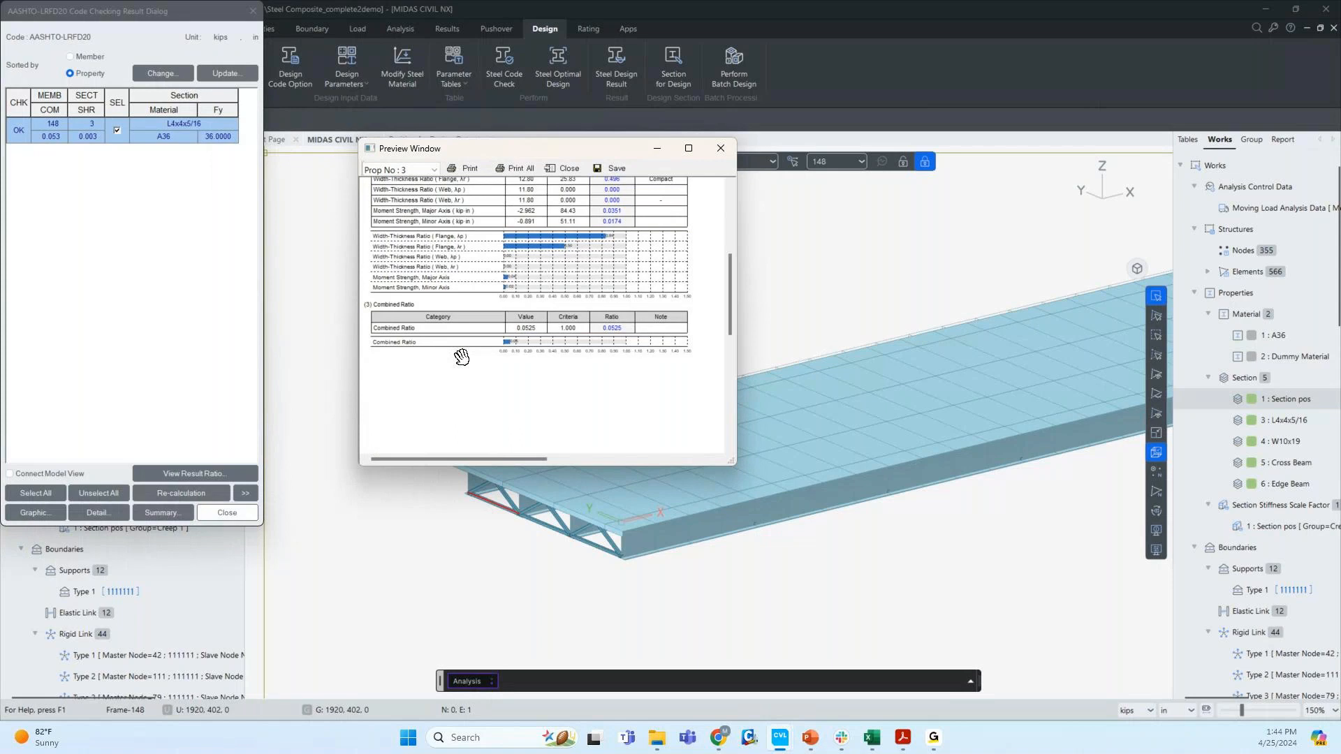
{"action": "scroll", "coordinate": [462, 357], "scroll_direction": "up", "scroll_amount": 4}
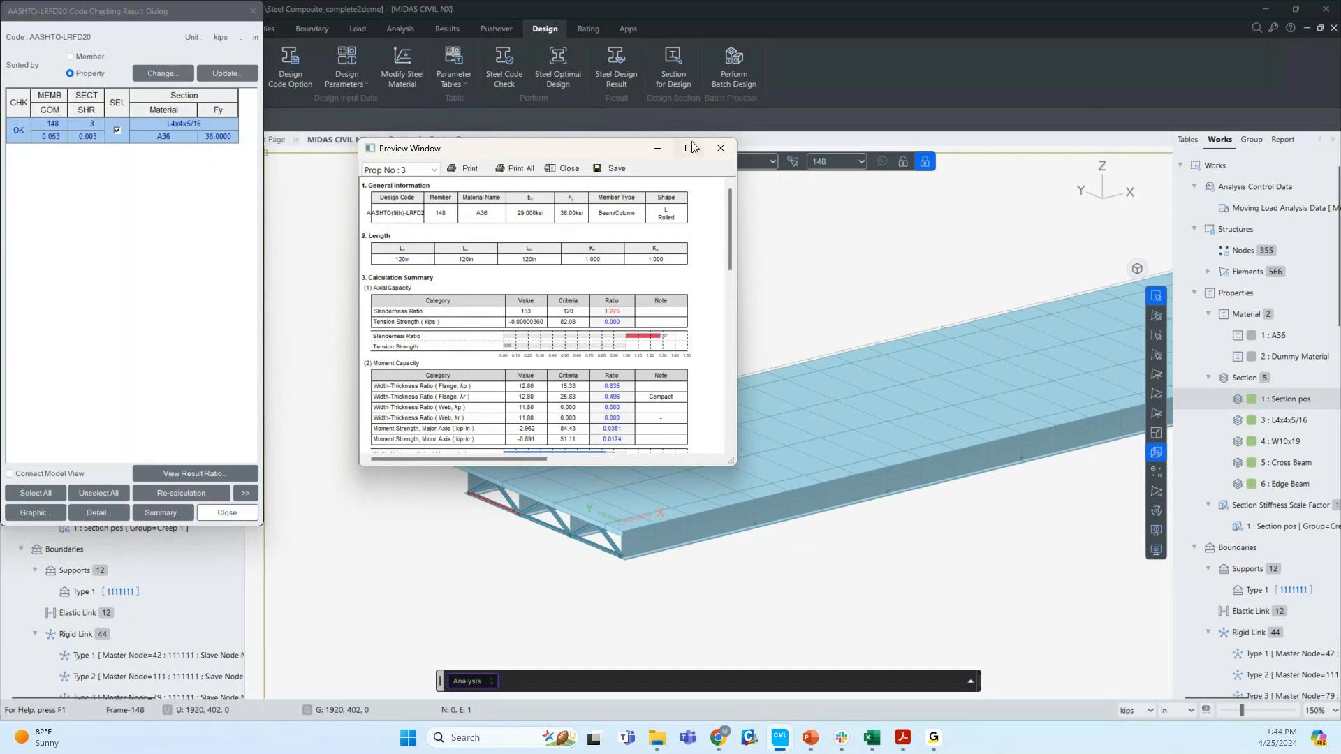
{"action": "left_click", "coordinate": [720, 148]}
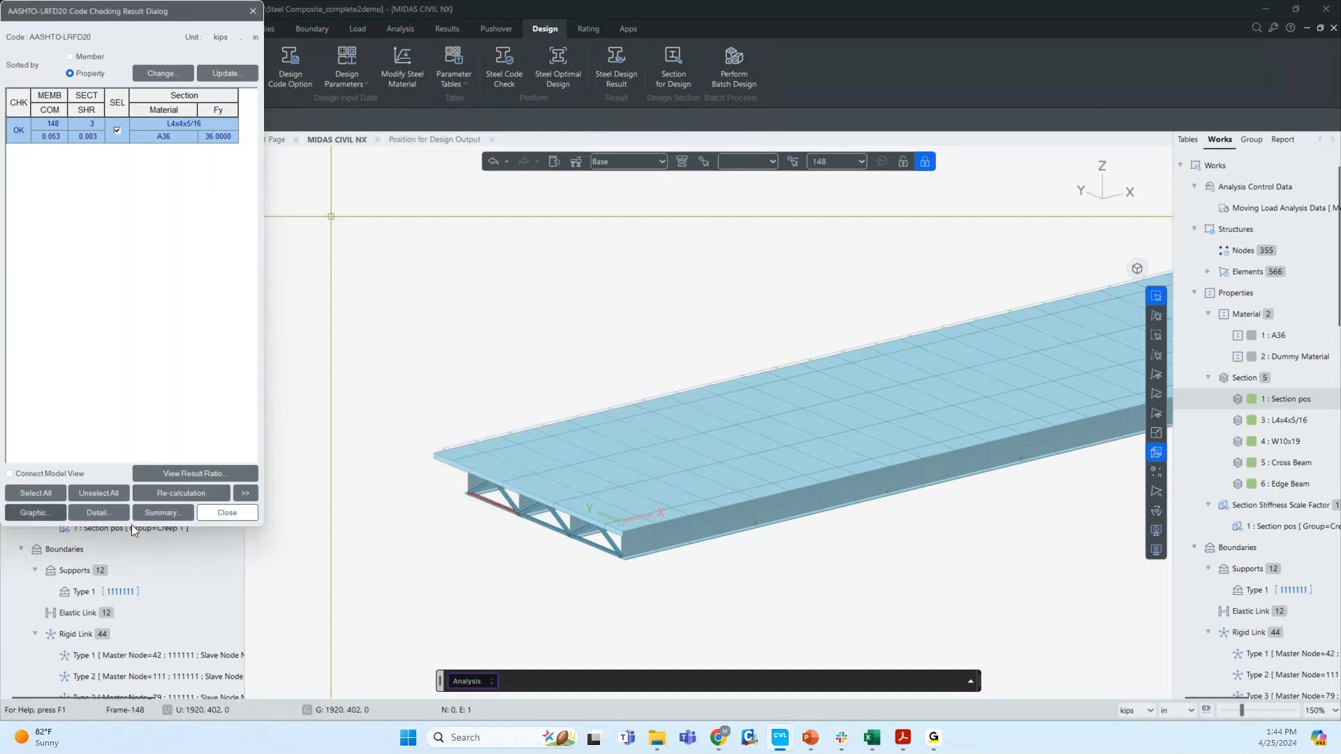
{"action": "left_click", "coordinate": [252, 11]}
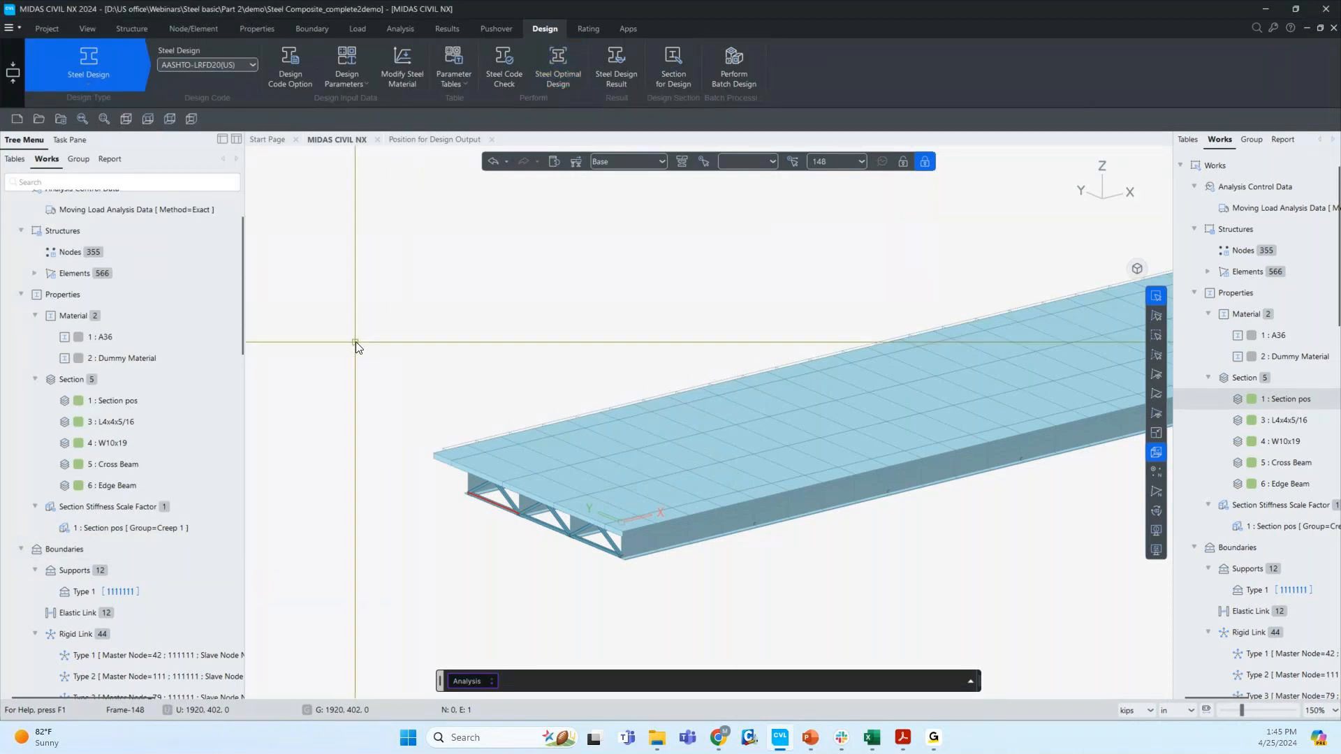
- Clear the member selection and look over the bridge model from above and from the side
{"action": "left_click", "coordinate": [350, 290]}
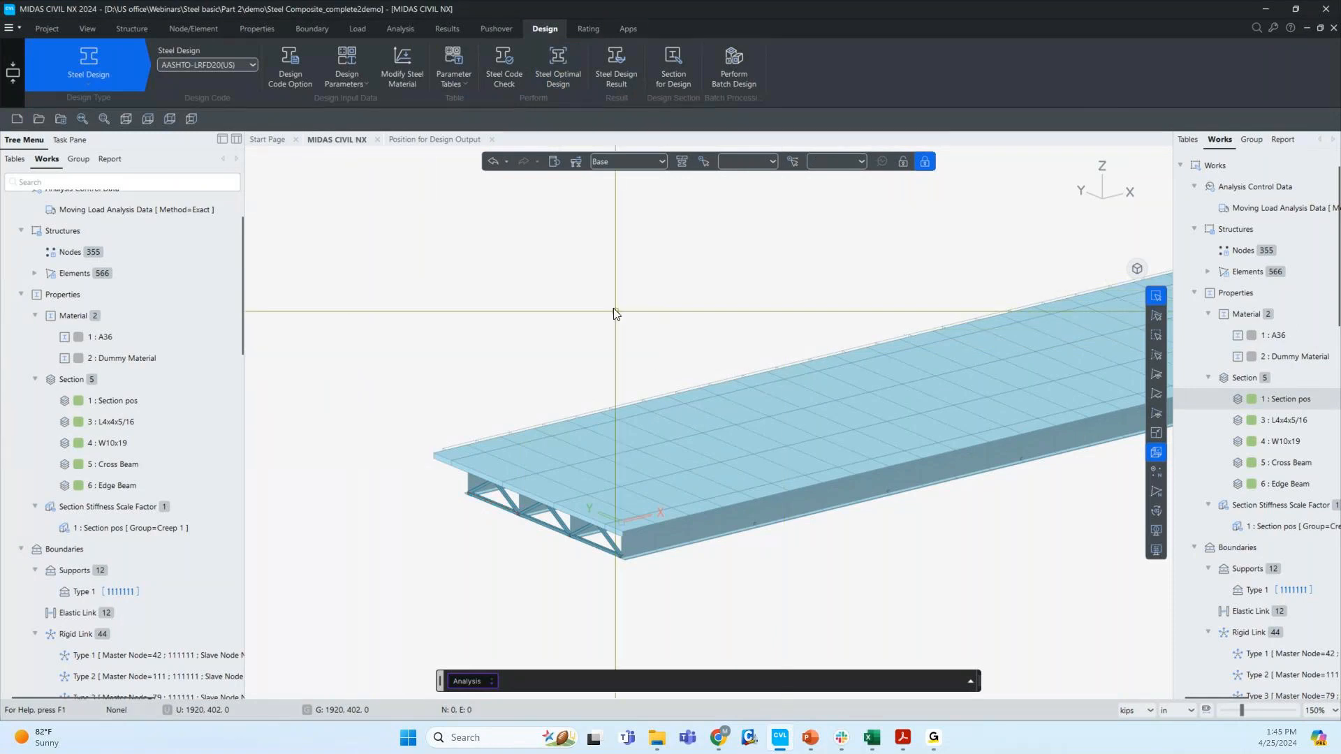
{"action": "scroll", "coordinate": [580, 315], "scroll_direction": "down", "scroll_amount": 1}
{"action": "scroll", "coordinate": [546, 317], "scroll_direction": "down", "scroll_amount": 1}
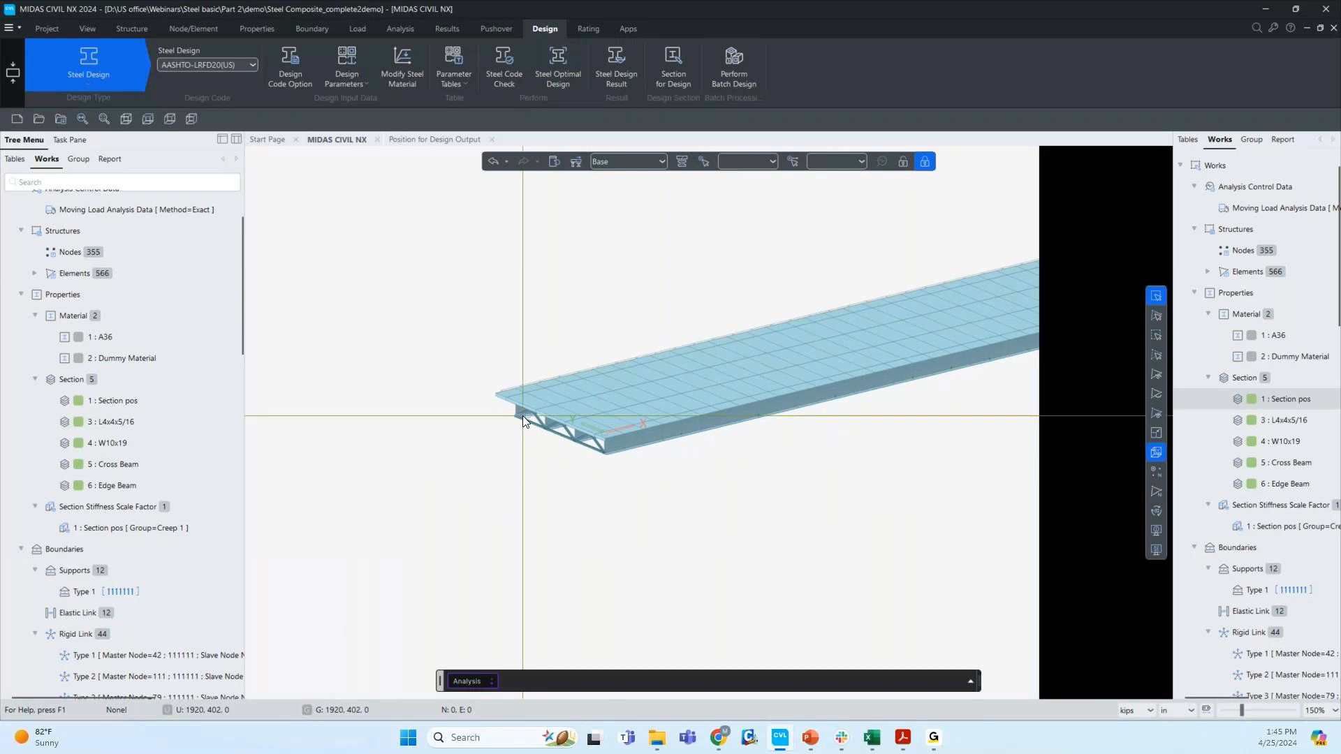
{"action": "left_click_drag", "start_coordinate": [513, 528], "coordinate": [578, 531]}
{"action": "middle_click_drag", "start_coordinate": [578, 530], "coordinate": [605, 544], "text": "ctrl"}
{"action": "middle_click_drag", "start_coordinate": [694, 469], "coordinate": [636, 481], "text": "ctrl"}
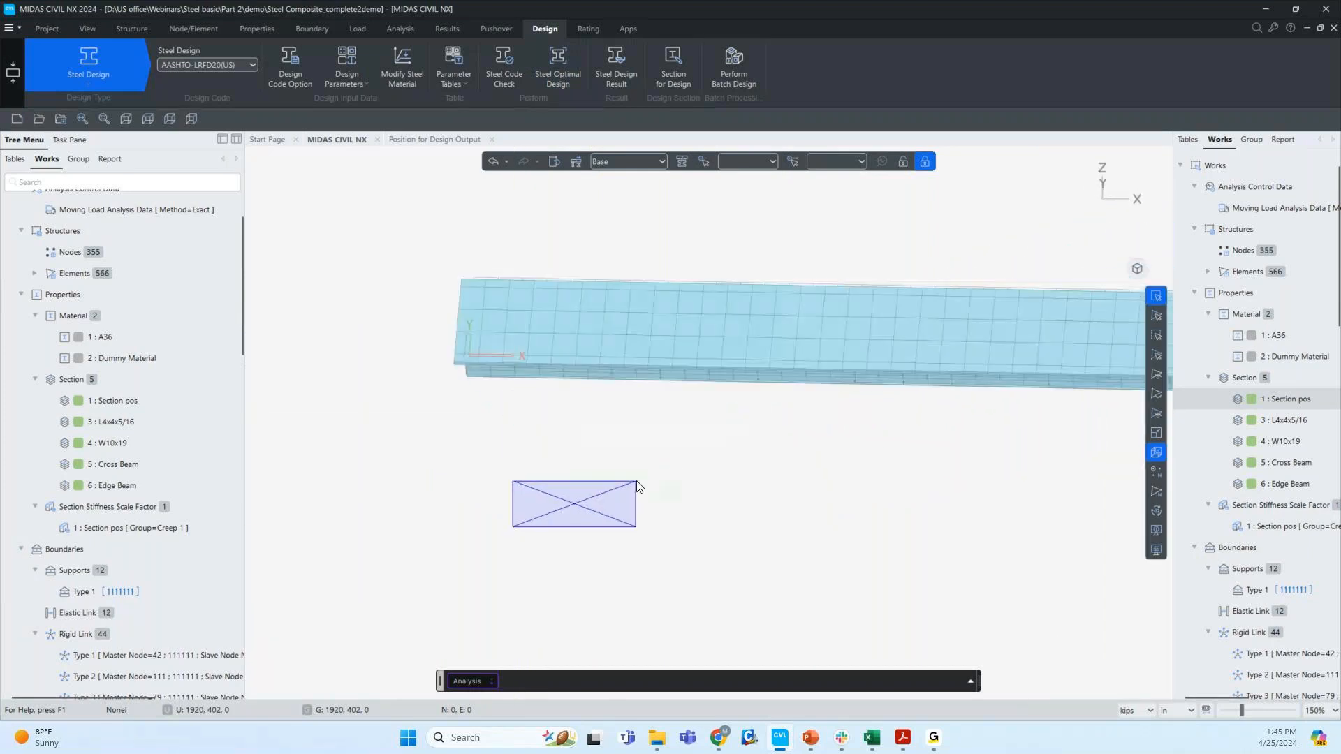
{"action": "middle_click_drag", "start_coordinate": [838, 288], "coordinate": [680, 408], "text": "ctrl"}
{"action": "middle_click_drag", "start_coordinate": [572, 246], "coordinate": [505, 273]}
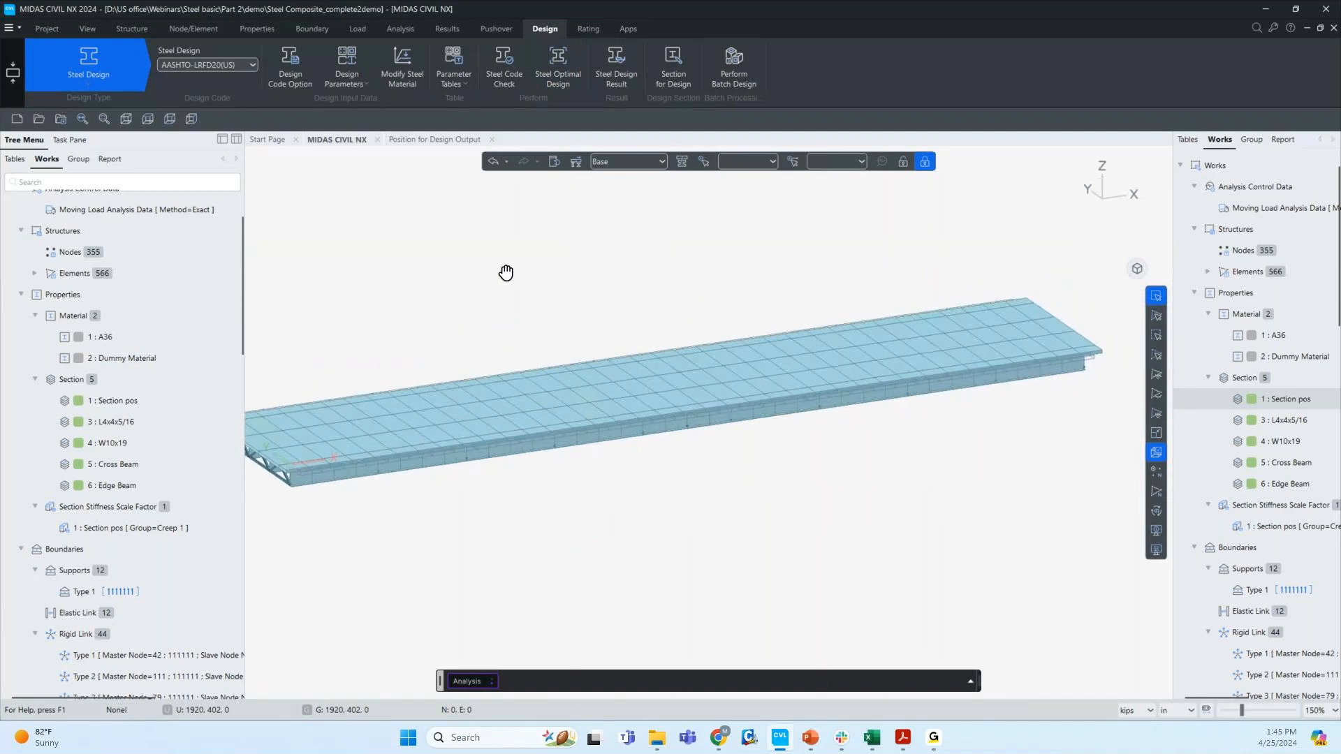
- Show the closing "Thank You!" page of the PDF presentation in Adobe Acrobat, and minimize it to return to MIDAS CIVIL NX
{"action": "mouse_move", "coordinate": [911, 743]}
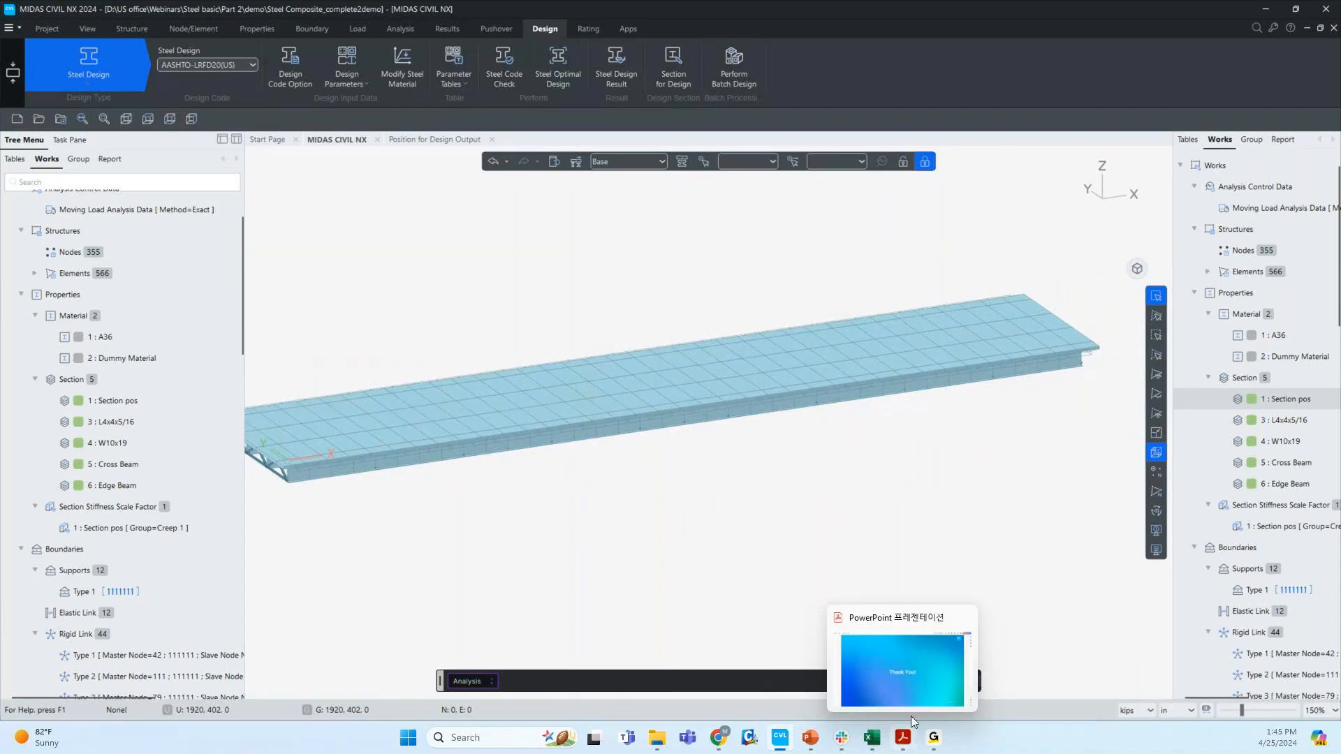
{"action": "left_click", "coordinate": [910, 715]}
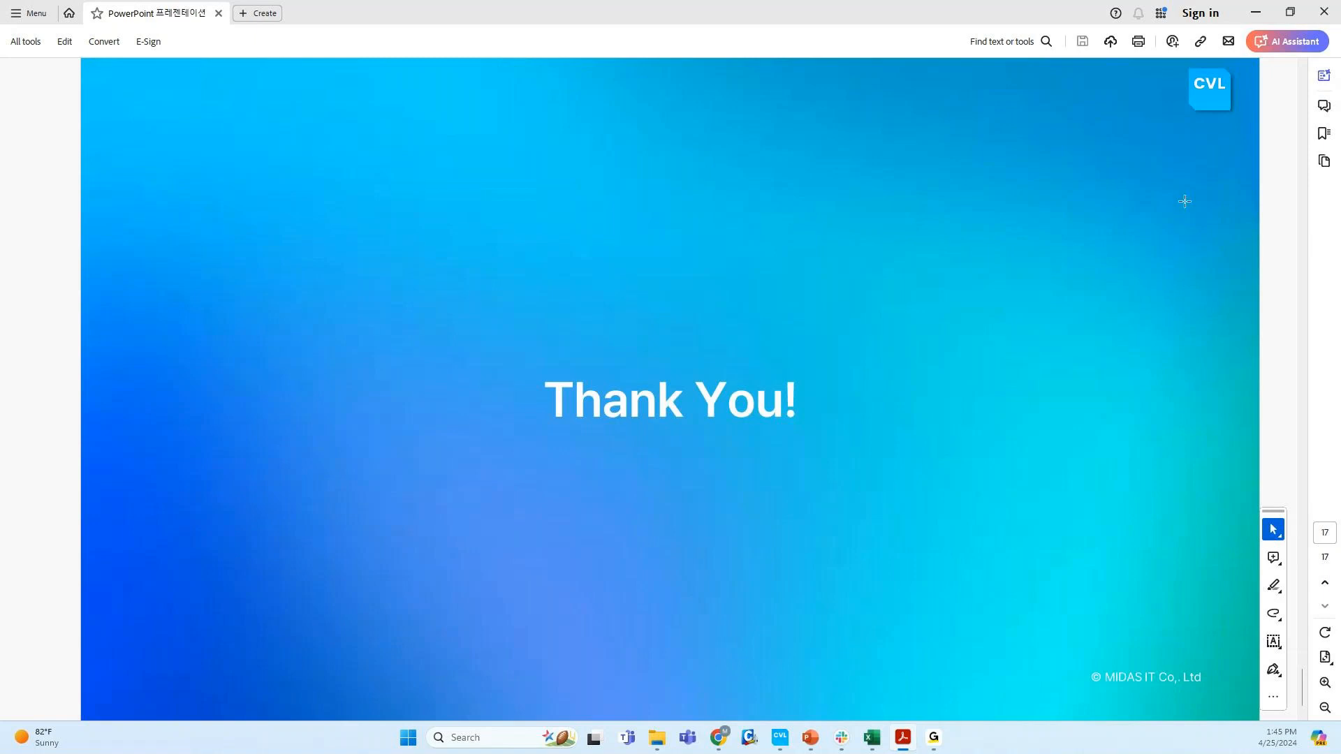
{"action": "left_click", "coordinate": [1255, 13]}
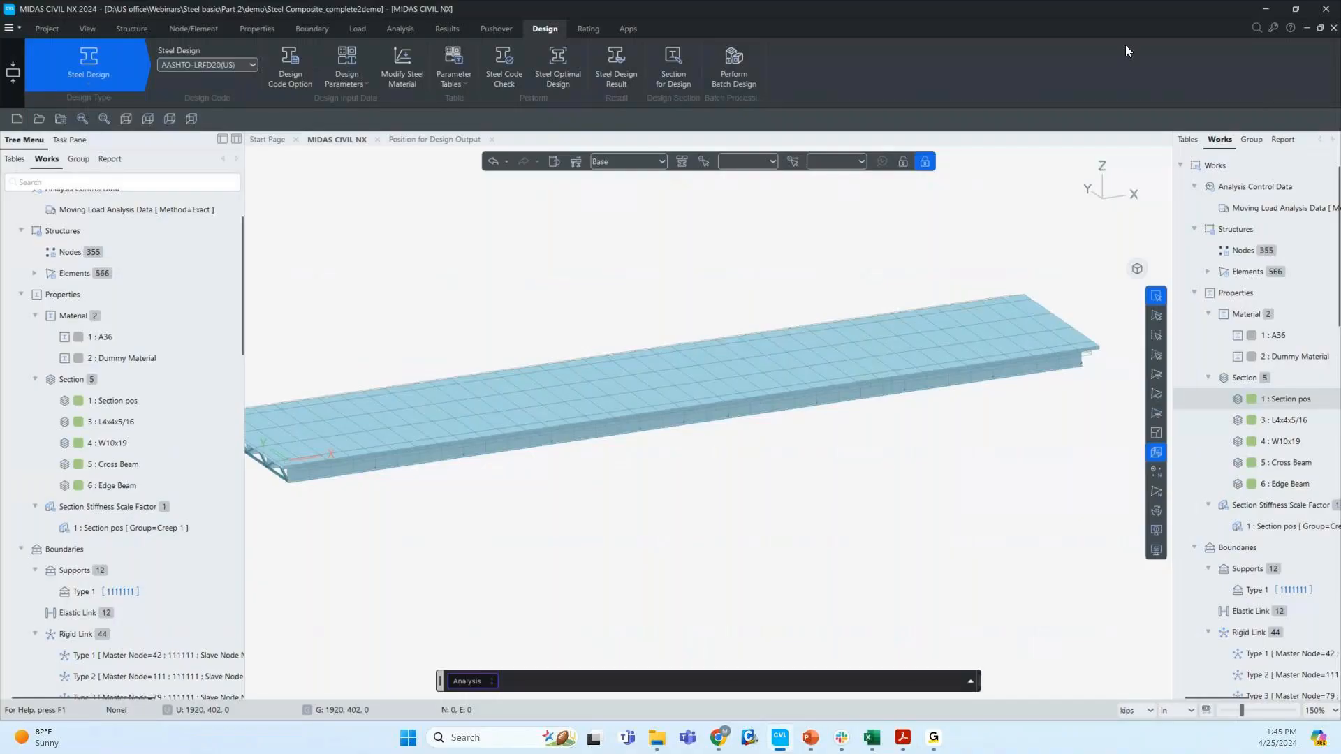